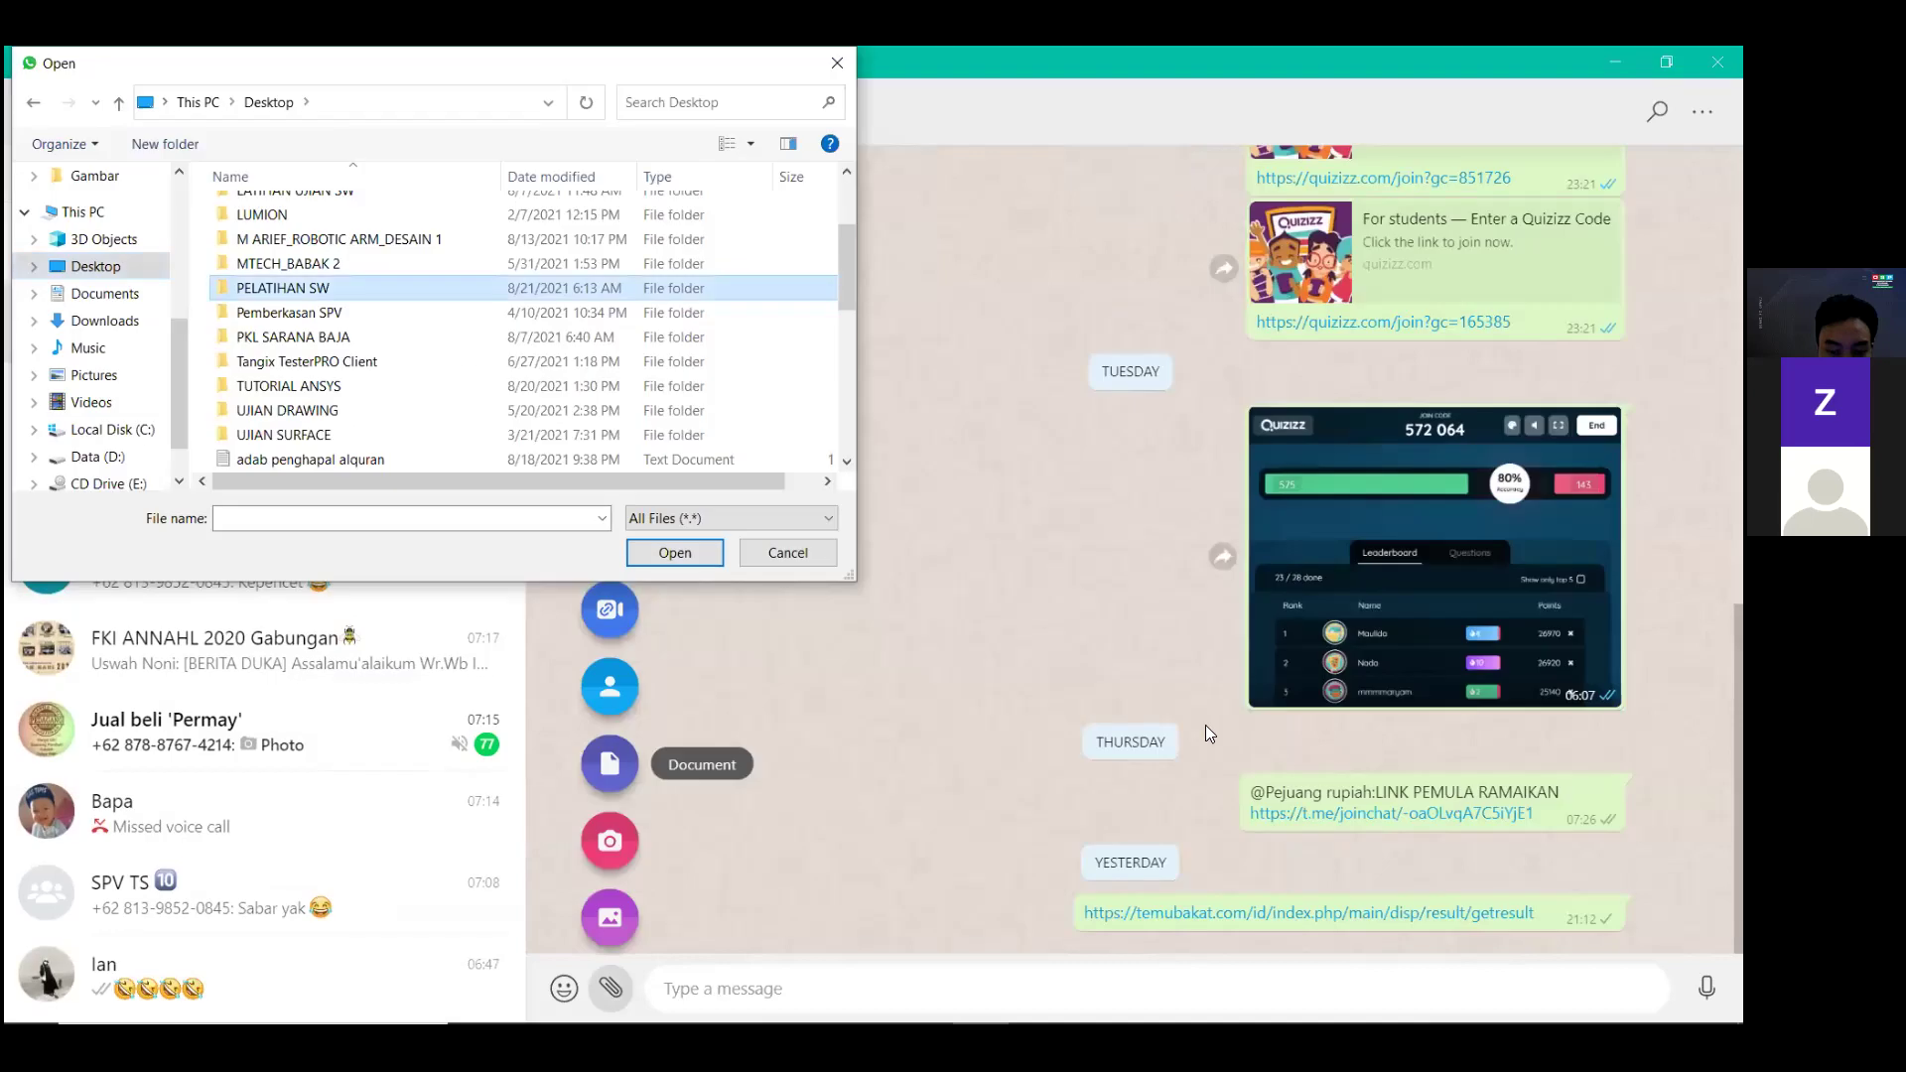
Switch to the Chrome browser and search Google for "sheet metal part".
key("Return")
key("alt+Tab")
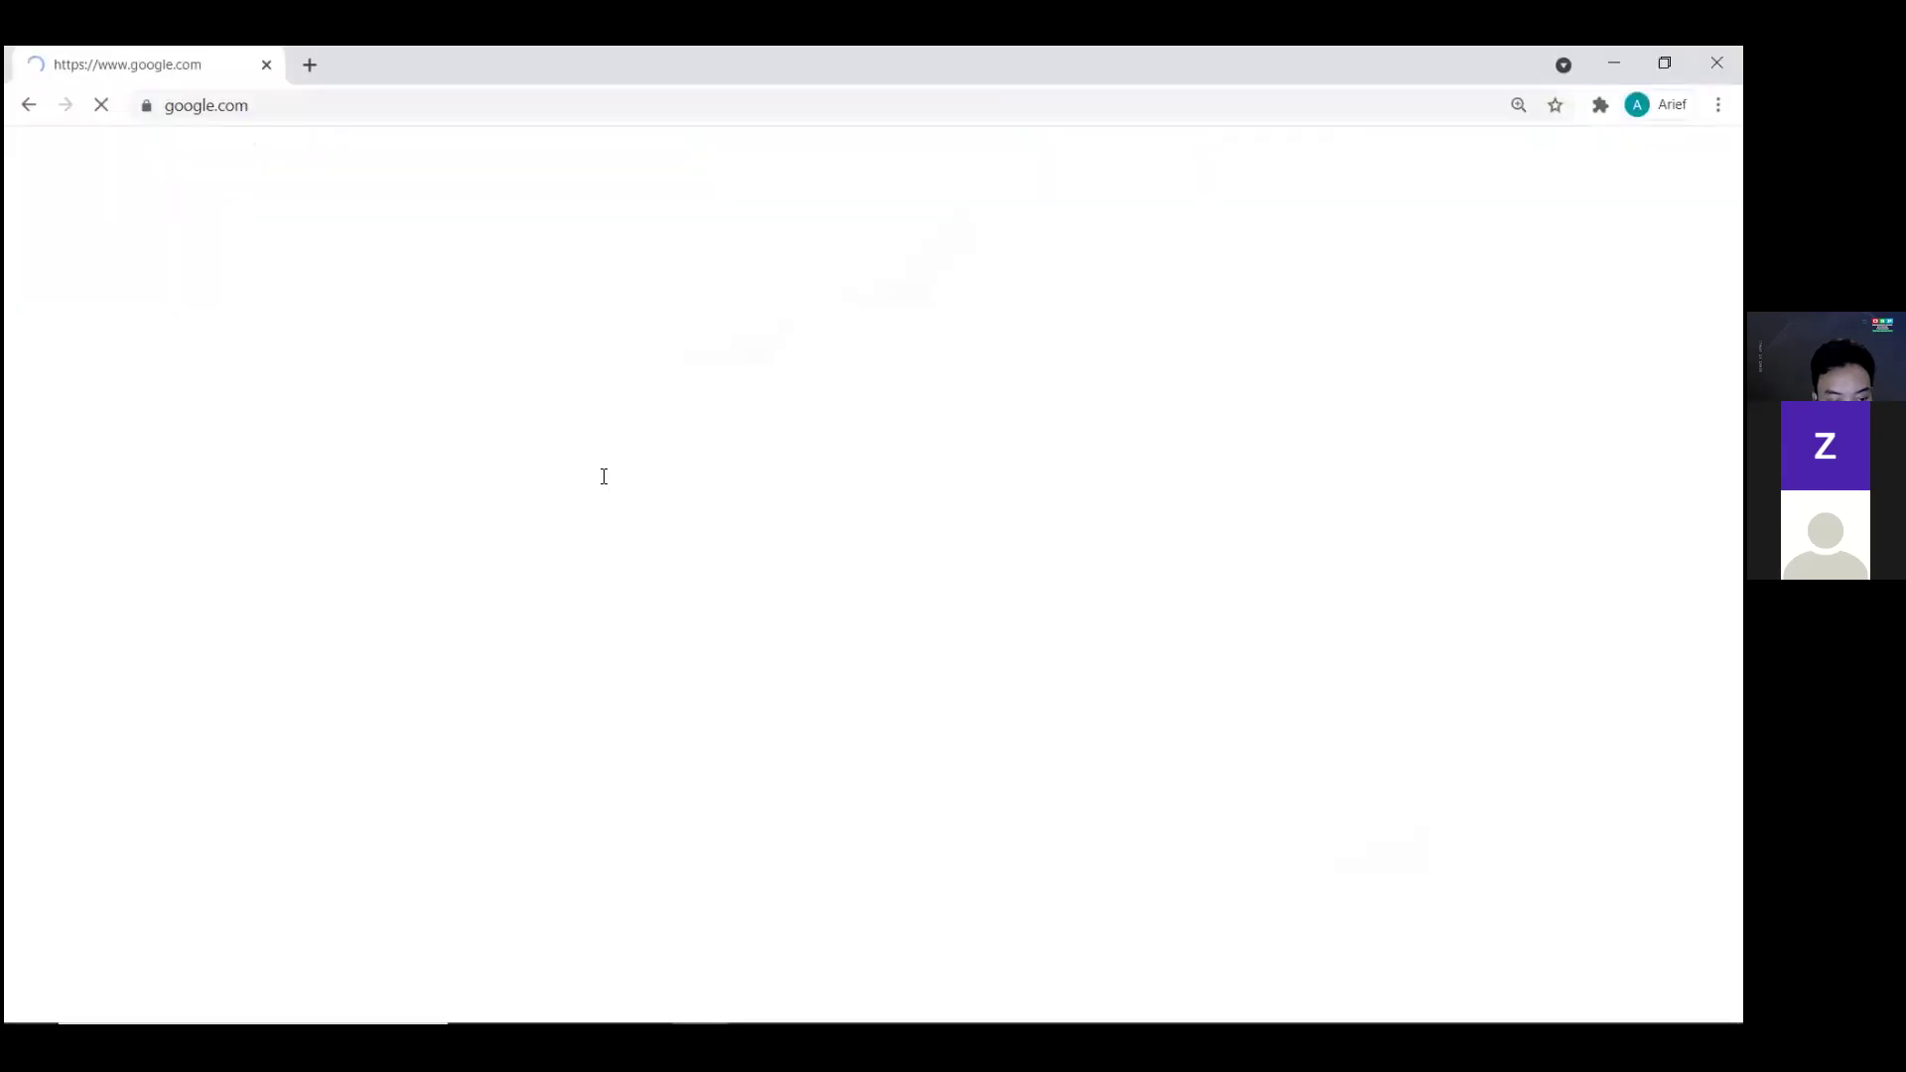
left_click(604, 476)
type("she")
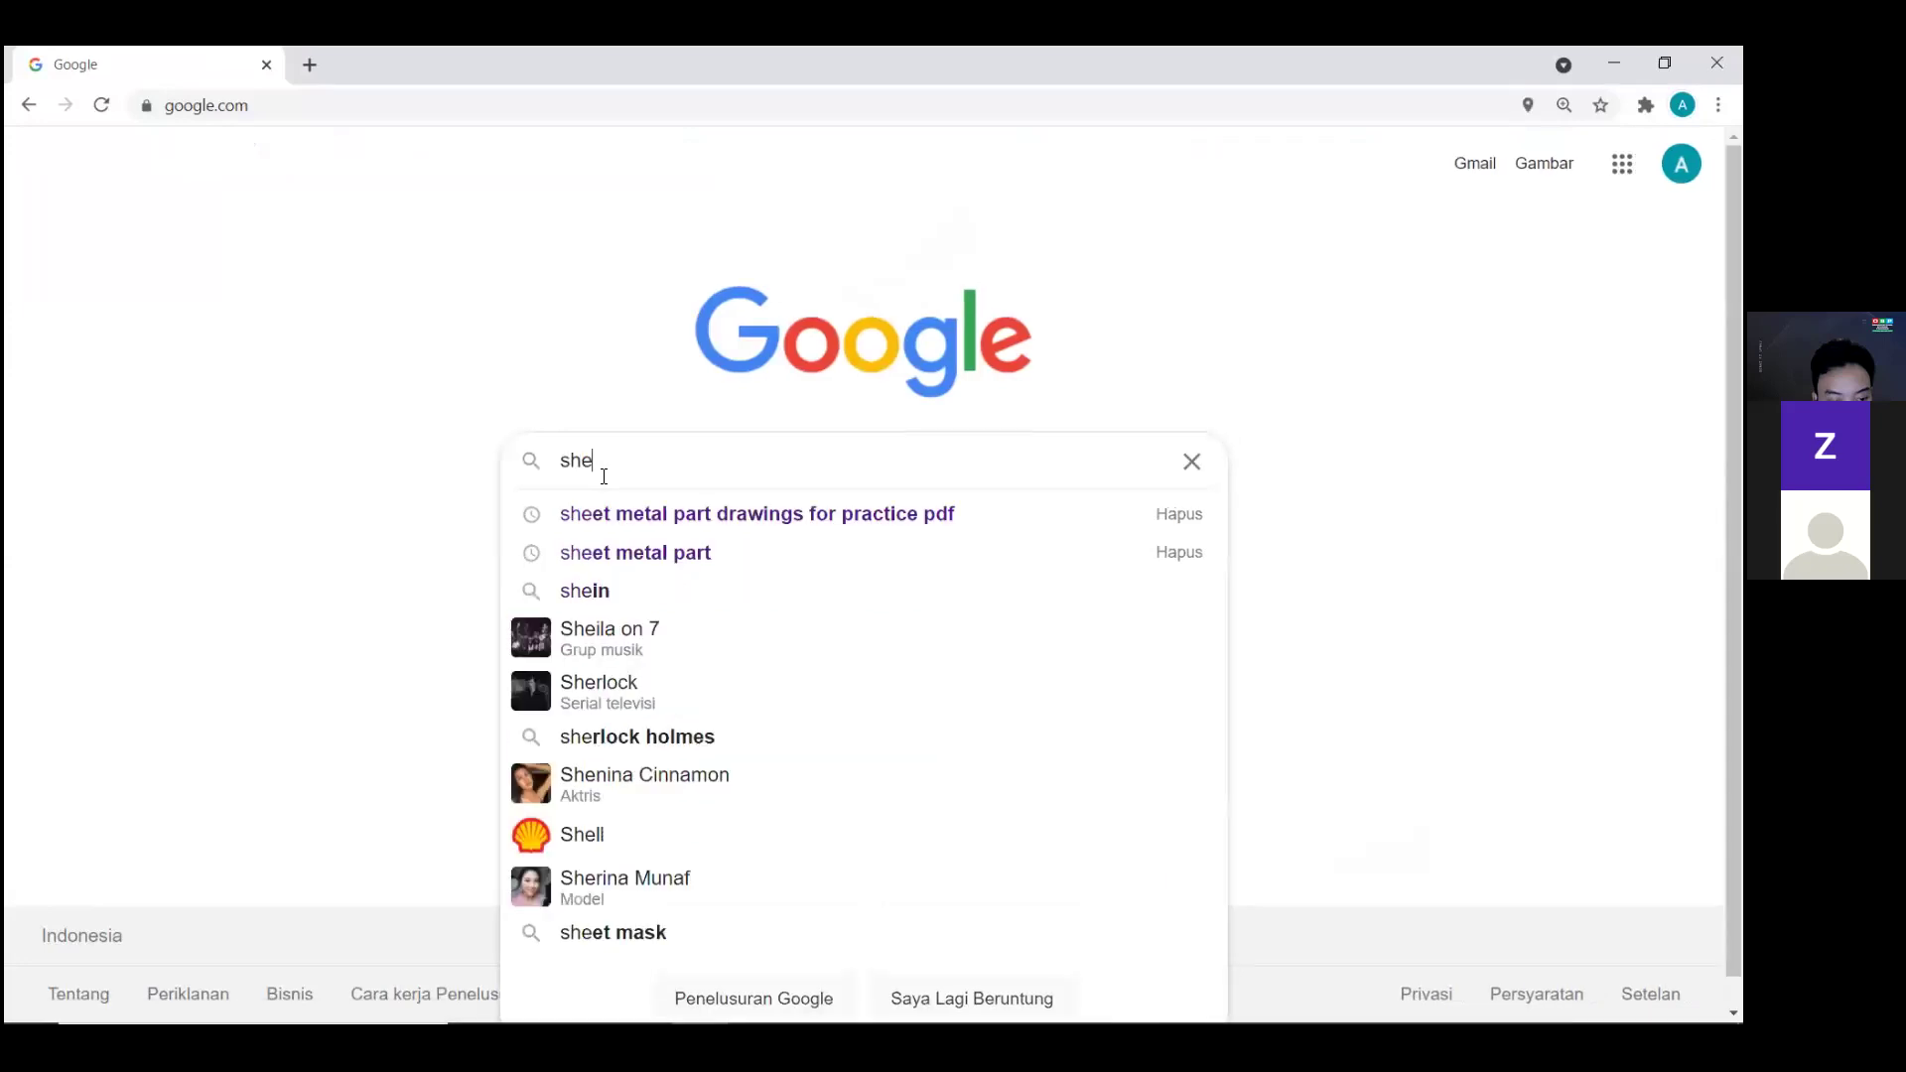
type("et")
key("Down")
key("Down")
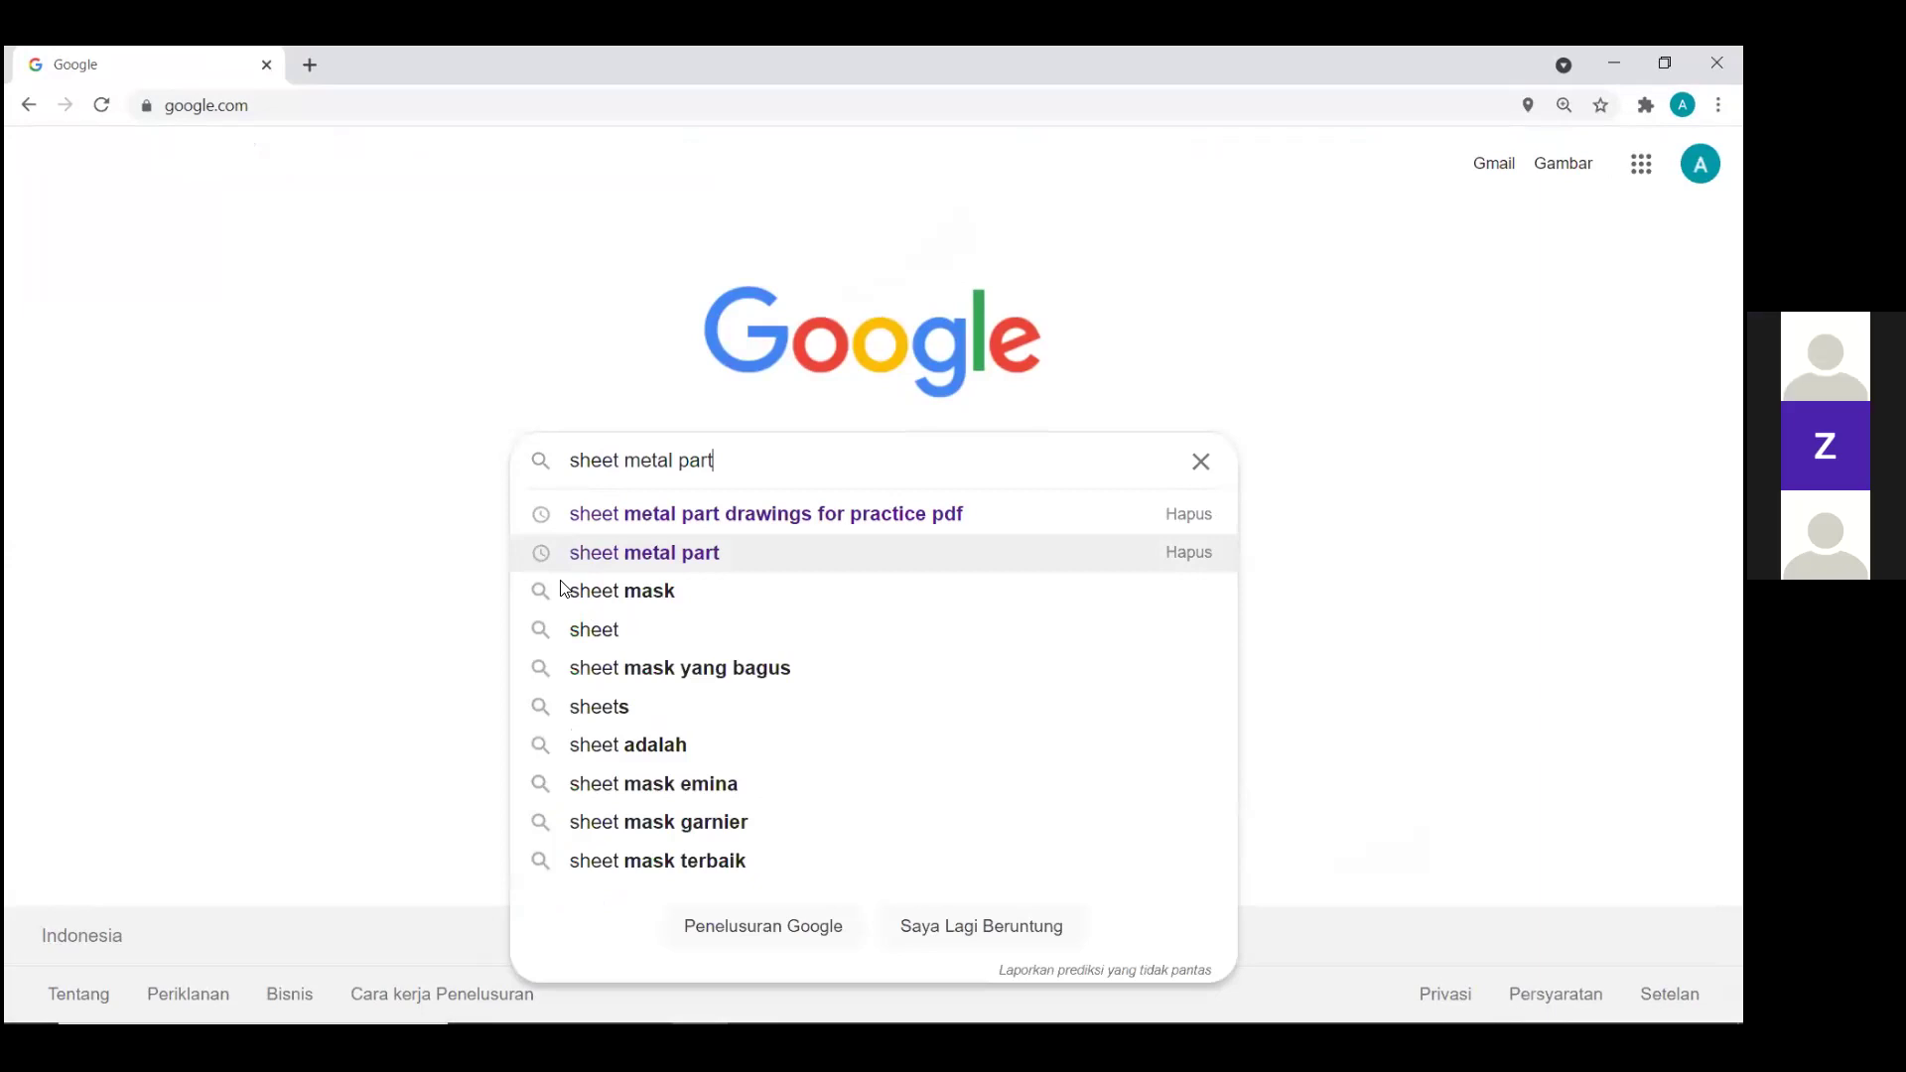
key("Return")
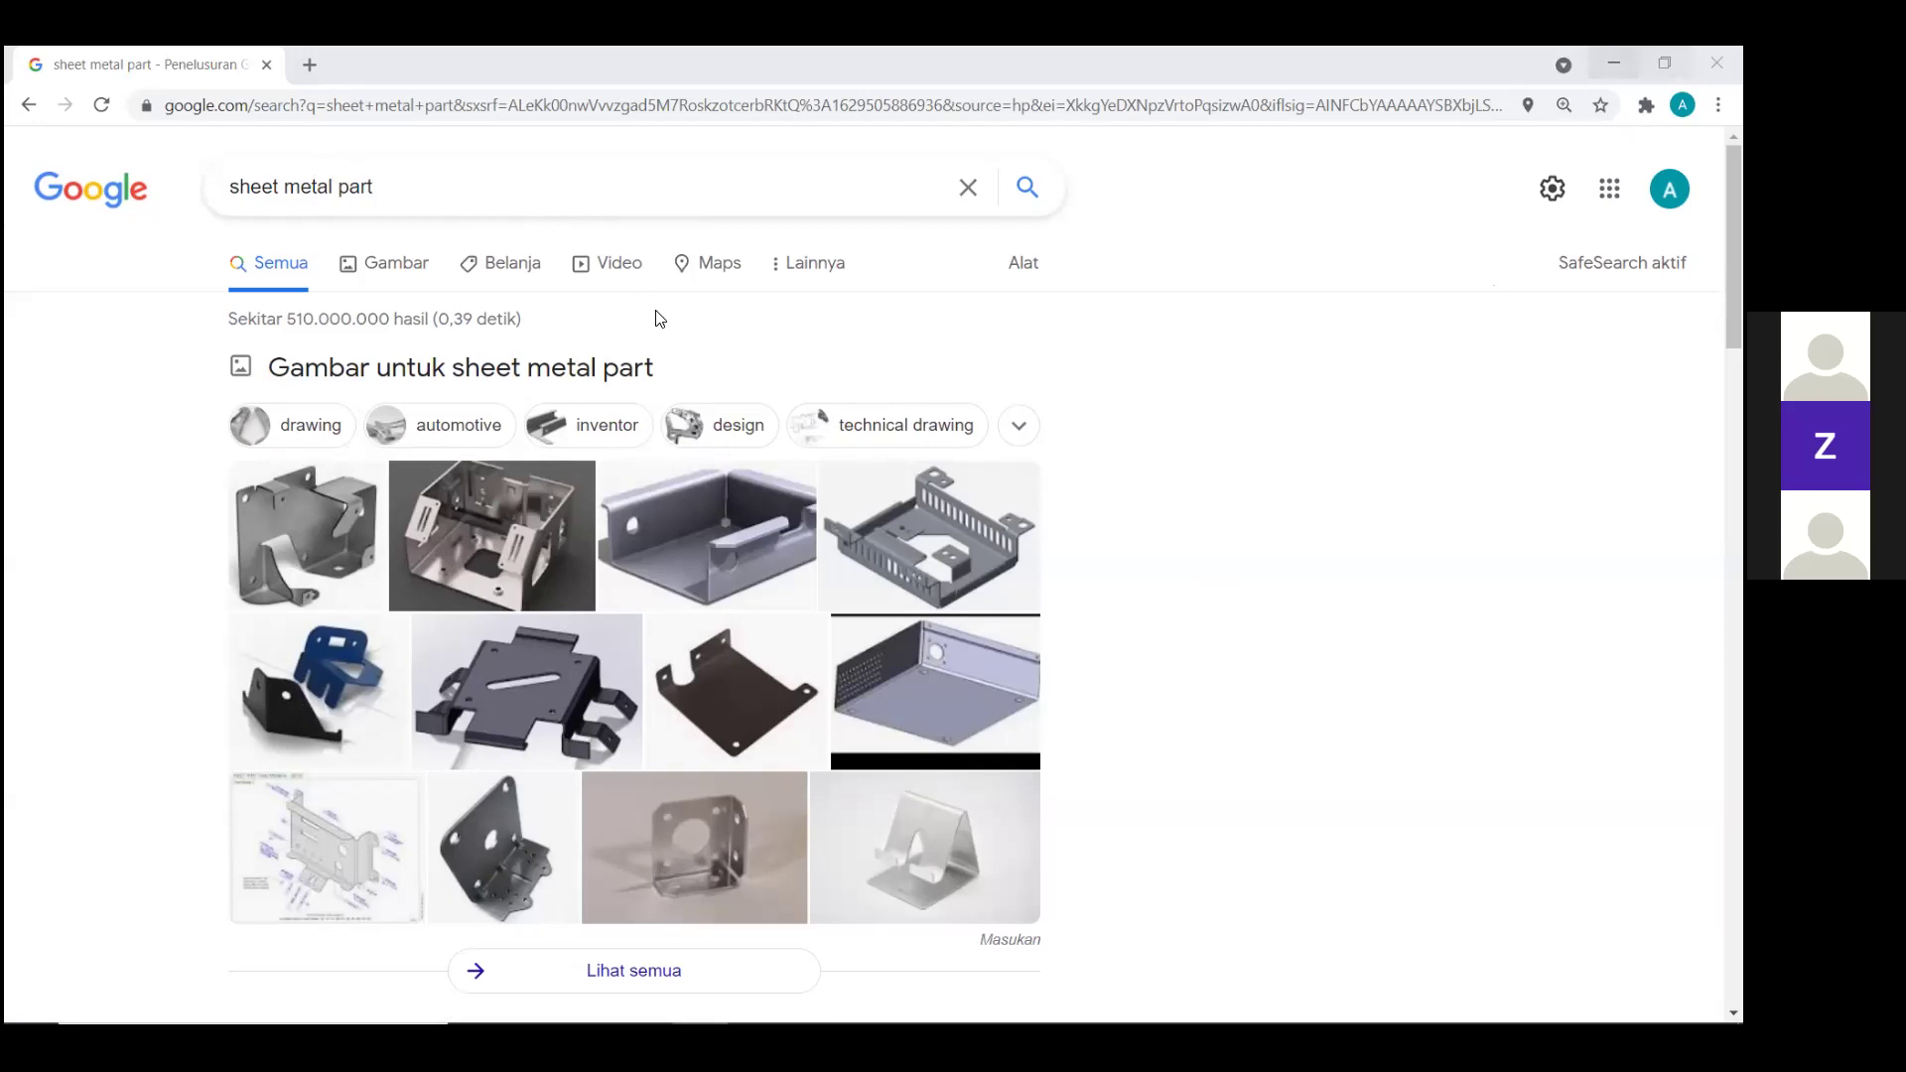
Switch to SOLIDWORKS and remove Flow Simulation from the CommandManager.
key("alt+Tab")
right_click(347, 171)
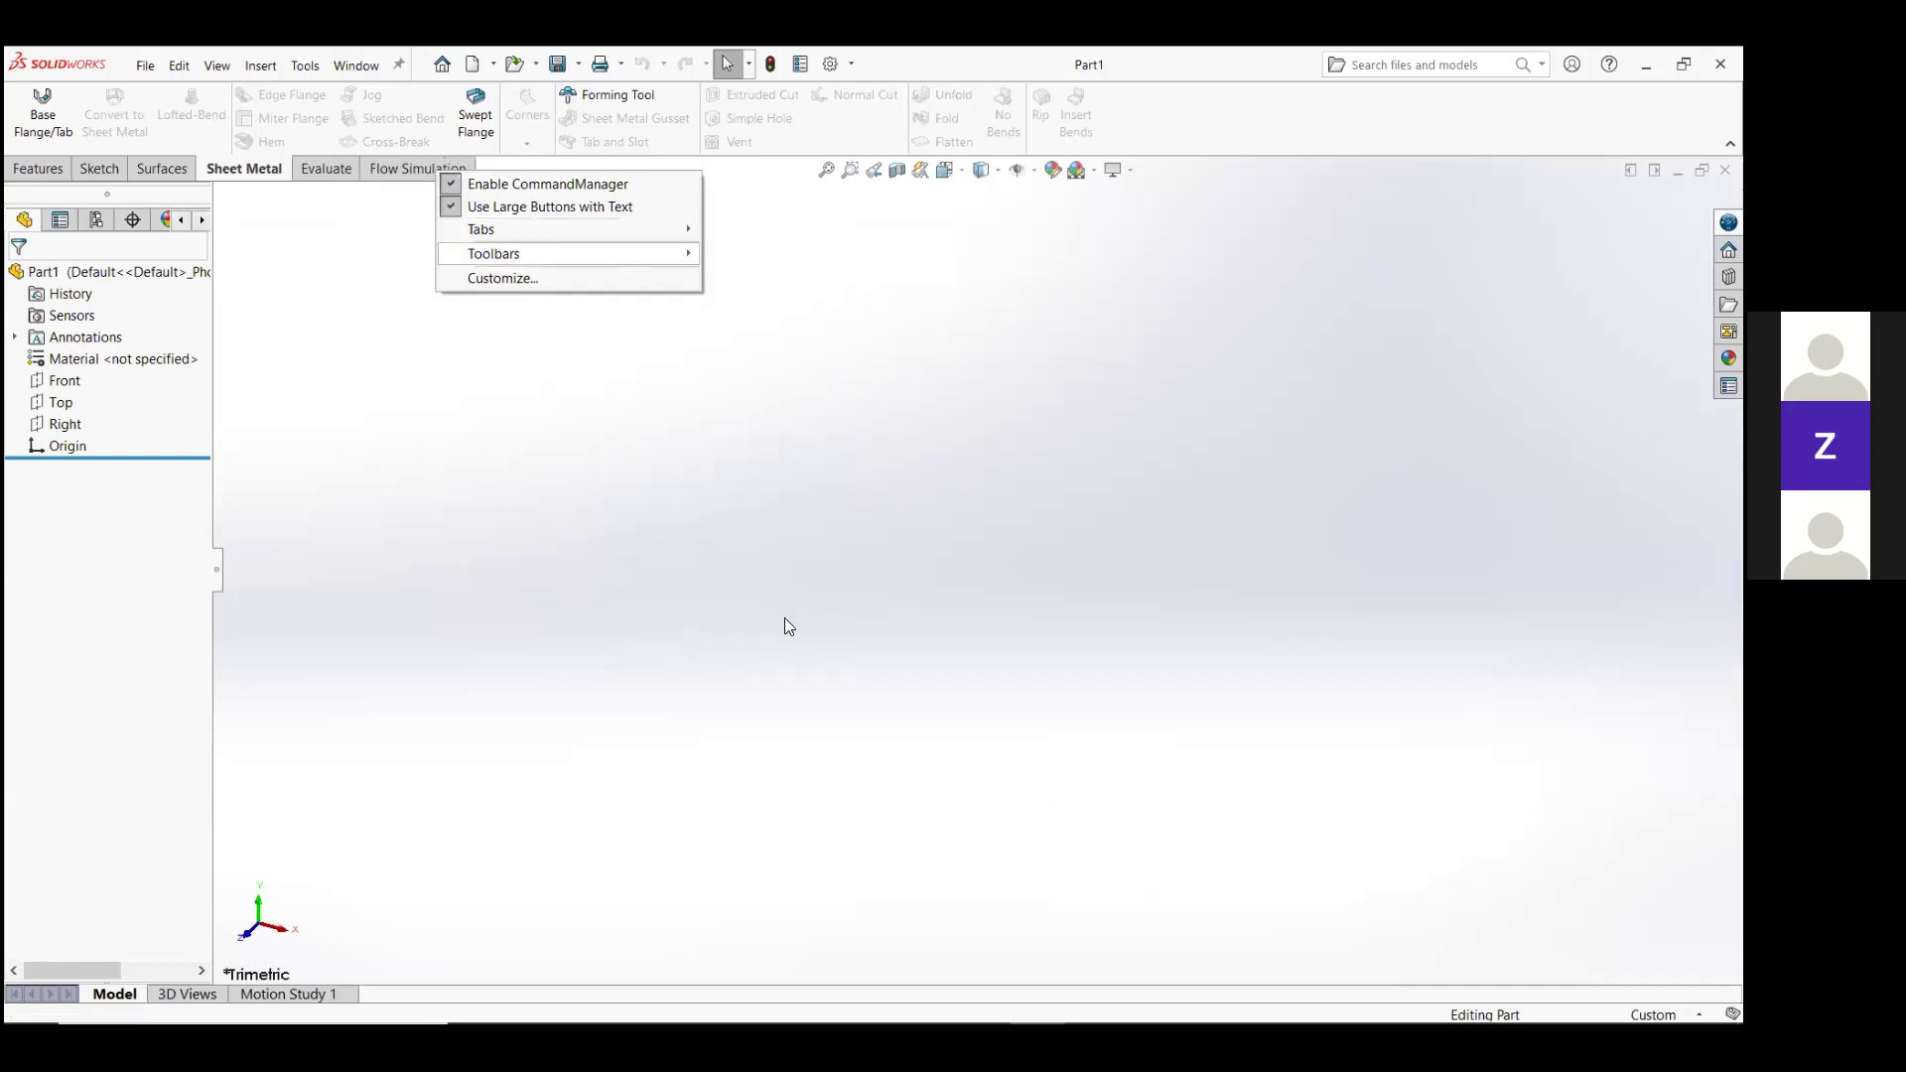
mouse_move(481, 229)
left_click(765, 637)
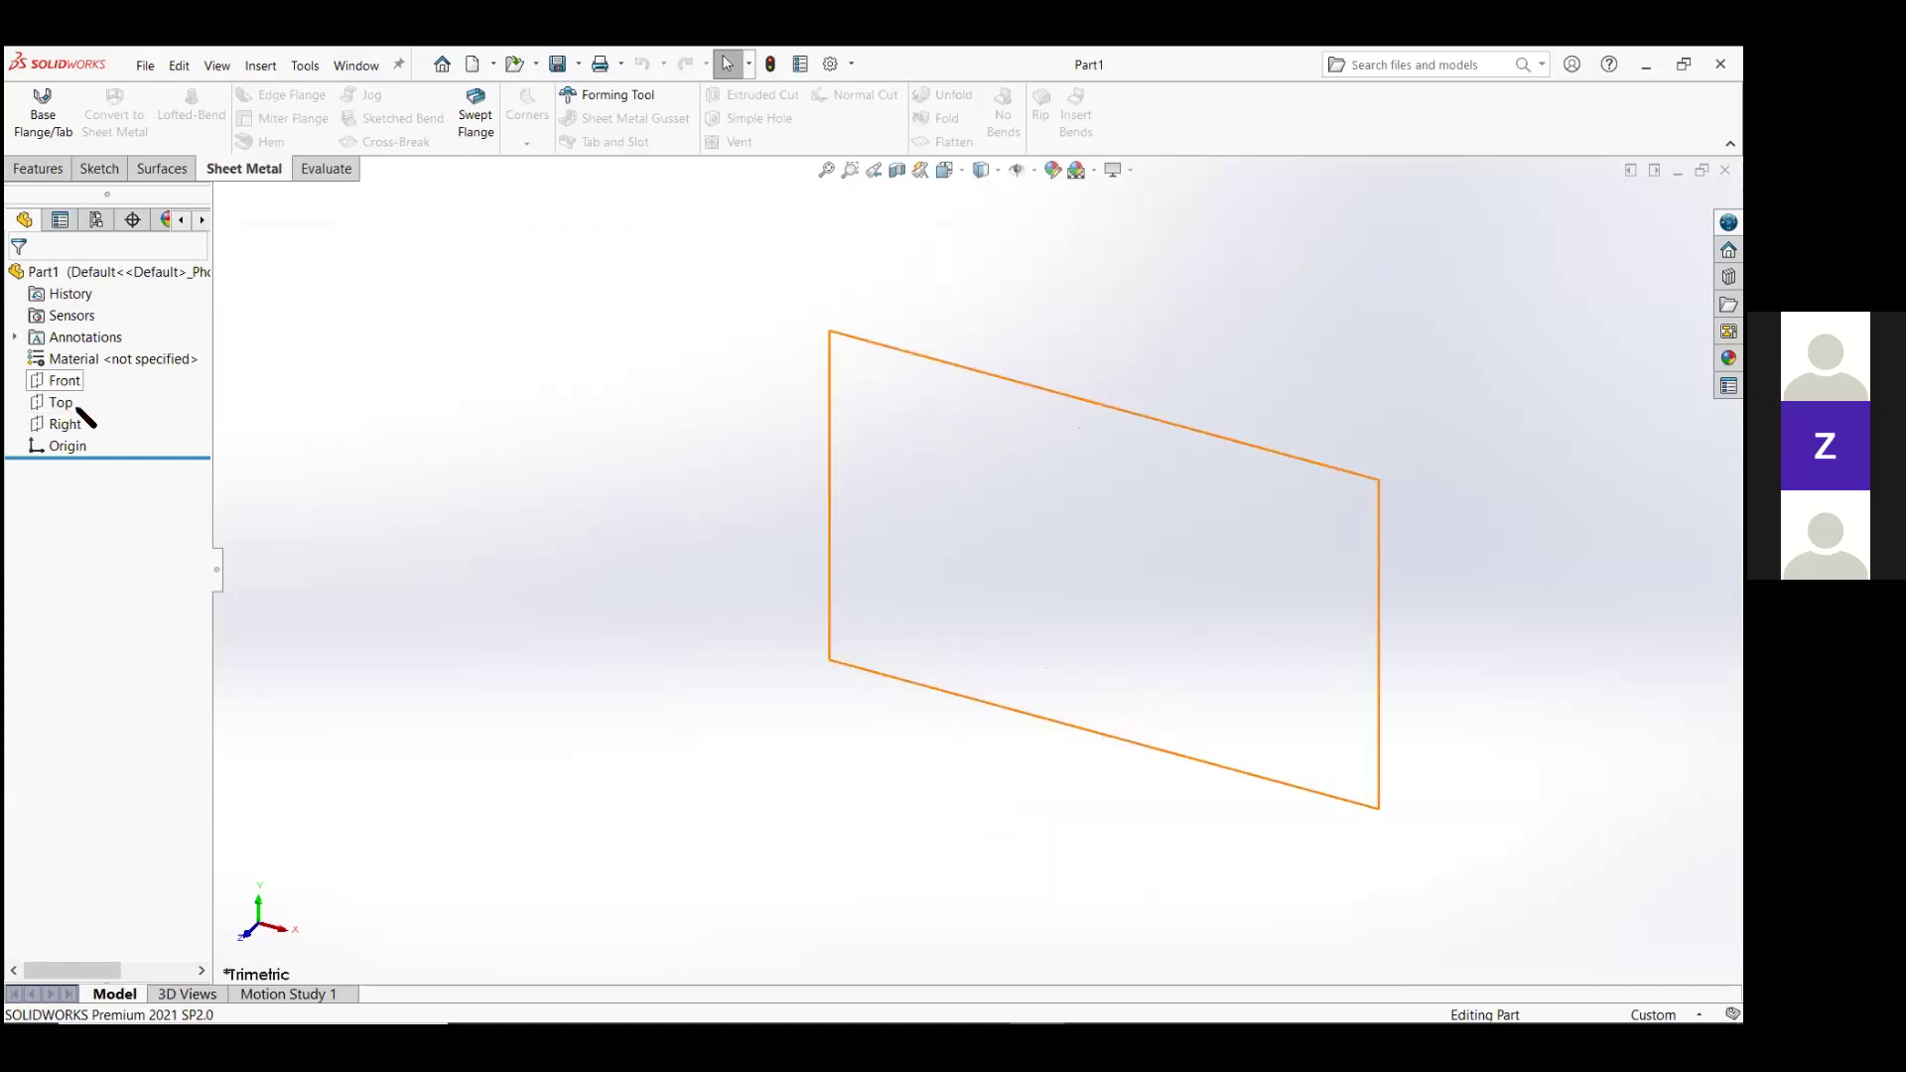
Sketch a centre rectangle with a 150 mm side on the Top plane, centred on the origin.
left_click(72, 422)
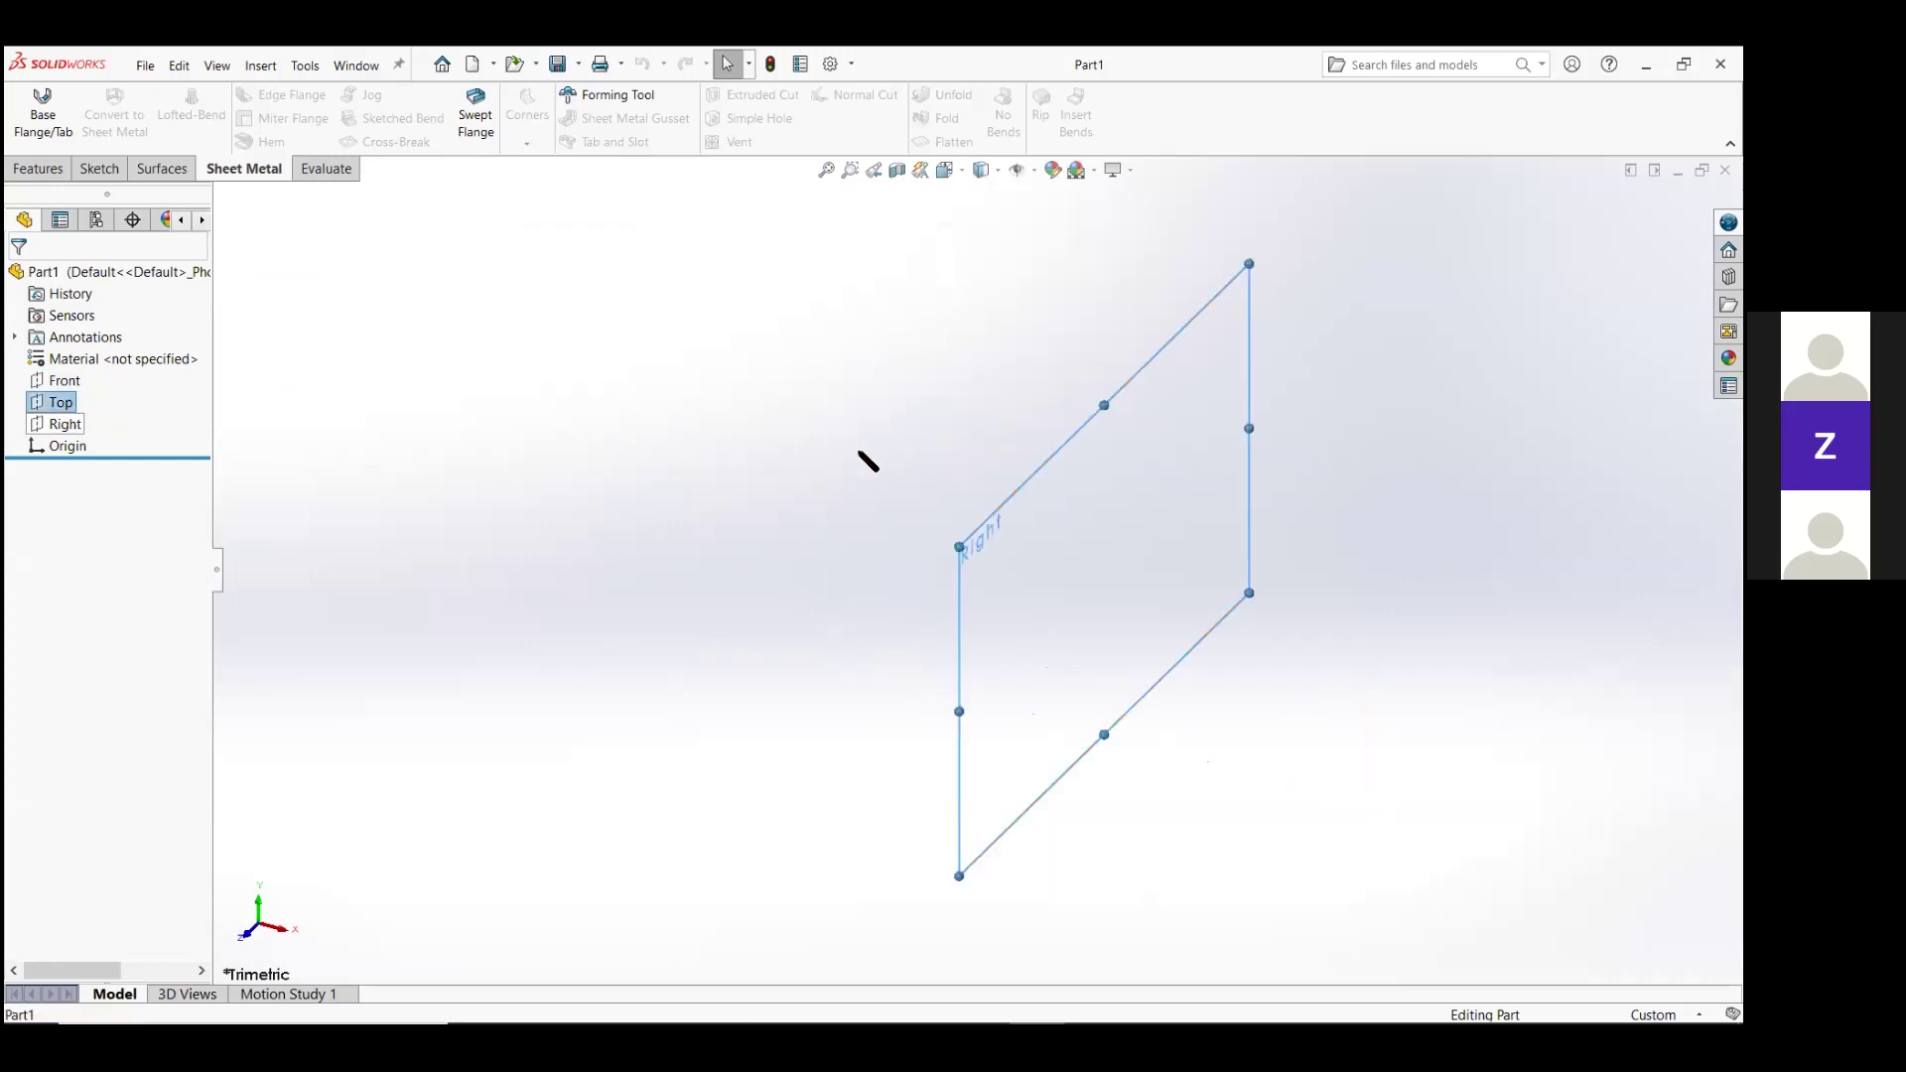
left_click(566, 425)
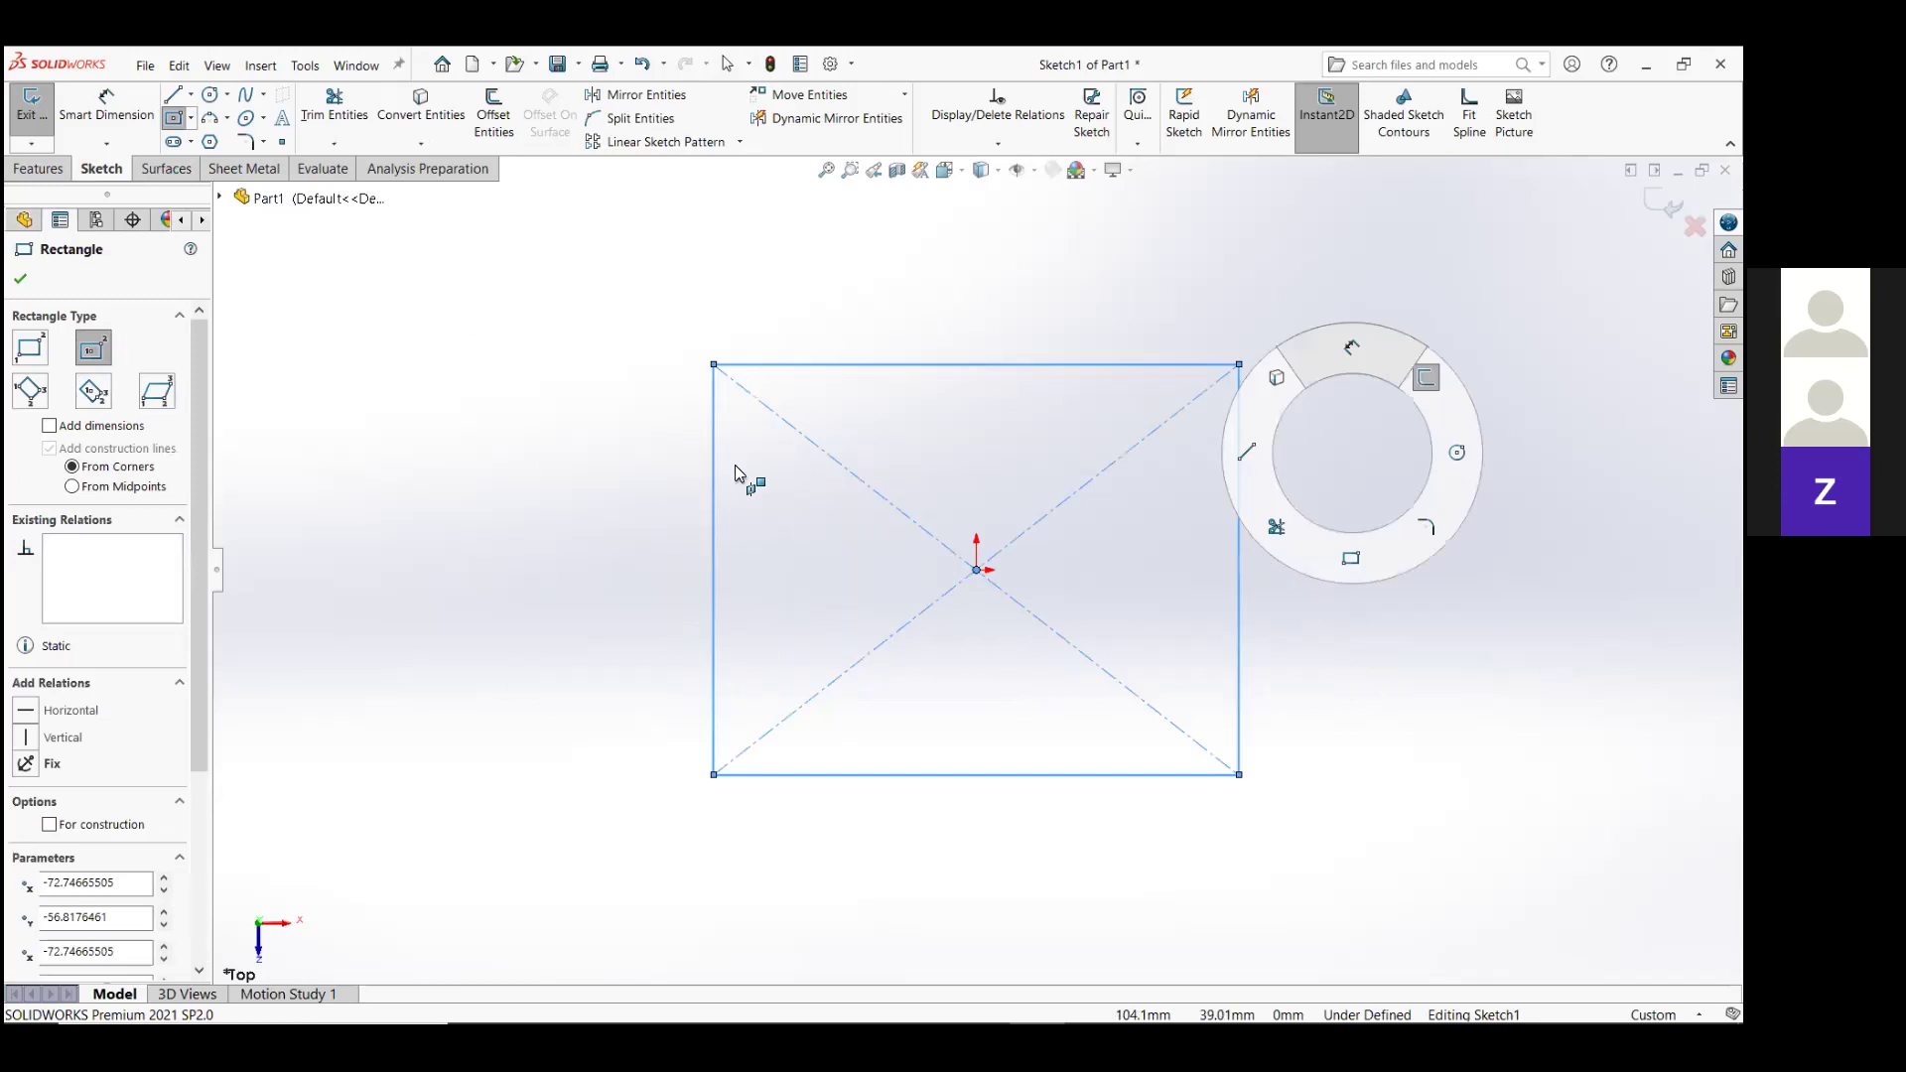
Create a 1 mm thick base flange from the rectangle sketch, keeping the K-Factor bend allowance at 0.5.
key("b")
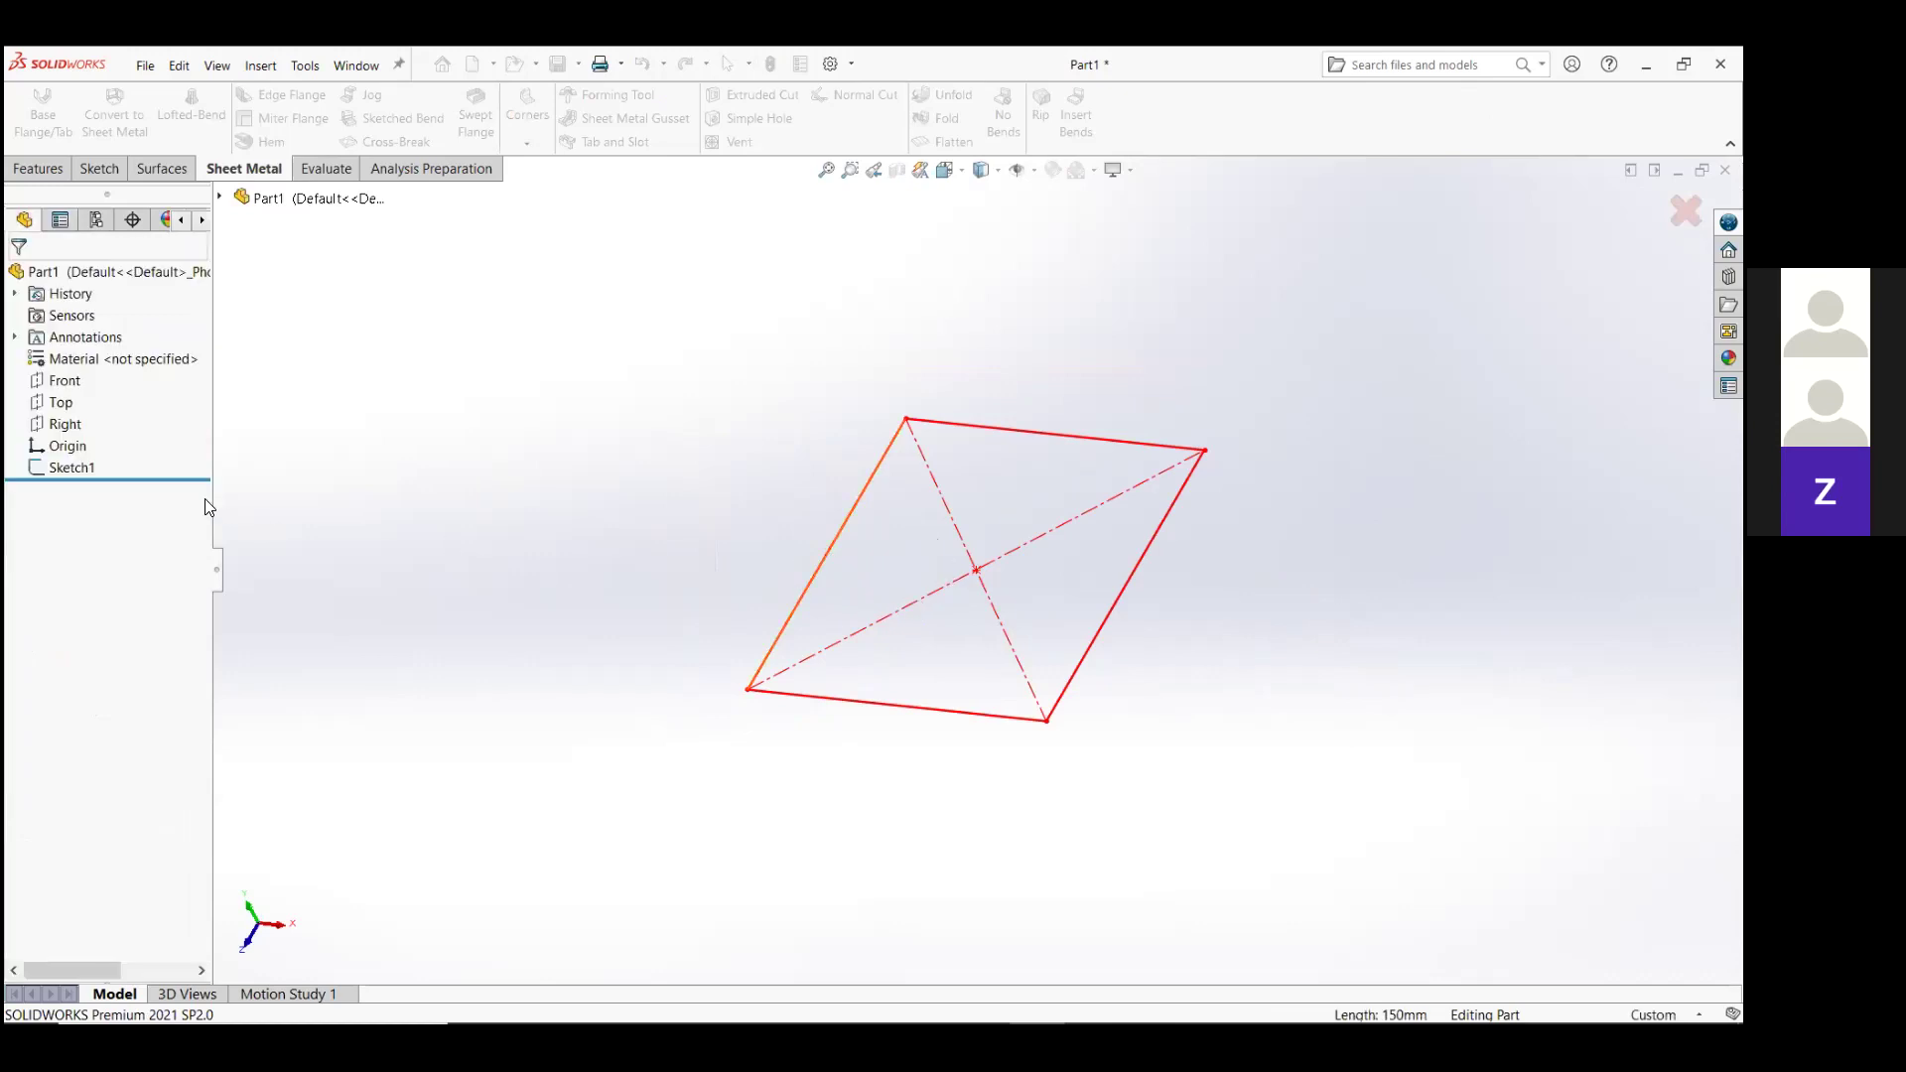
left_click(121, 470)
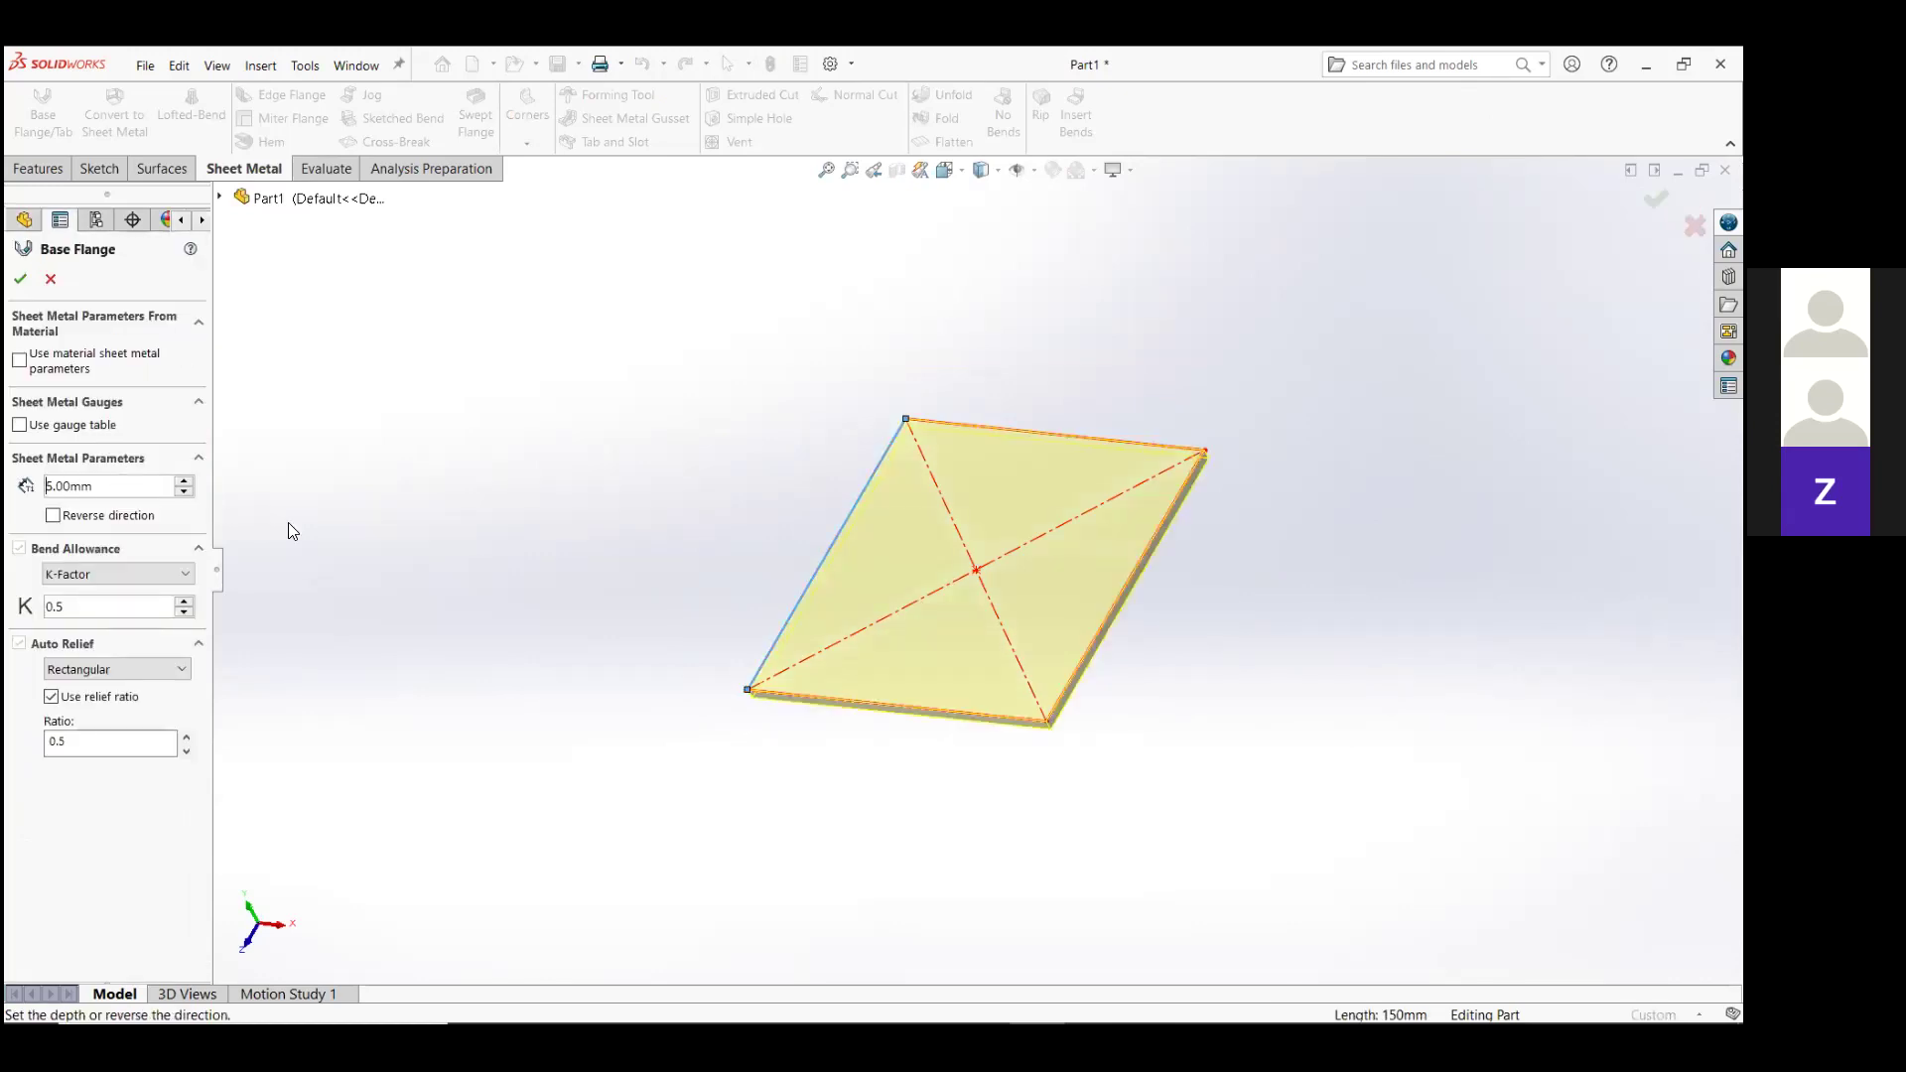
middle_click_drag(379, 595, 677, 707)
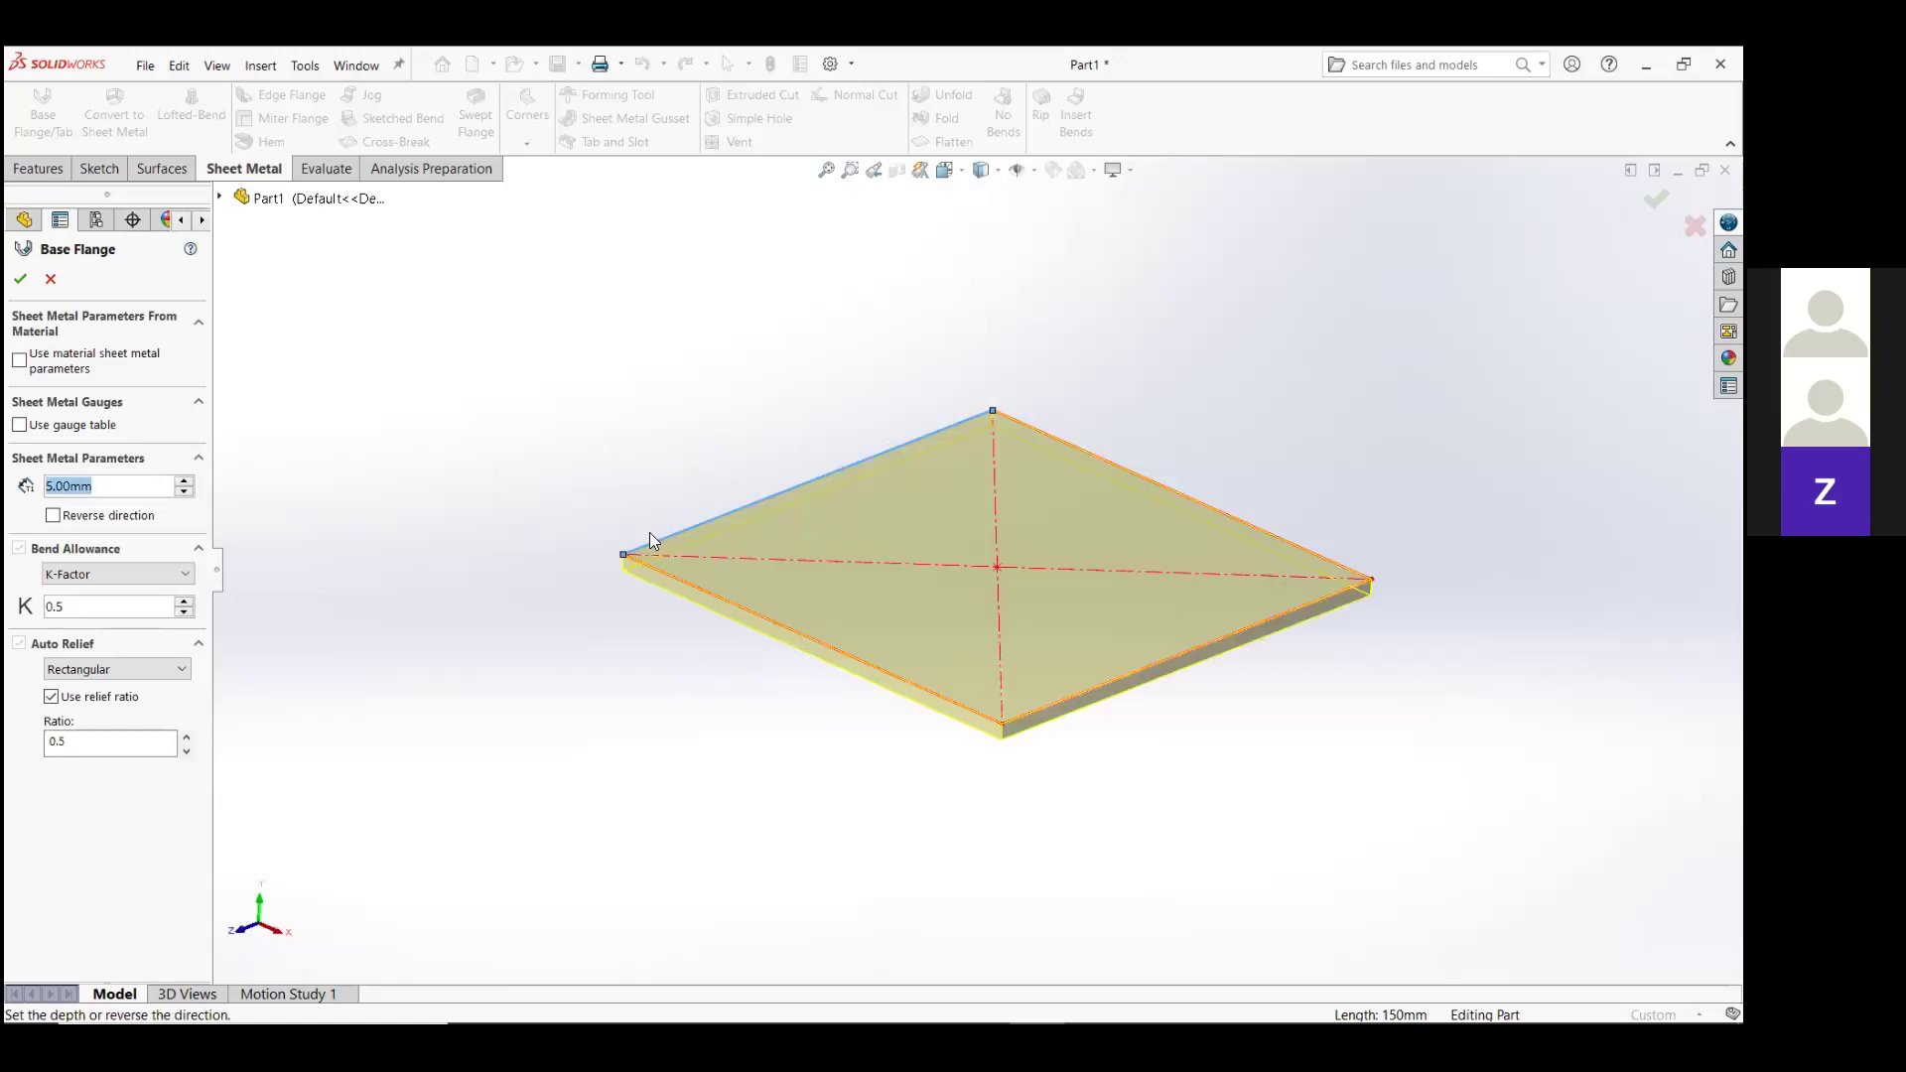
type("1")
key("Return")
scroll(907, 592, "down", 3)
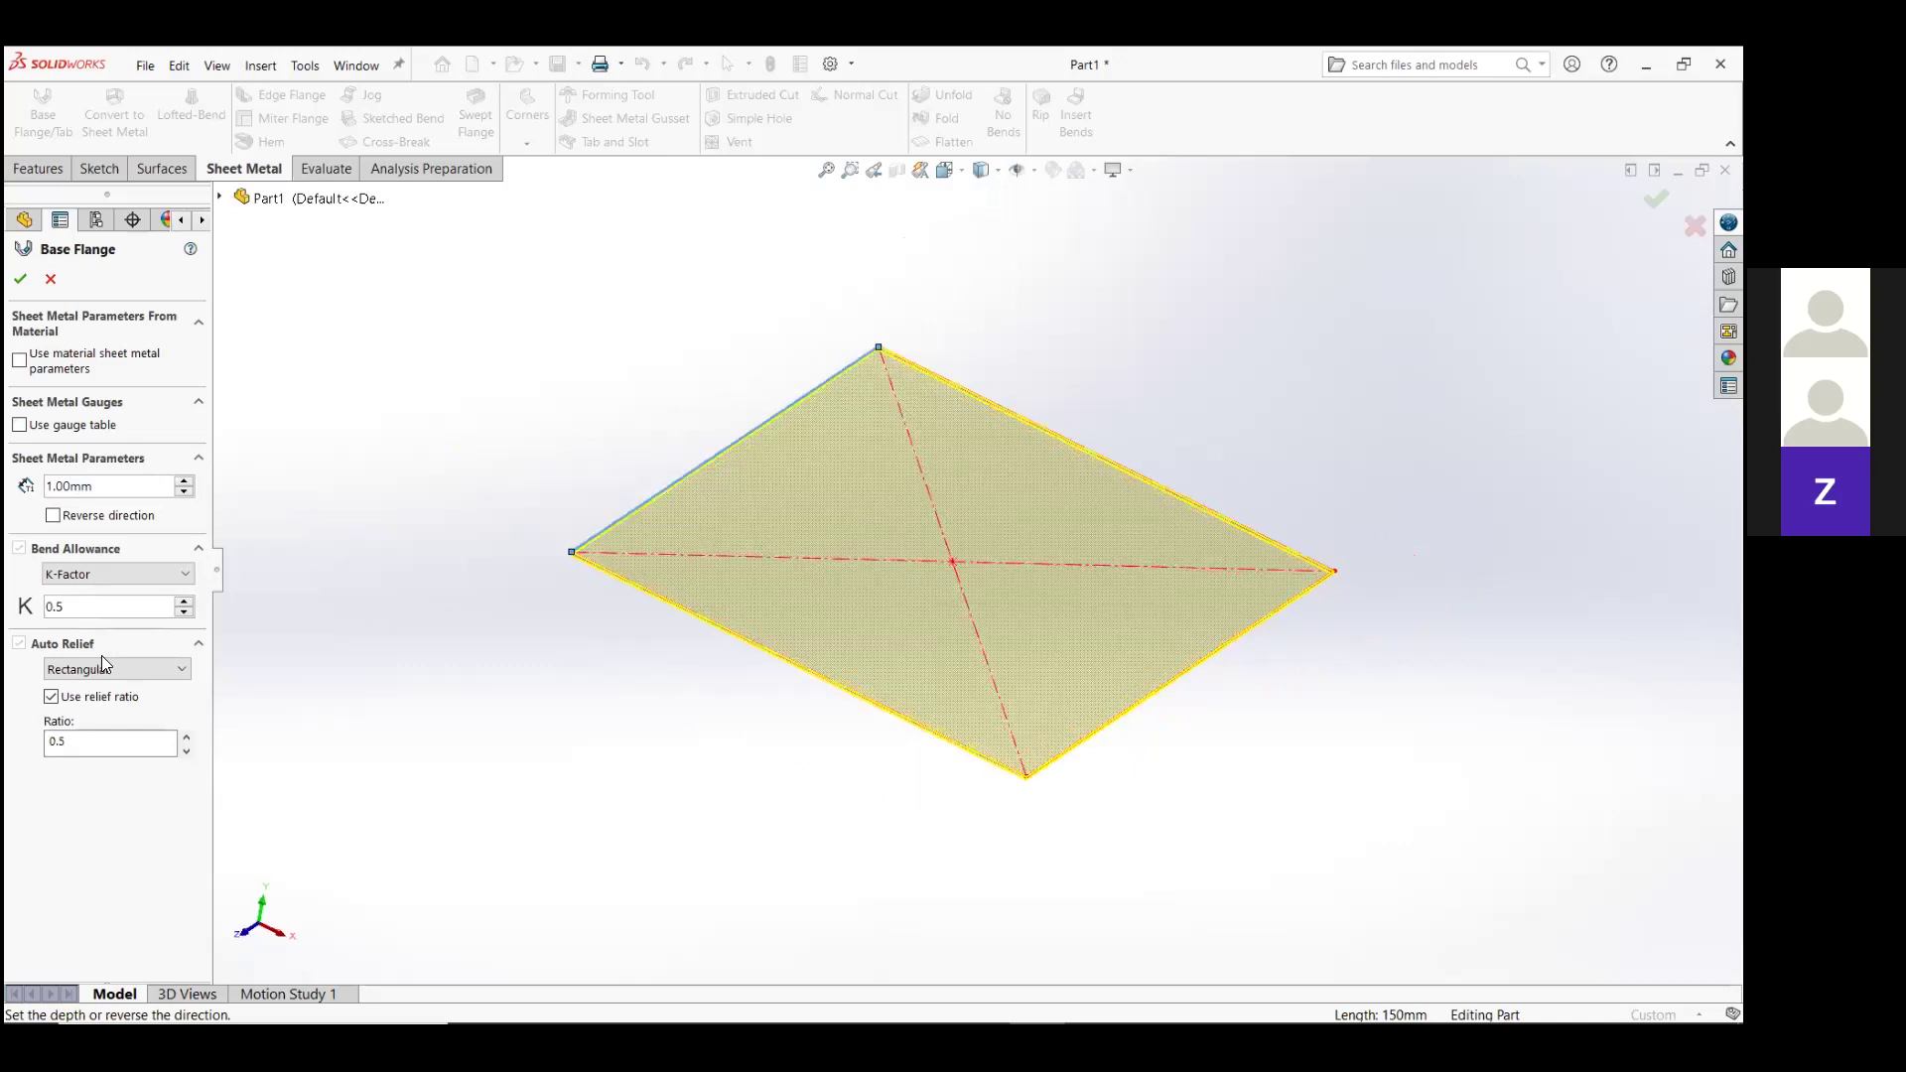
left_click(117, 574)
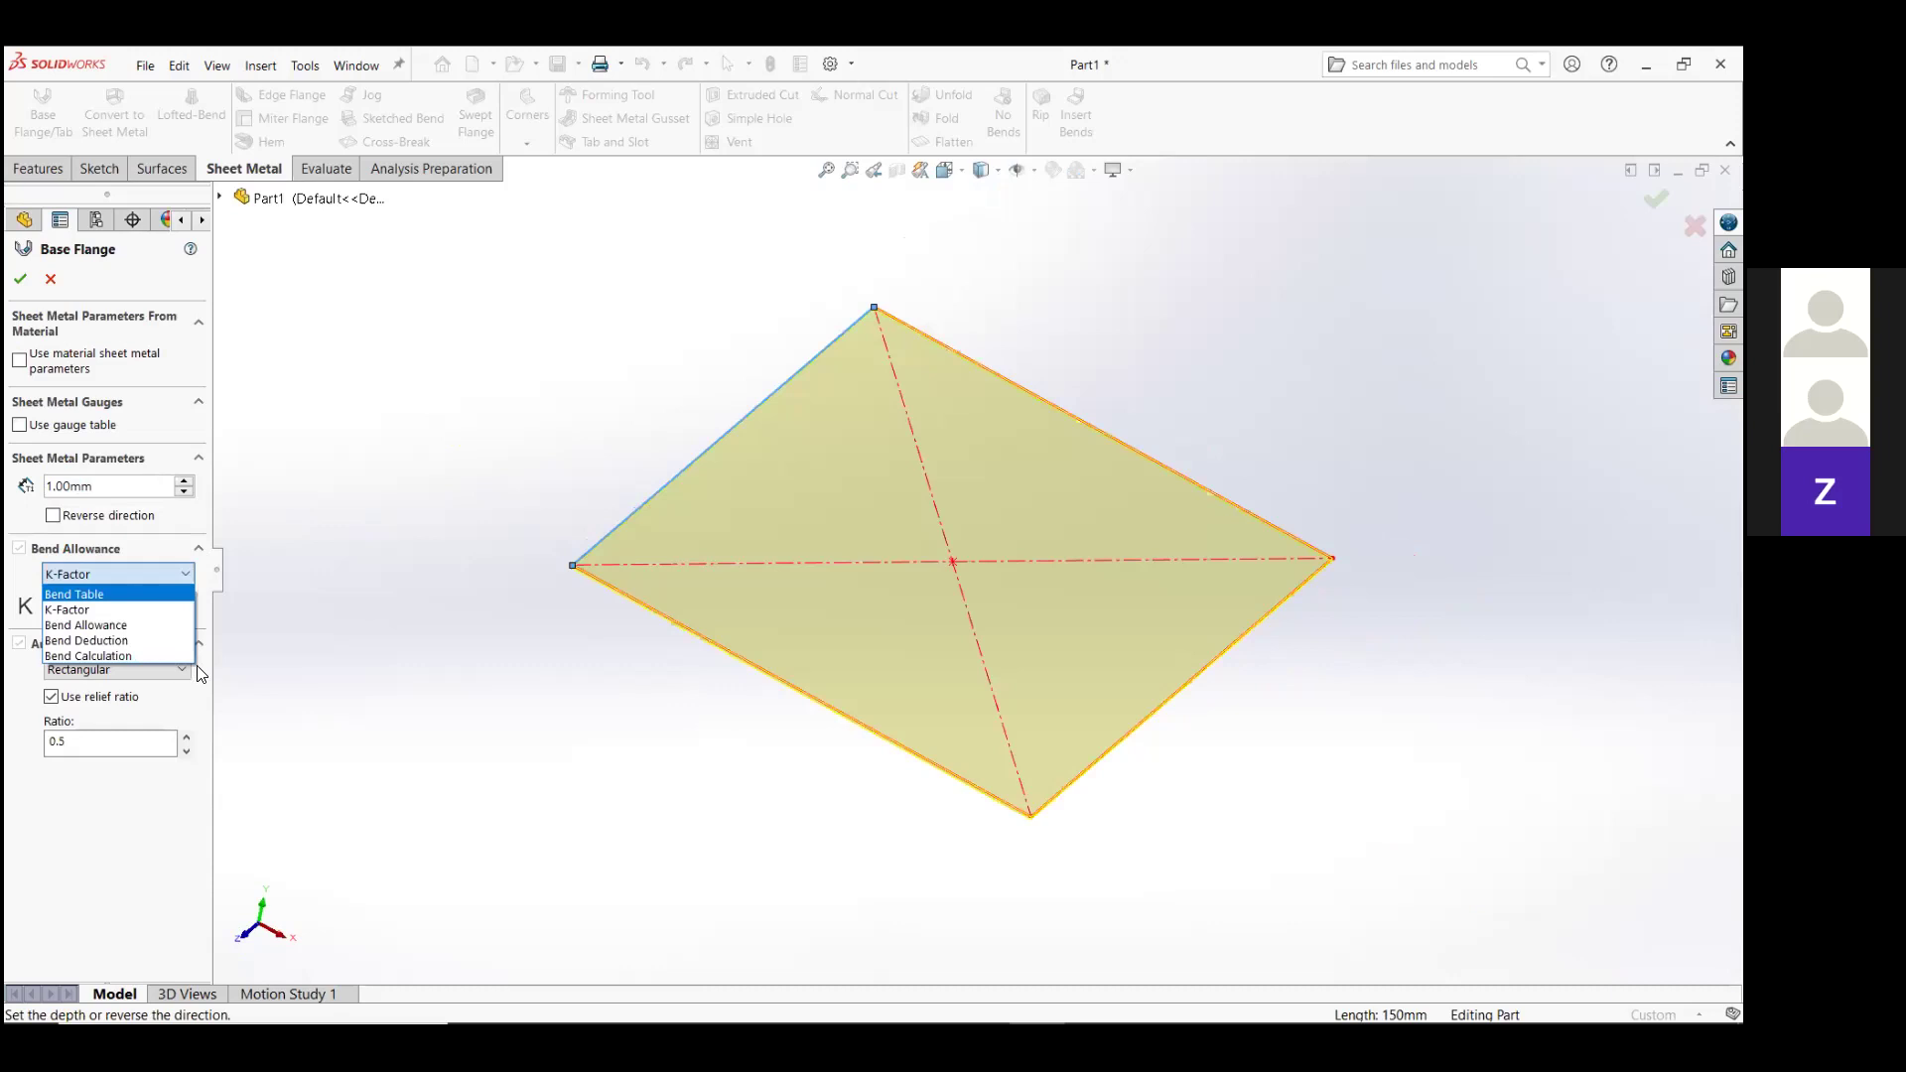
left_click(119, 675)
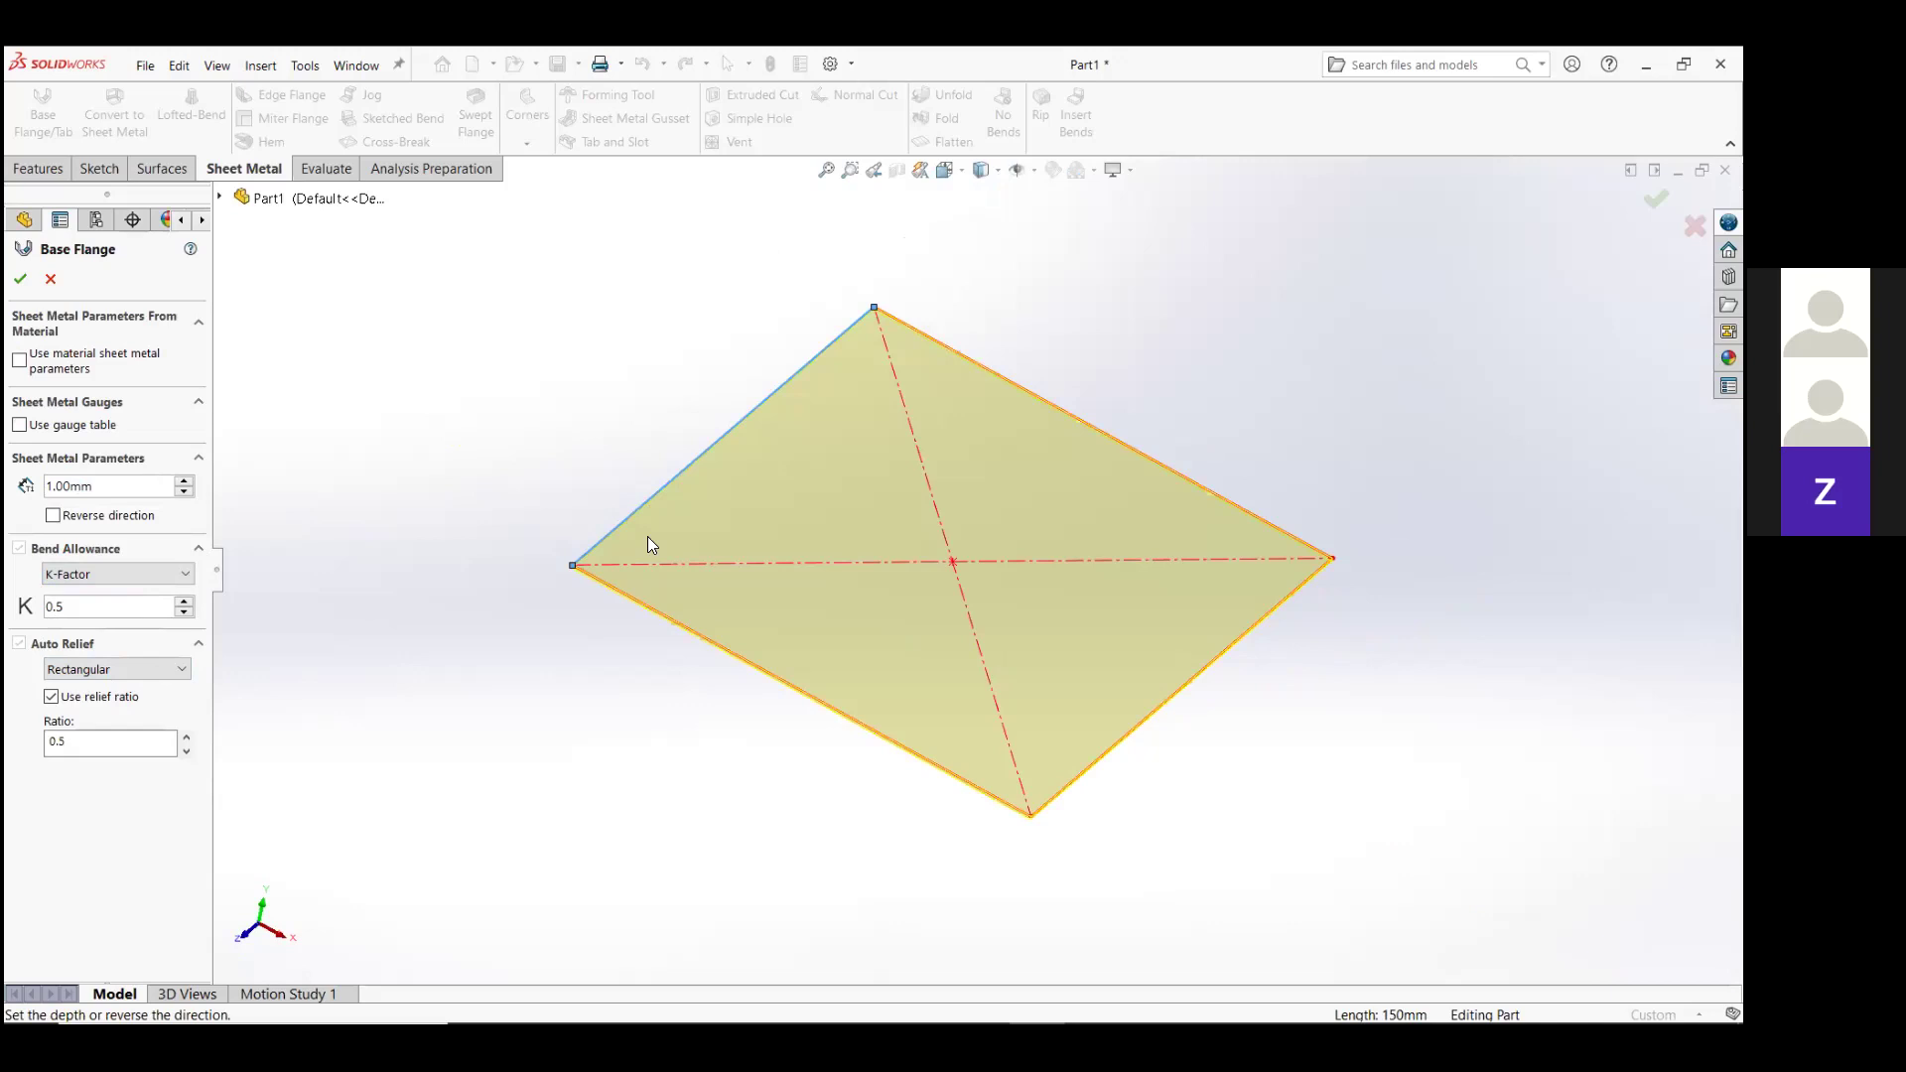
mouse_move(649, 538)
middle_mouse_down()
mouse_move(778, 532)
mouse_move(834, 640)
middle_mouse_up()
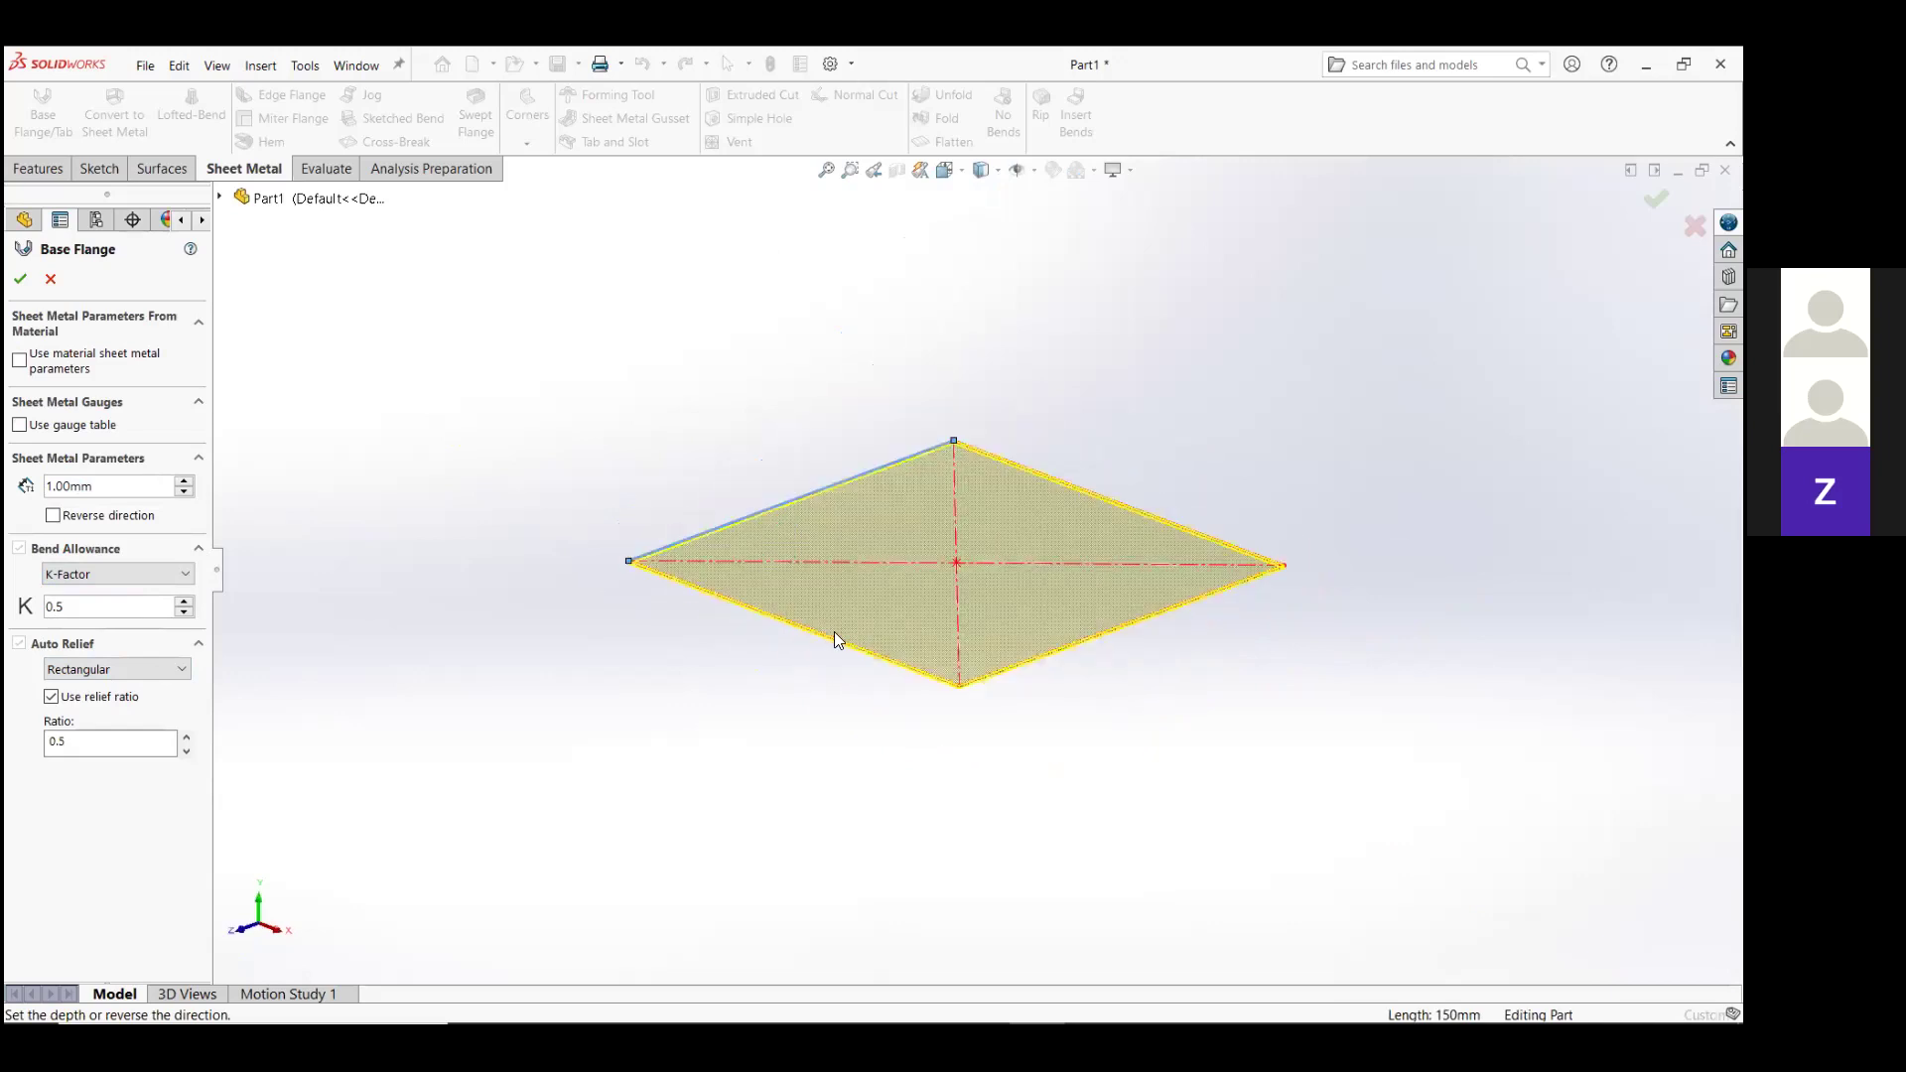
middle_click_drag(834, 641, 809, 594)
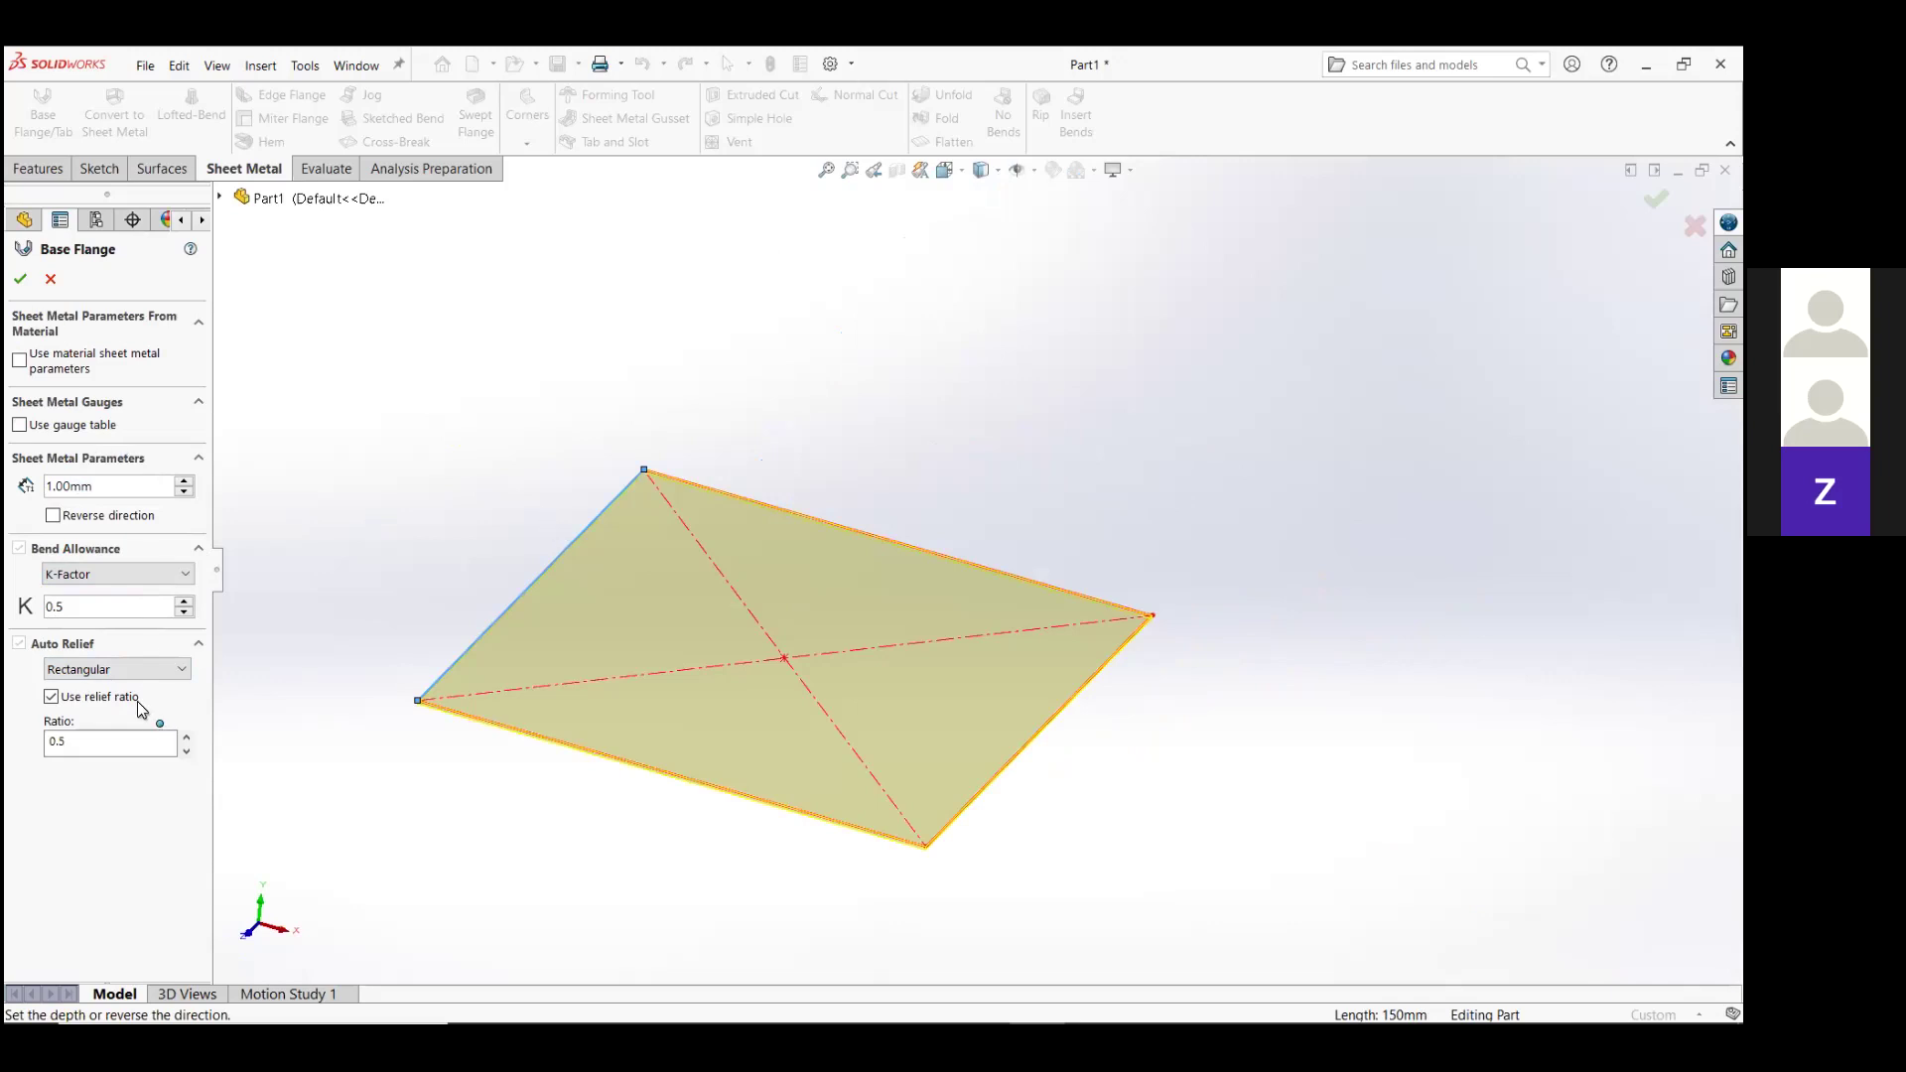
left_click(20, 279)
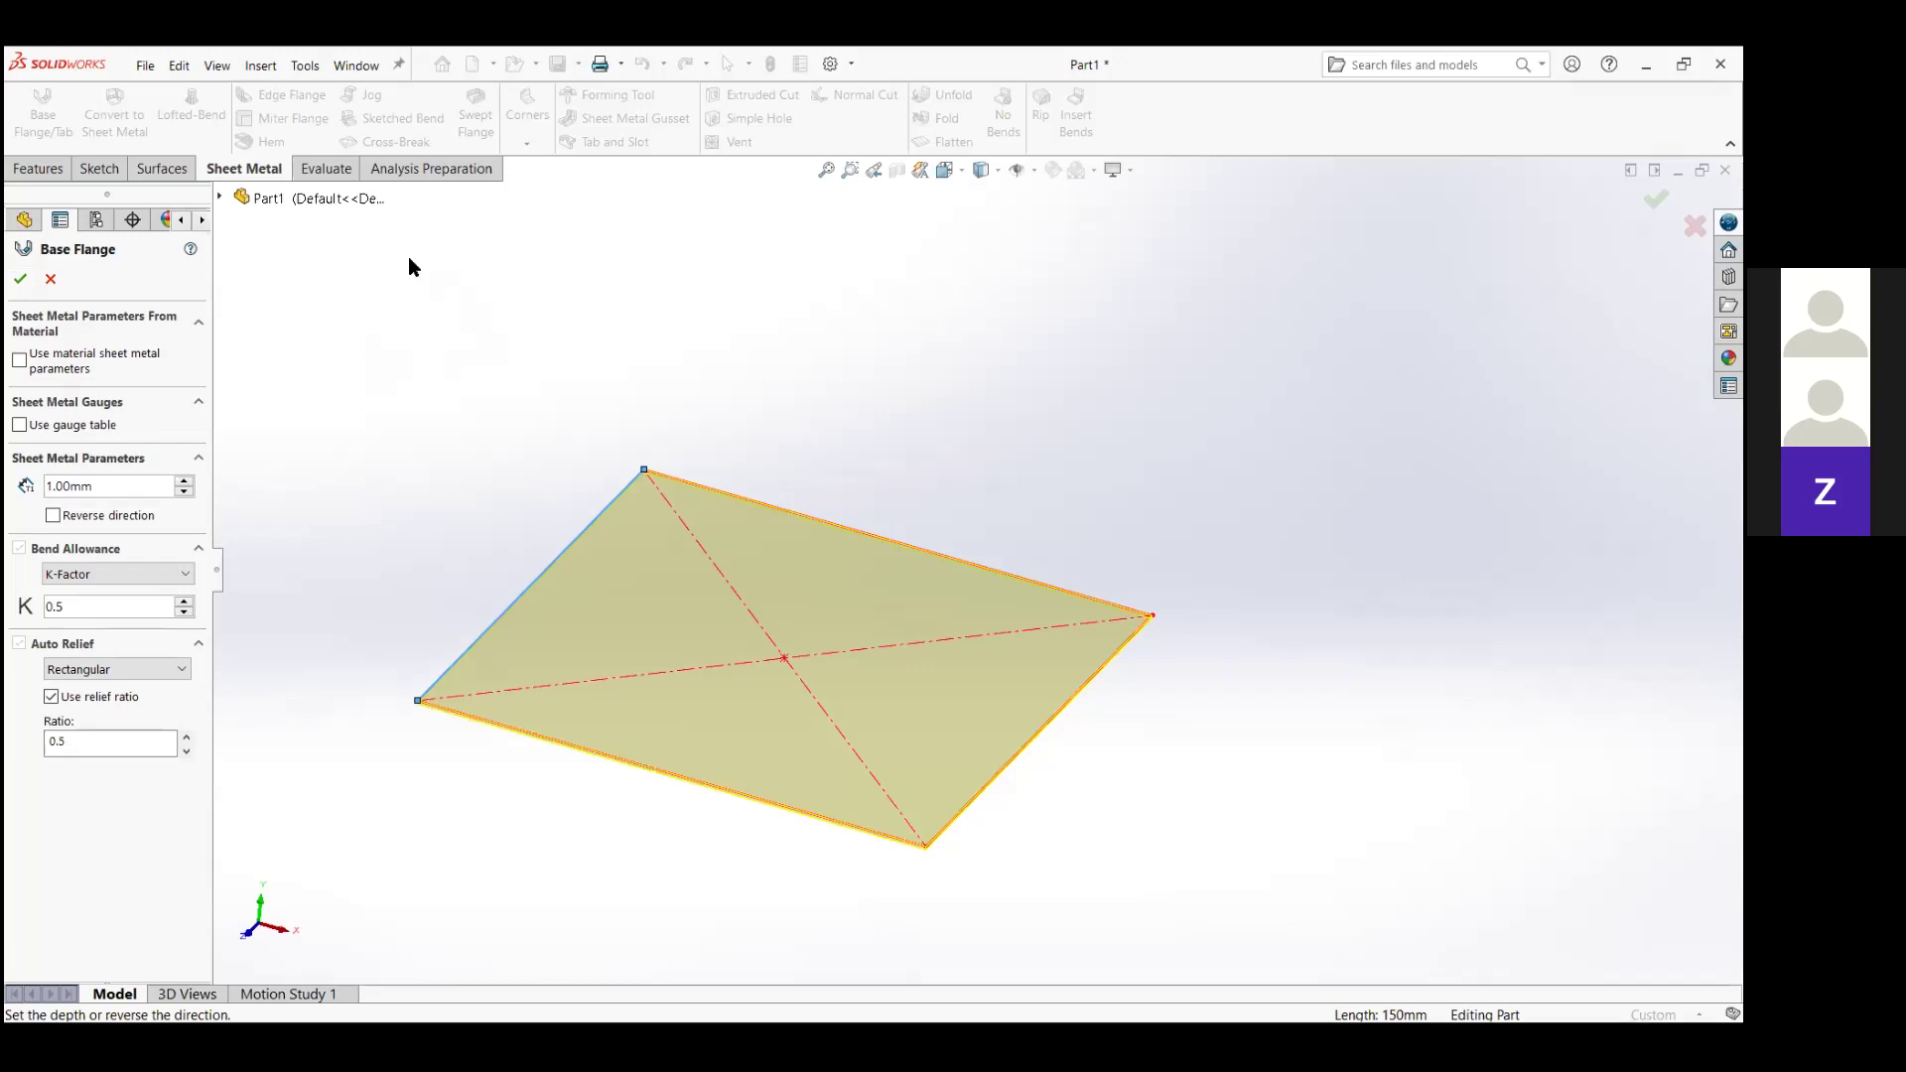
key("Return")
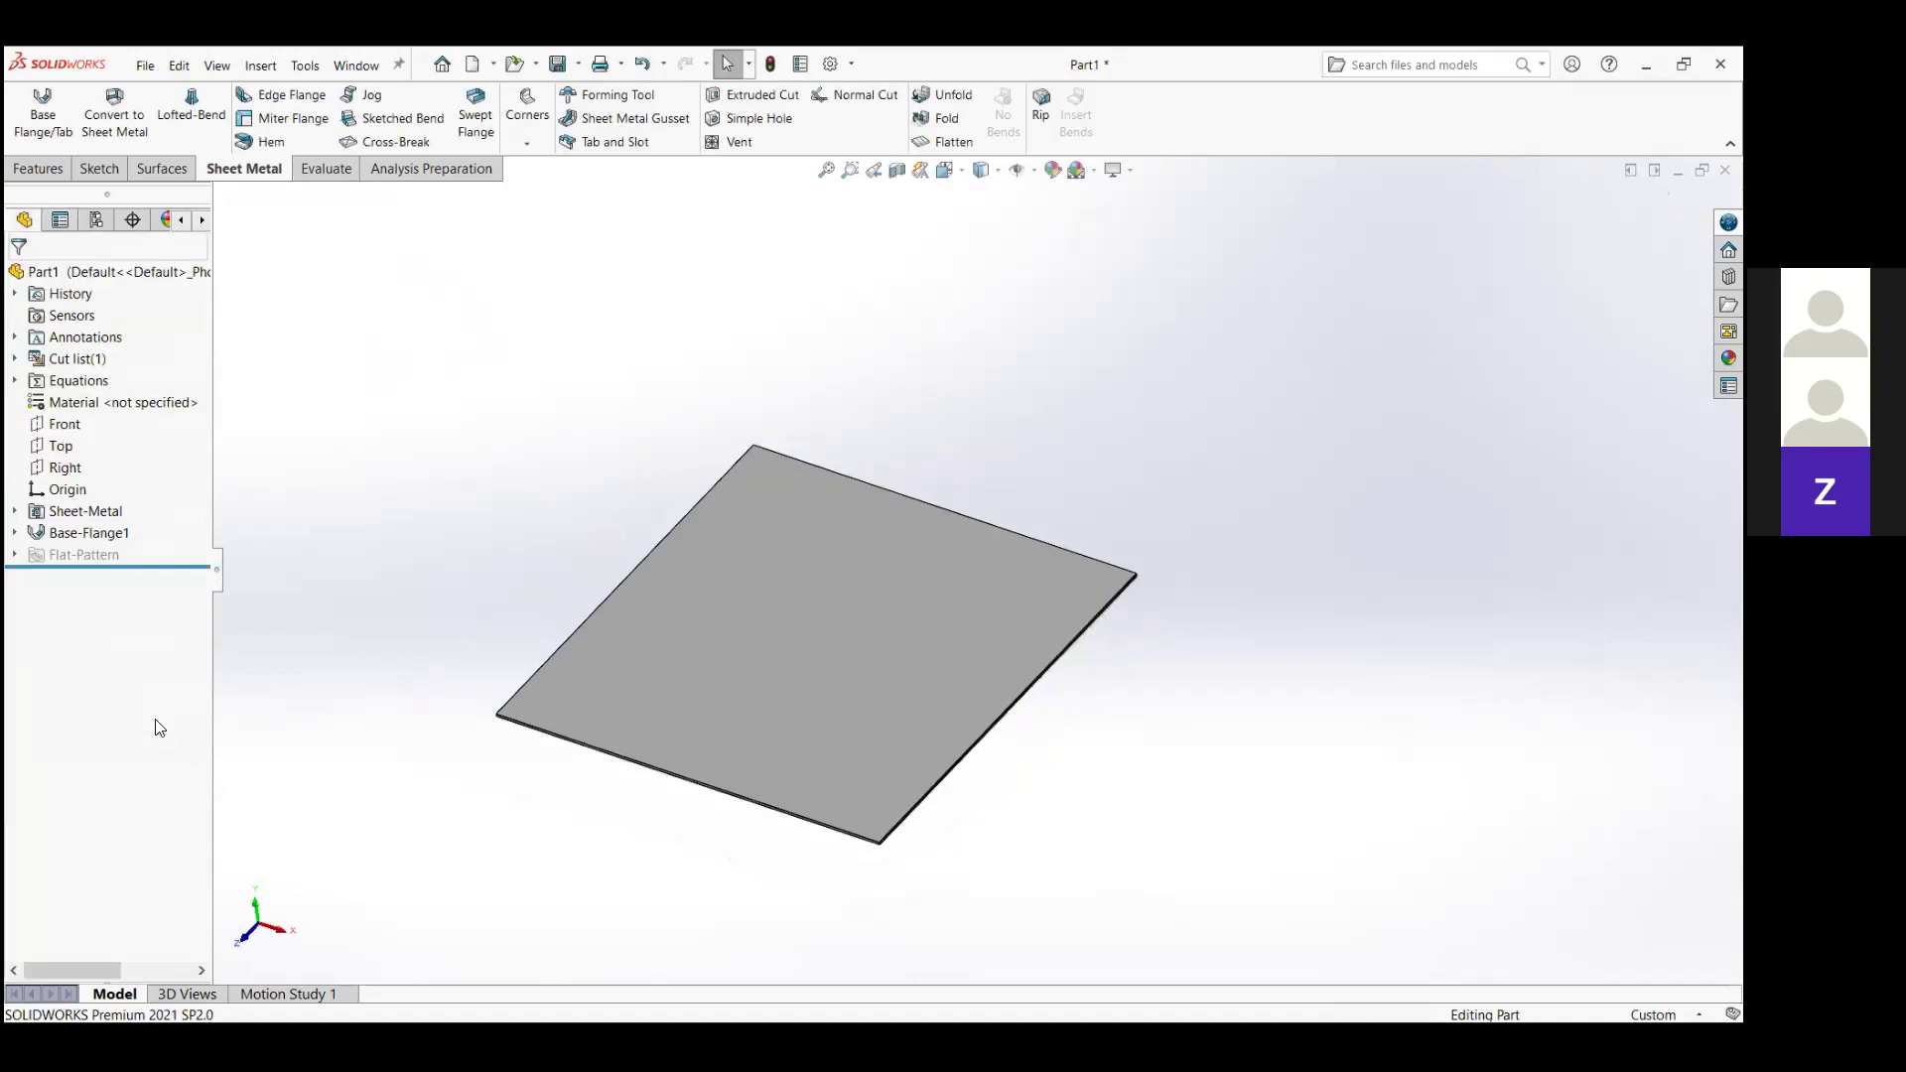
Add a 50 mm long edge flange at 90 degrees along one 150 mm edge of the base plate.
key("e")
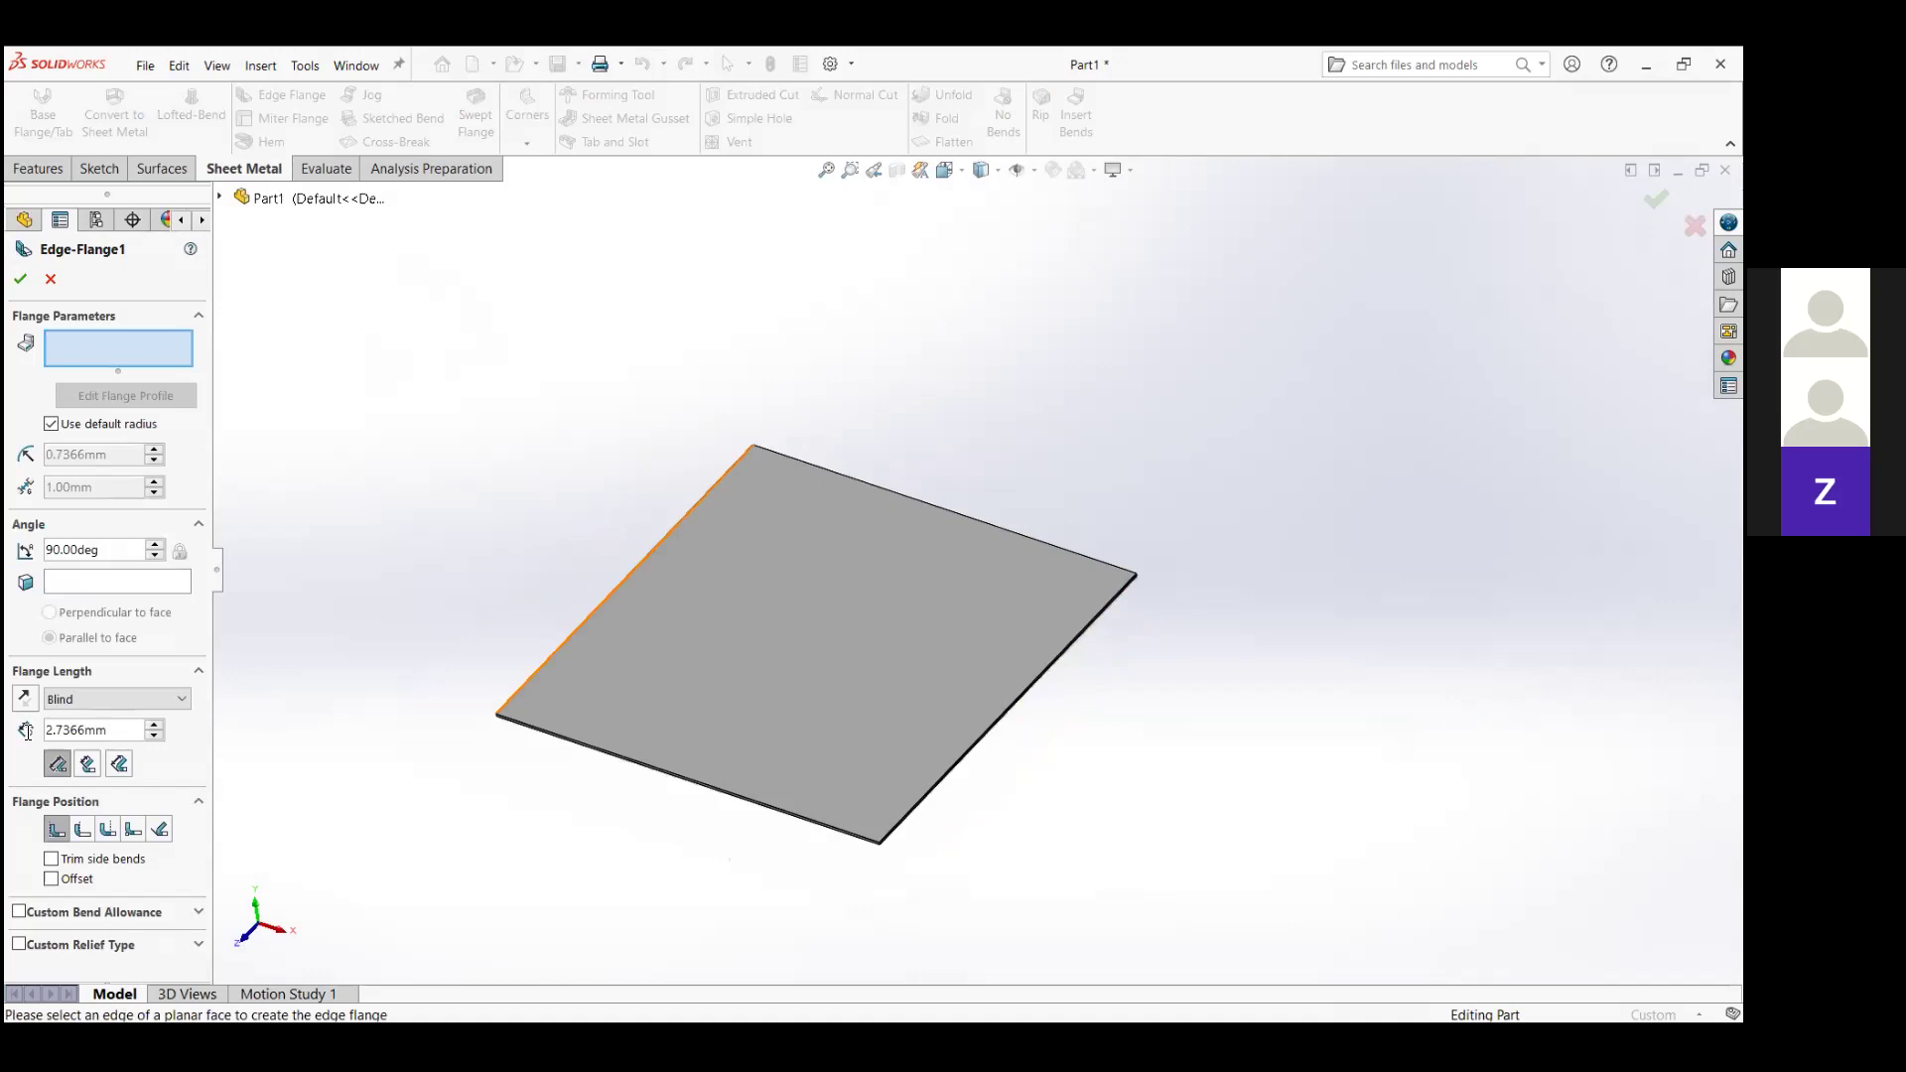
type("50")
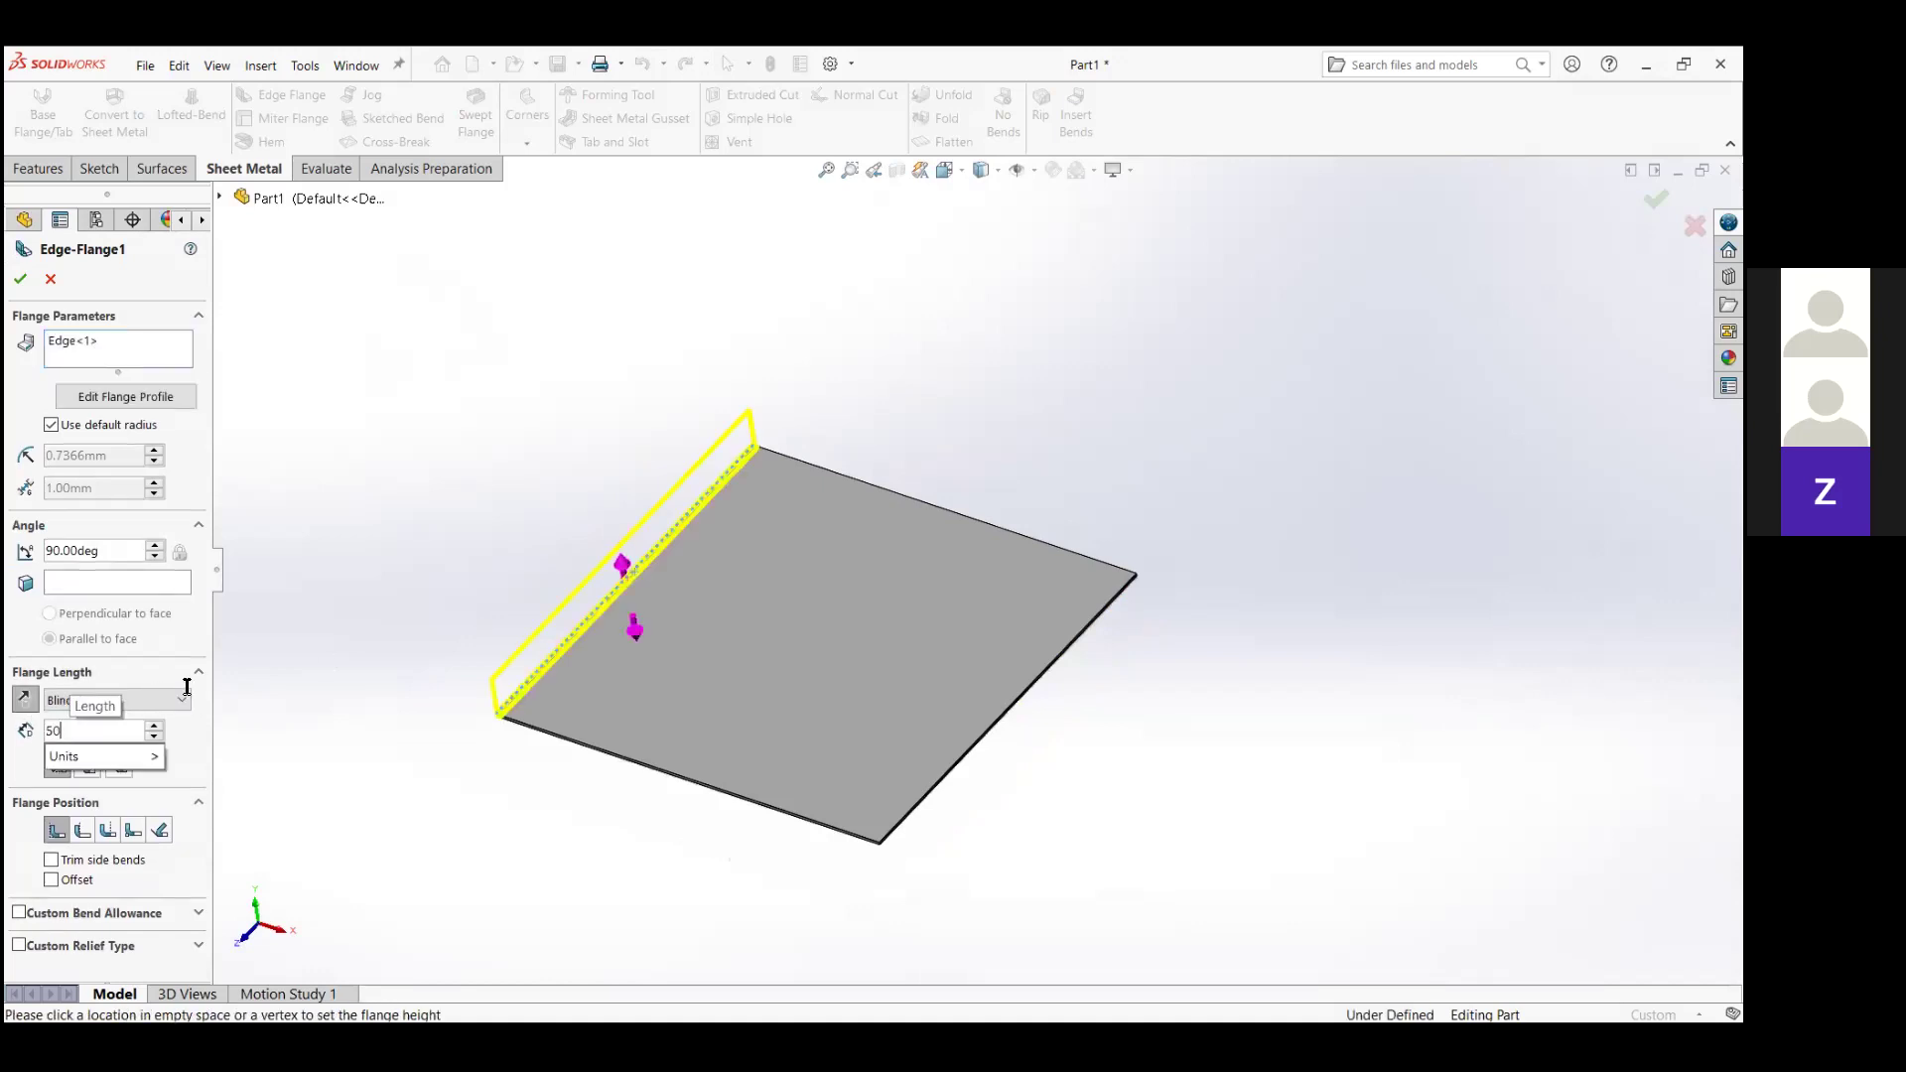
key("Return")
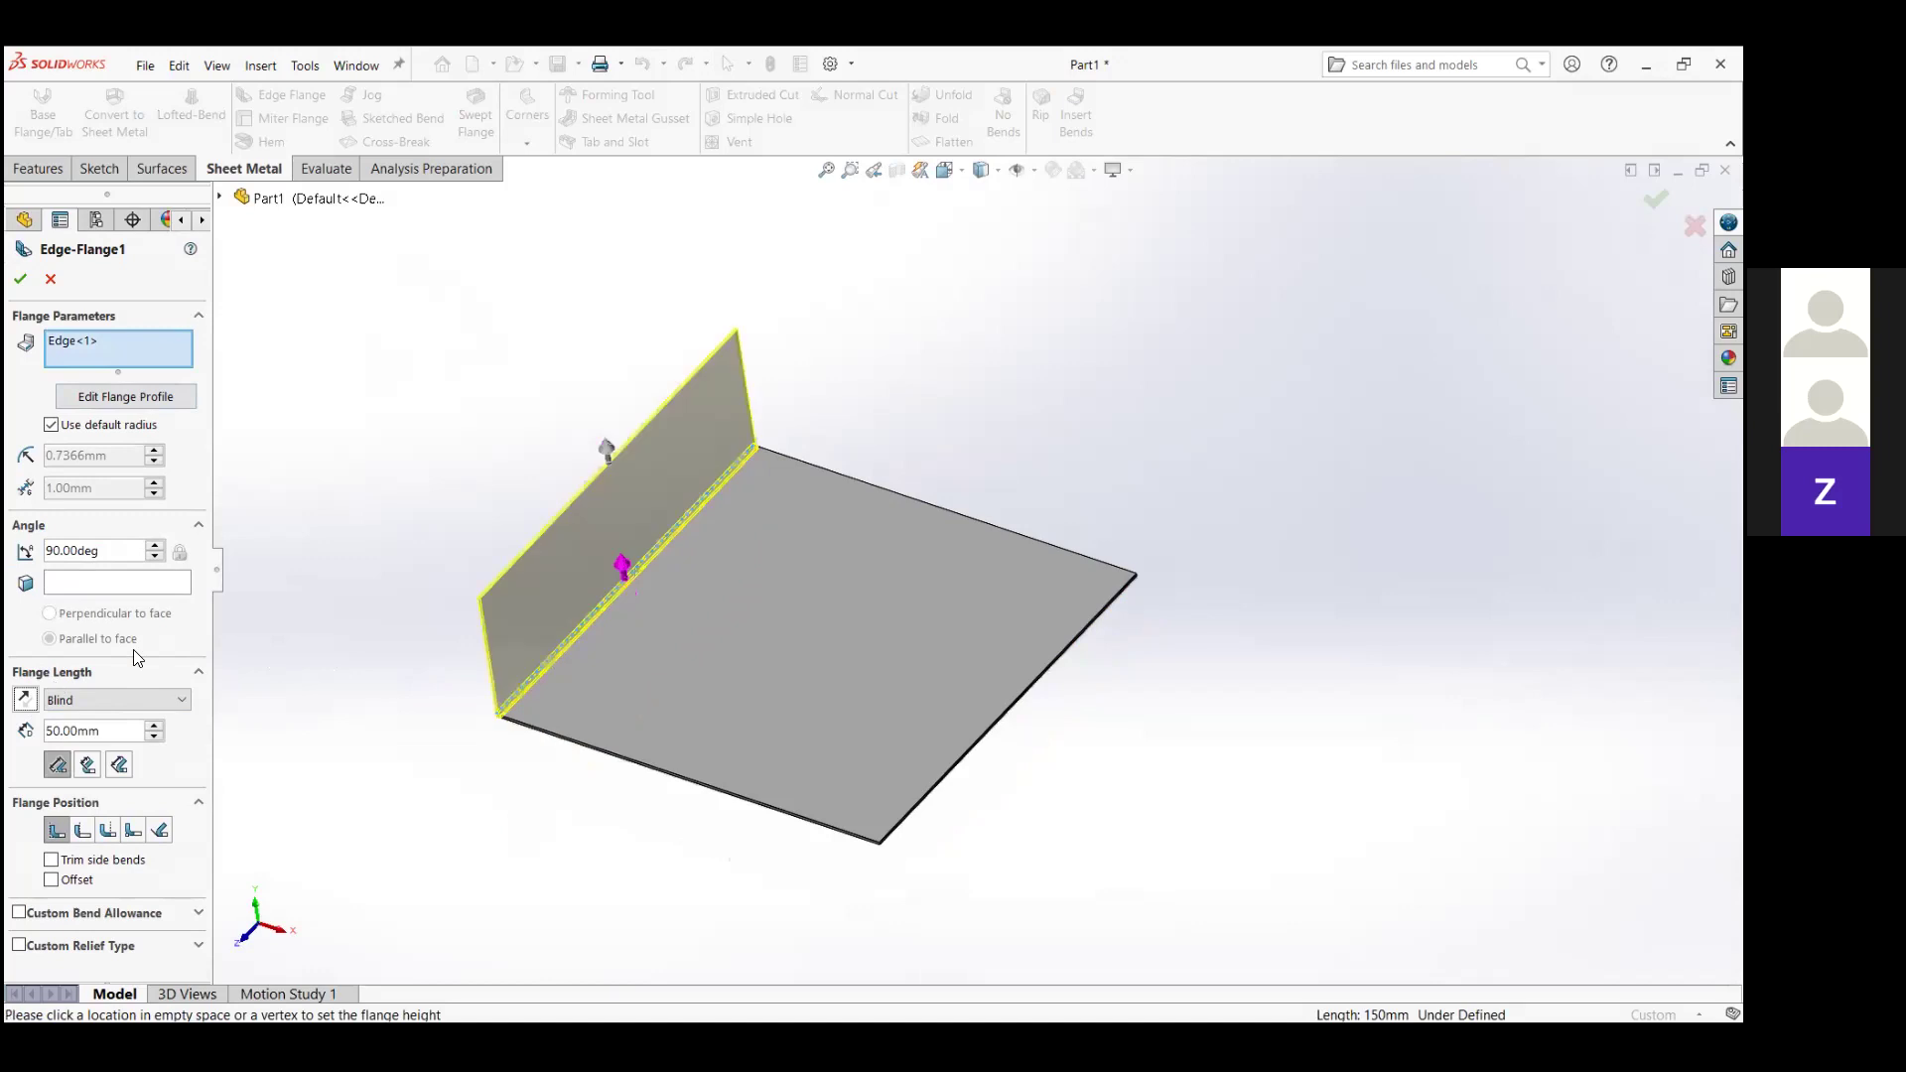
left_click(20, 278)
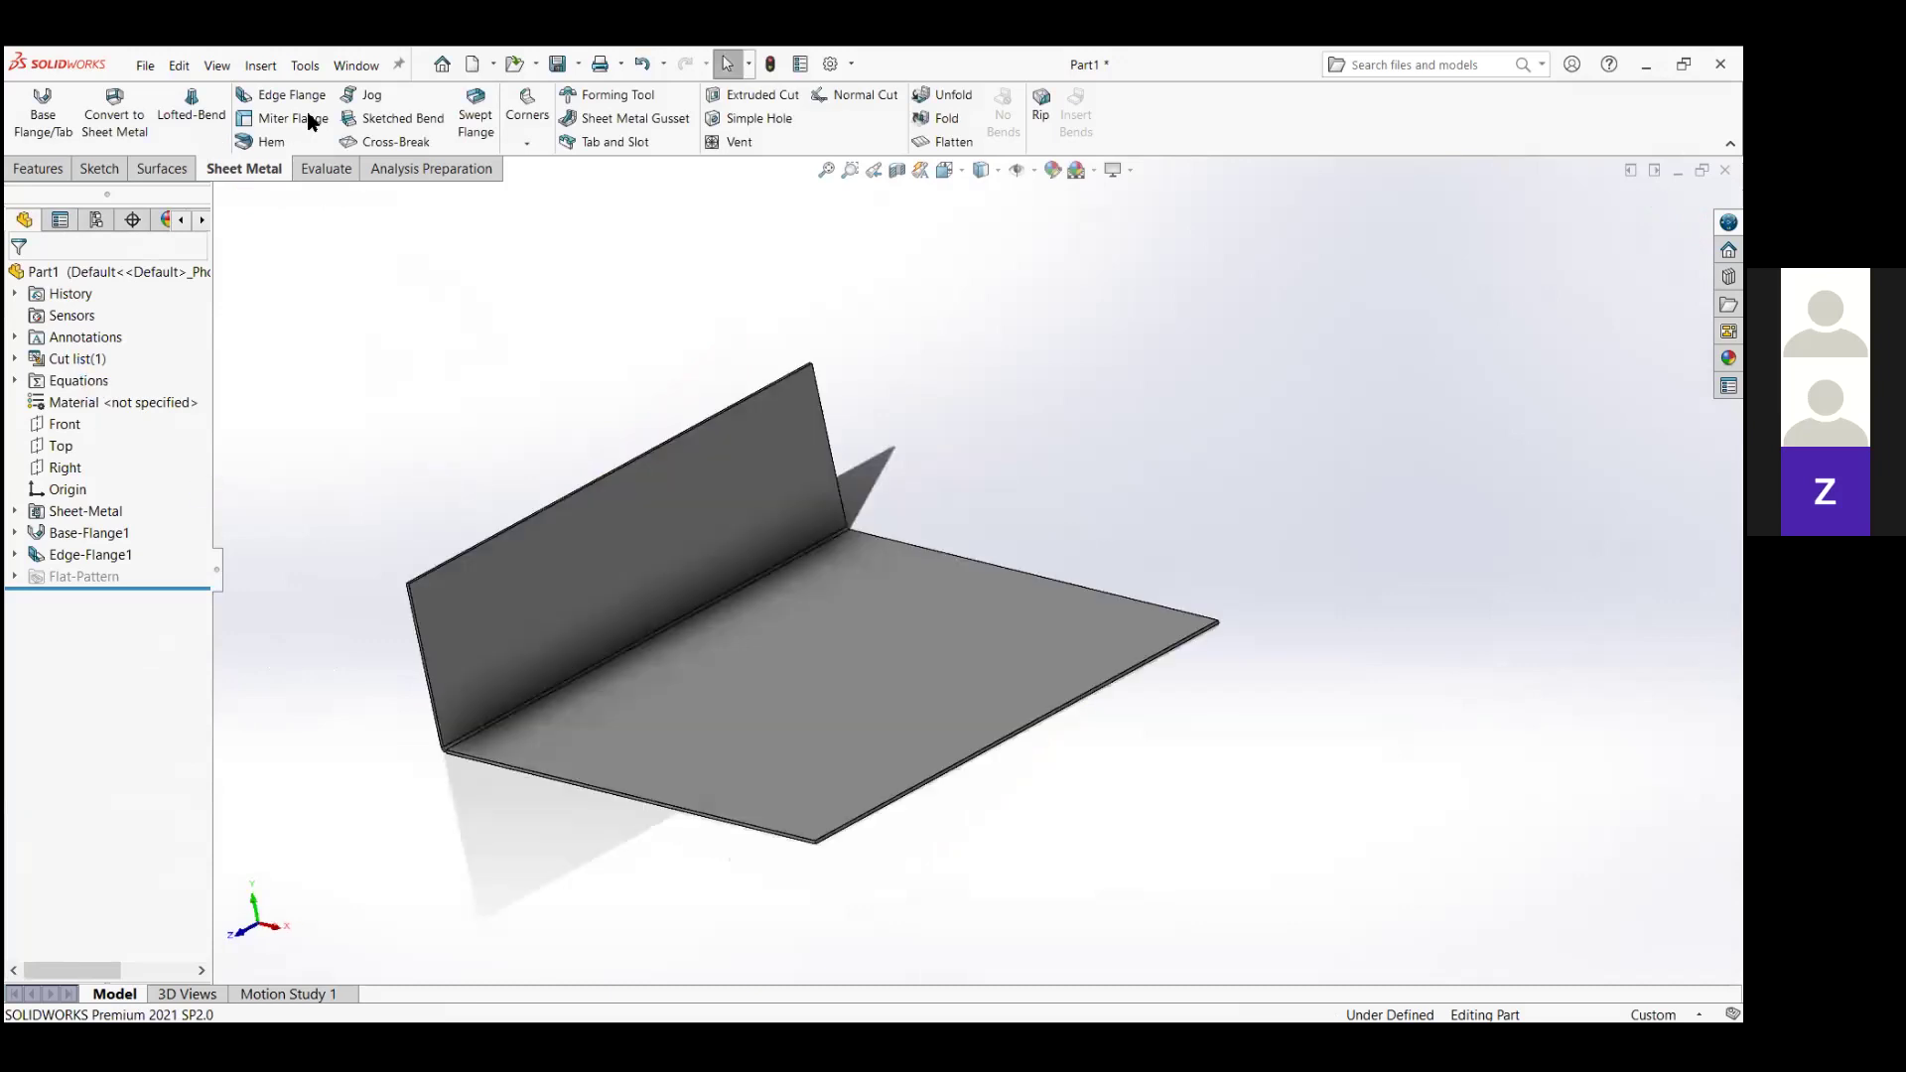
Assign Plain Carbon Steel as the part's material.
right_click(76, 402)
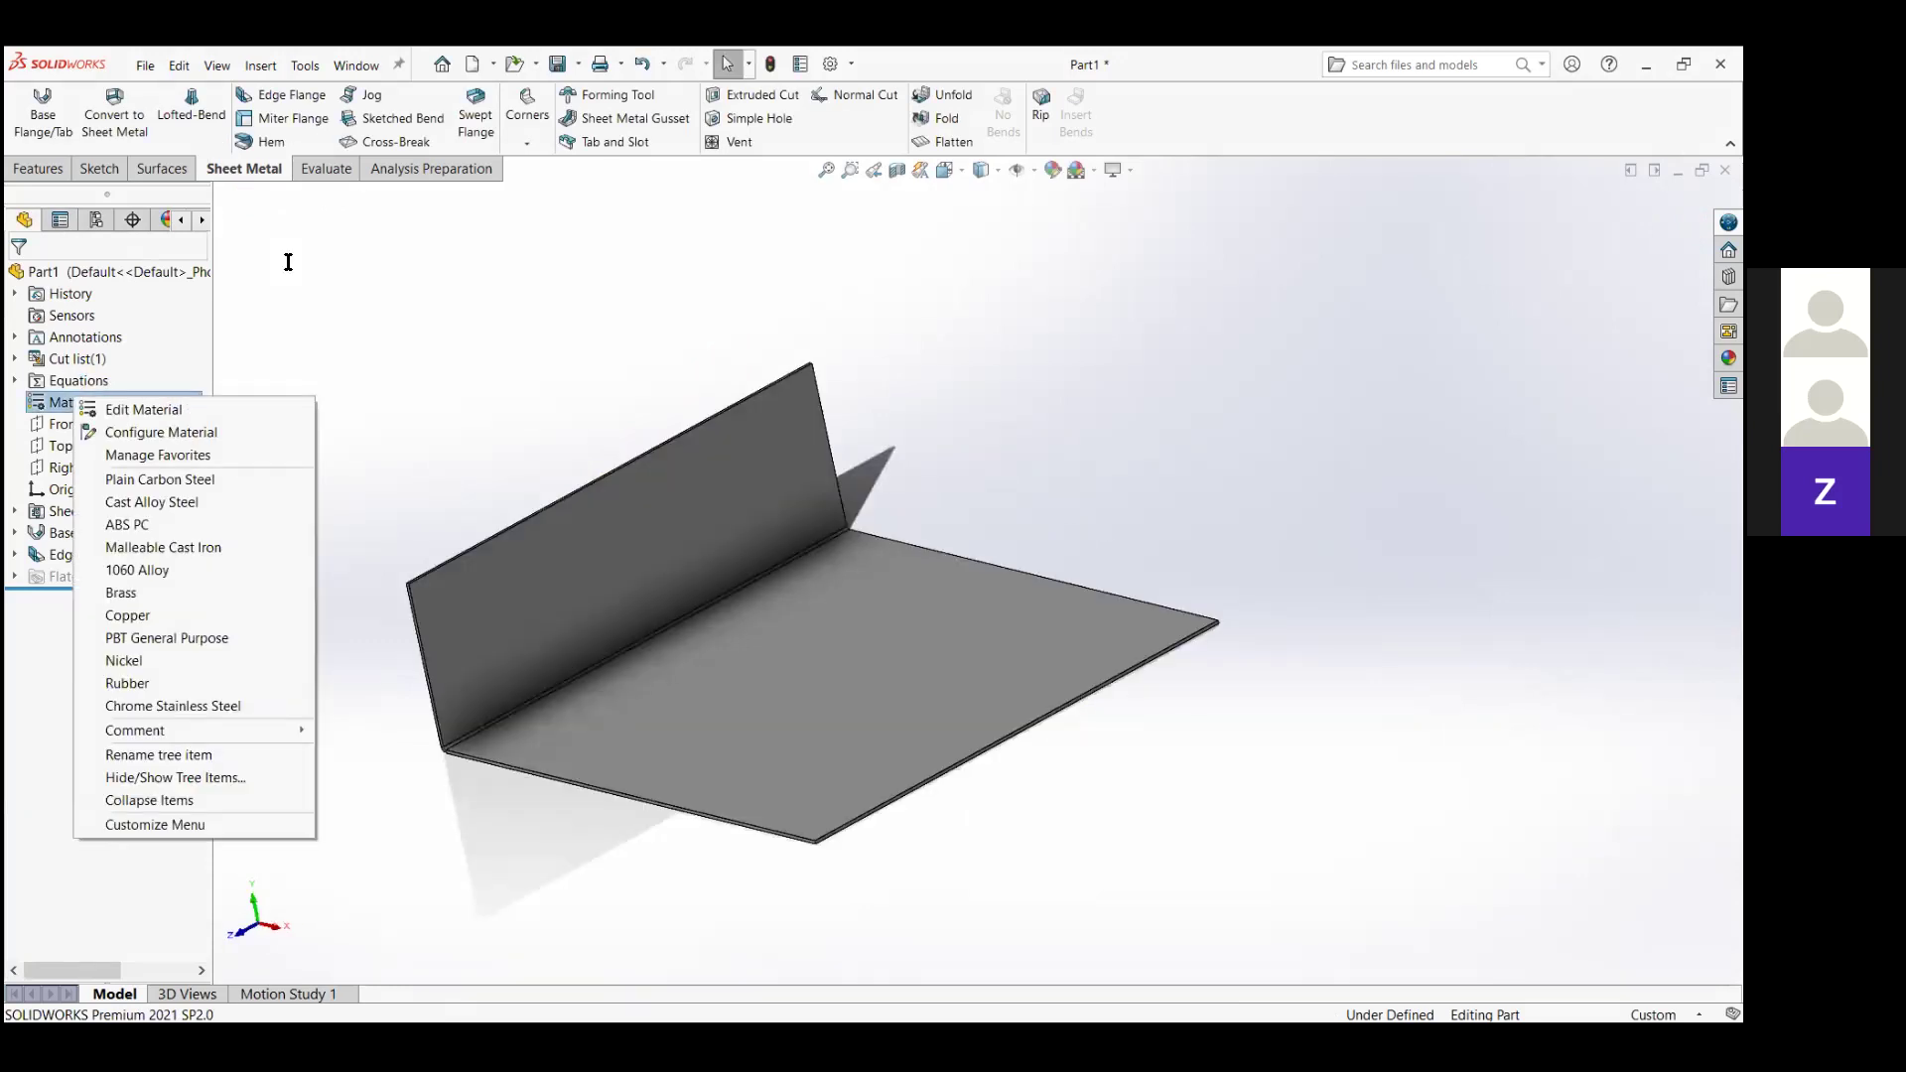
left_click(189, 482)
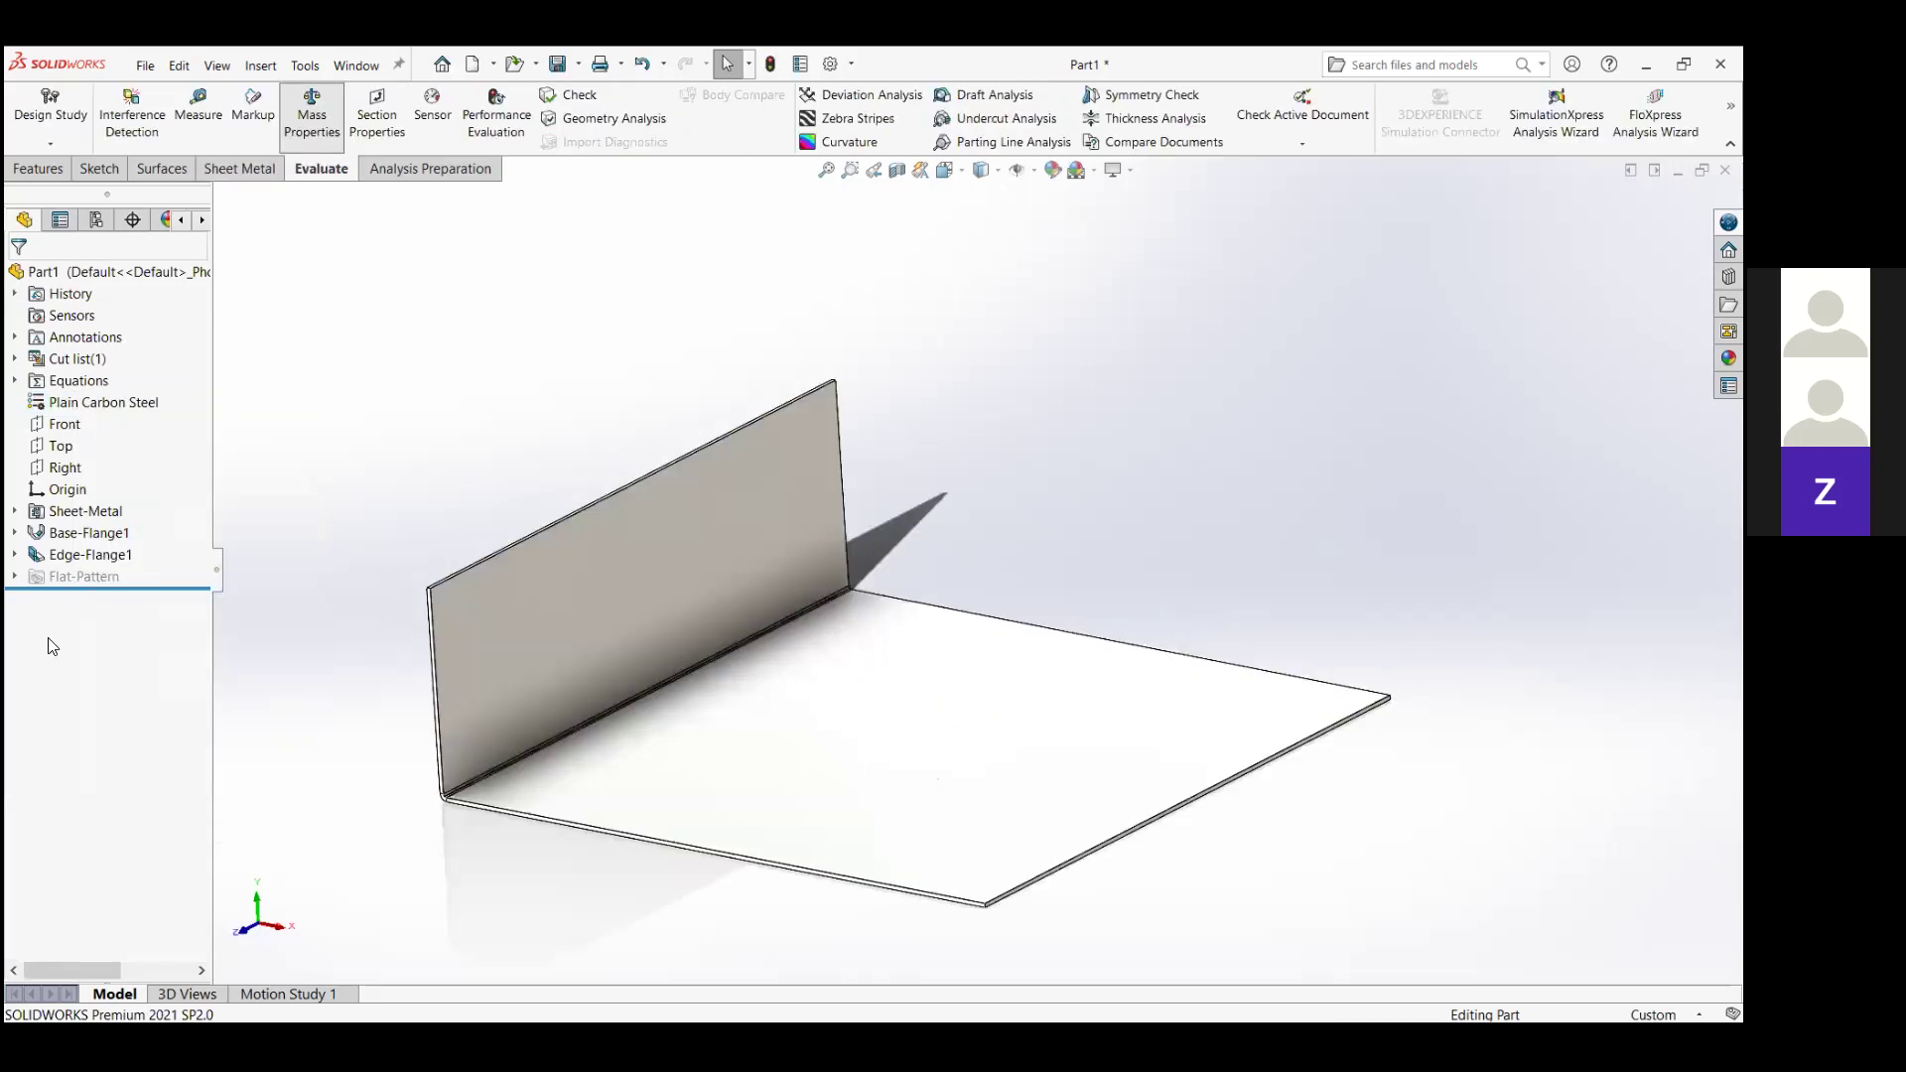
key("Escape")
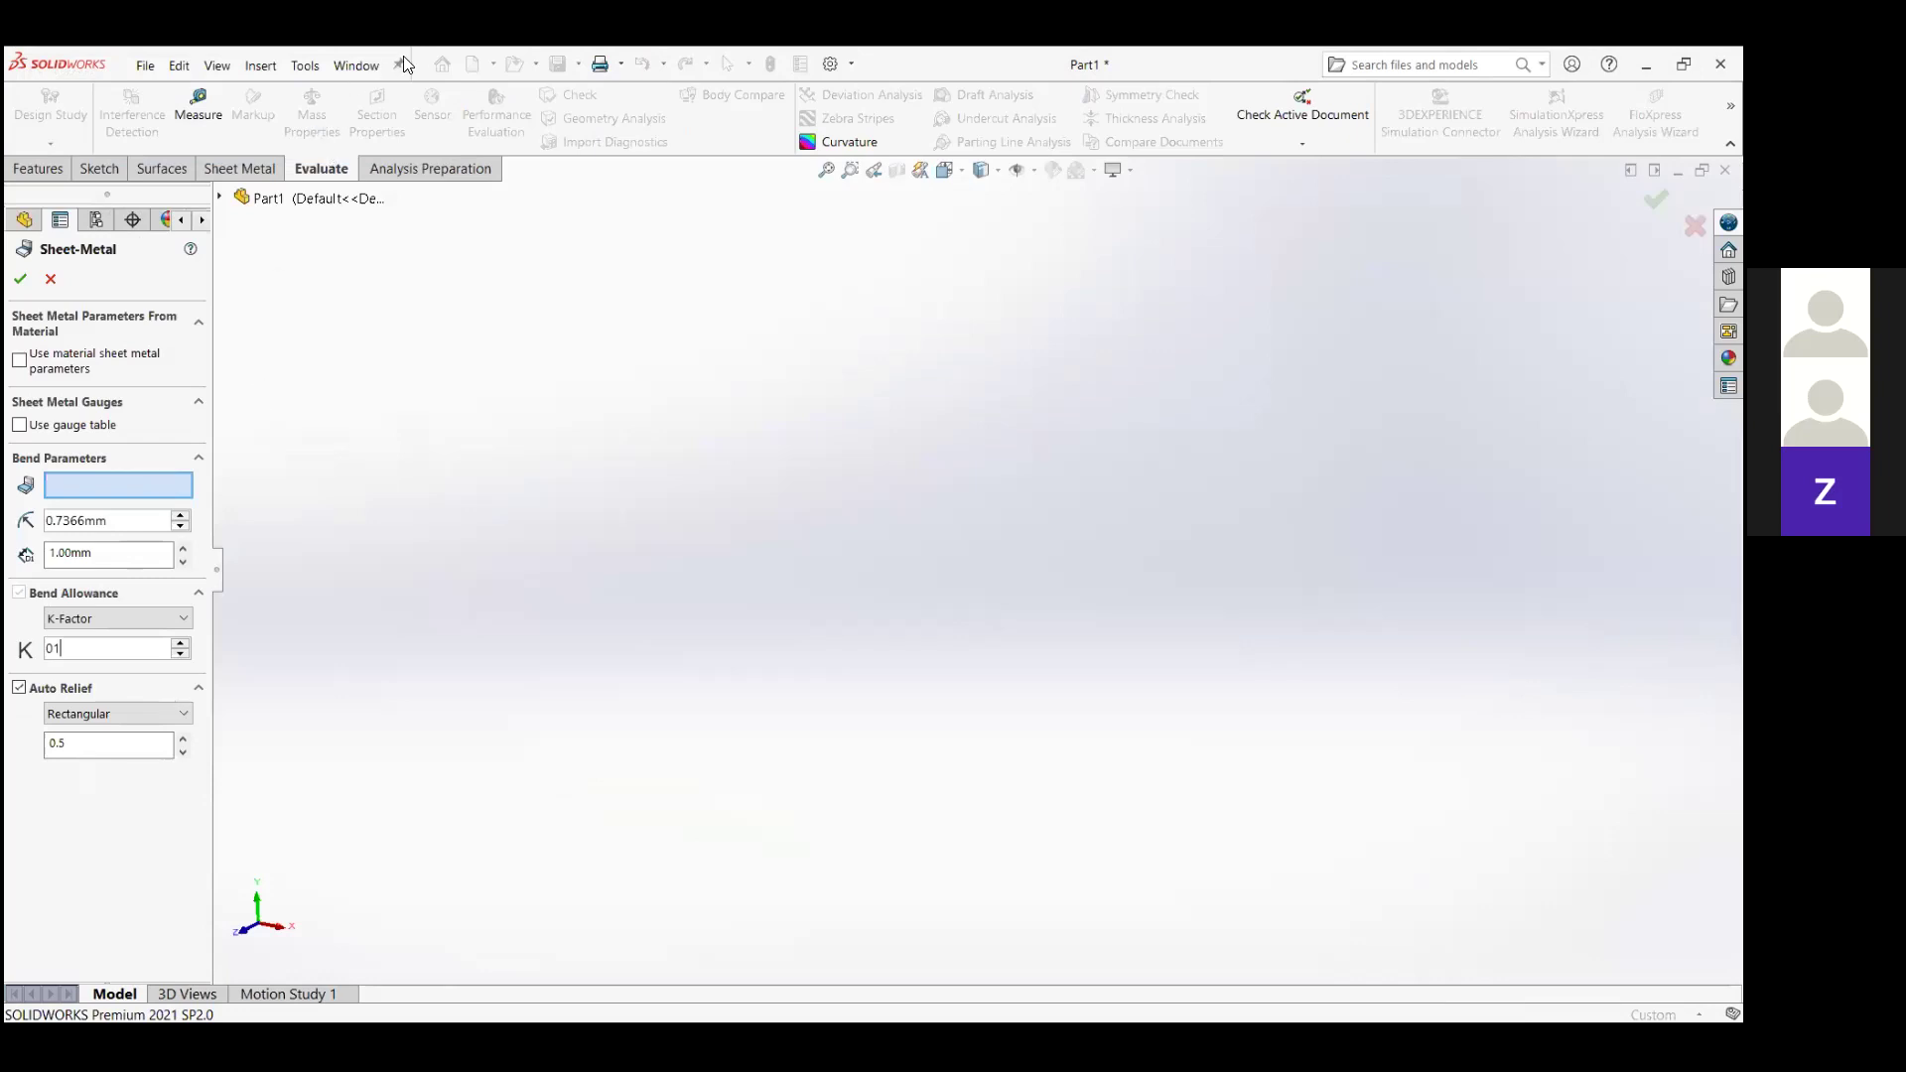
Set the K-Factor in the part's Sheet-Metal settings to 0.5 and show the part flattened.
key("Return")
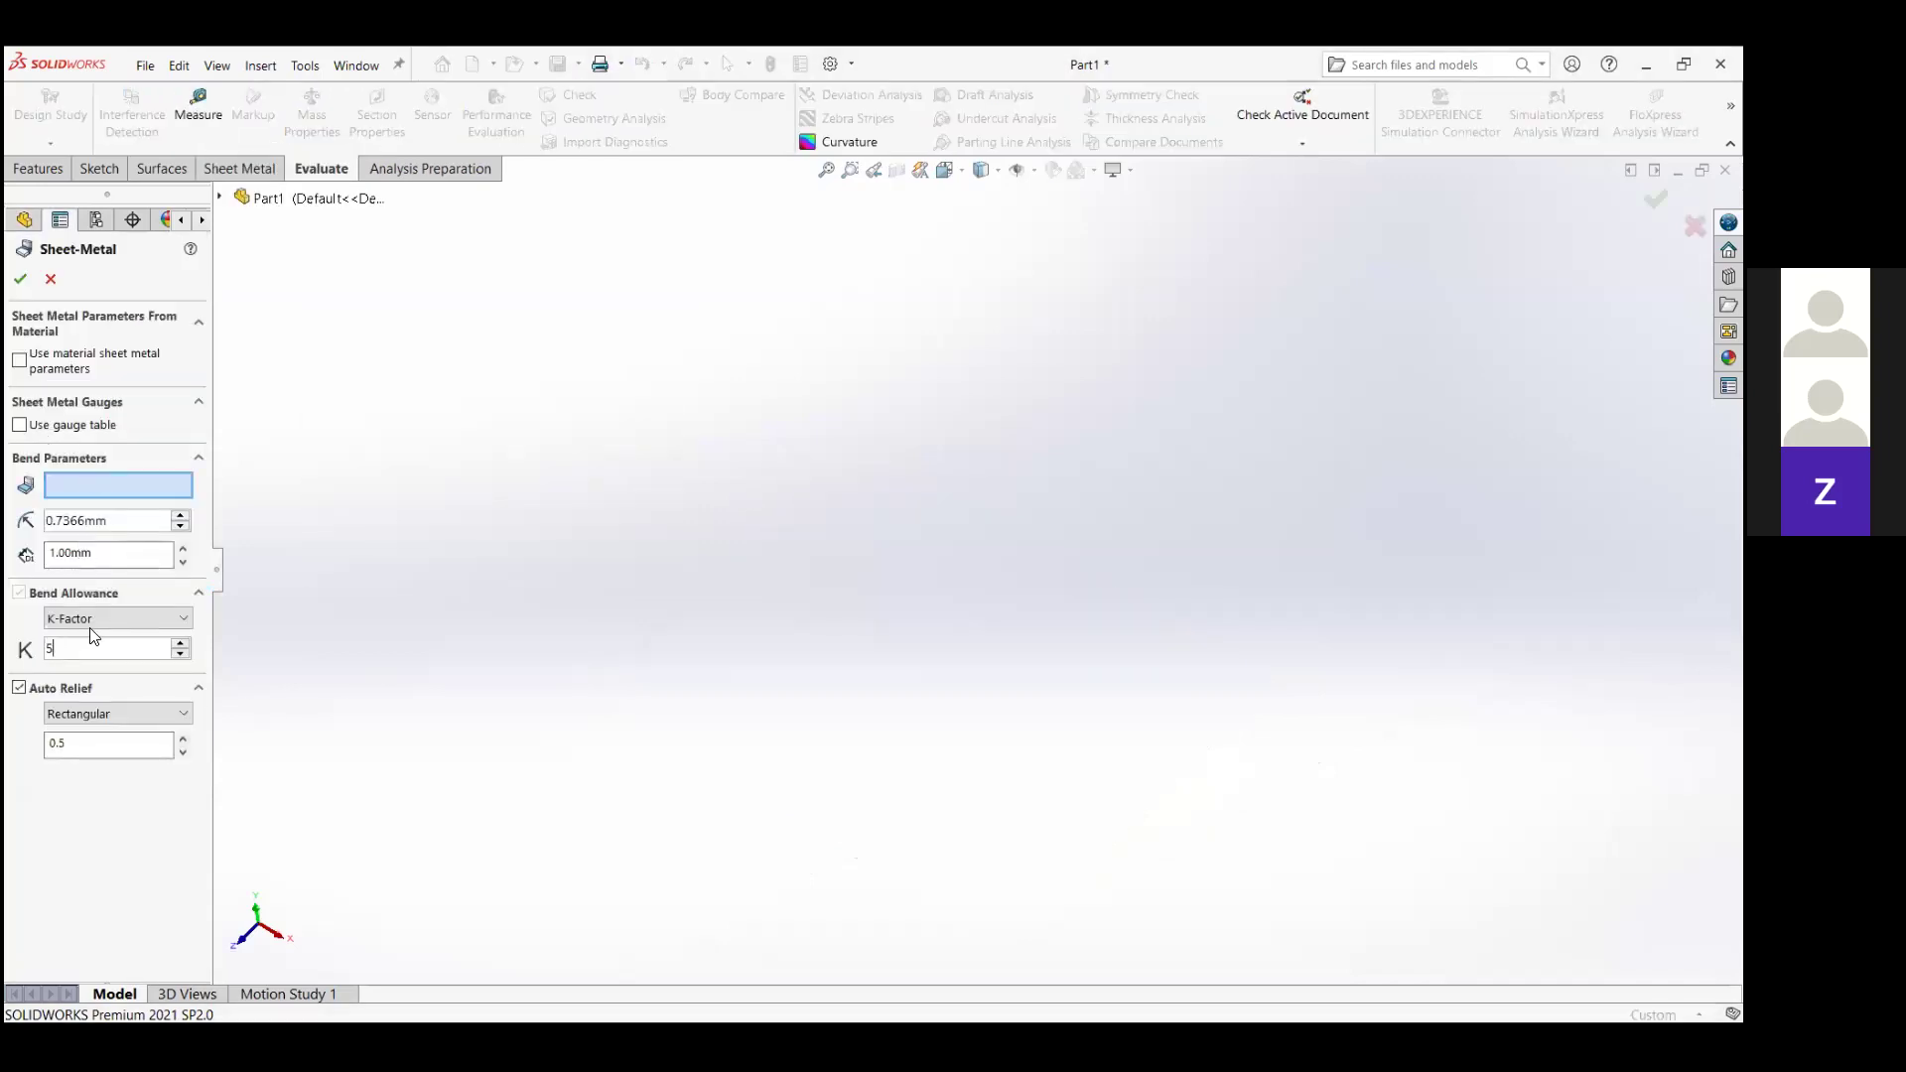
key("Return")
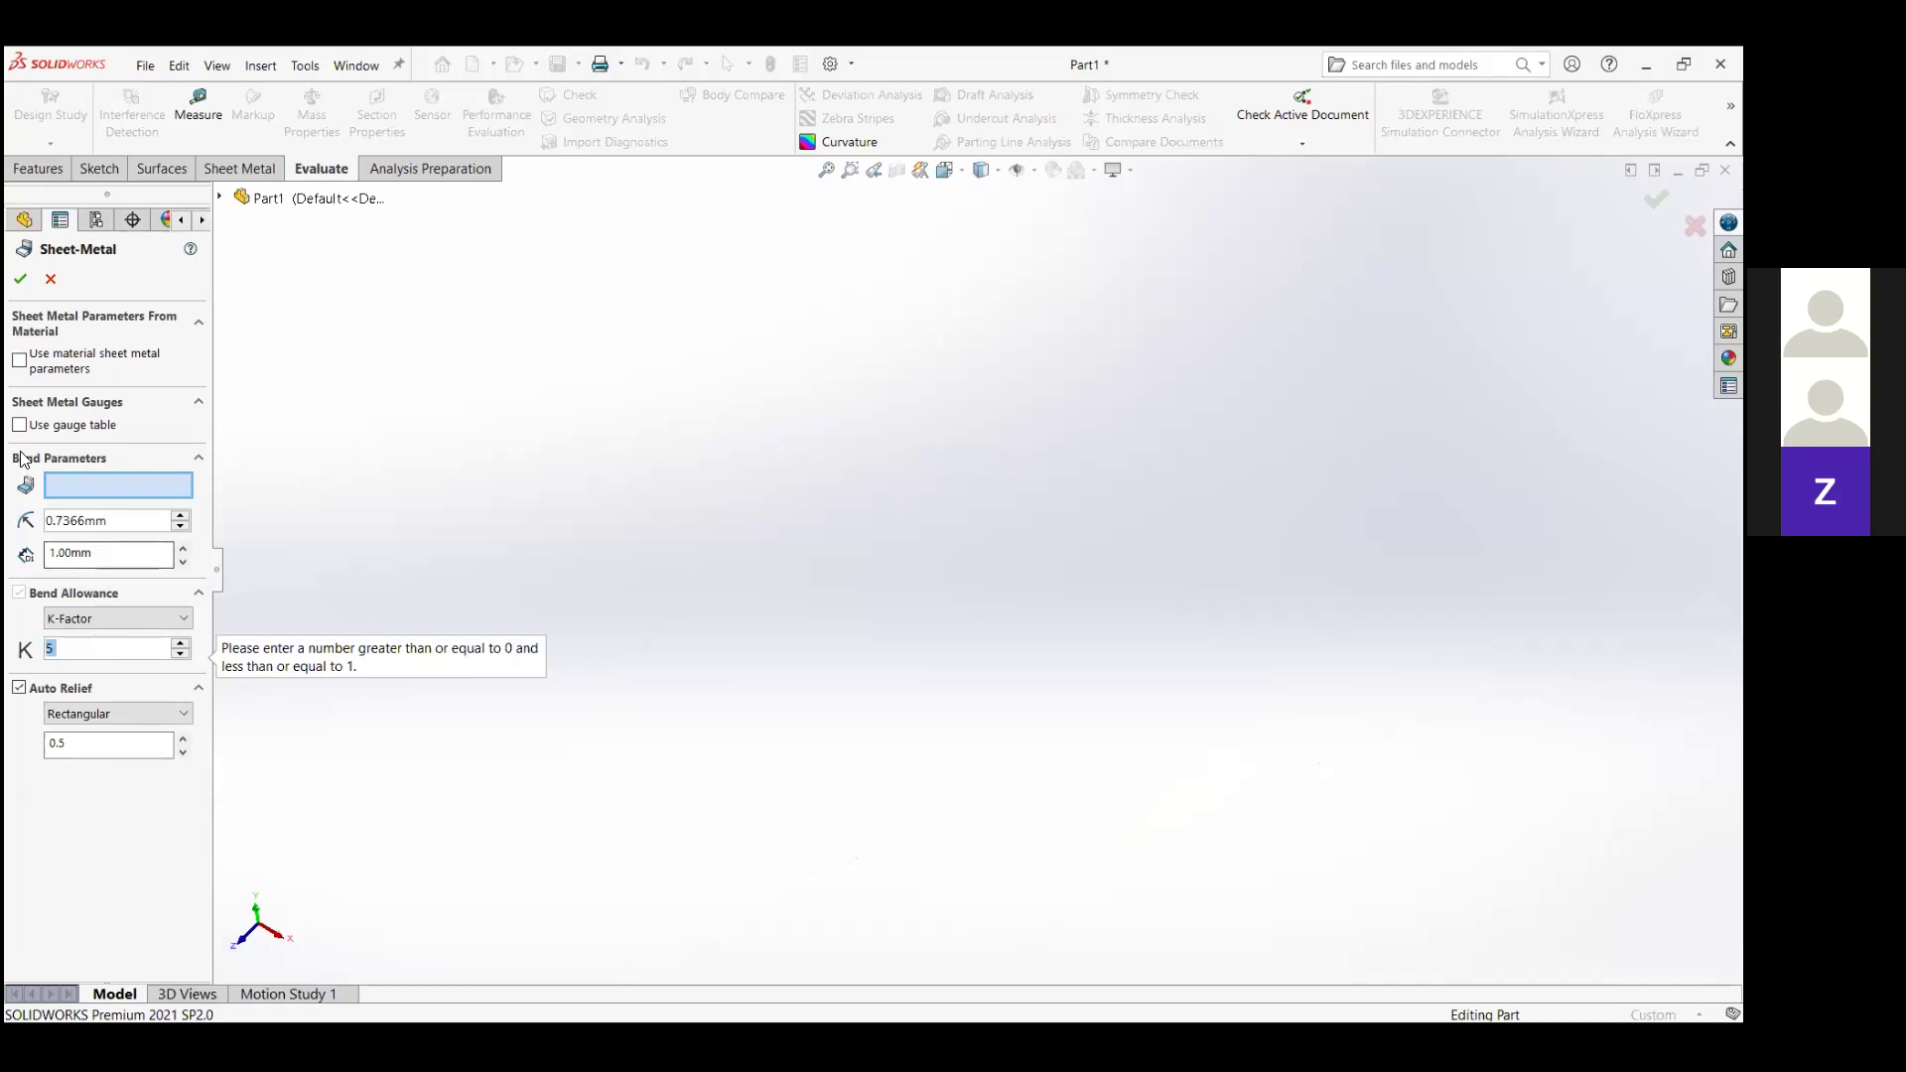
type("0.")
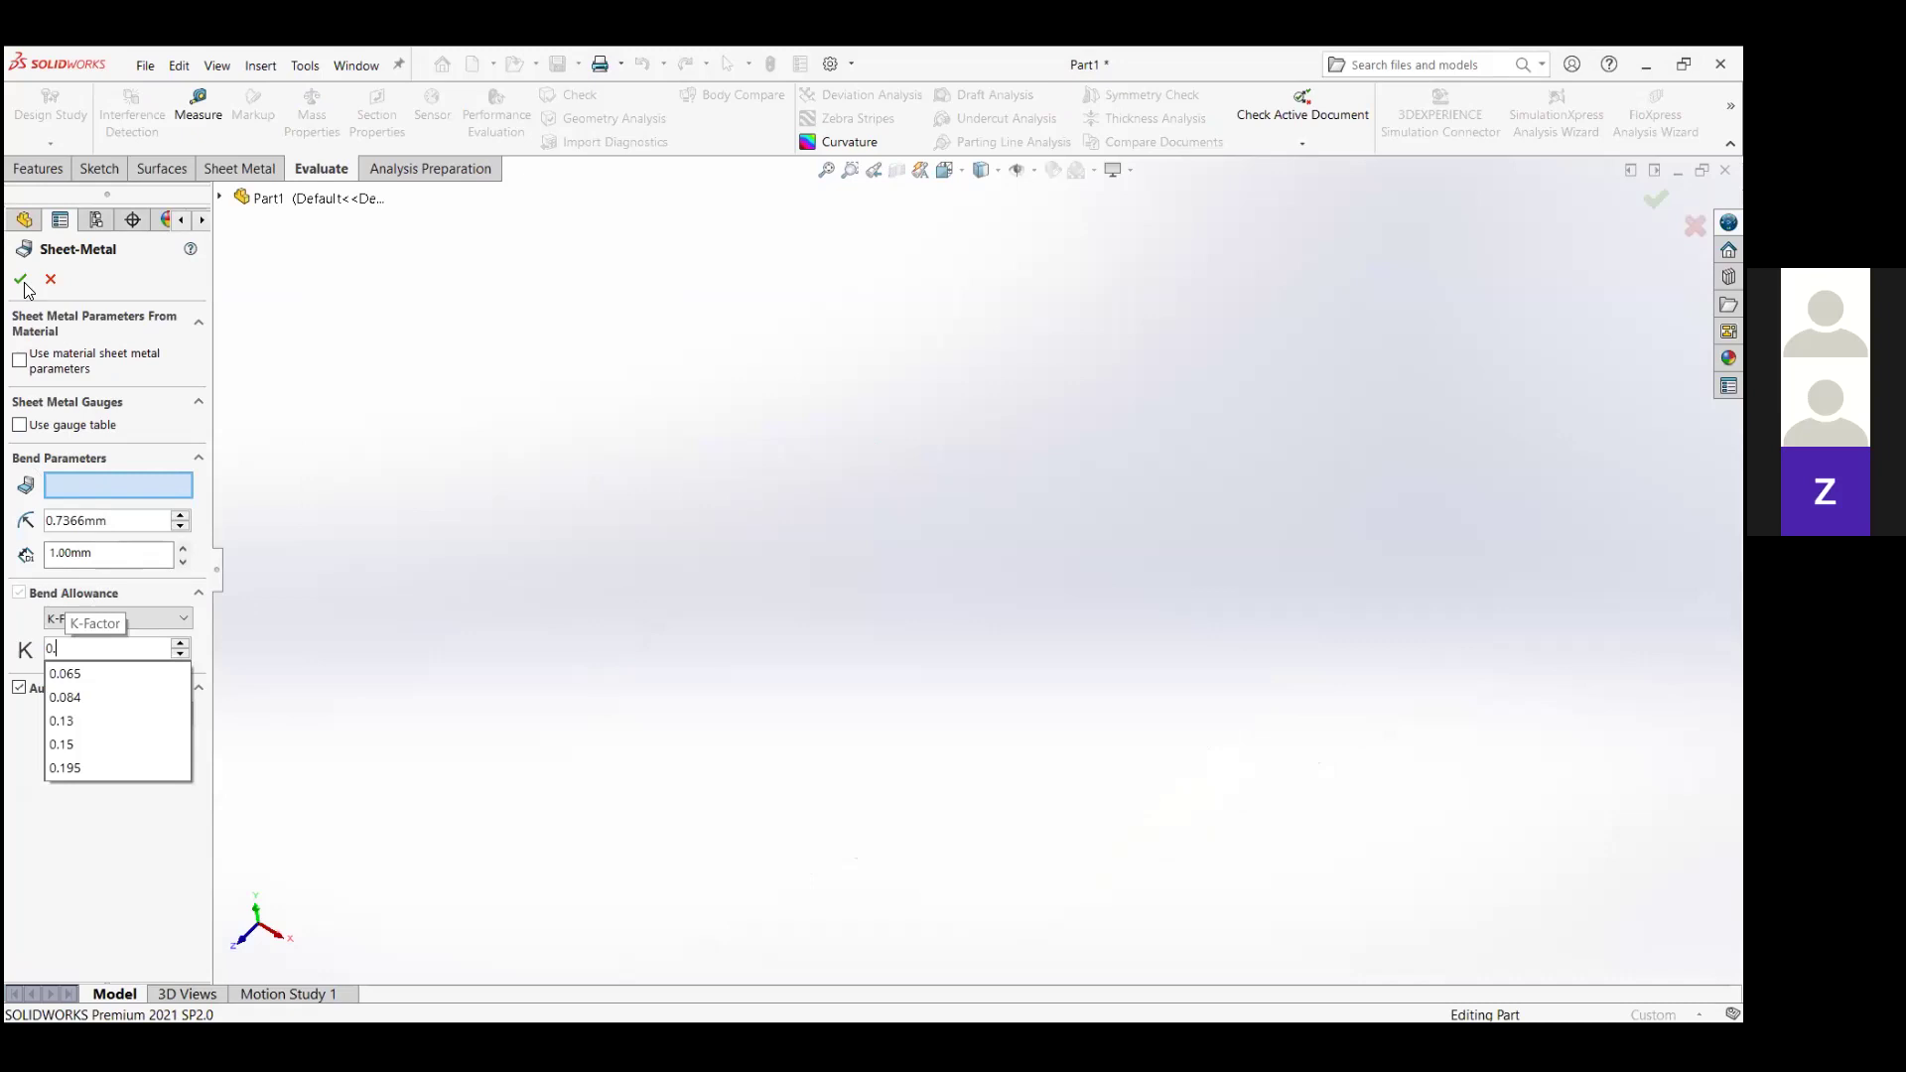
type("5")
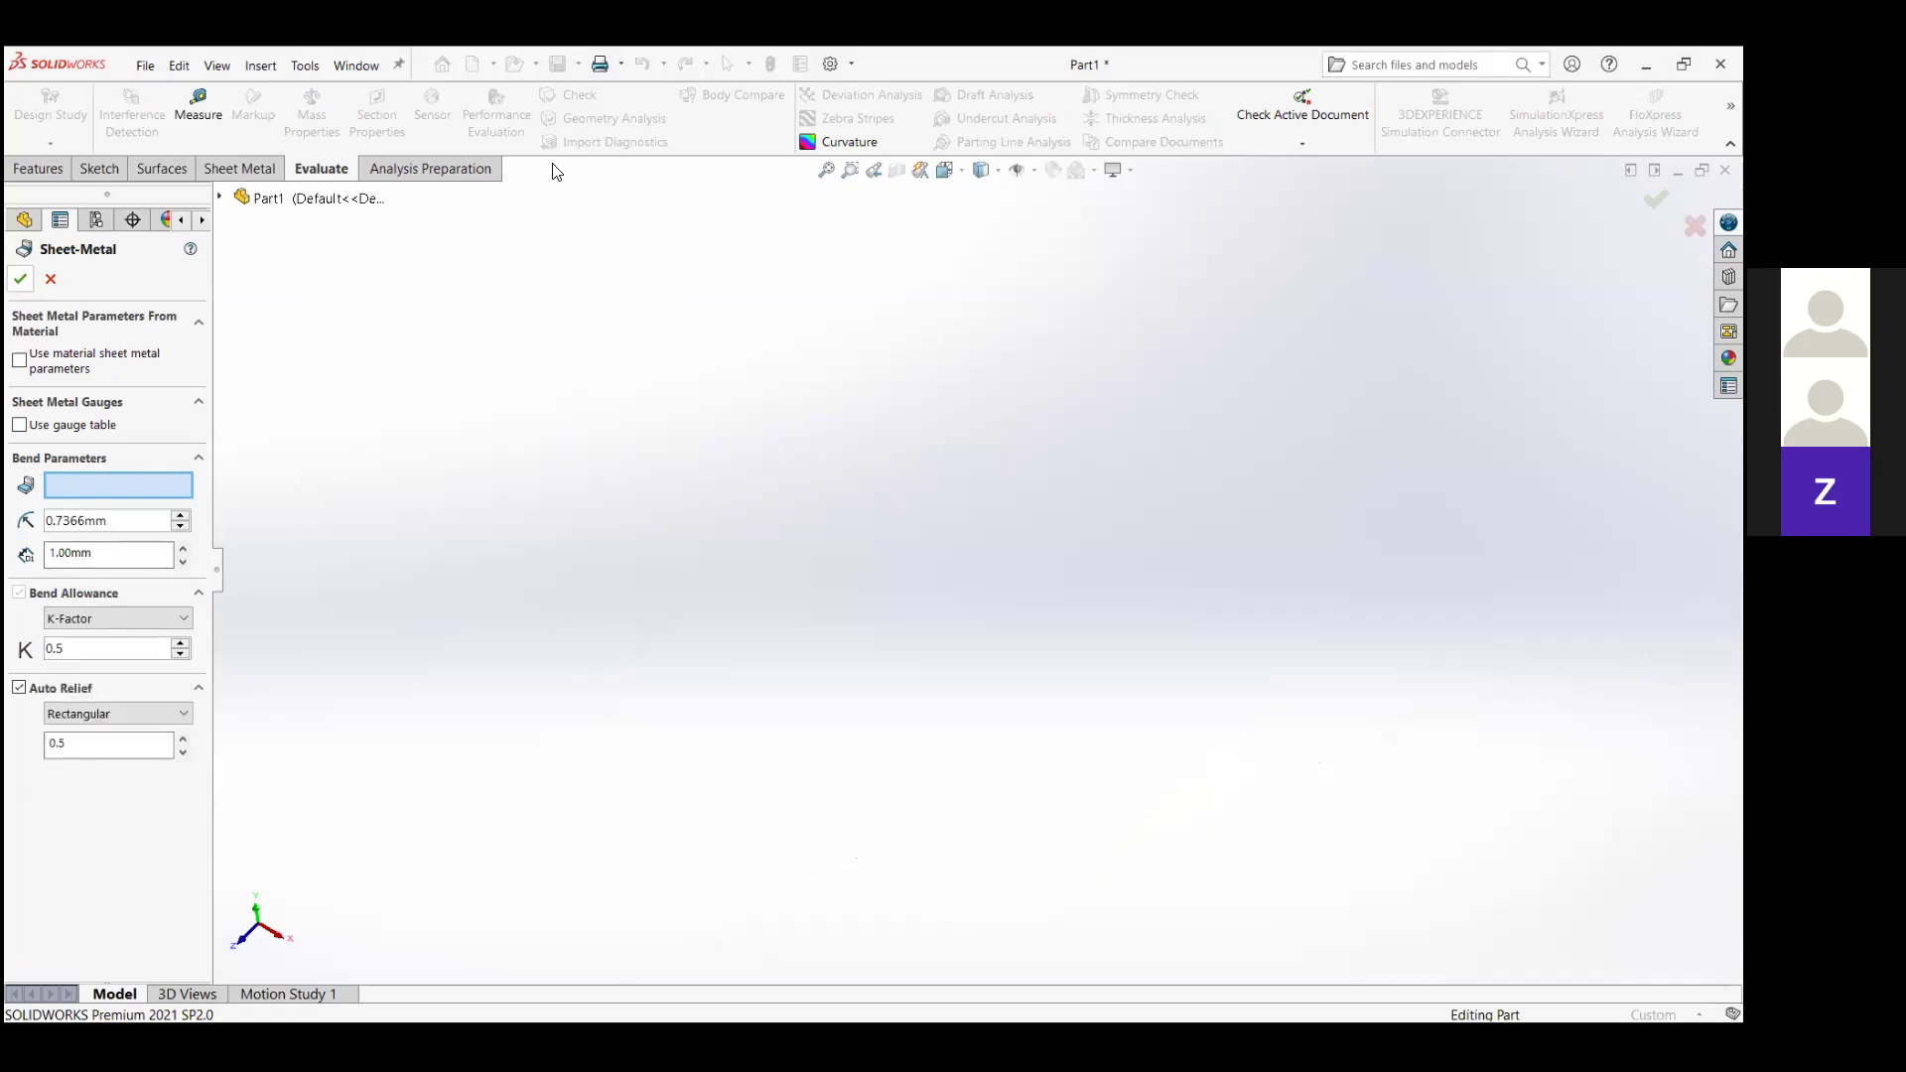
key("Return")
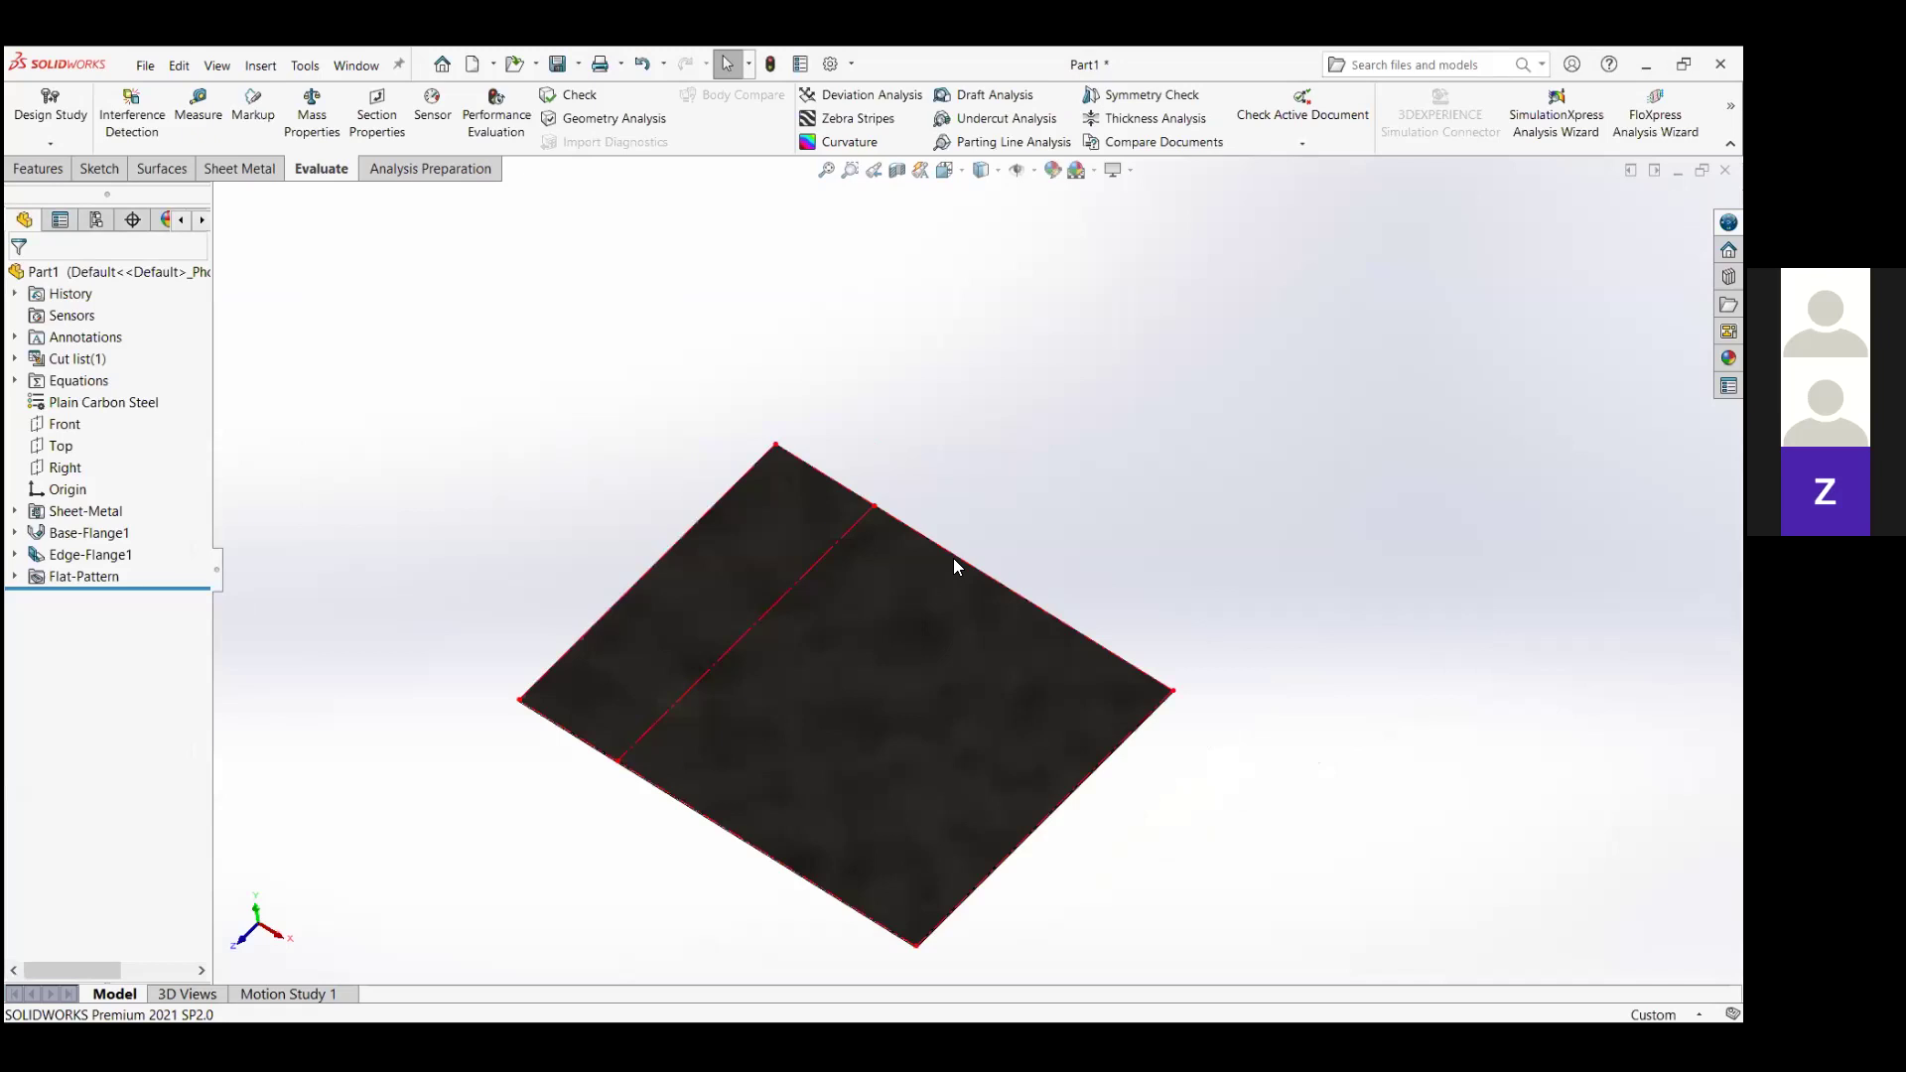
Measure the length of the flat pattern's long bounding edge that crosses the bend line.
key("m")
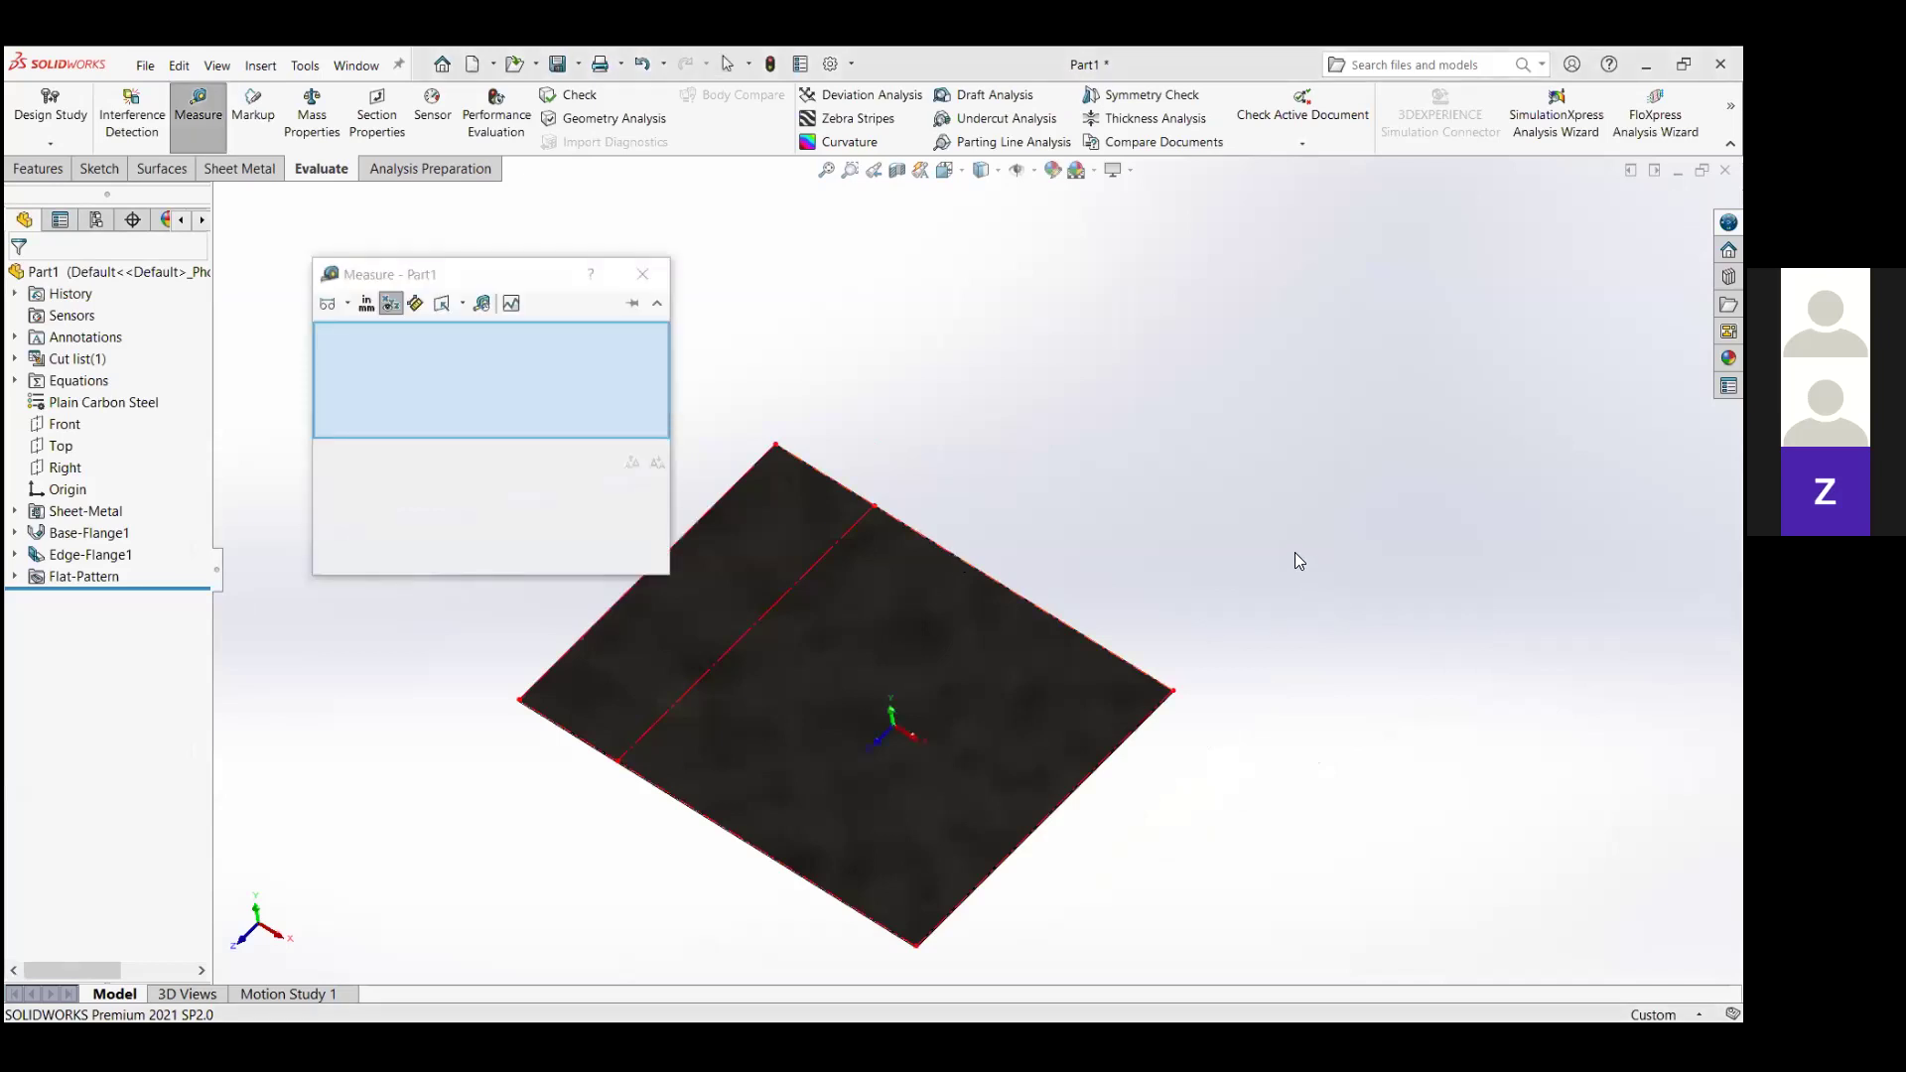
left_click(1307, 547)
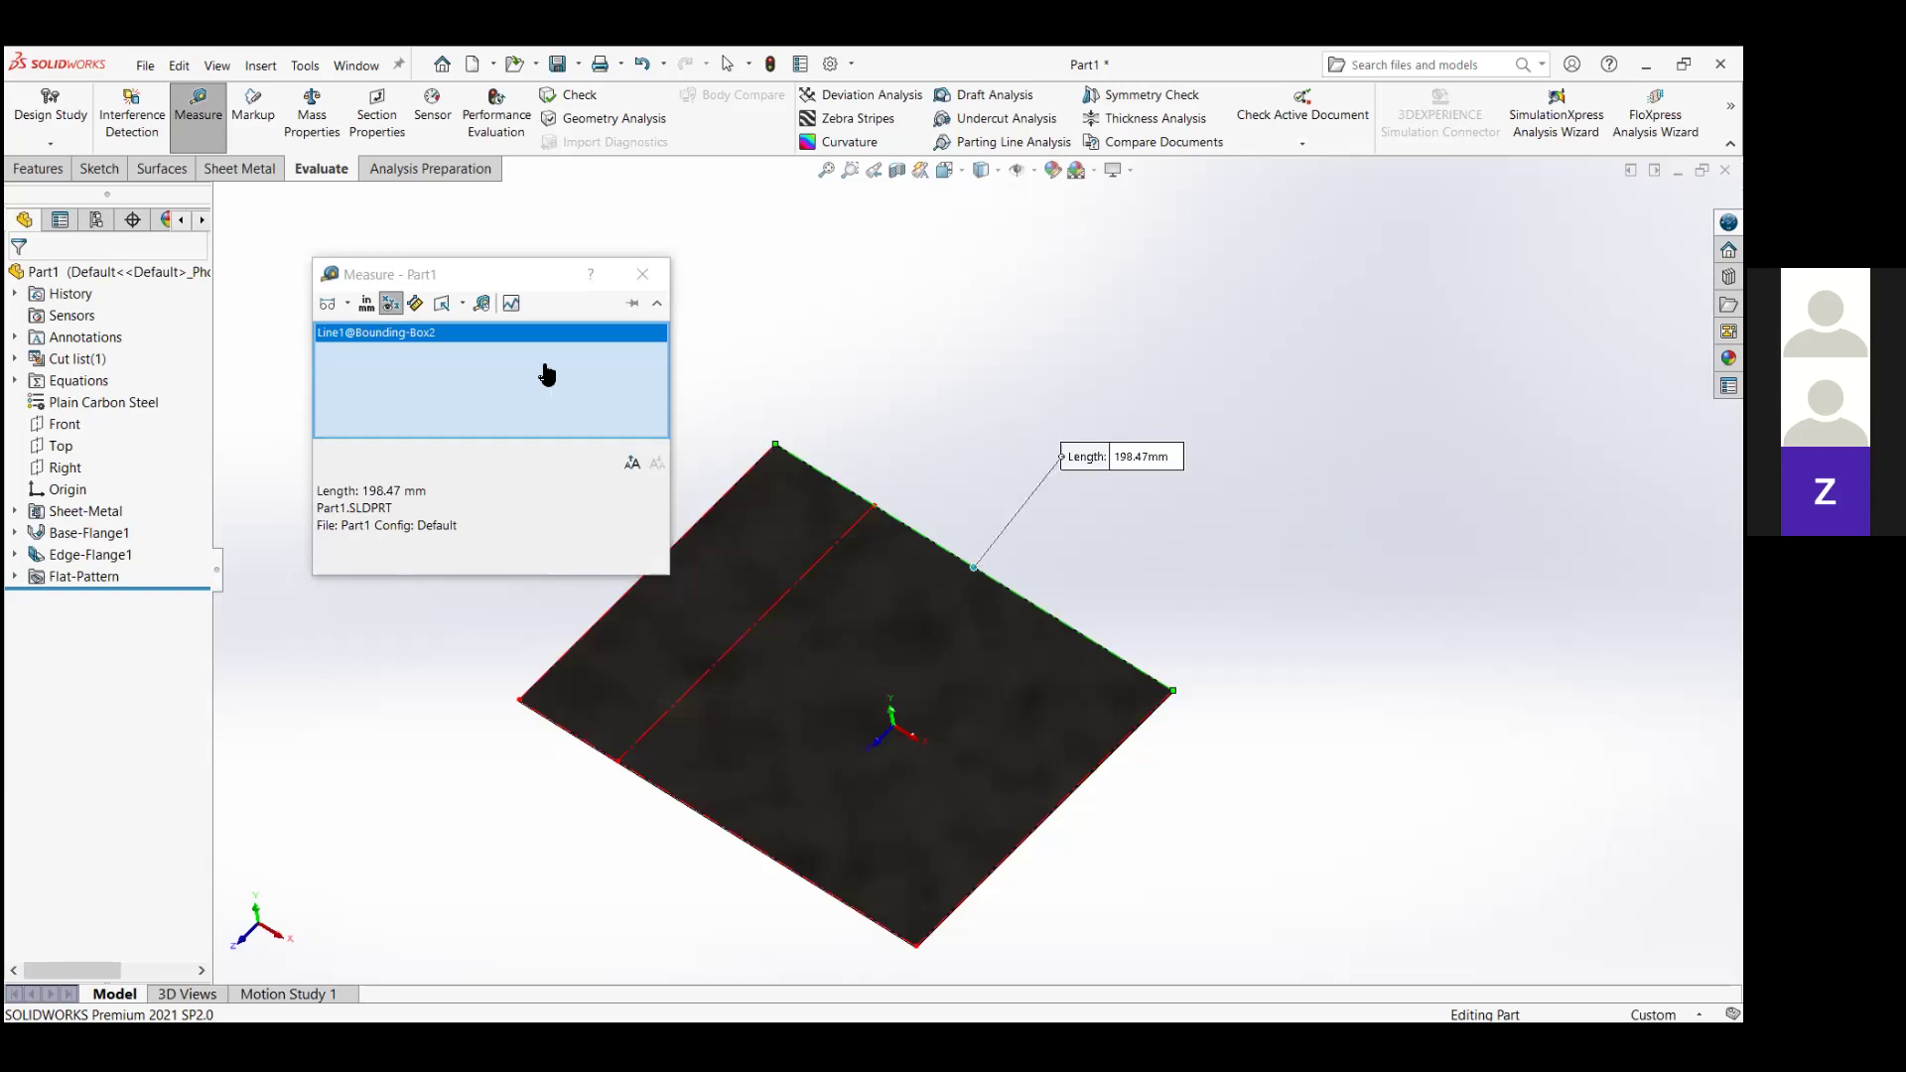
key("Escape")
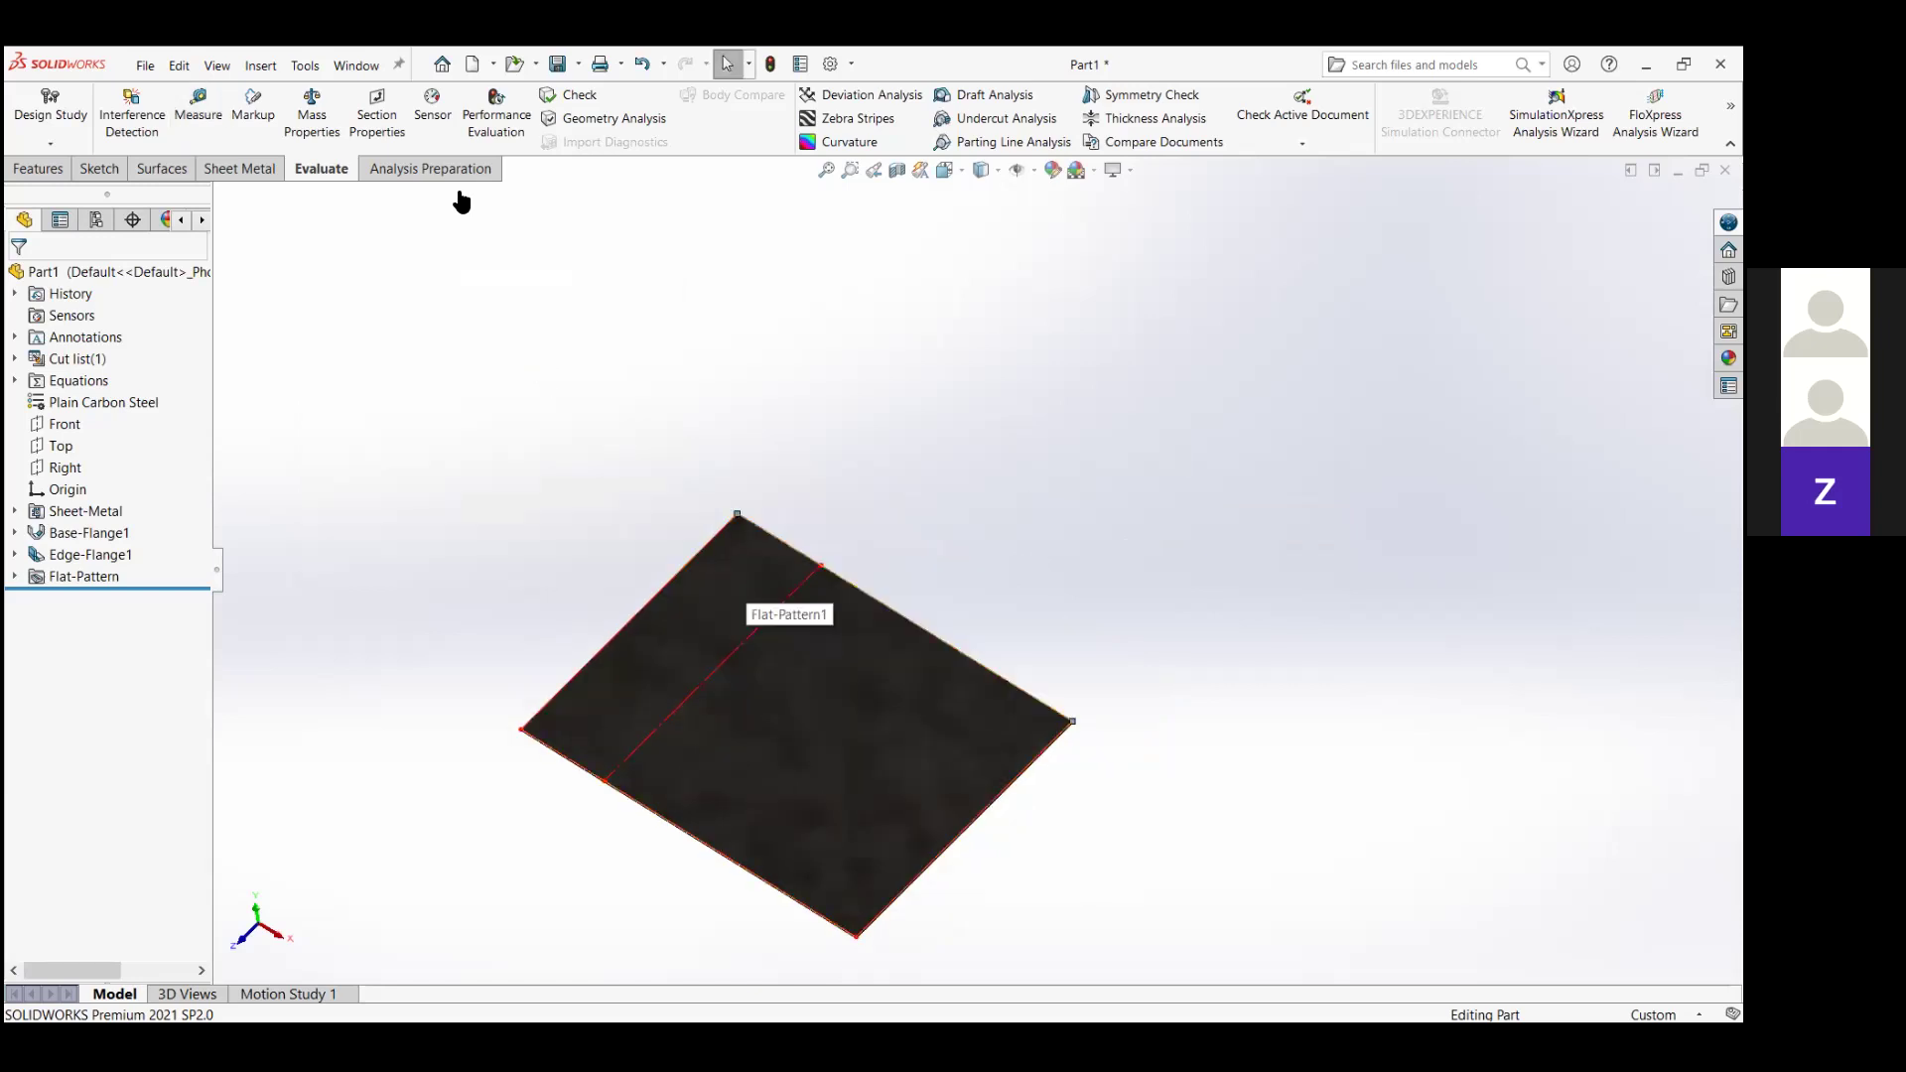
Switch to the Chrome browser and examine the image results for "k factor sheetmetal adalah" at 110% zoom.
key("alt+Tab")
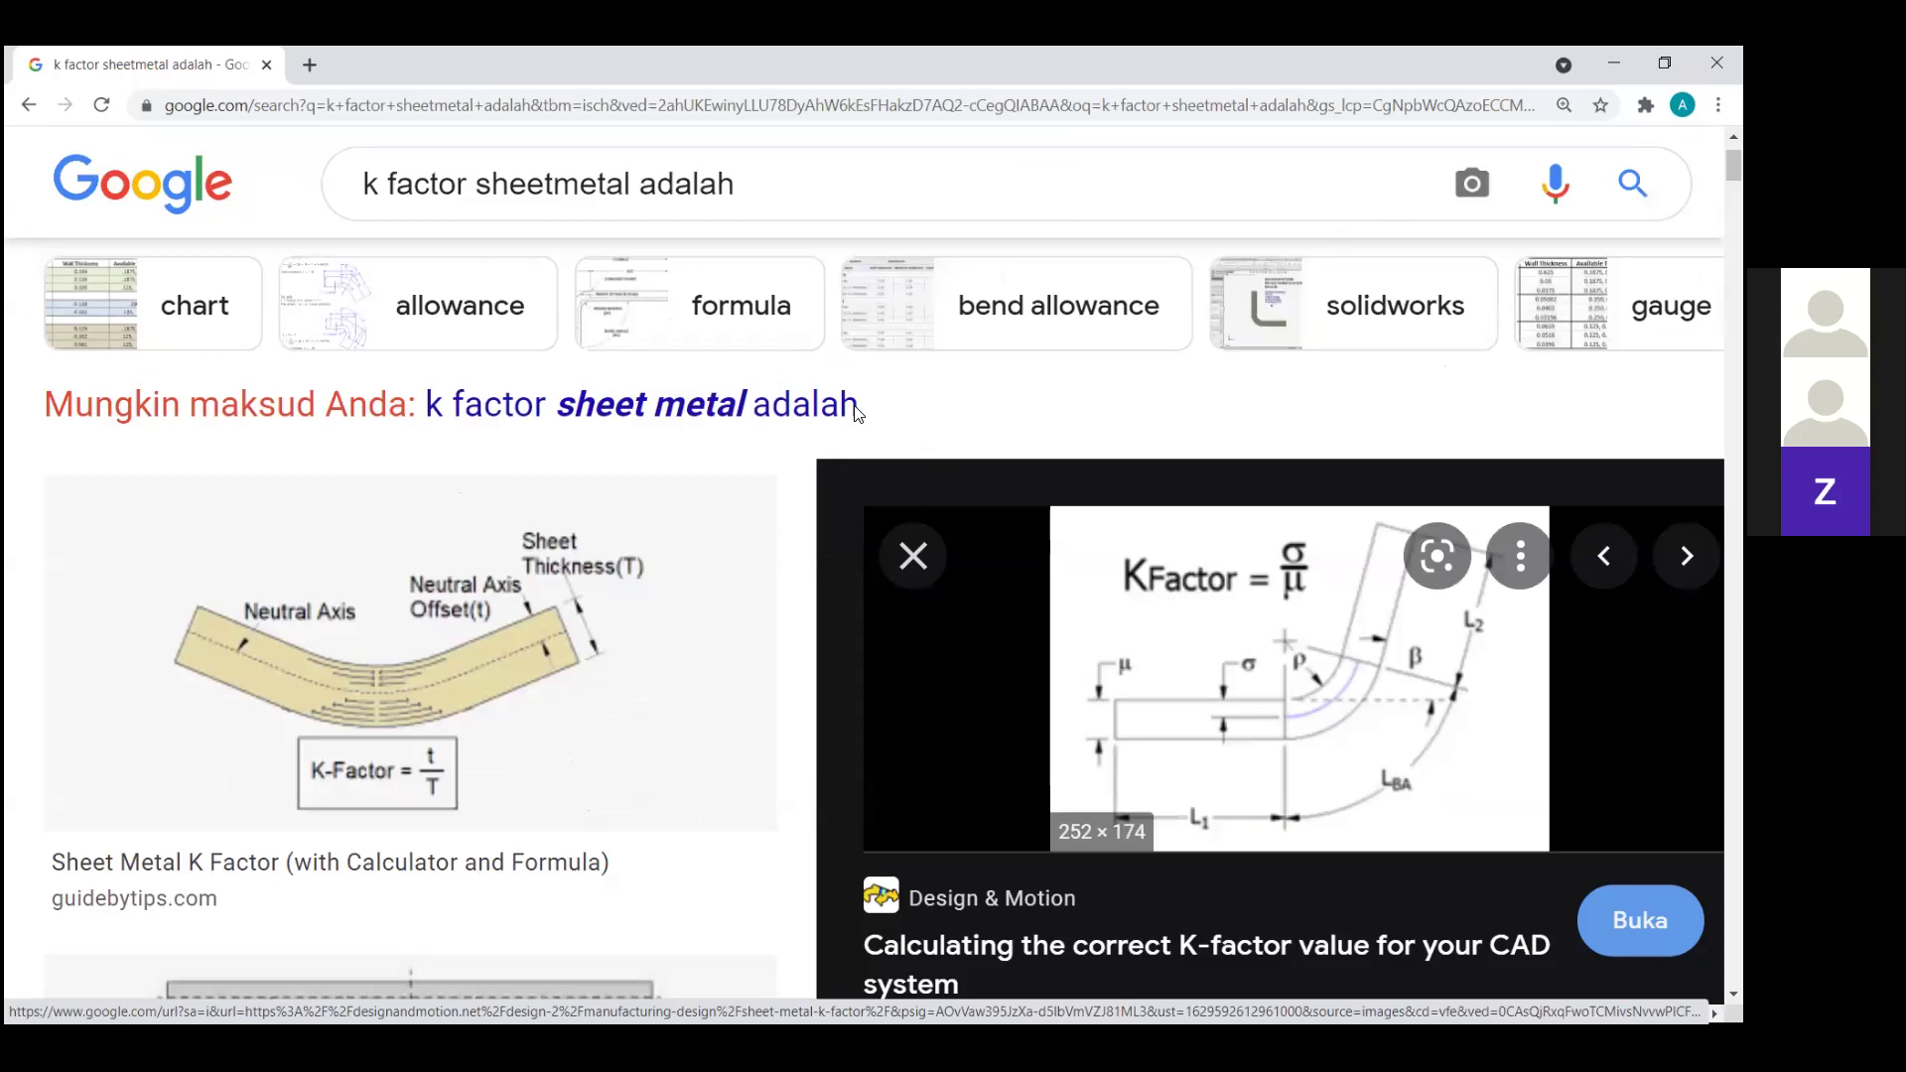
key("ctrl+minus")
key("ctrl+minus")
key("ctrl+minus")
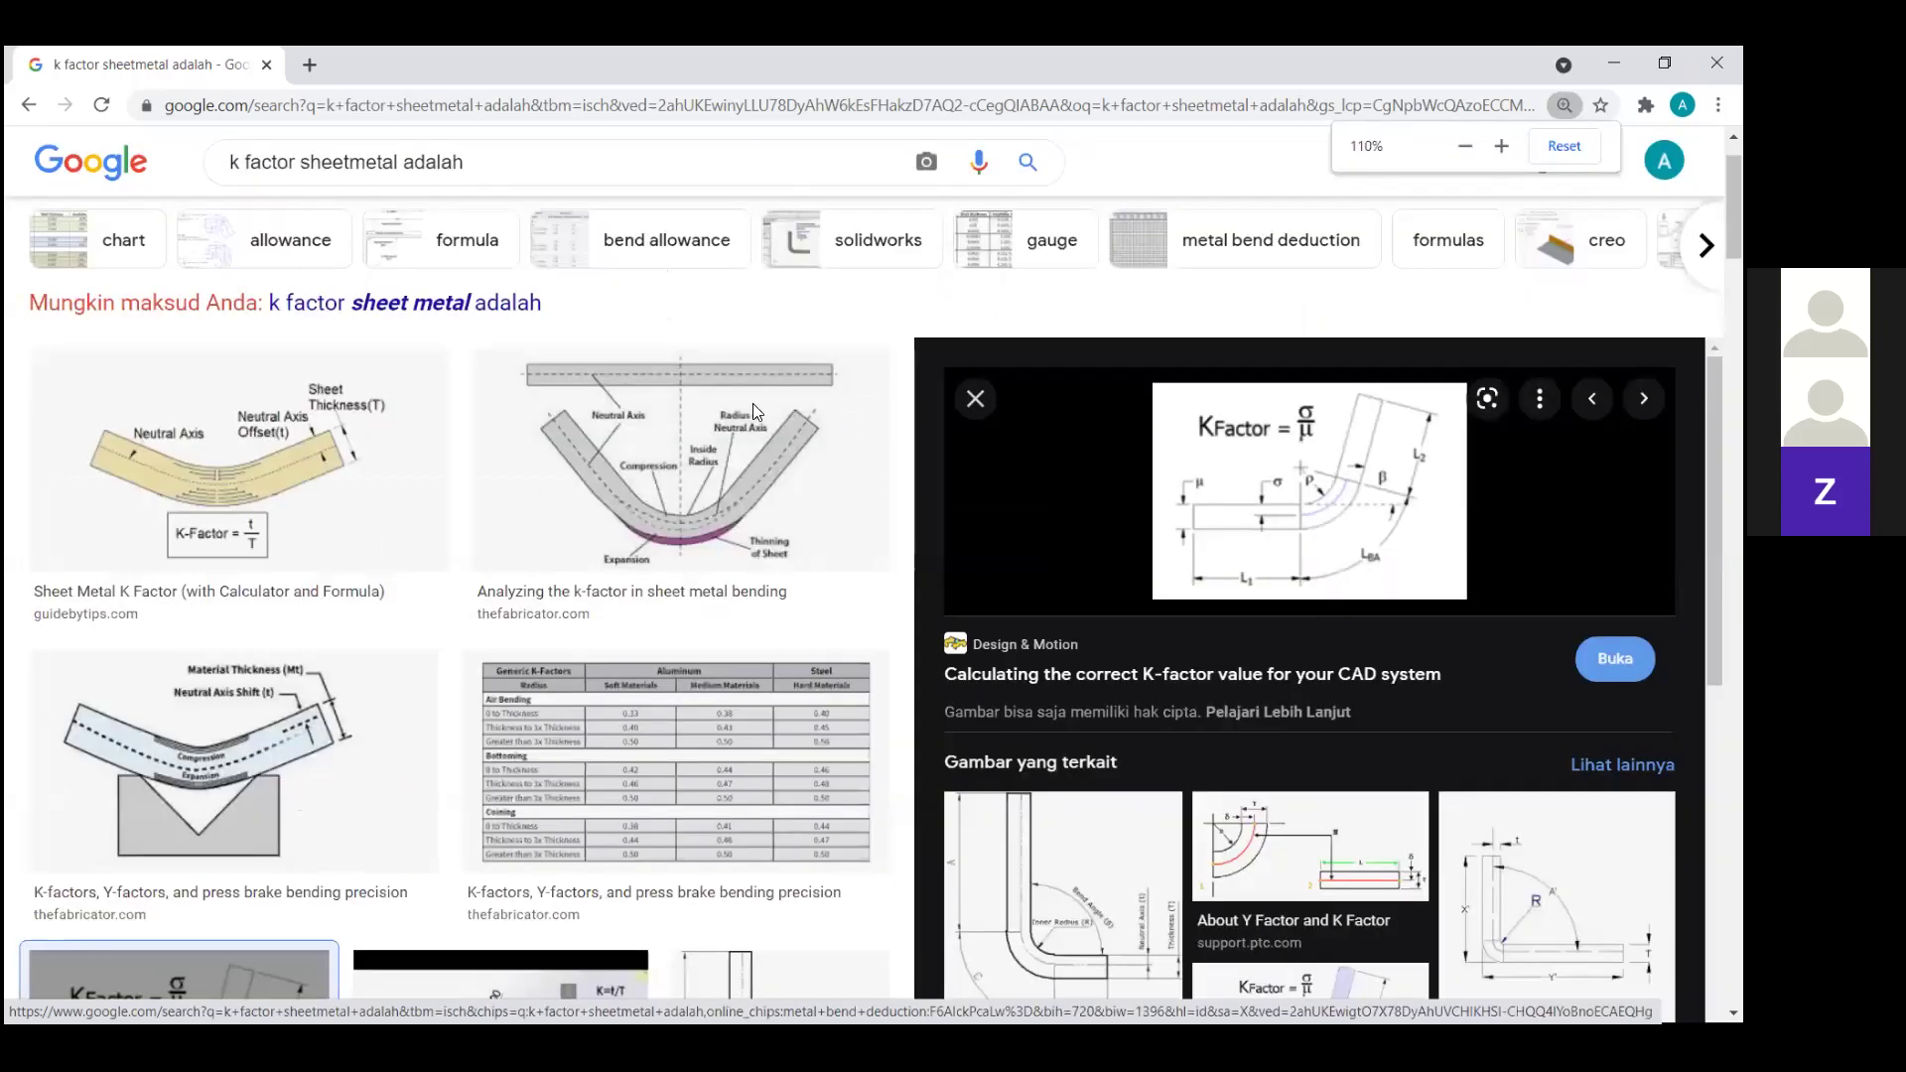
Switch back to SOLIDWORKS and edit the edge flange to include the plate's opposite edge, with a 75 mm flange length.
key("alt+Tab")
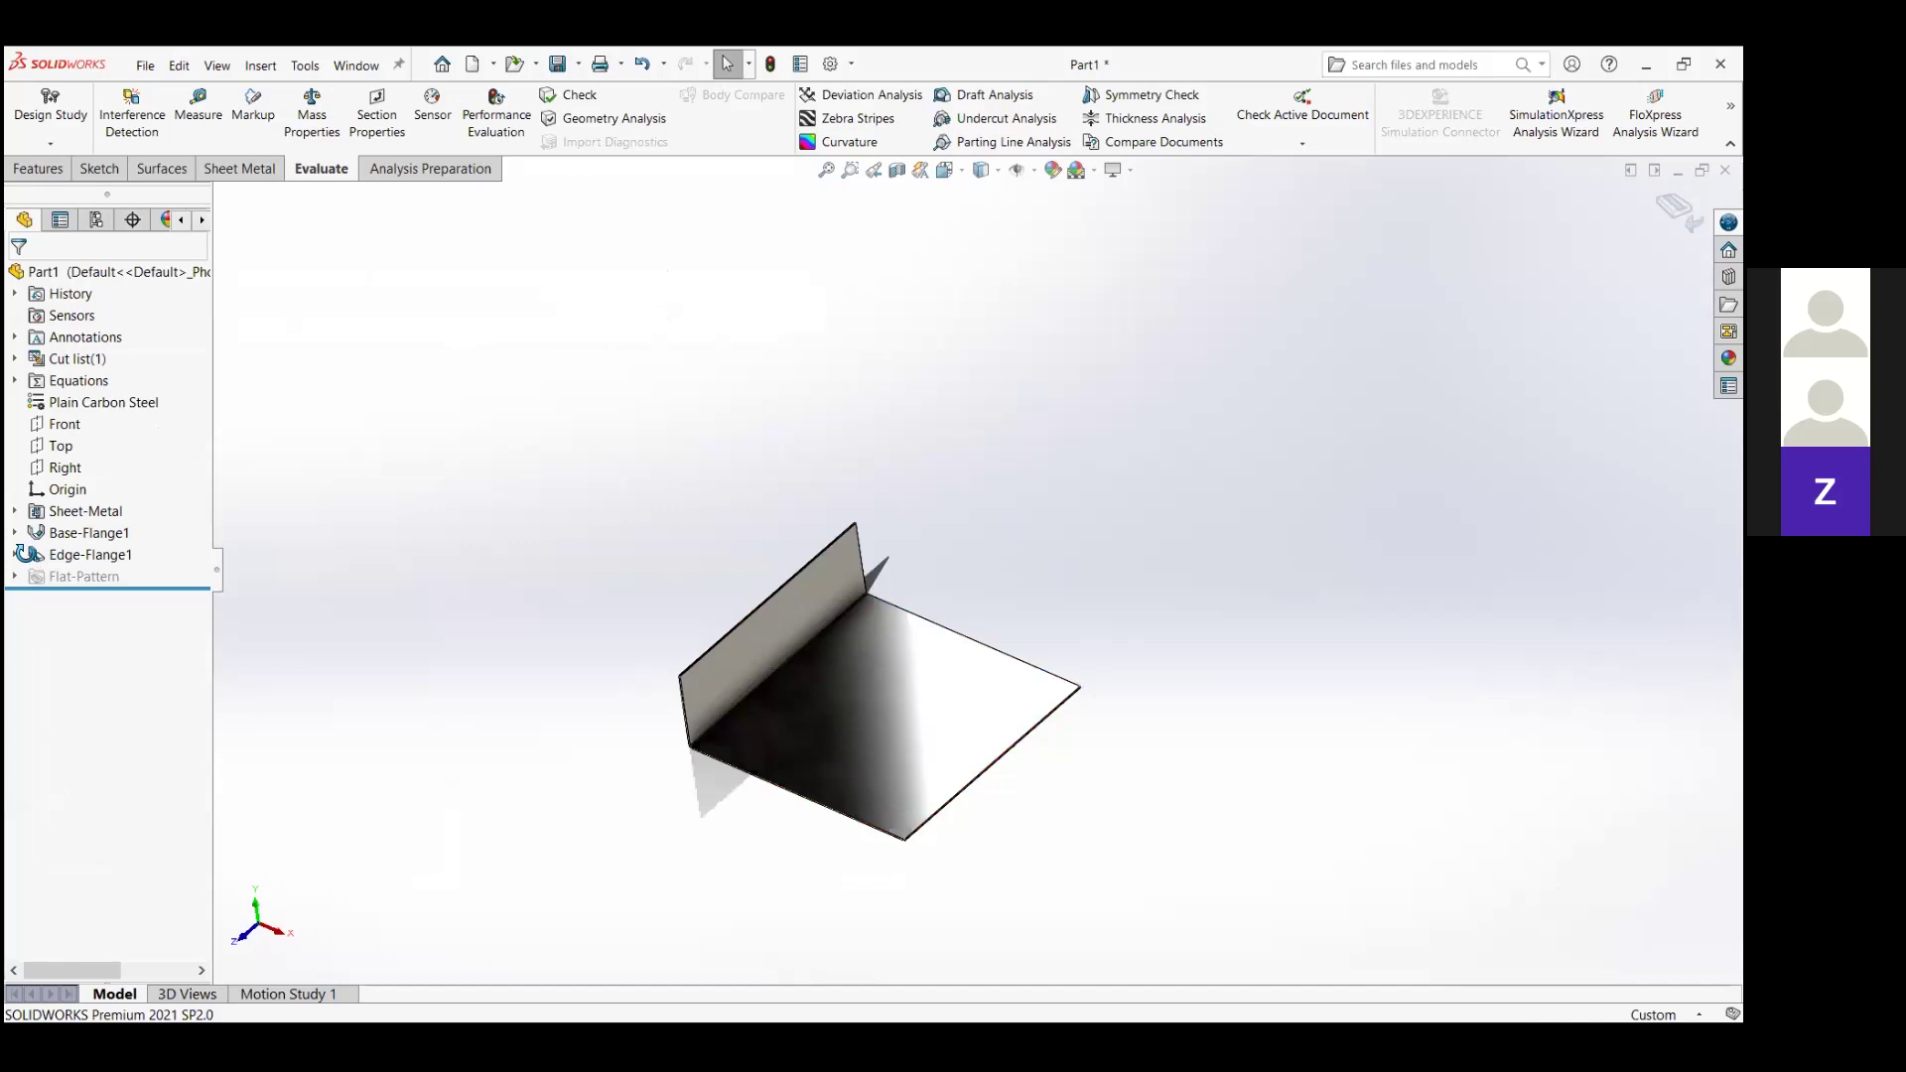
left_click(19, 552)
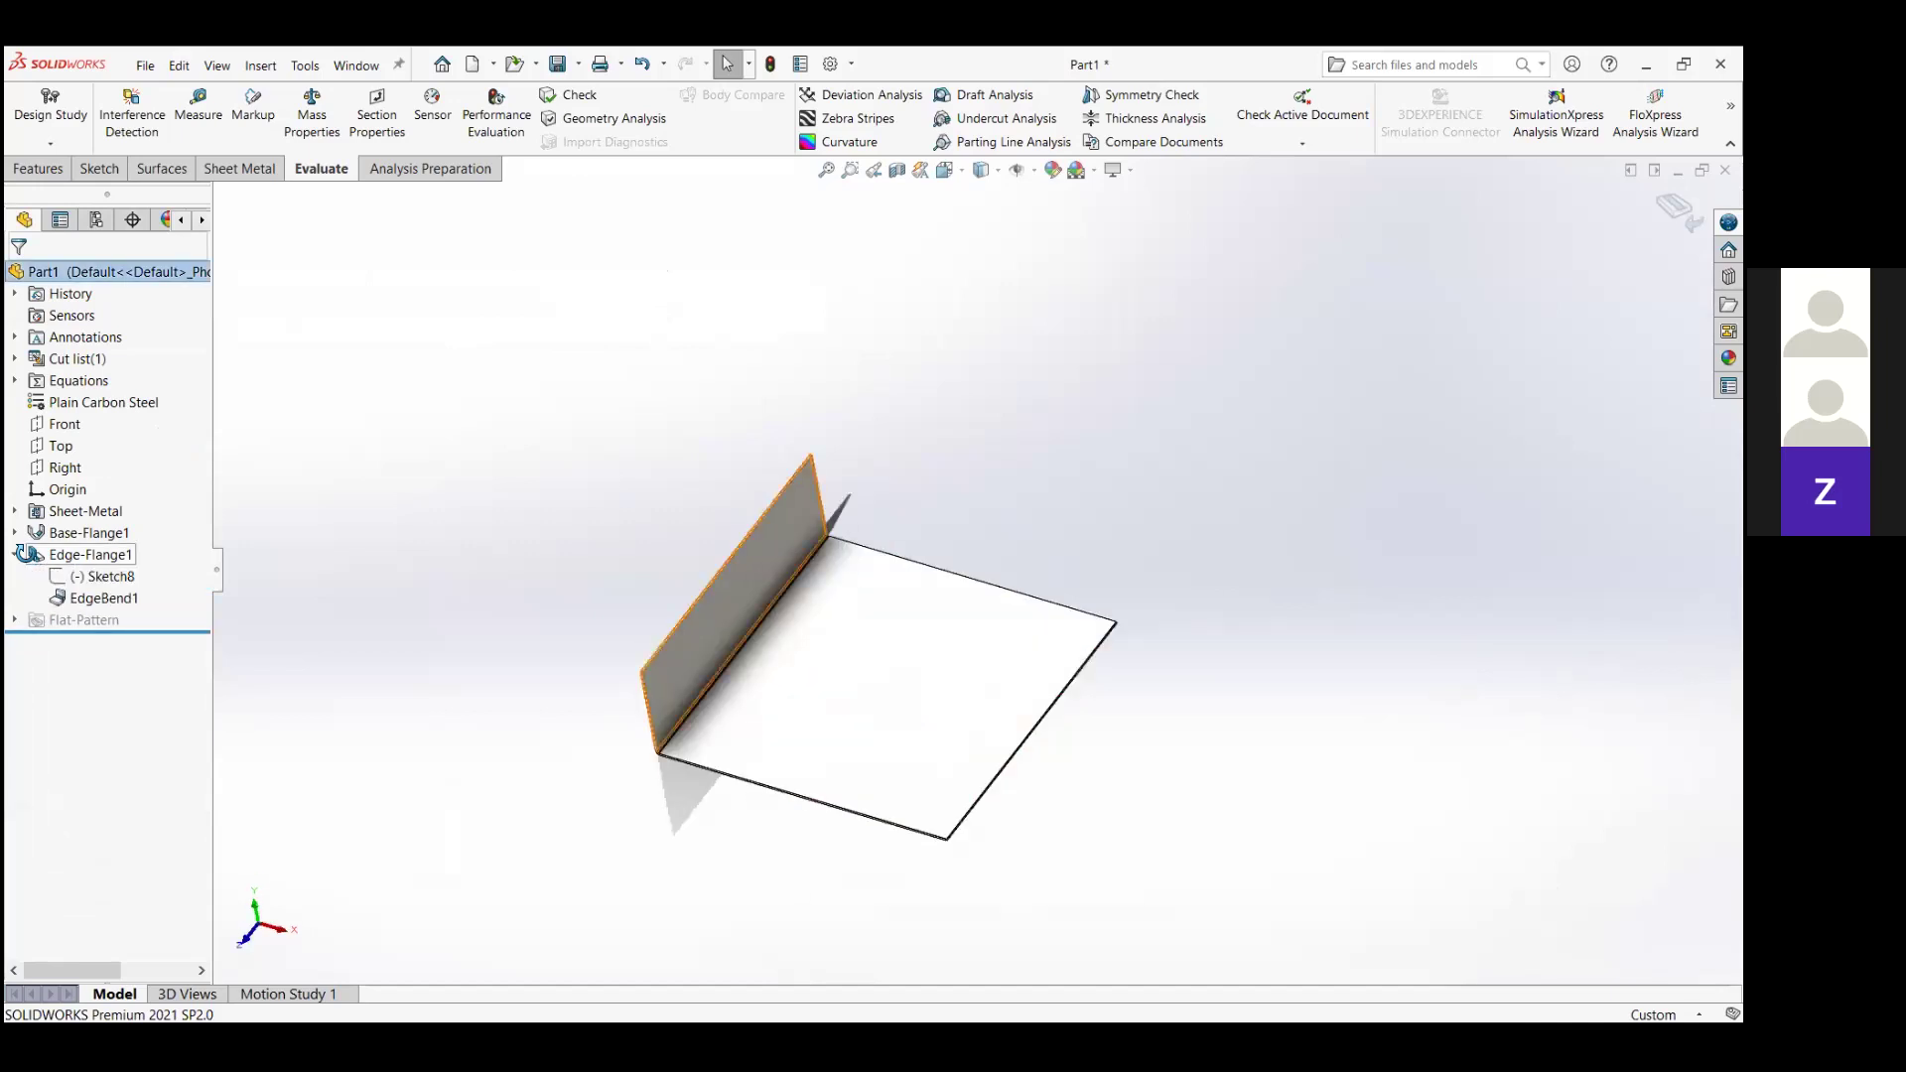
left_click(94, 554)
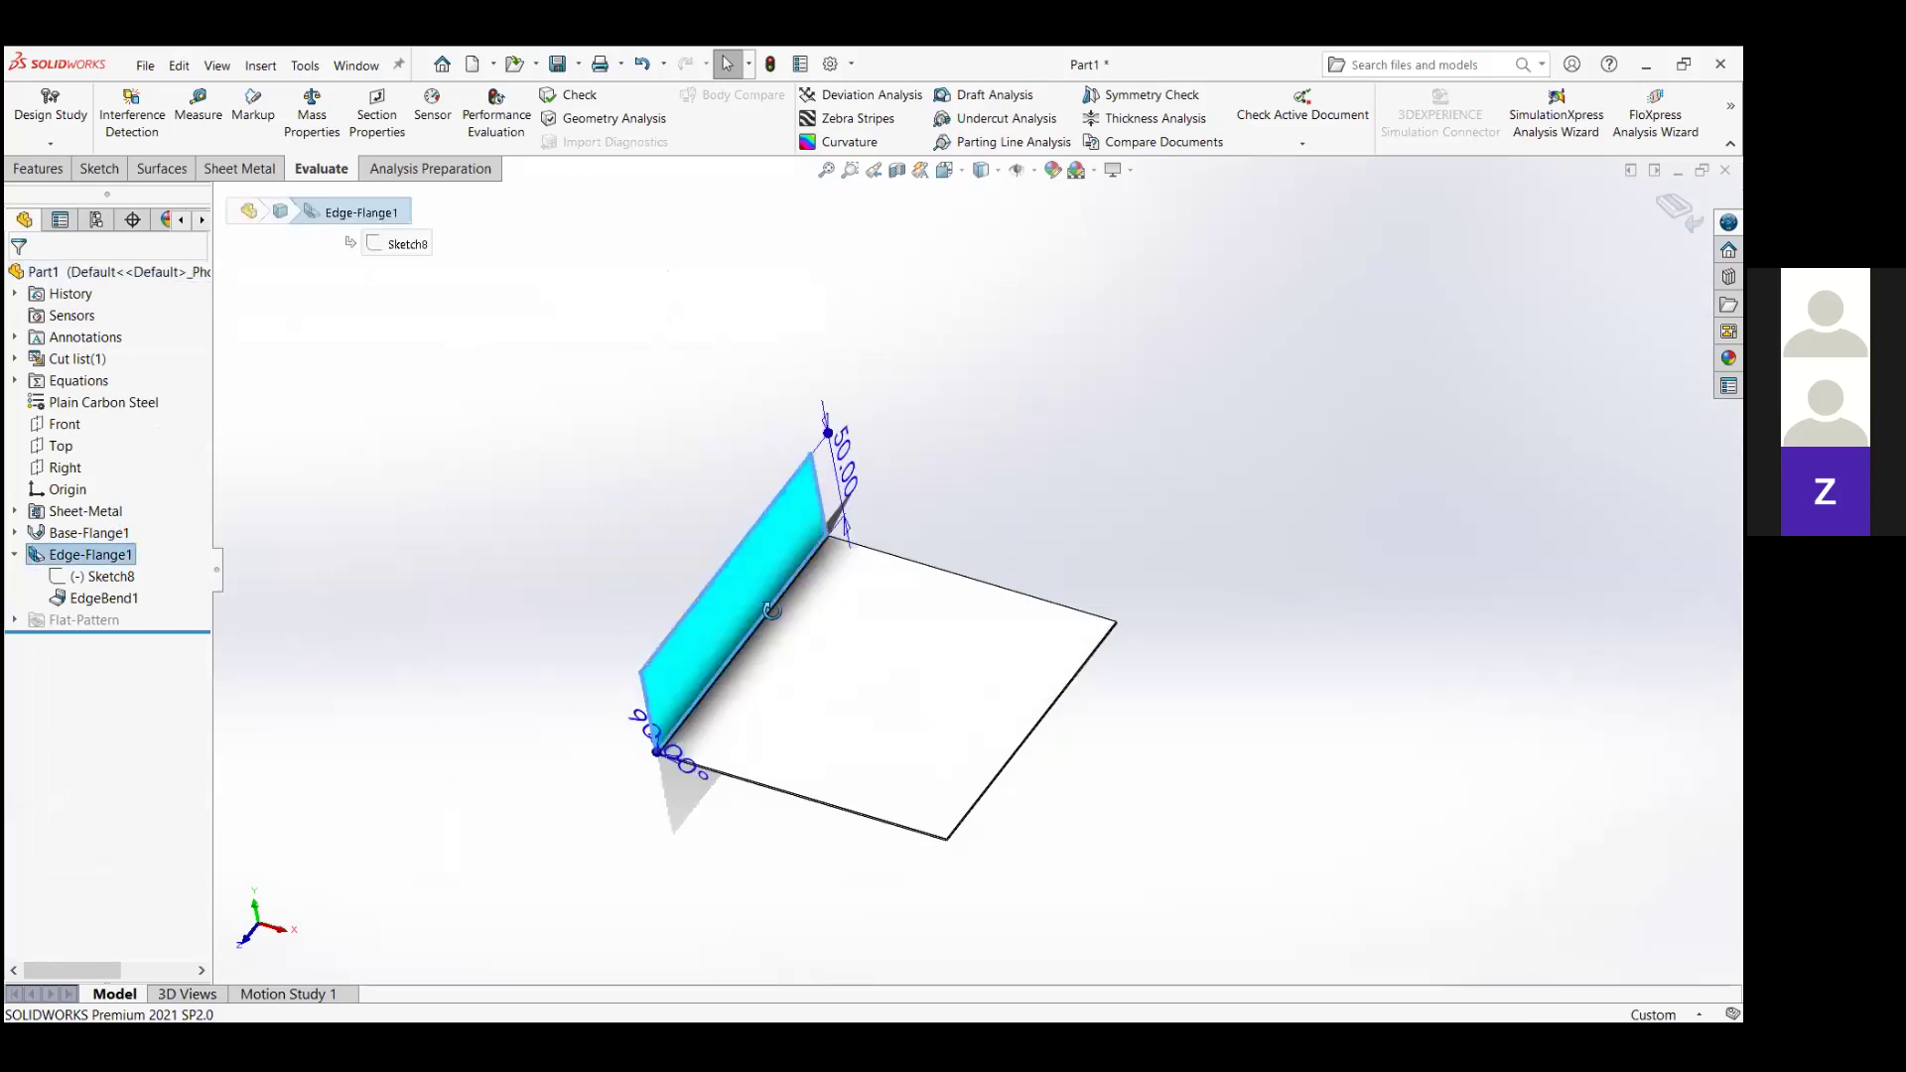
left_click(110, 347)
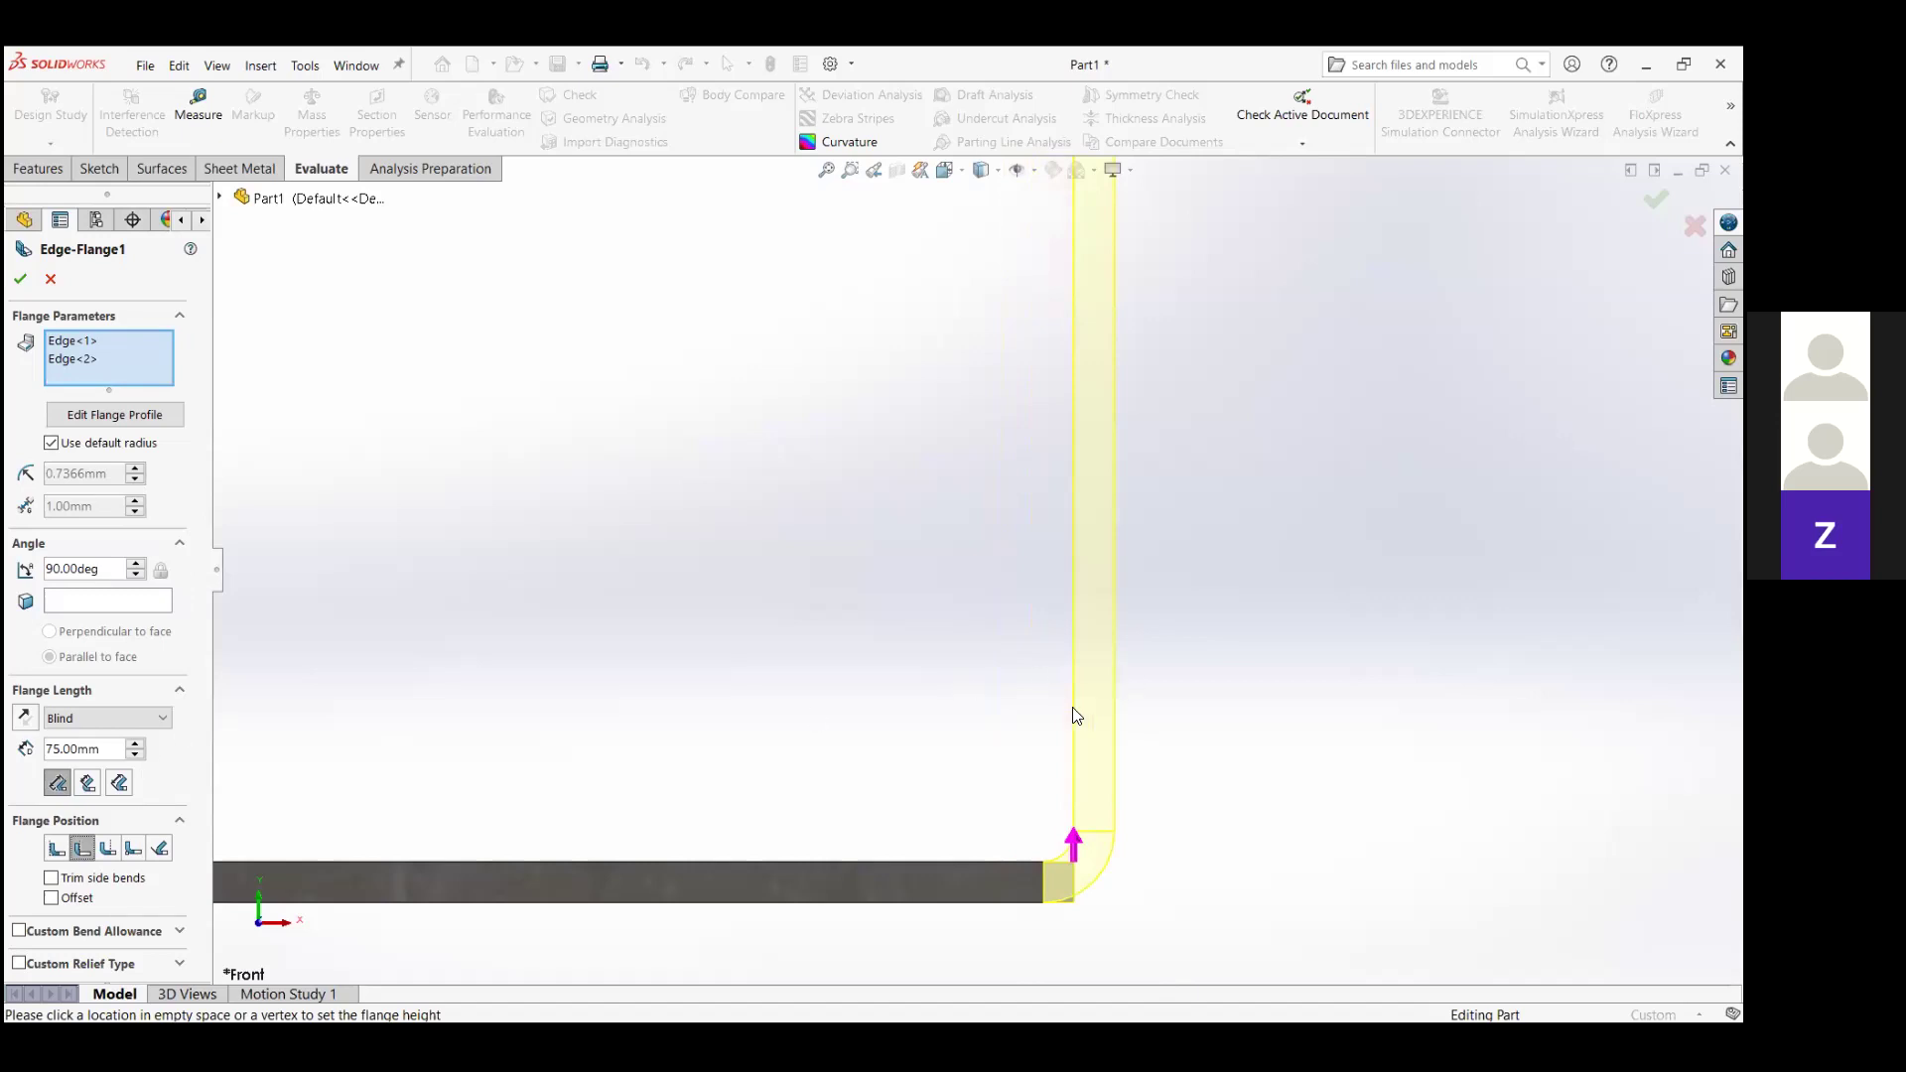
Try the Bend Outside, Tangent to Bend and Material Inside positions on the two-edge flange, apply Material Inside, and undo the edit.
scroll(1088, 667, "up", 3)
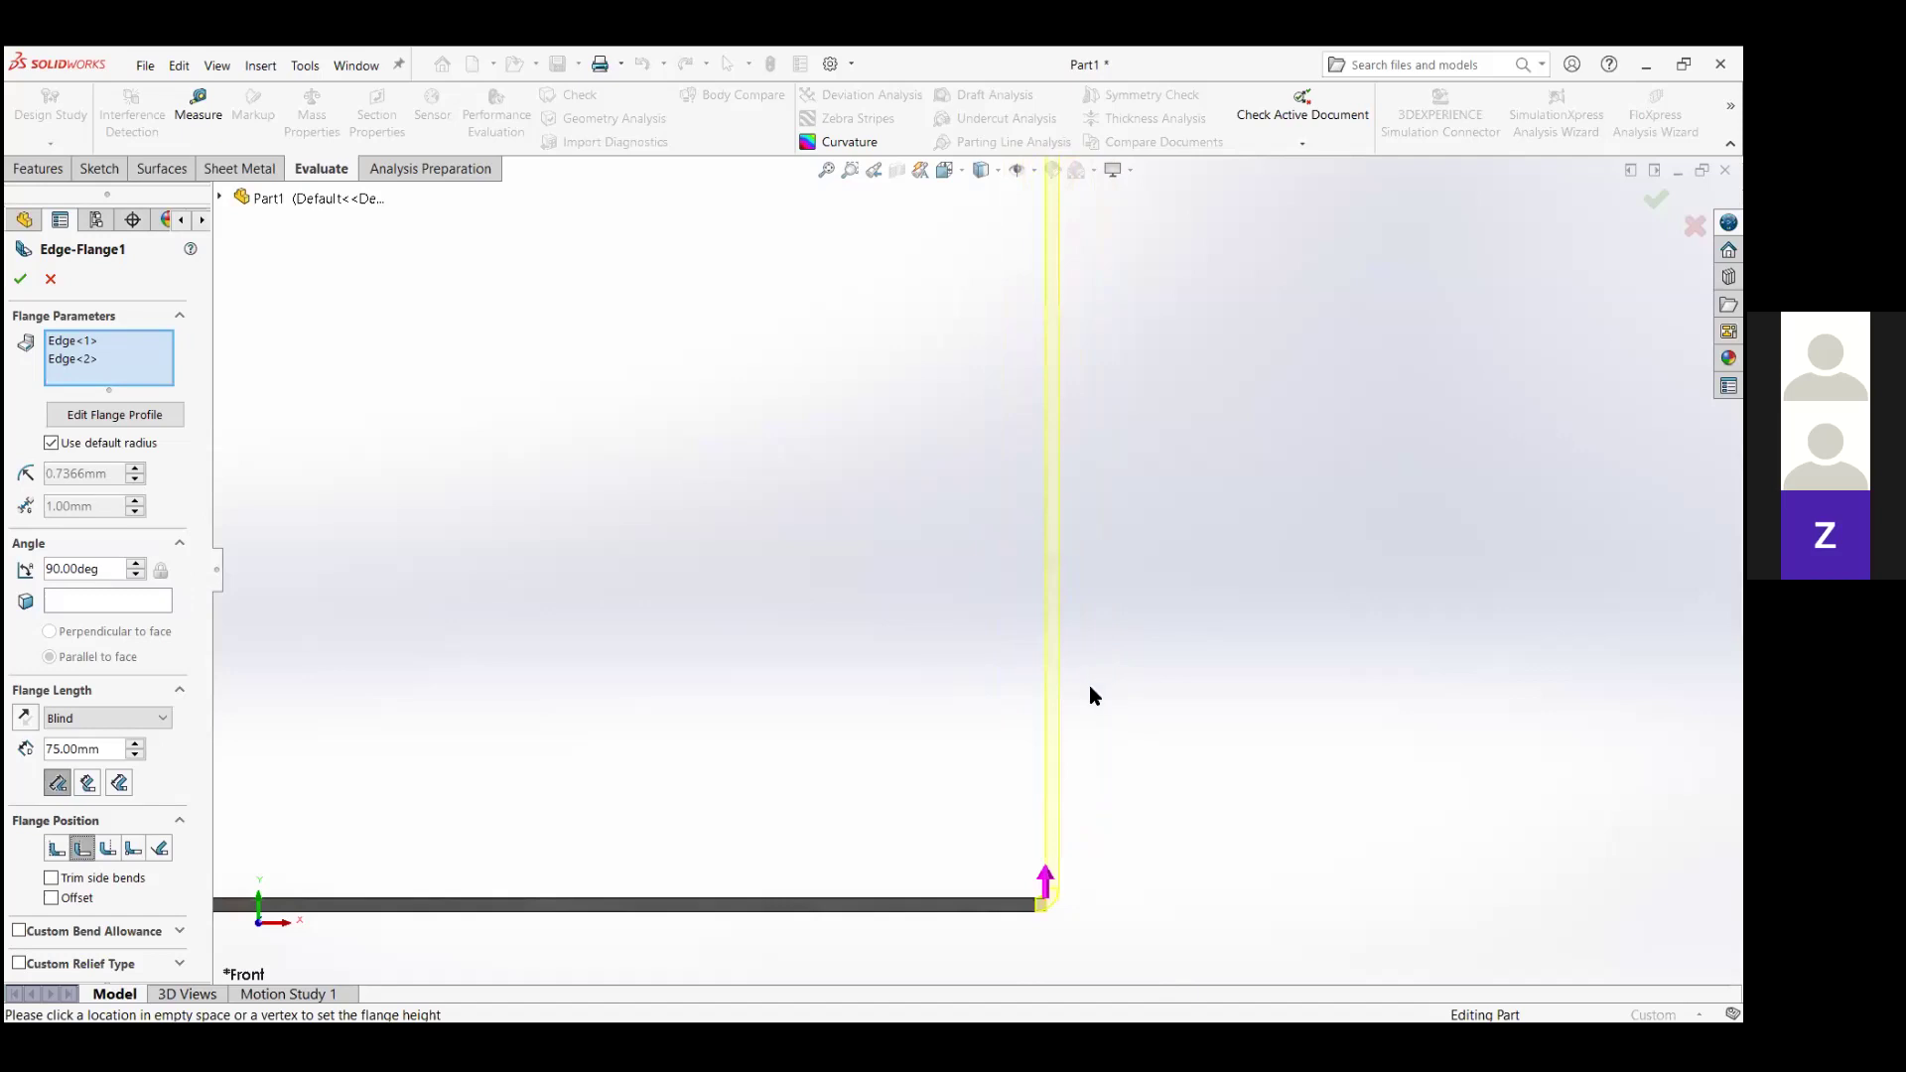
left_click(109, 852)
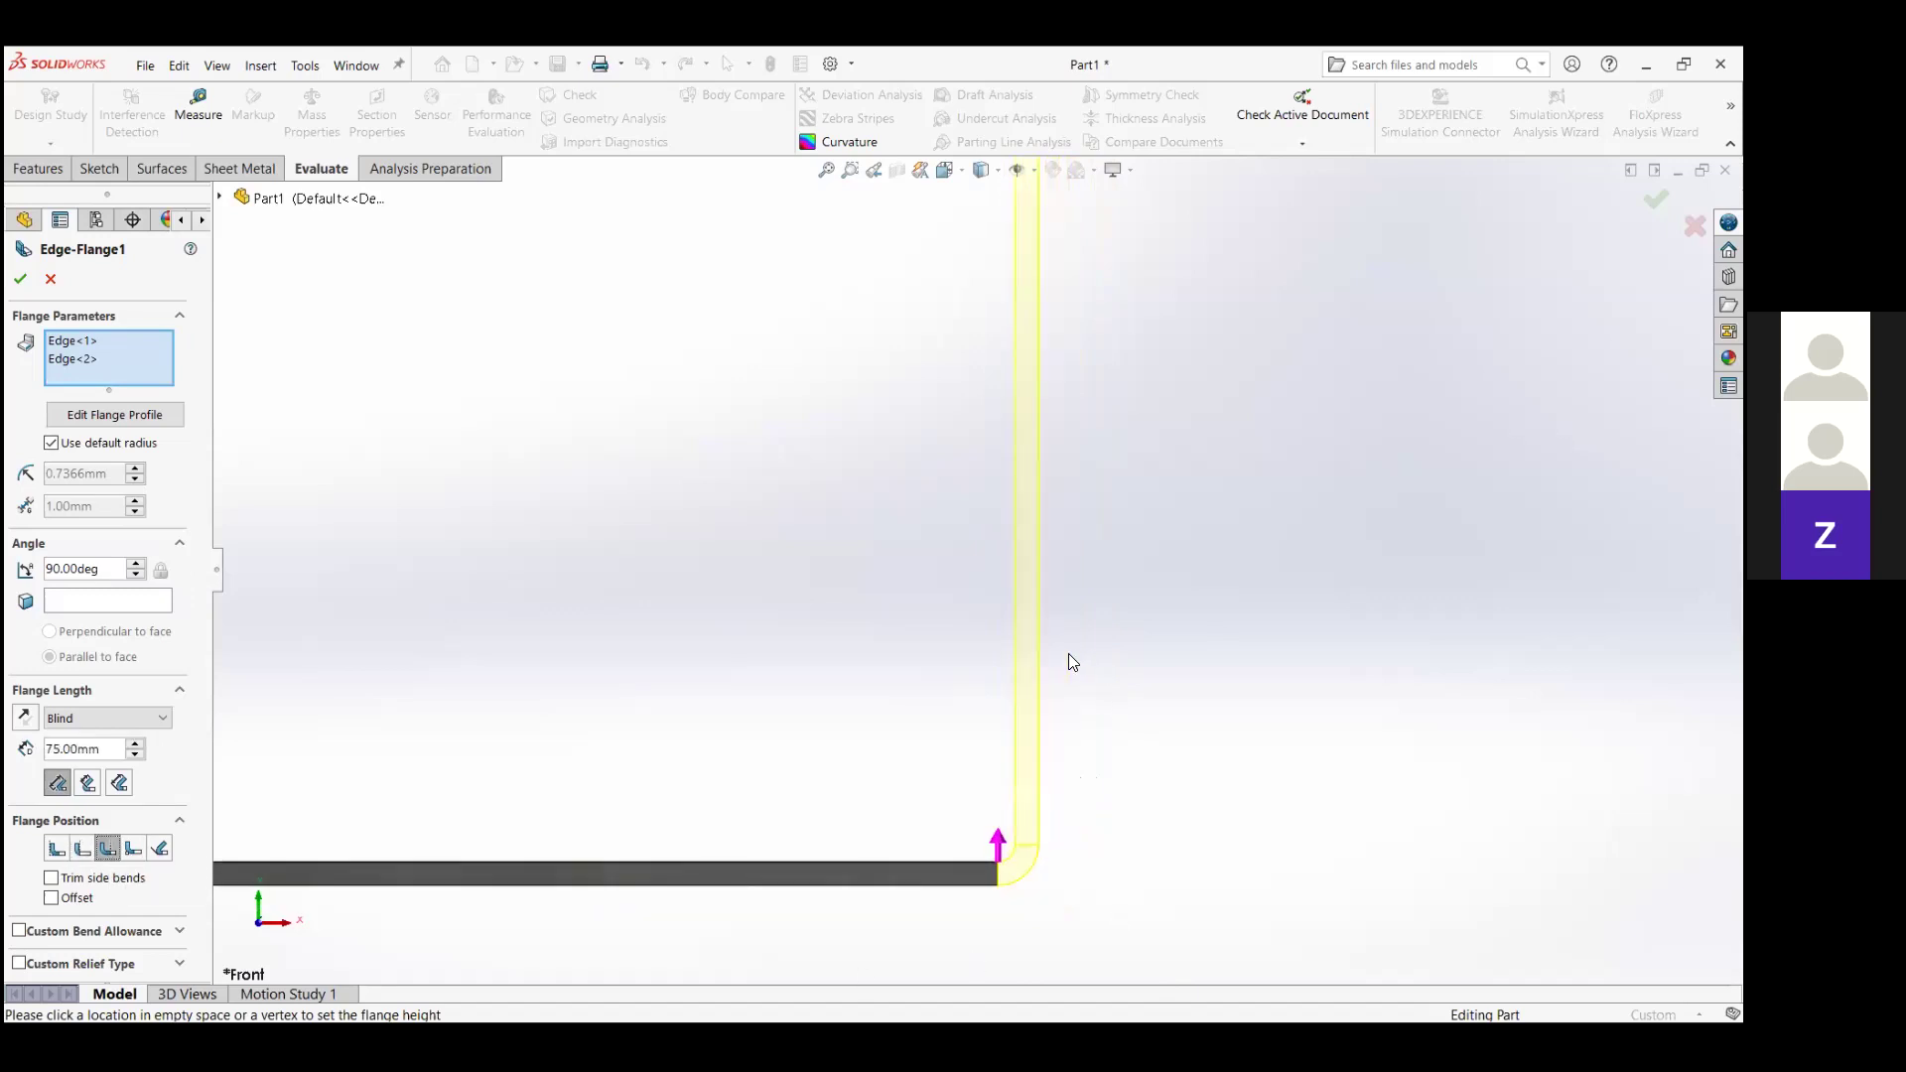
scroll(962, 893, "down", 3)
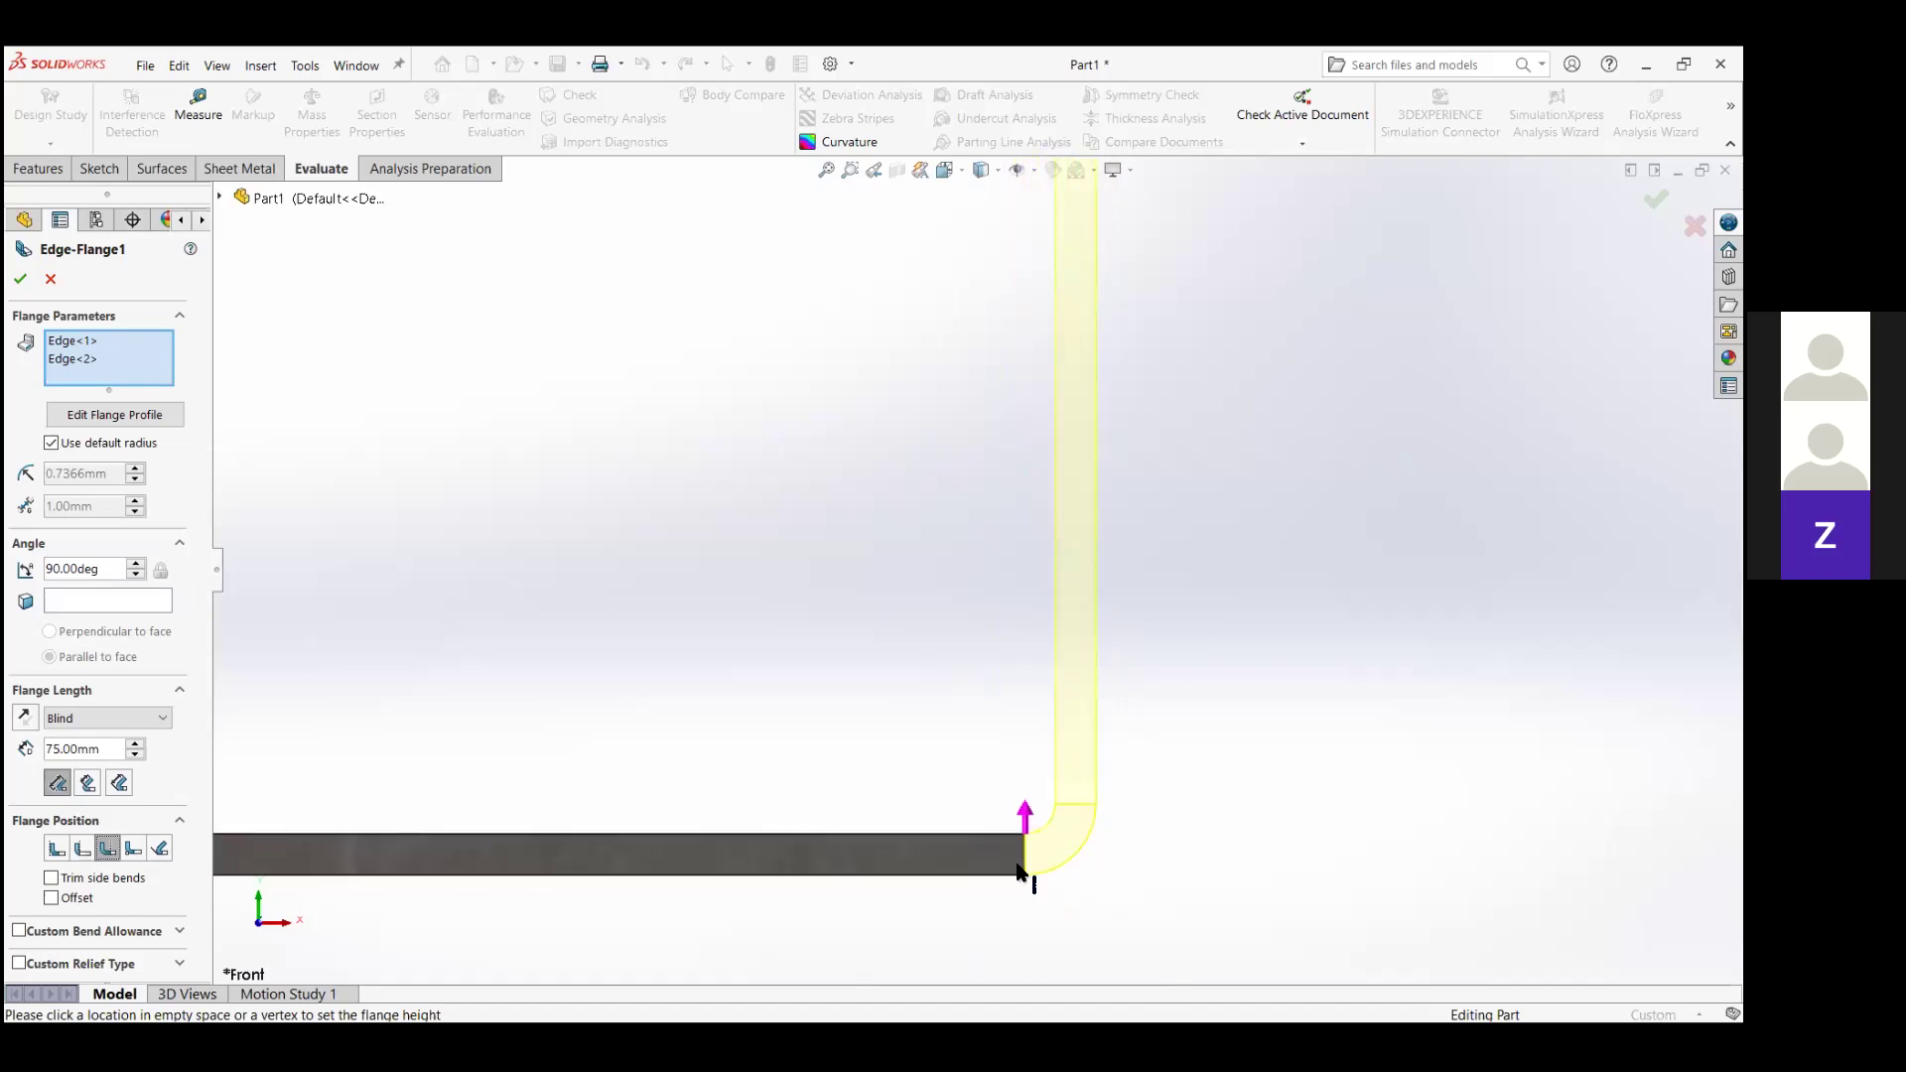
left_click(97, 849)
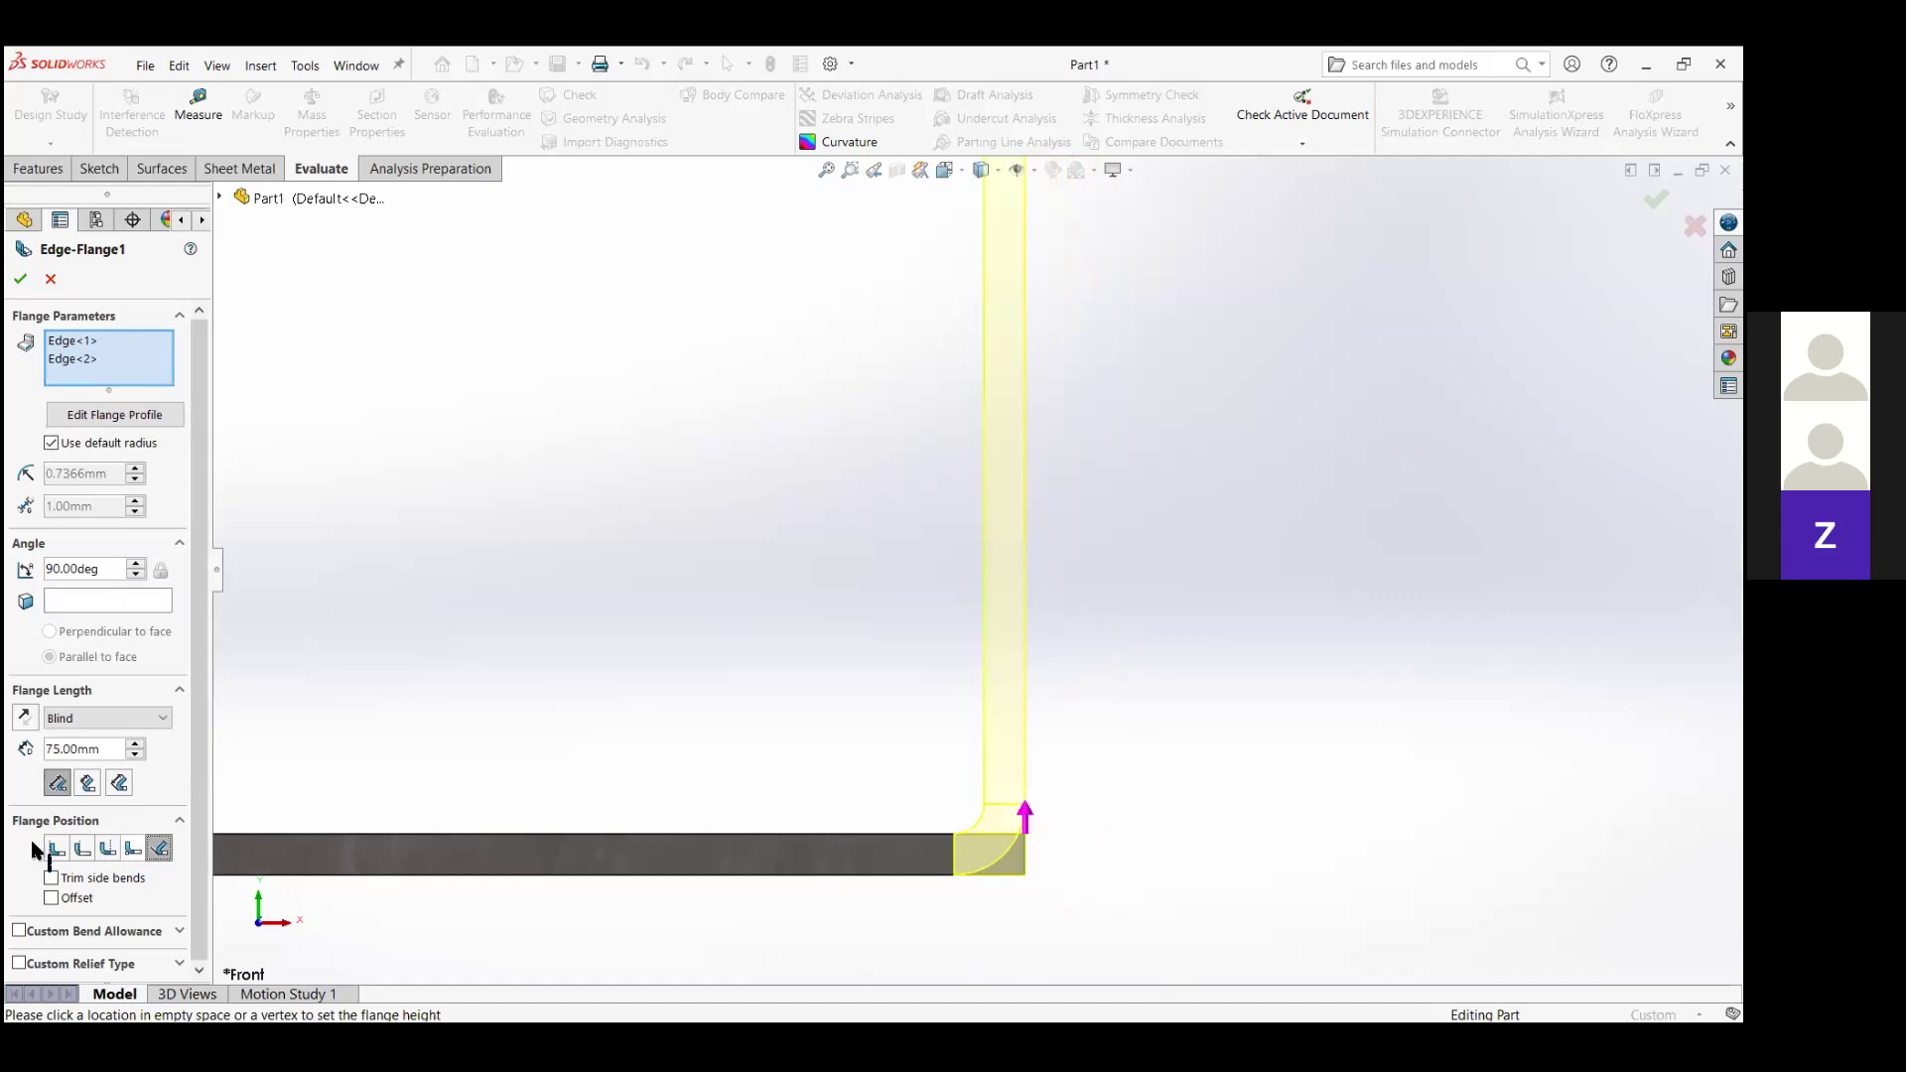
left_click(47, 850)
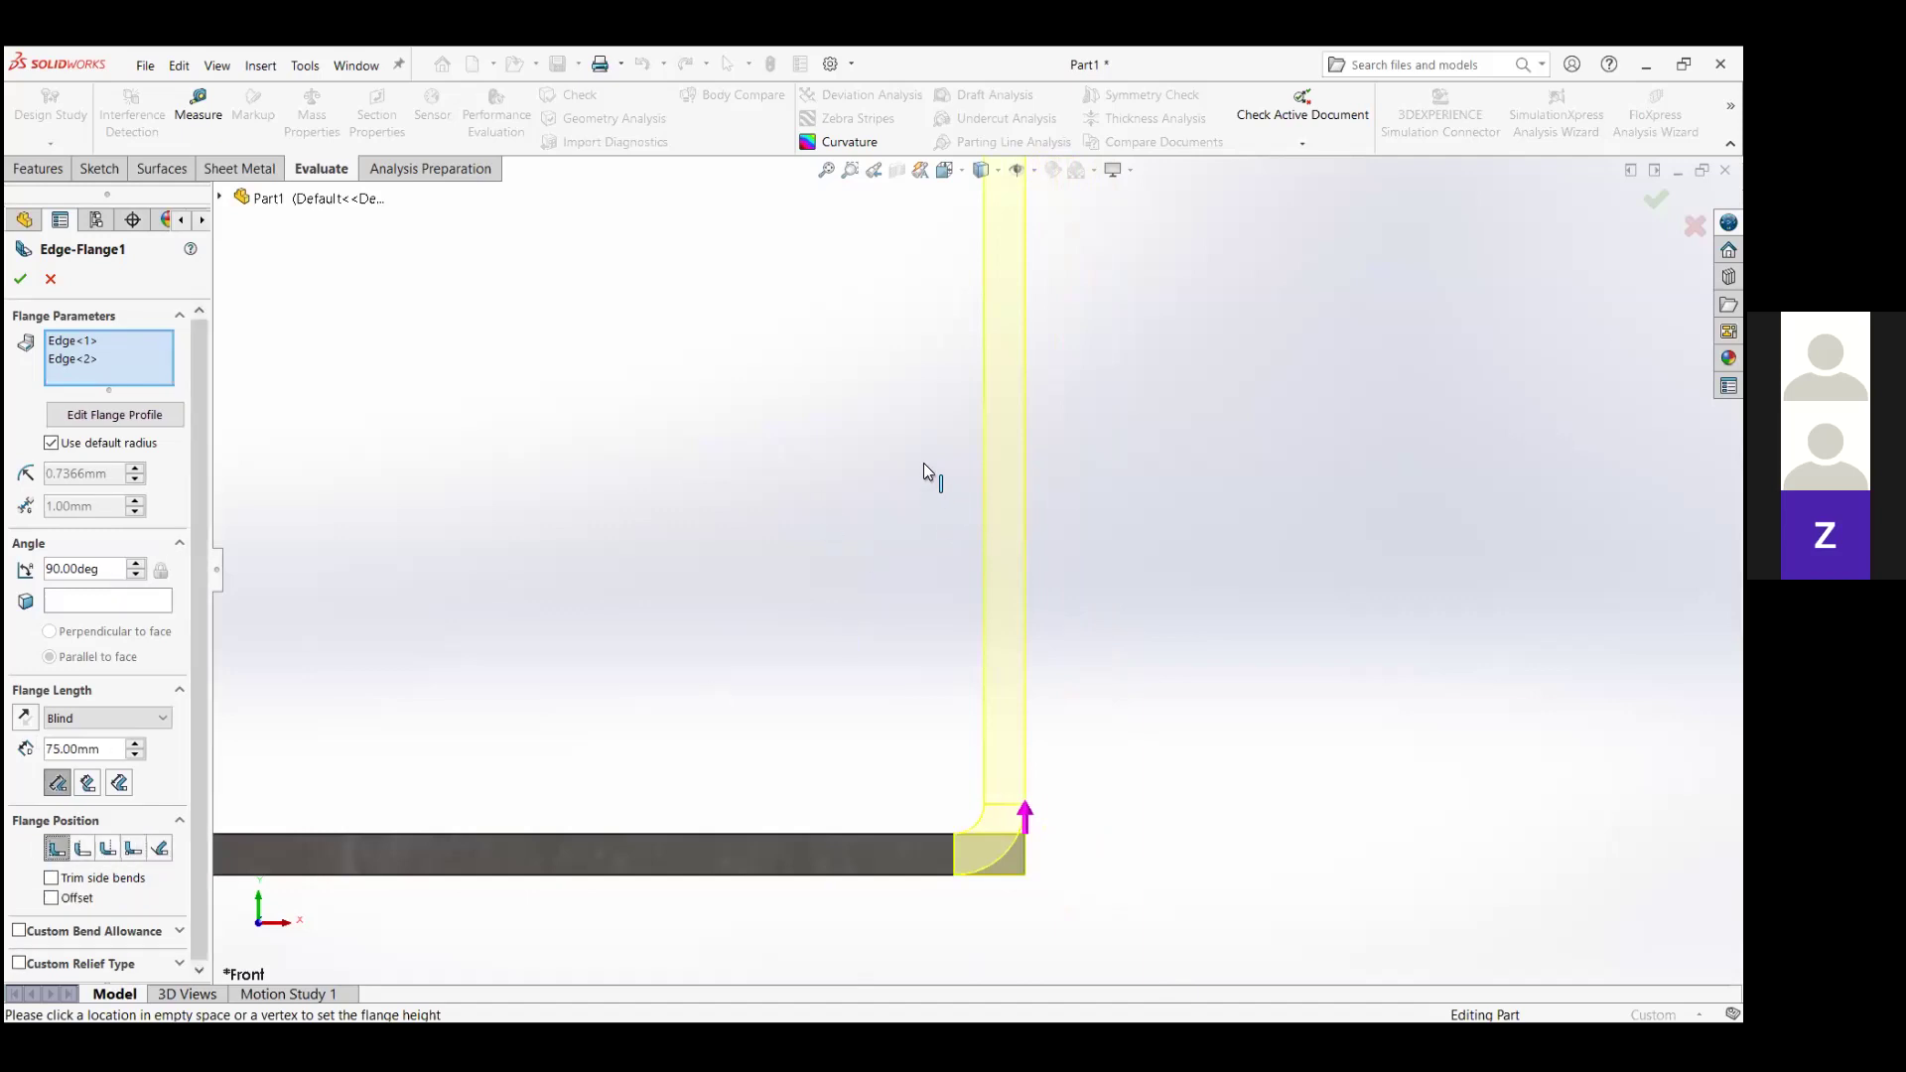
key("f")
key("ctrl+7")
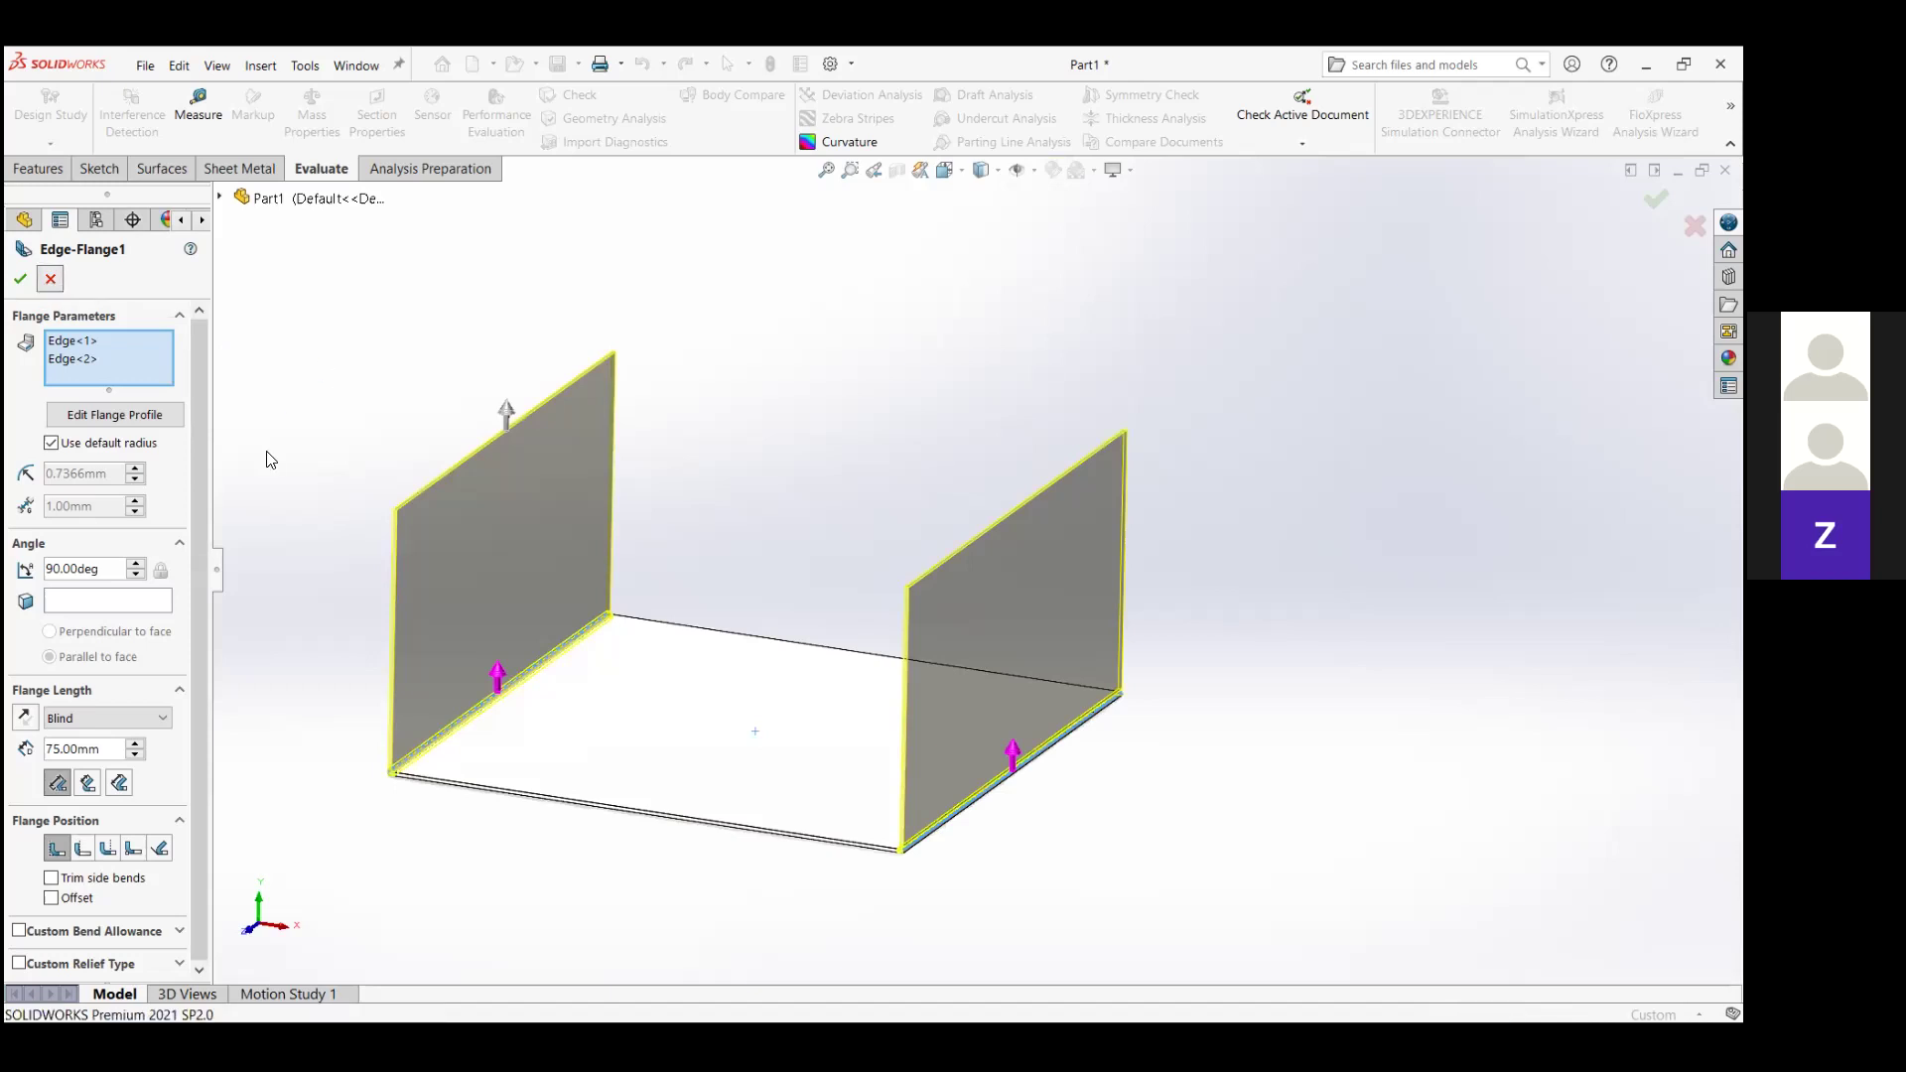
key("Return")
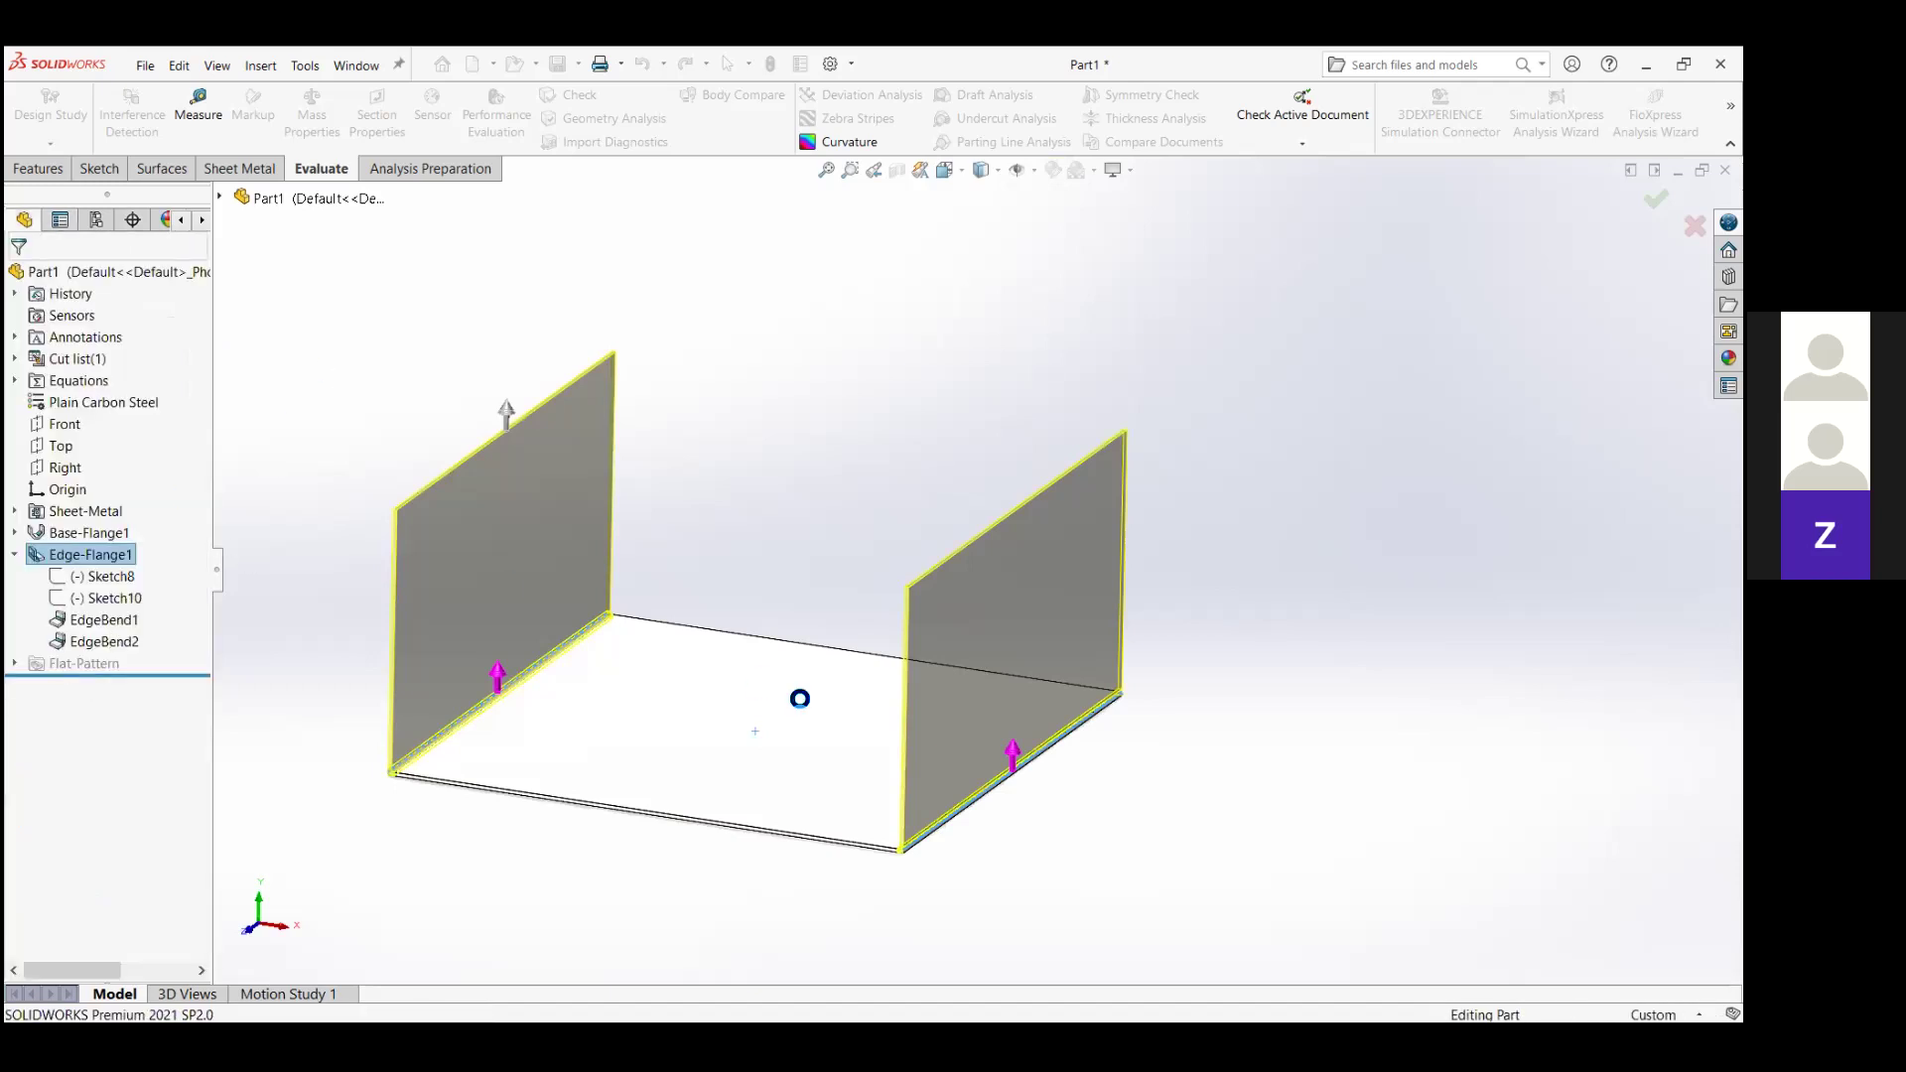
key("ctrl+z")
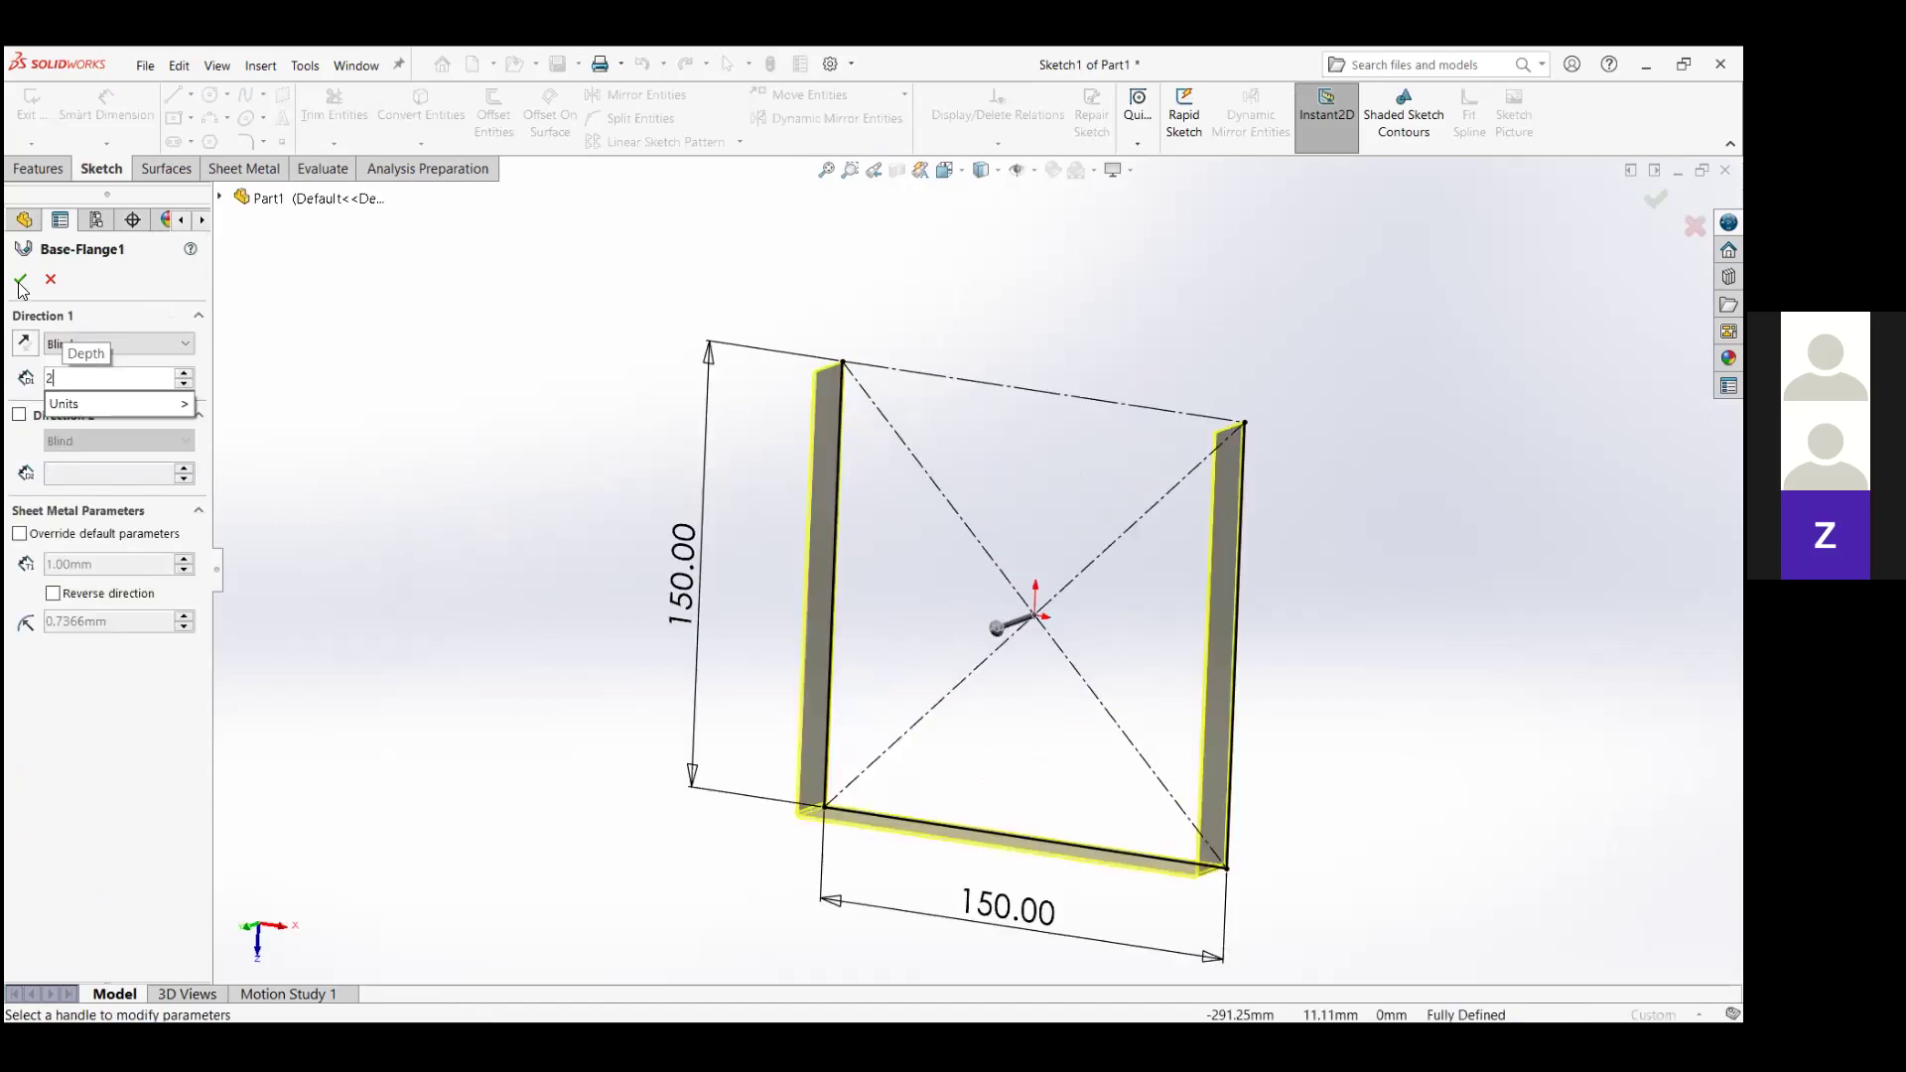
Set the base flange depth for the 150 by 150 mm U-shaped profile to 300 mm.
type("00")
key("Return")
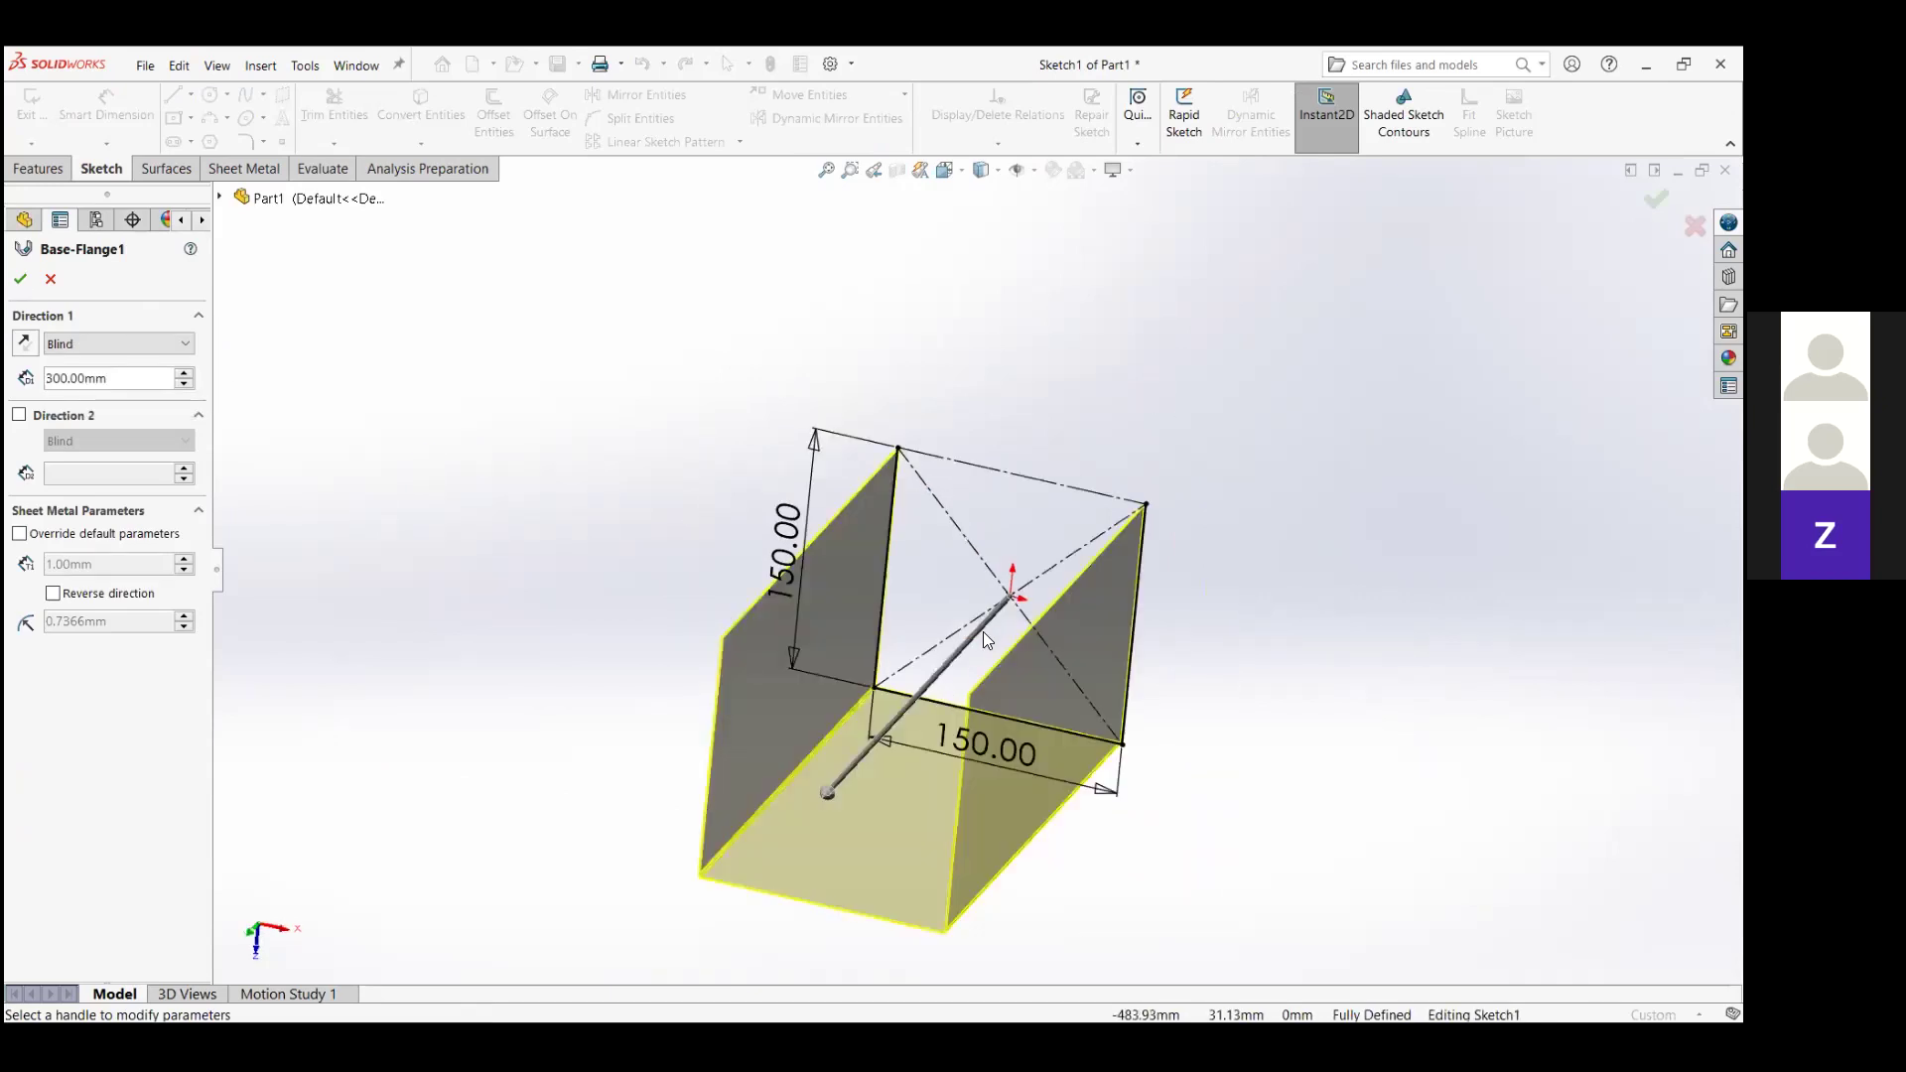
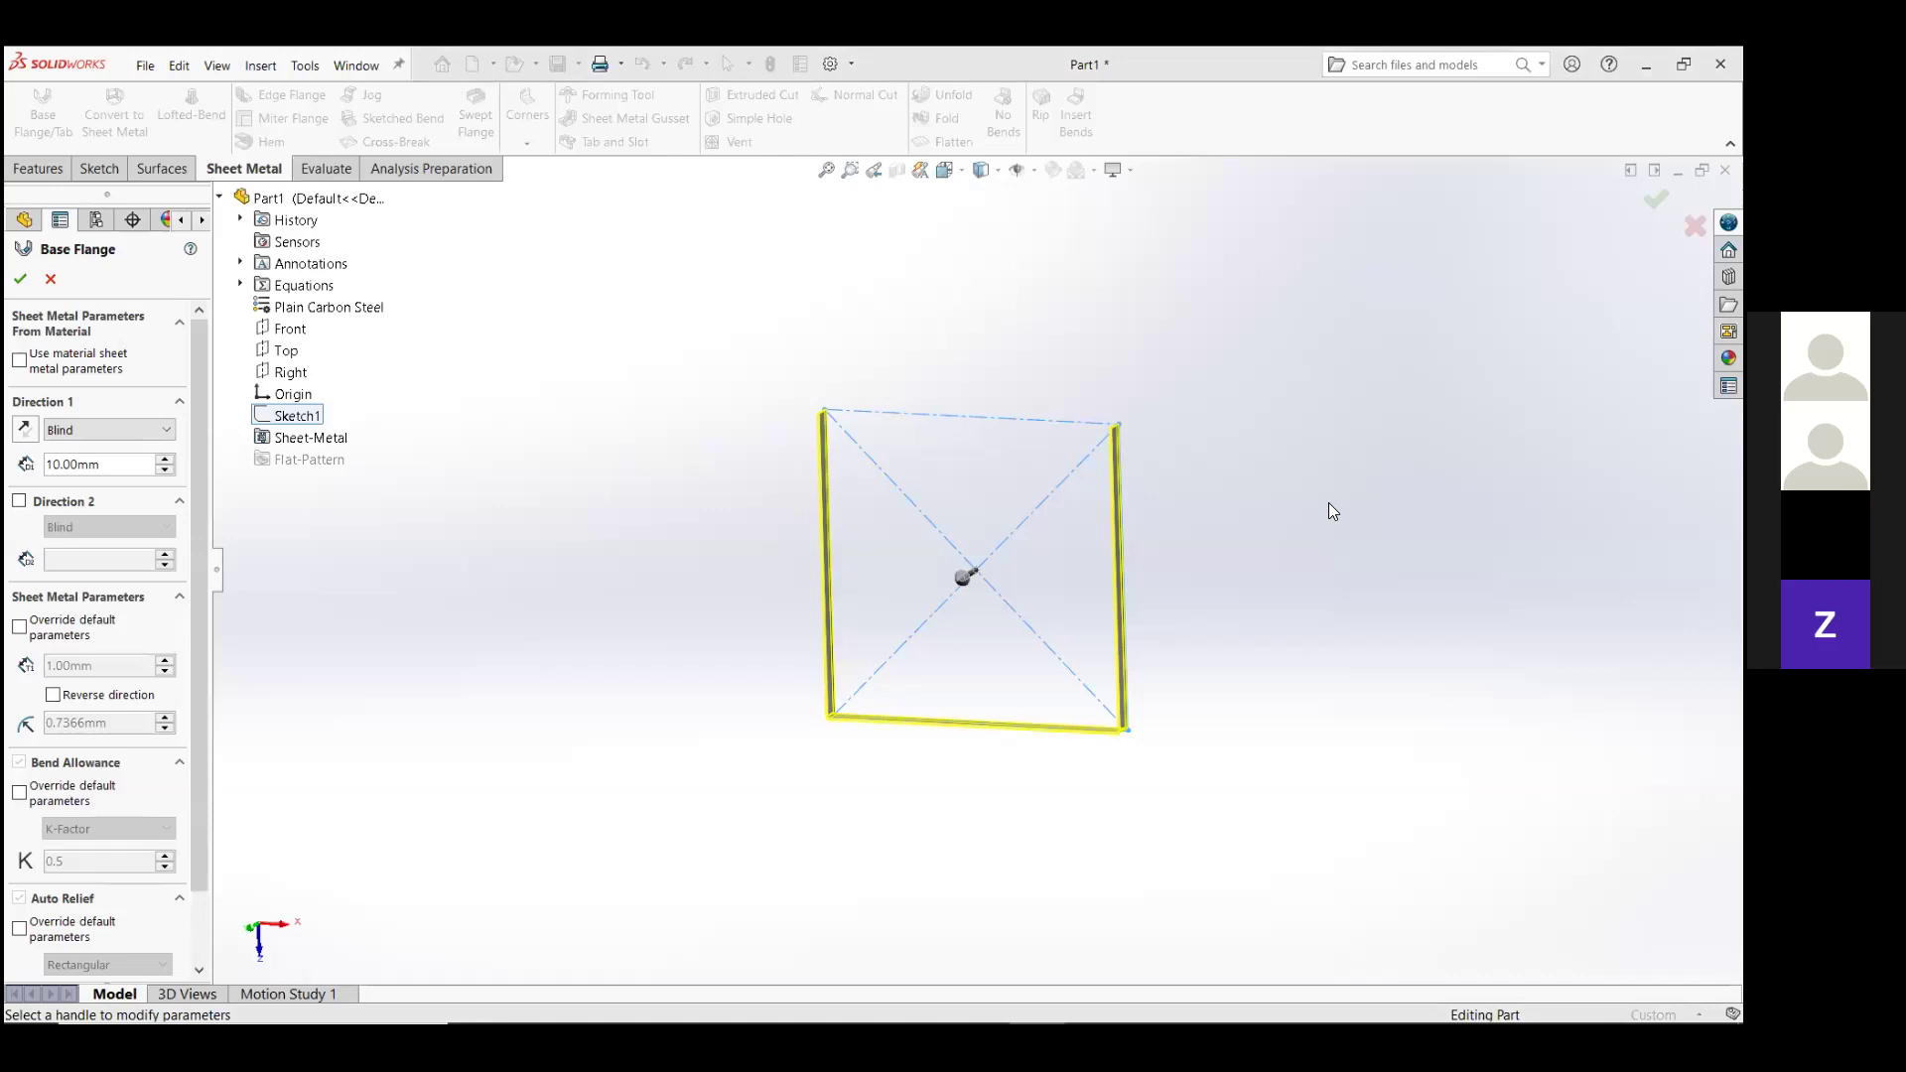
scroll(1281, 523, "down", 5)
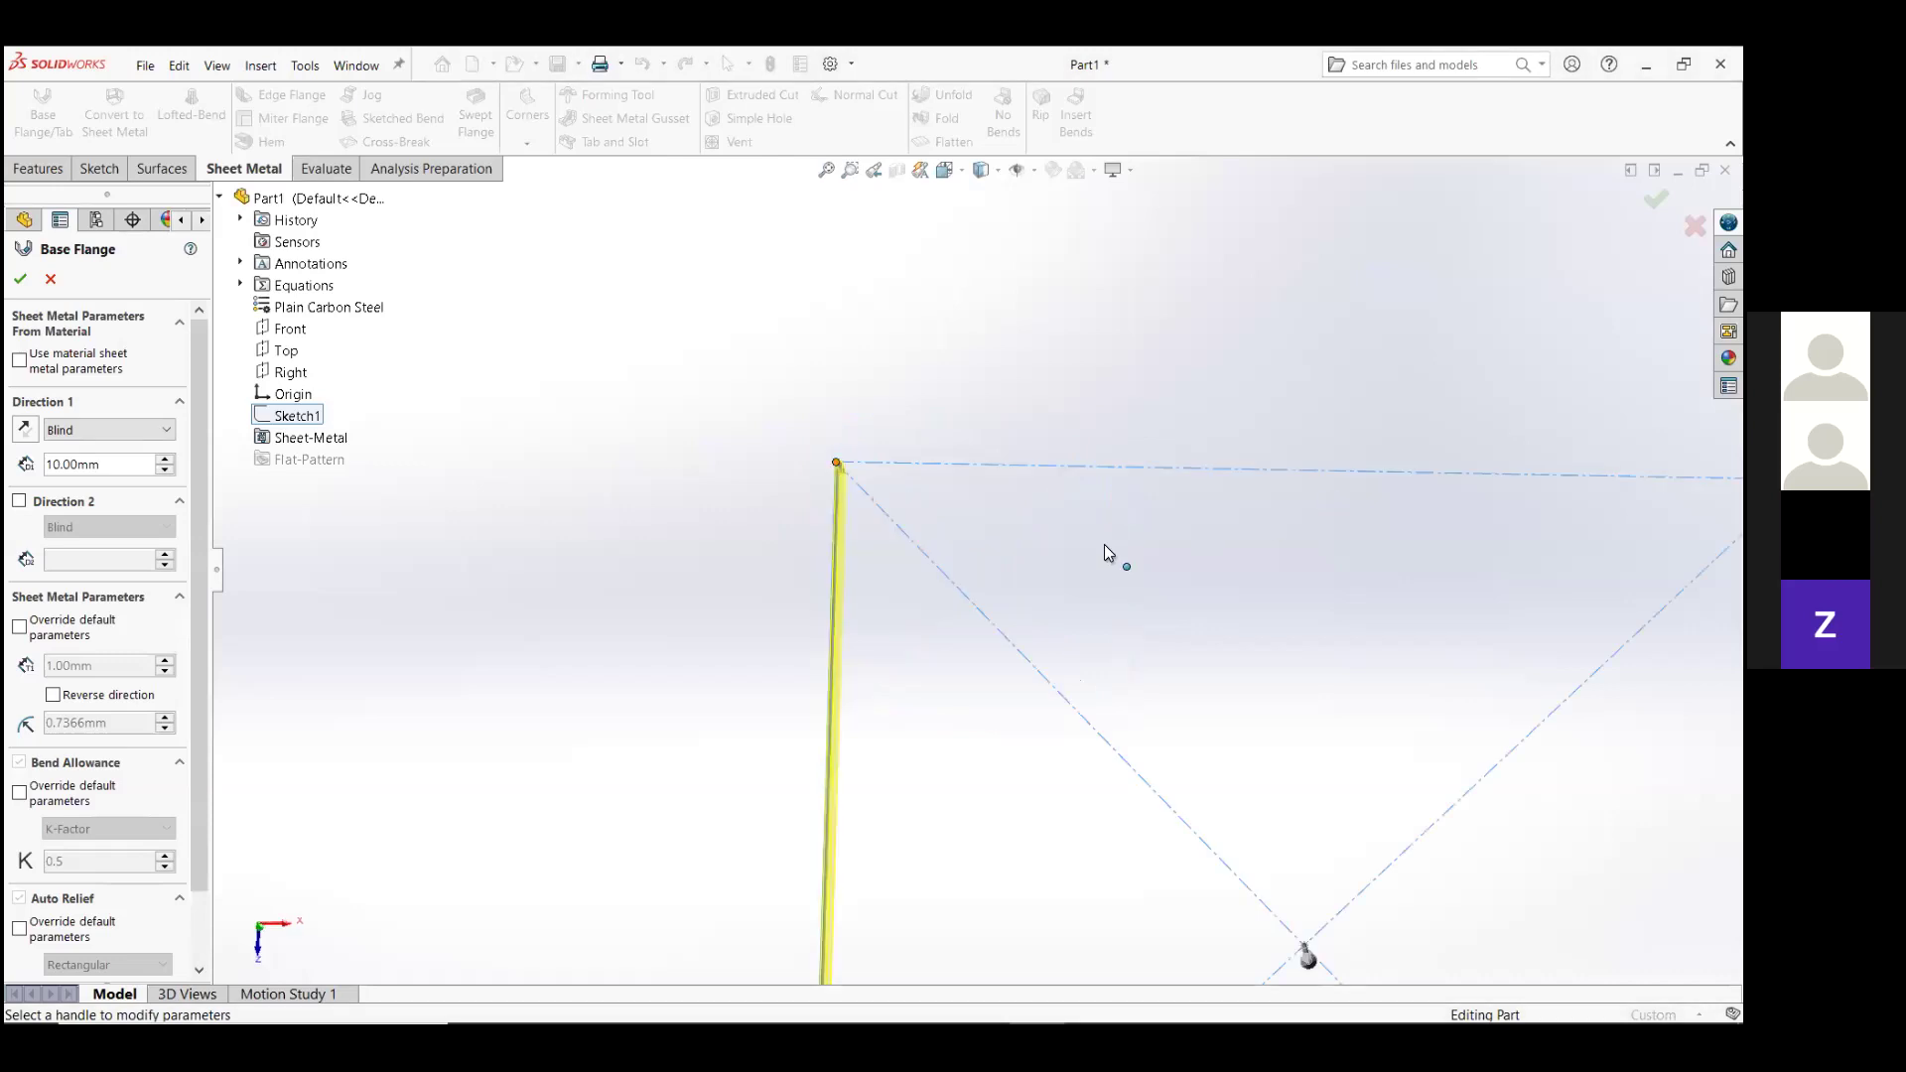
scroll(1053, 576, "up", 4)
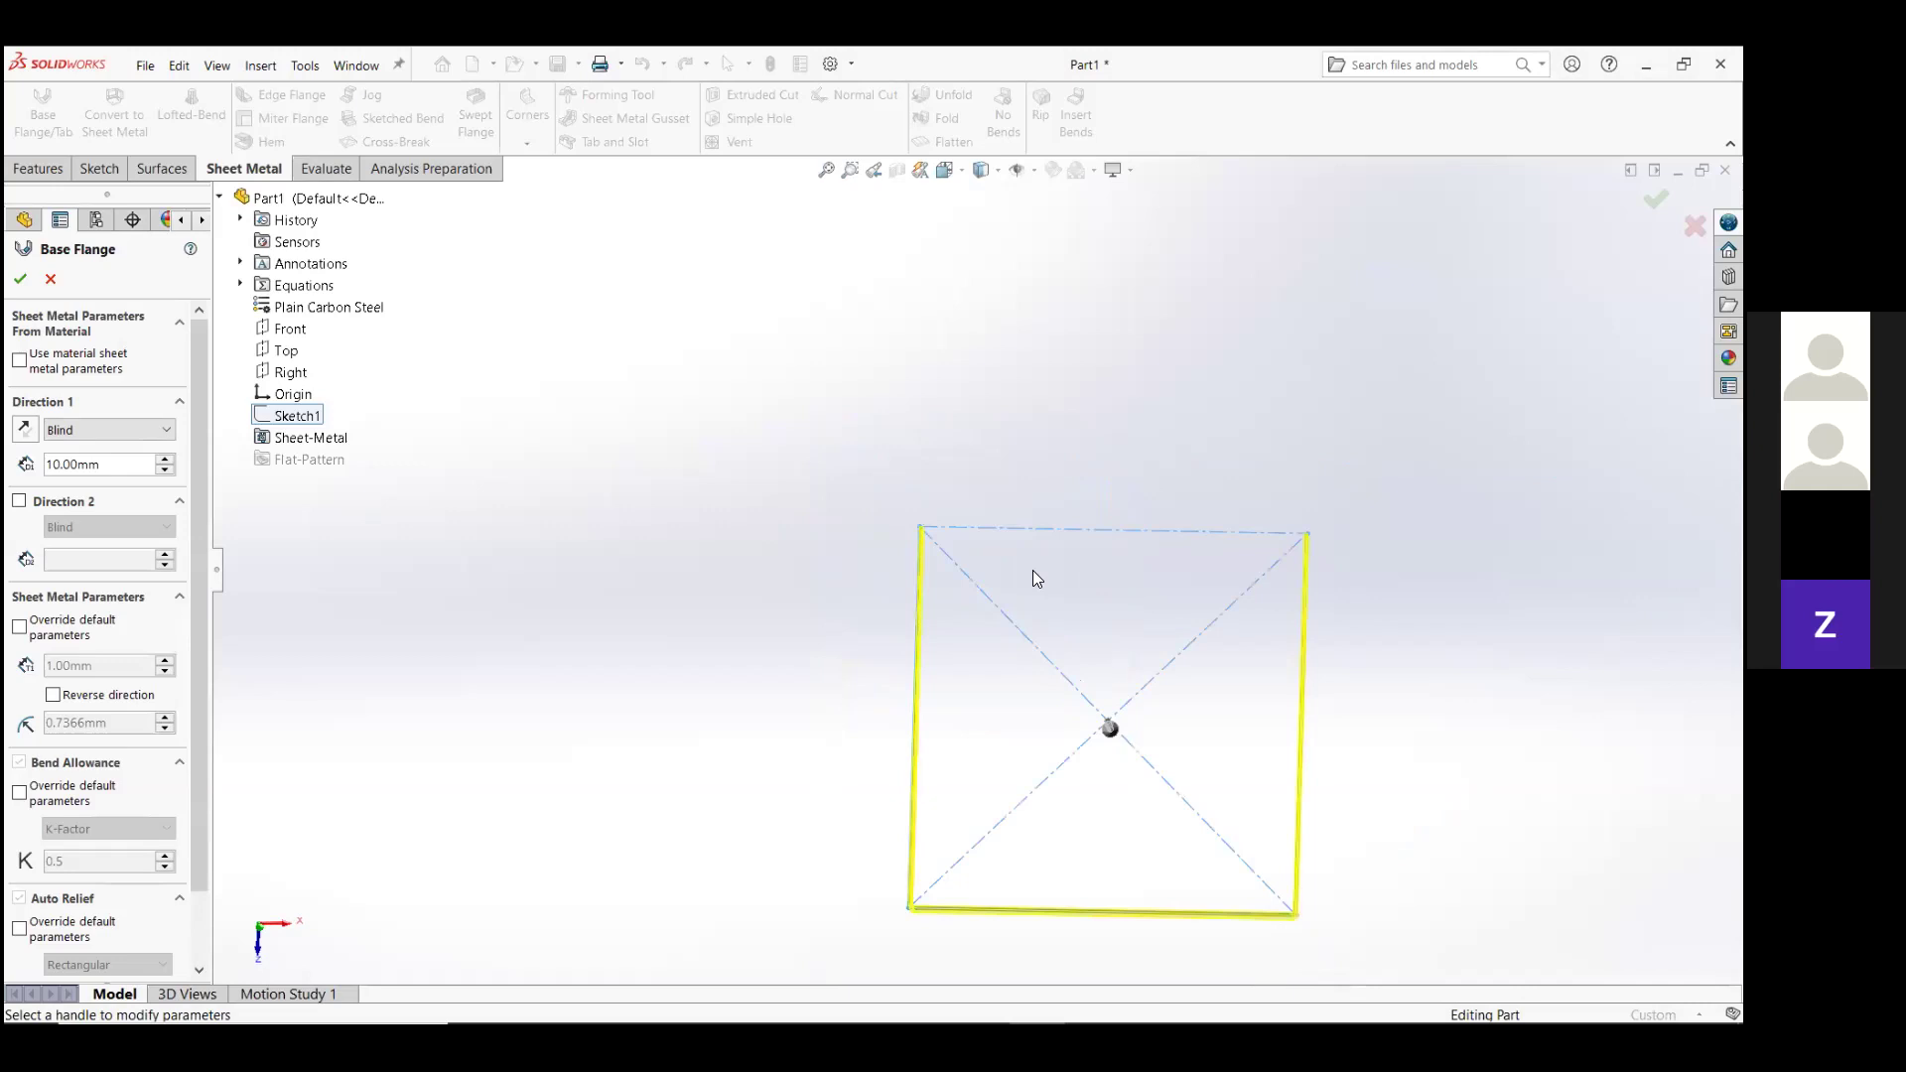
middle_click_drag(1032, 570, 1021, 574)
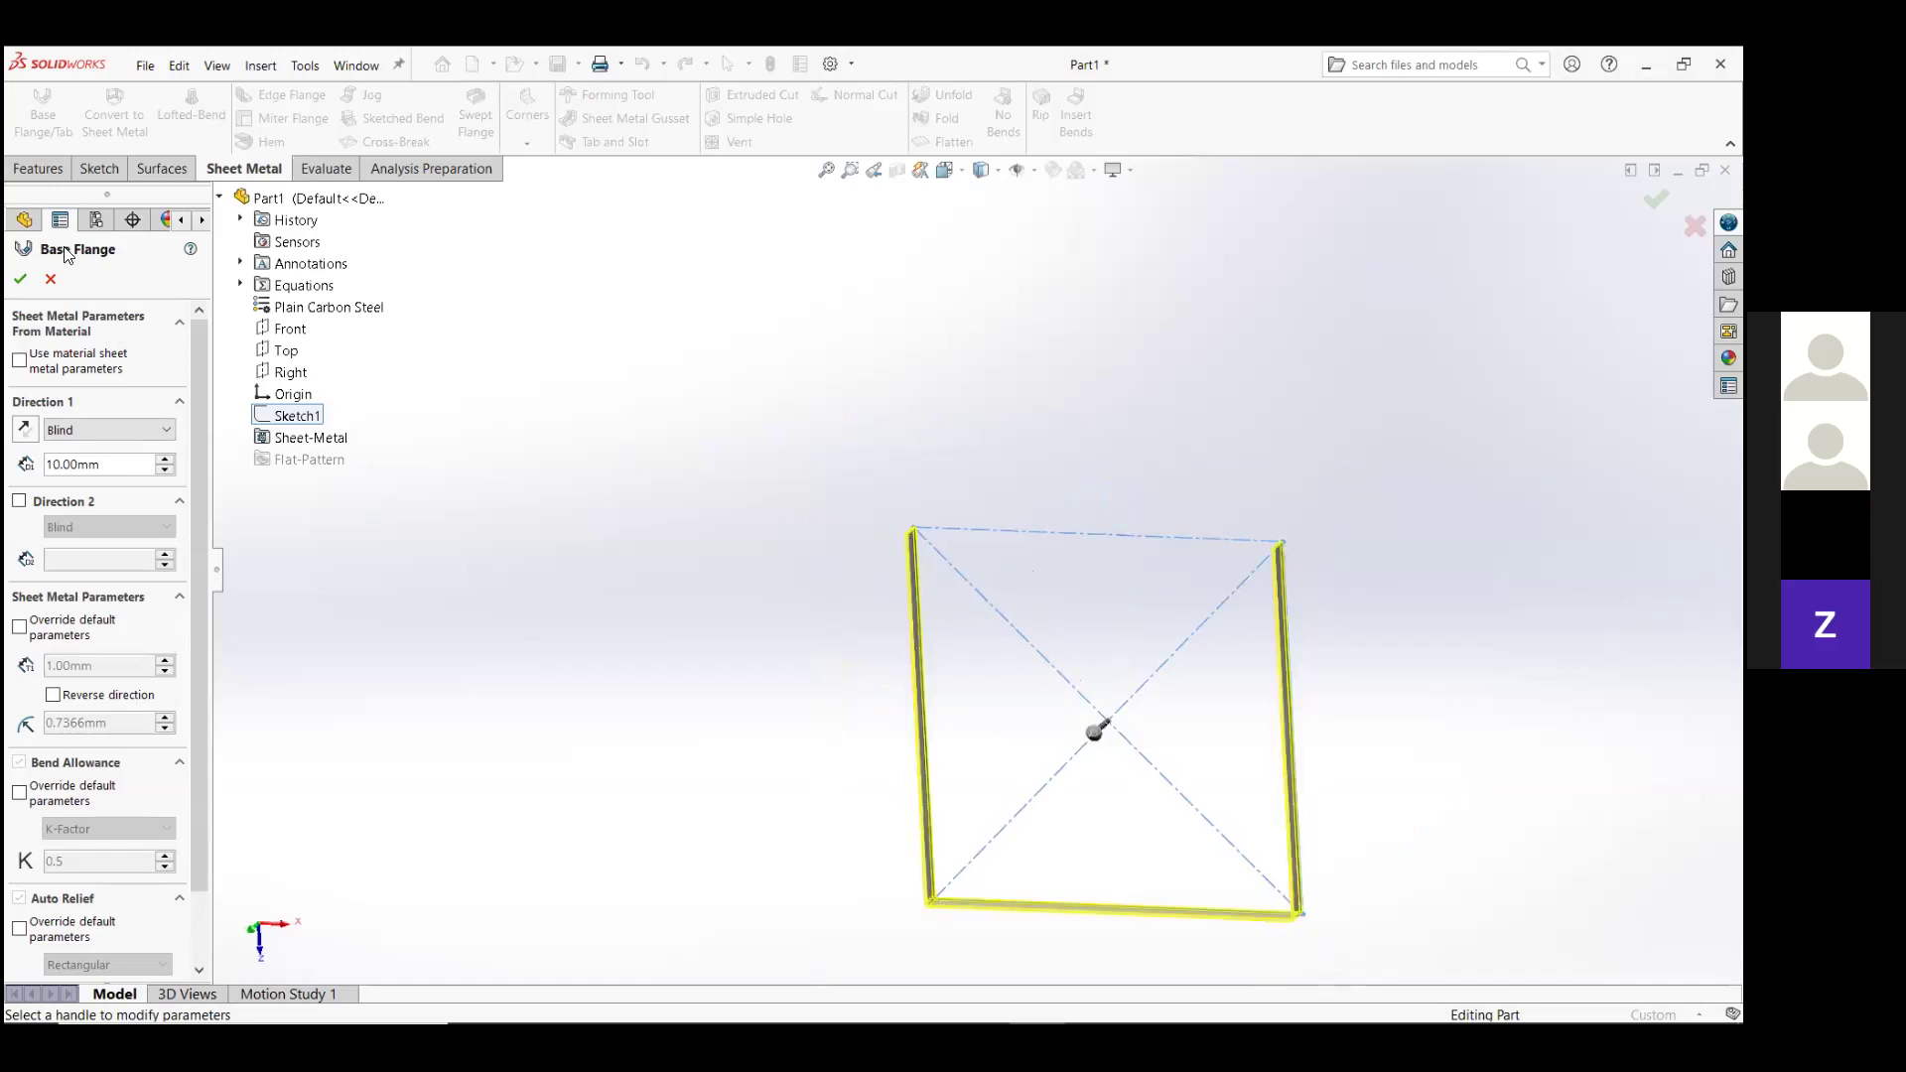
key("Escape")
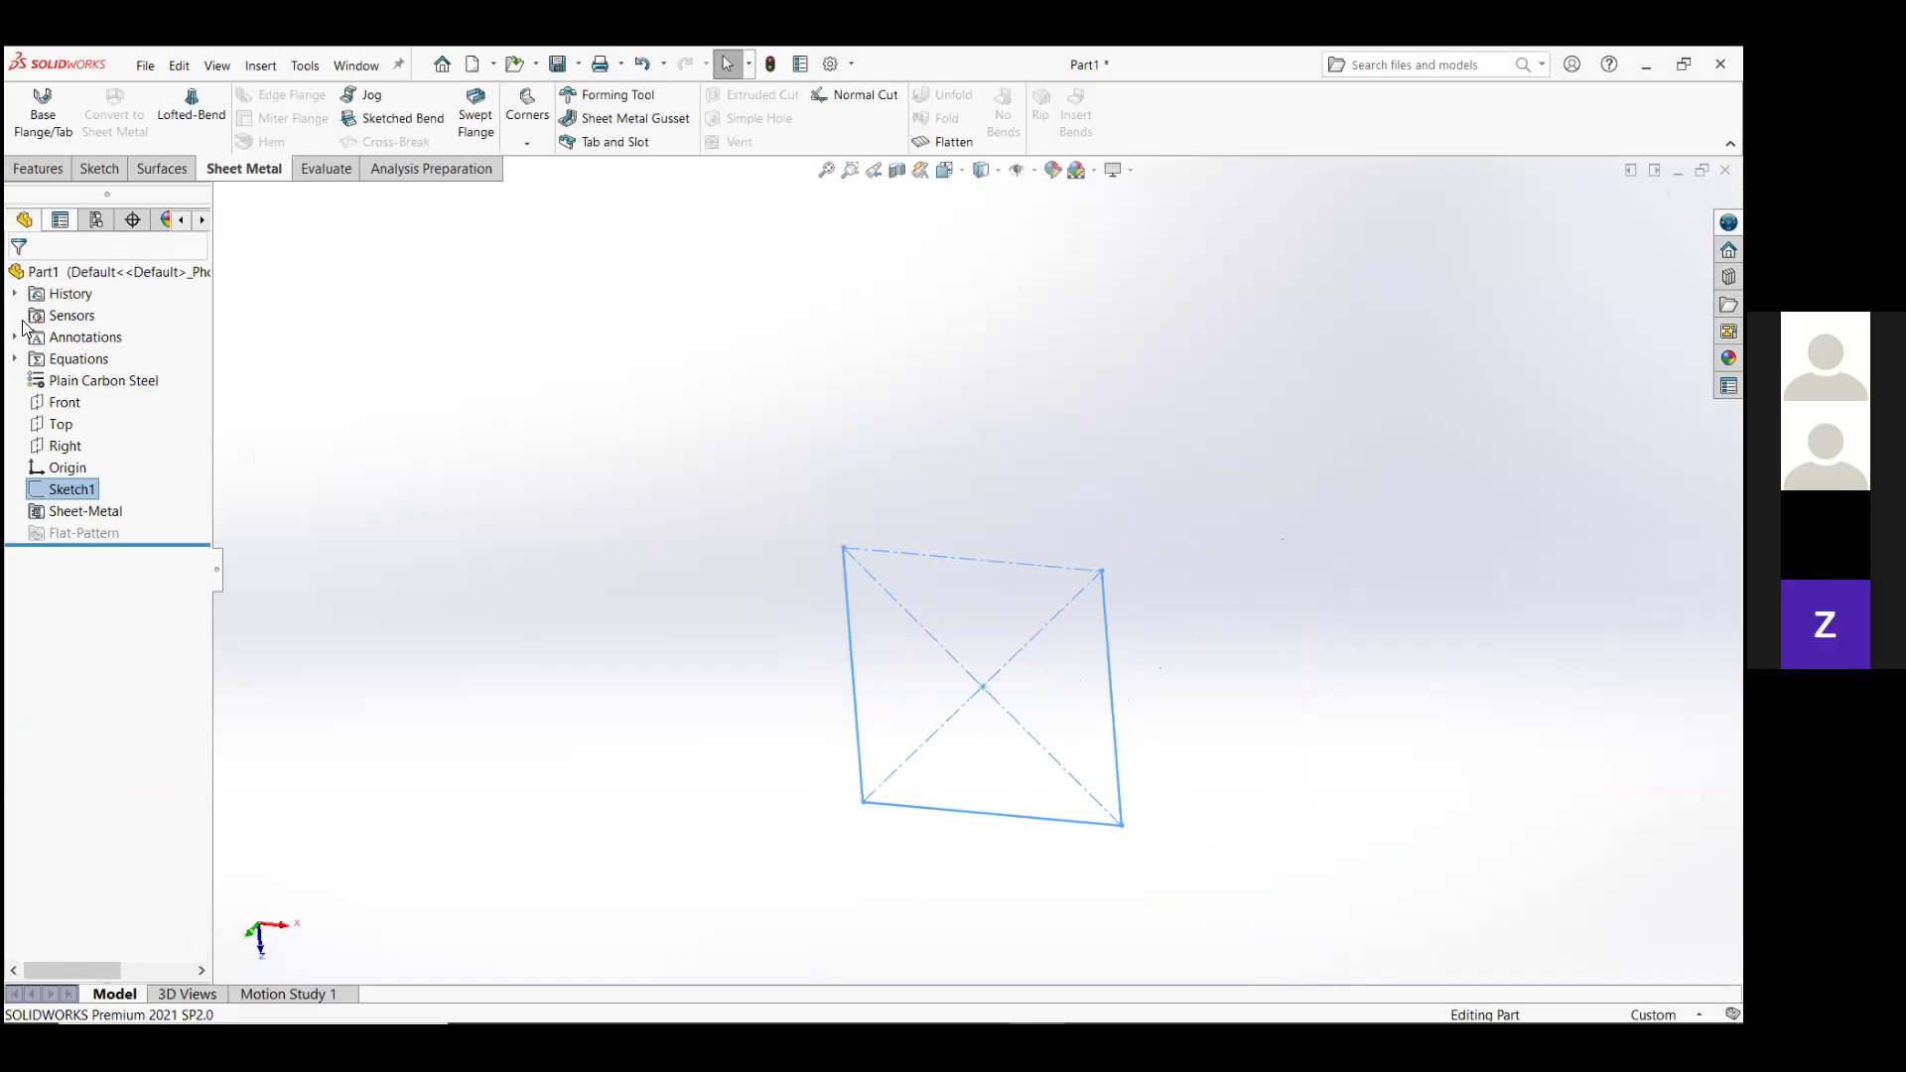
Create a blind base flange from the open U-shaped sketch to form a channel.
key("Return")
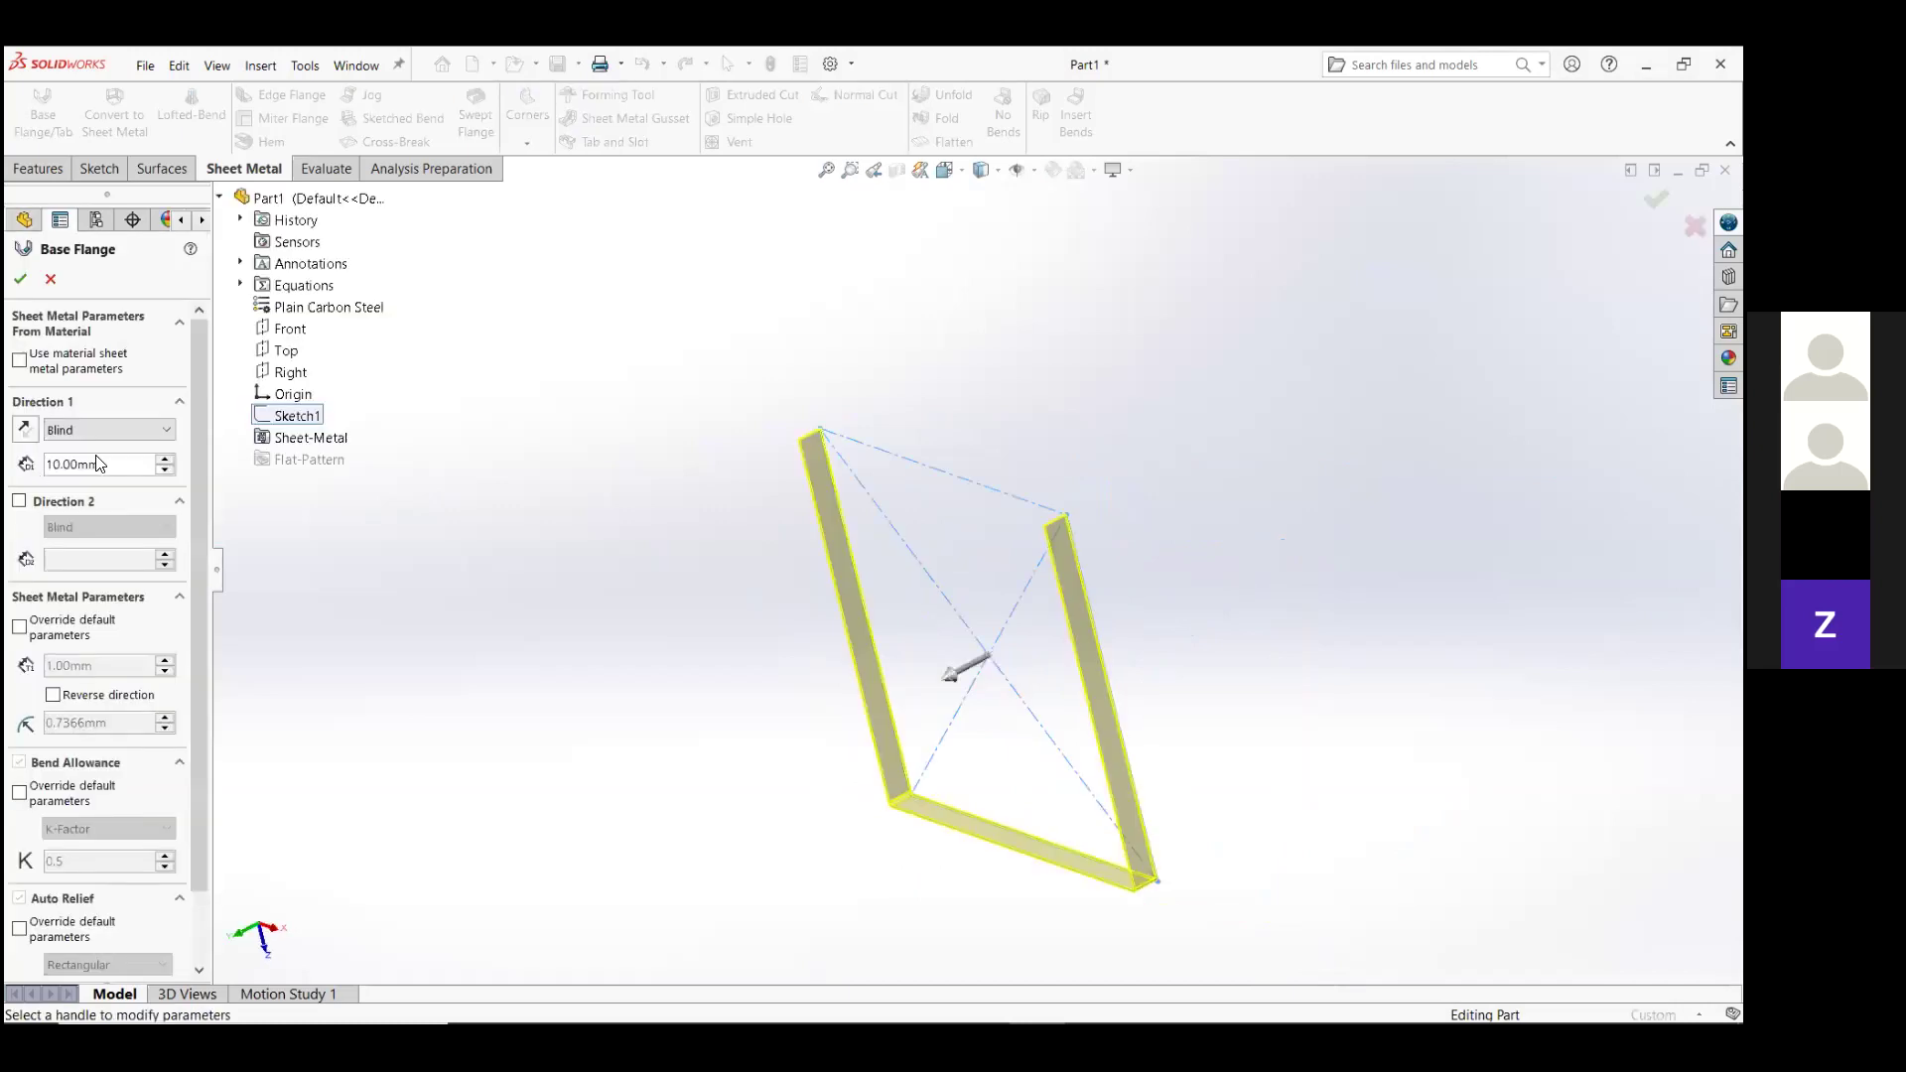
key("Return")
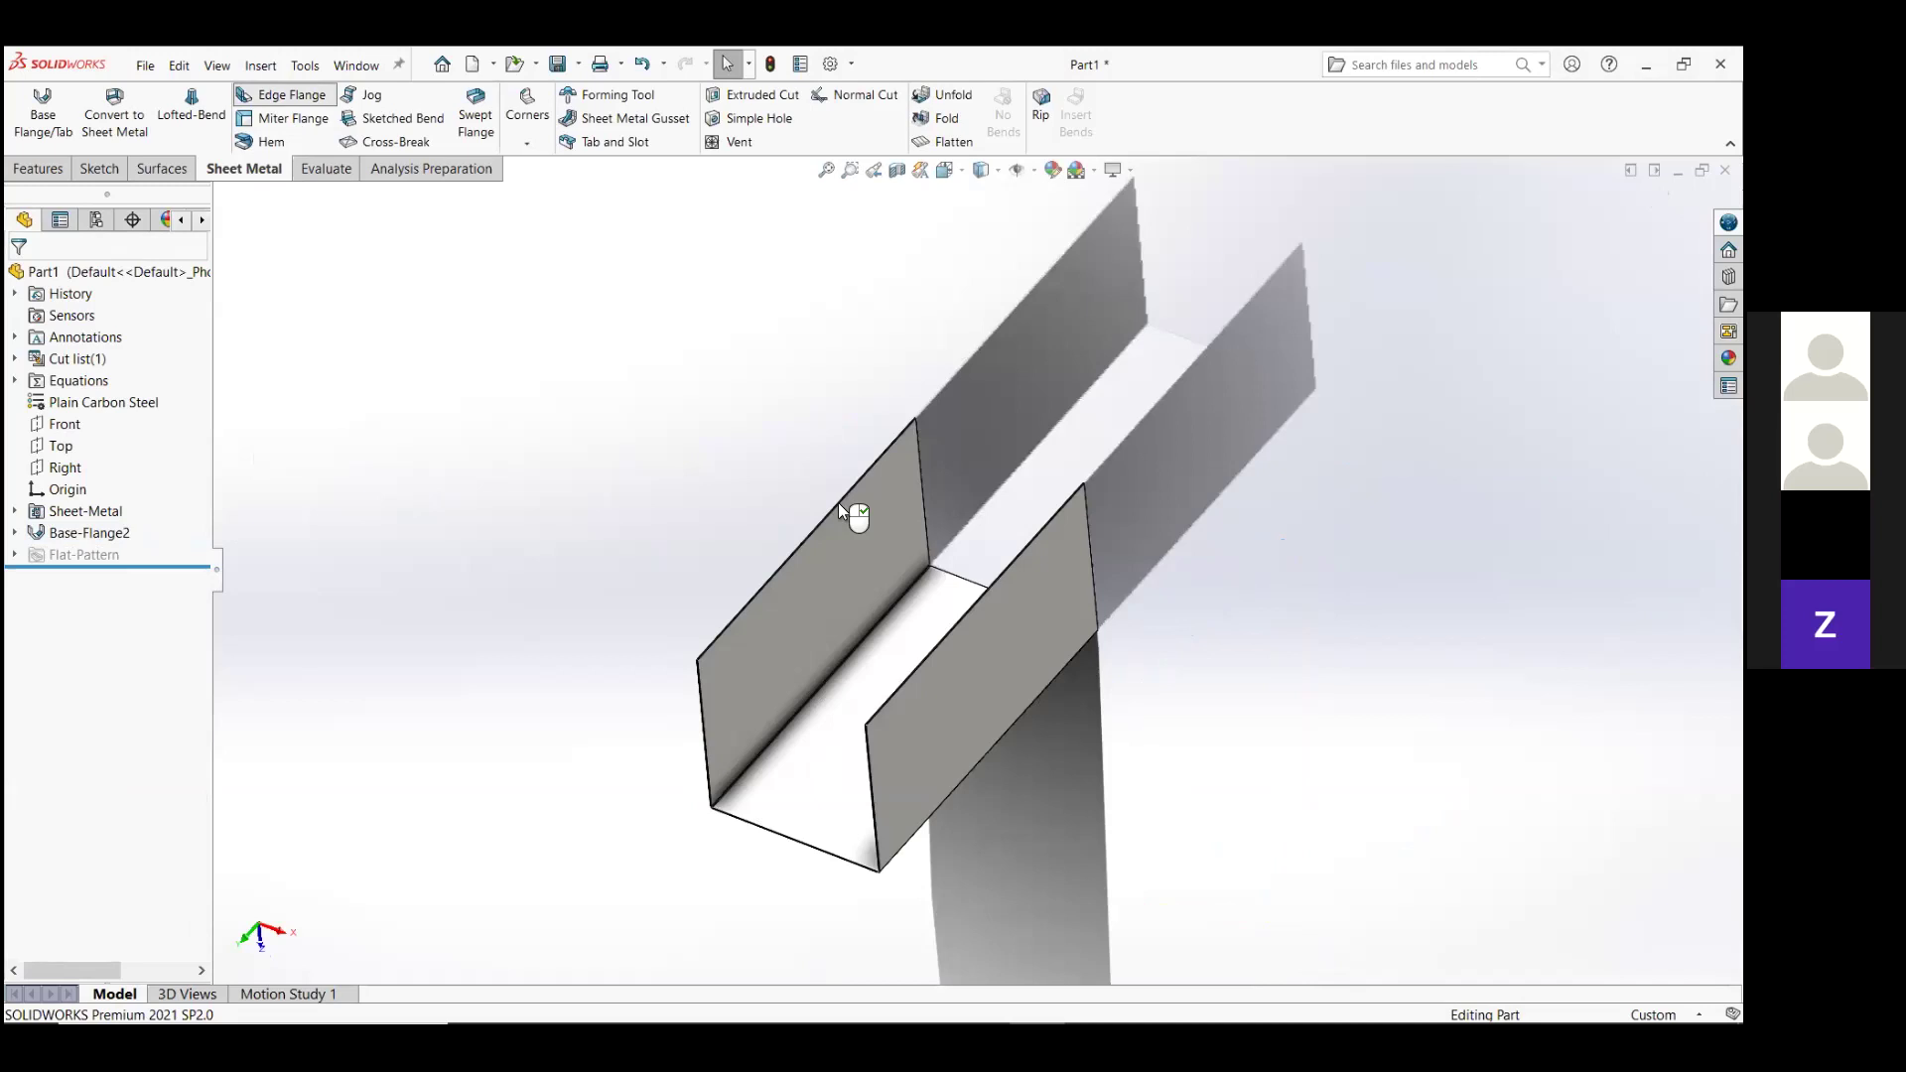
Add 90-degree edge flanges in the Material Inside position to both end edges of the channel floor, with the length set Up To Vertex.
left_click(963, 434)
scroll(963, 434, "down", 10)
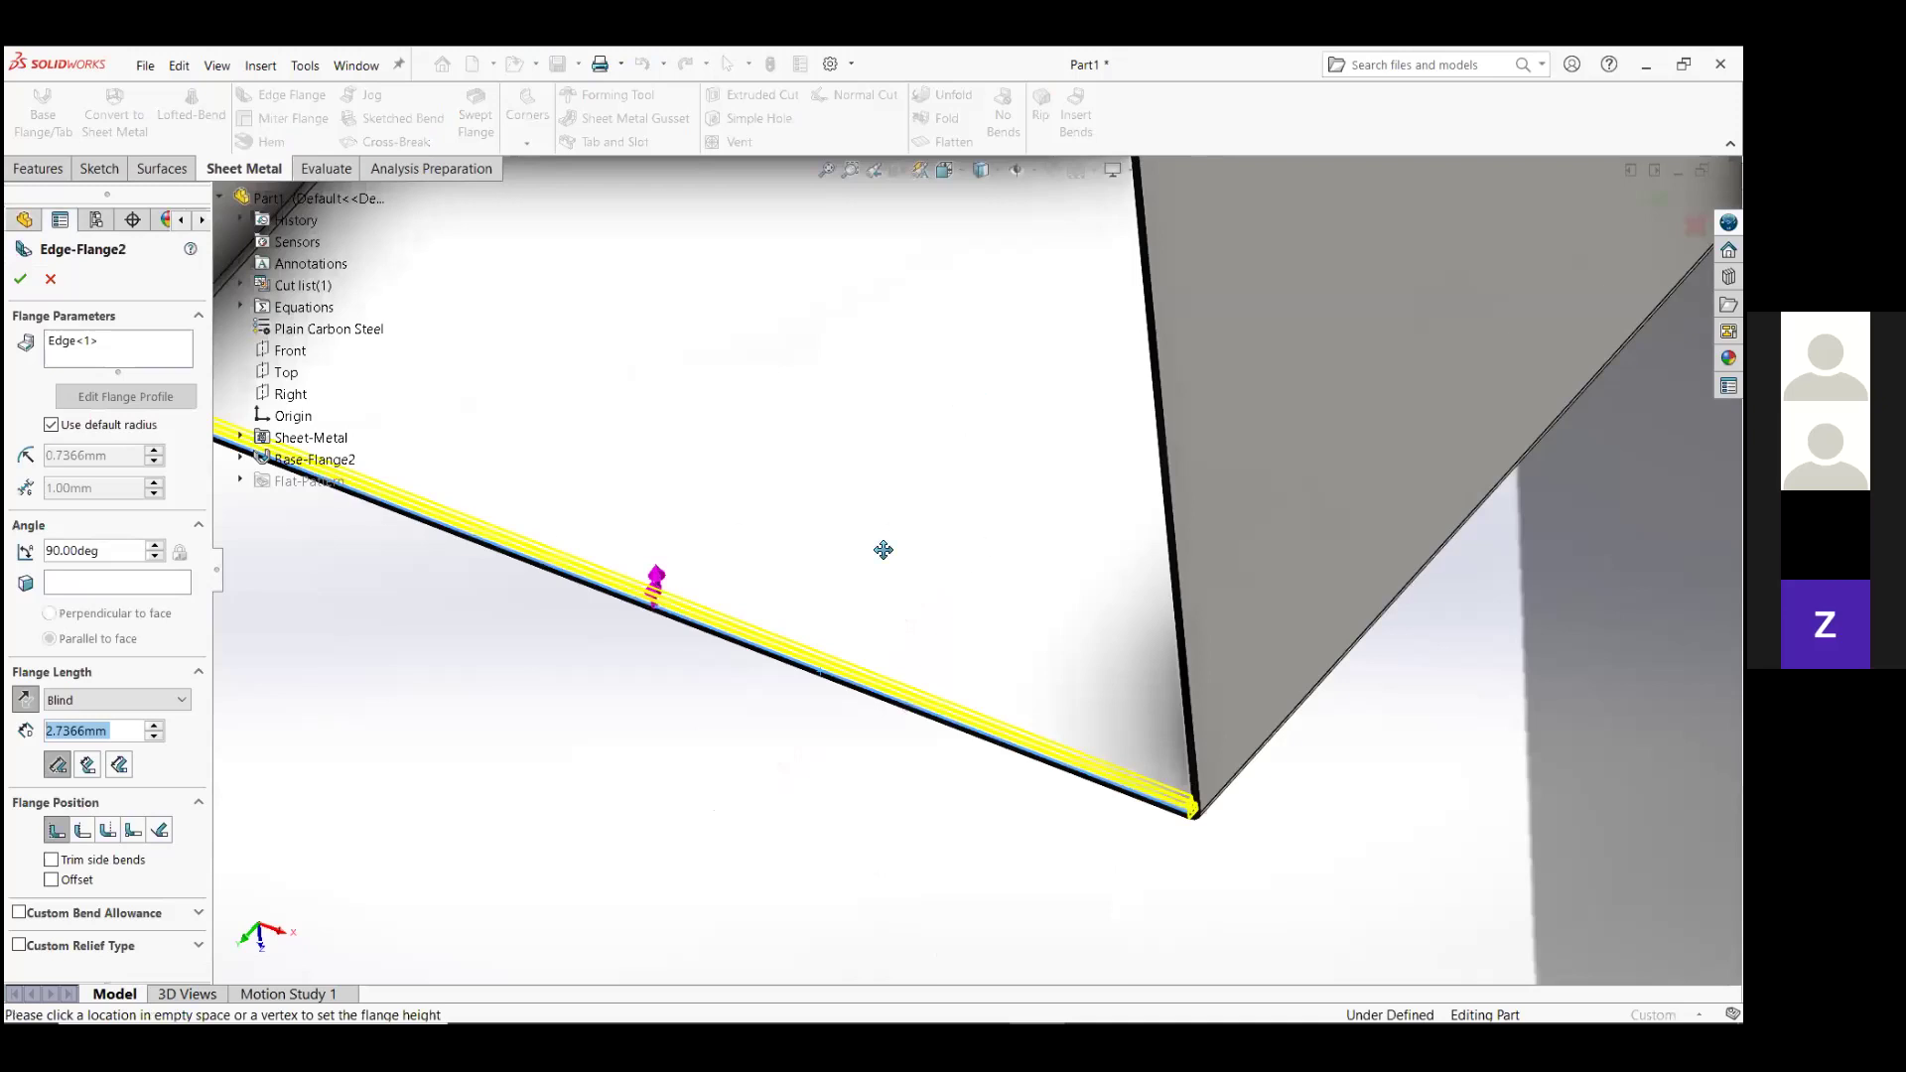
type("16")
key("Return")
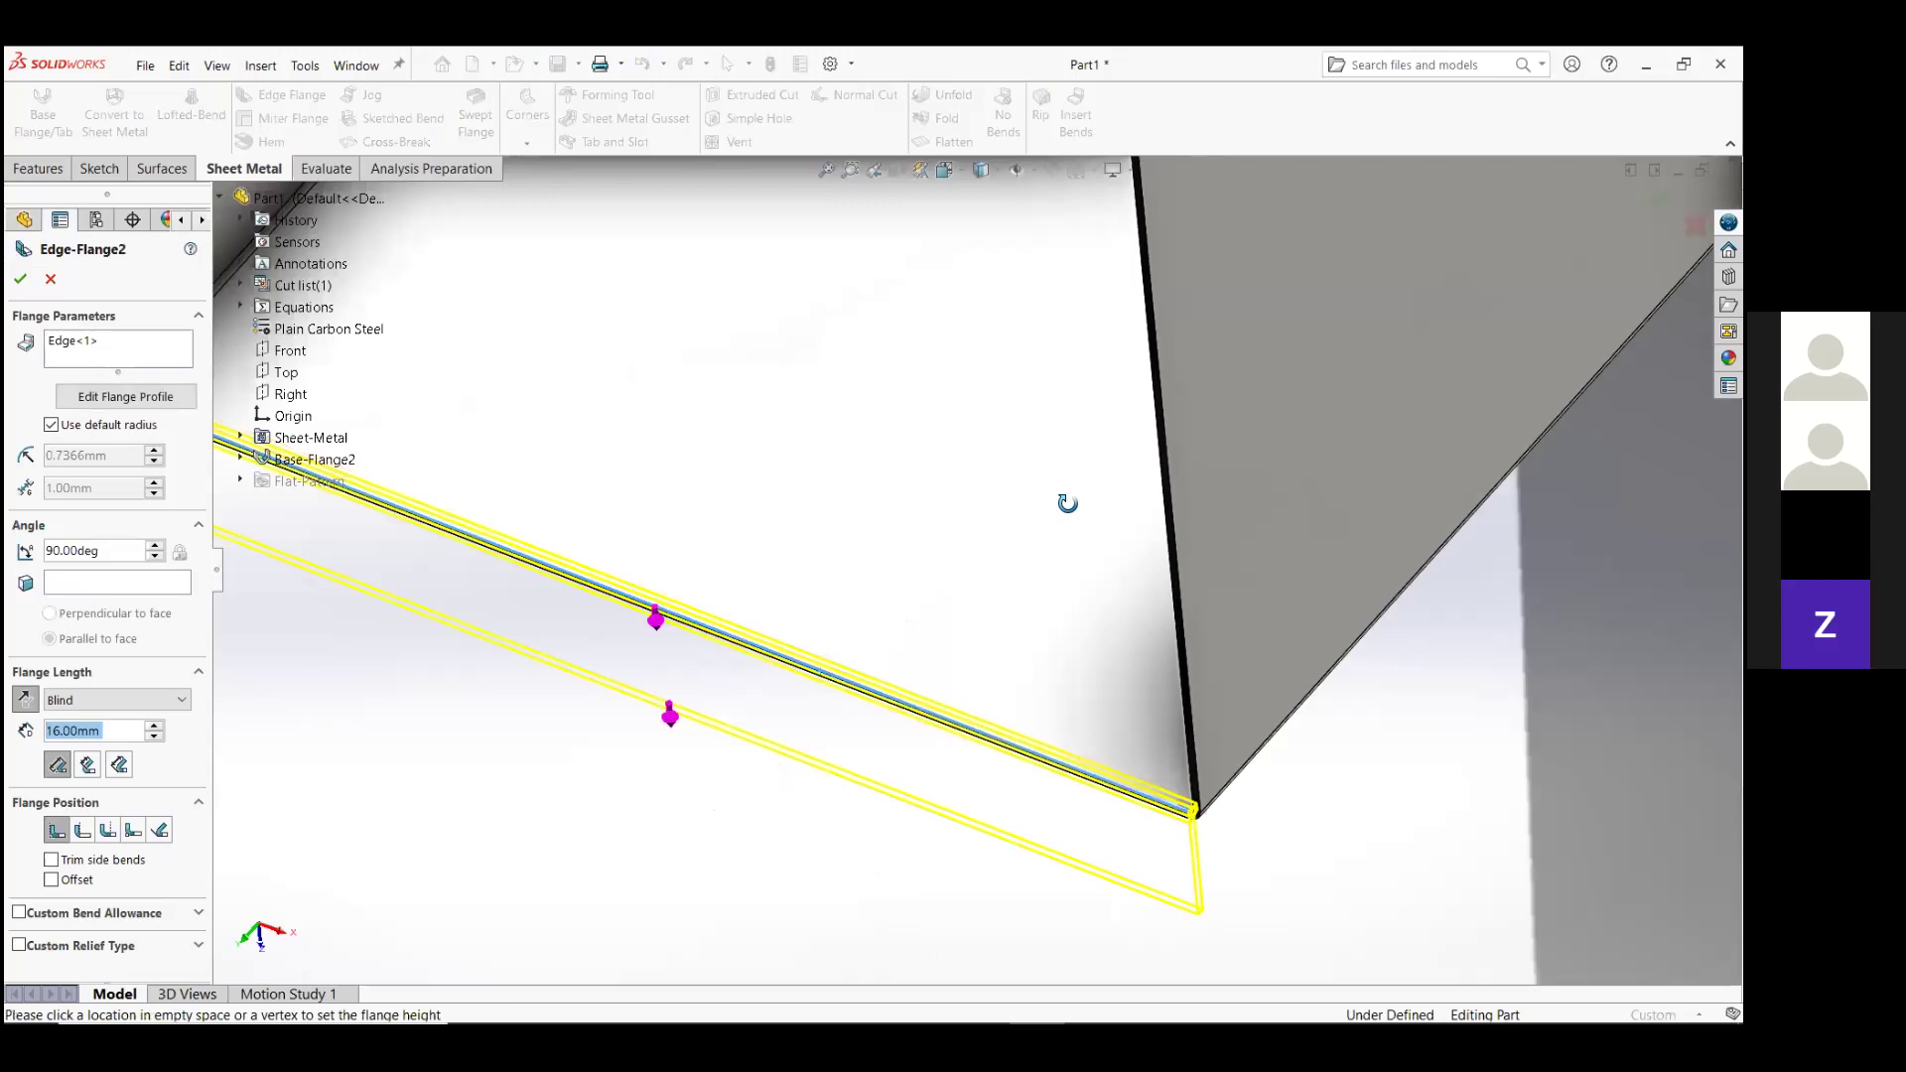
scroll(1067, 503, "up", 5)
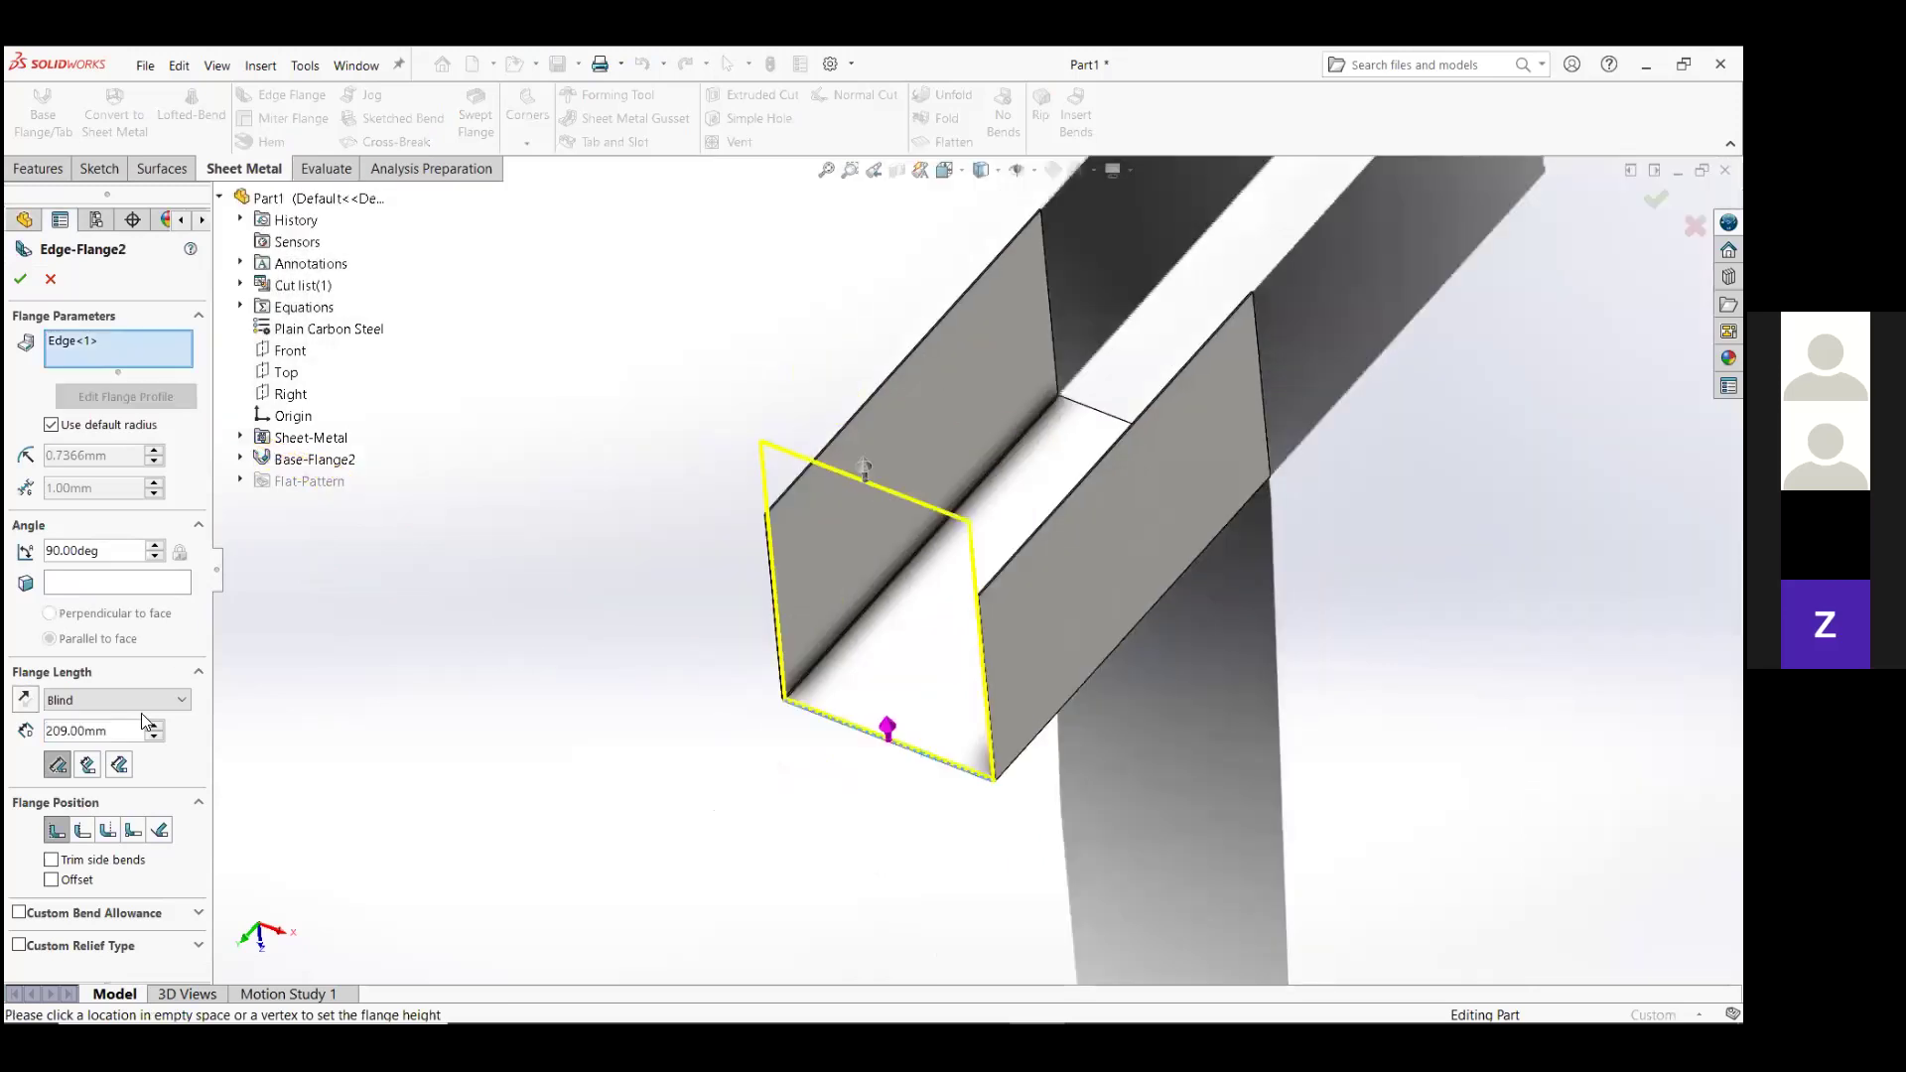
left_click(119, 700)
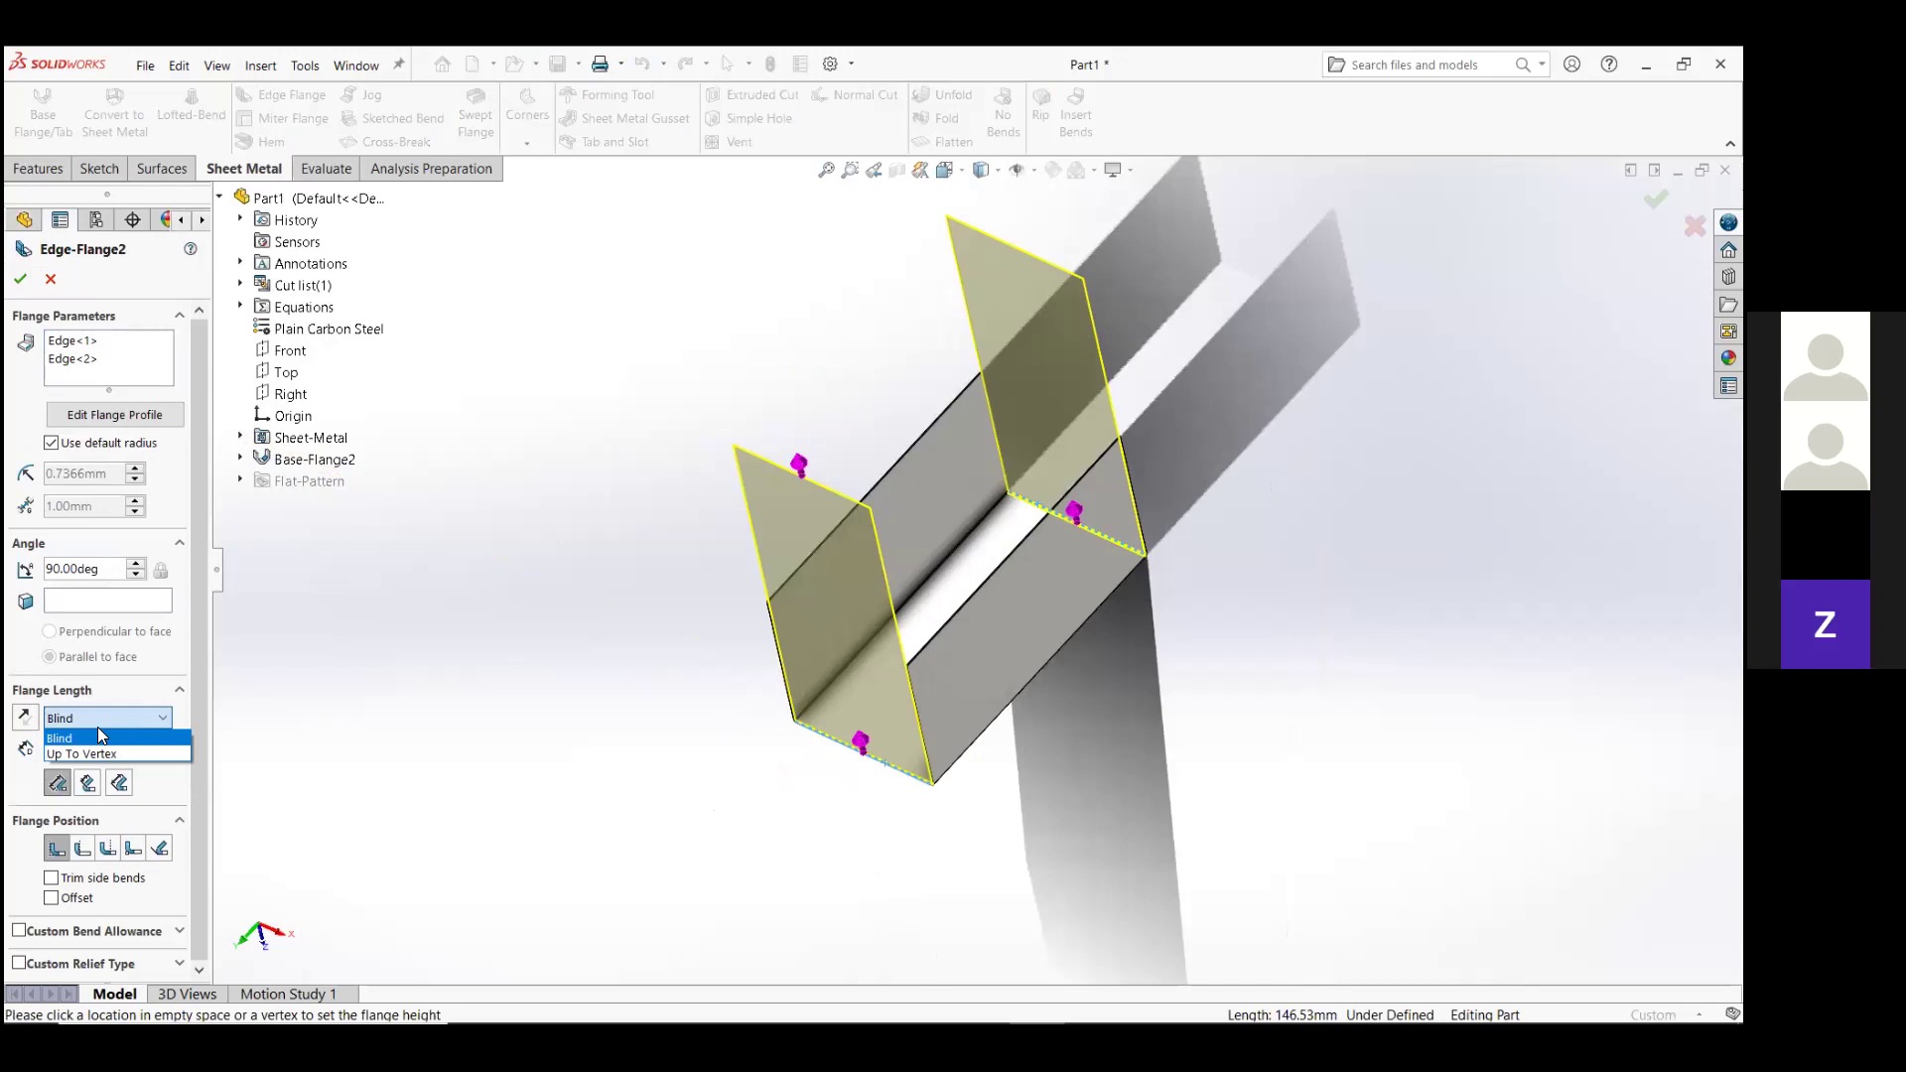
left_click(84, 753)
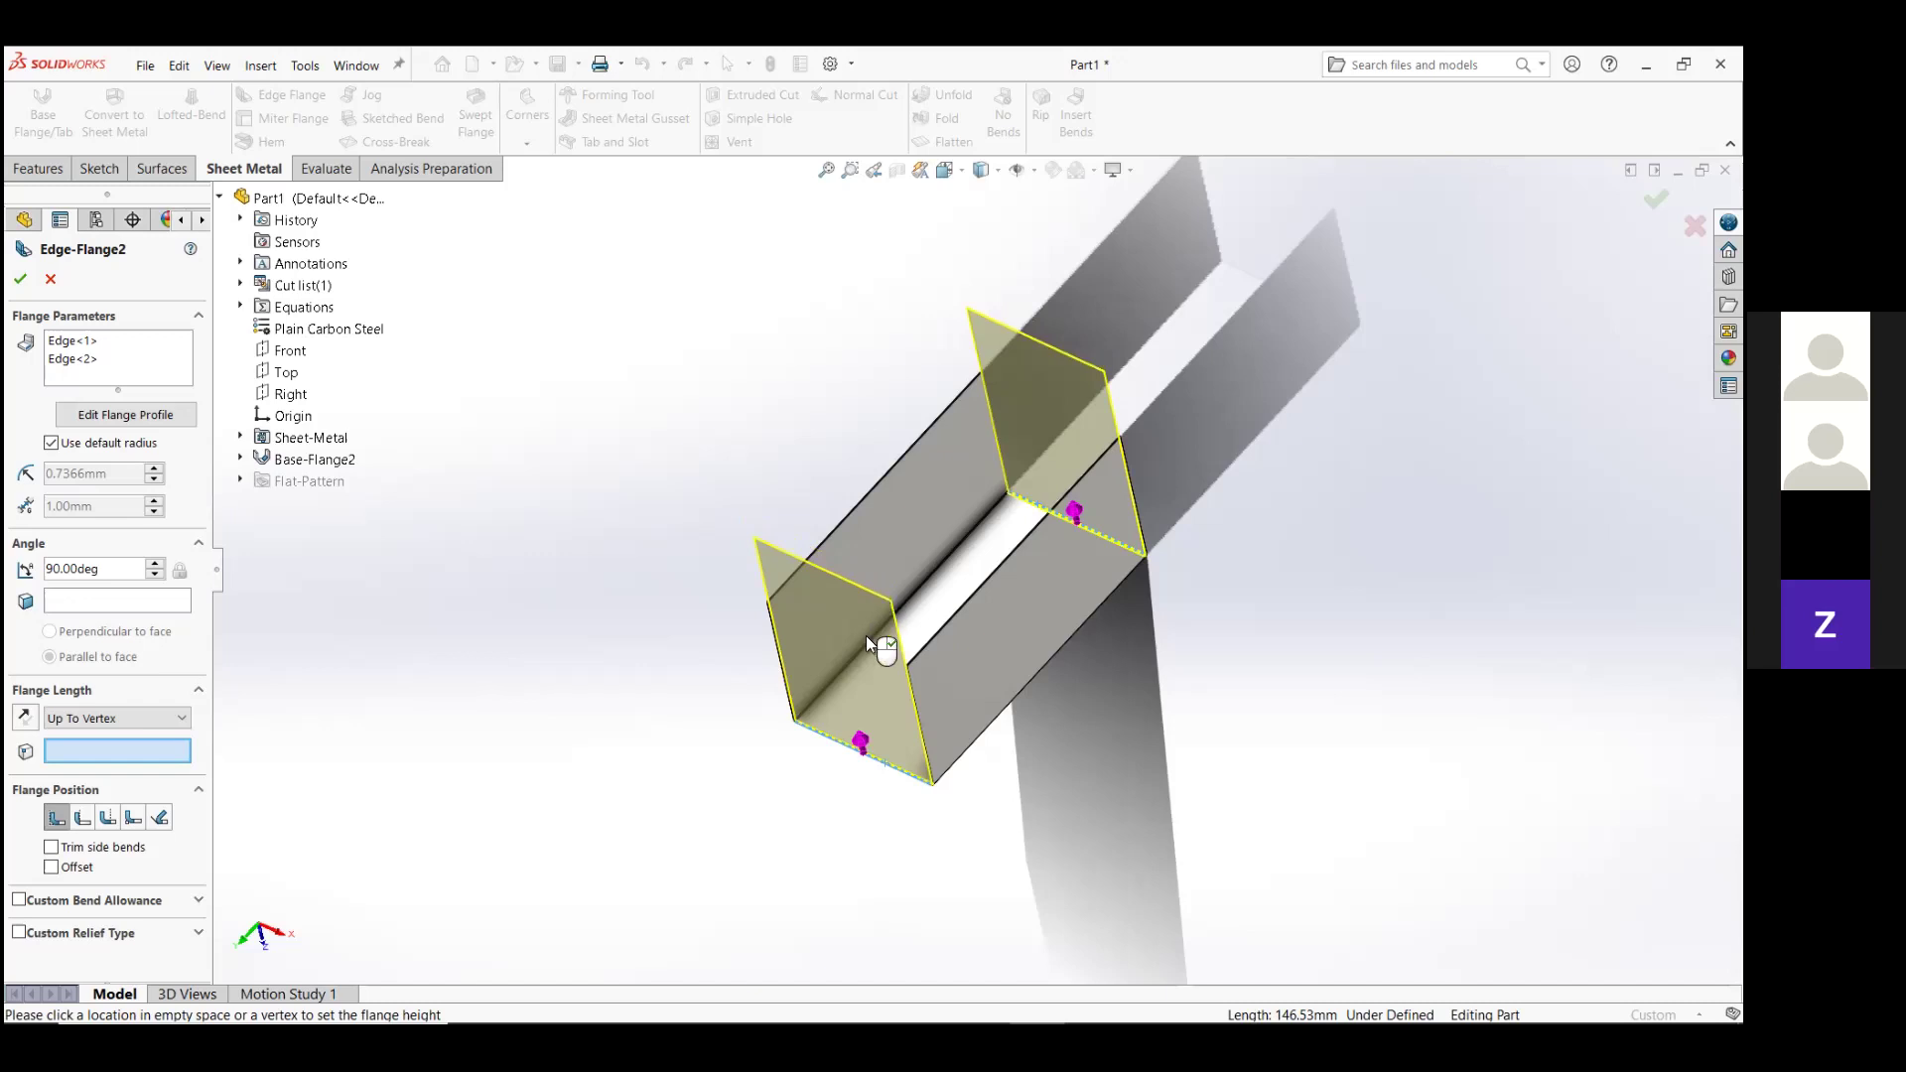
scroll(866, 635, "down", 5)
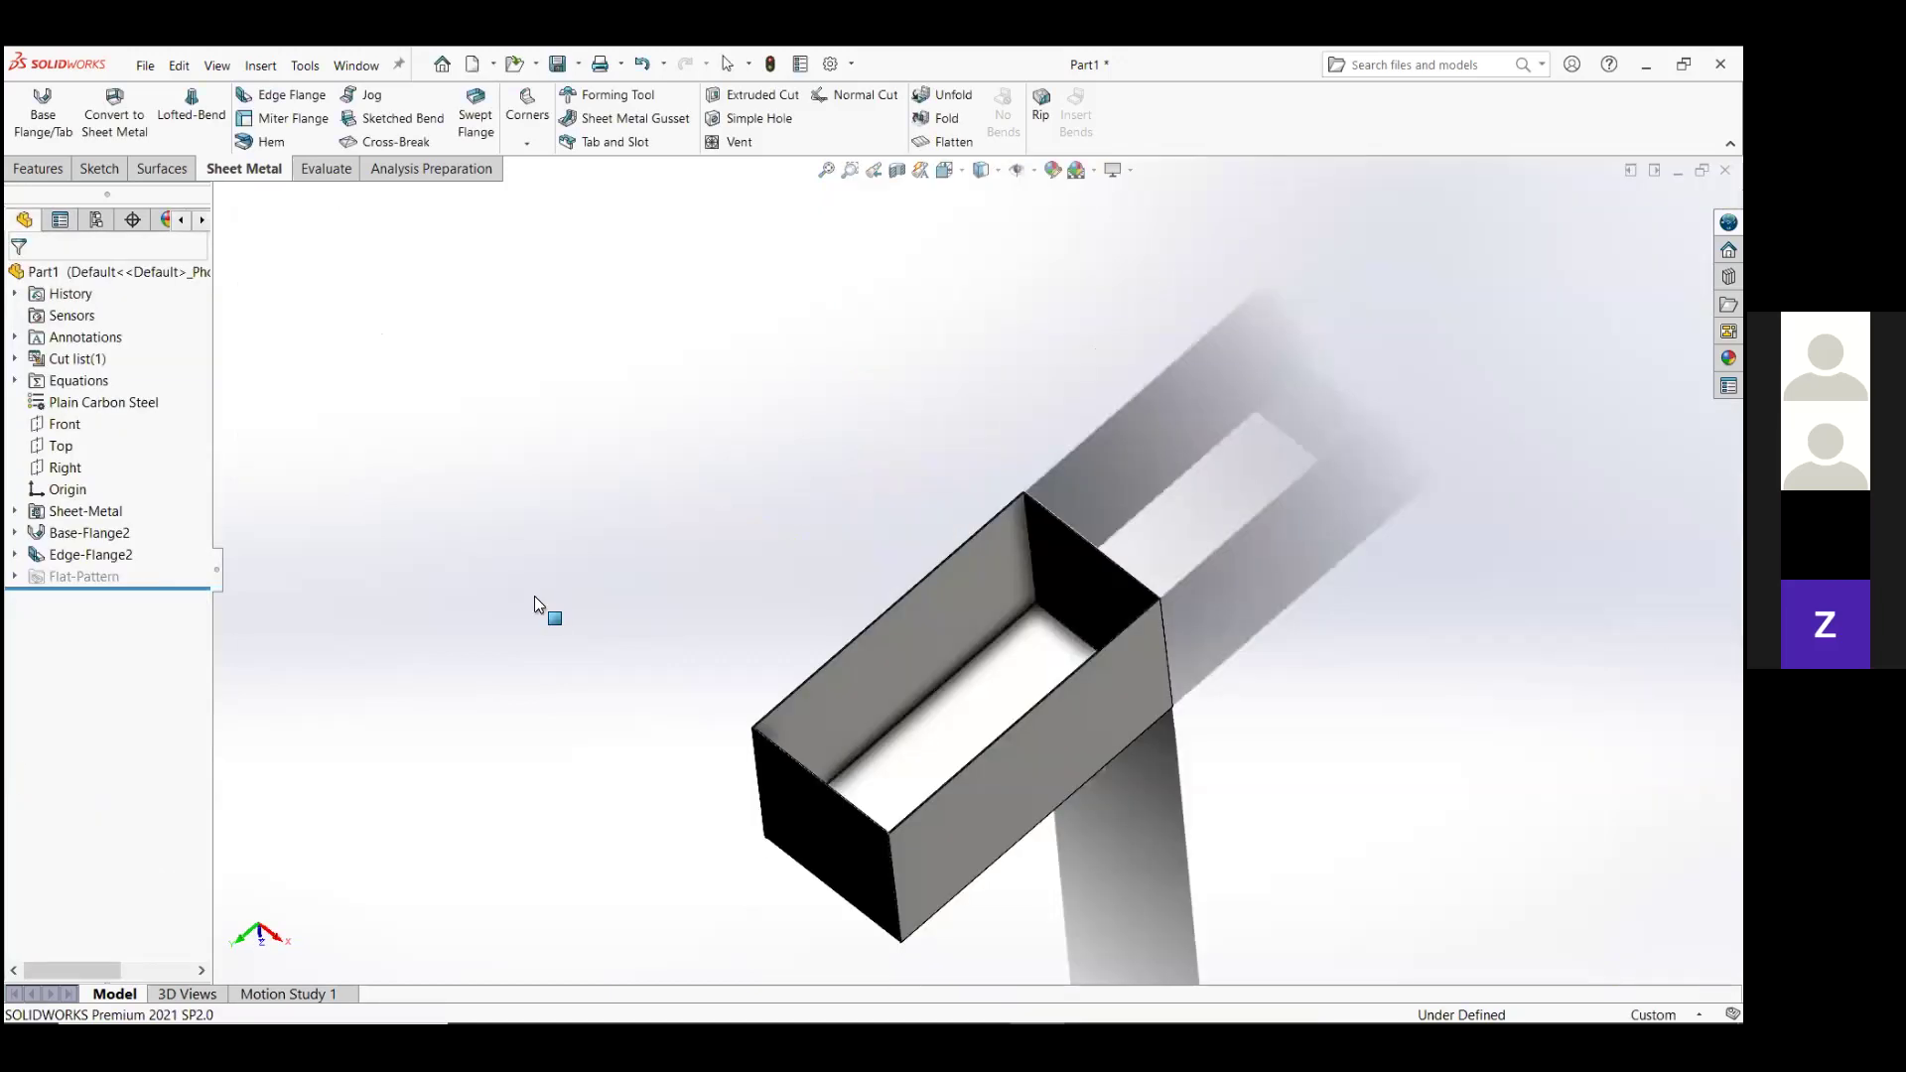
Start a sketch on the box's front end wall and draw a corner rectangle from the wall's upper-left corner.
scroll(534, 596, "down", 2)
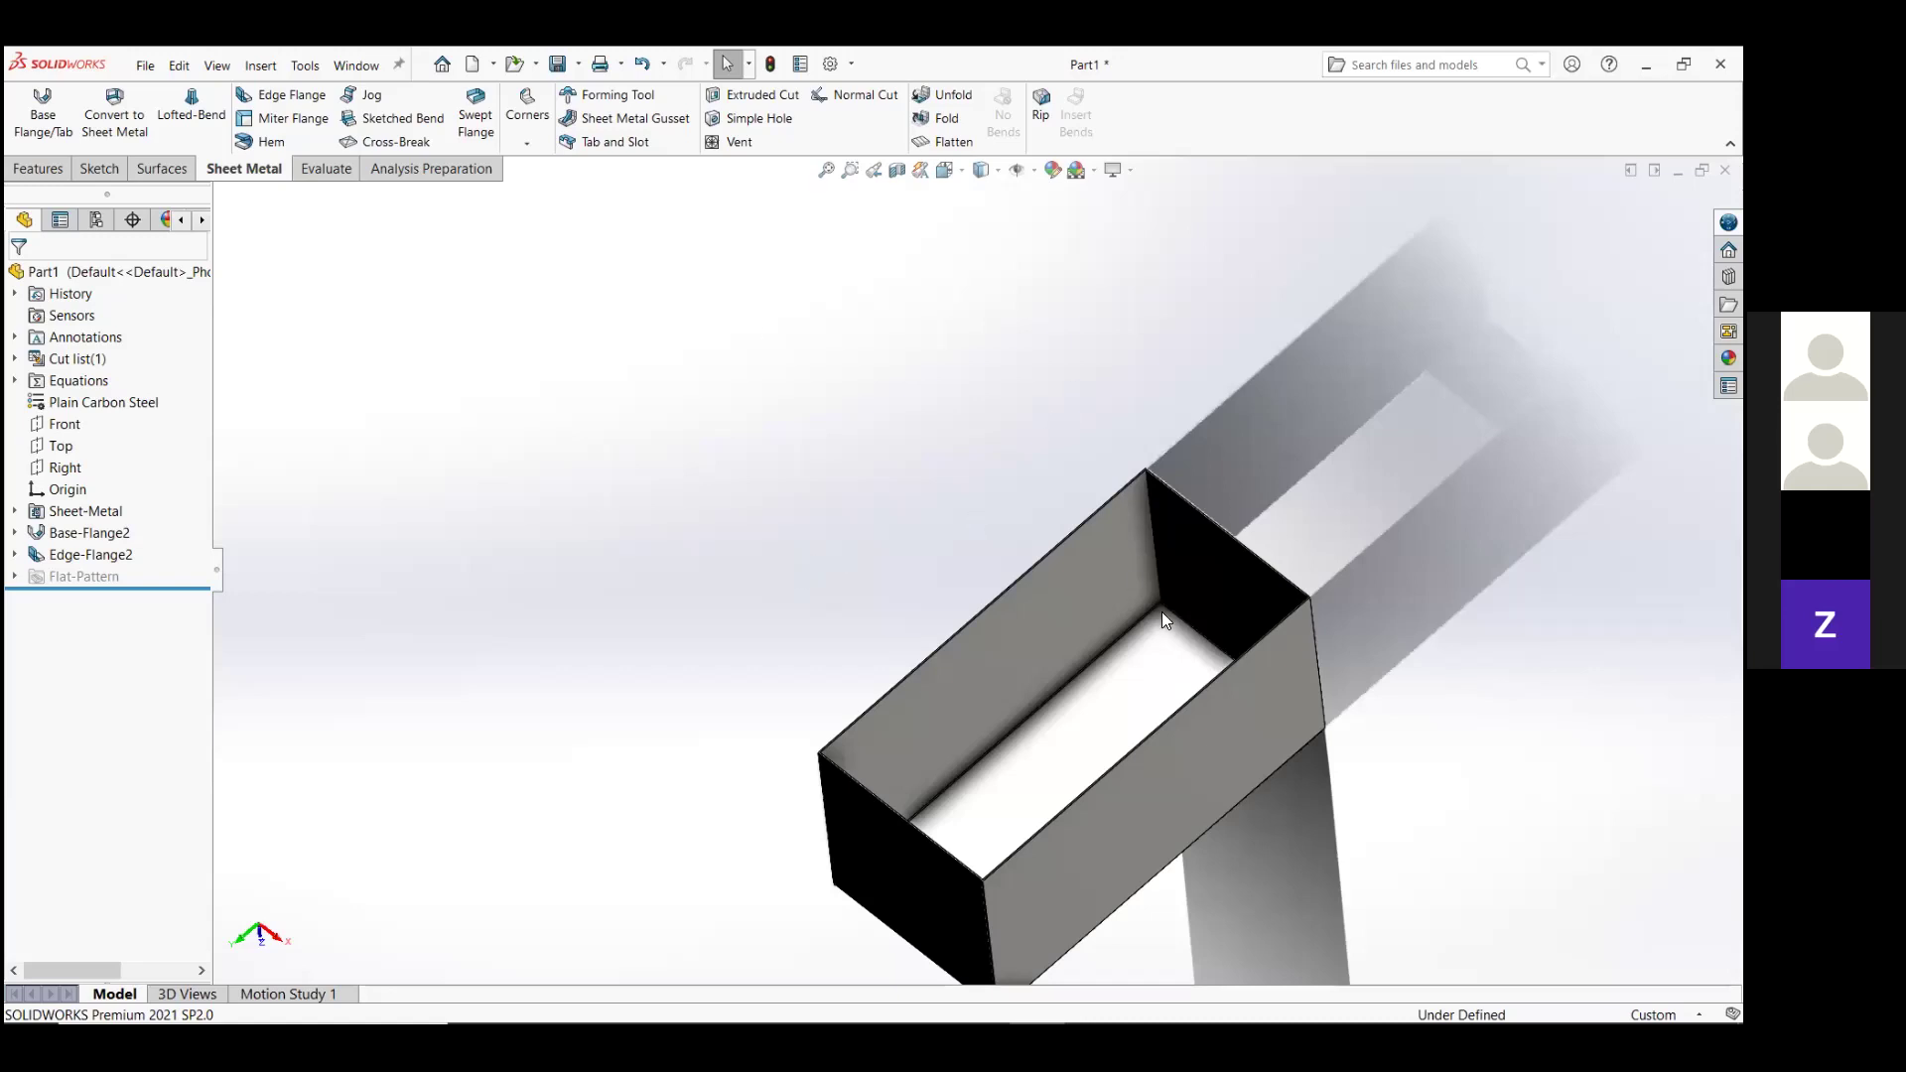
middle_click_drag(1161, 612, 1039, 614)
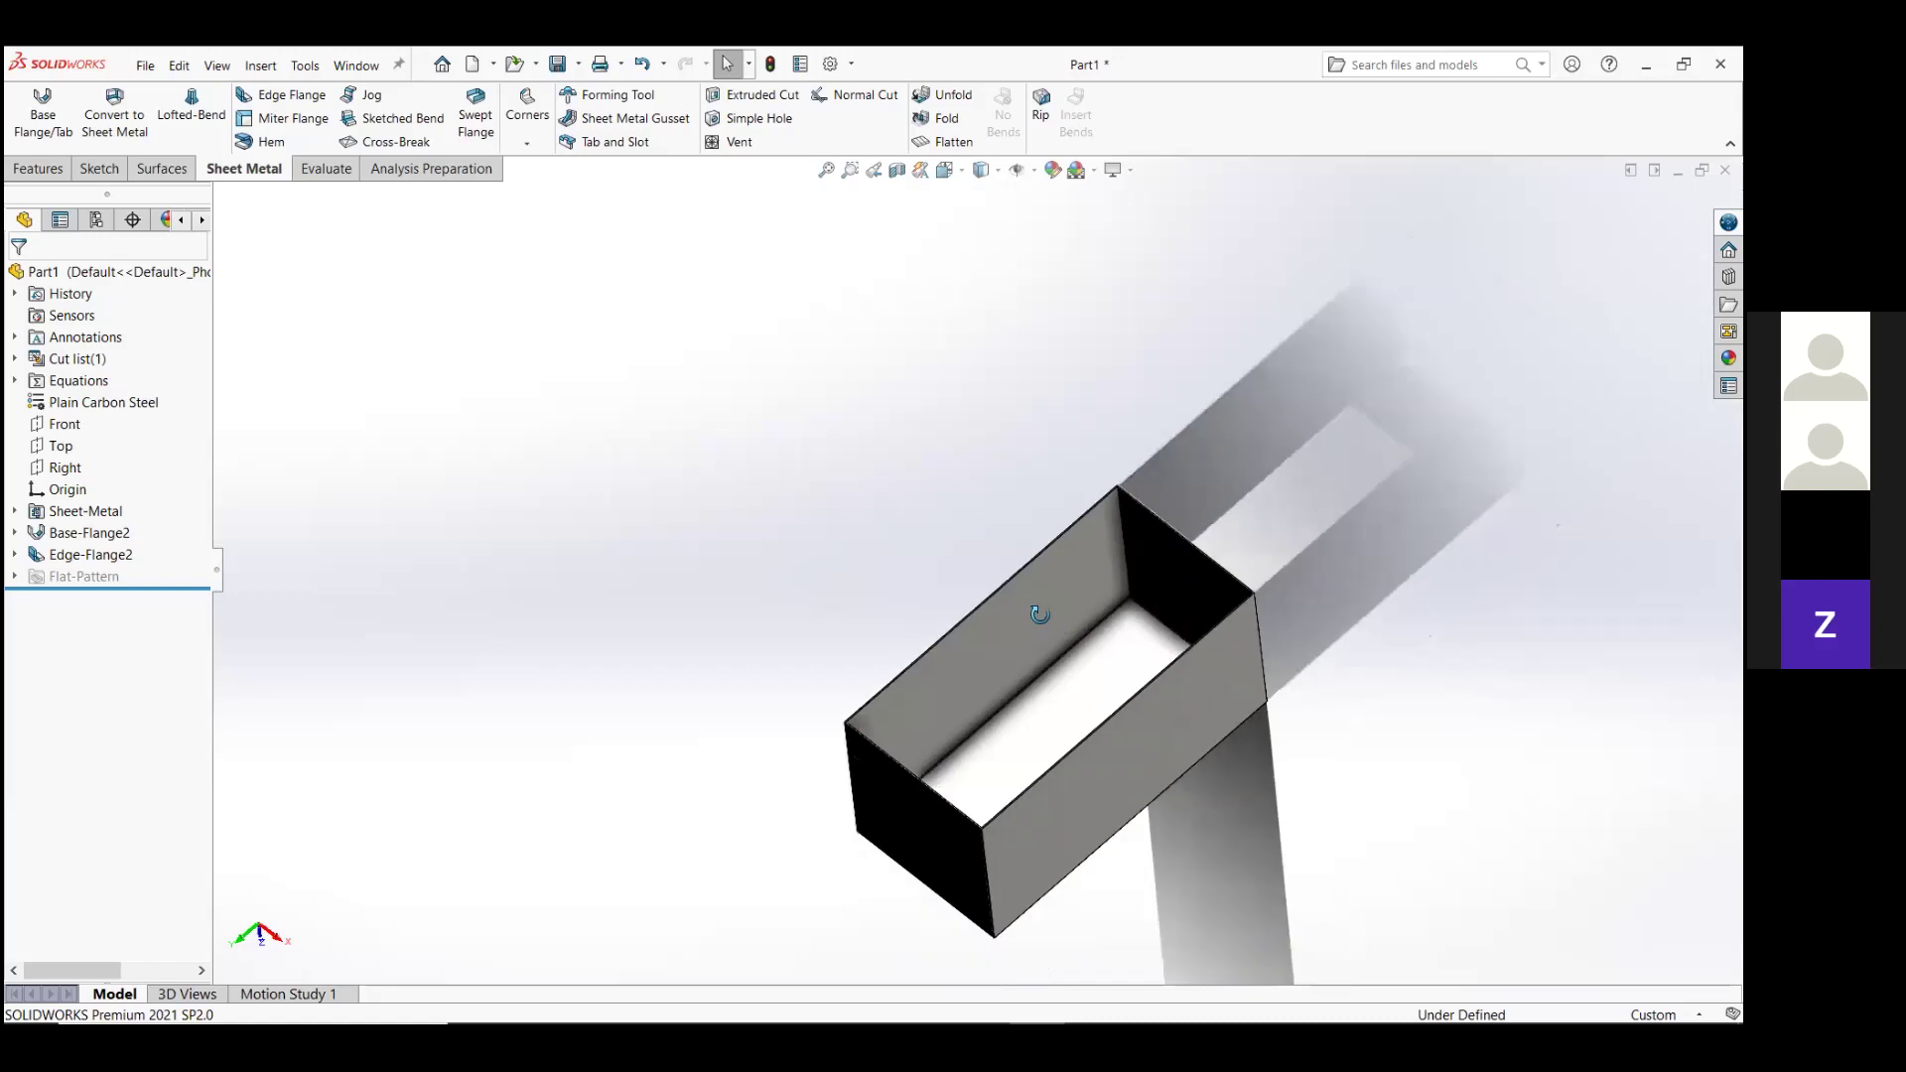
middle_click_drag(1040, 614, 1041, 433)
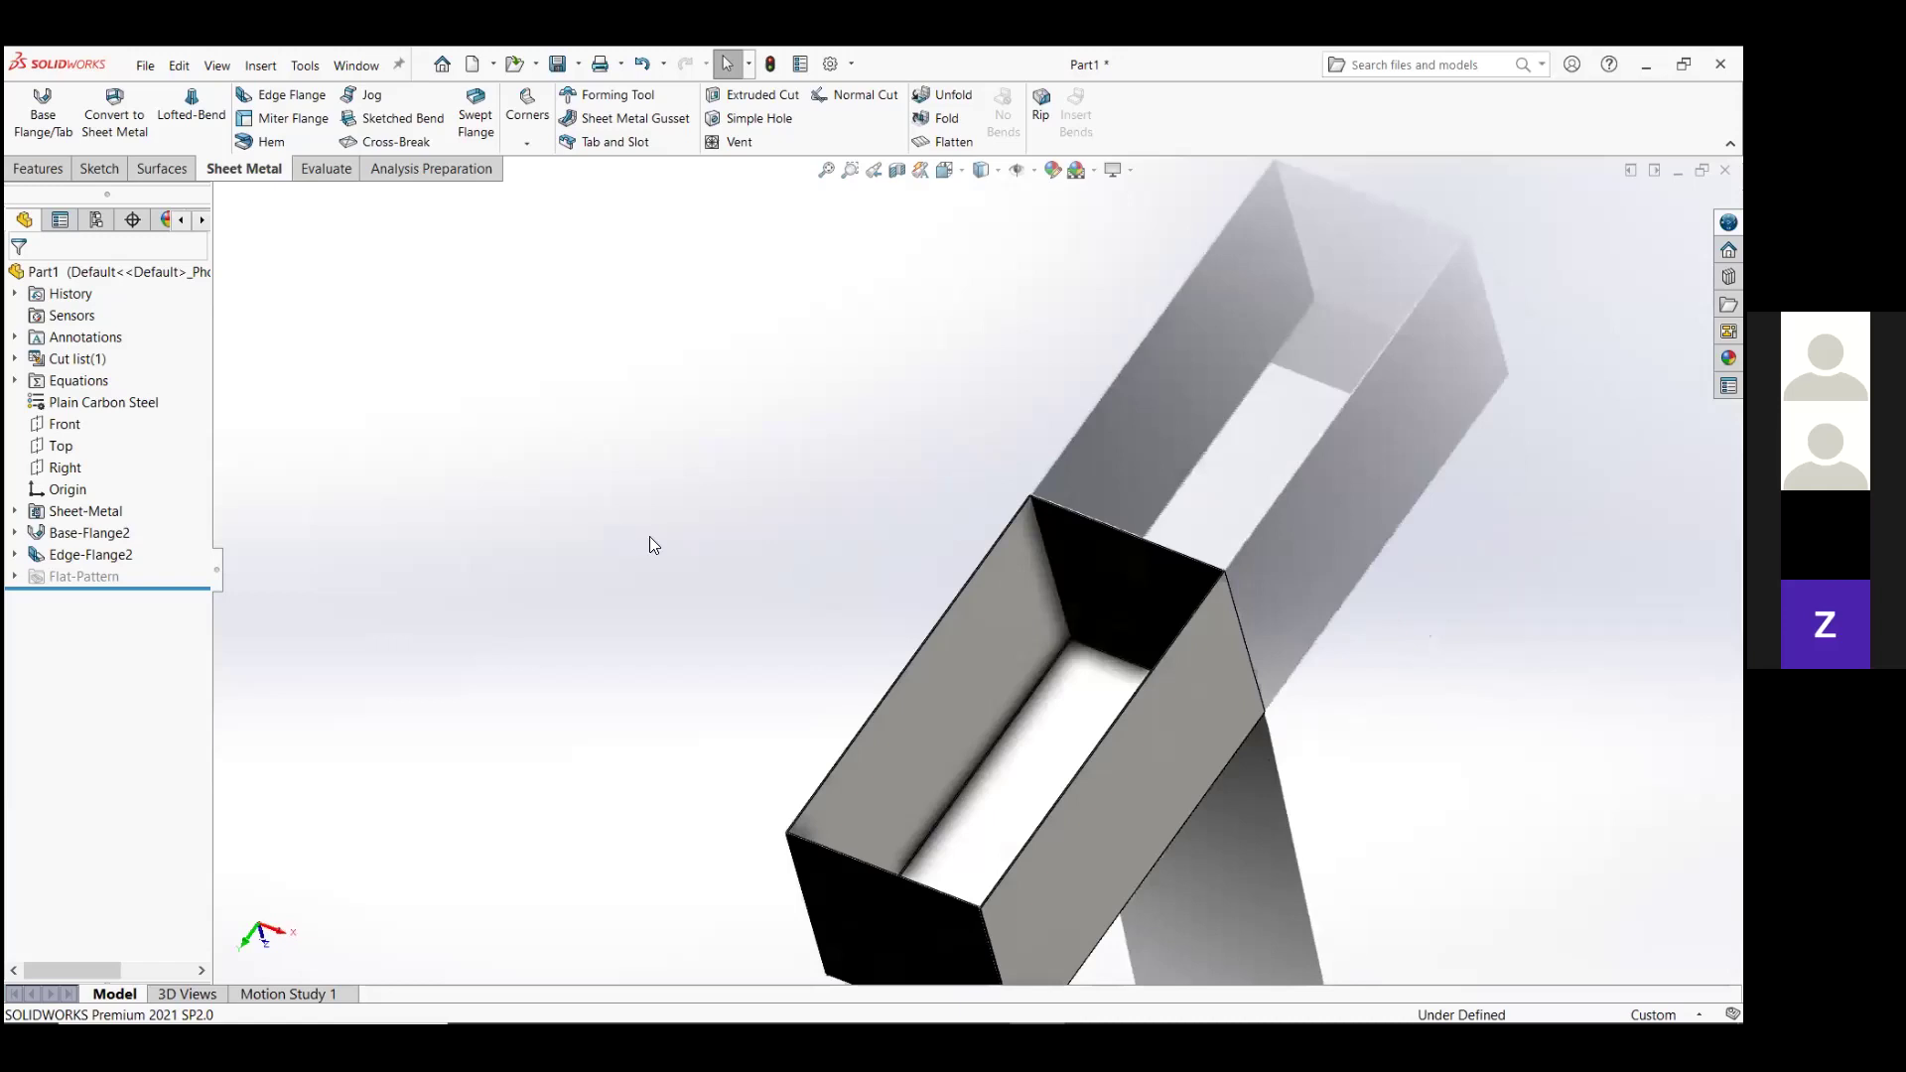
middle_click_drag(837, 579, 852, 580)
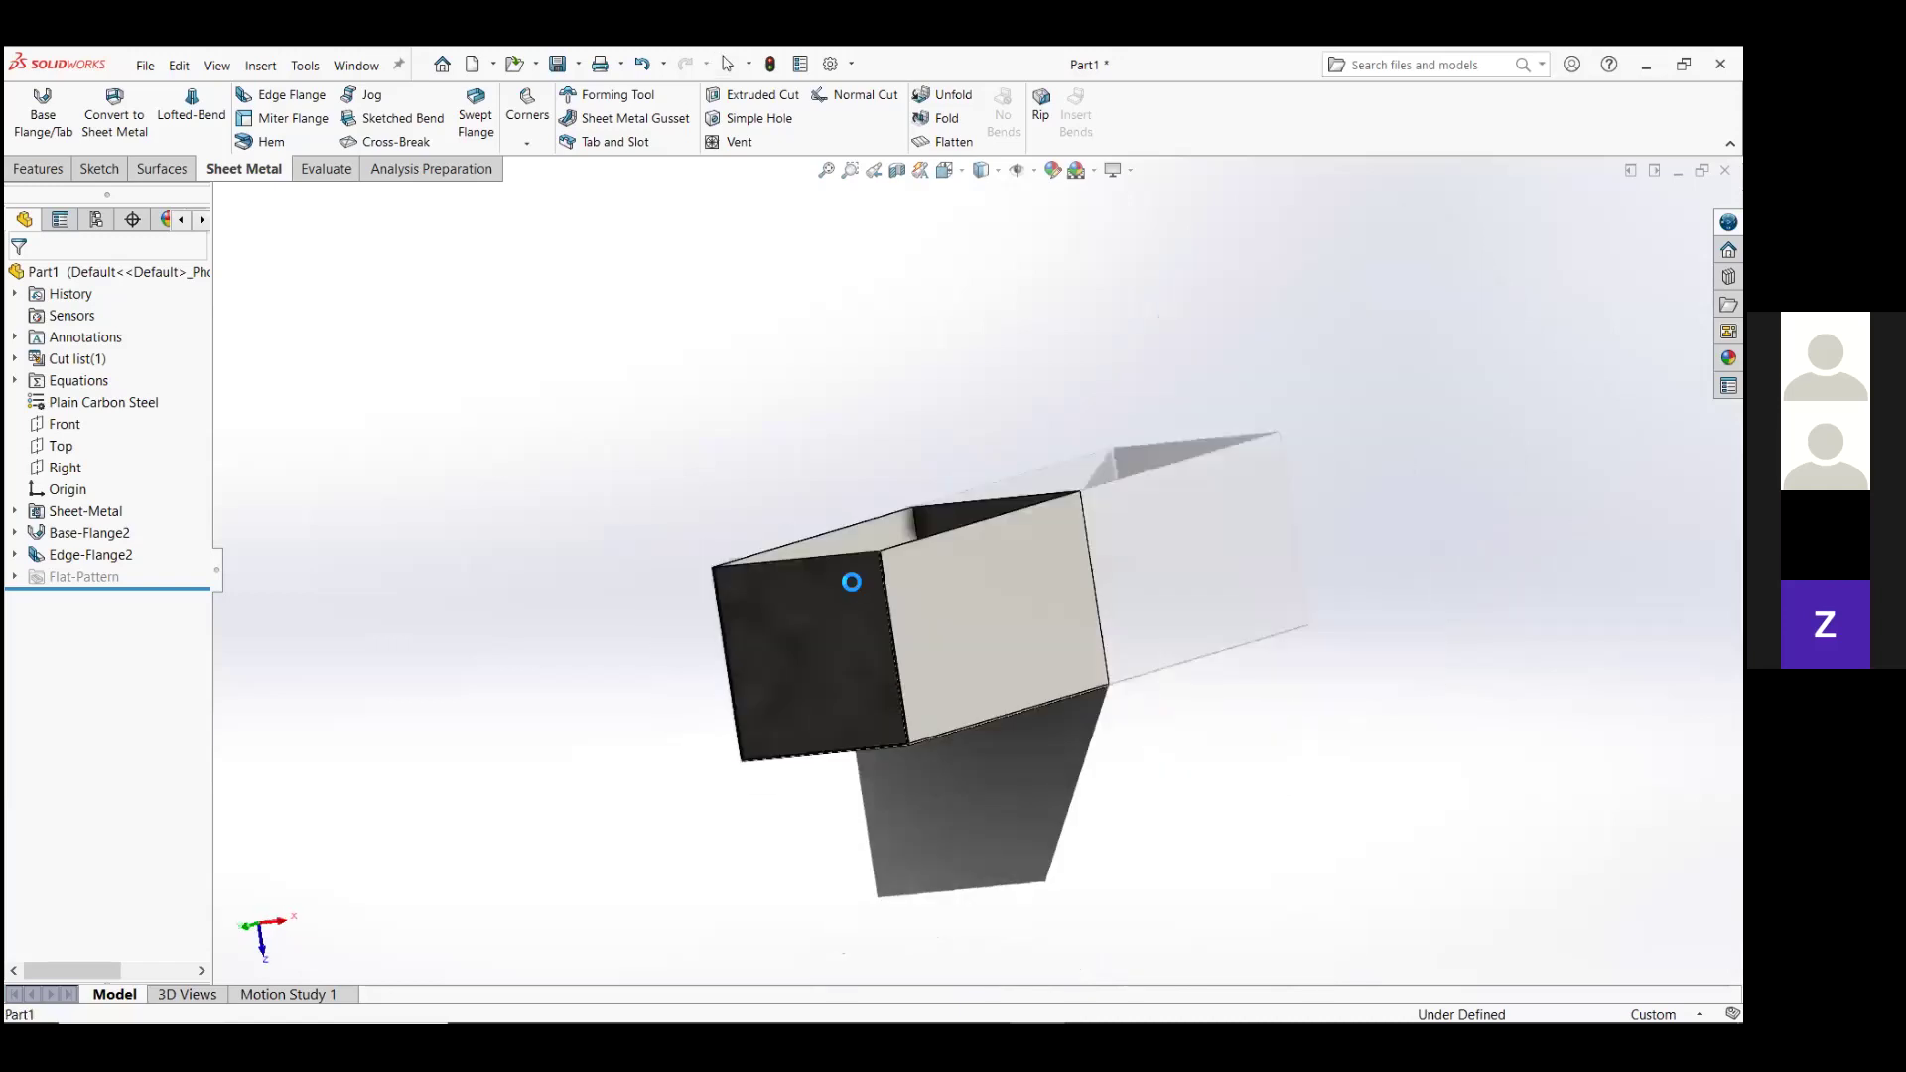
left_click(852, 582)
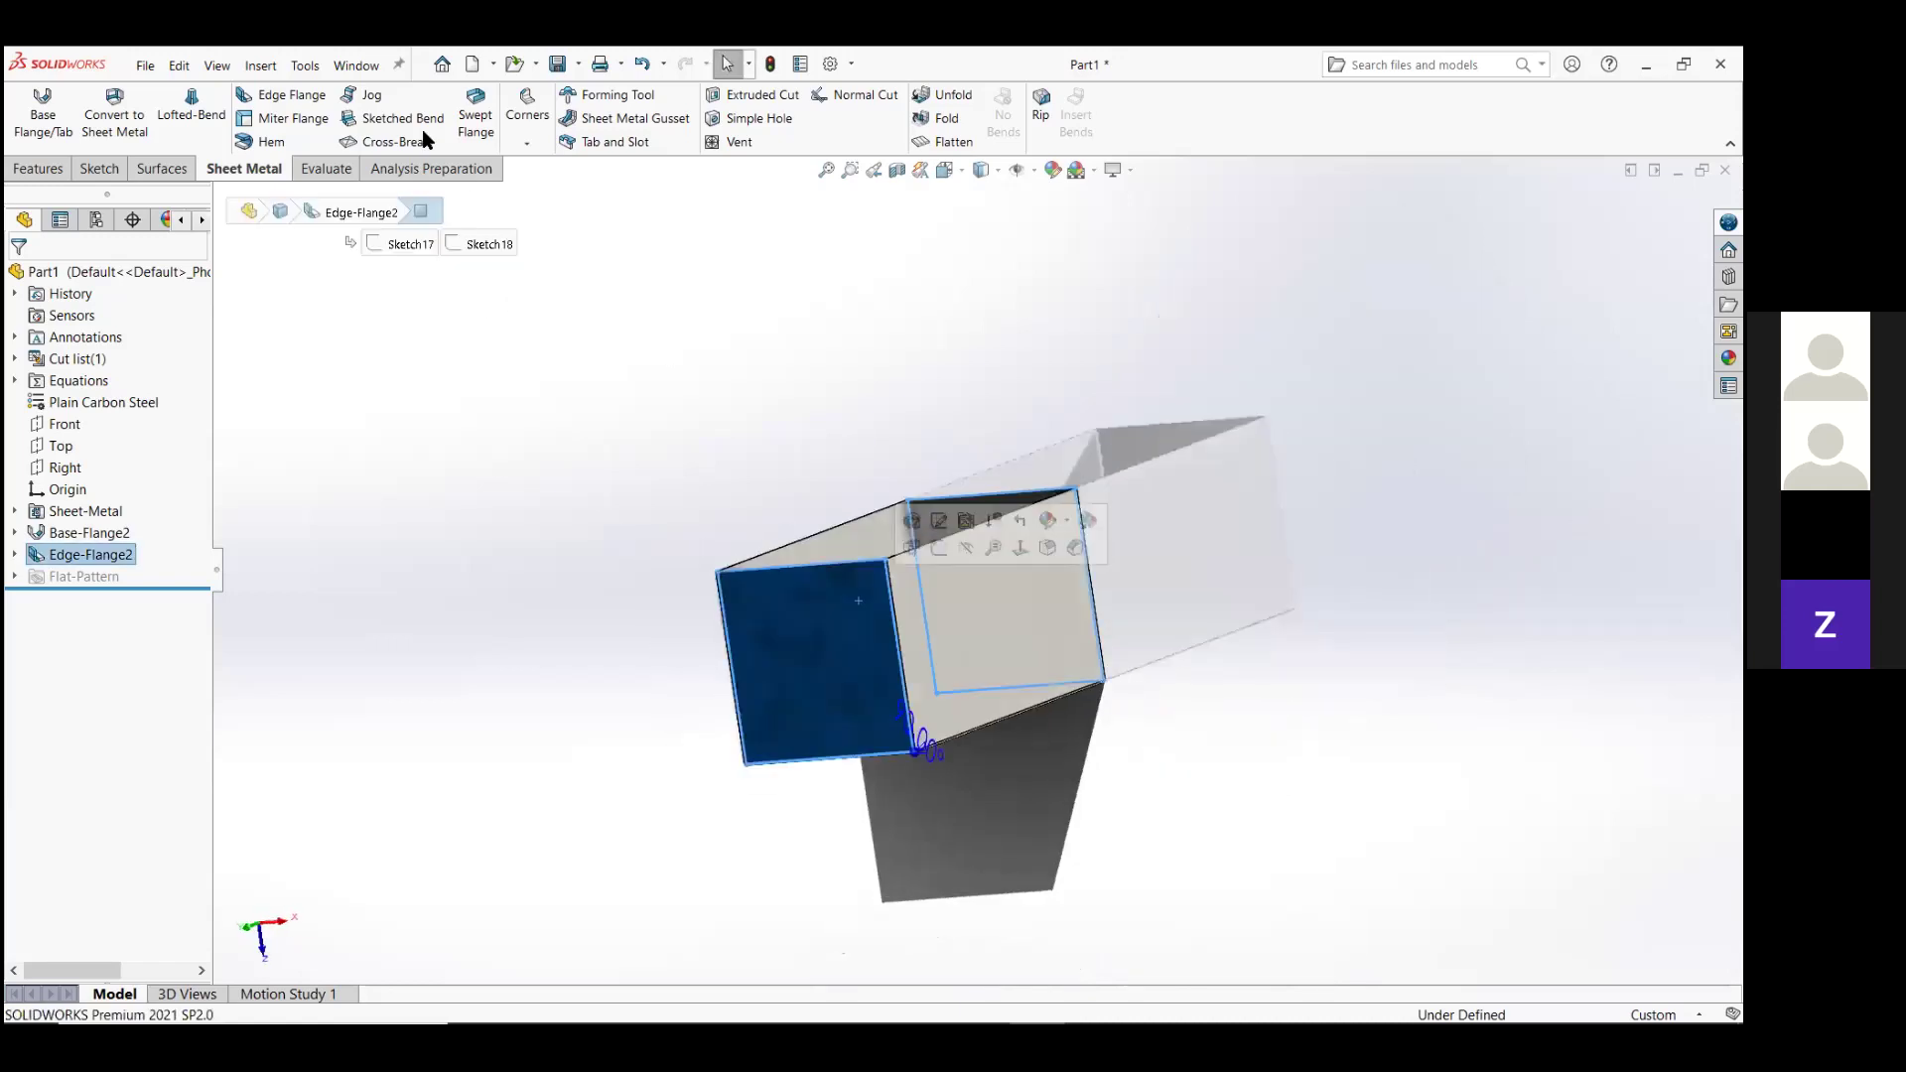
left_click(342, 103)
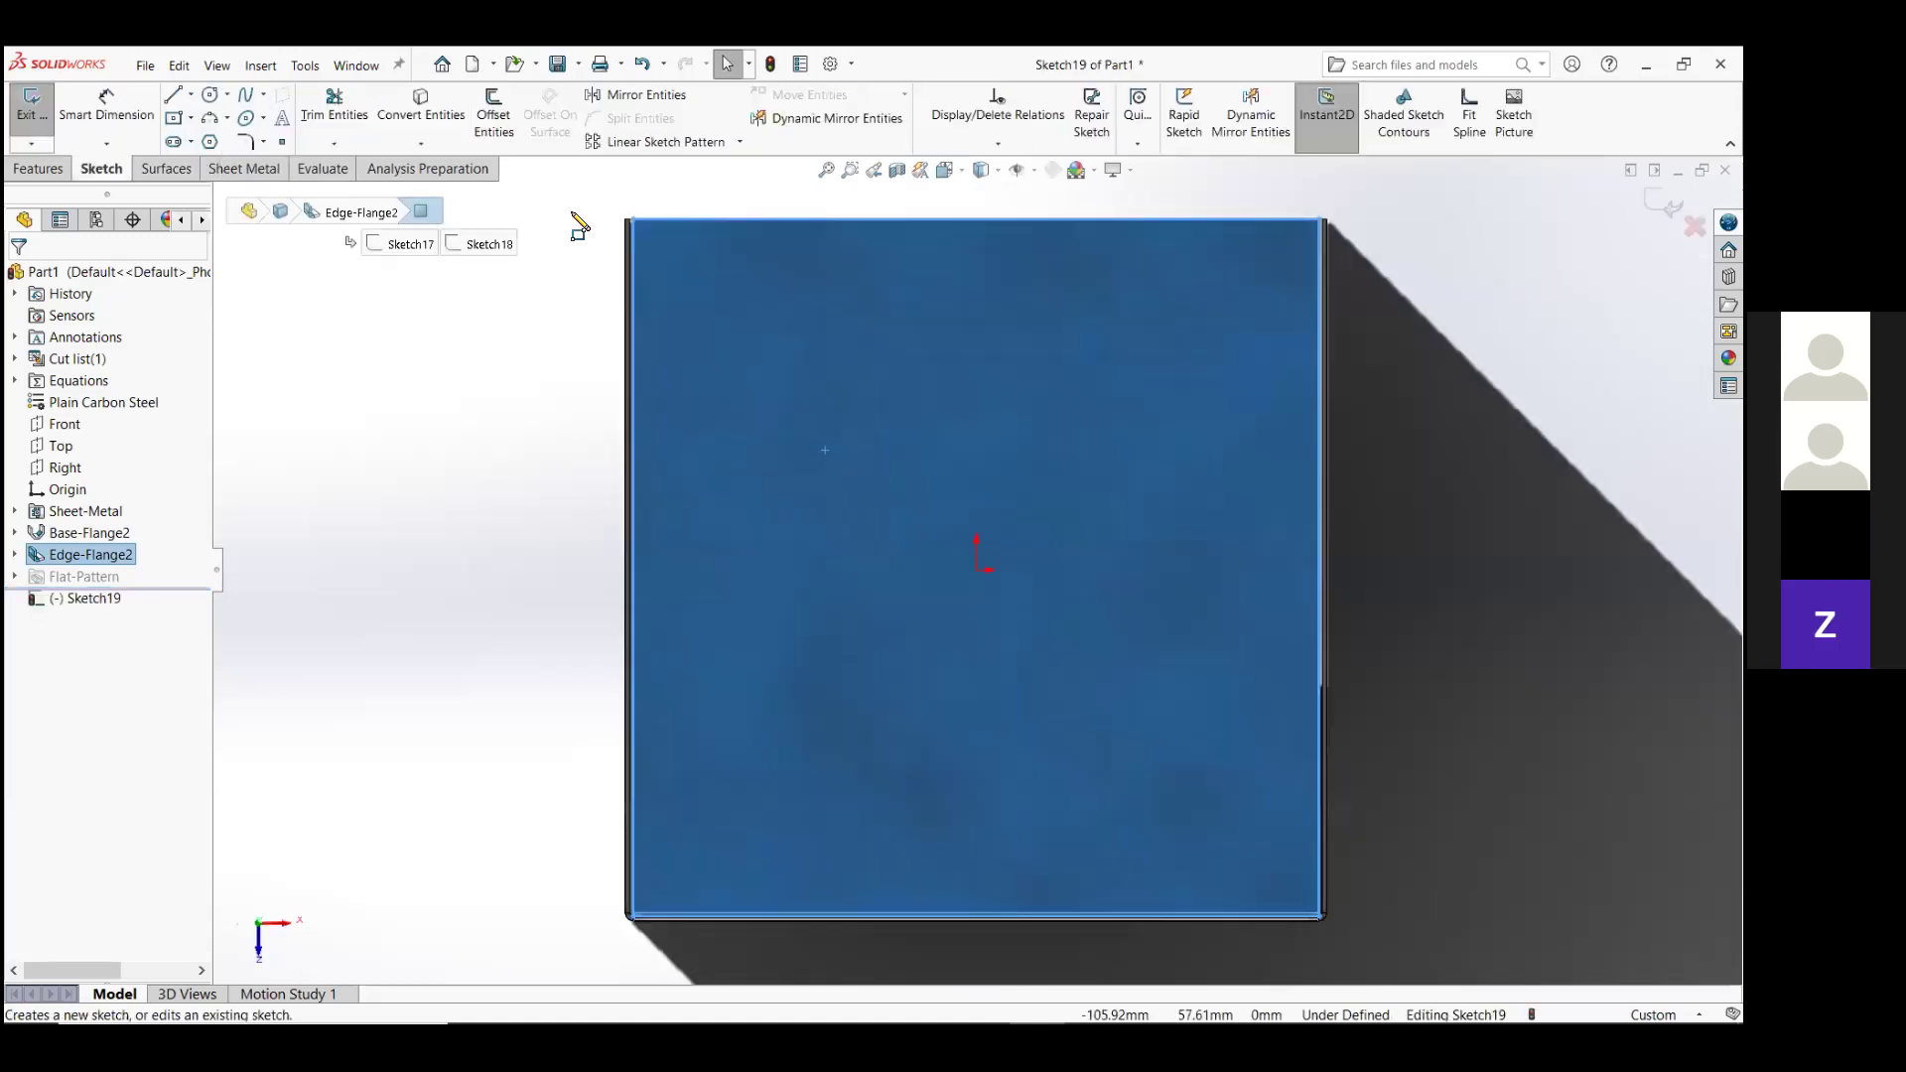
key("Escape")
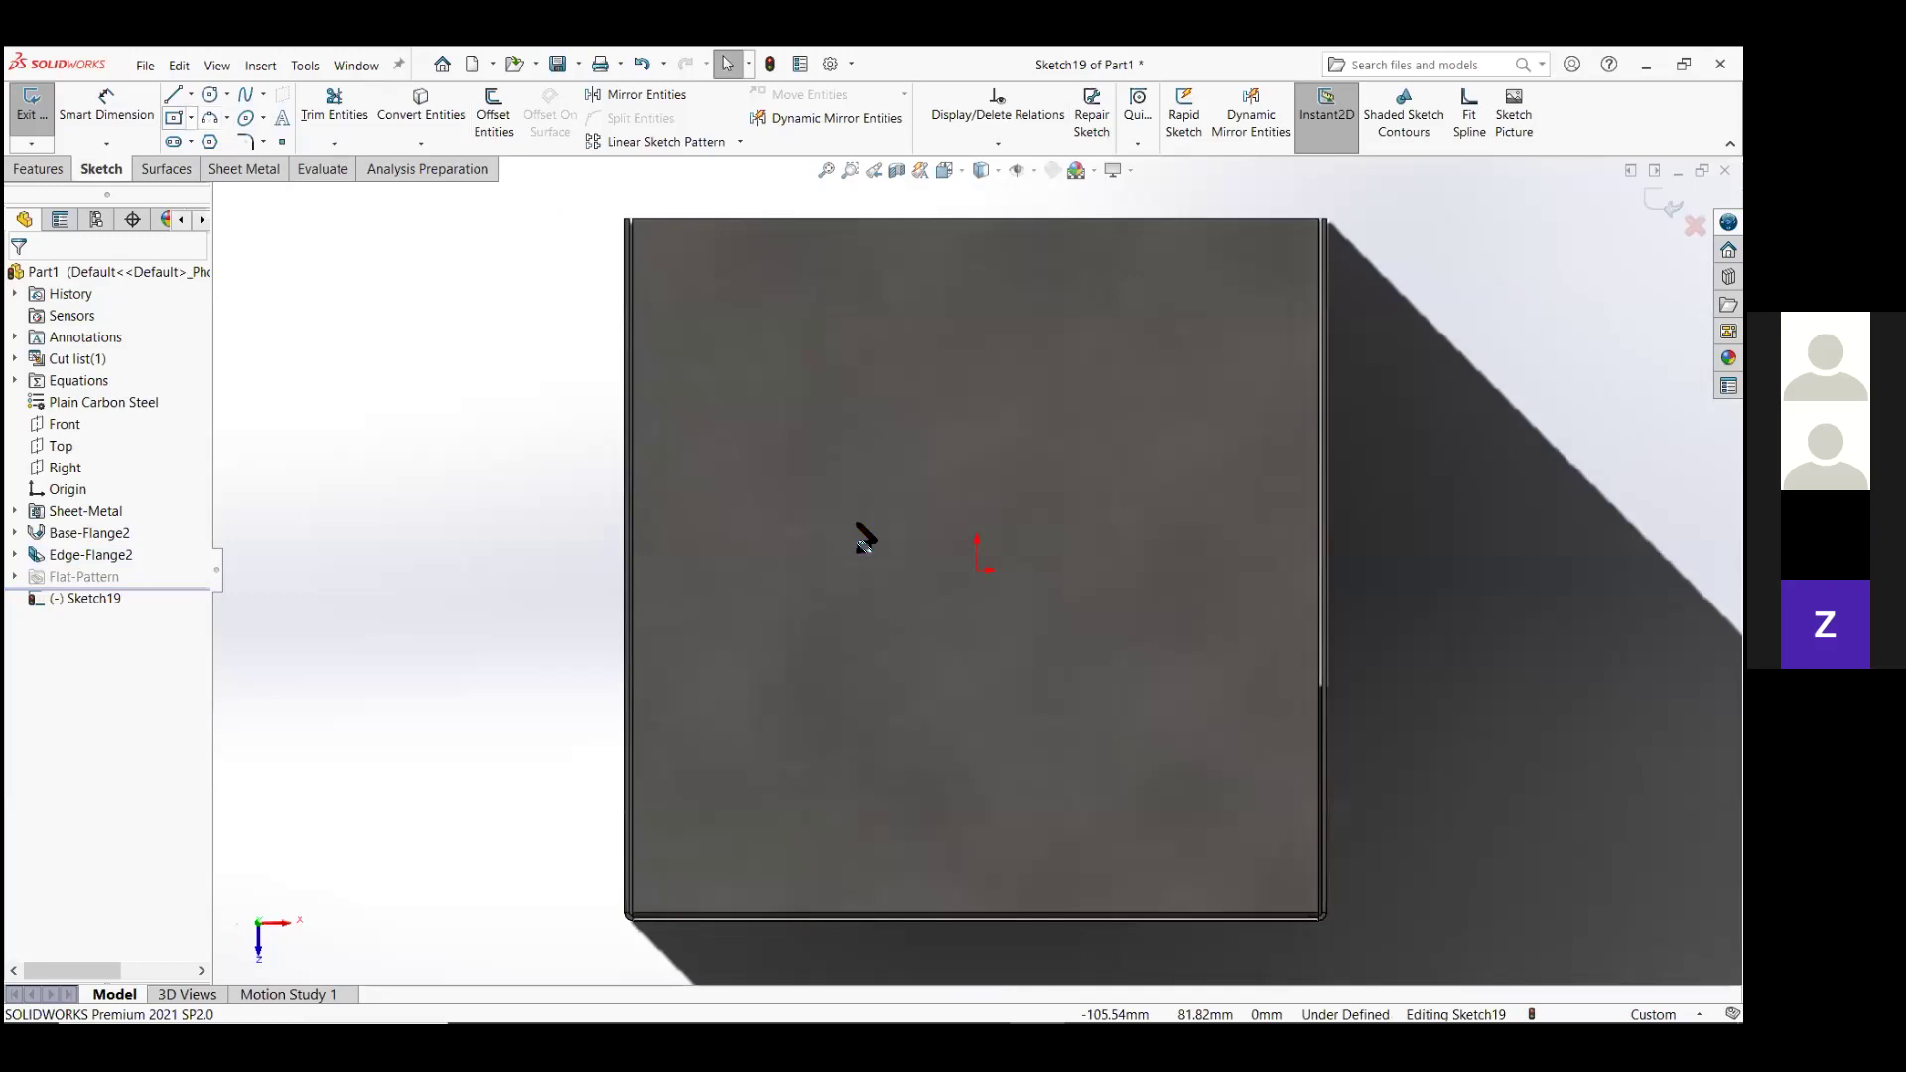
key("r")
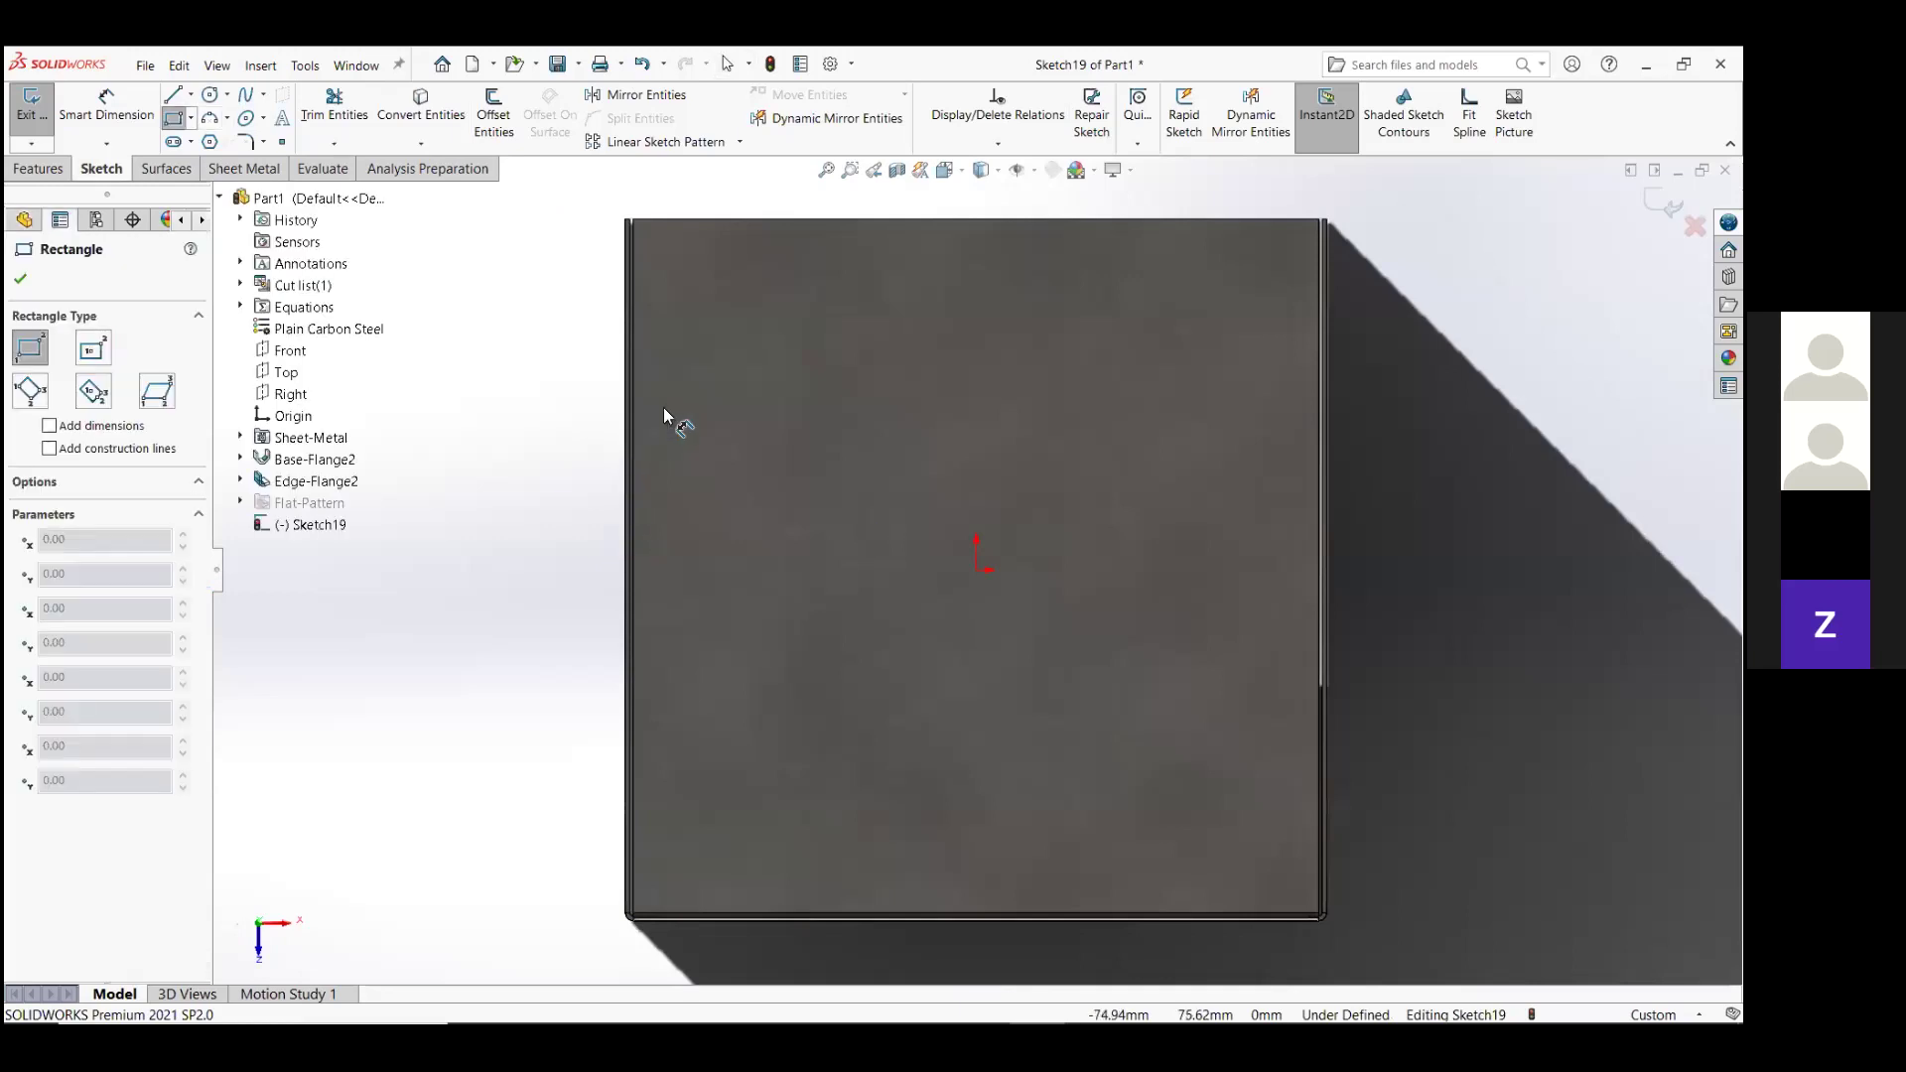
scroll(663, 408, "up", 1)
left_click_drag(690, 277, 889, 530)
Dimension the corner rectangle 50 mm wide and 65 mm high, and cut it out of the end wall with an Up To Next normal cut.
right_click_drag(625, 526, 586, 480)
scroll(587, 494, "down", 2)
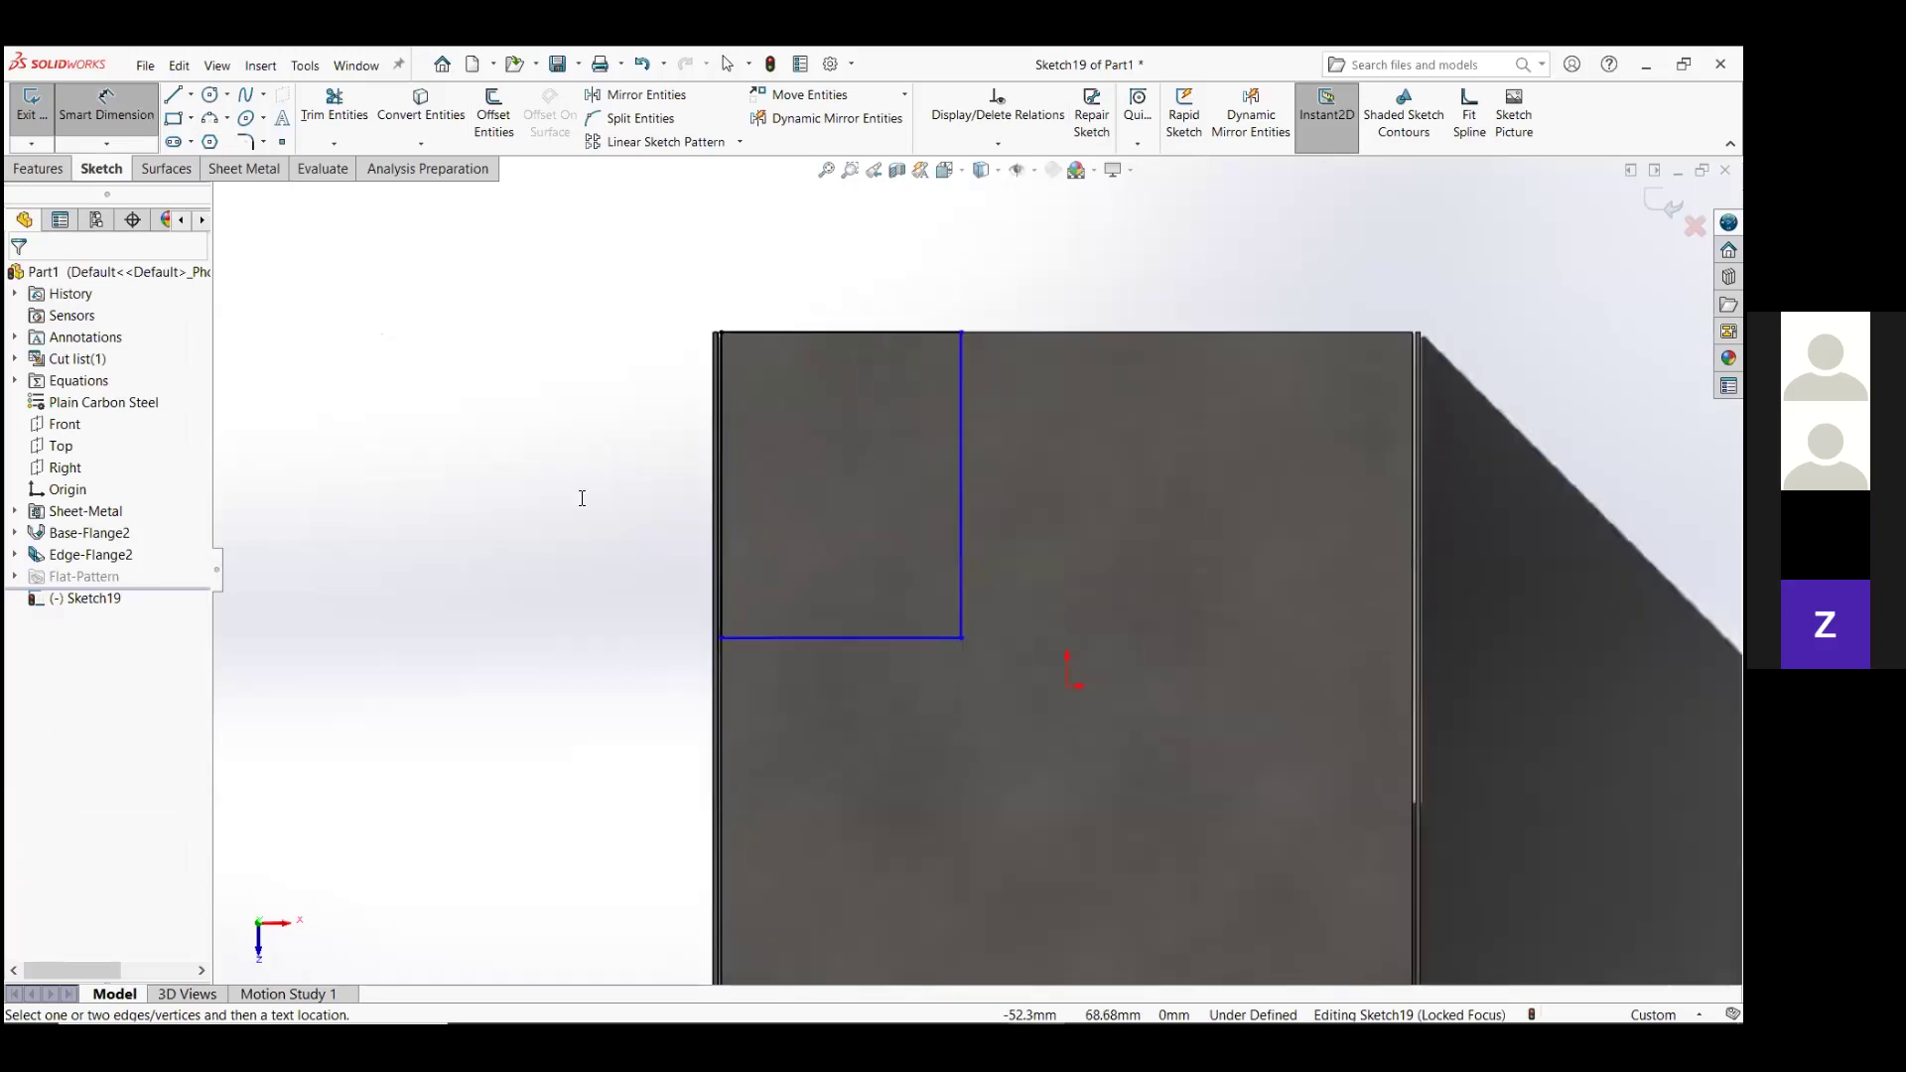
left_click(717, 501)
left_click(584, 509)
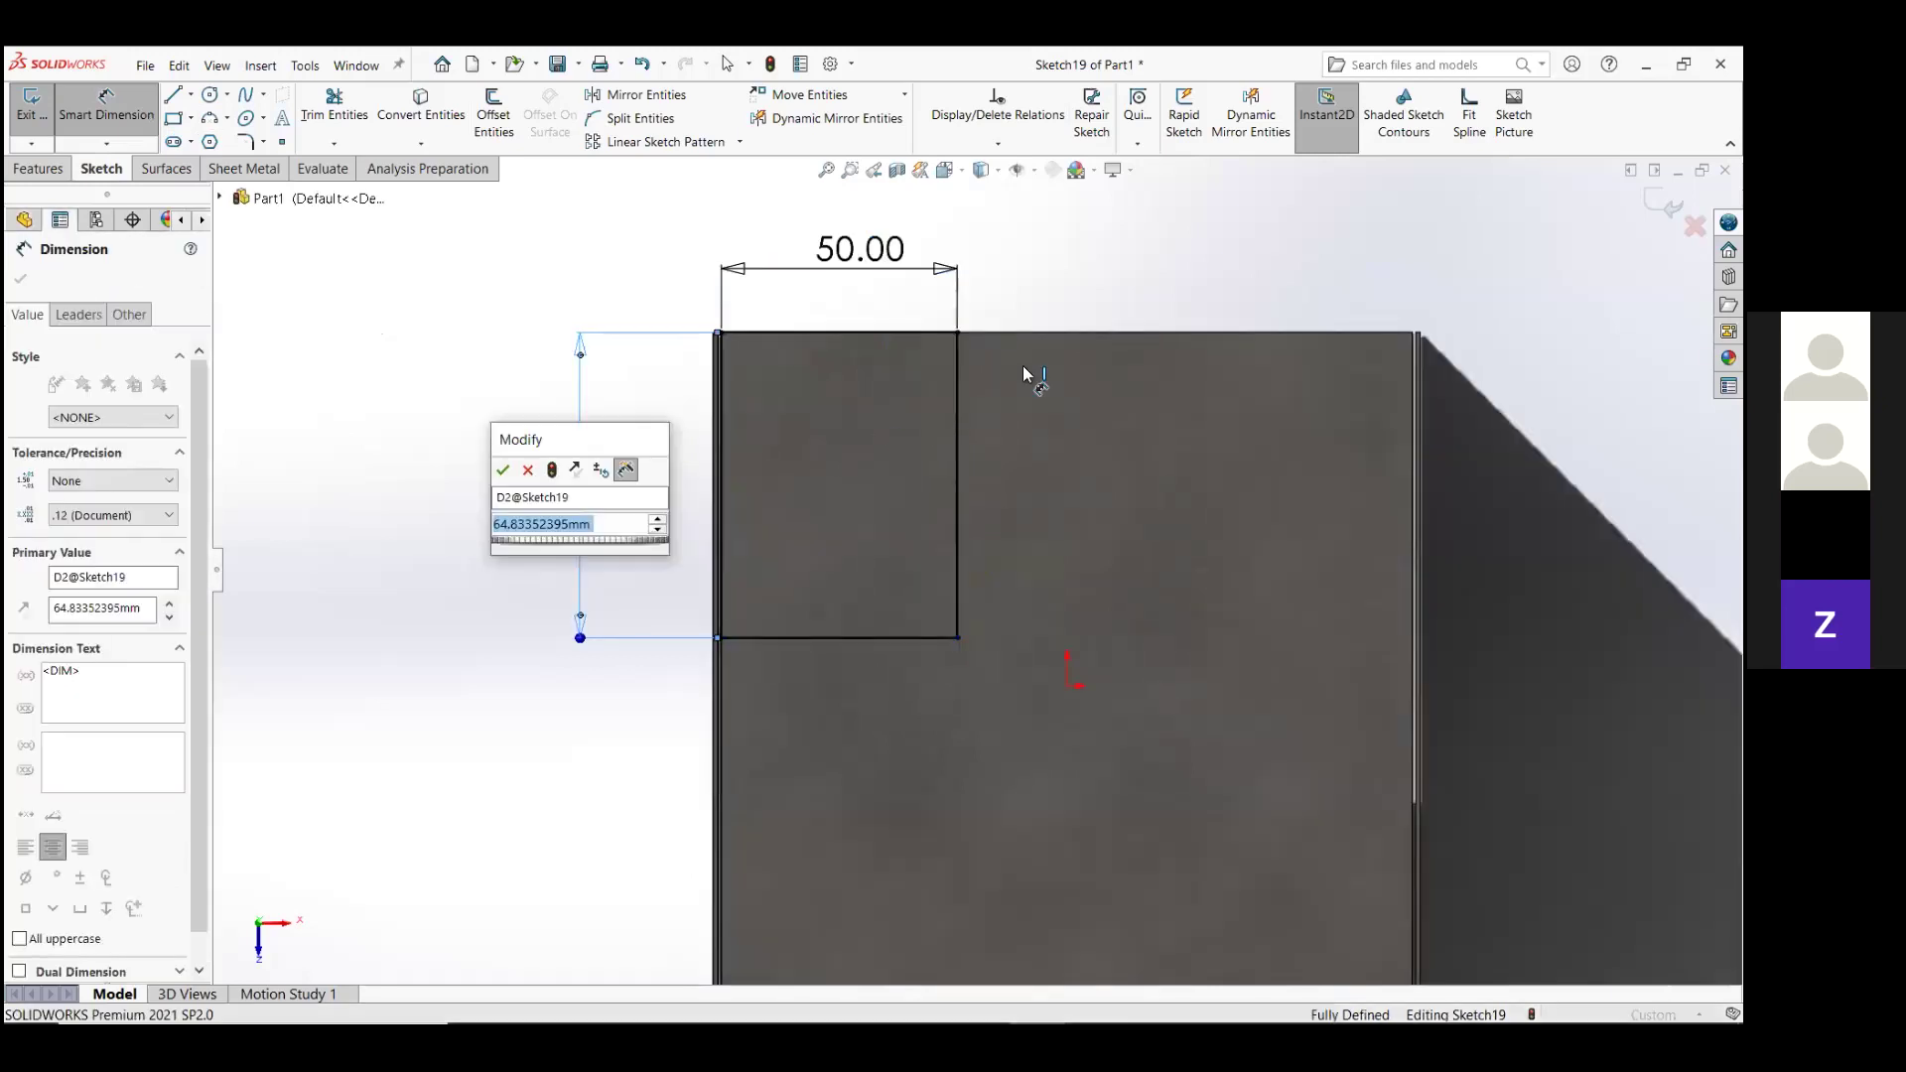
type("65")
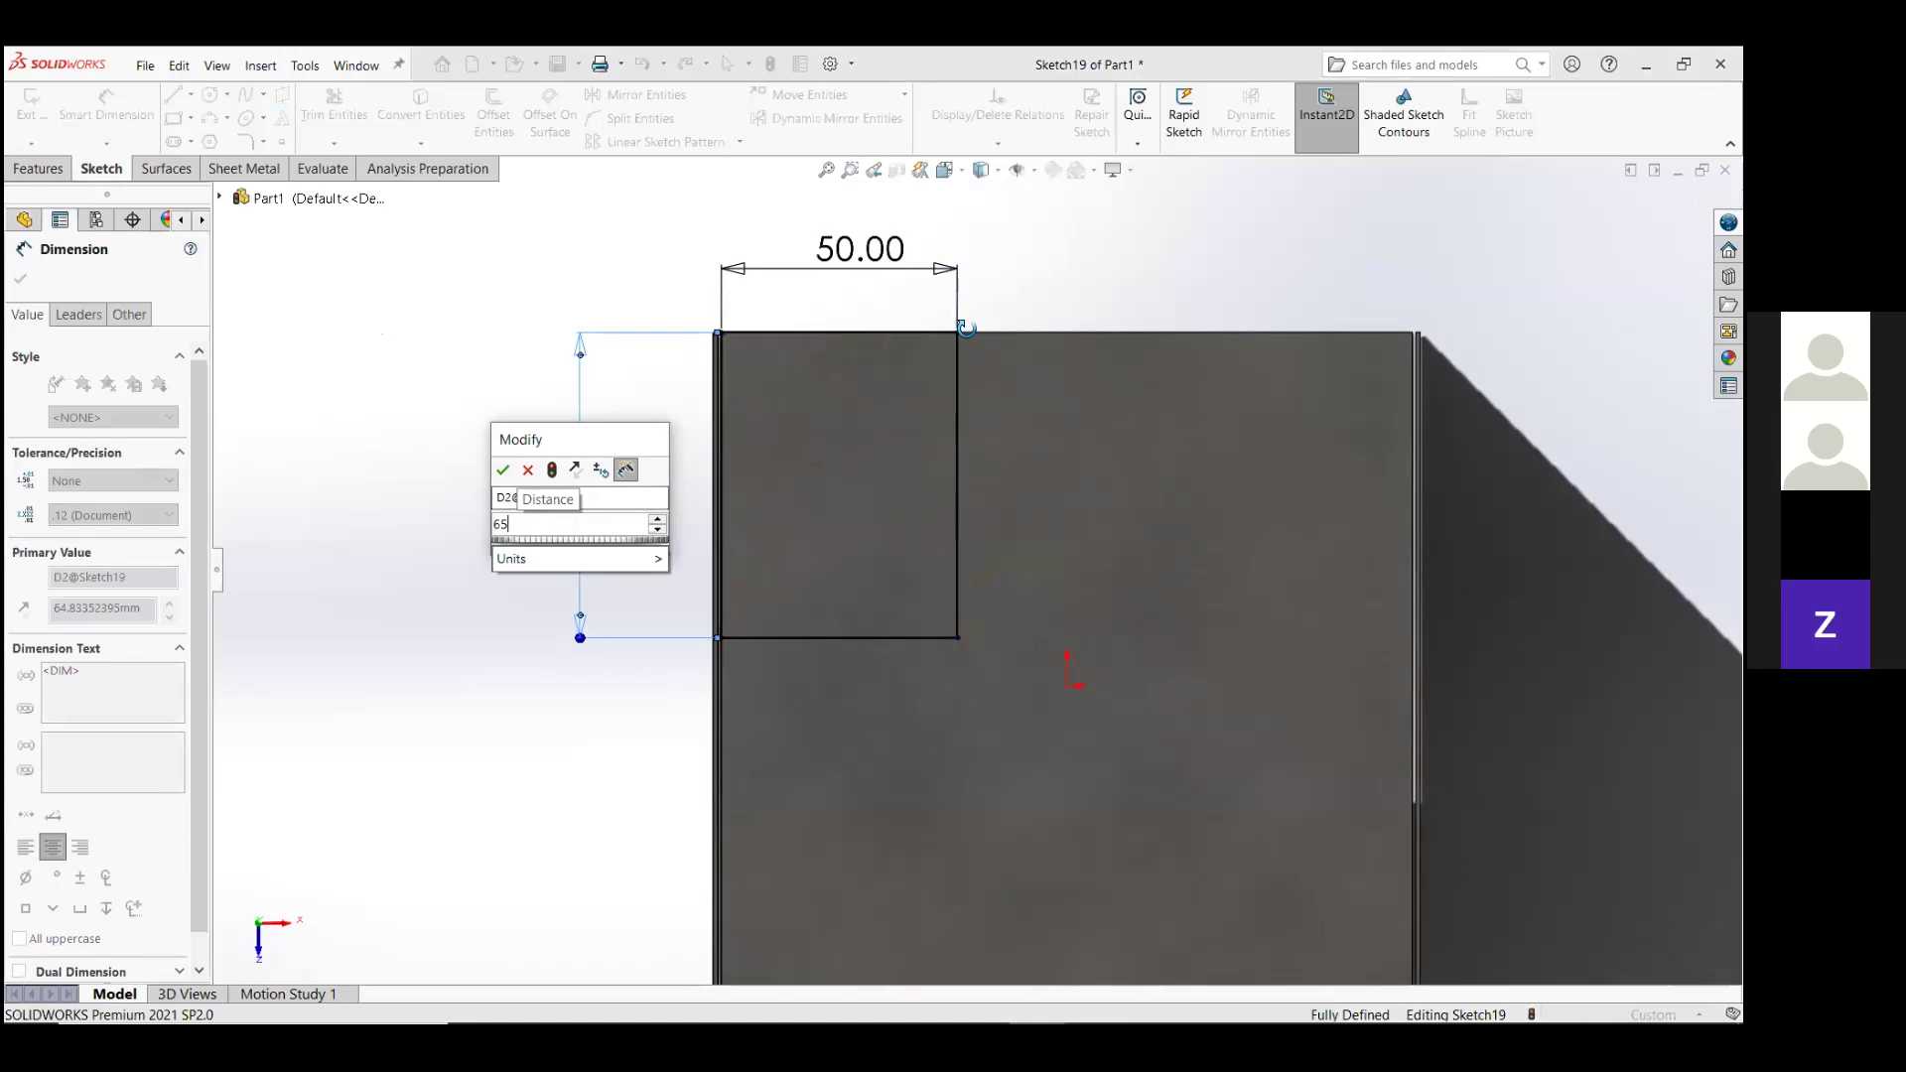
key("Return")
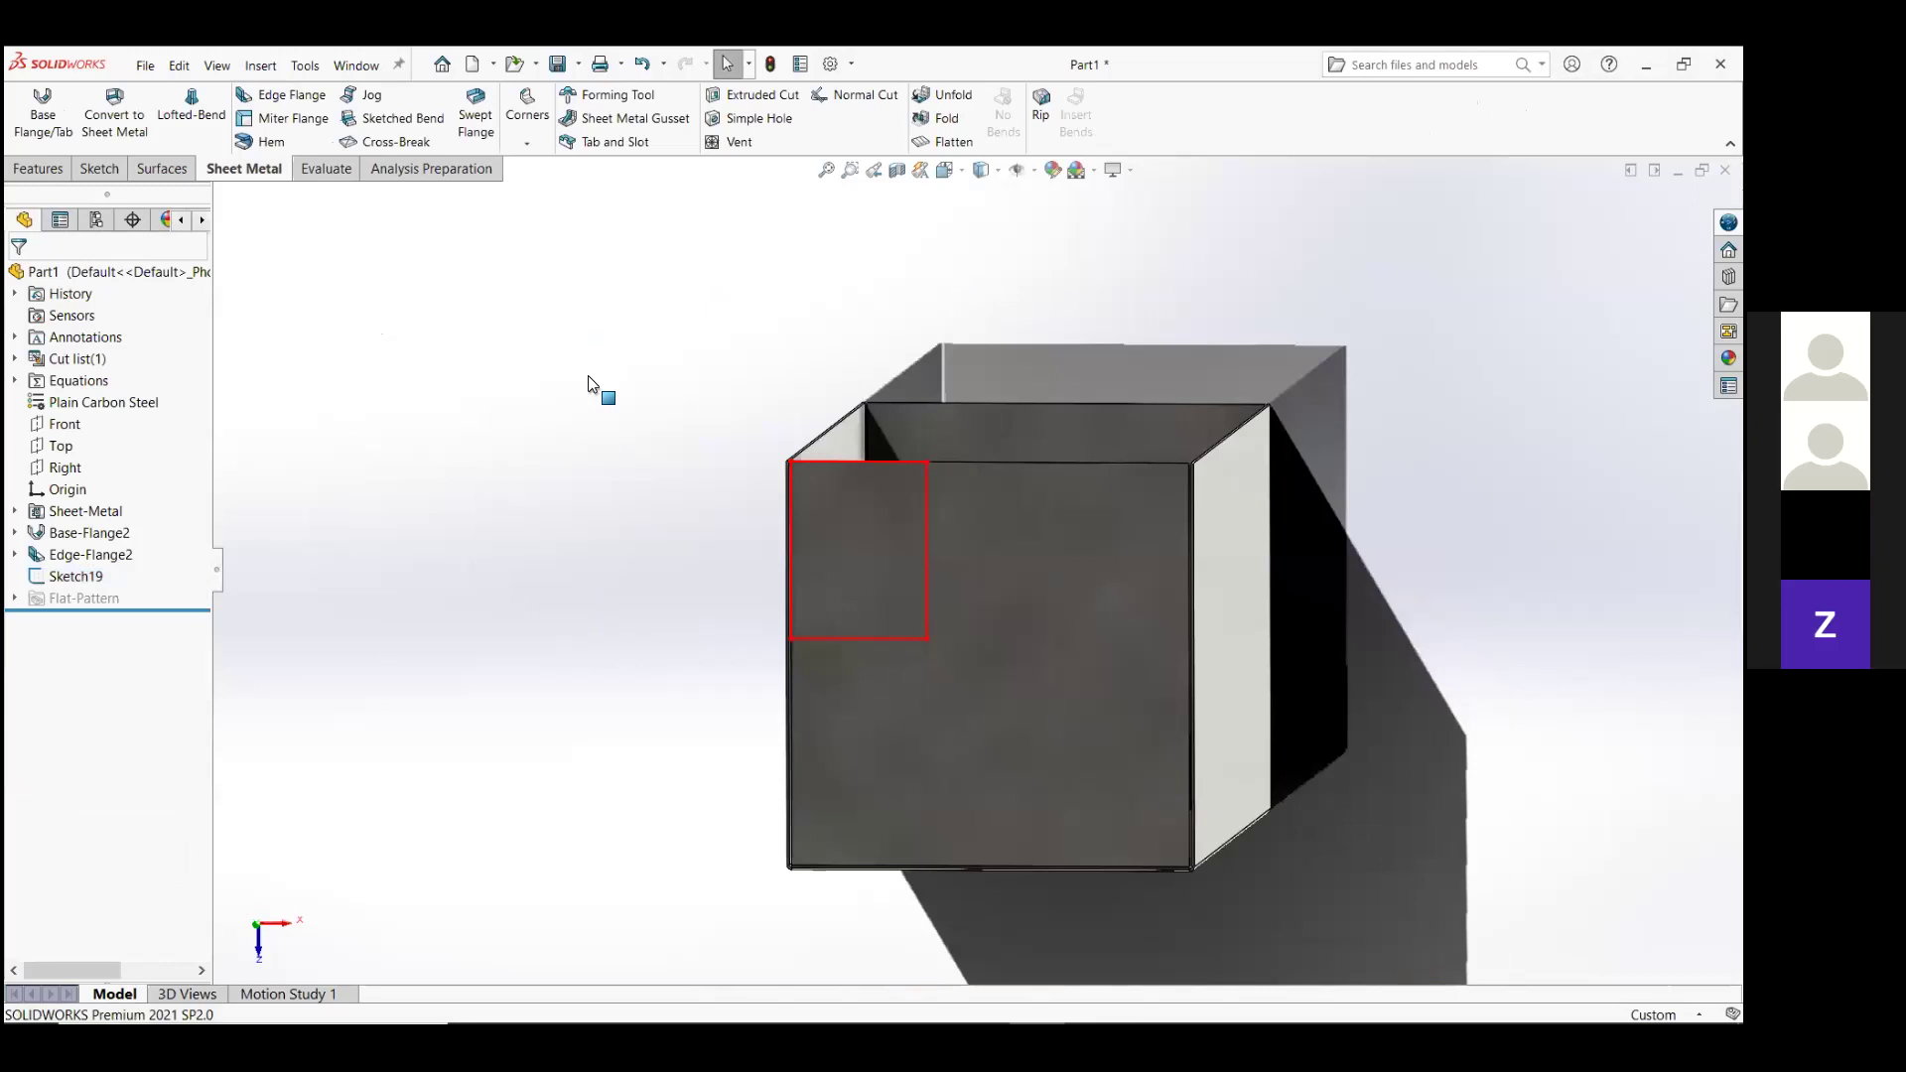
middle_click_drag(589, 384, 116, 486)
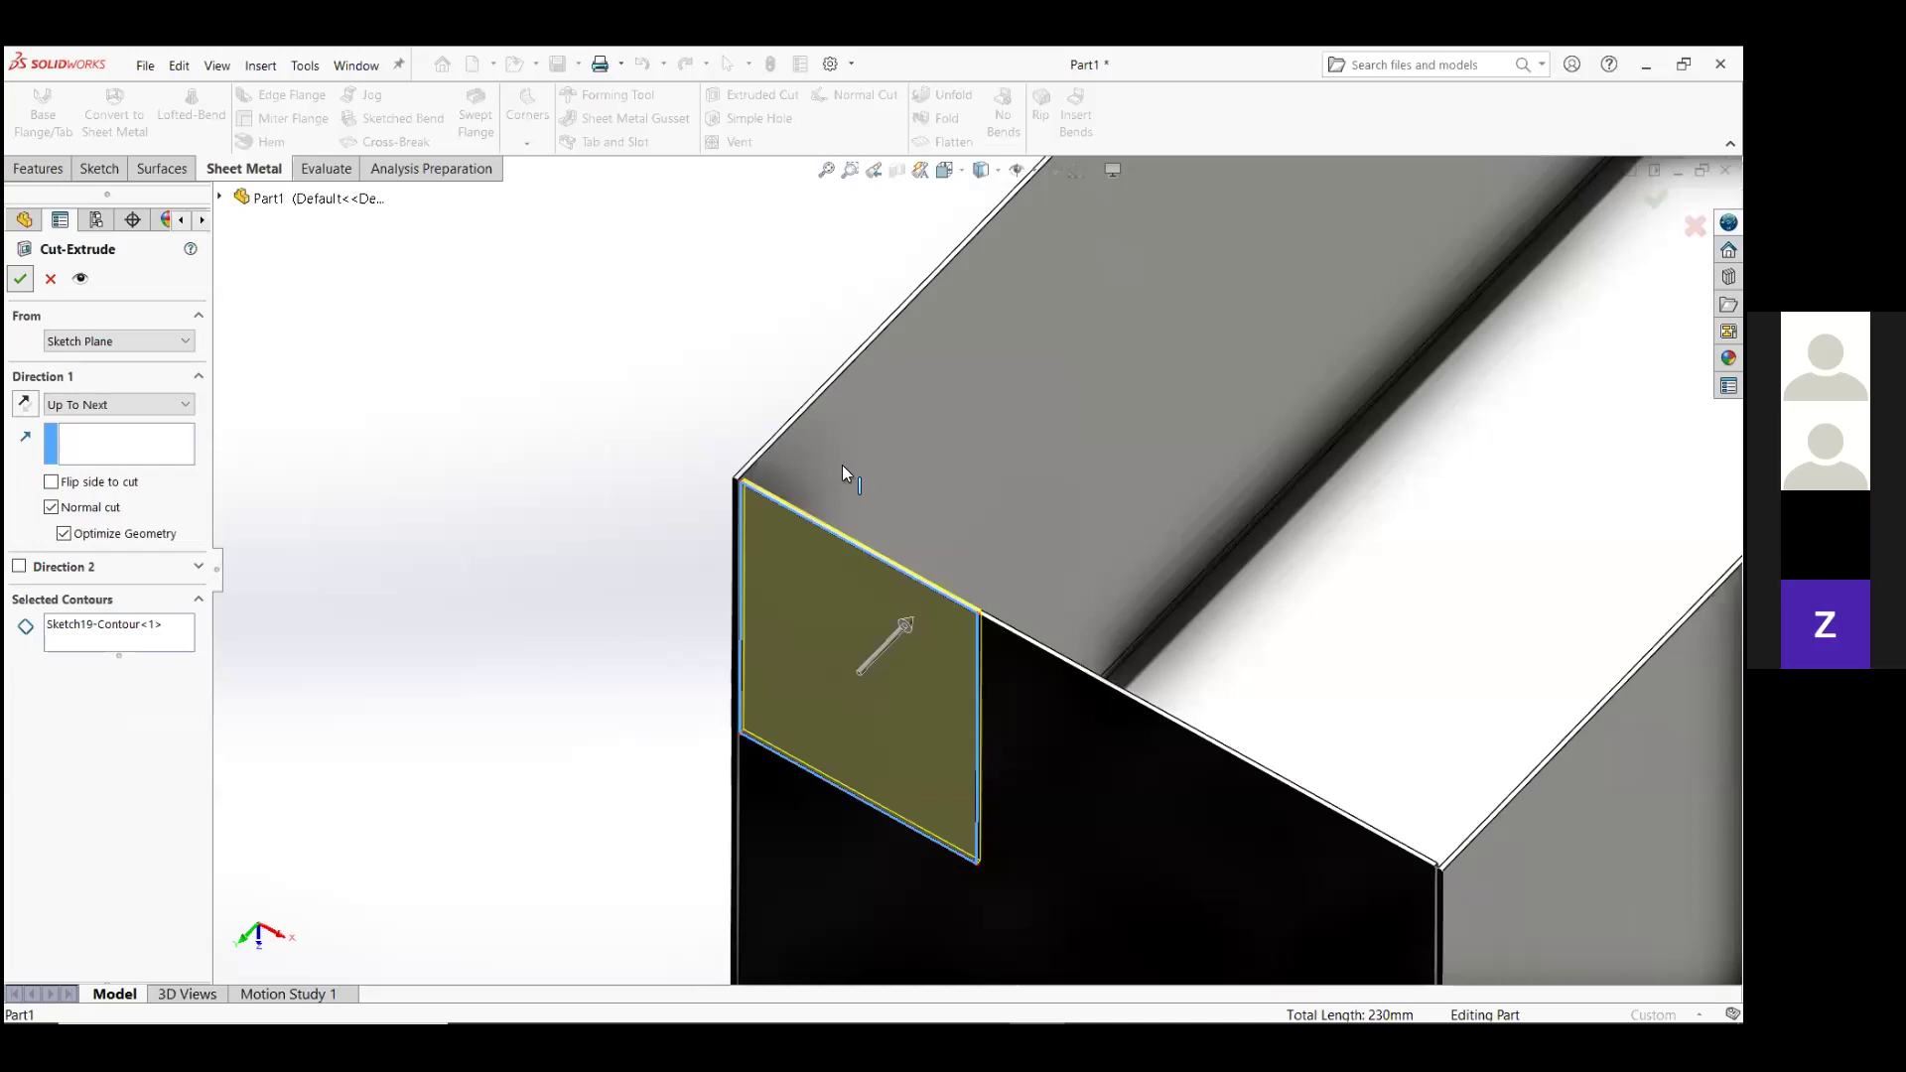
key("Return")
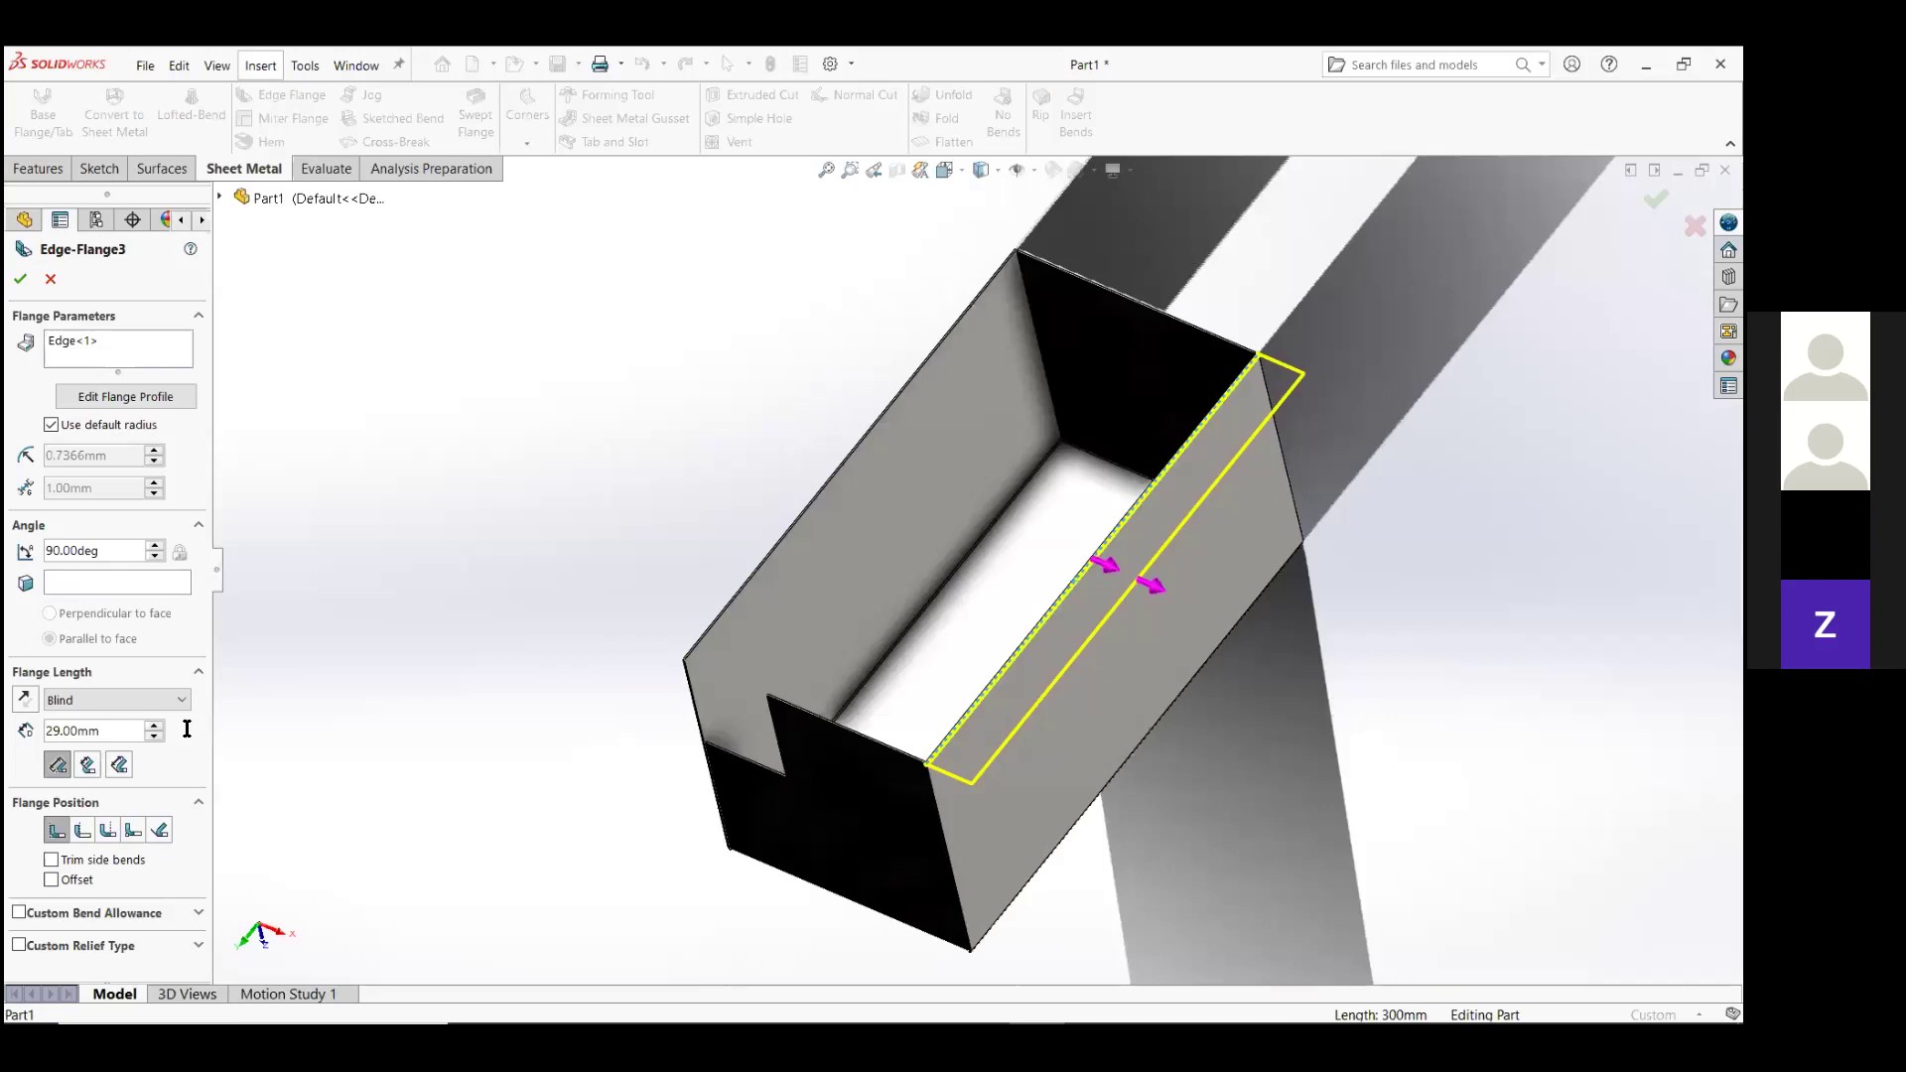
Add 90-degree outward edge flanges, 25 mm long, along the upper edges of both long walls and the uncut end wall.
left_click(715, 623)
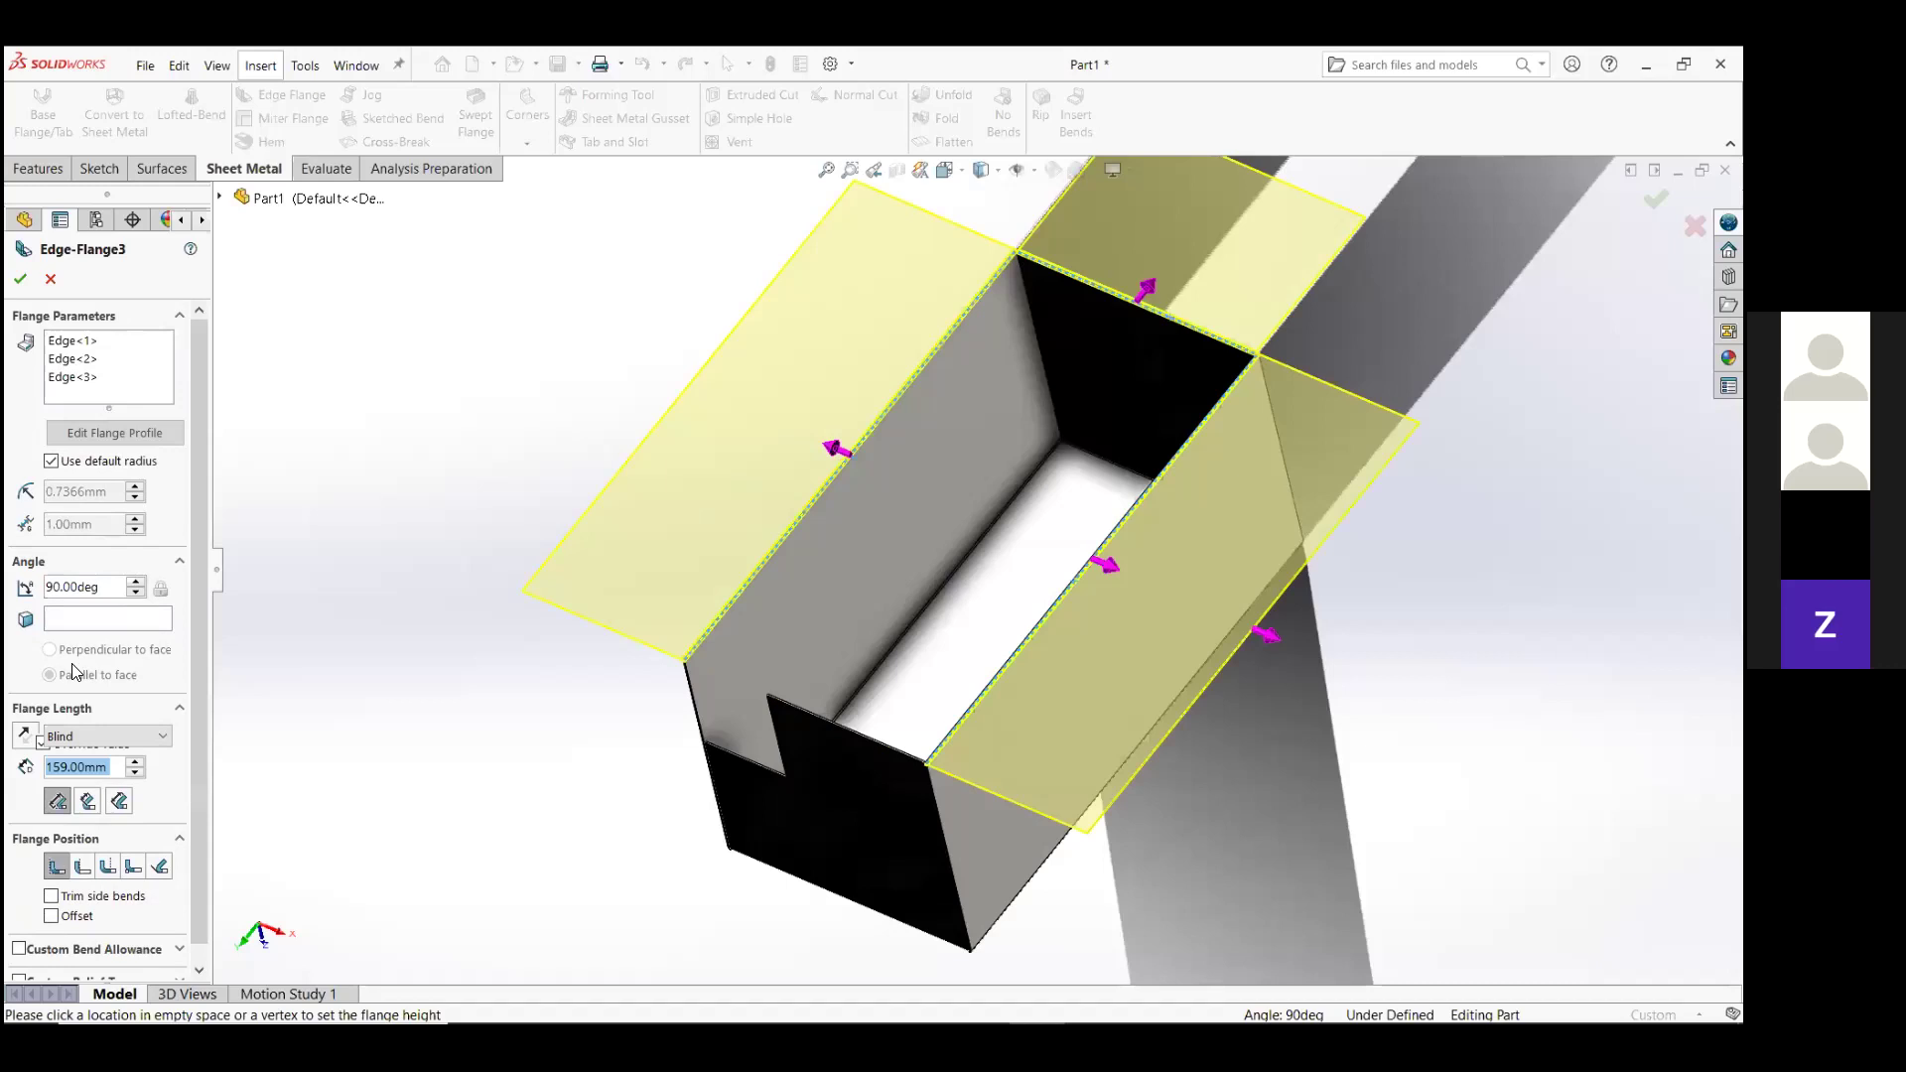
type("25")
key("Return")
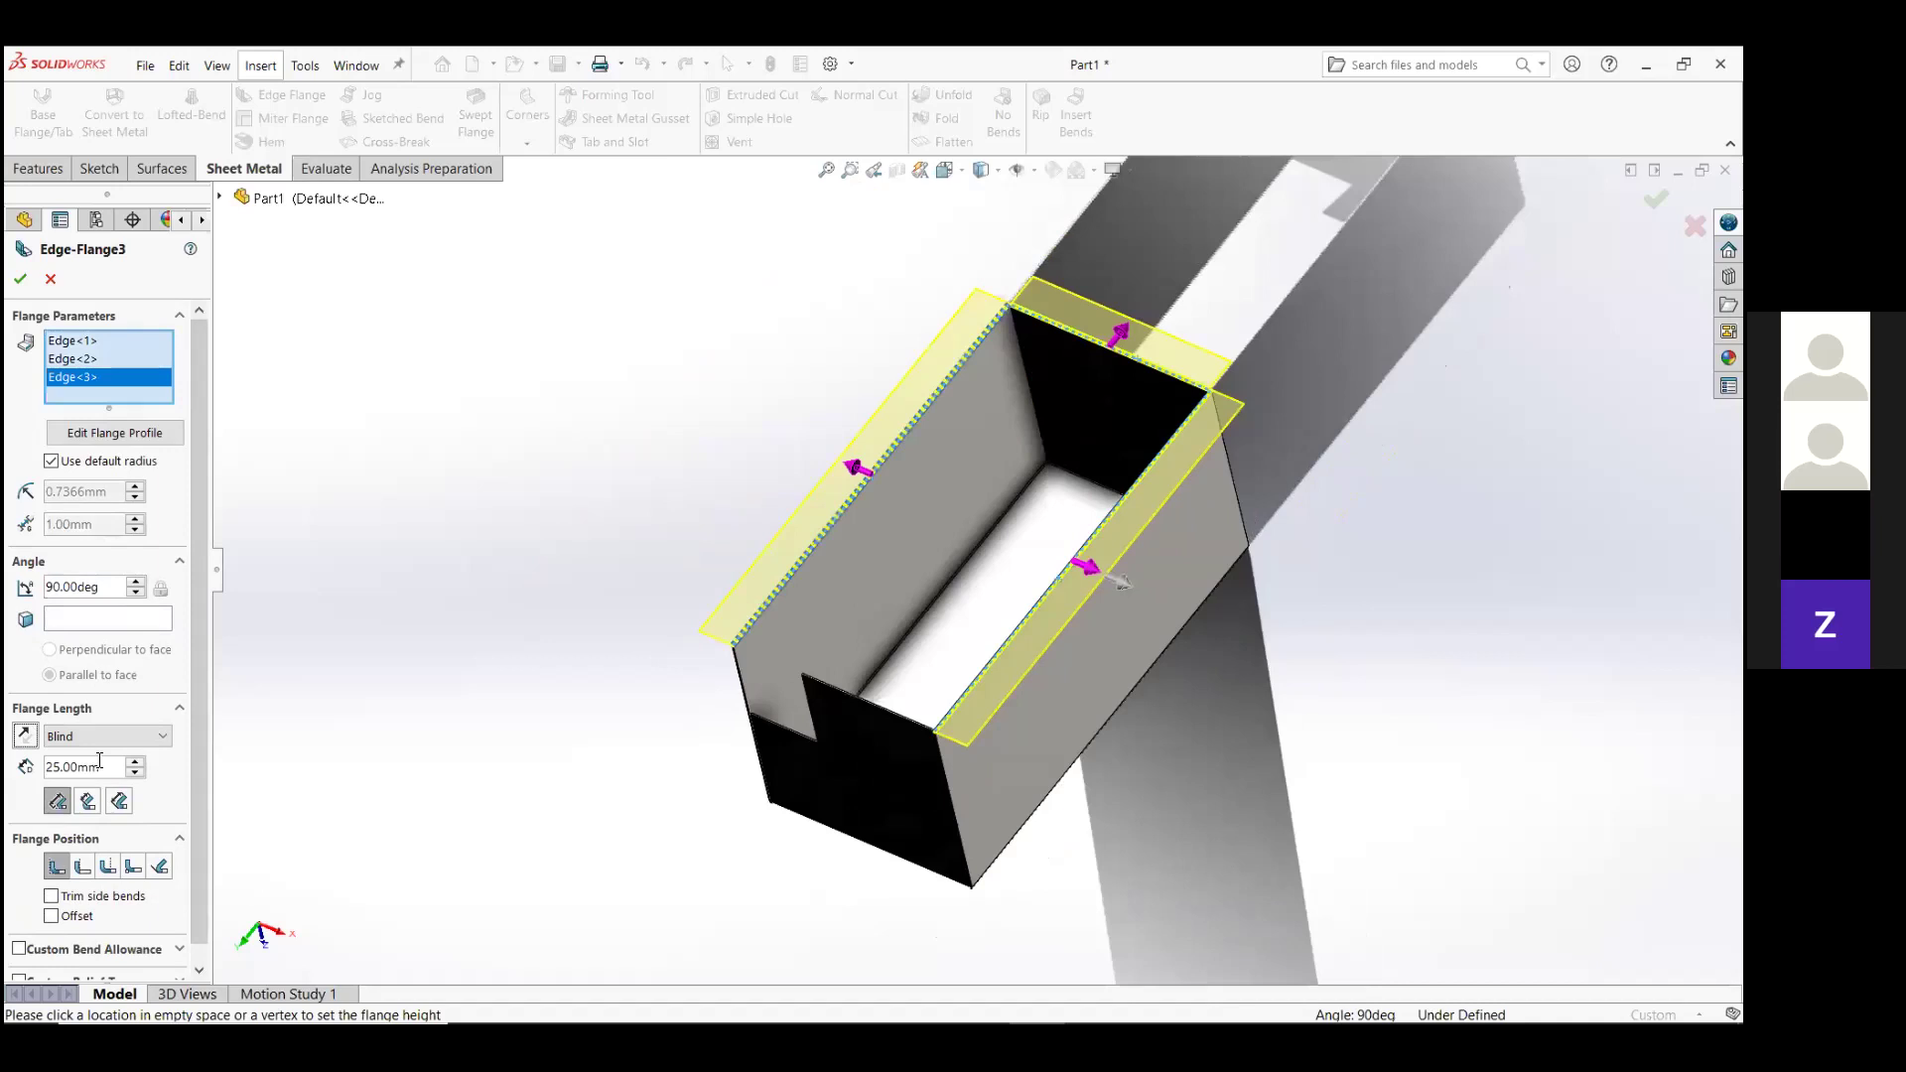
middle_click_drag(1112, 586, 1137, 559)
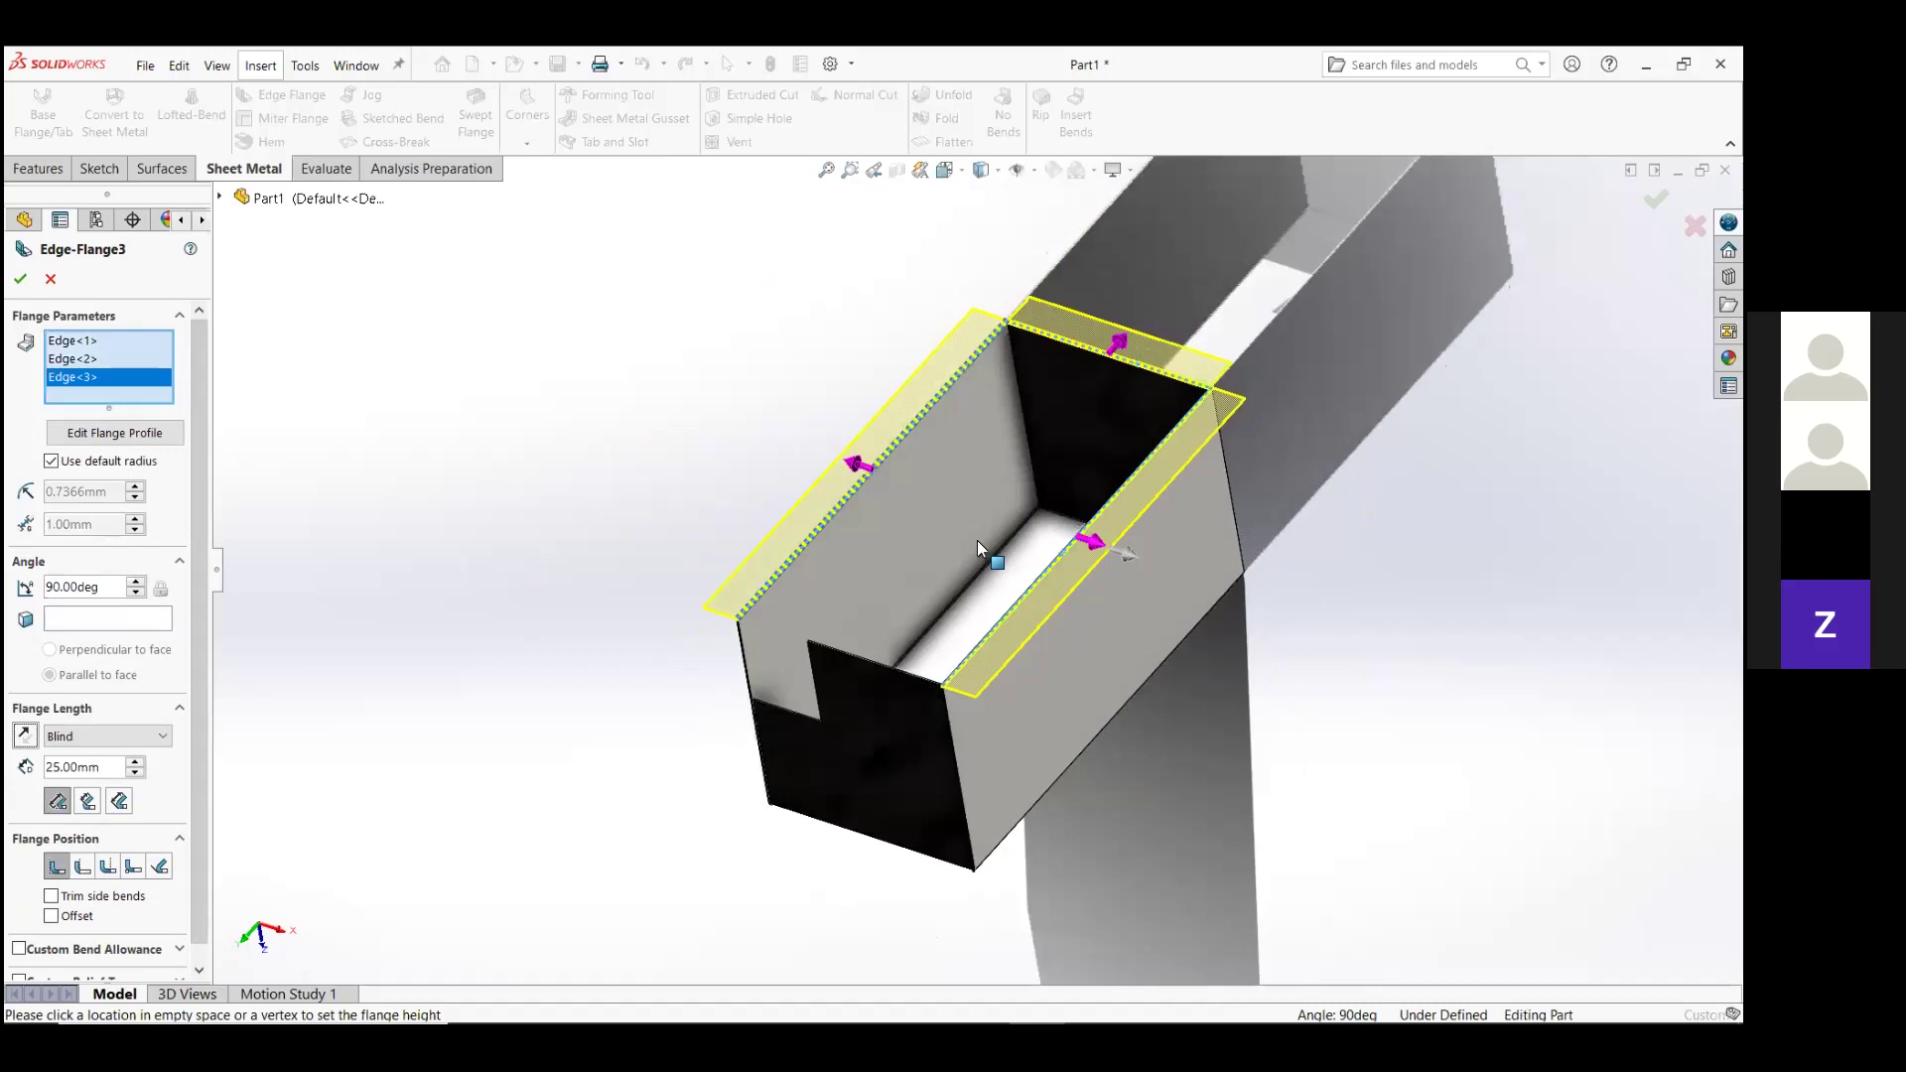
key("Return")
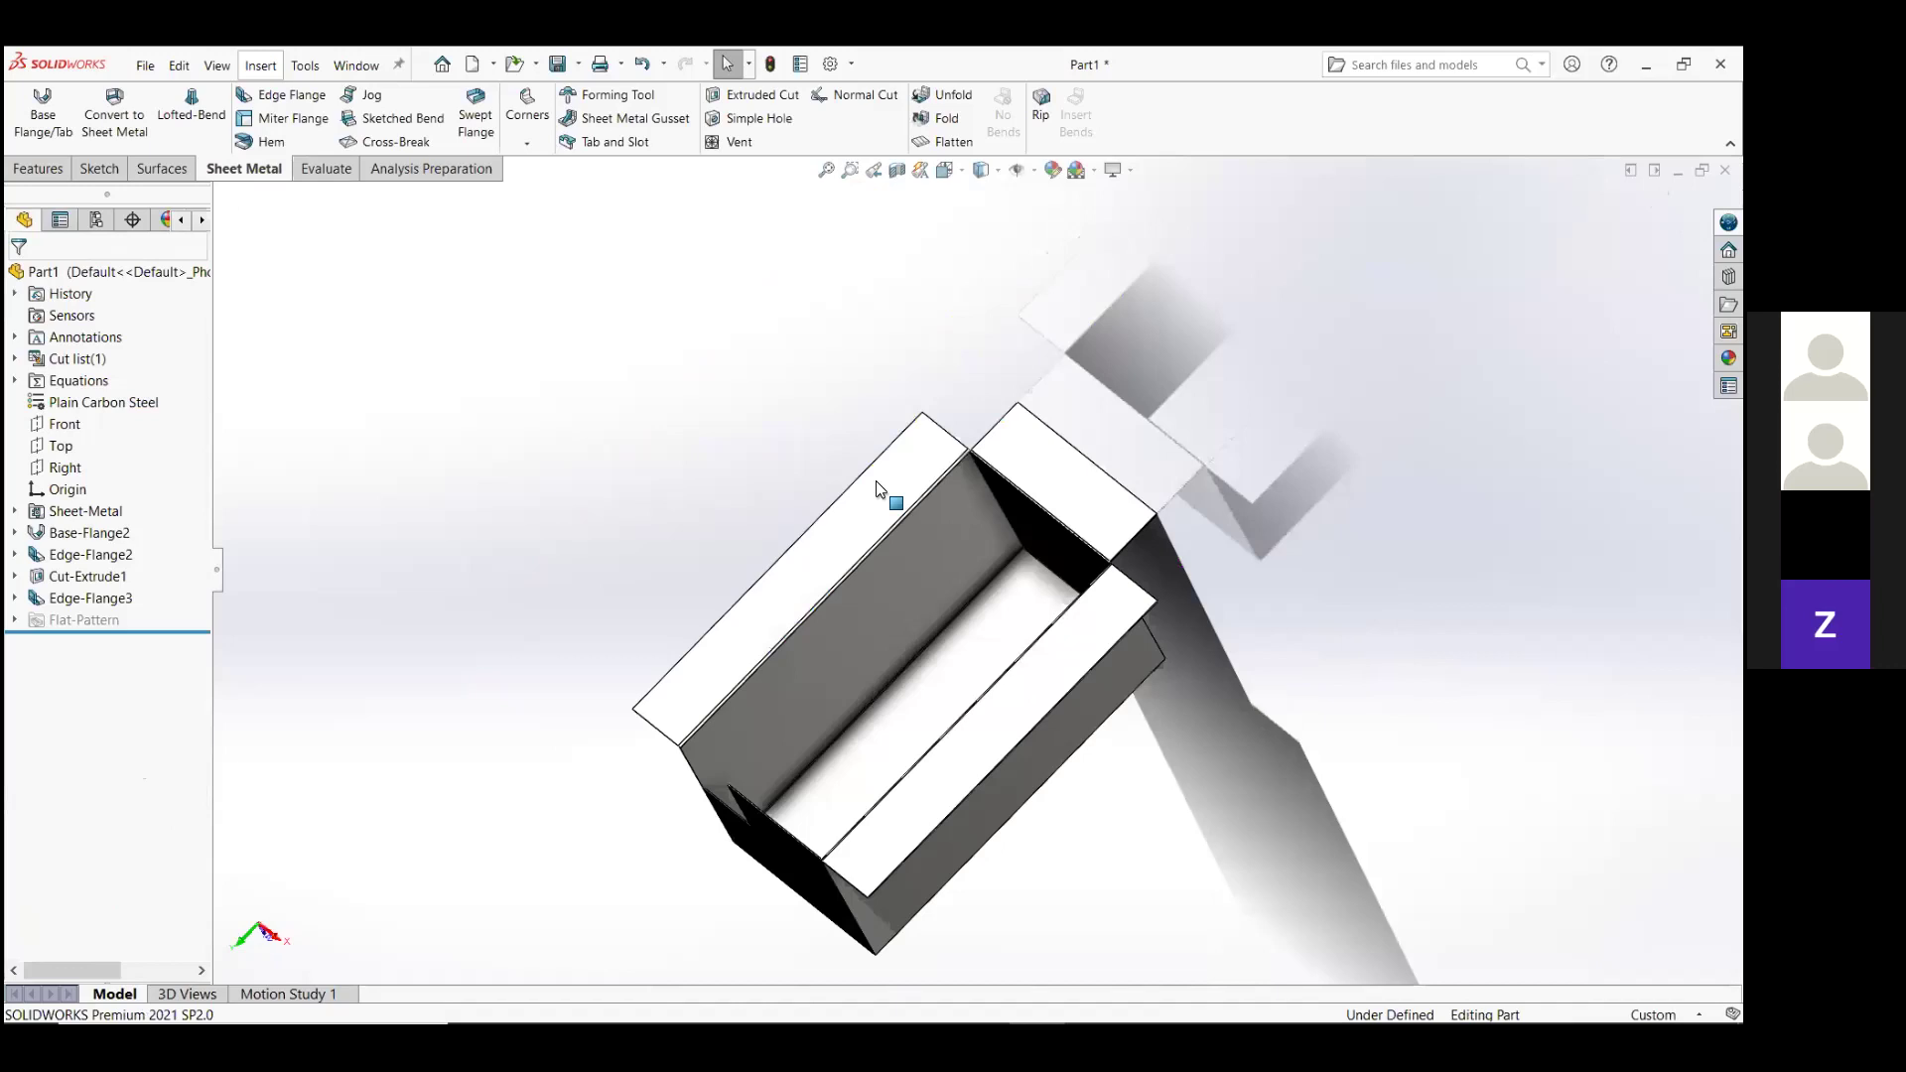
Flatten the box and measure the long side of the flat pattern's bounding box.
left_click(944, 142)
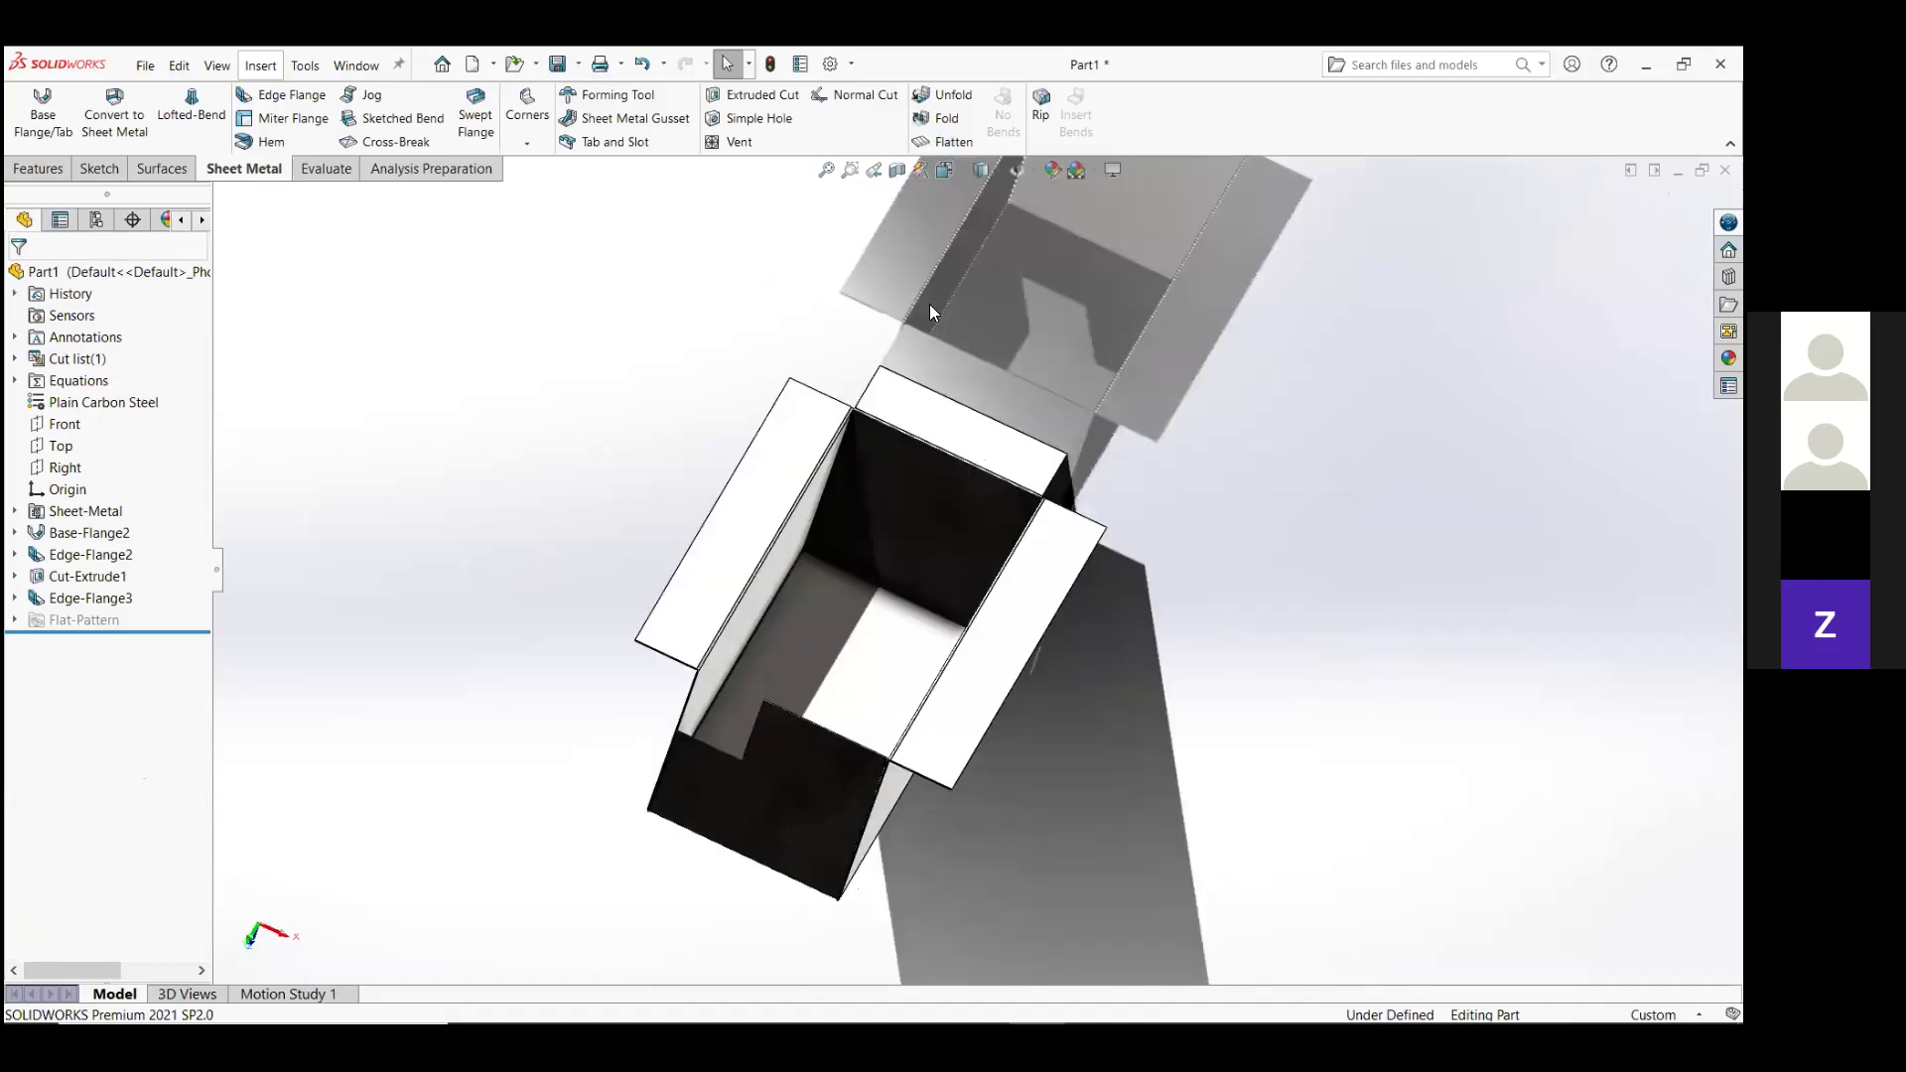
middle_click_drag(1104, 636, 916, 599)
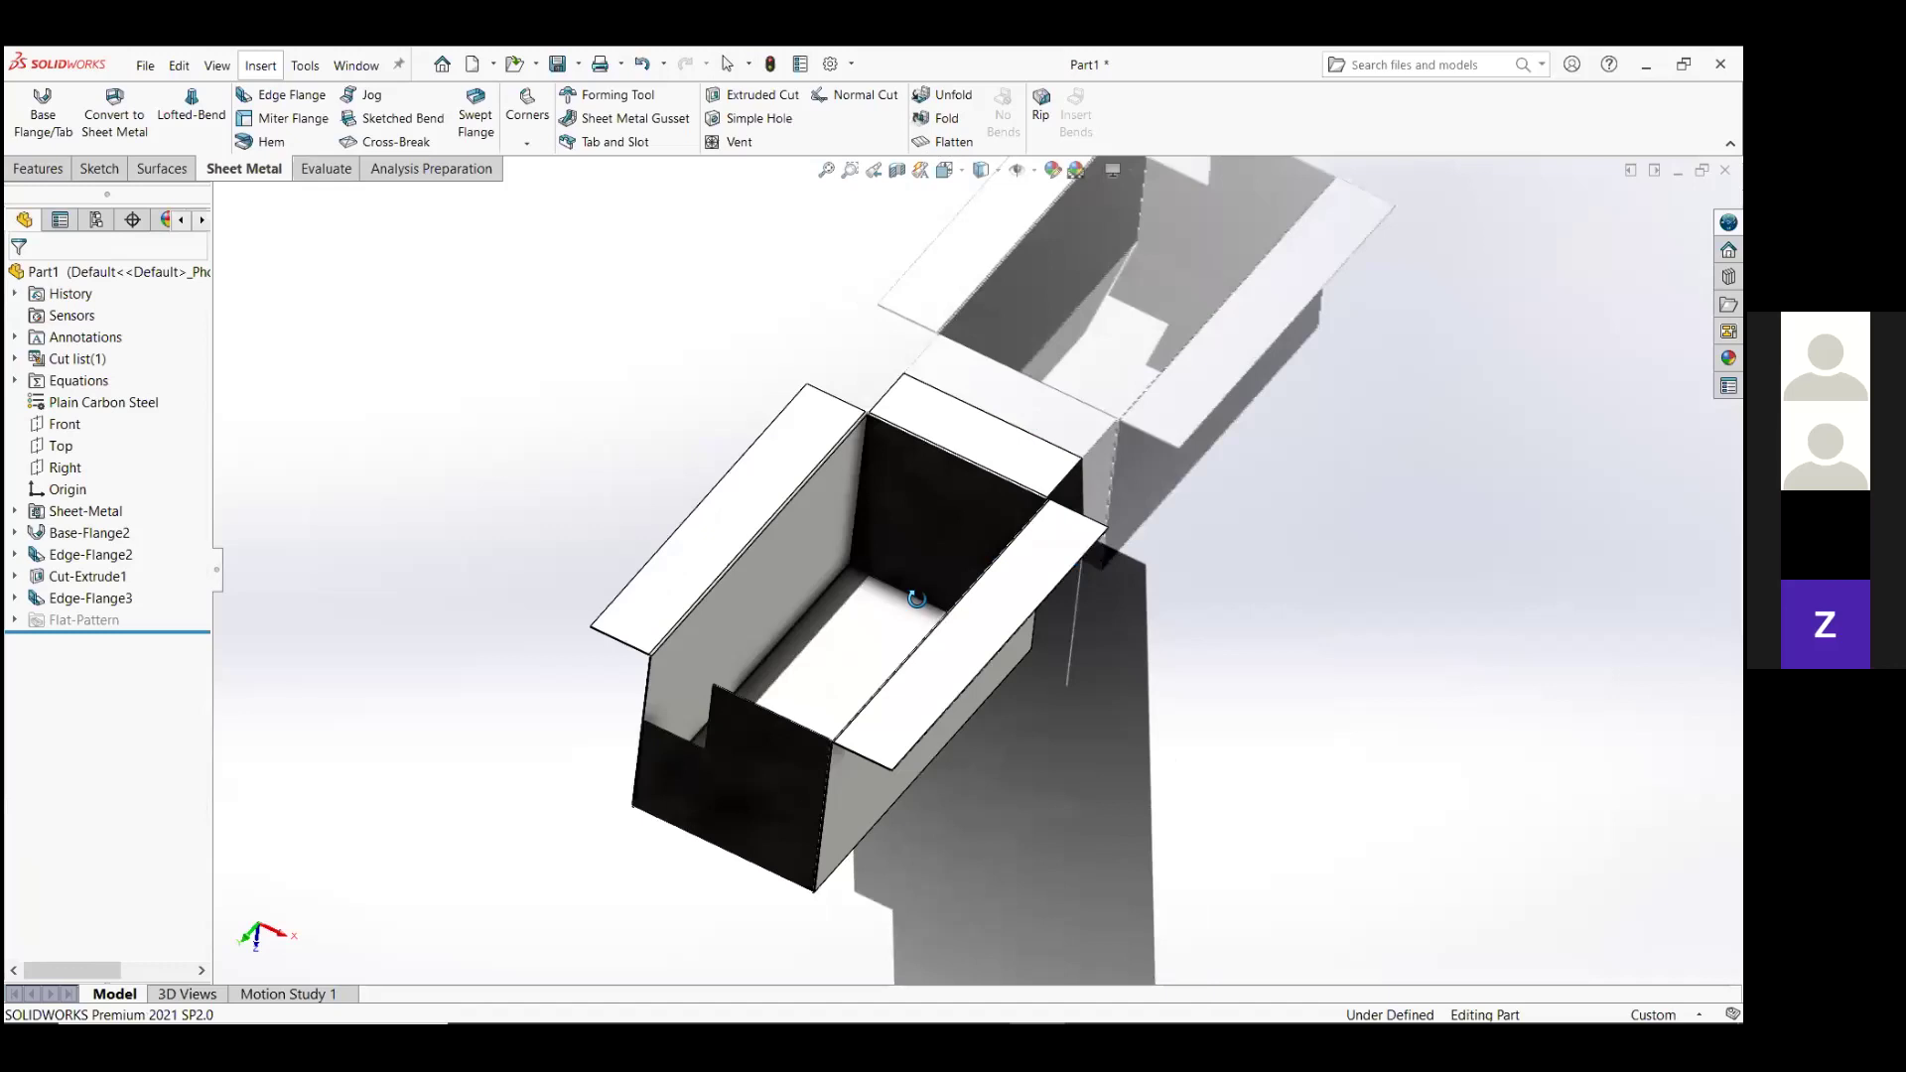
middle_click_drag(917, 599, 914, 516)
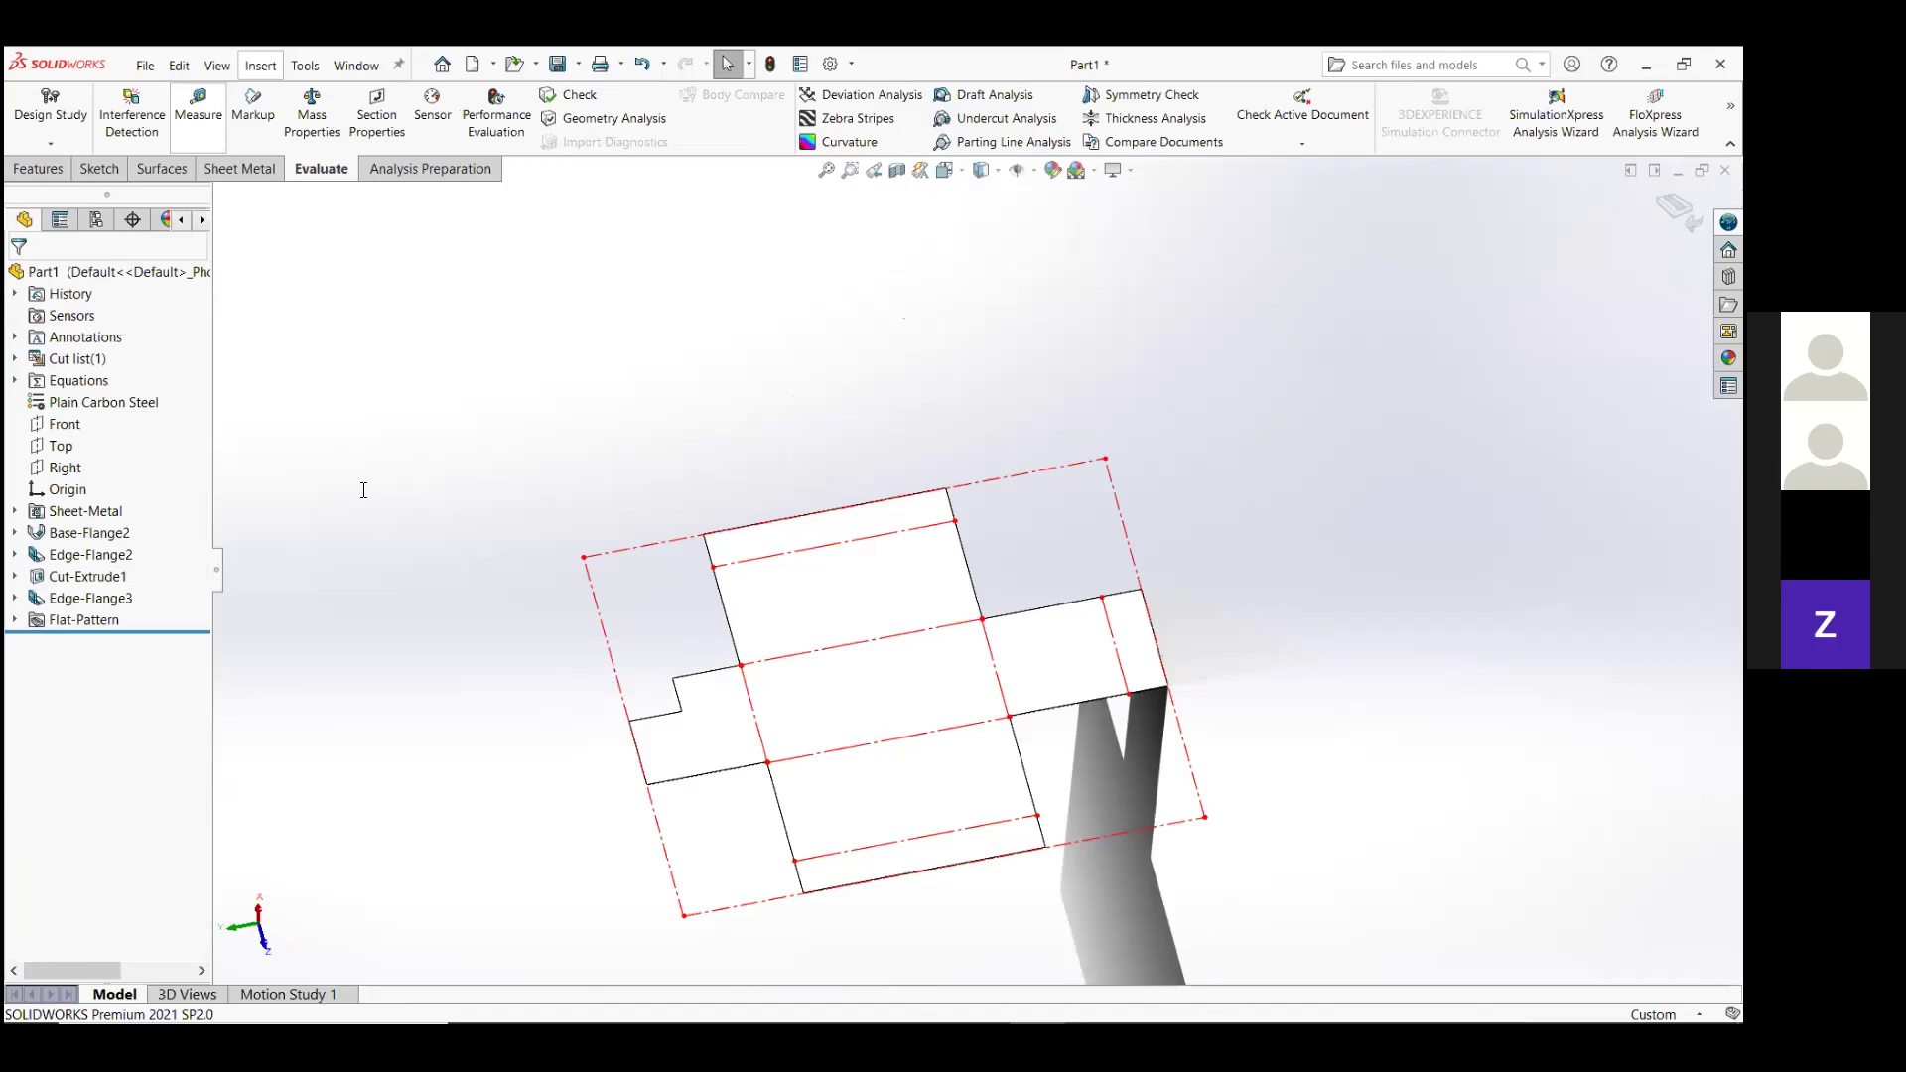
left_click(756, 508)
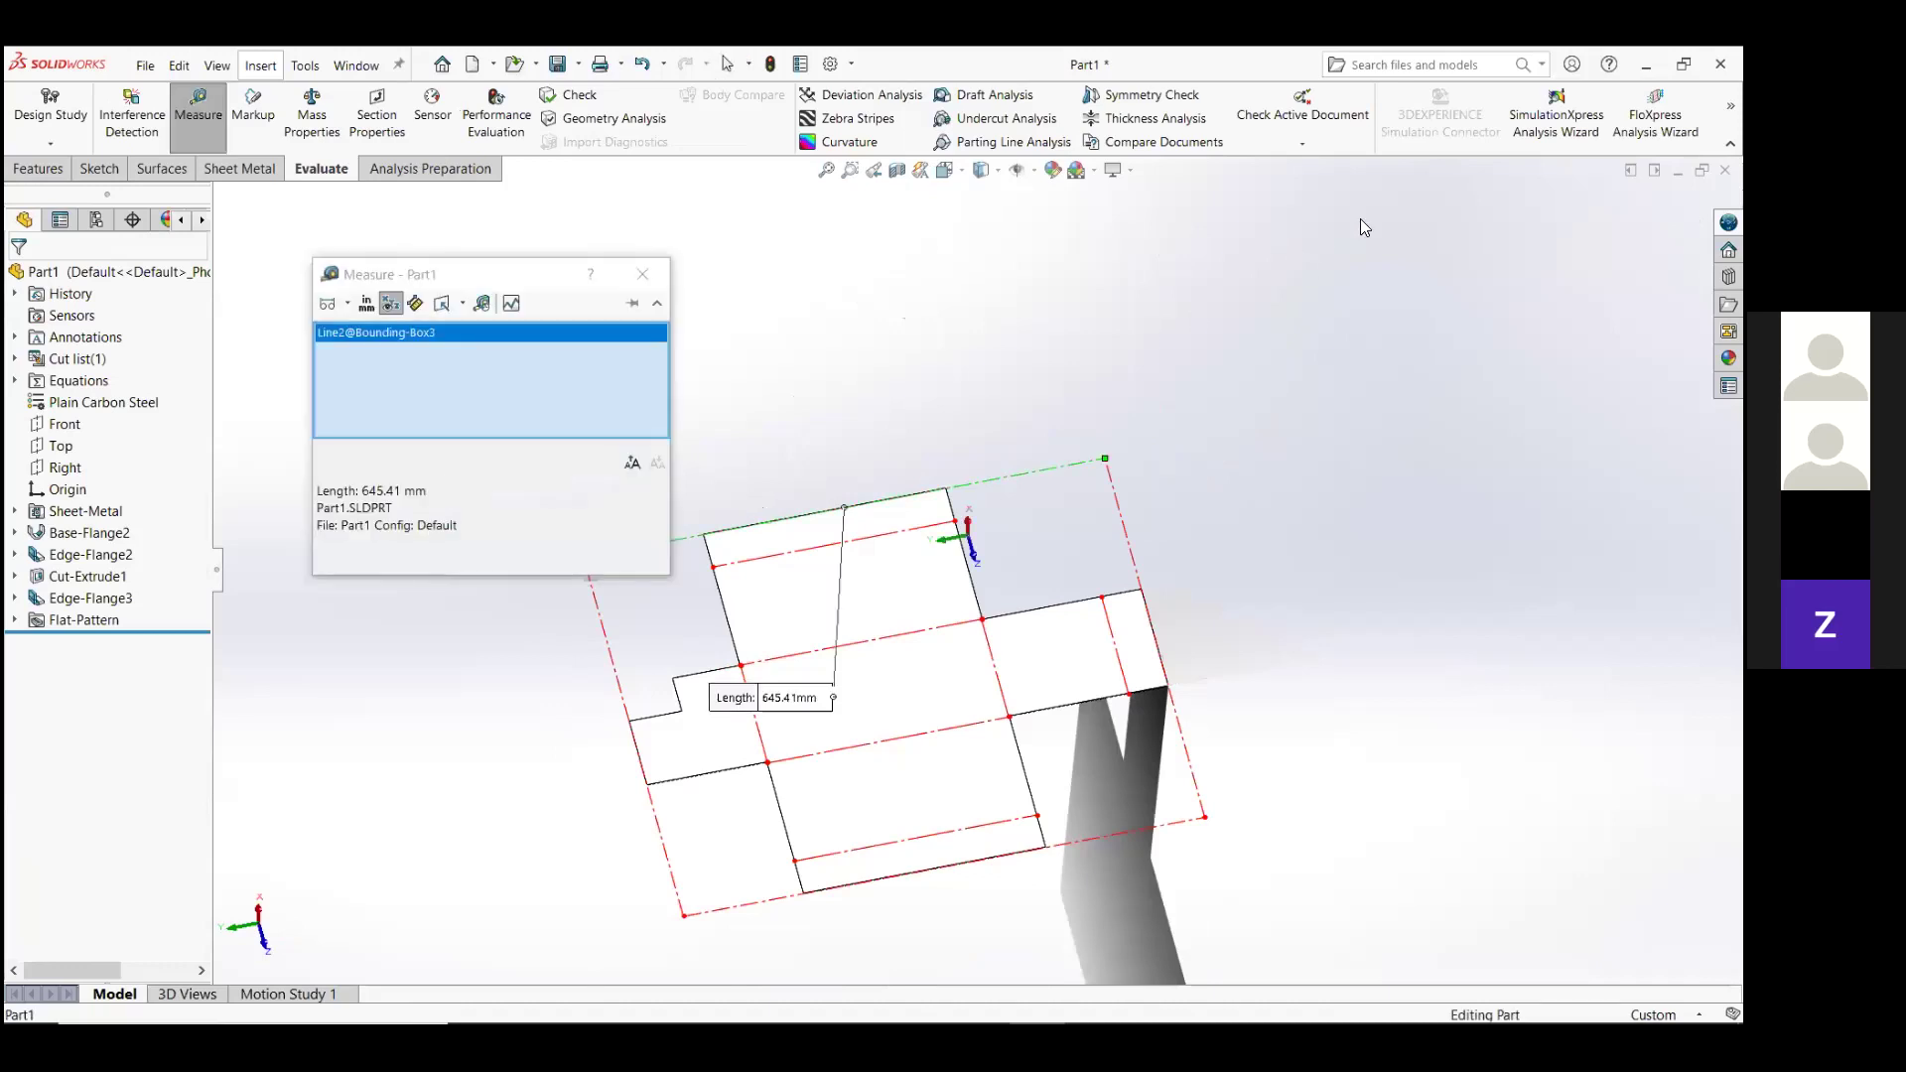
key("Escape")
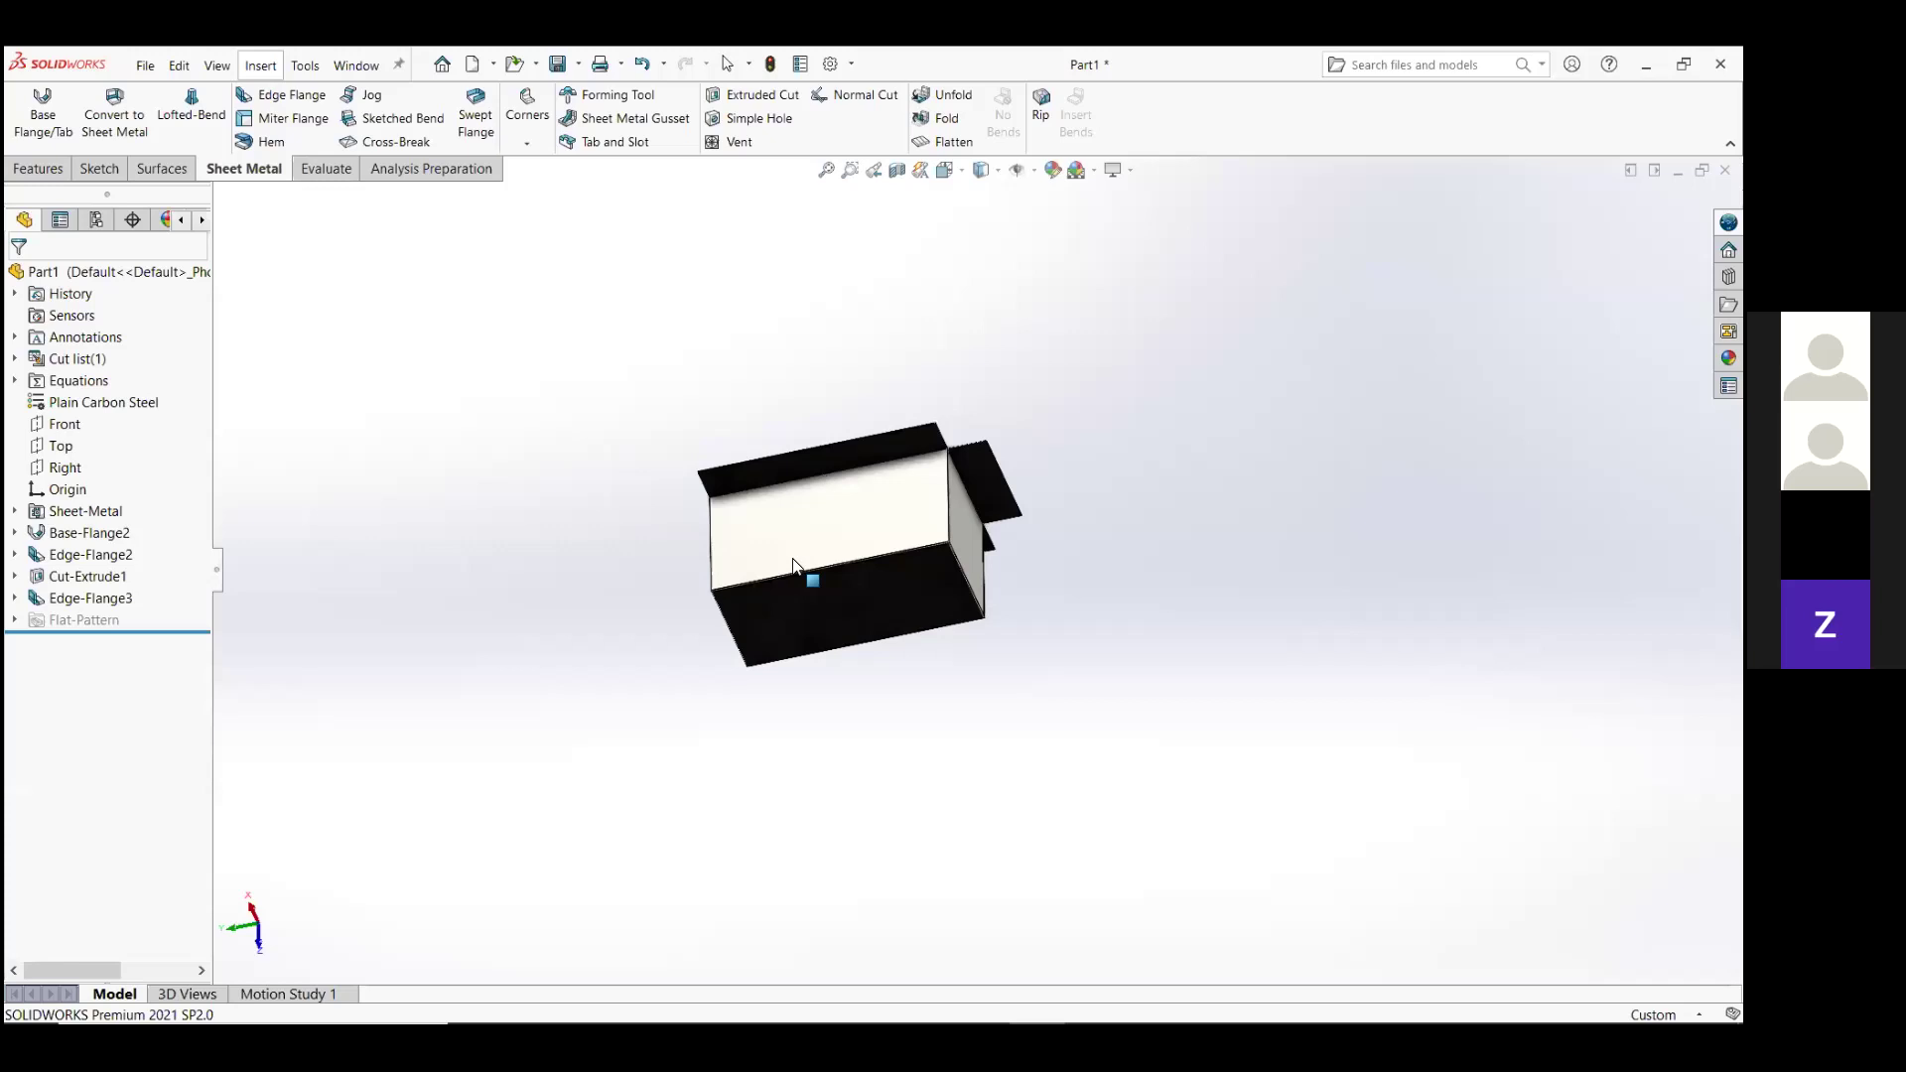
Start a hem on the outer edge of one long-side flange, using the Closed type, Bend Outside position and downward direction.
scroll(795, 566, "down", 10)
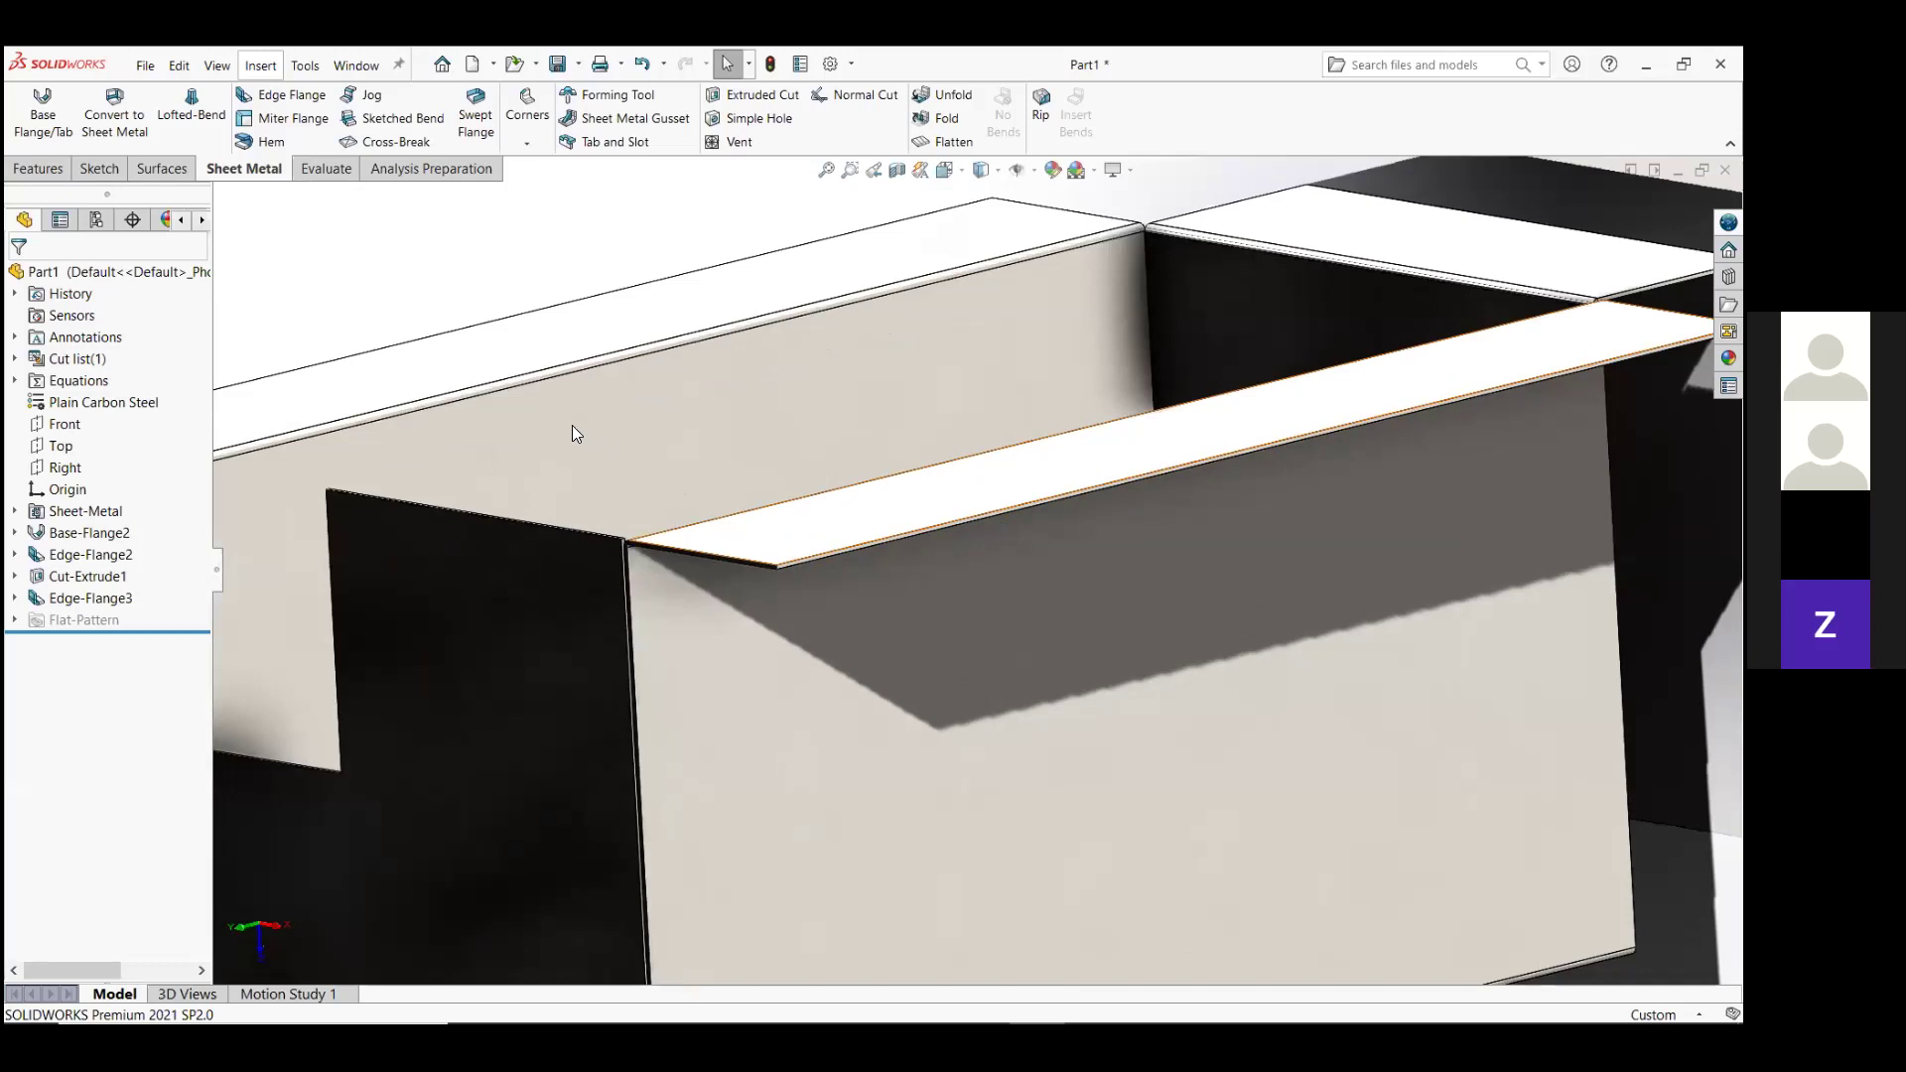
key("f")
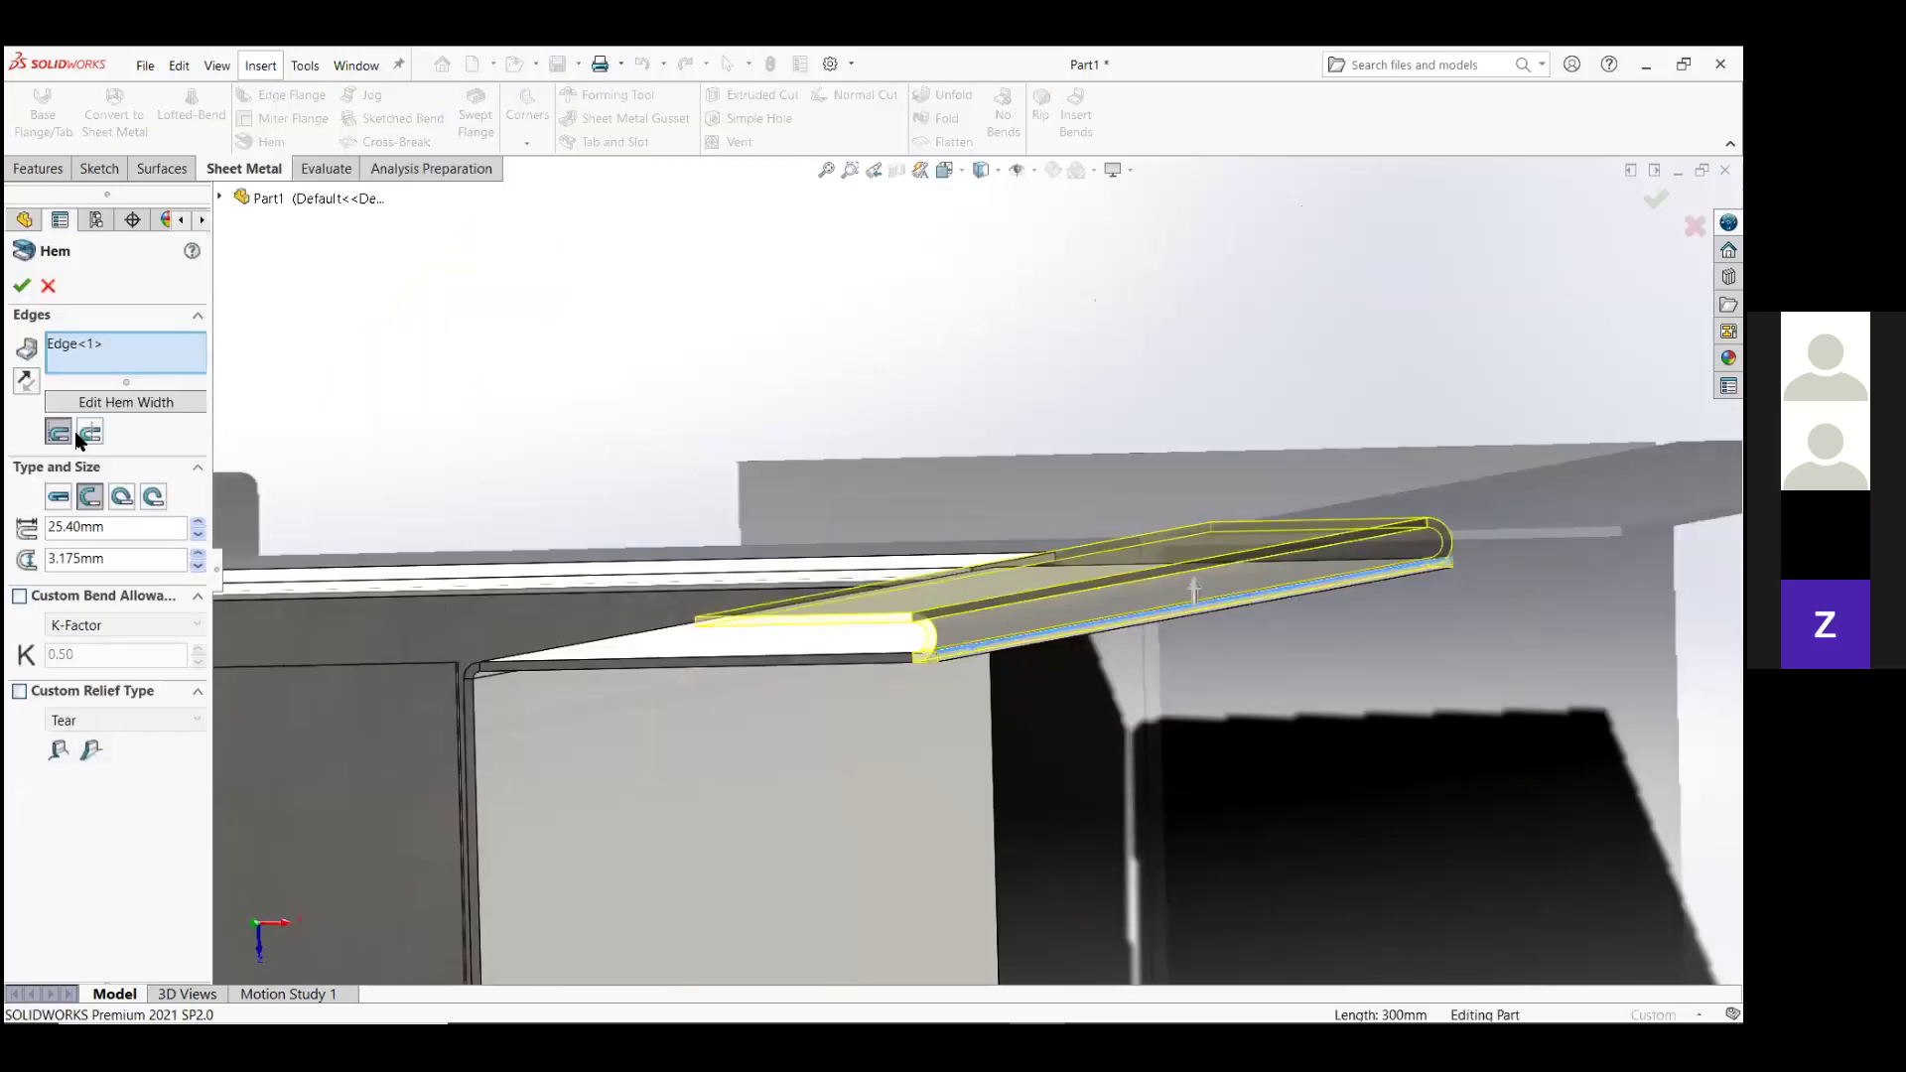
left_click(89, 431)
left_click(58, 496)
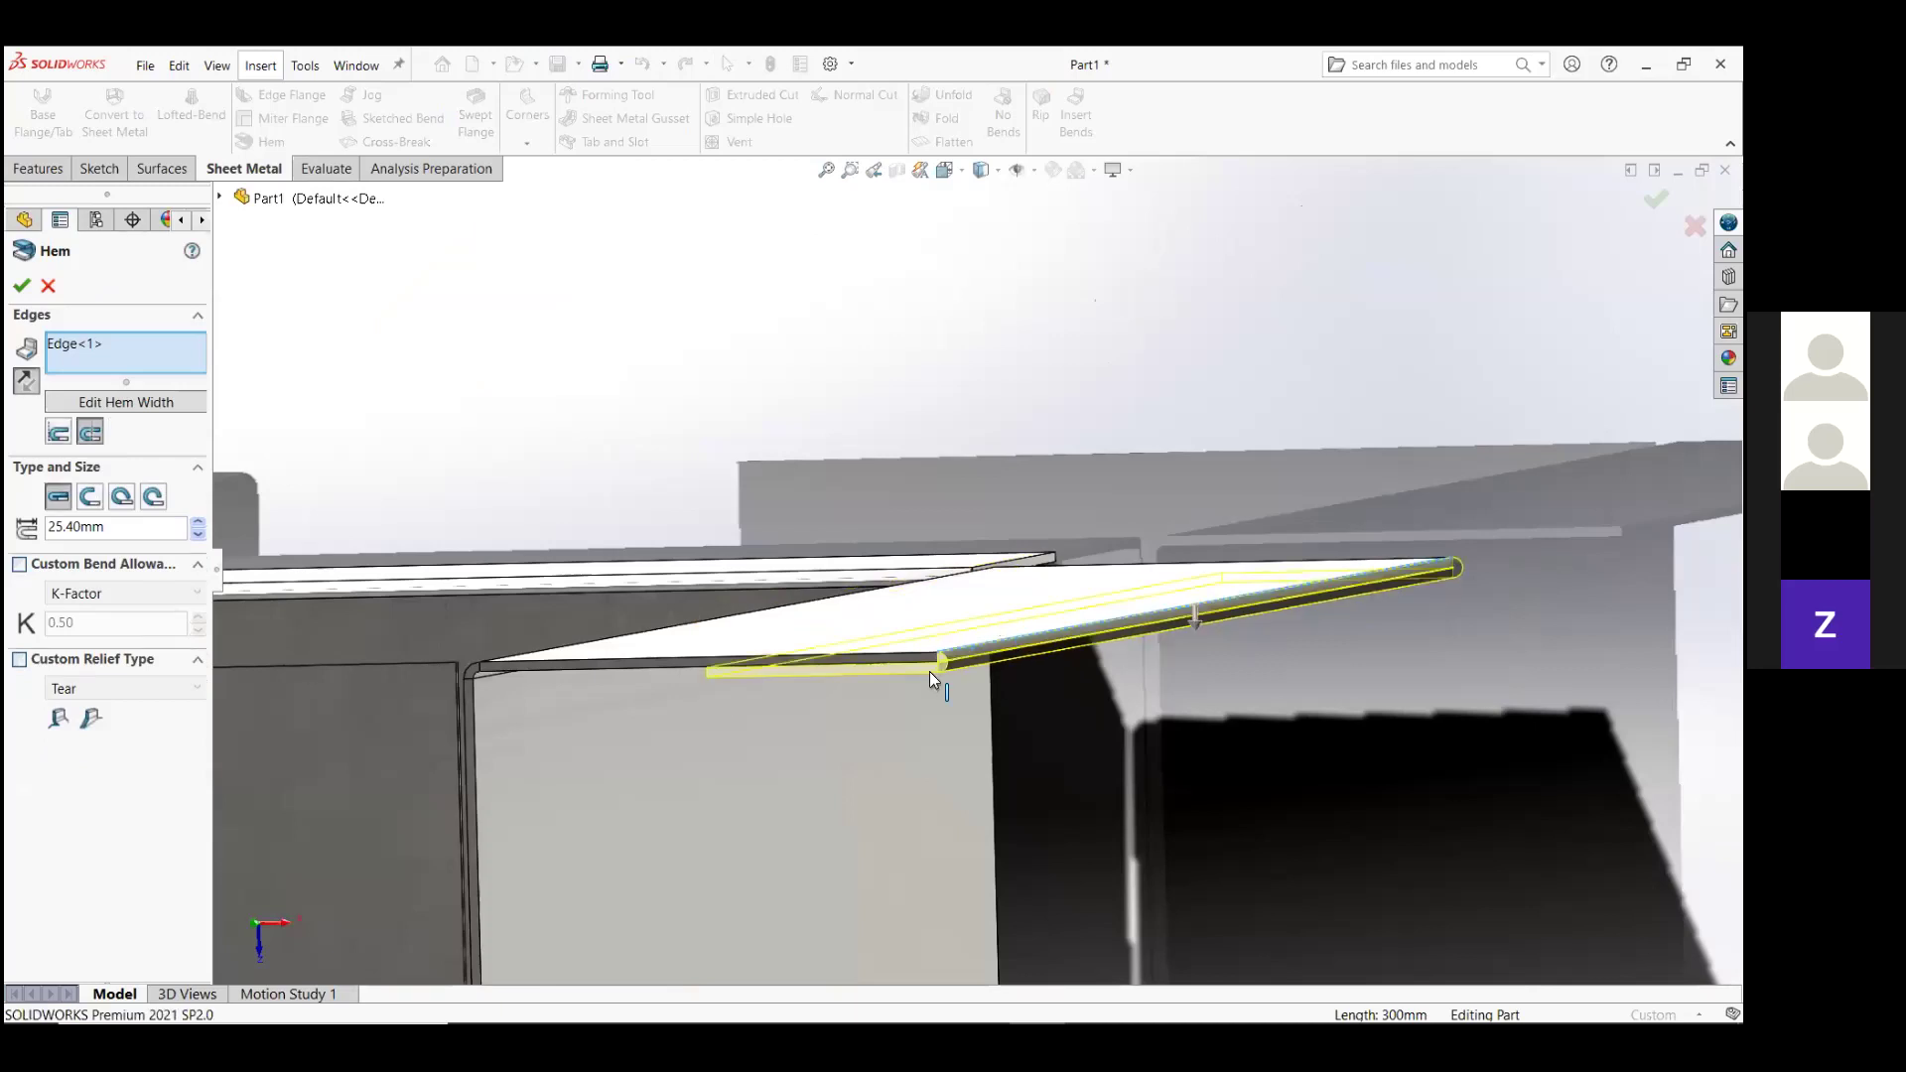
scroll(929, 671, "down", 2)
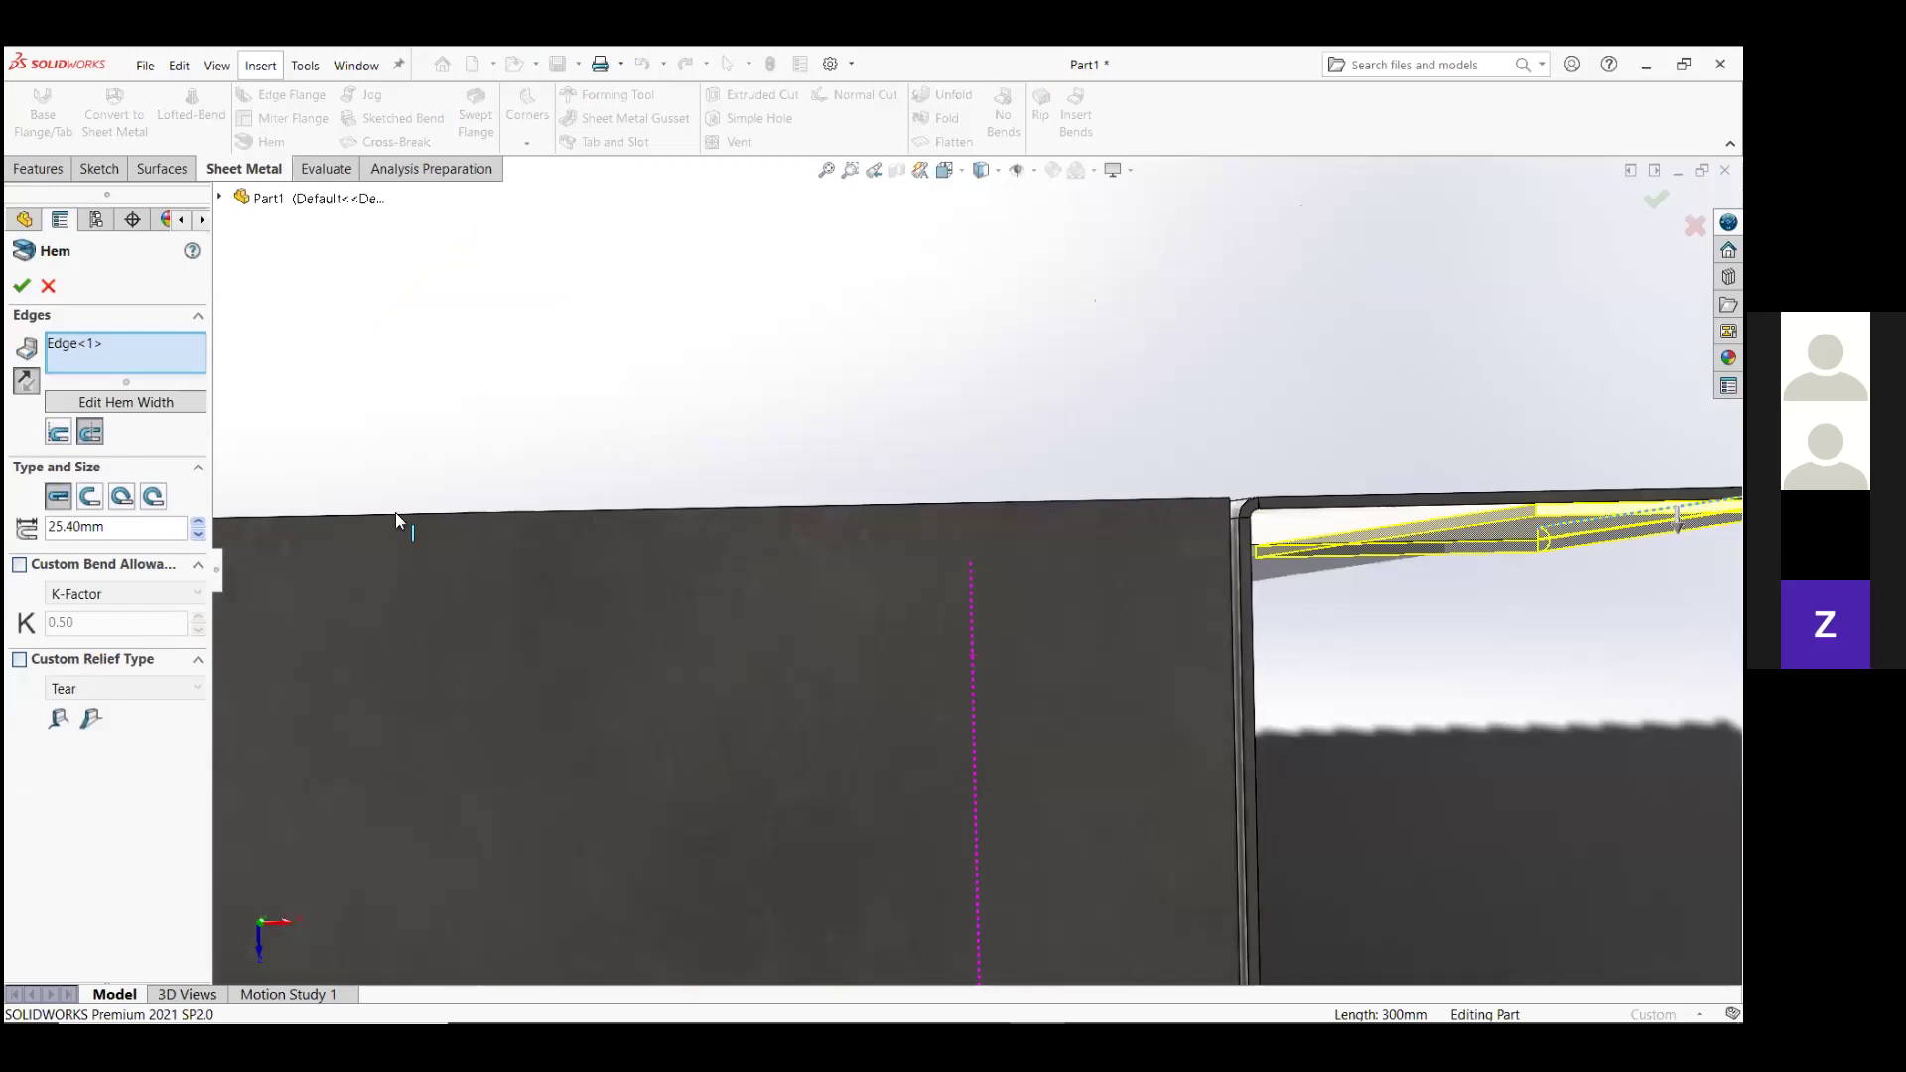
middle_click_drag(395, 513, 635, 497)
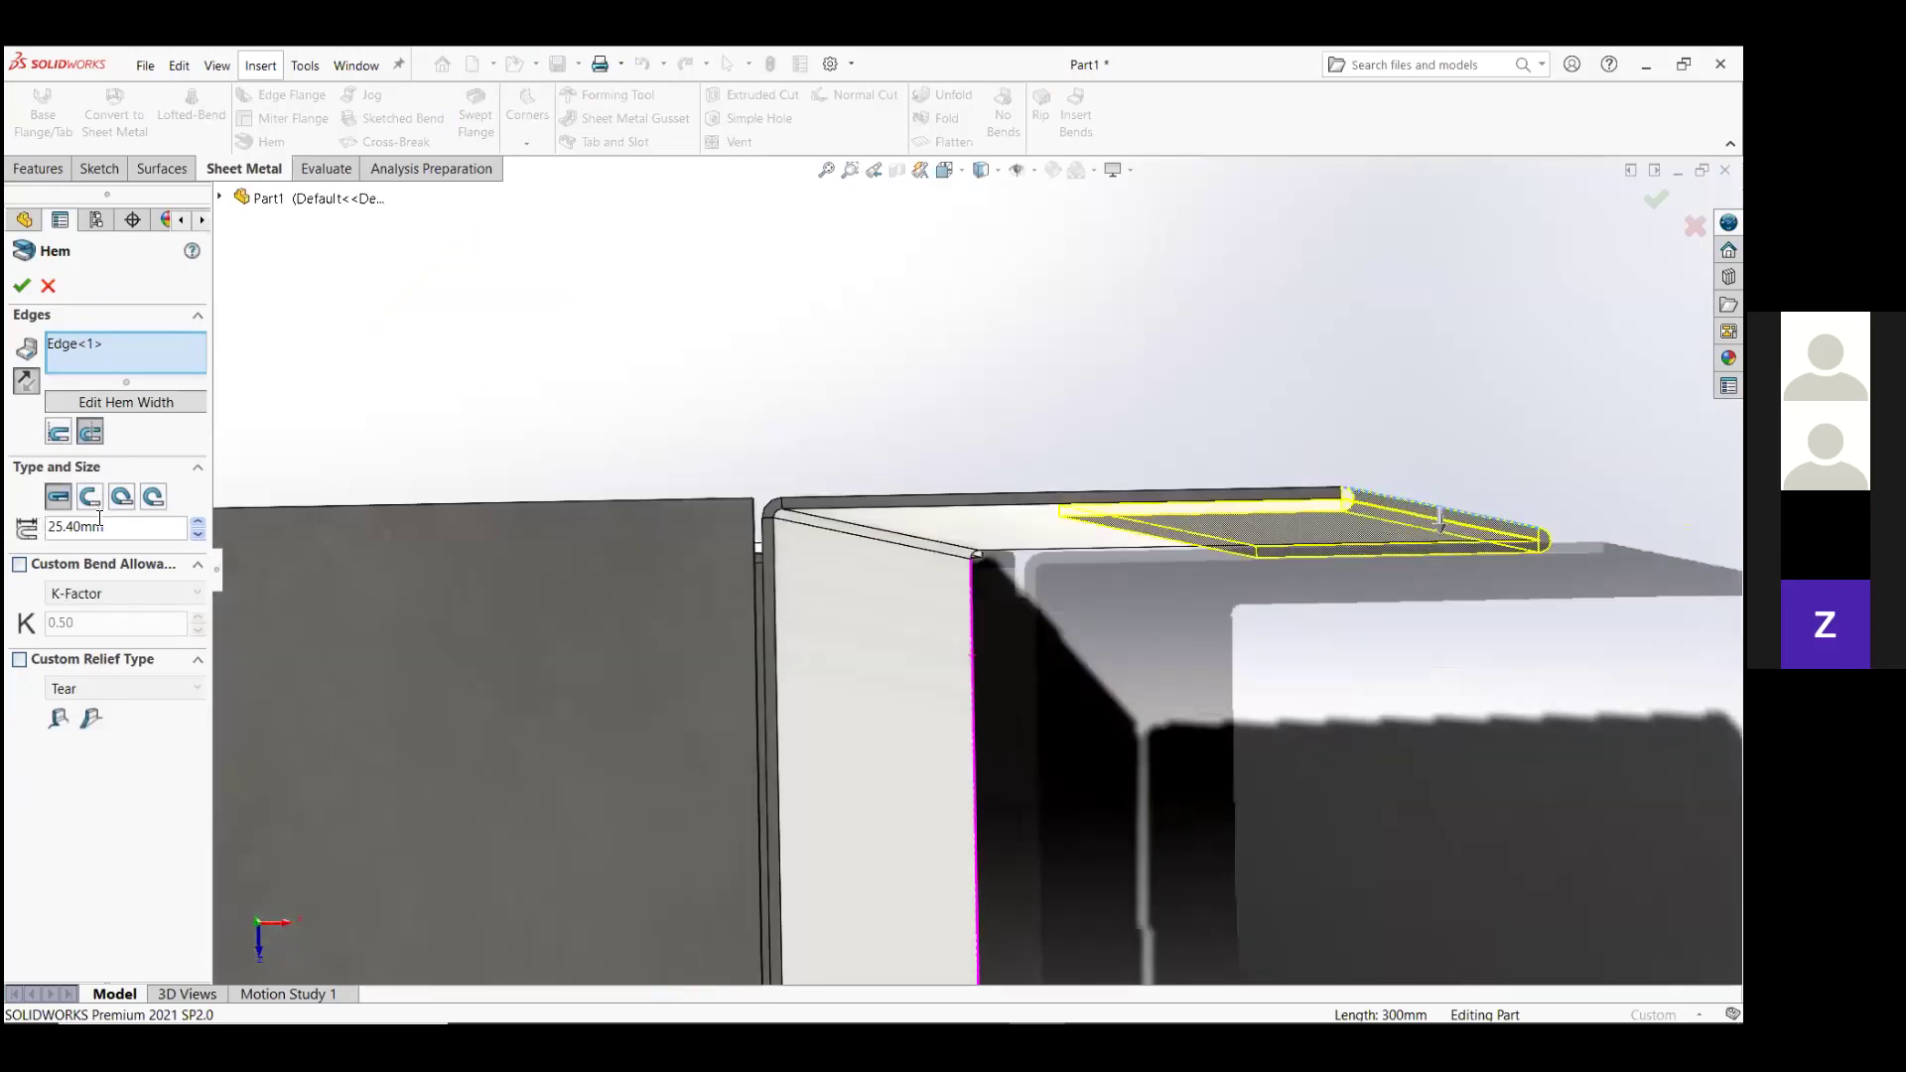
Switch the hem to Material Inside and try closed hem lengths of 12 mm and 3 mm.
left_click(99, 524)
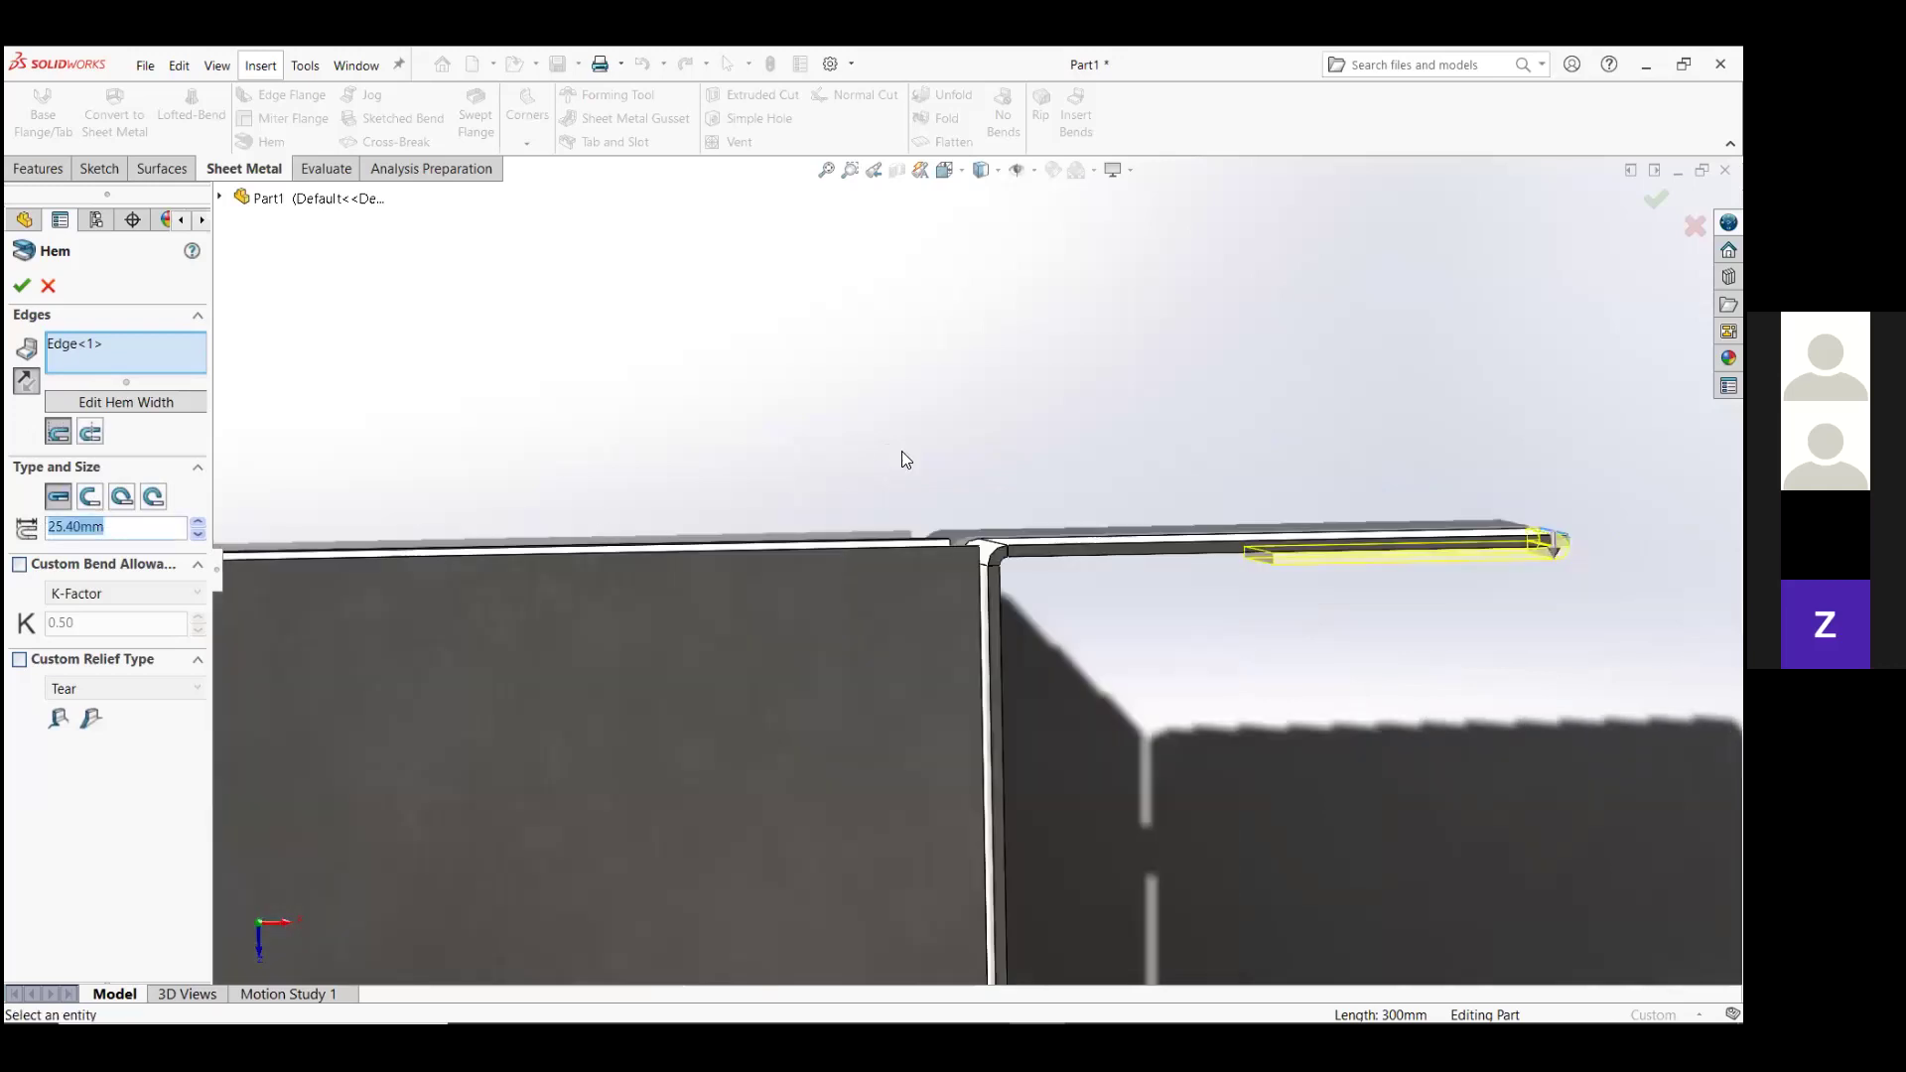
type("12")
key("Return")
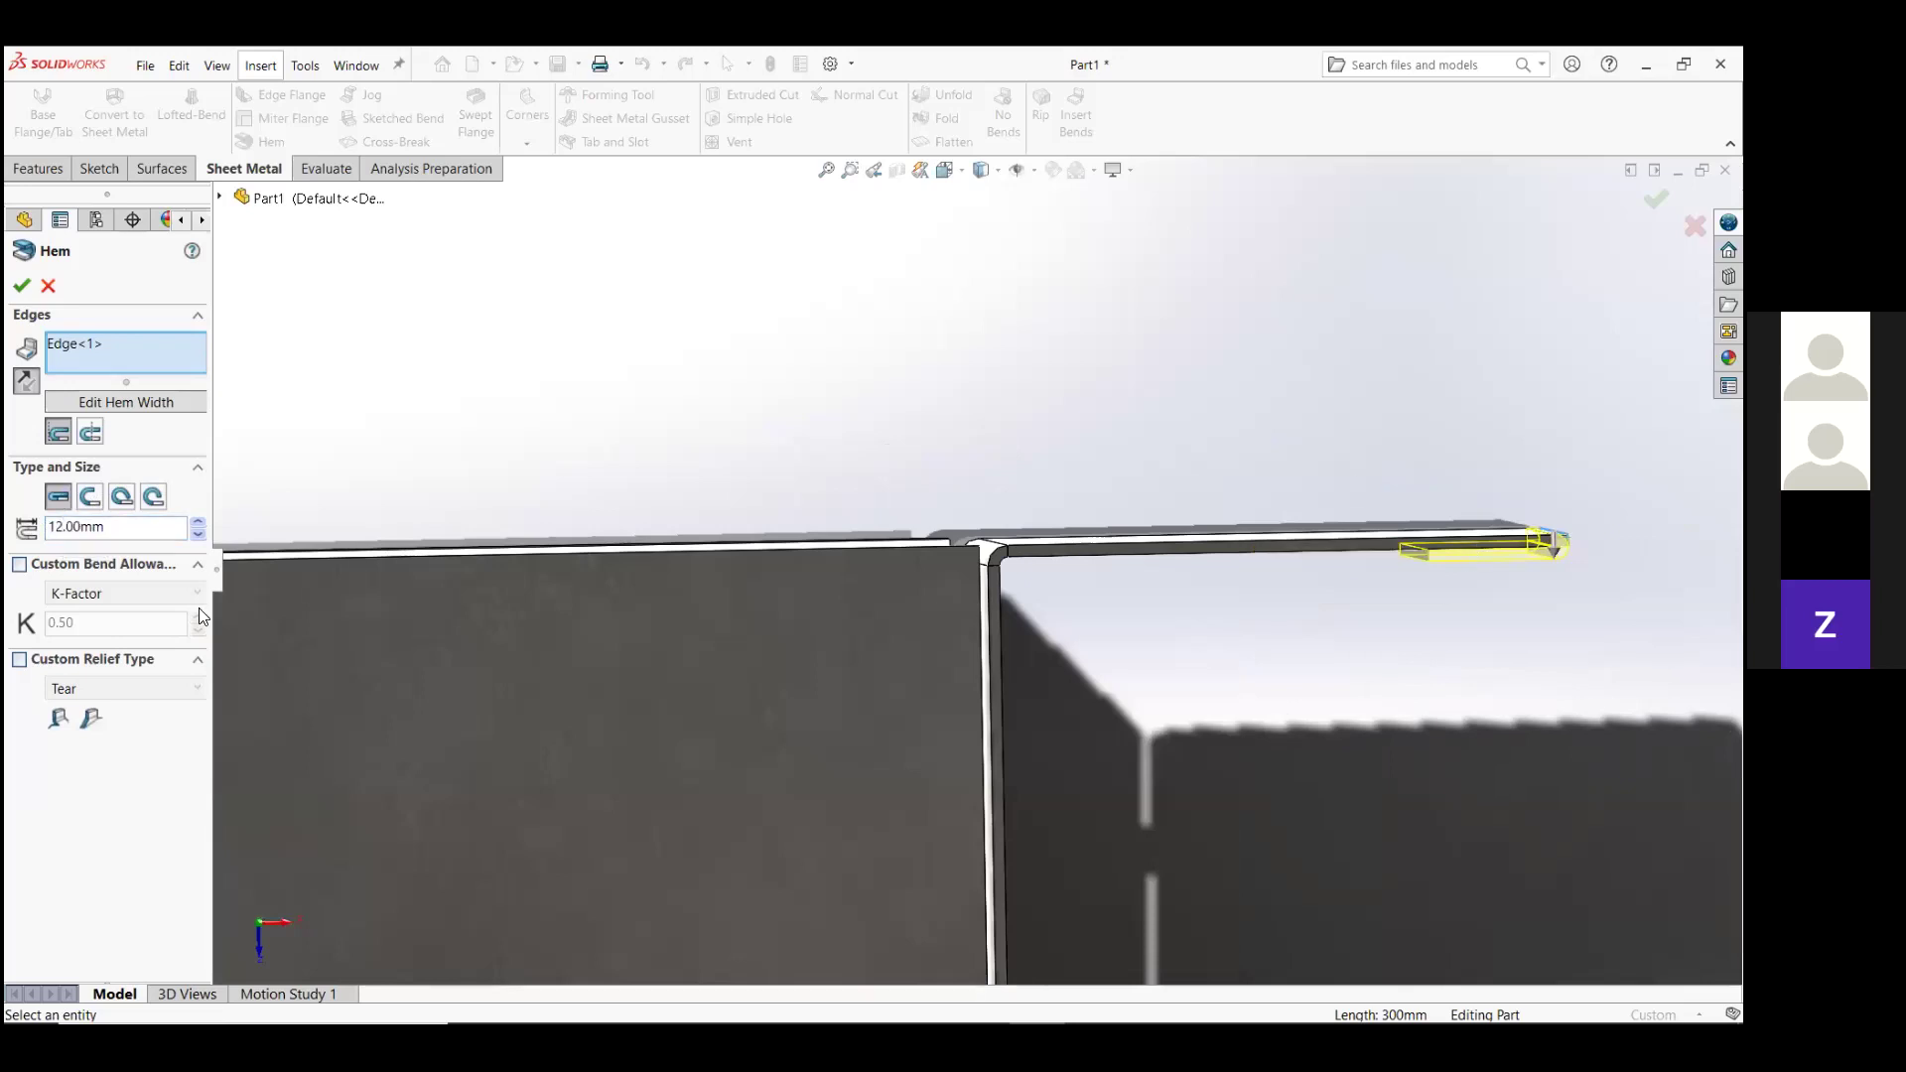
scroll(1118, 453, "down", 1)
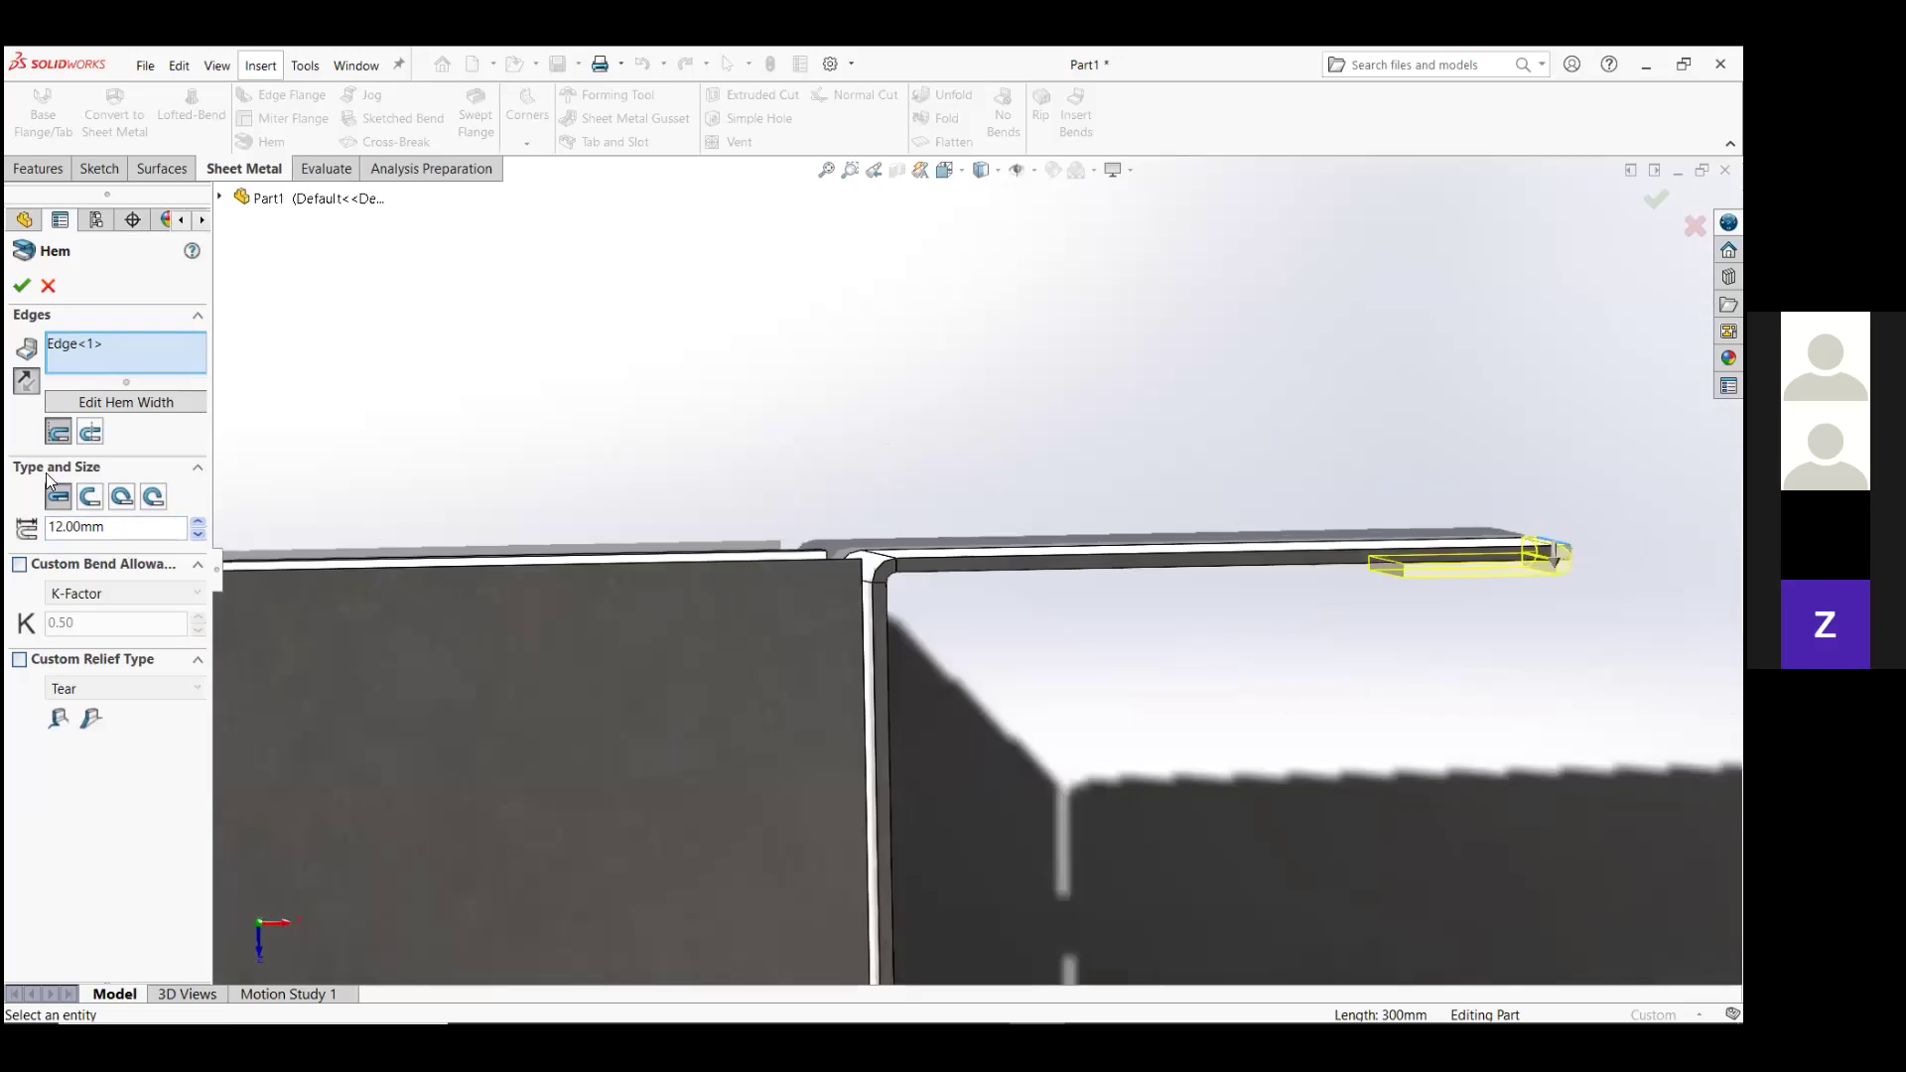
type("3")
key("Return")
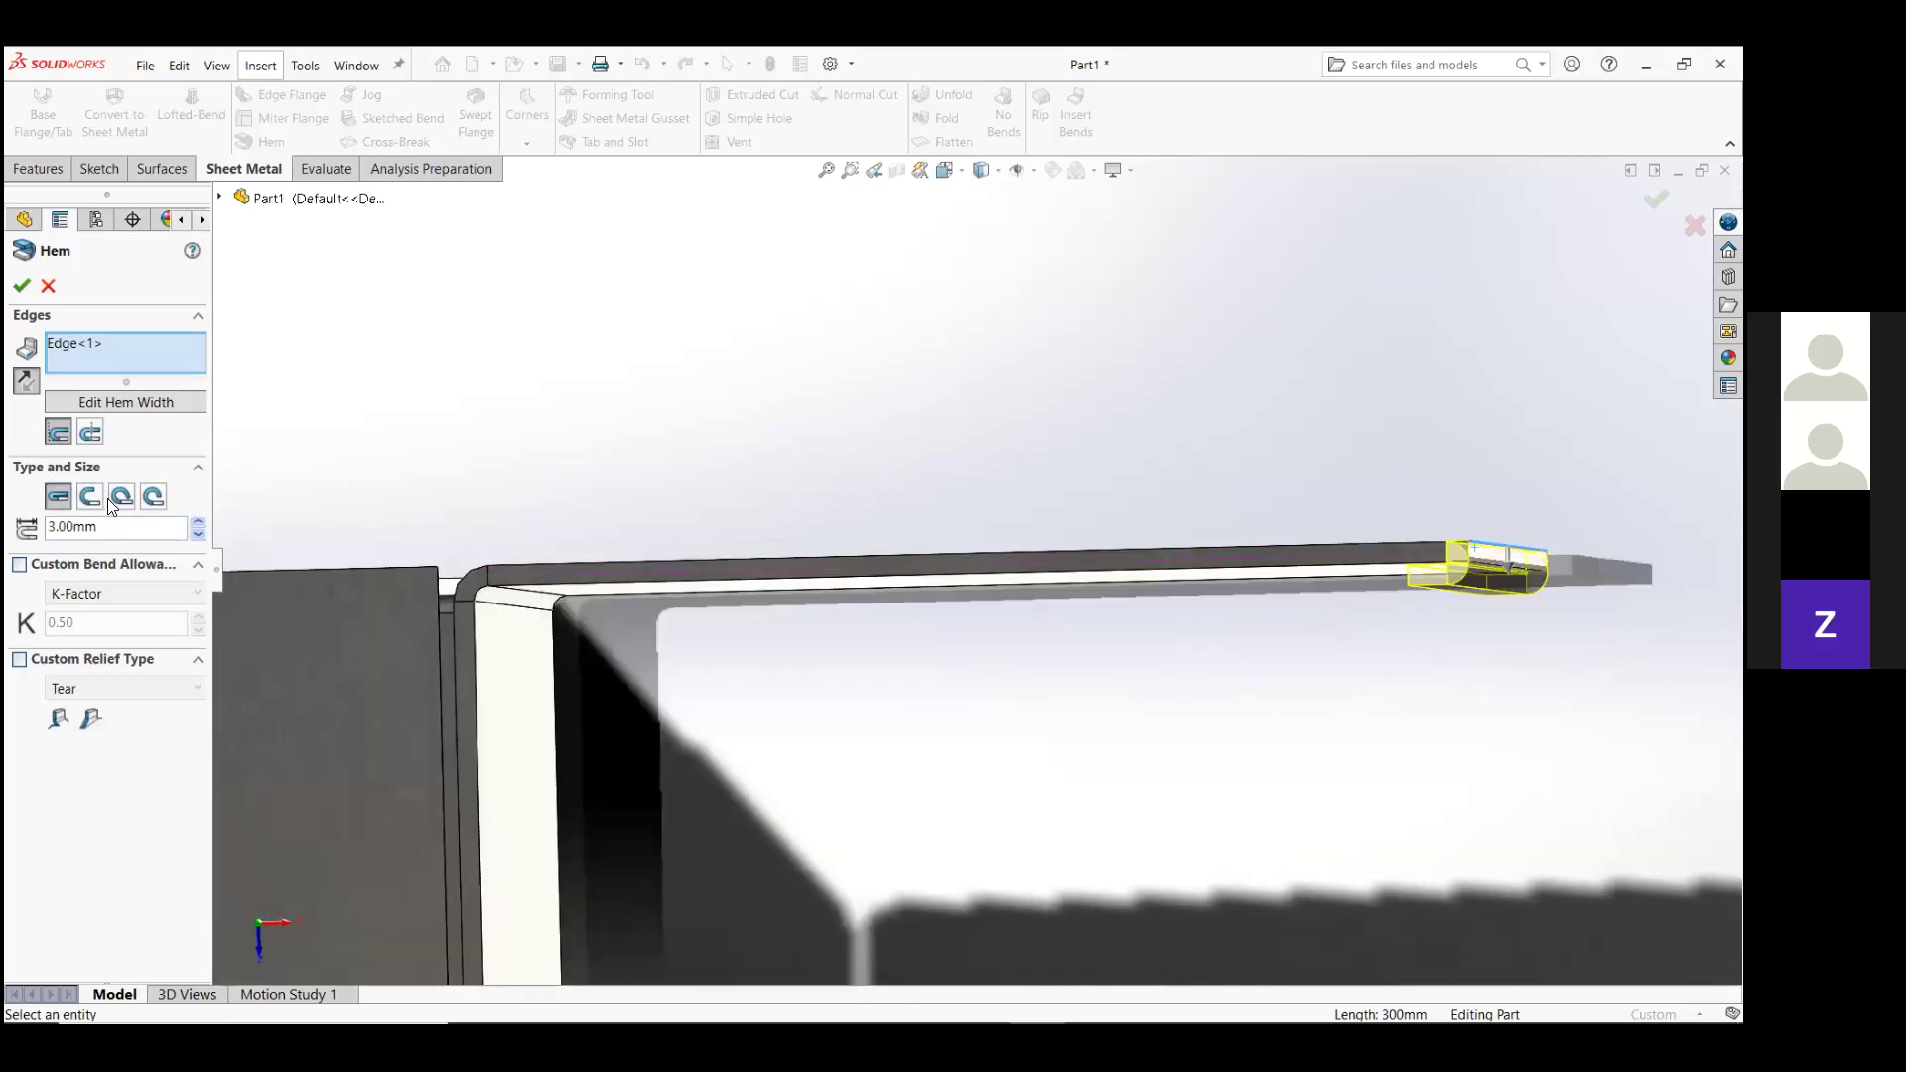
Try the Open hem type and change the hem to Tear Drop.
left_click(91, 497)
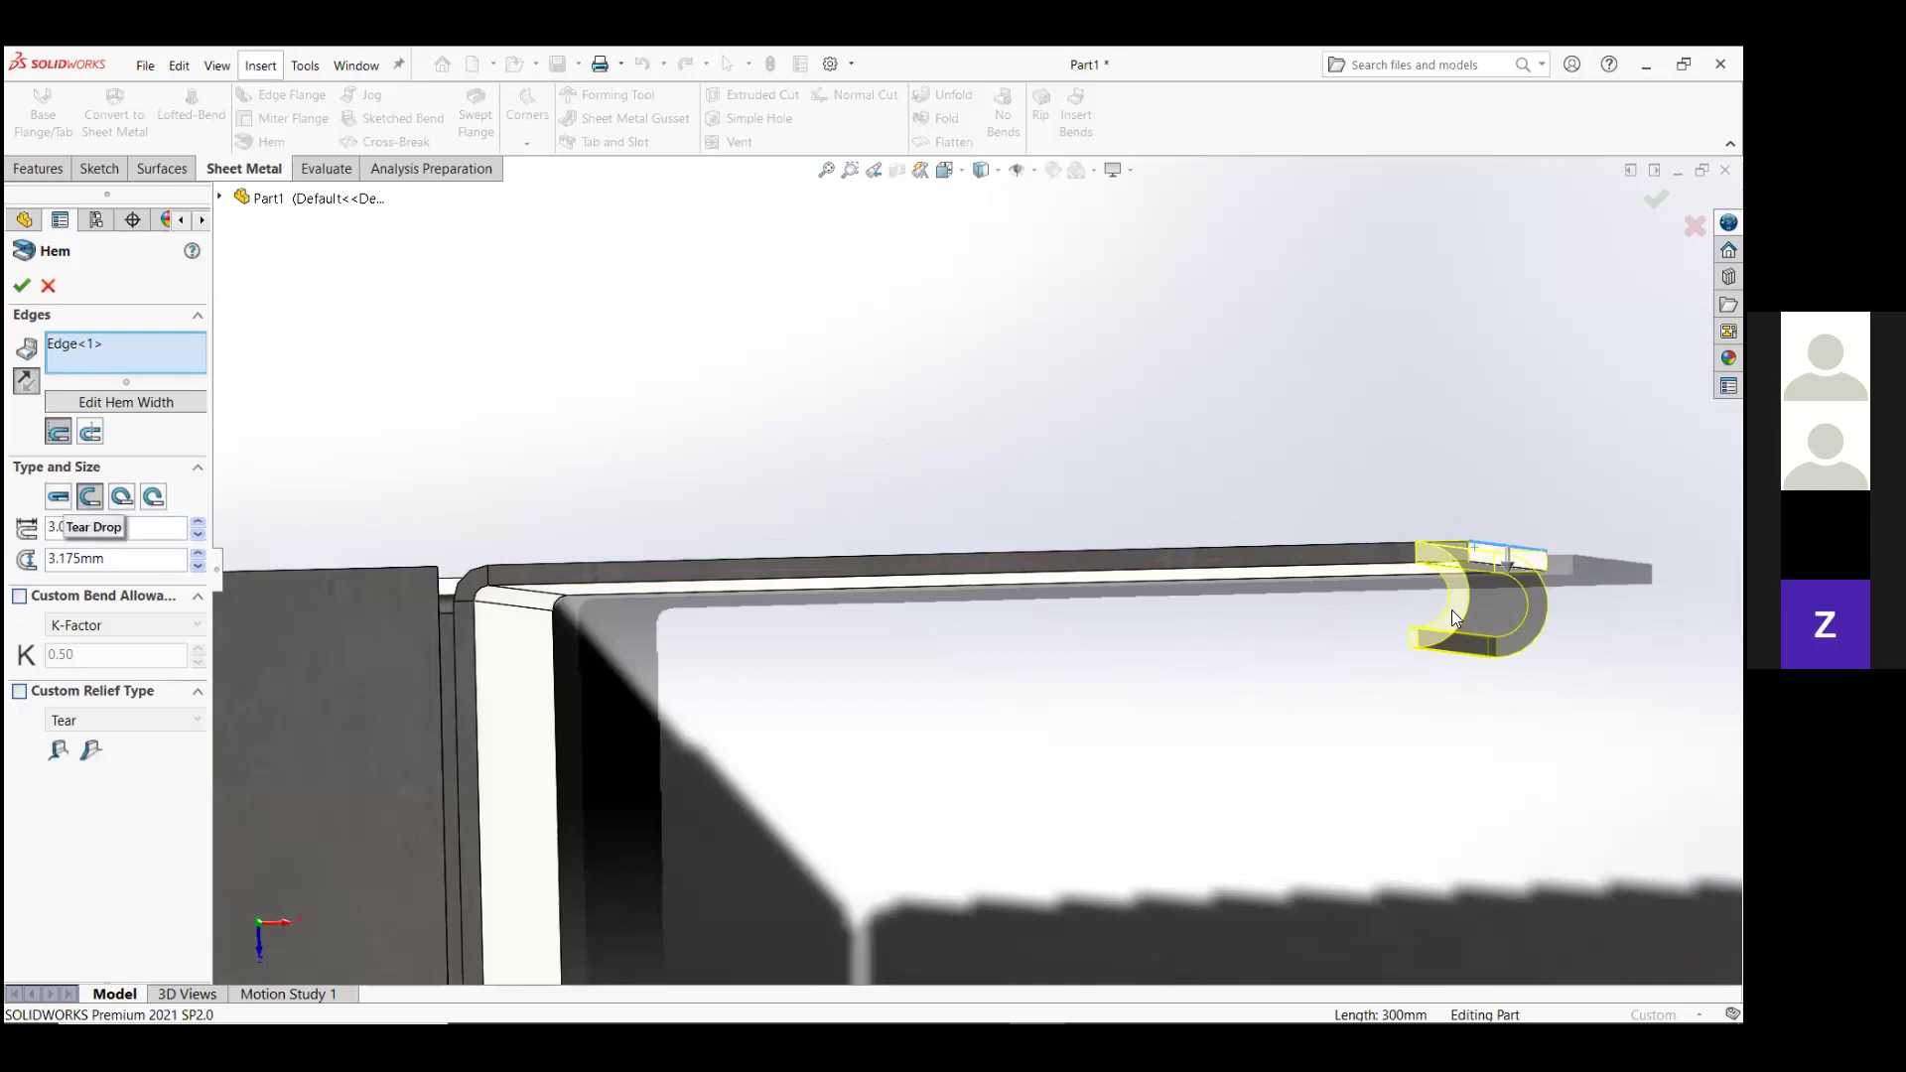
left_click(121, 496)
scroll(1445, 608, "down", 3)
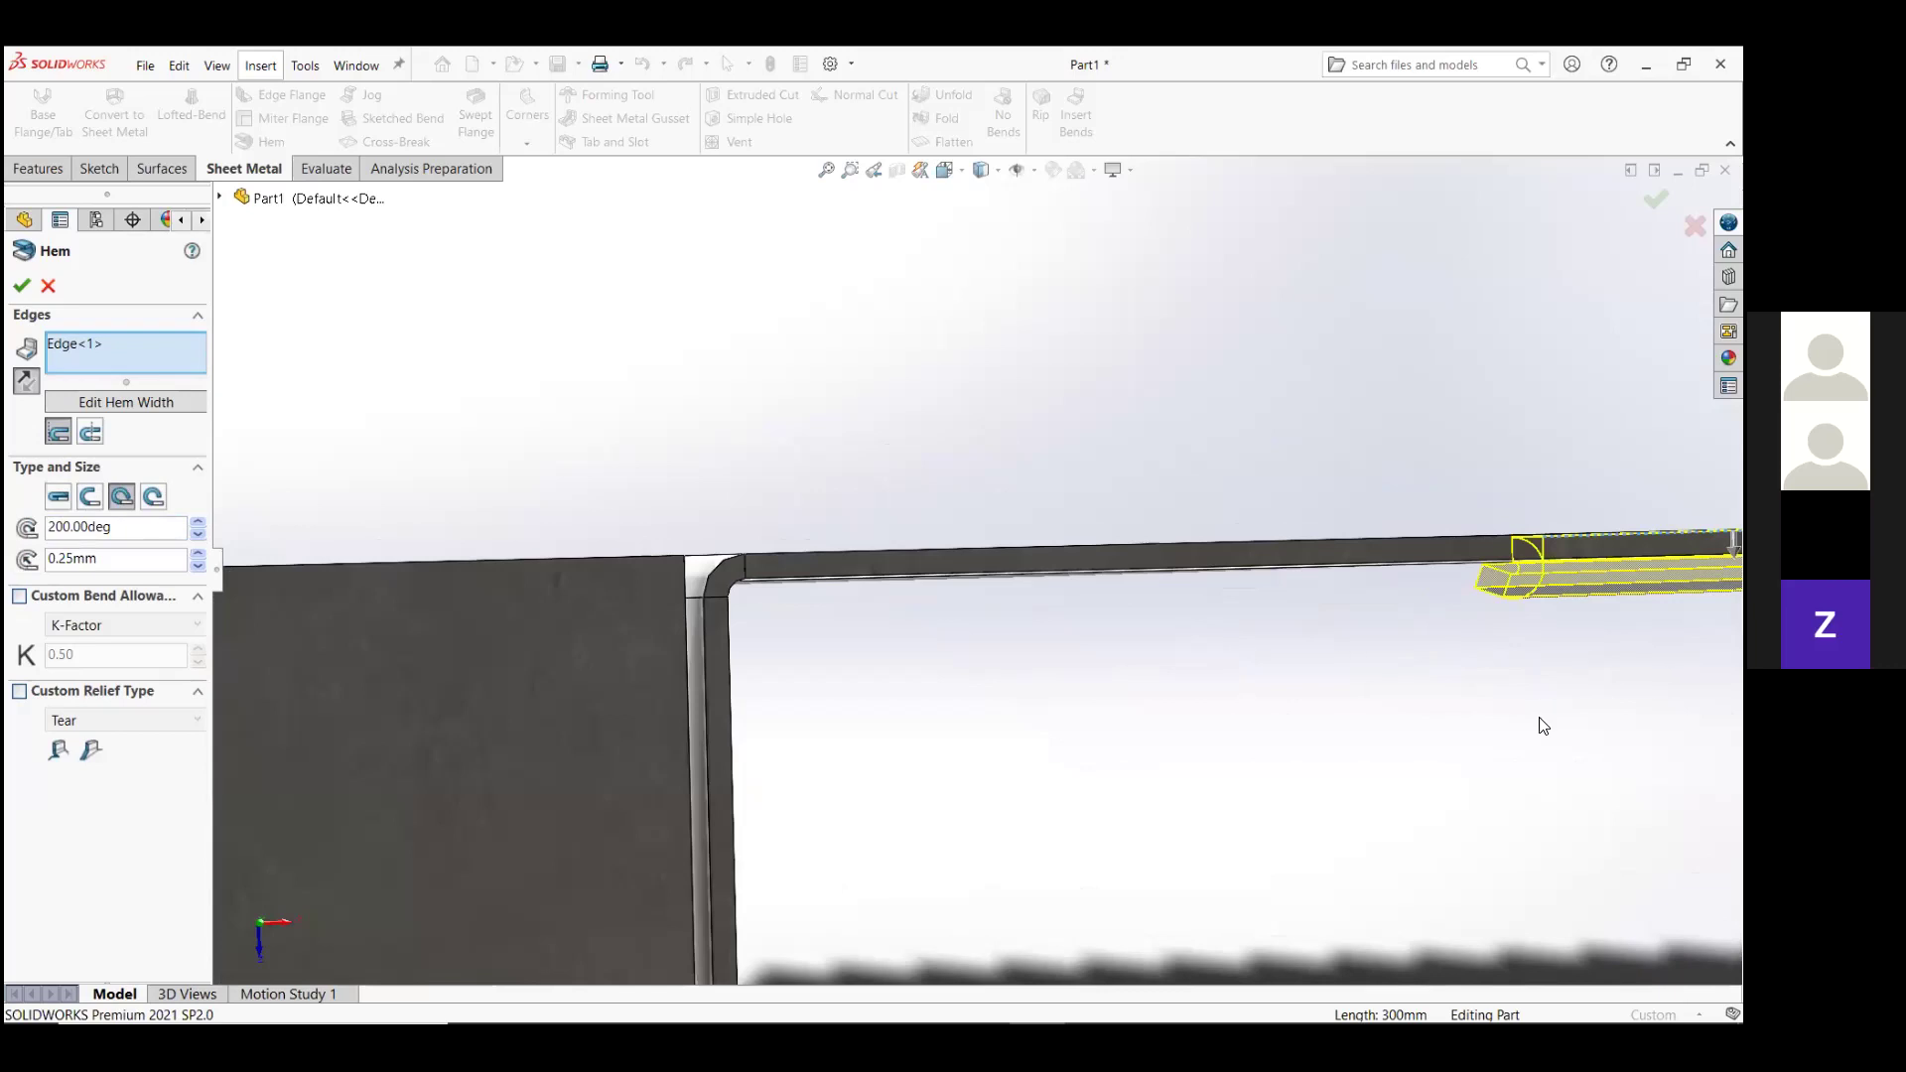
scroll(1543, 726, "up", 2)
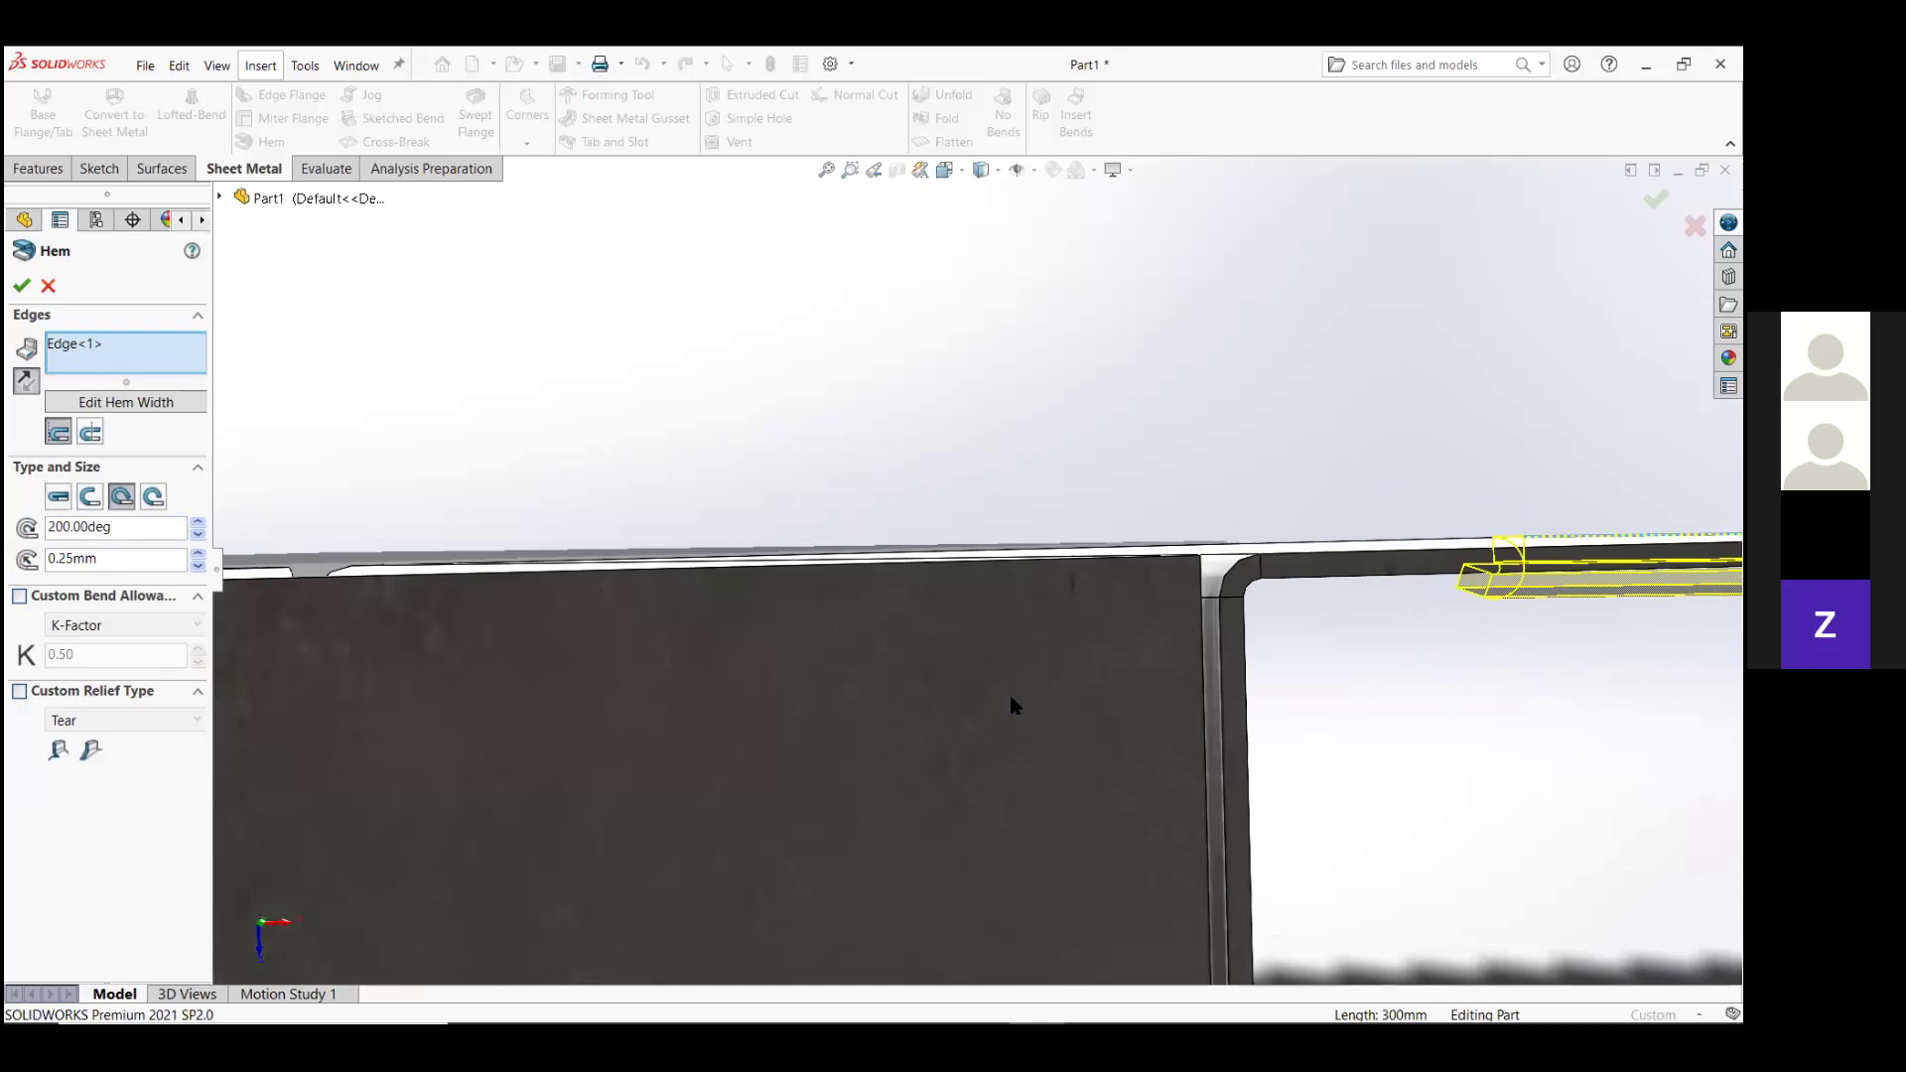
middle_click_drag(747, 681, 675, 650)
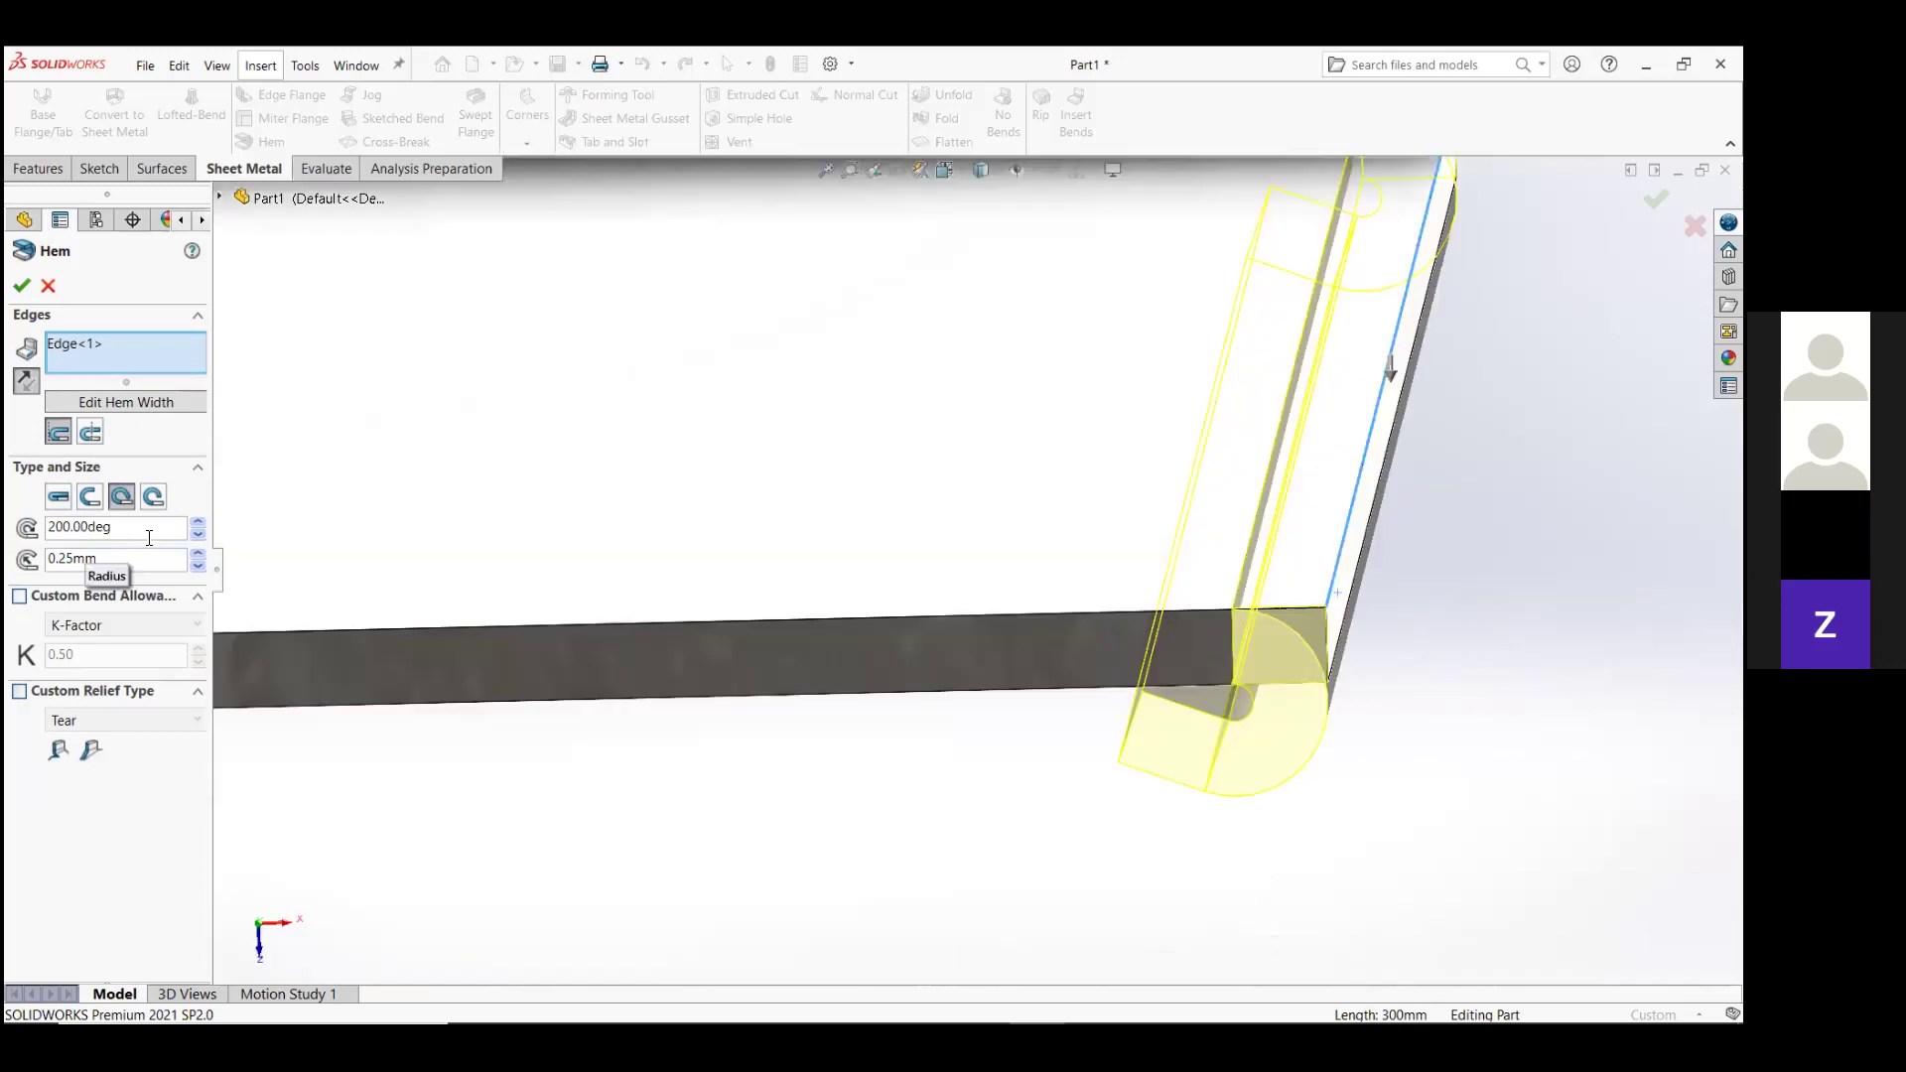
Set the tear drop angle to 220 degrees and create the hem on the flange's outer edge.
left_click(199, 538)
type("220")
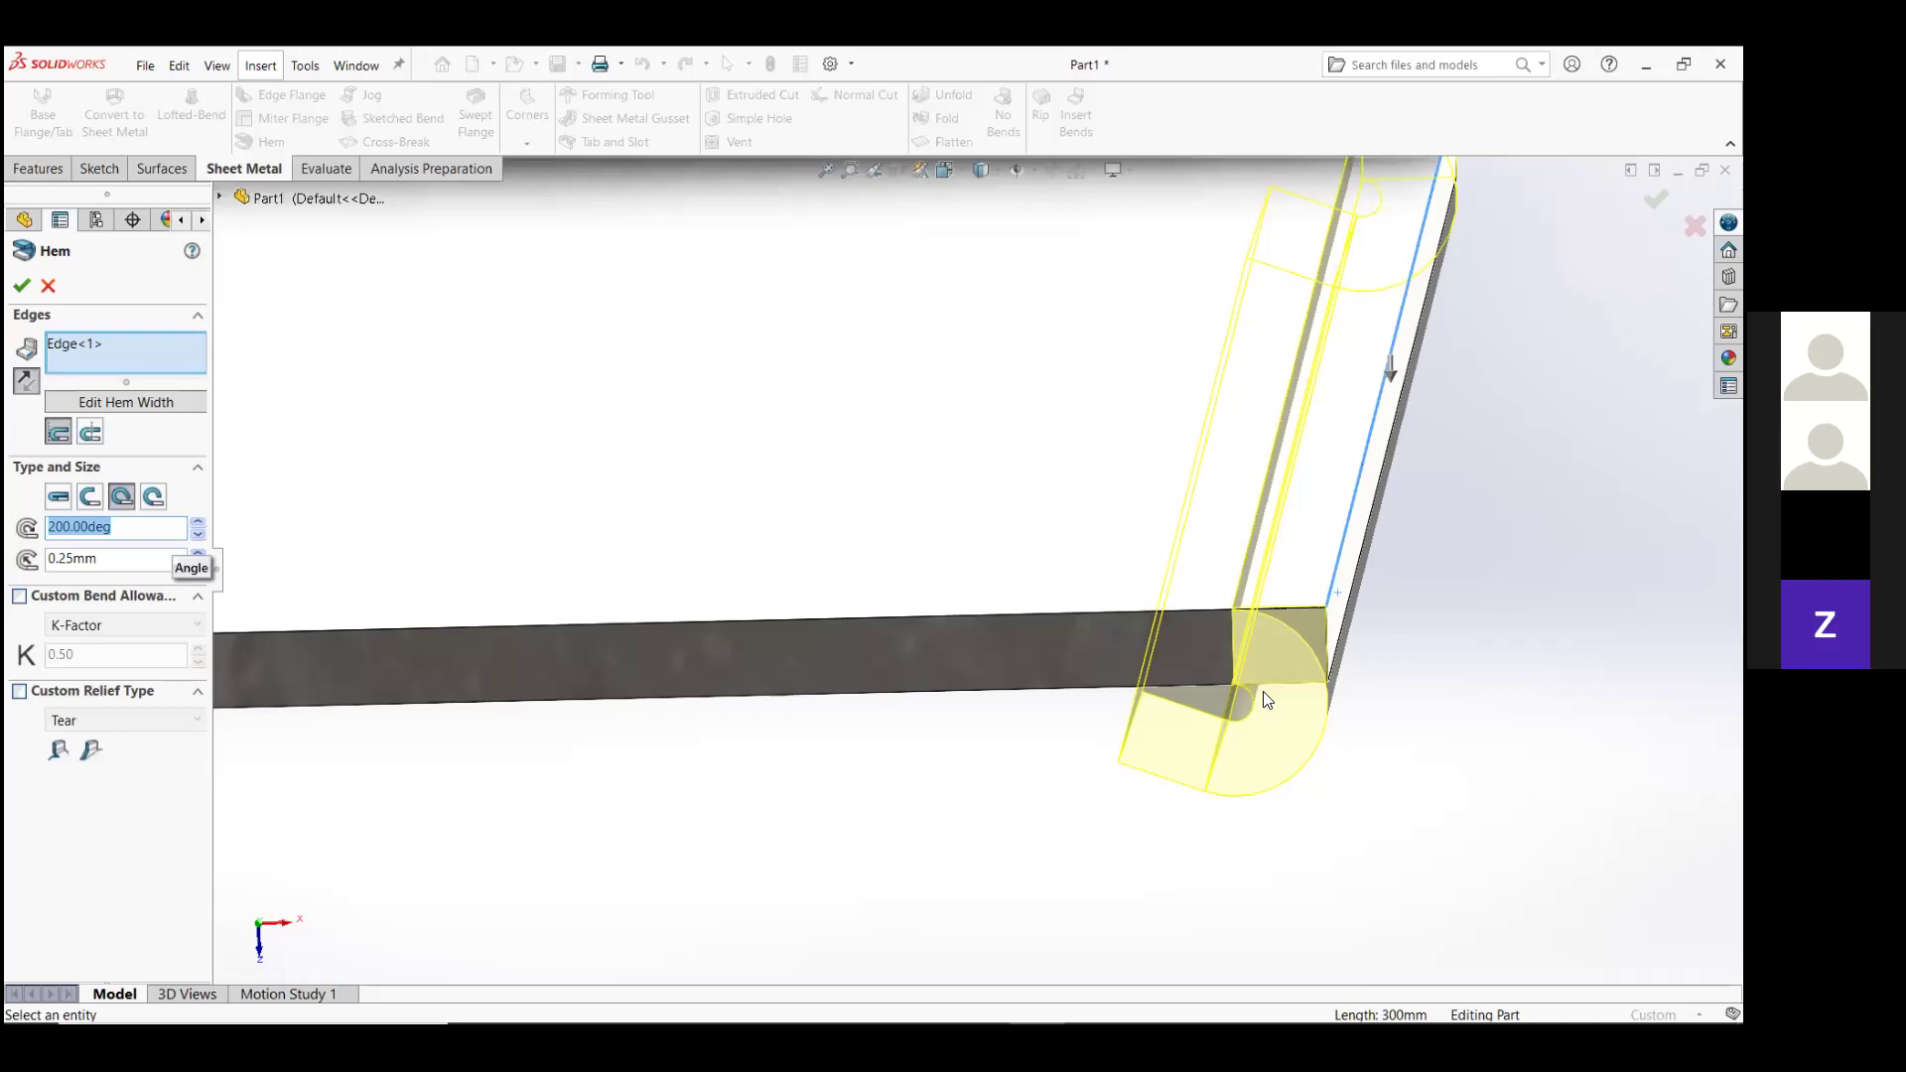
key("Return")
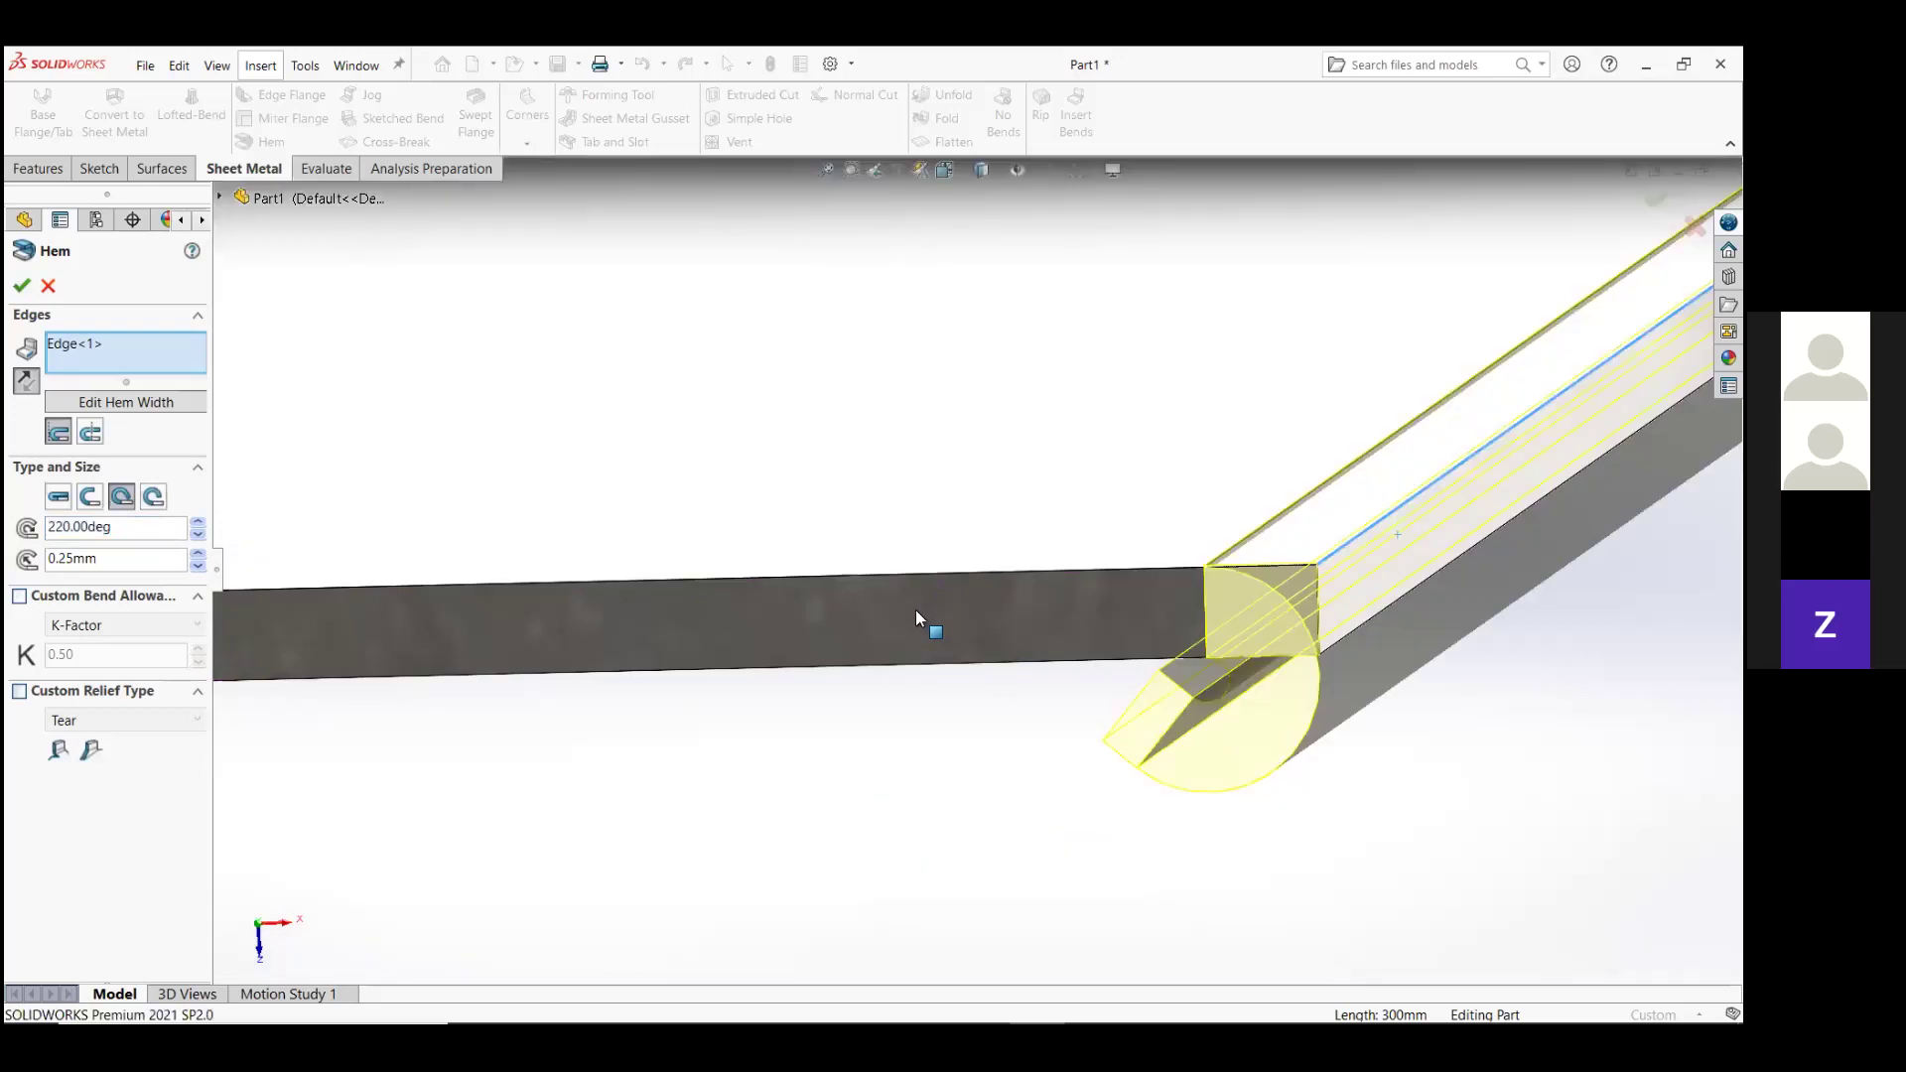
key("Return")
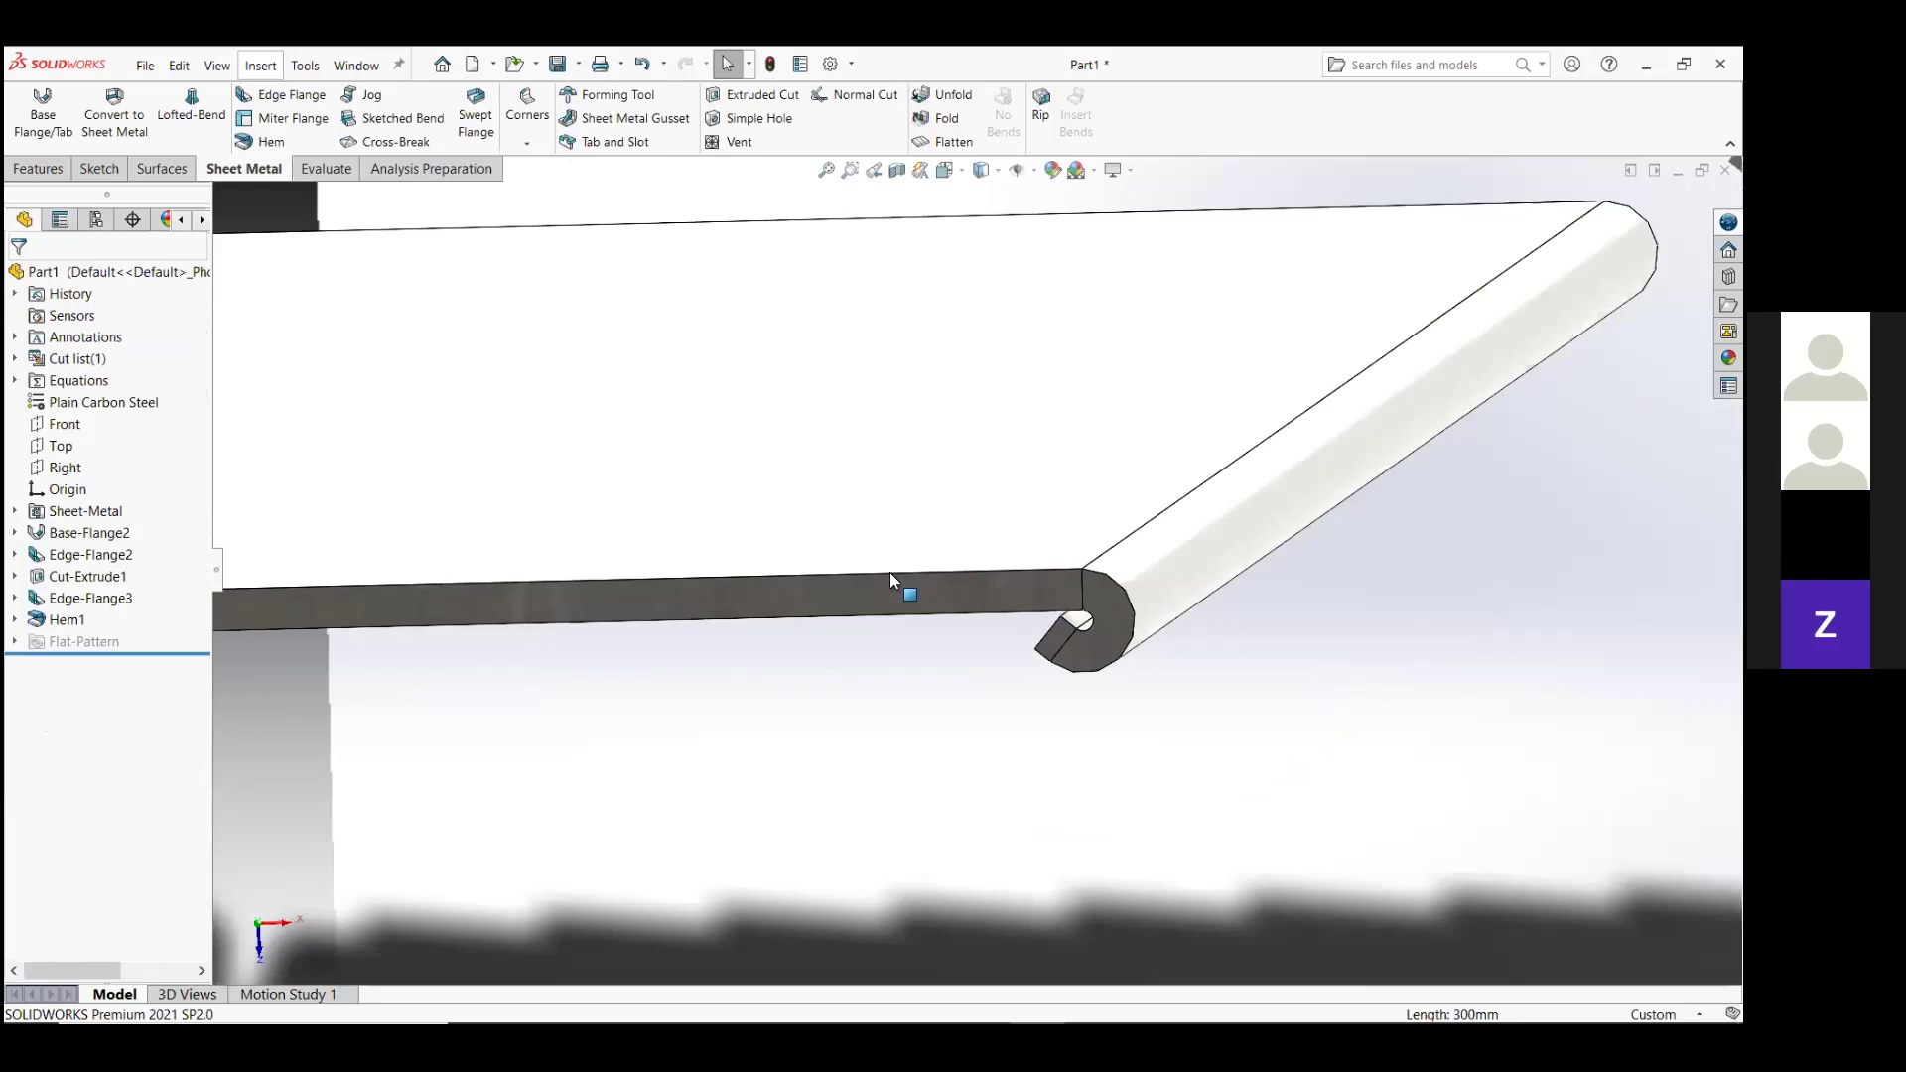
scroll(890, 572, "up", 3)
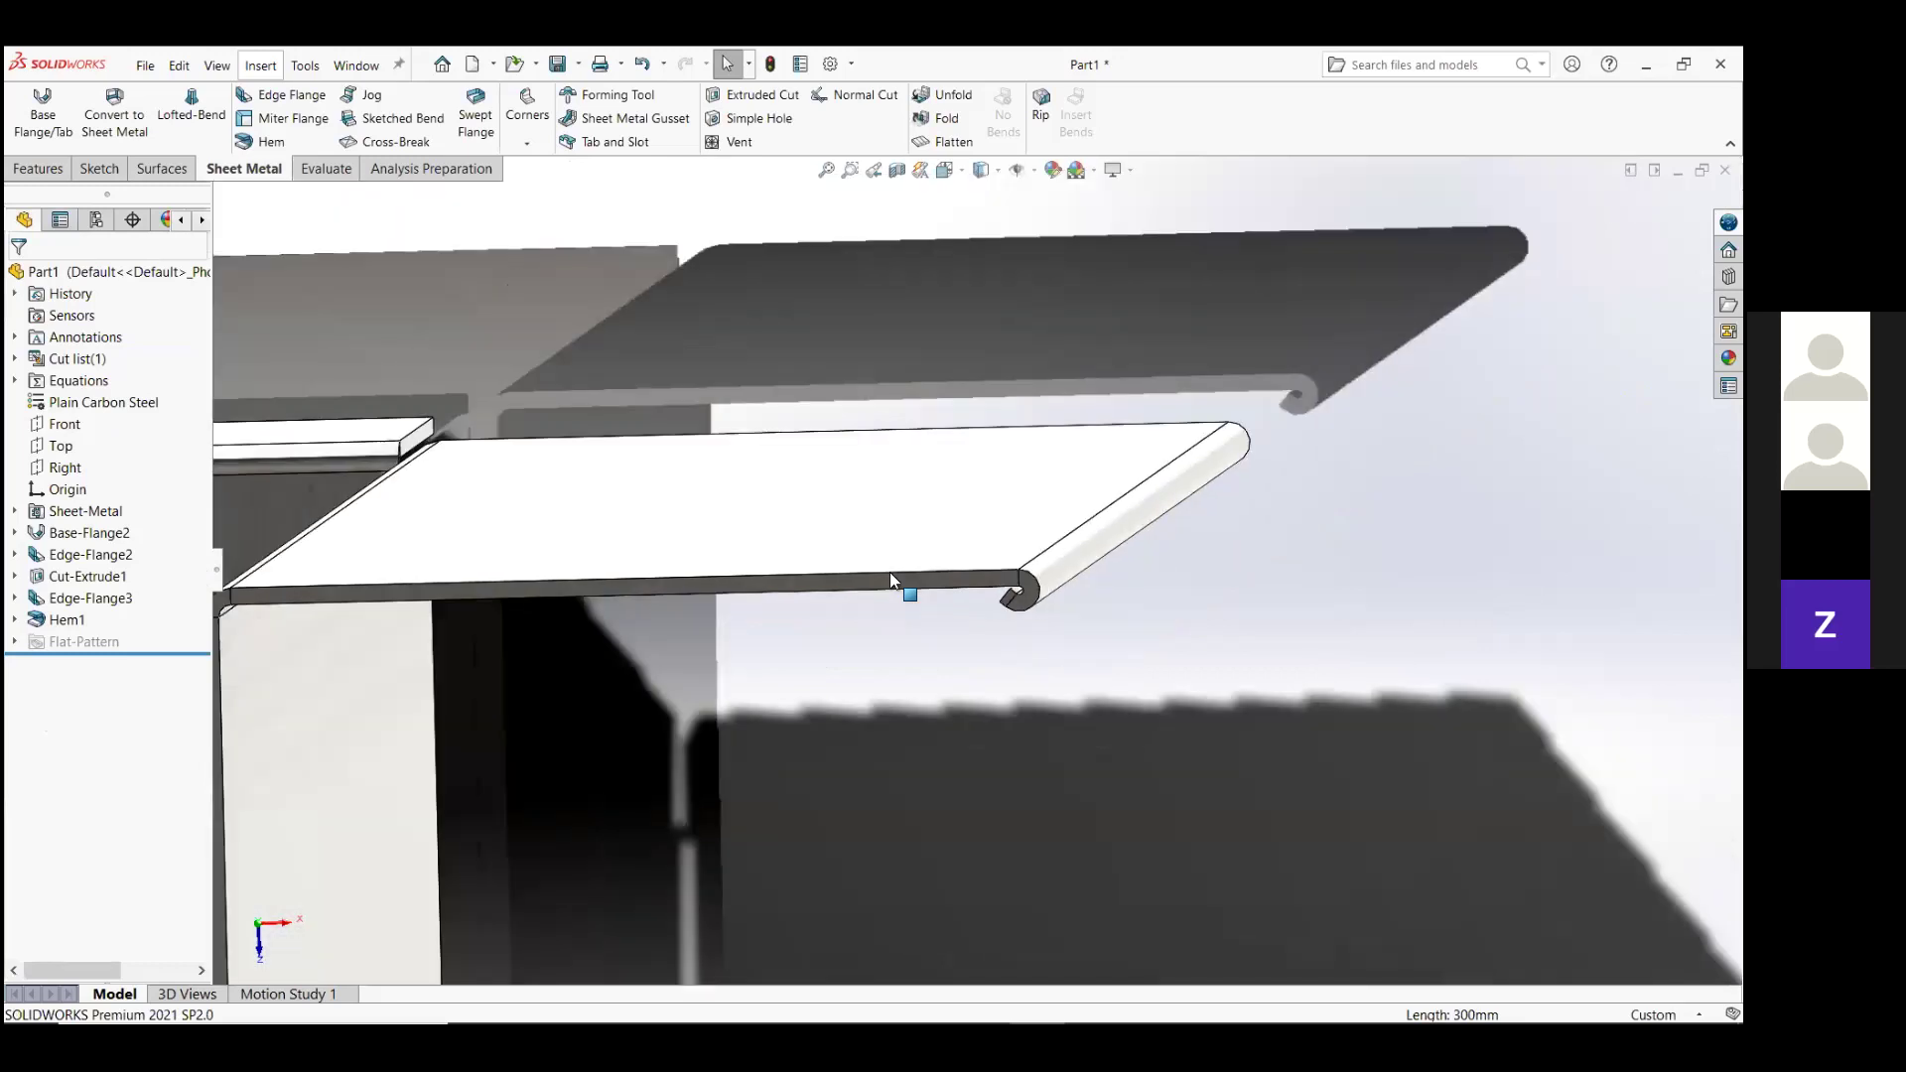
key("Up")
key("Up")
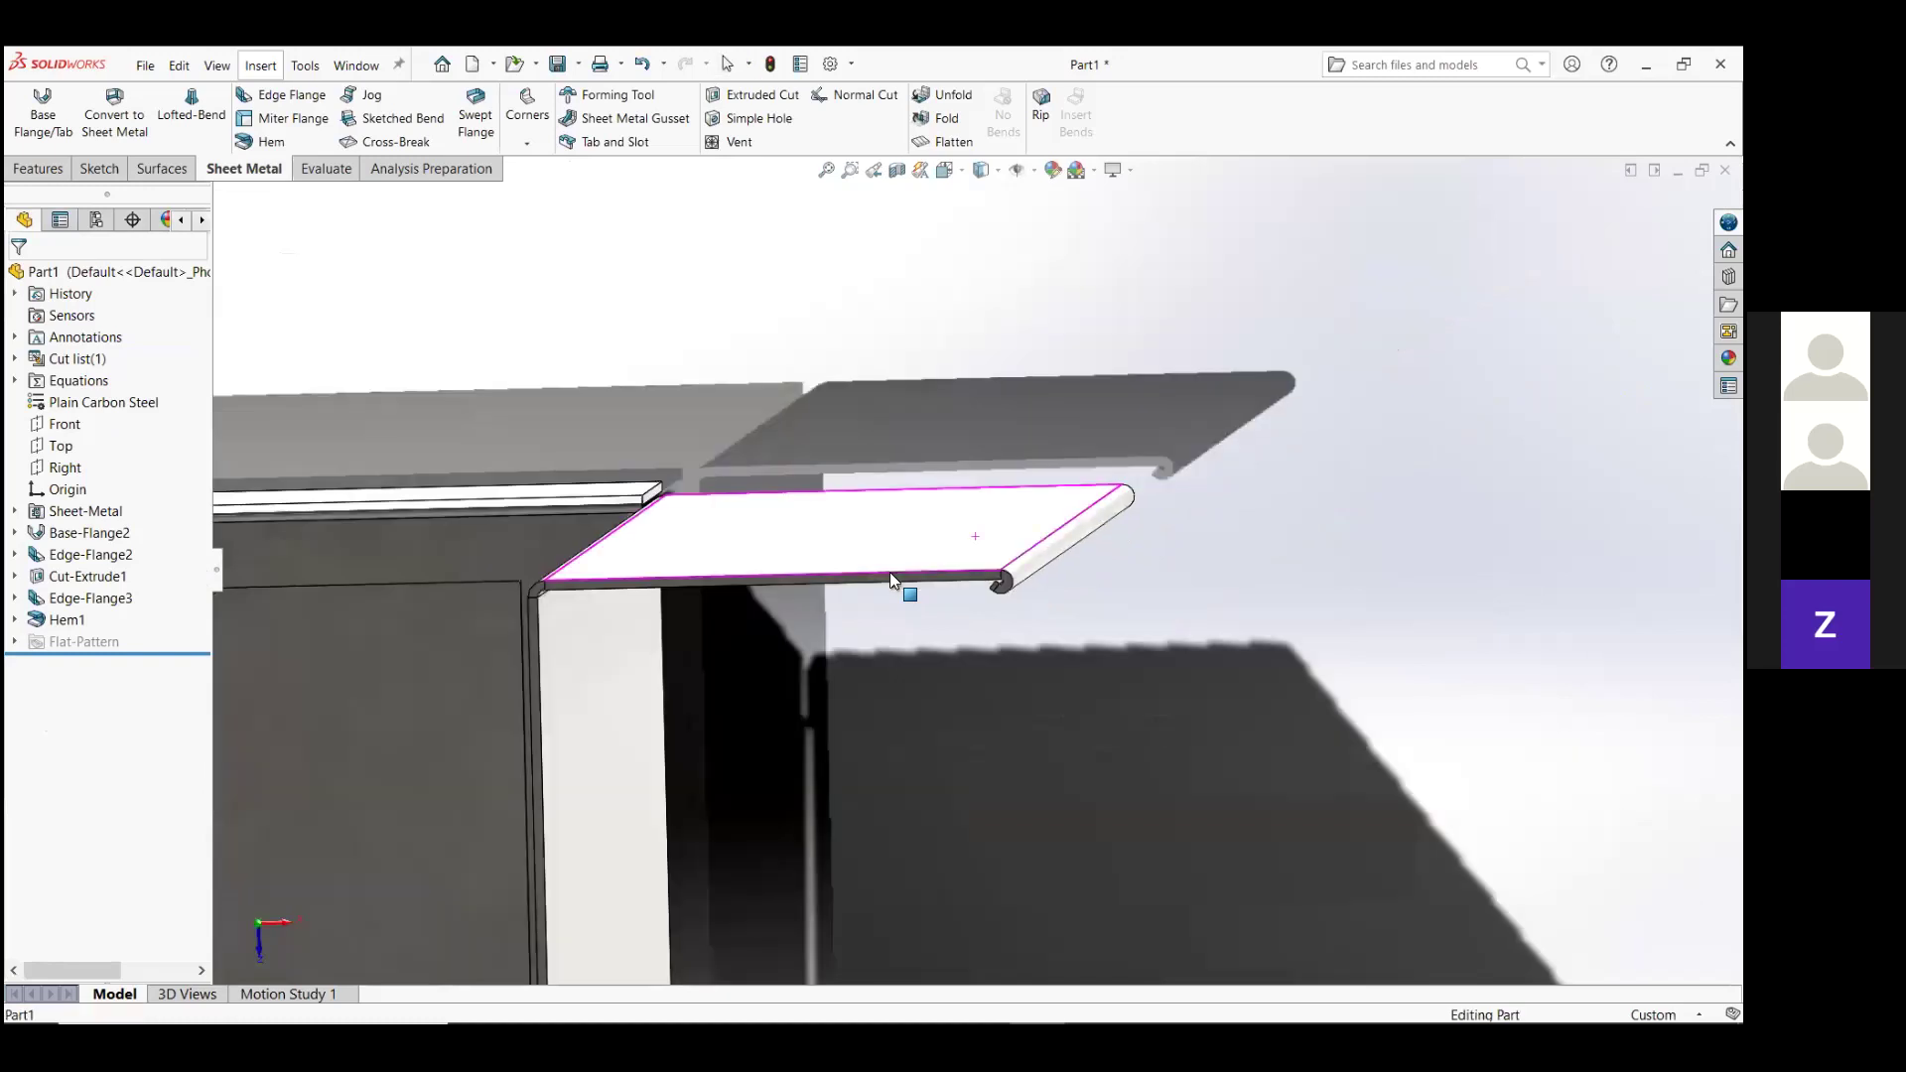
scroll(890, 572, "down", 3)
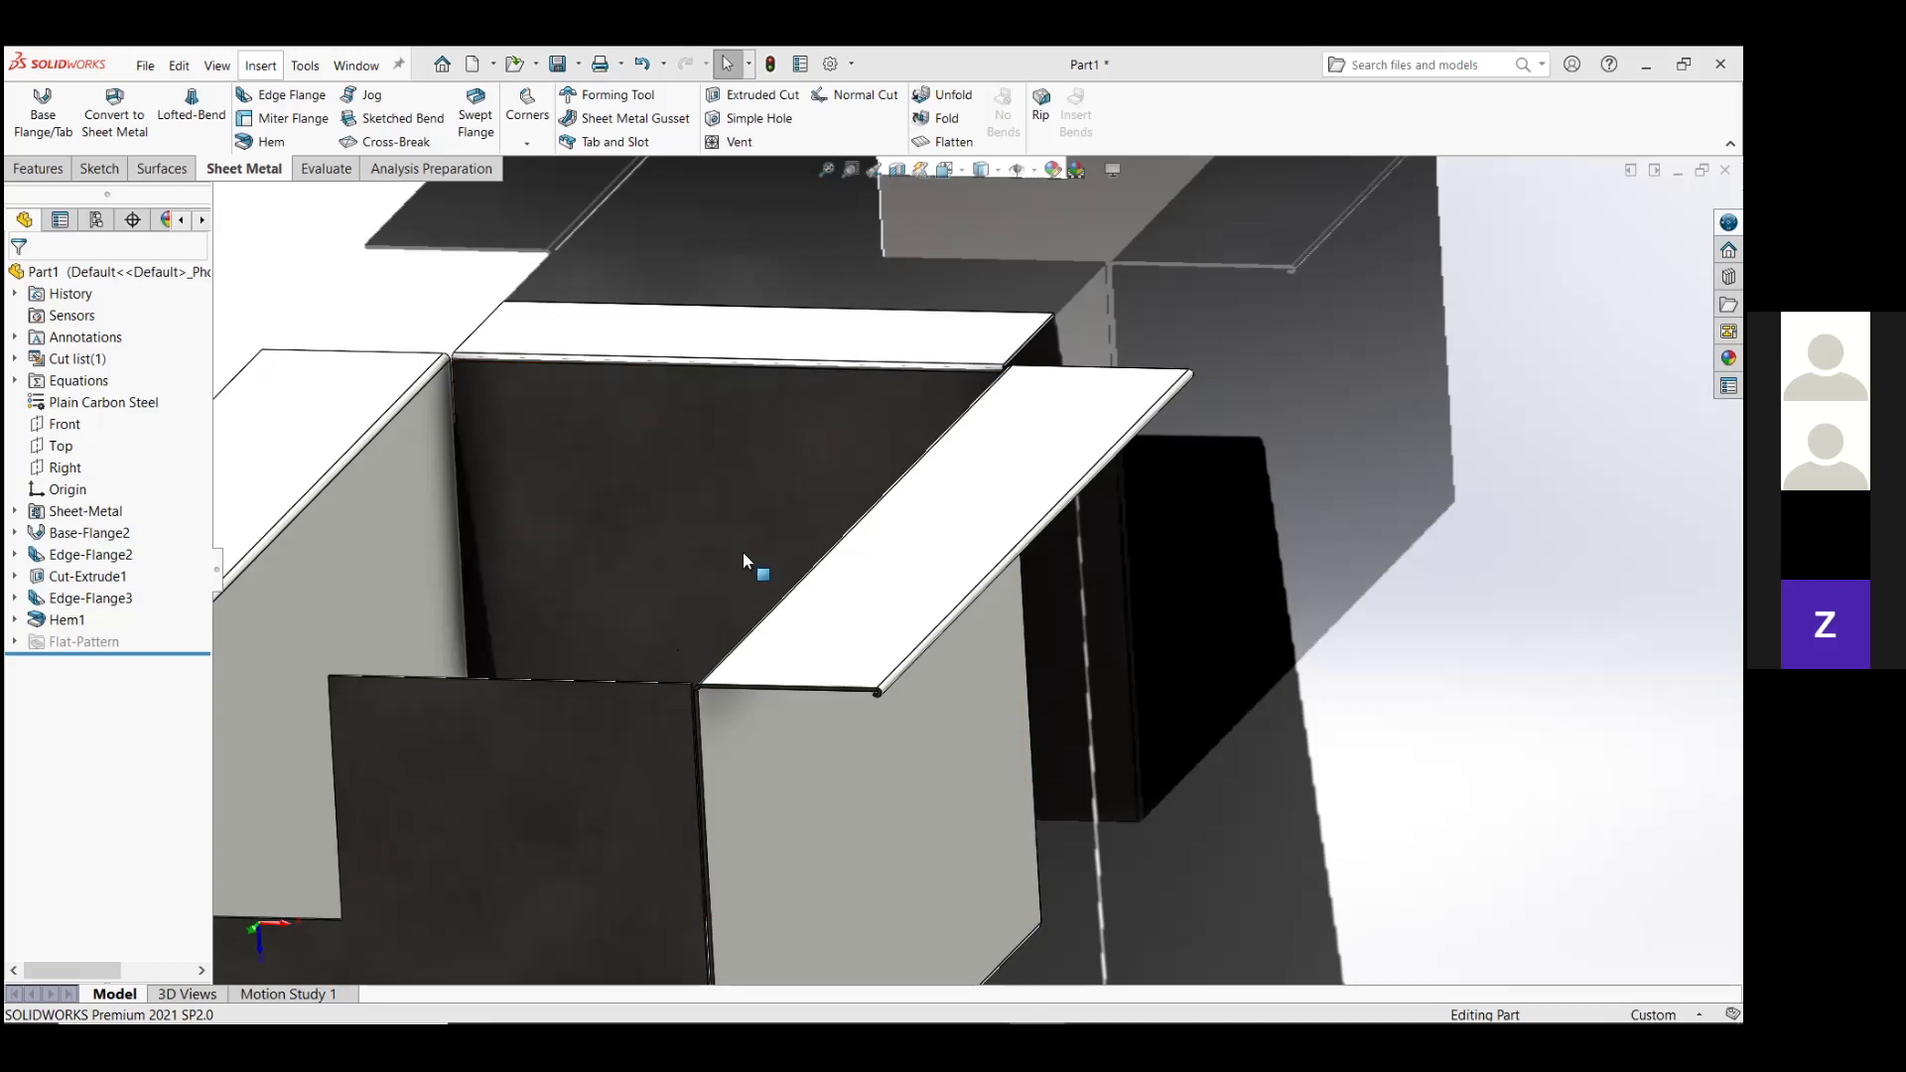
scroll(475, 705, "up", 5)
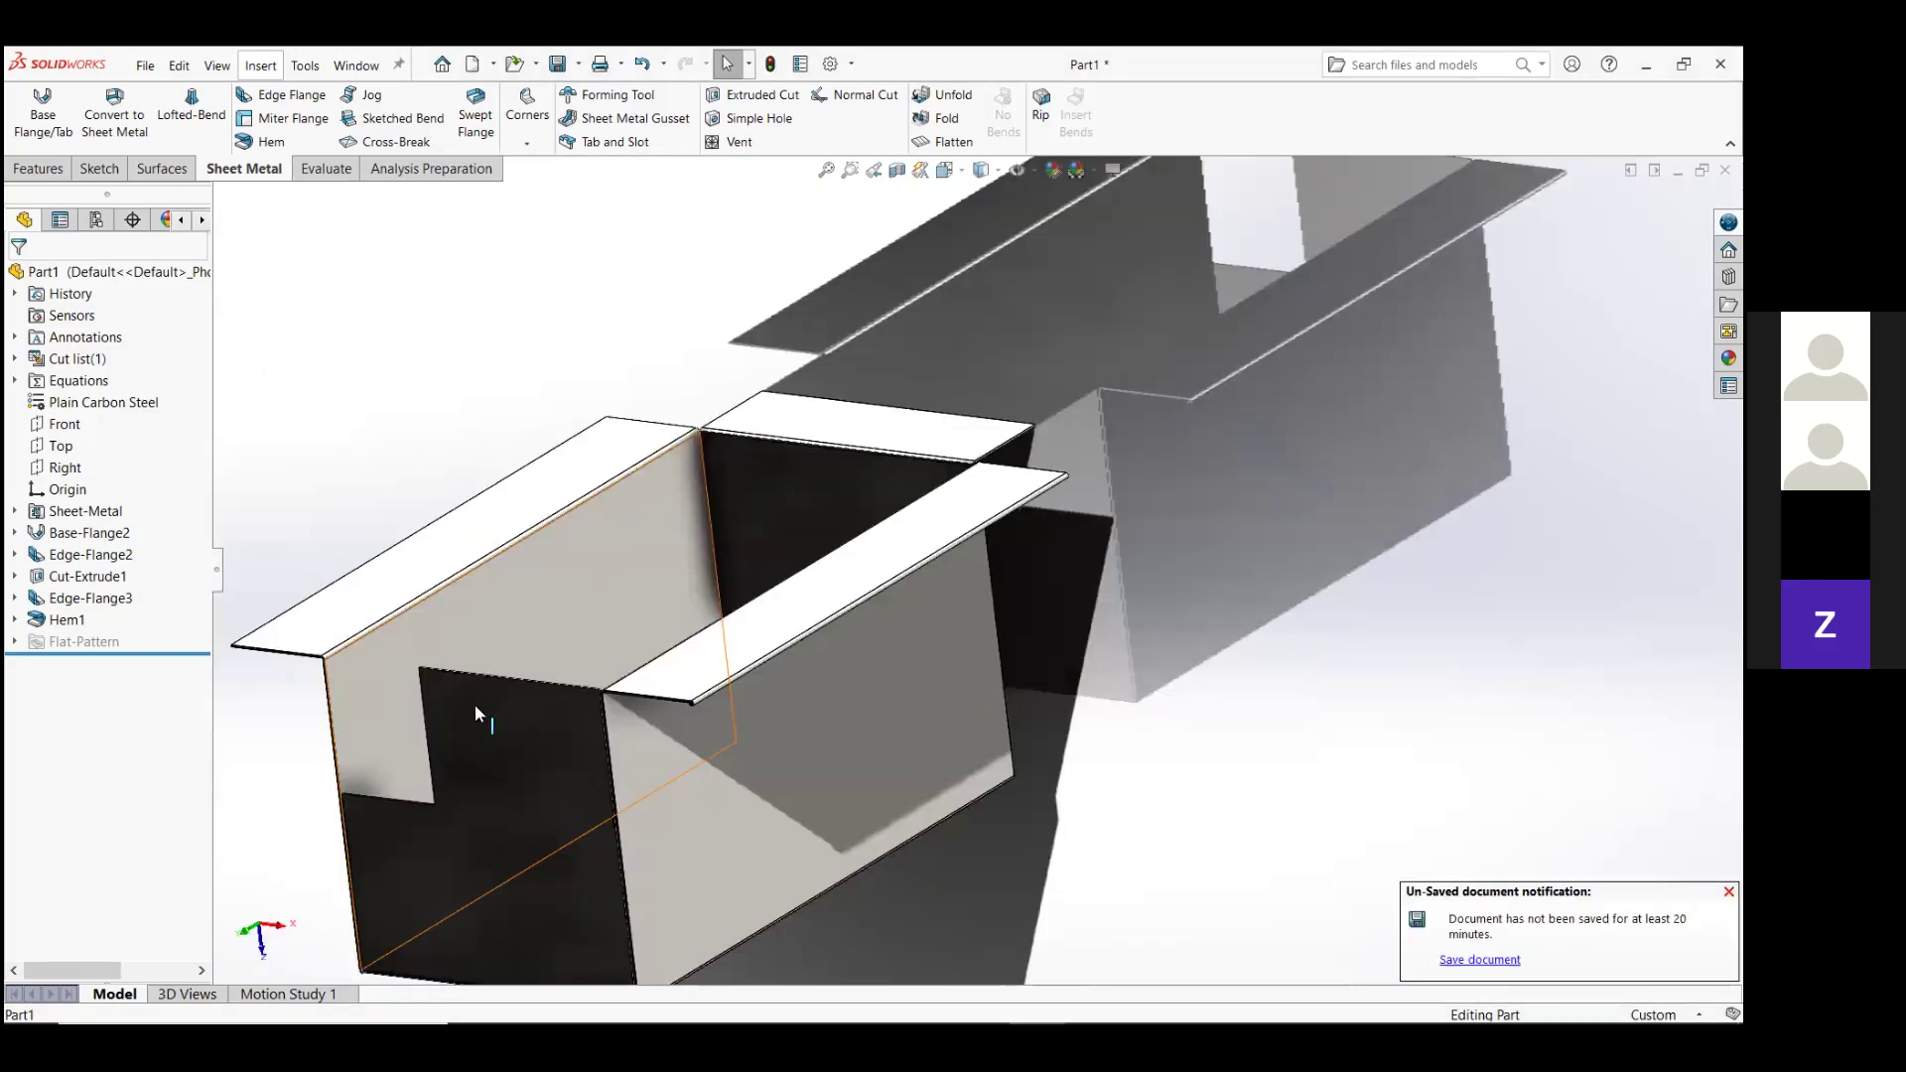
Create an open hem 3 mm long with a 3.175 mm gap on the outer edges of the short-side flange and remaining long-side flange.
left_click(806, 616)
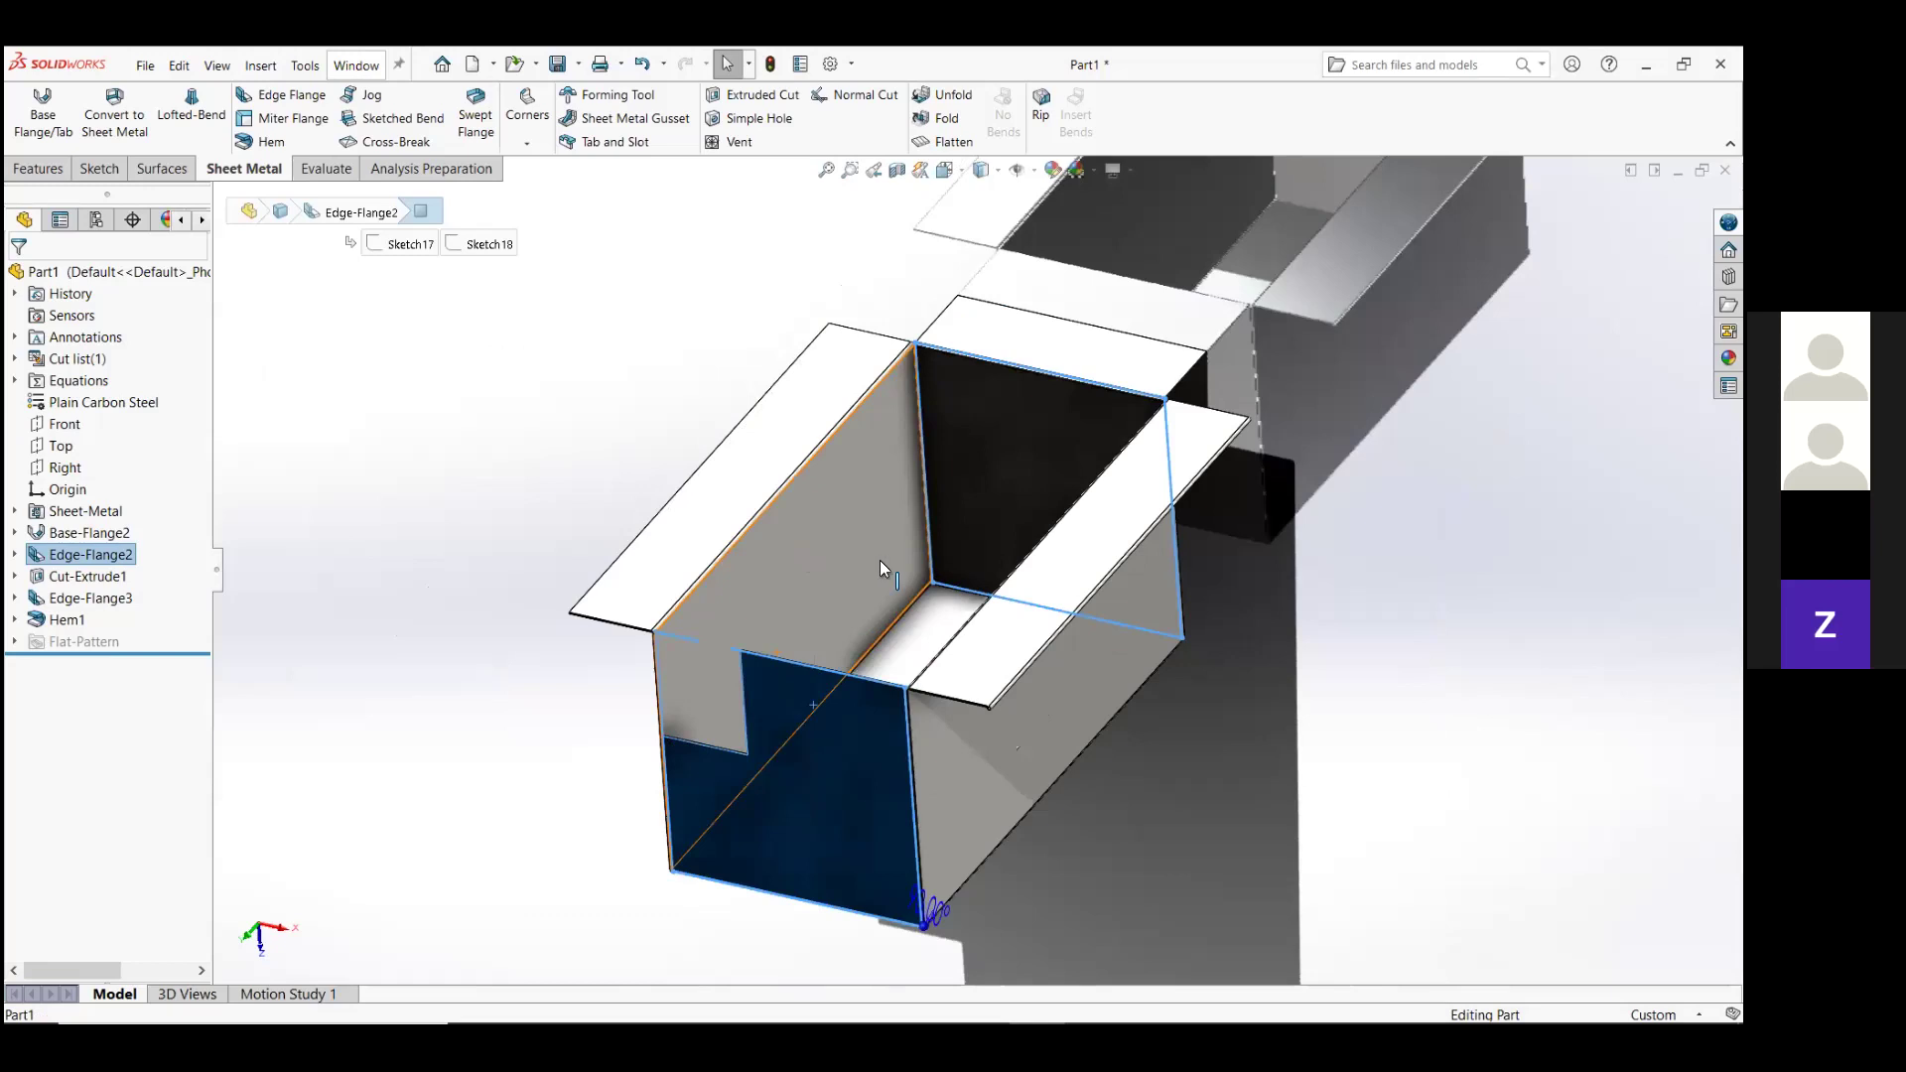
scroll(880, 560, "down", 2)
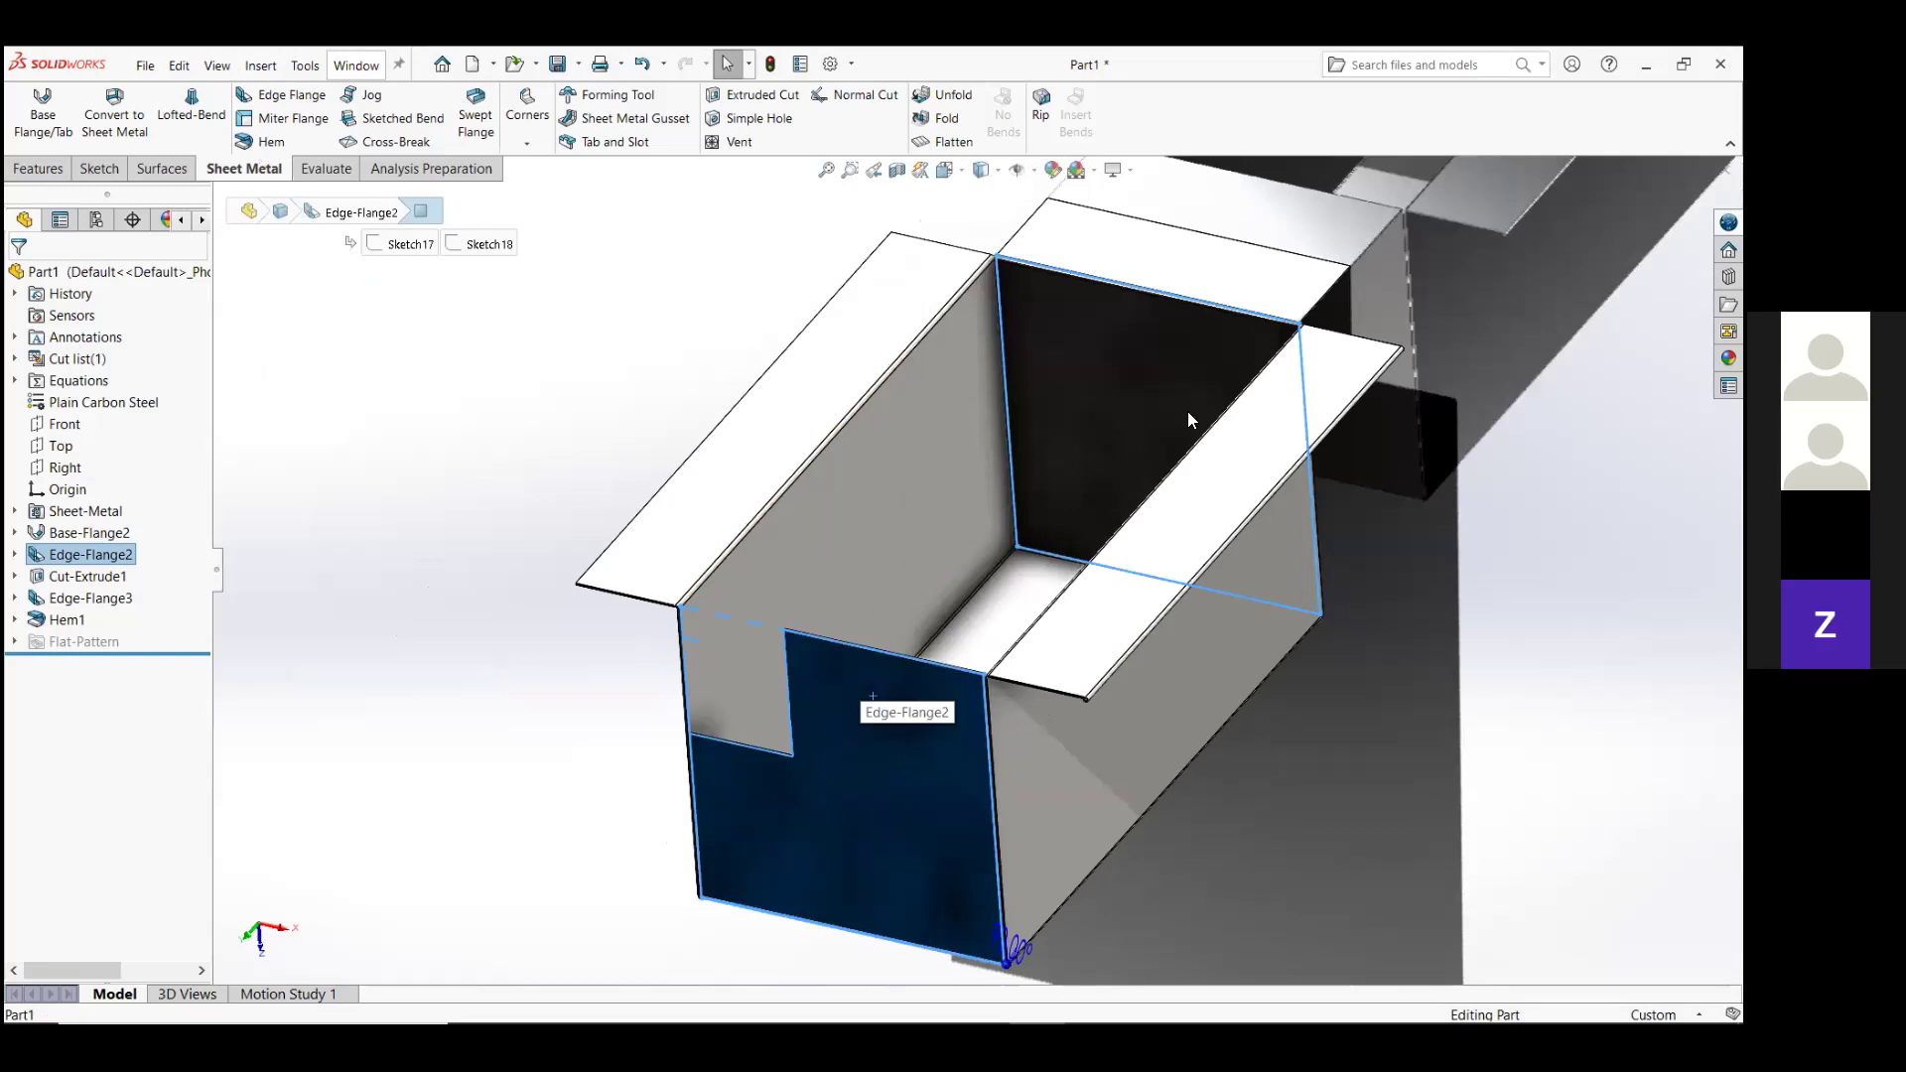
scroll(1187, 411, "up", 2)
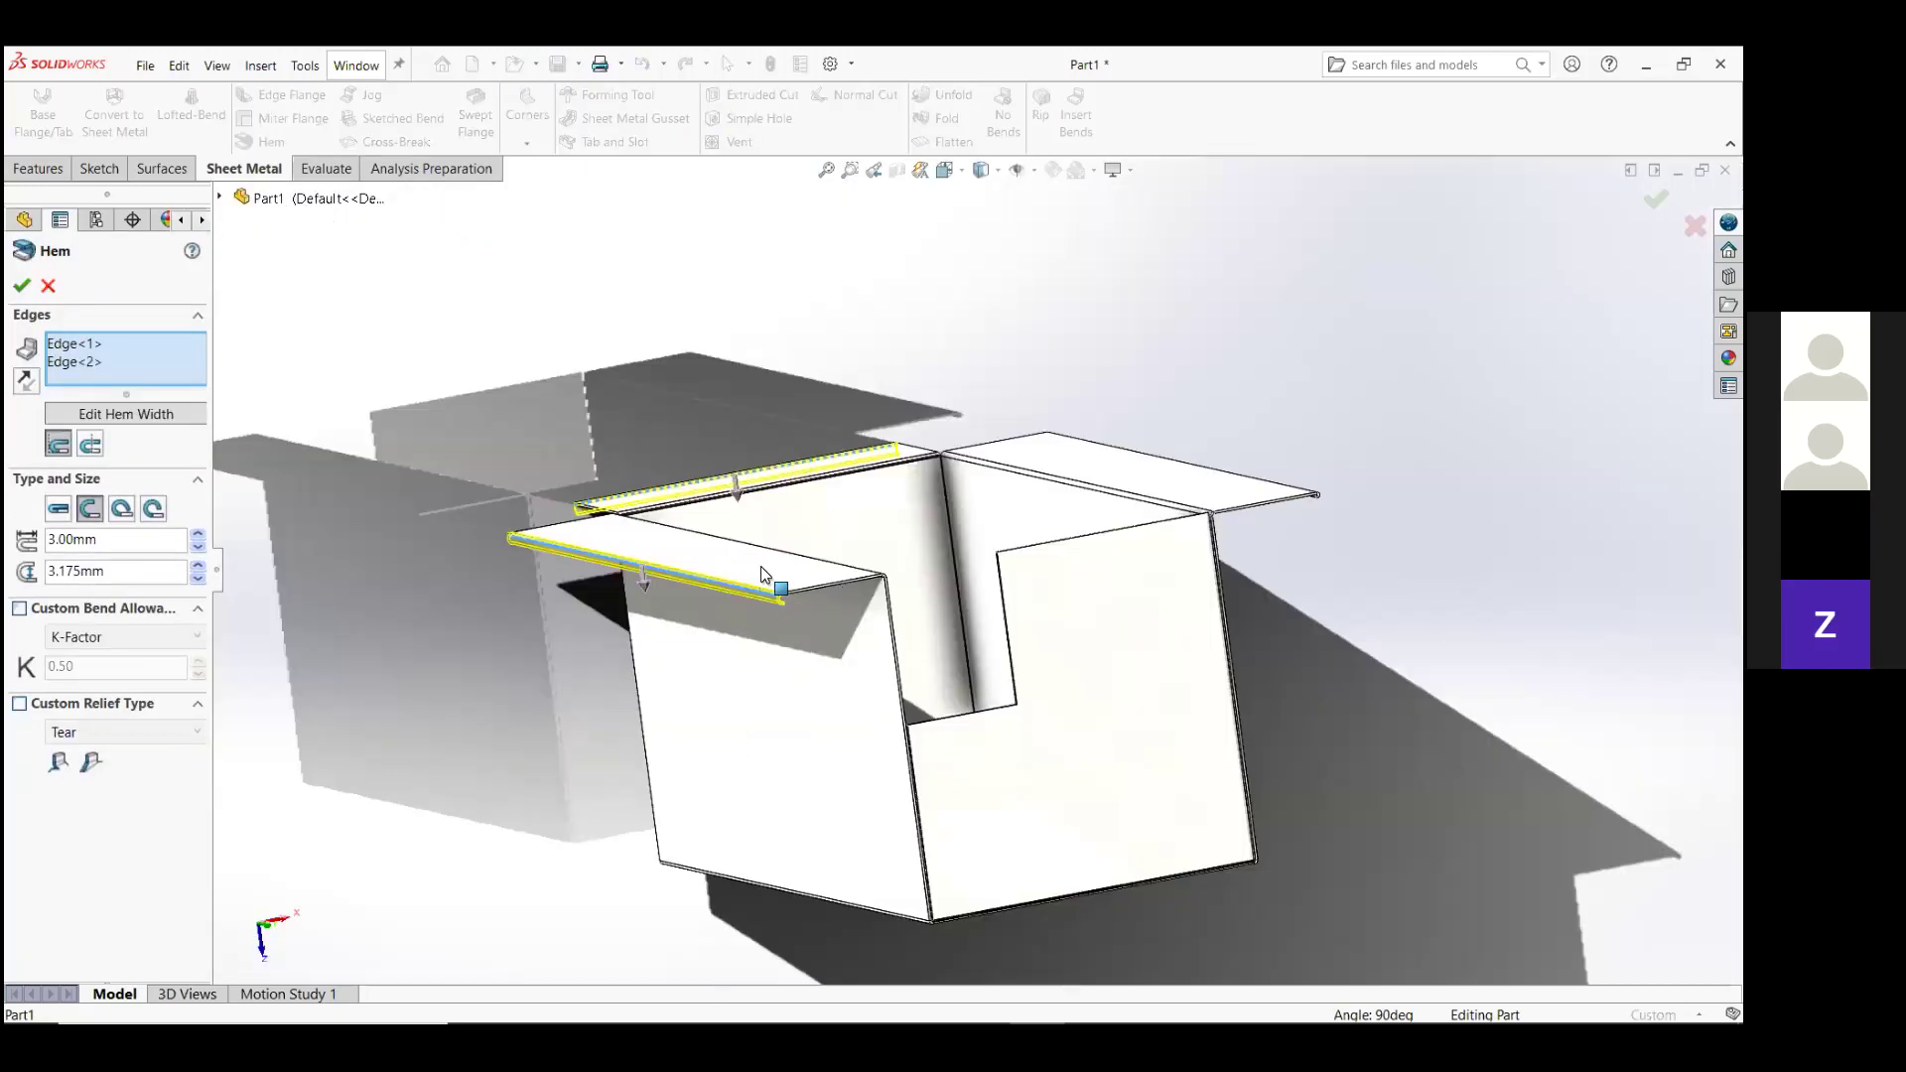
key("Return")
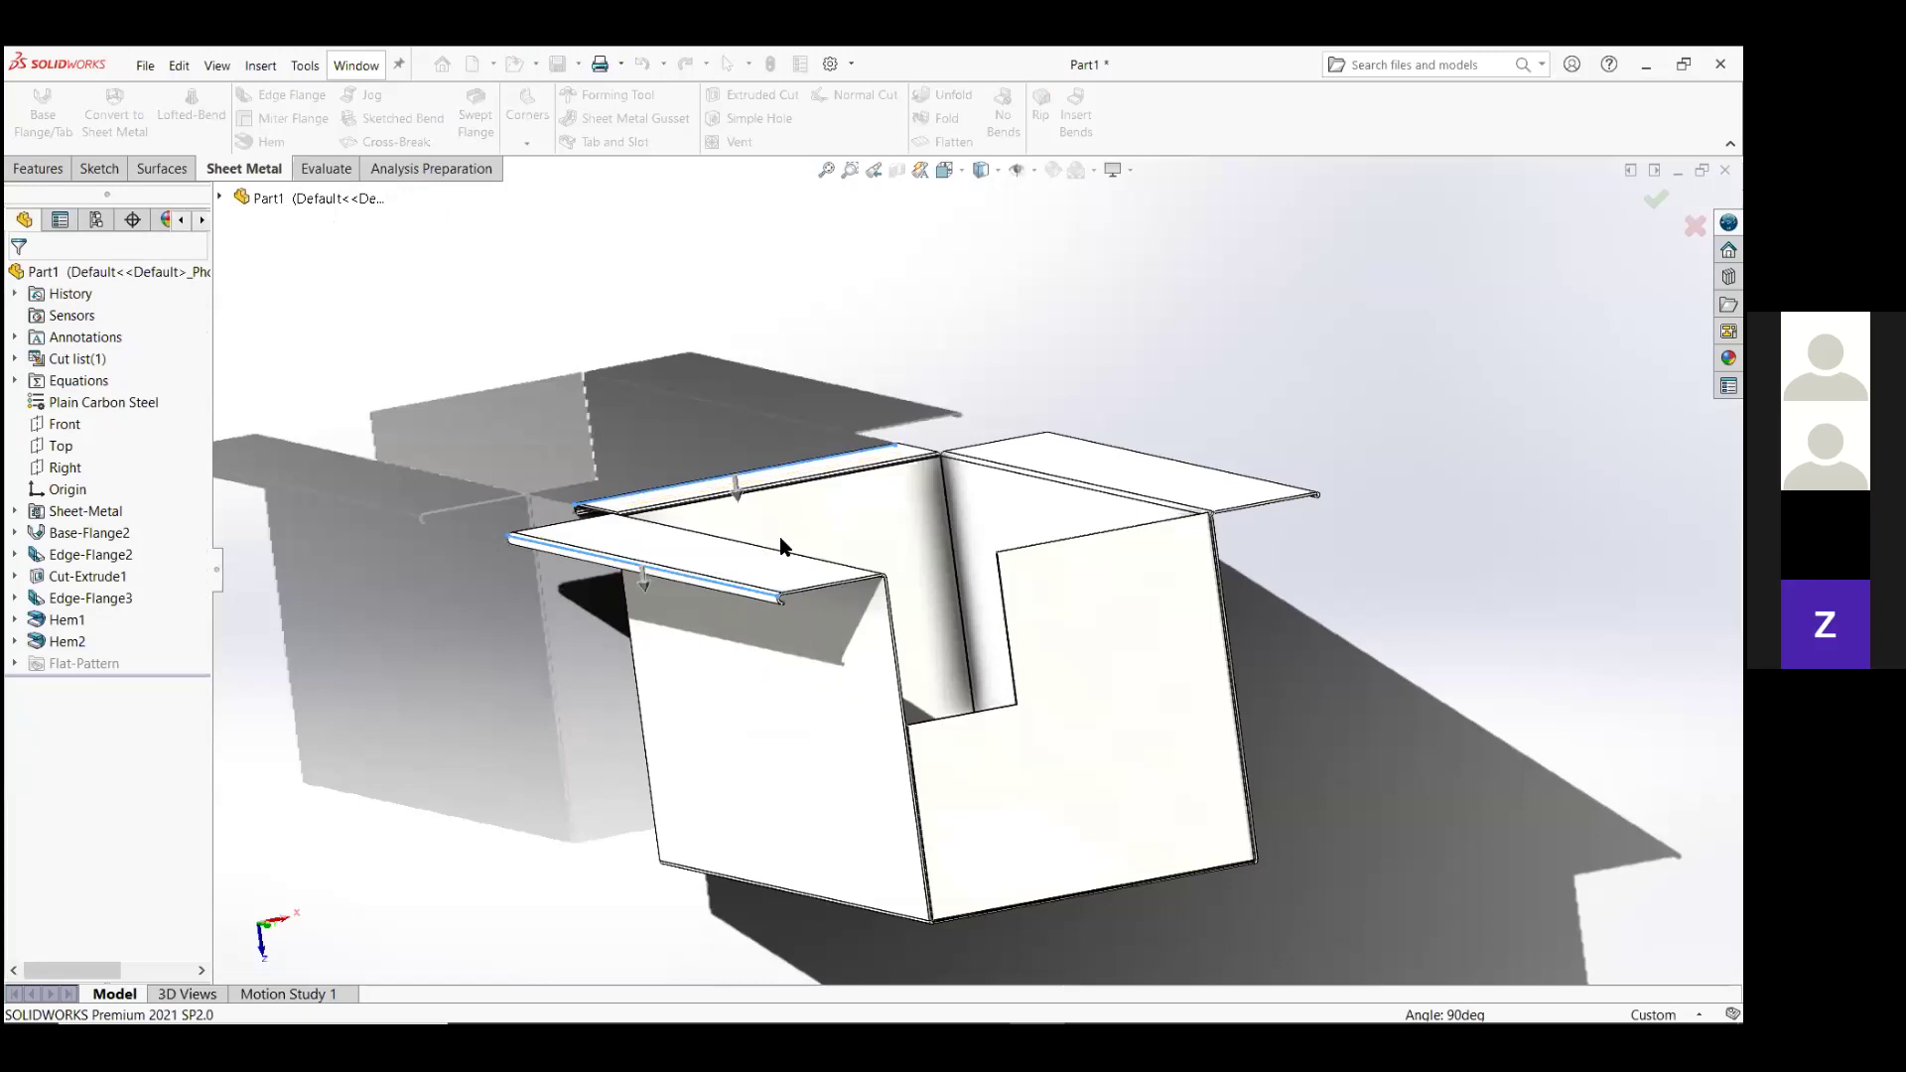
key("Return")
scroll(780, 545, "down", 3)
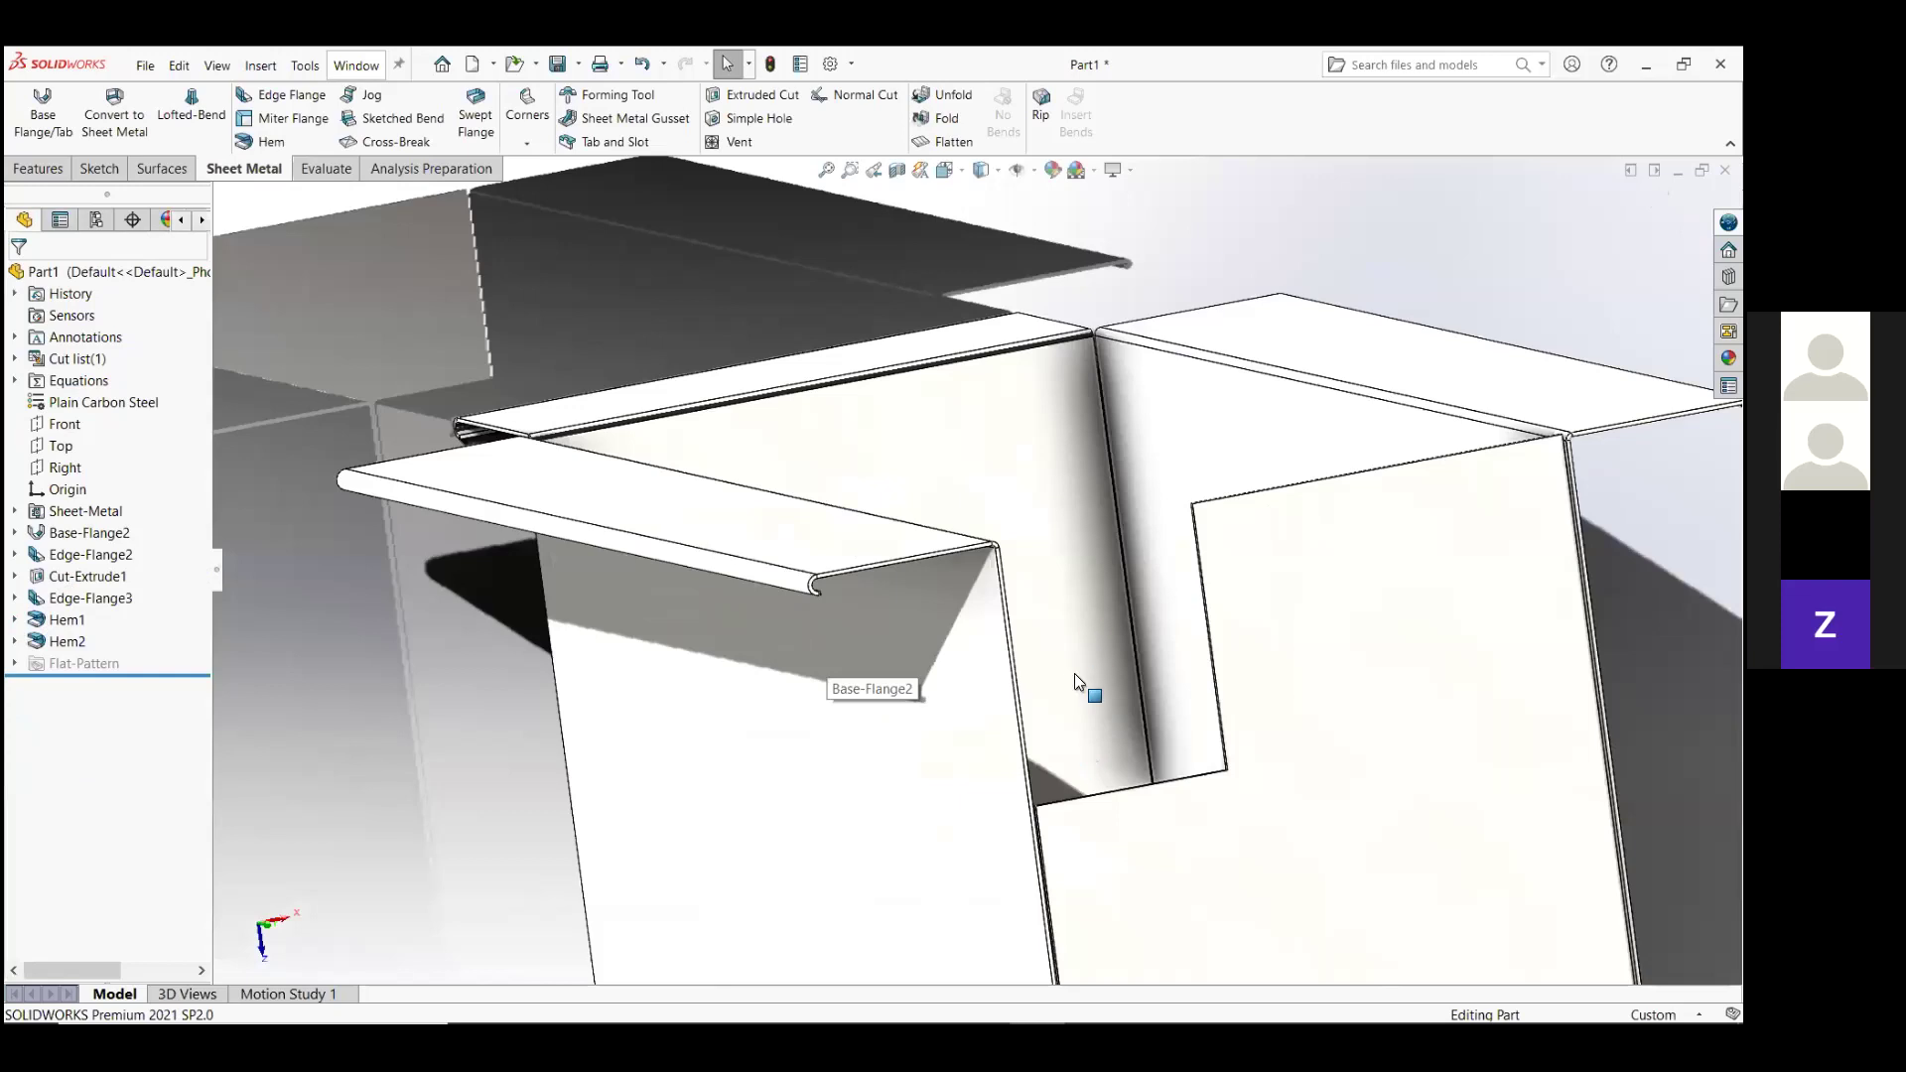
middle_click_drag(1074, 673, 1083, 538)
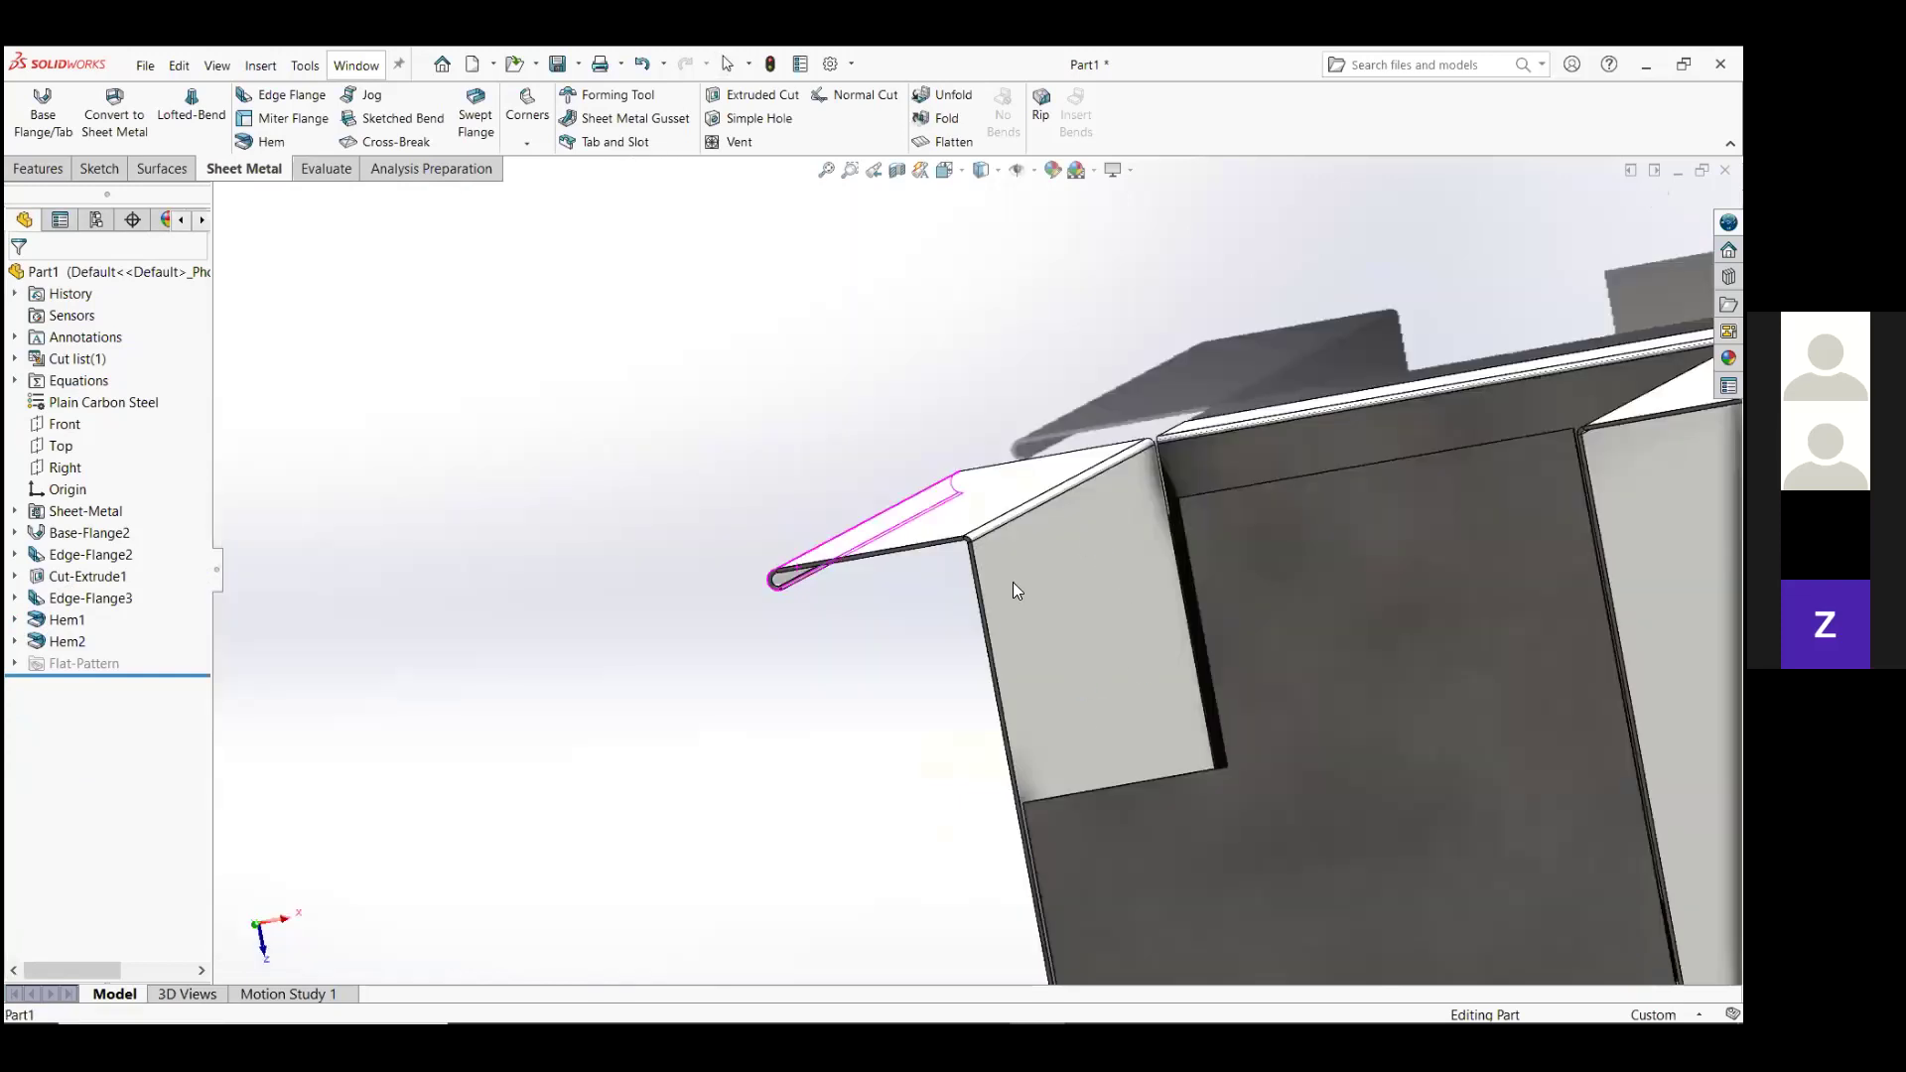
Try to shorten the open hem's width profile on the long-side flange, placing one line end 20 mm from the flange corner.
left_click(1010, 553)
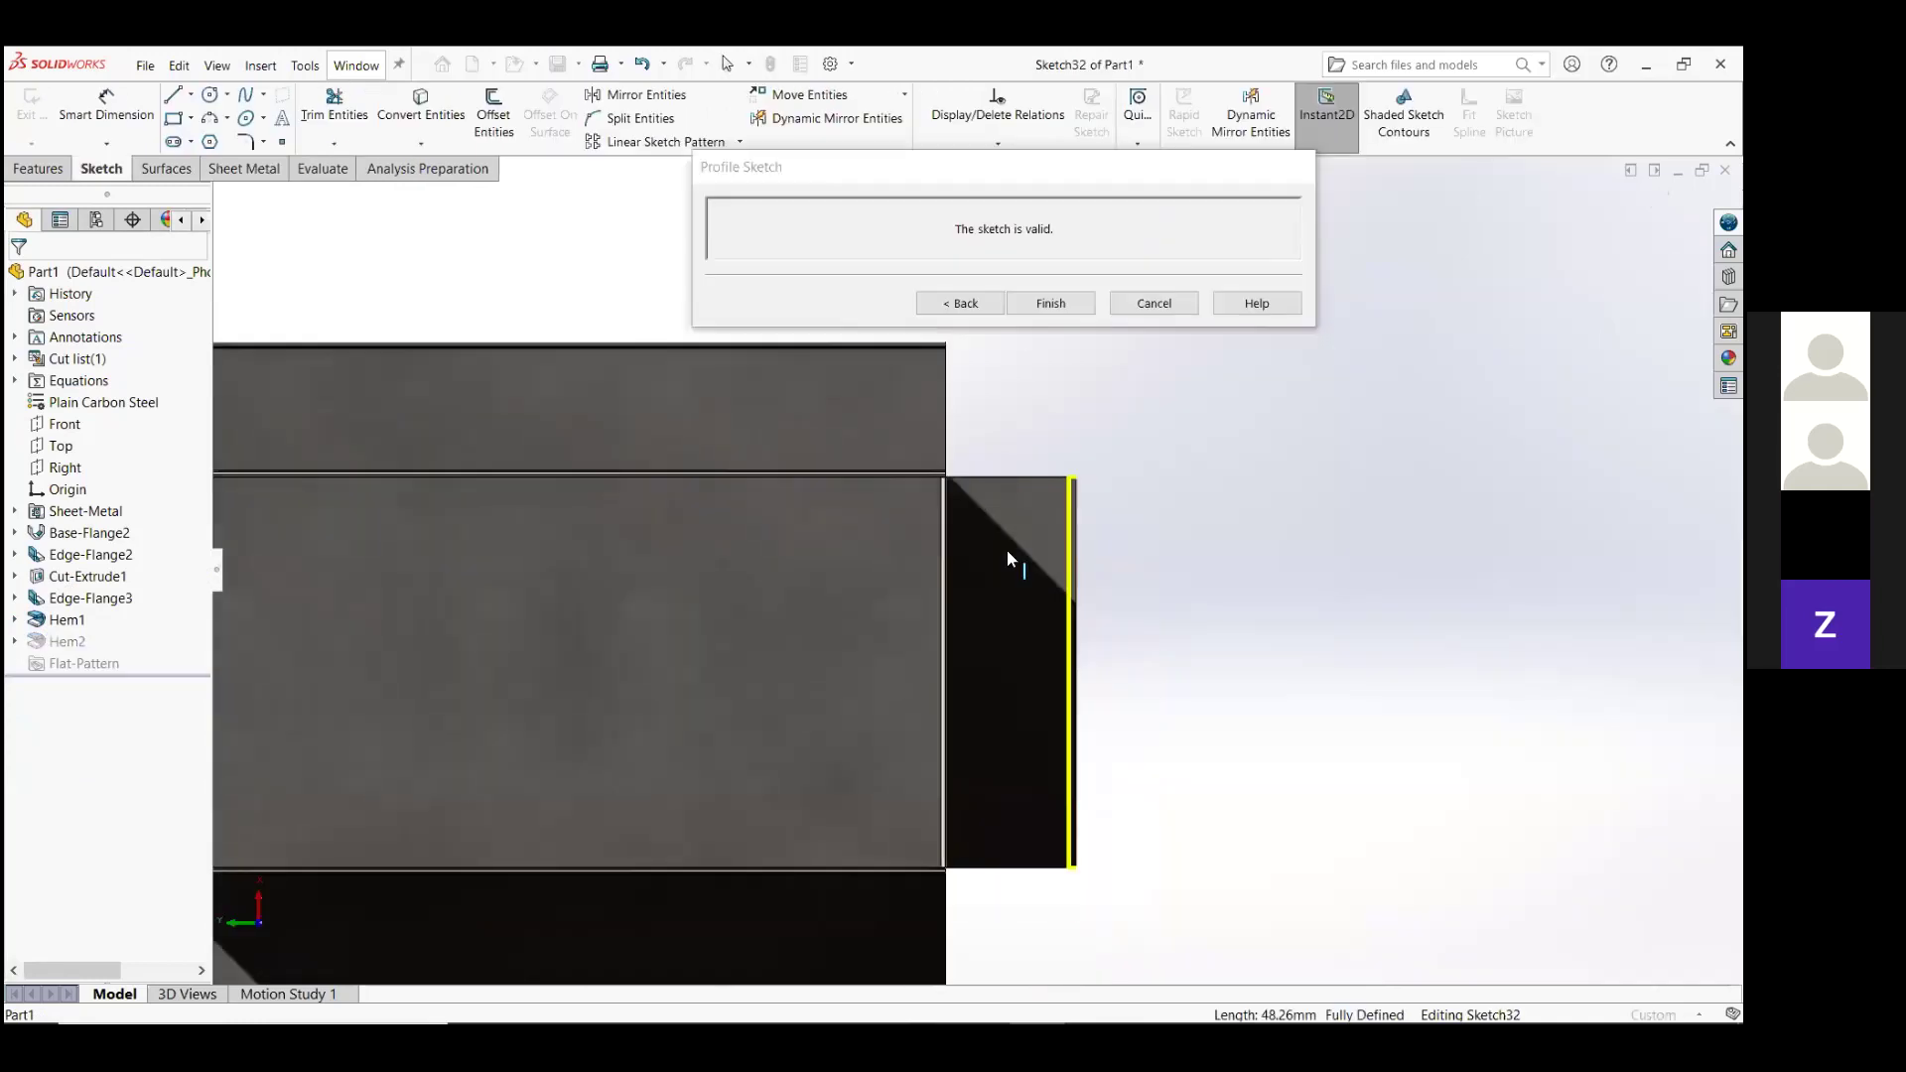
scroll(838, 732, "down", 5)
scroll(482, 731, "up", 5)
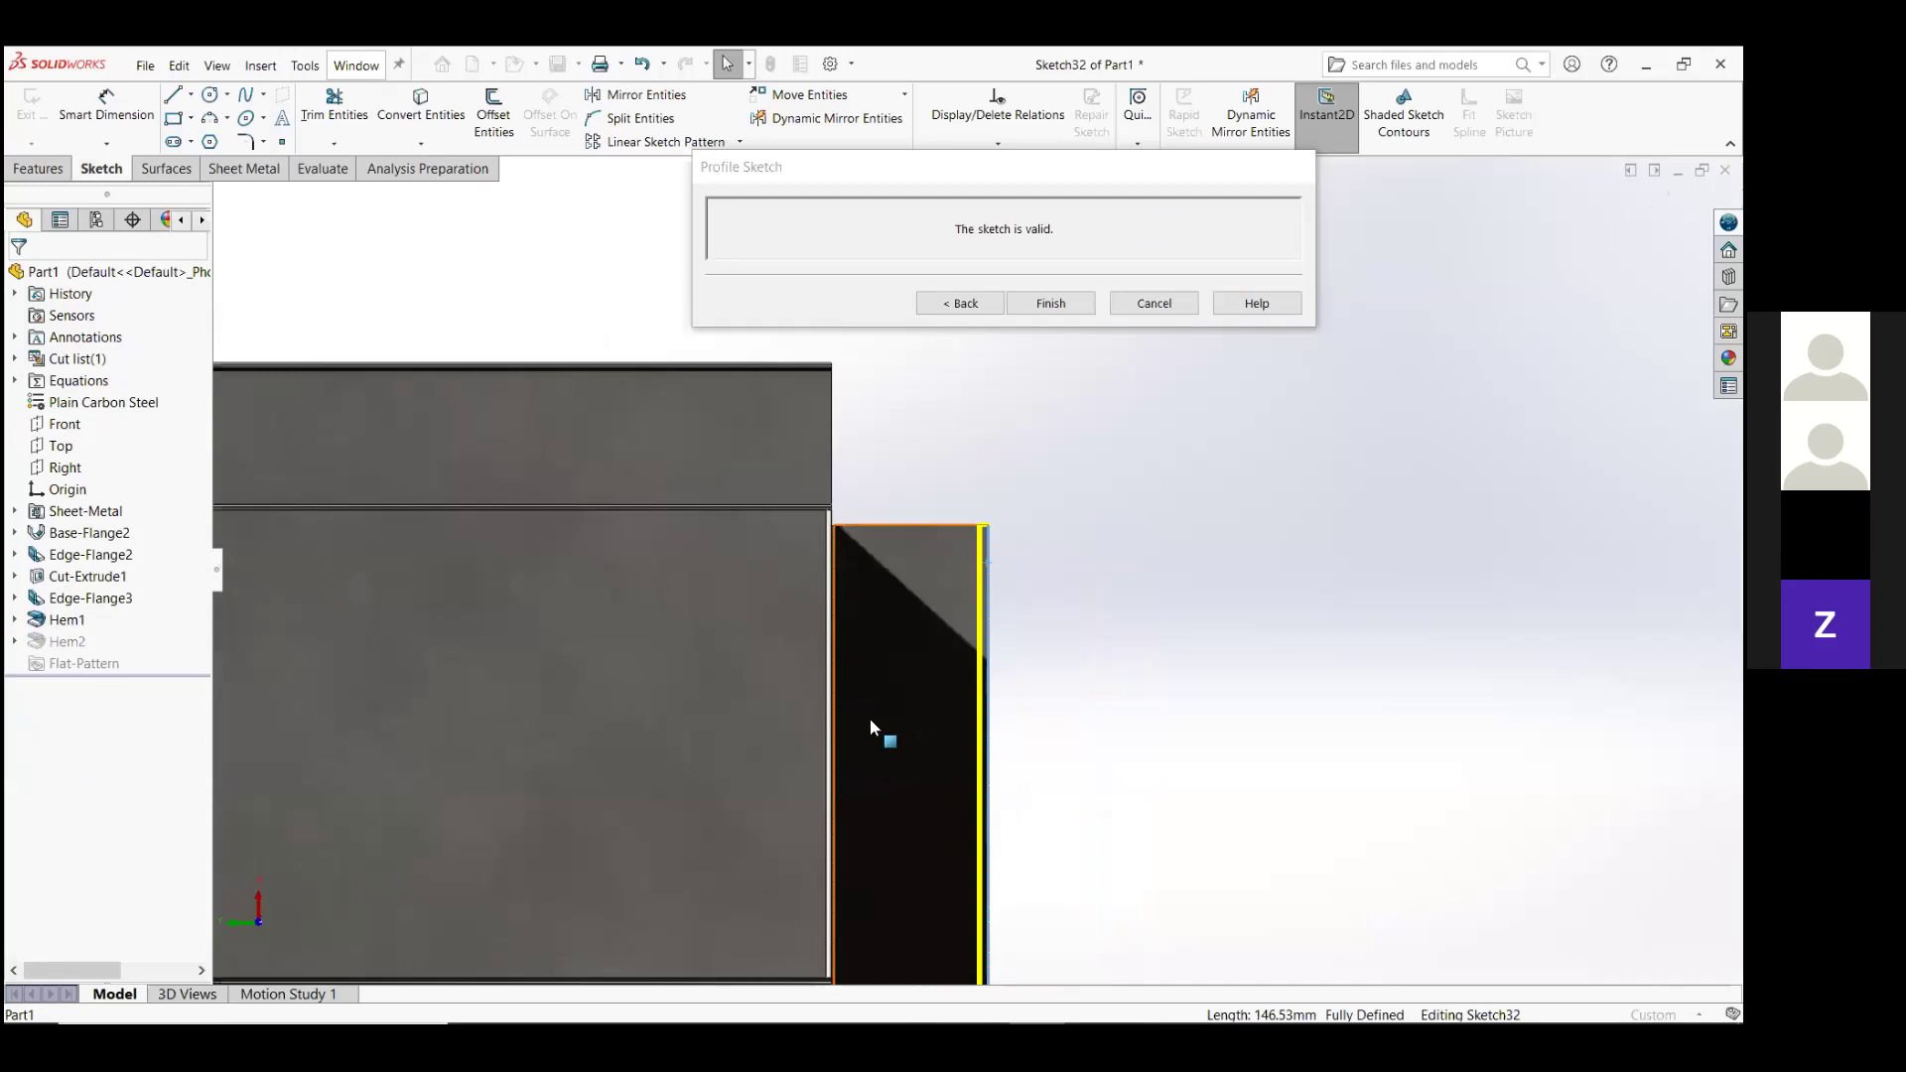
scroll(527, 706, "up", 3)
left_click(528, 707)
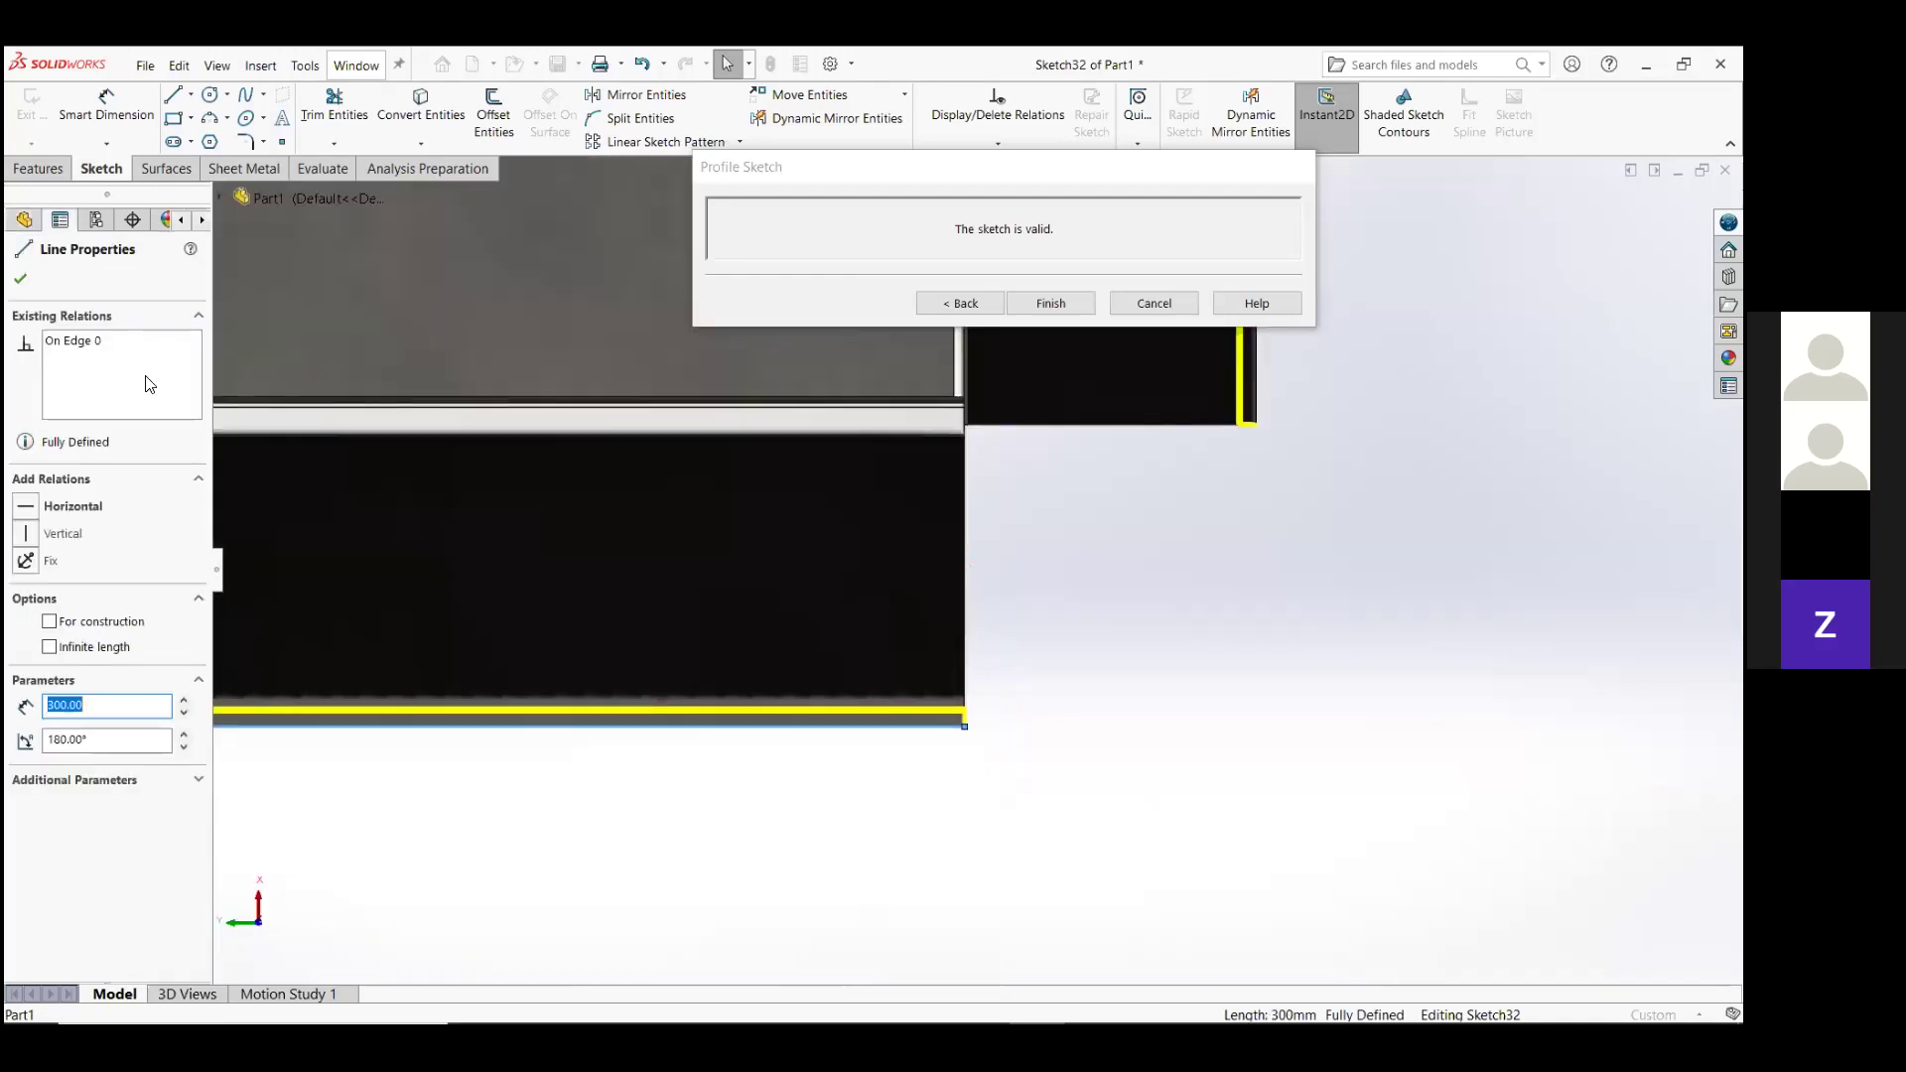
key("d")
left_click(847, 726)
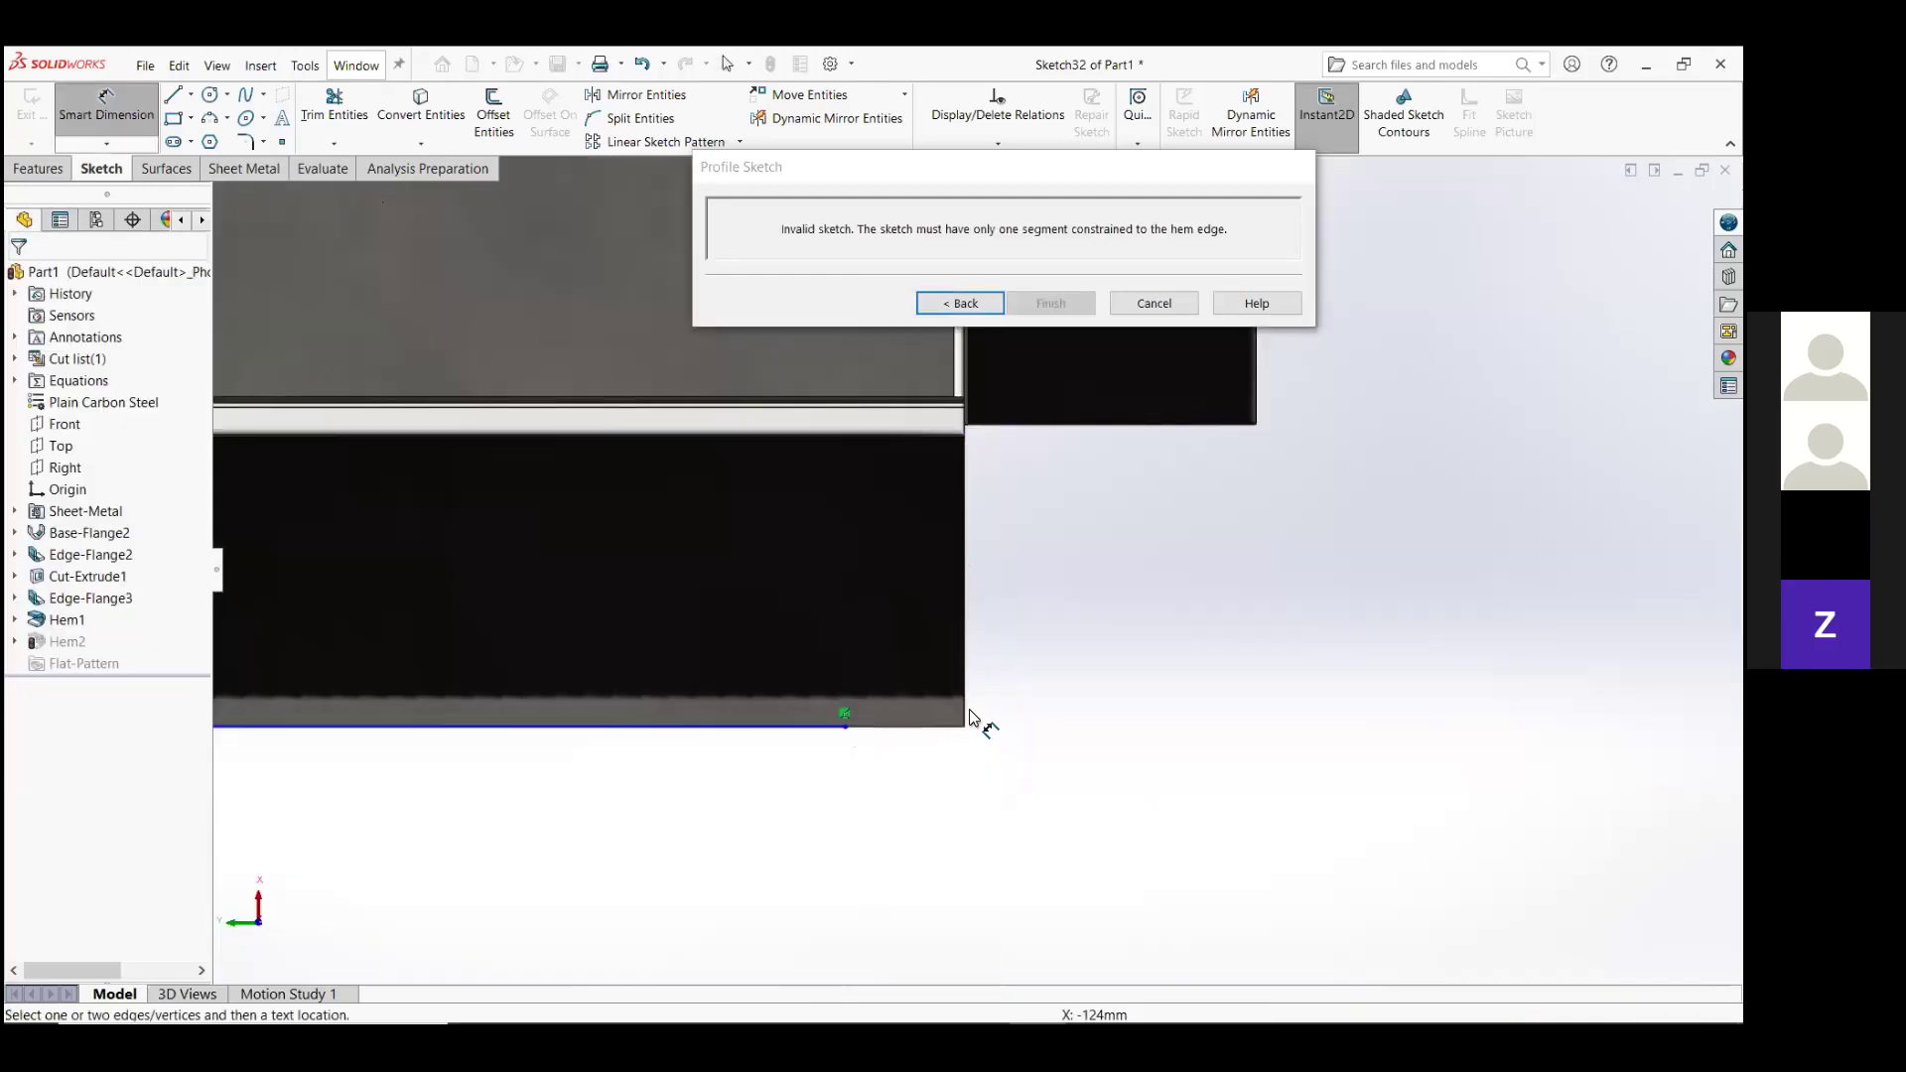
left_click(951, 703)
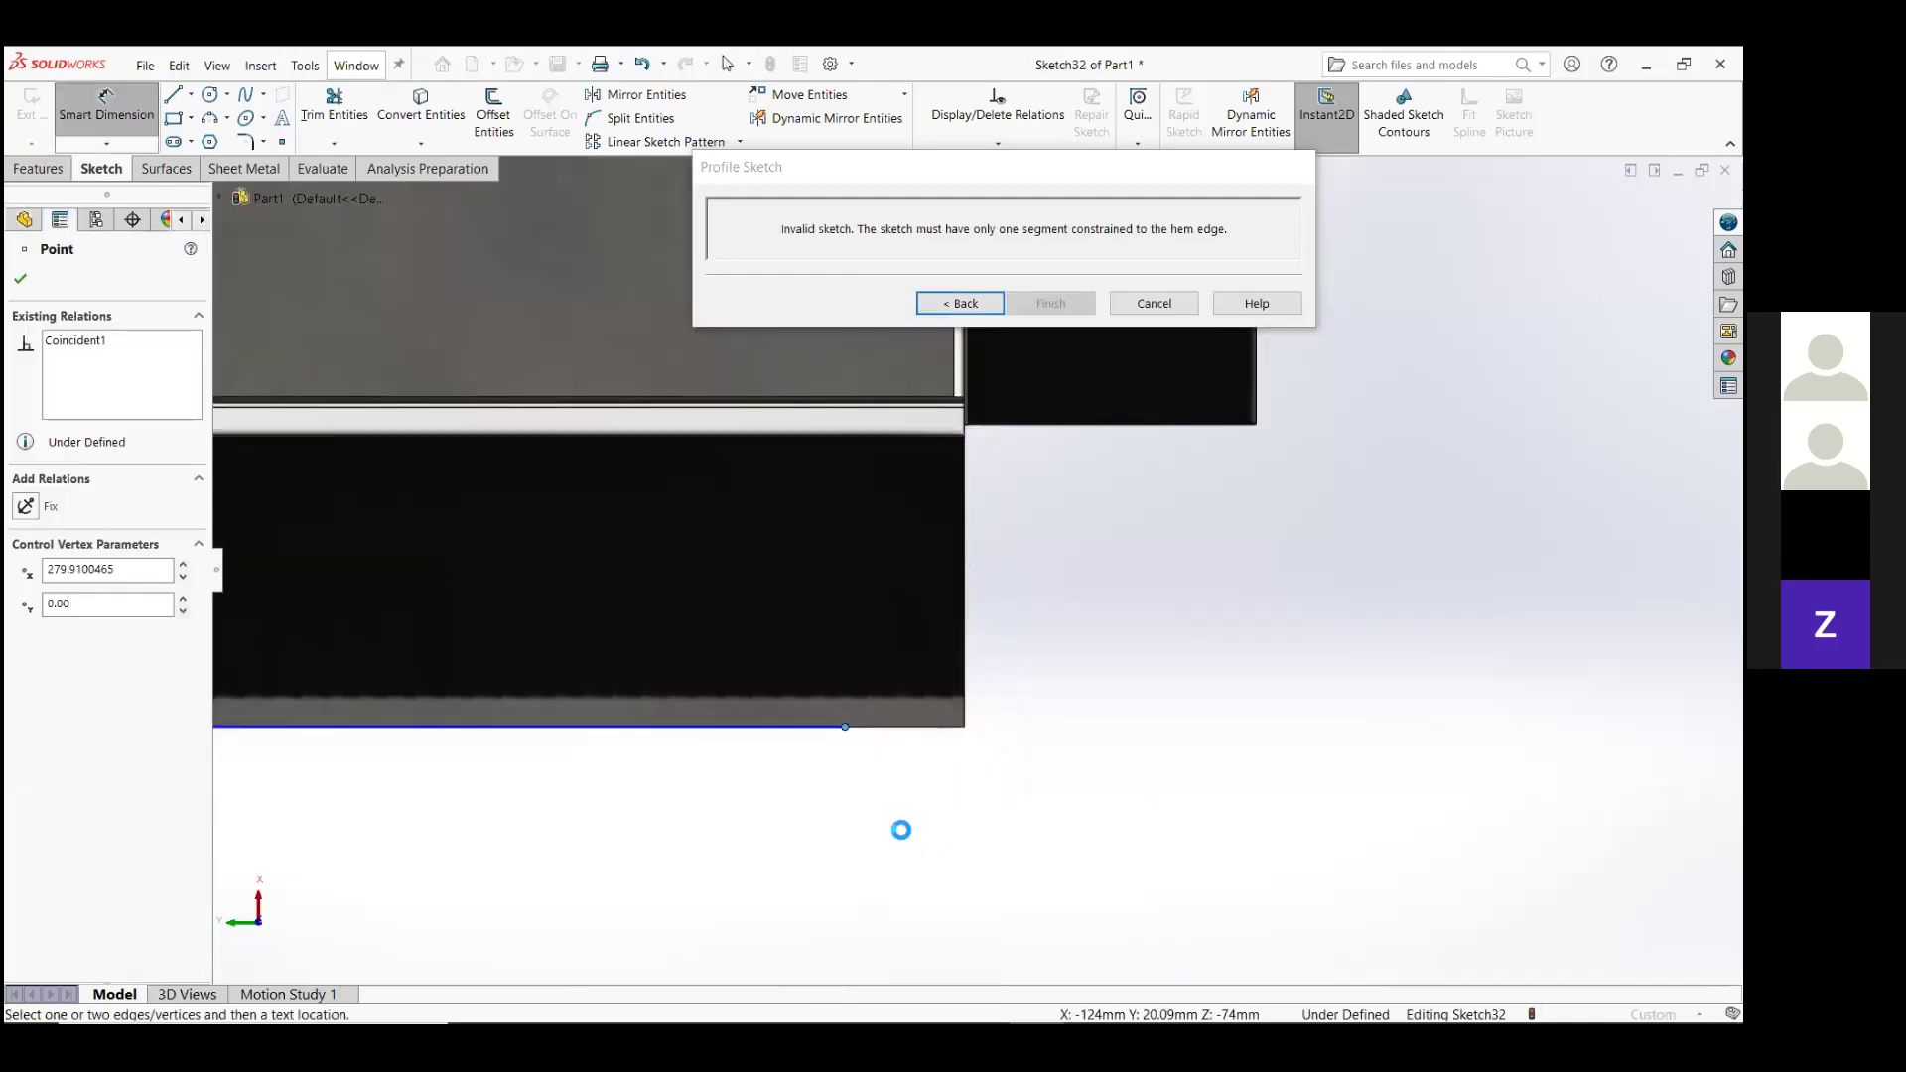
left_click(881, 824)
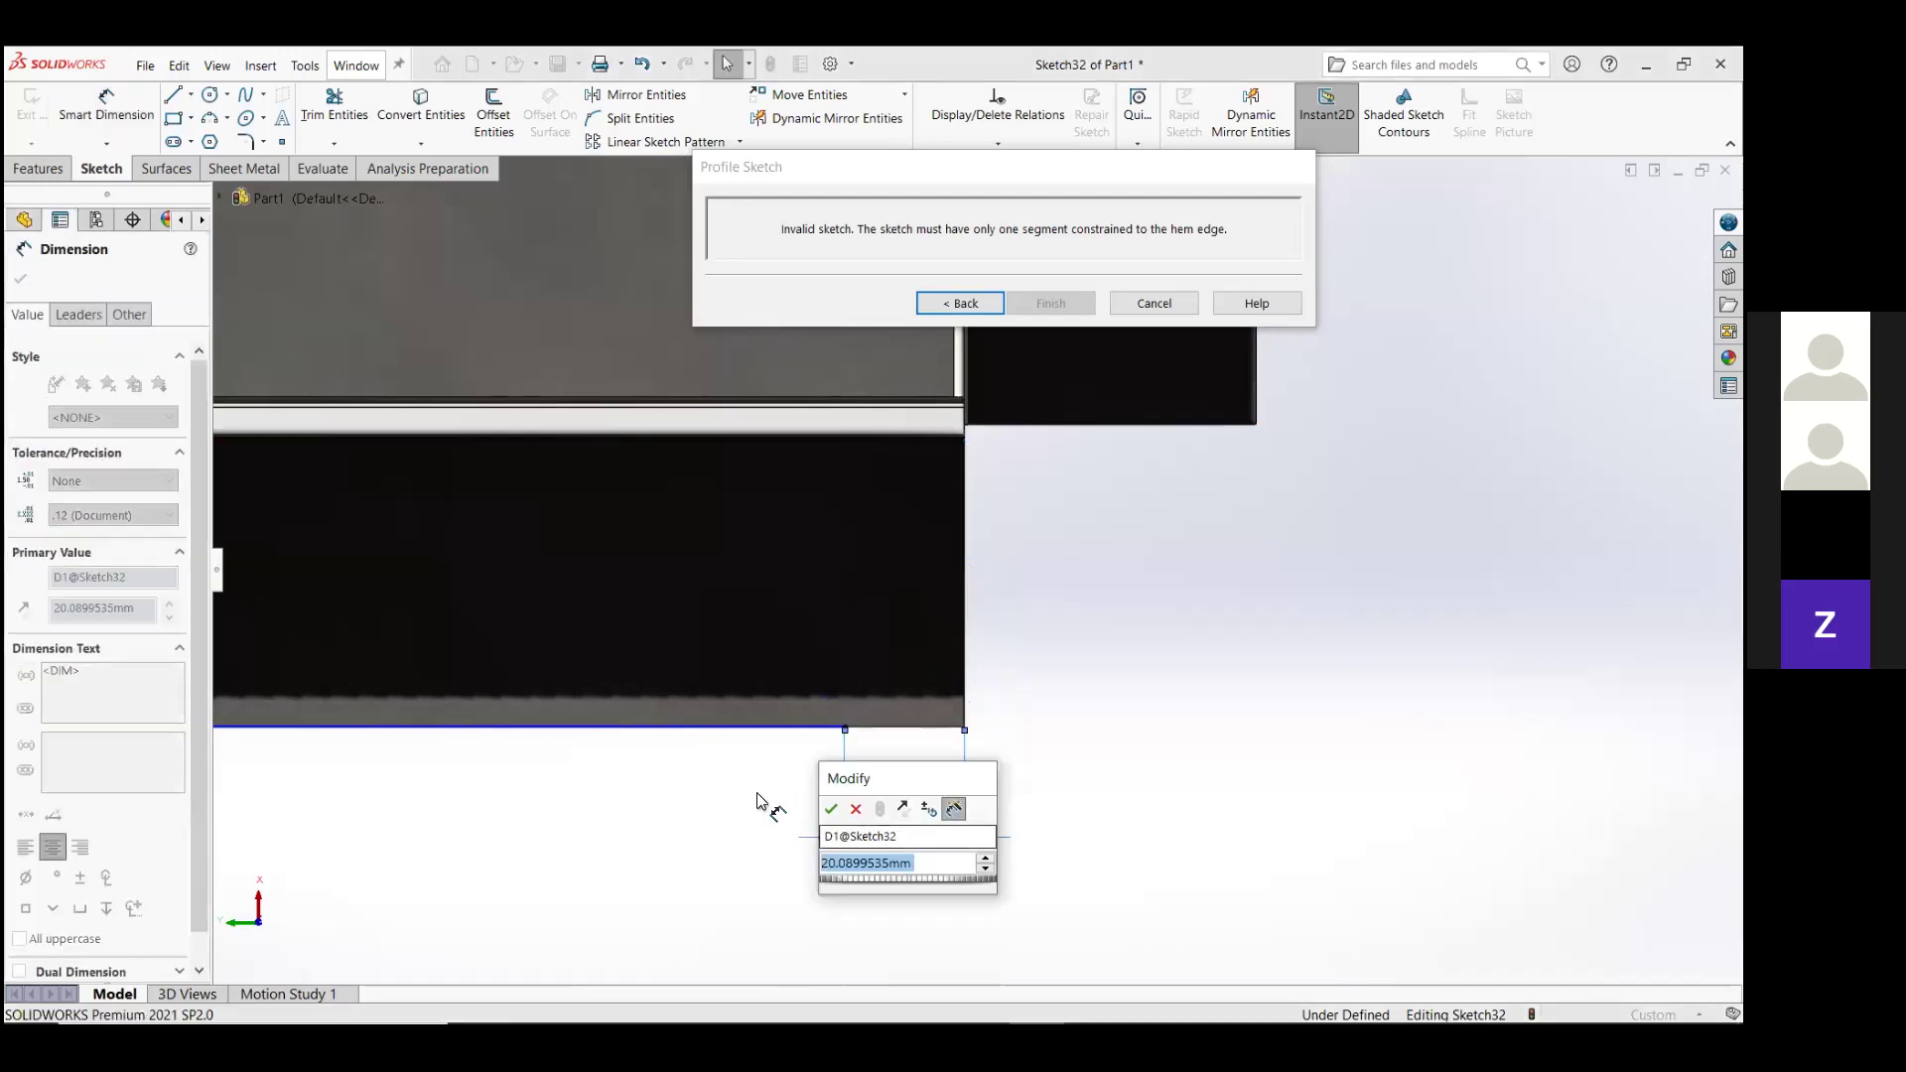
type("20")
key("Return")
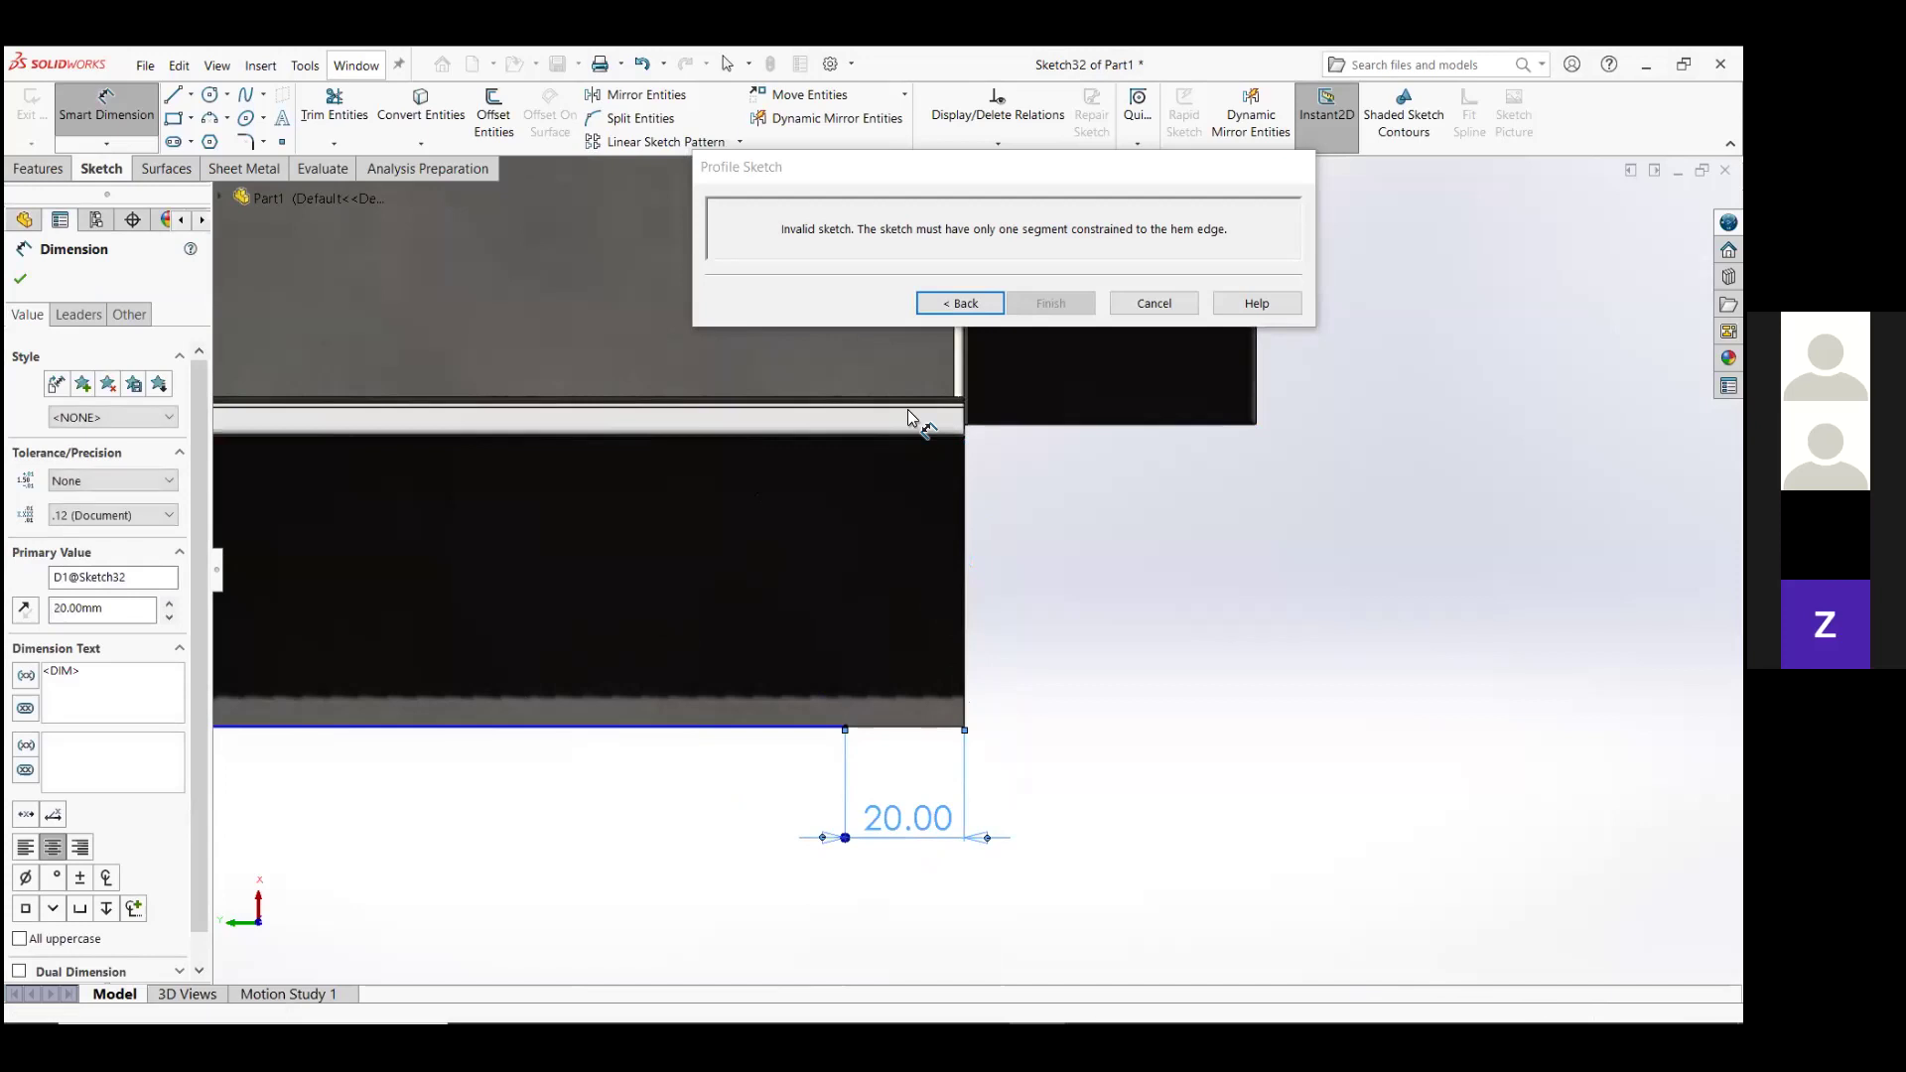
Try setting the other end of the hem profile line 20 mm from the opposite flange corner and leave the profile sketch.
scroll(889, 402, "up", 2)
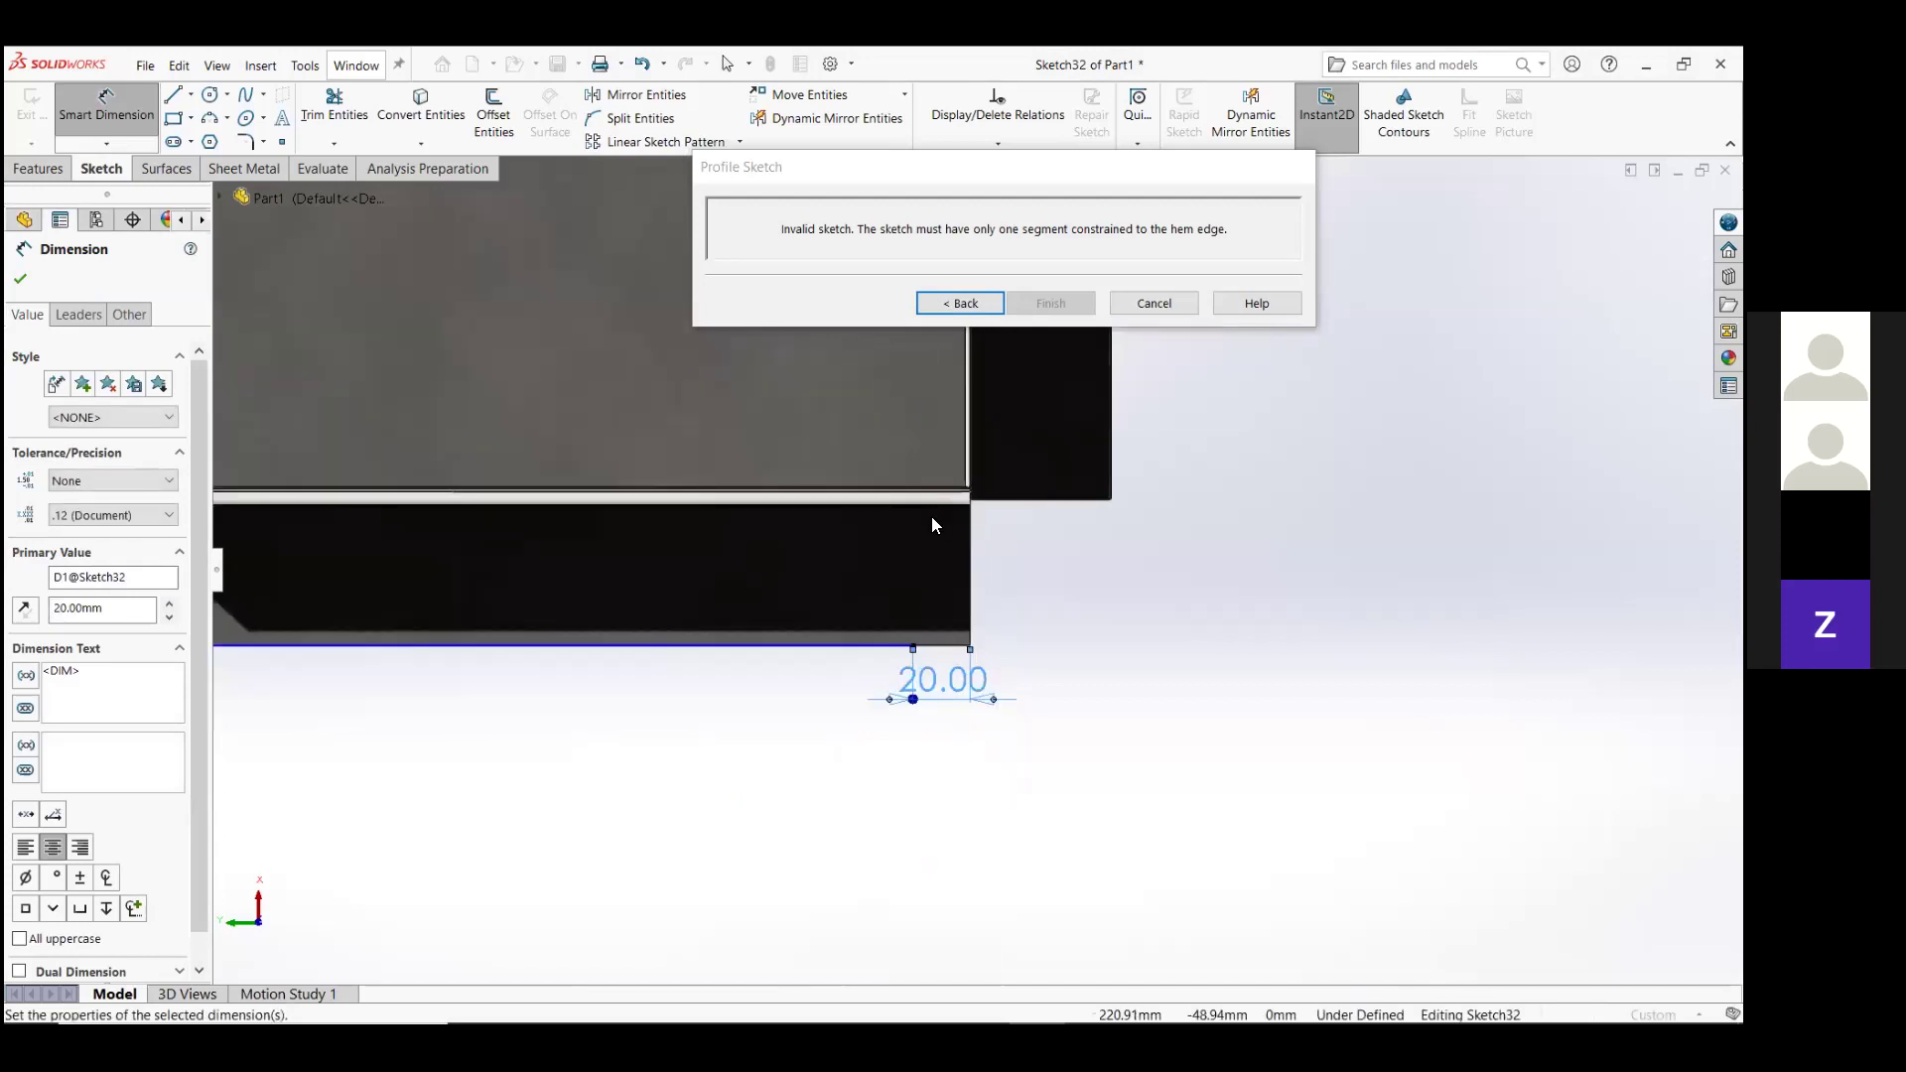
scroll(929, 476, "up", 2)
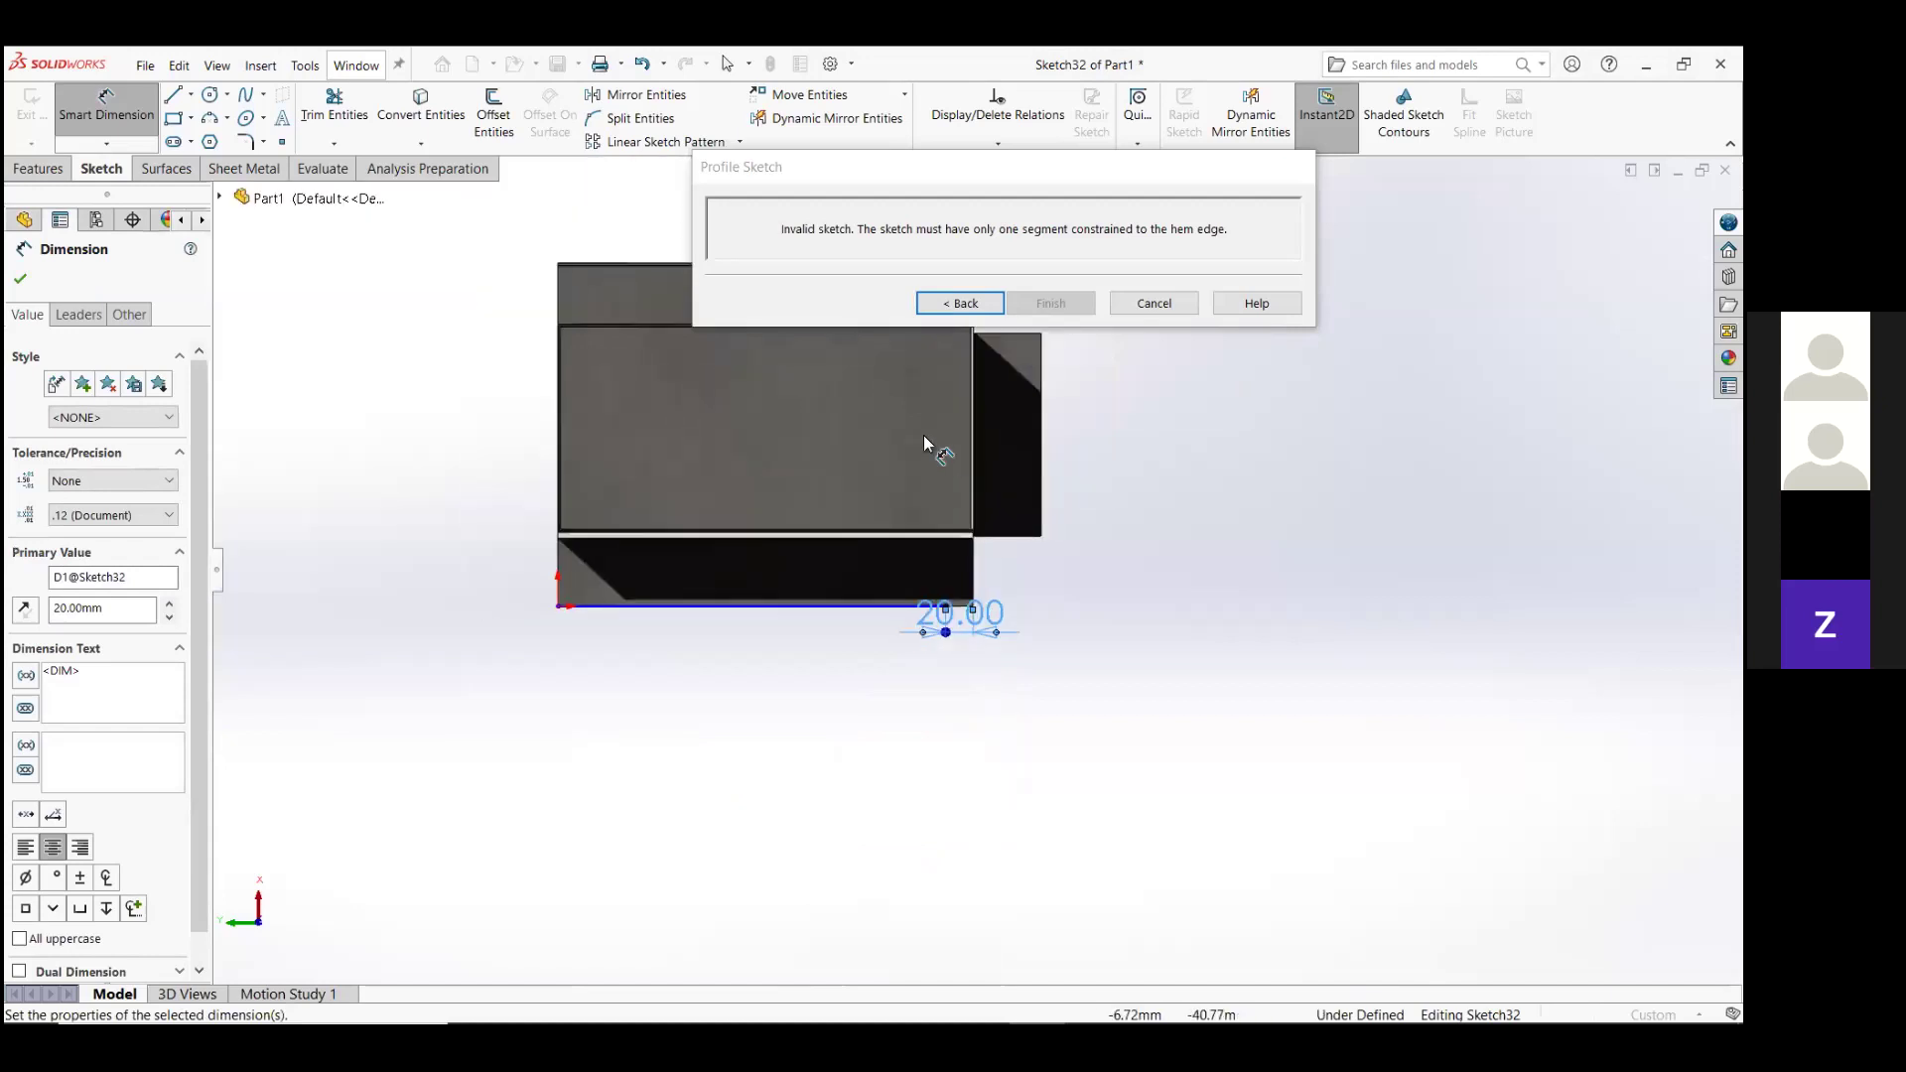
scroll(760, 402, "down", 5)
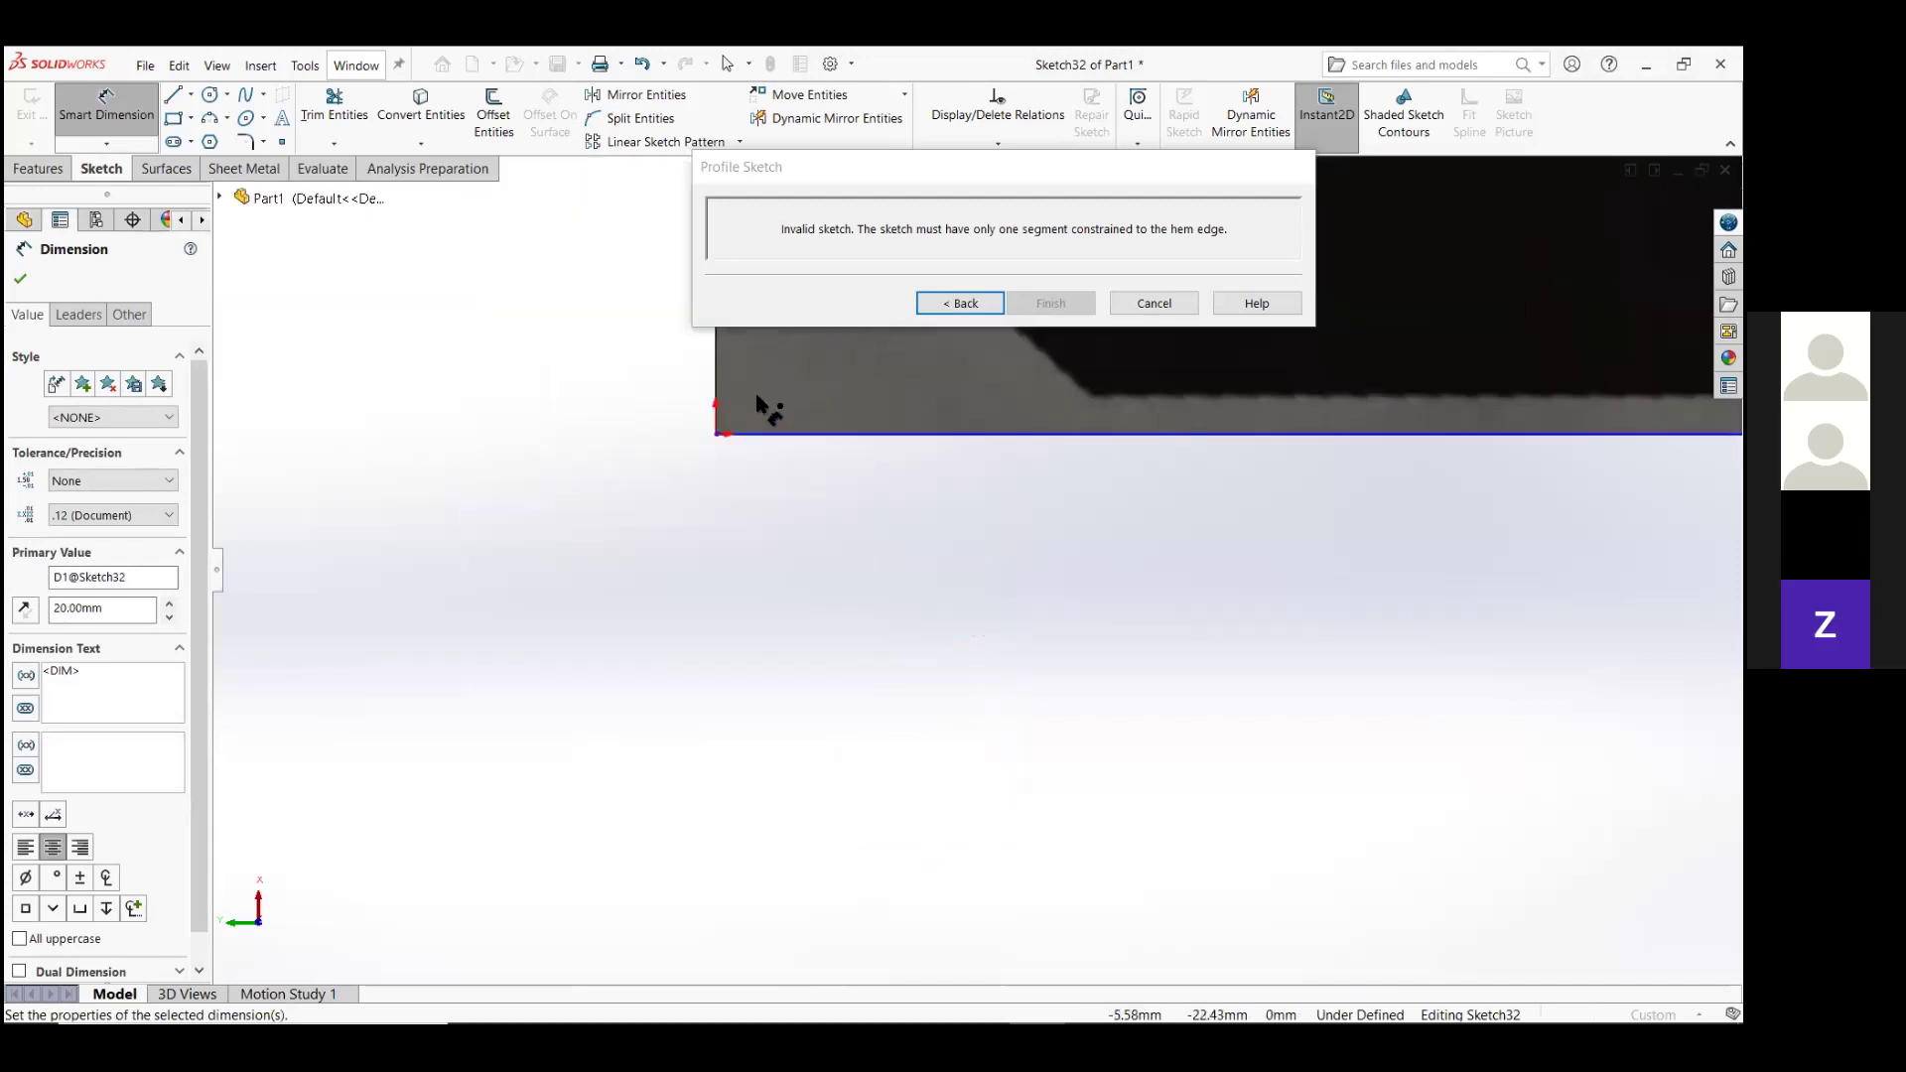
scroll(760, 403, "up", 3)
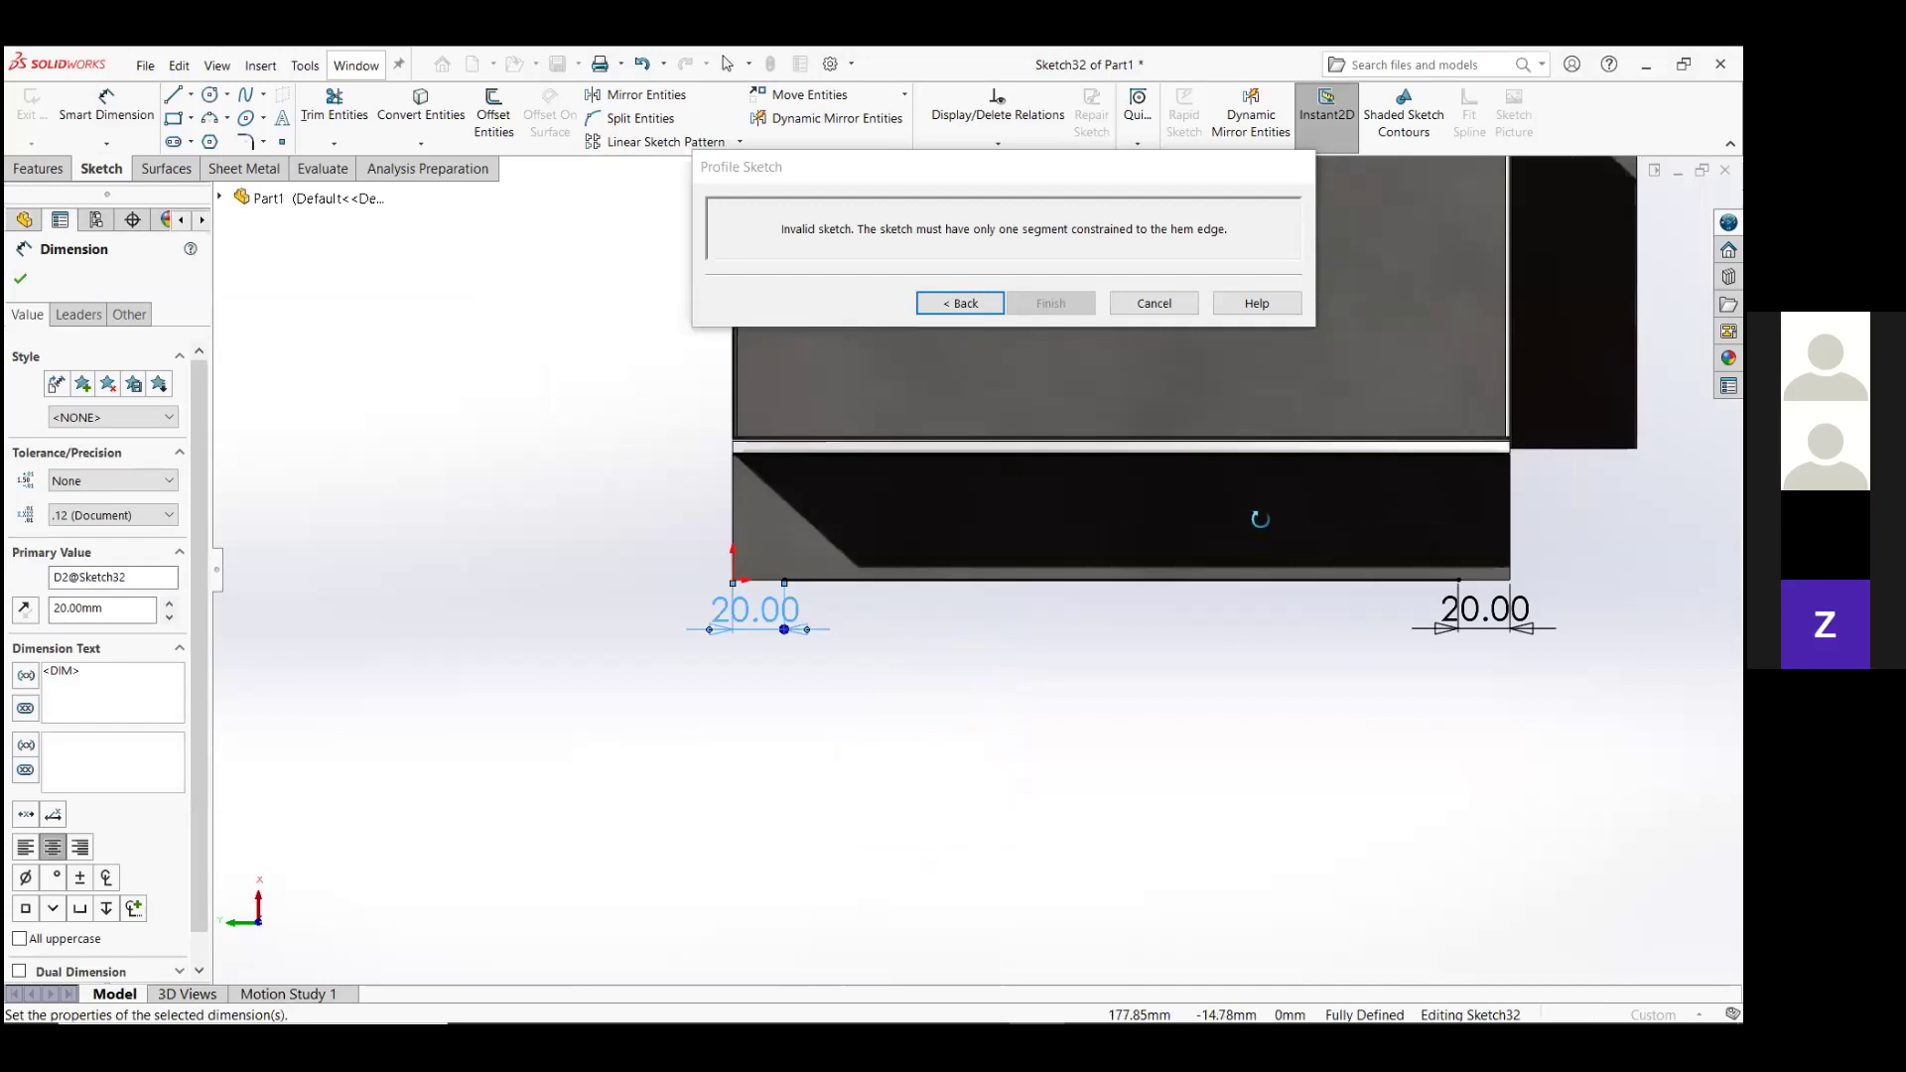
left_click(728, 64)
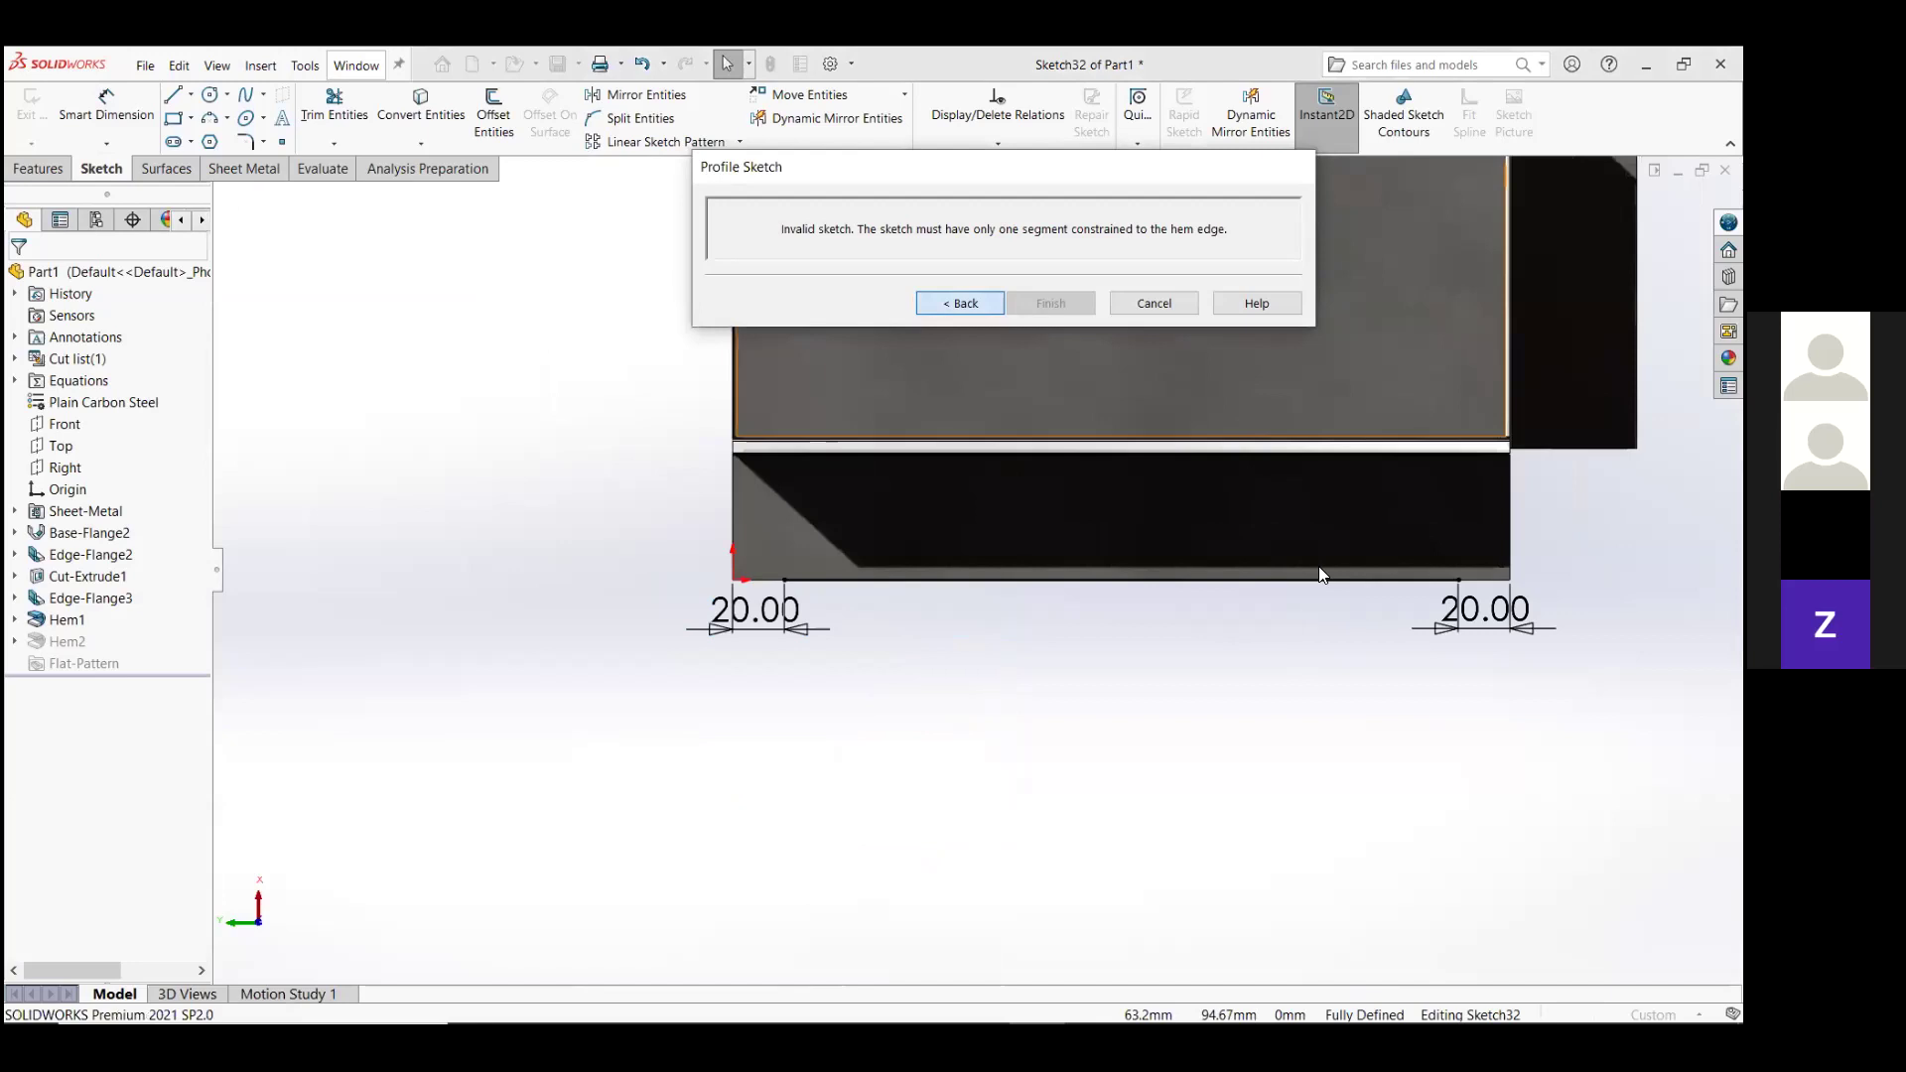
key("Return")
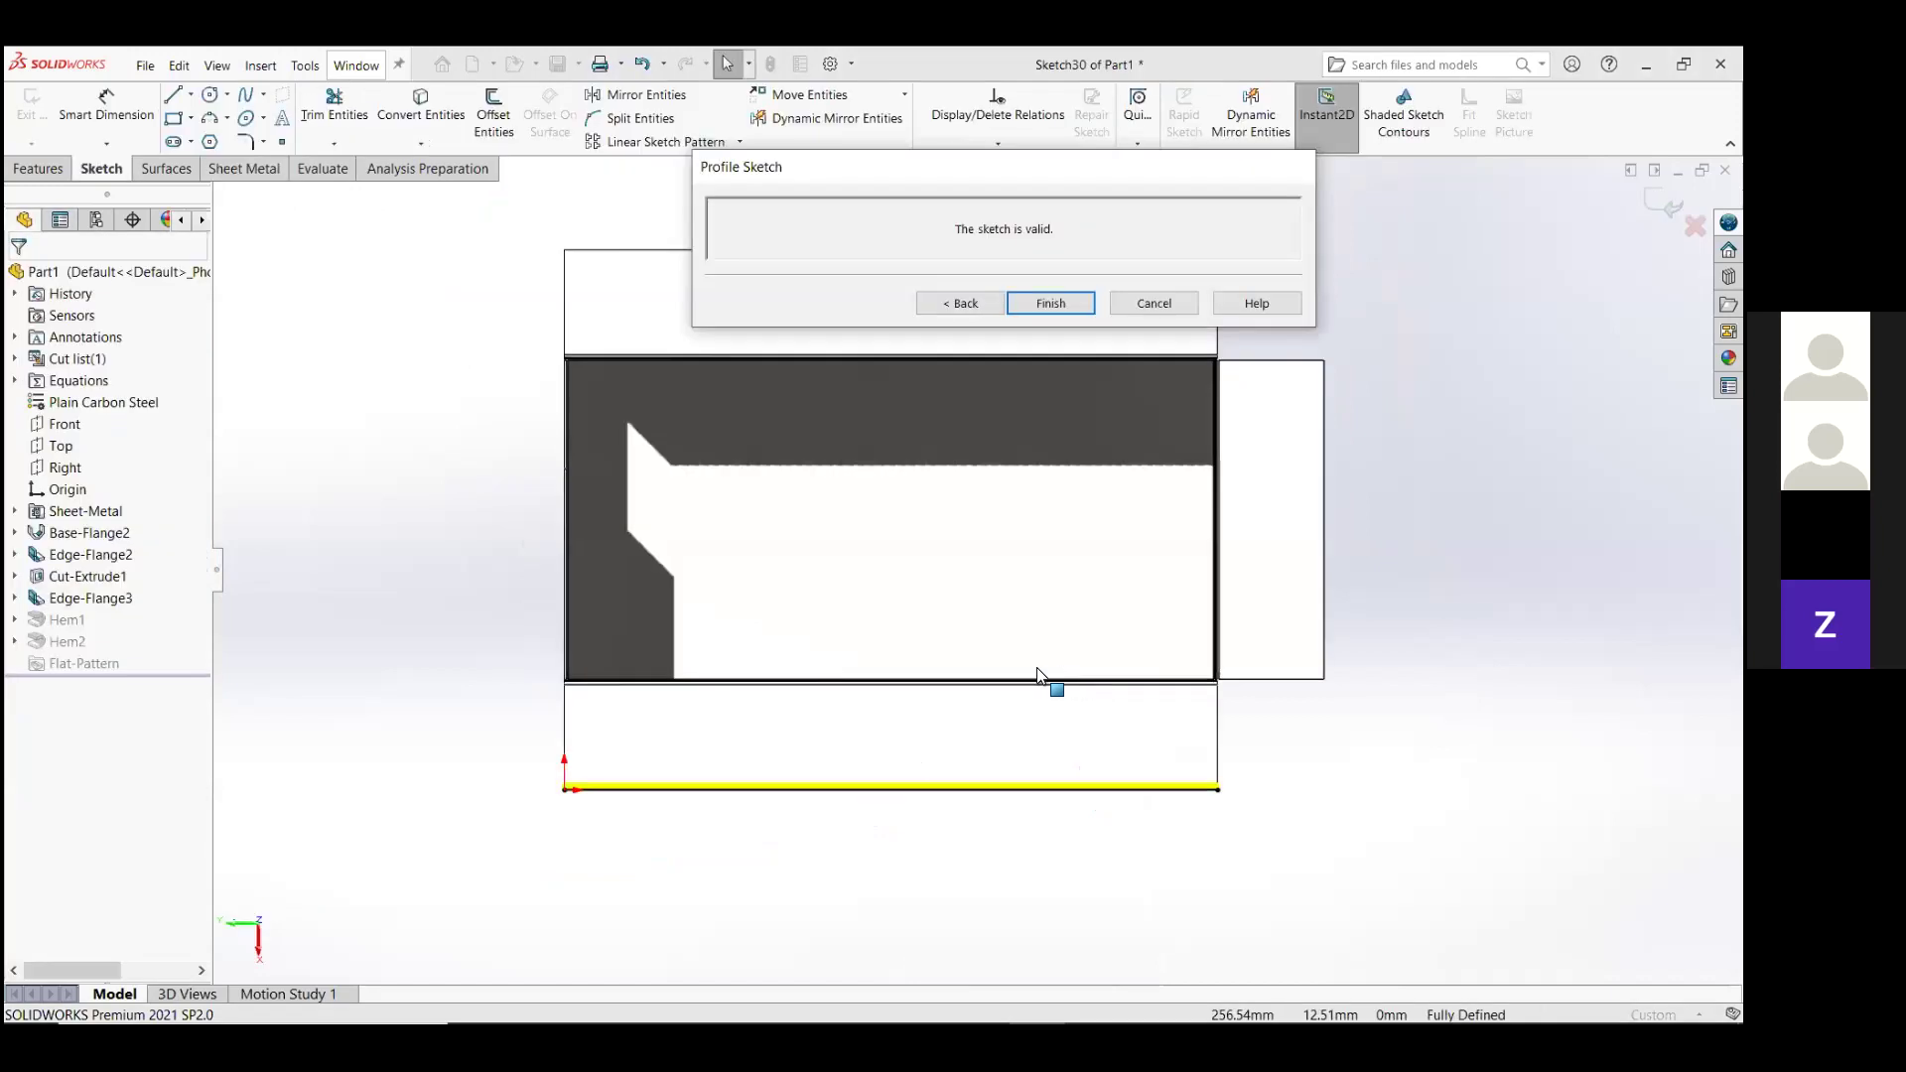
Shorten the first hem's width profile line at both ends, starting and stopping inside the flange corners.
scroll(1238, 702, "down", 3)
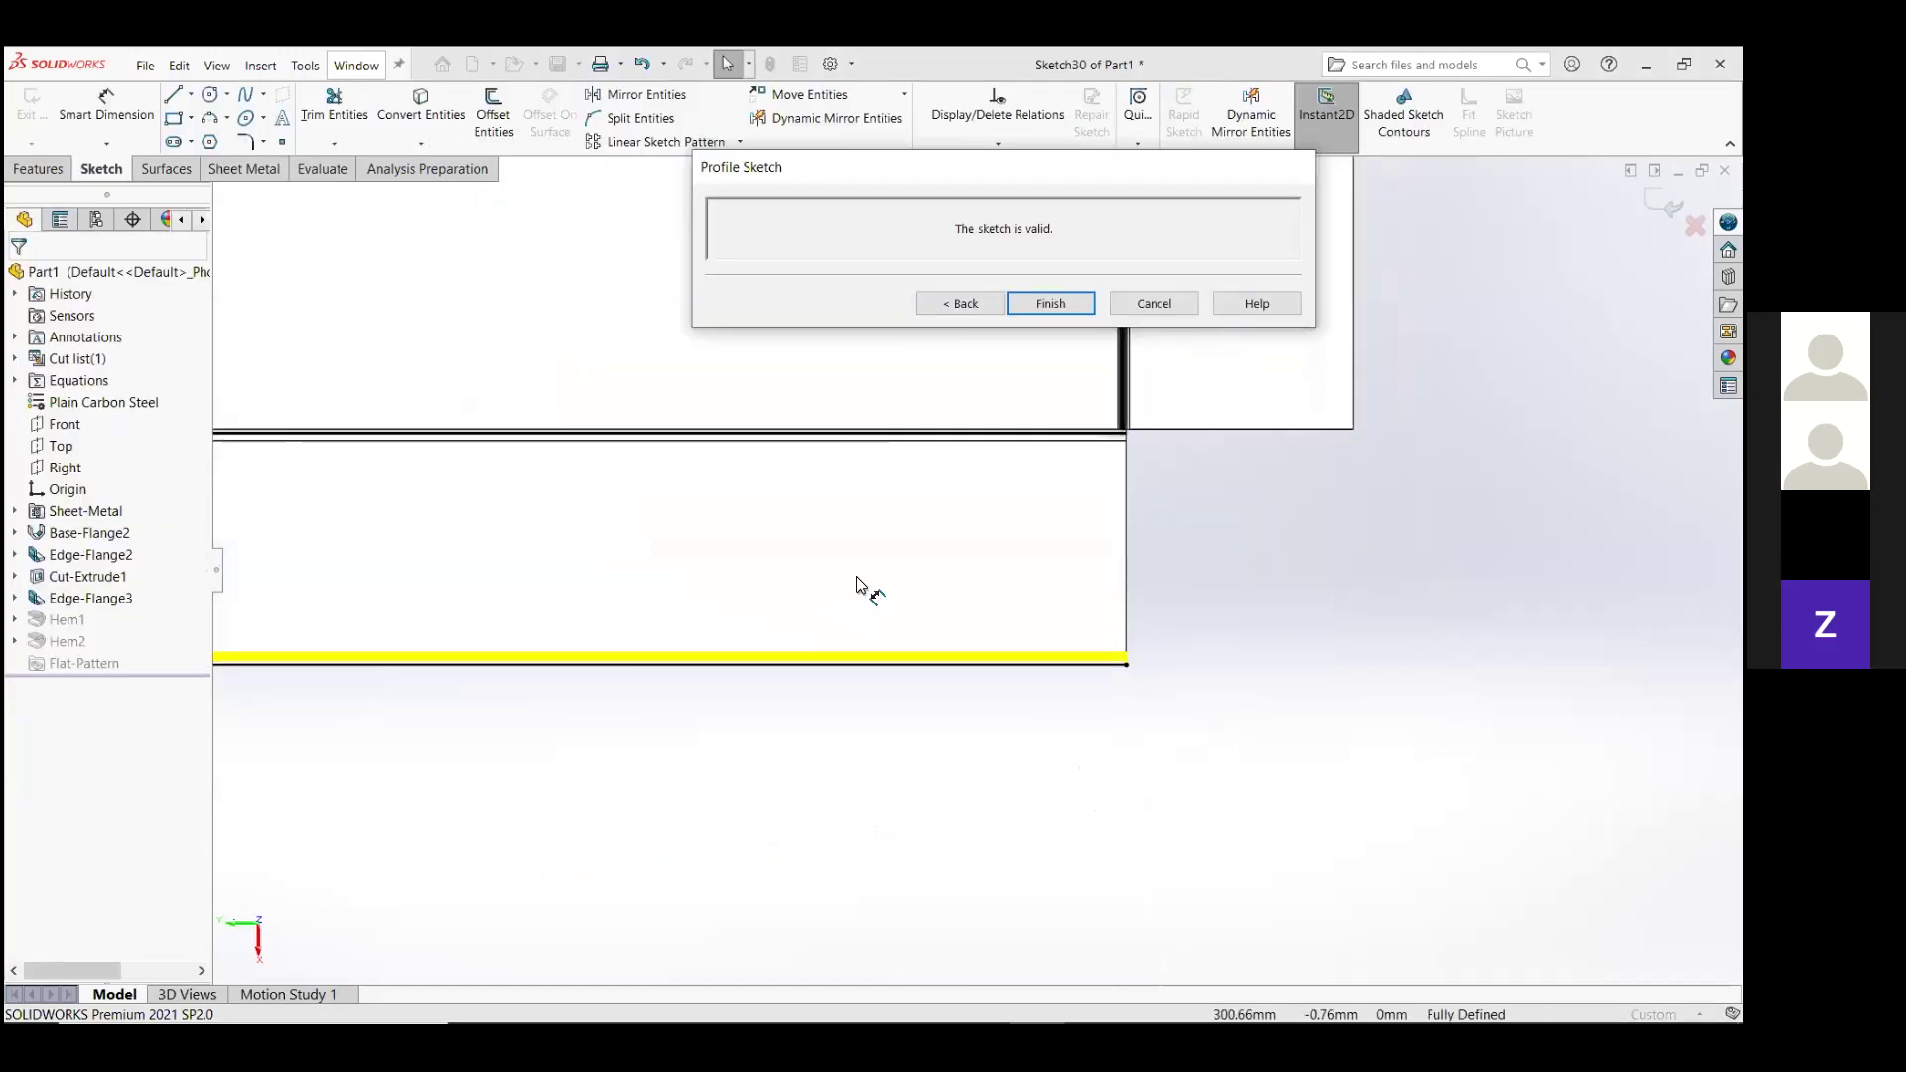
left_click(852, 588)
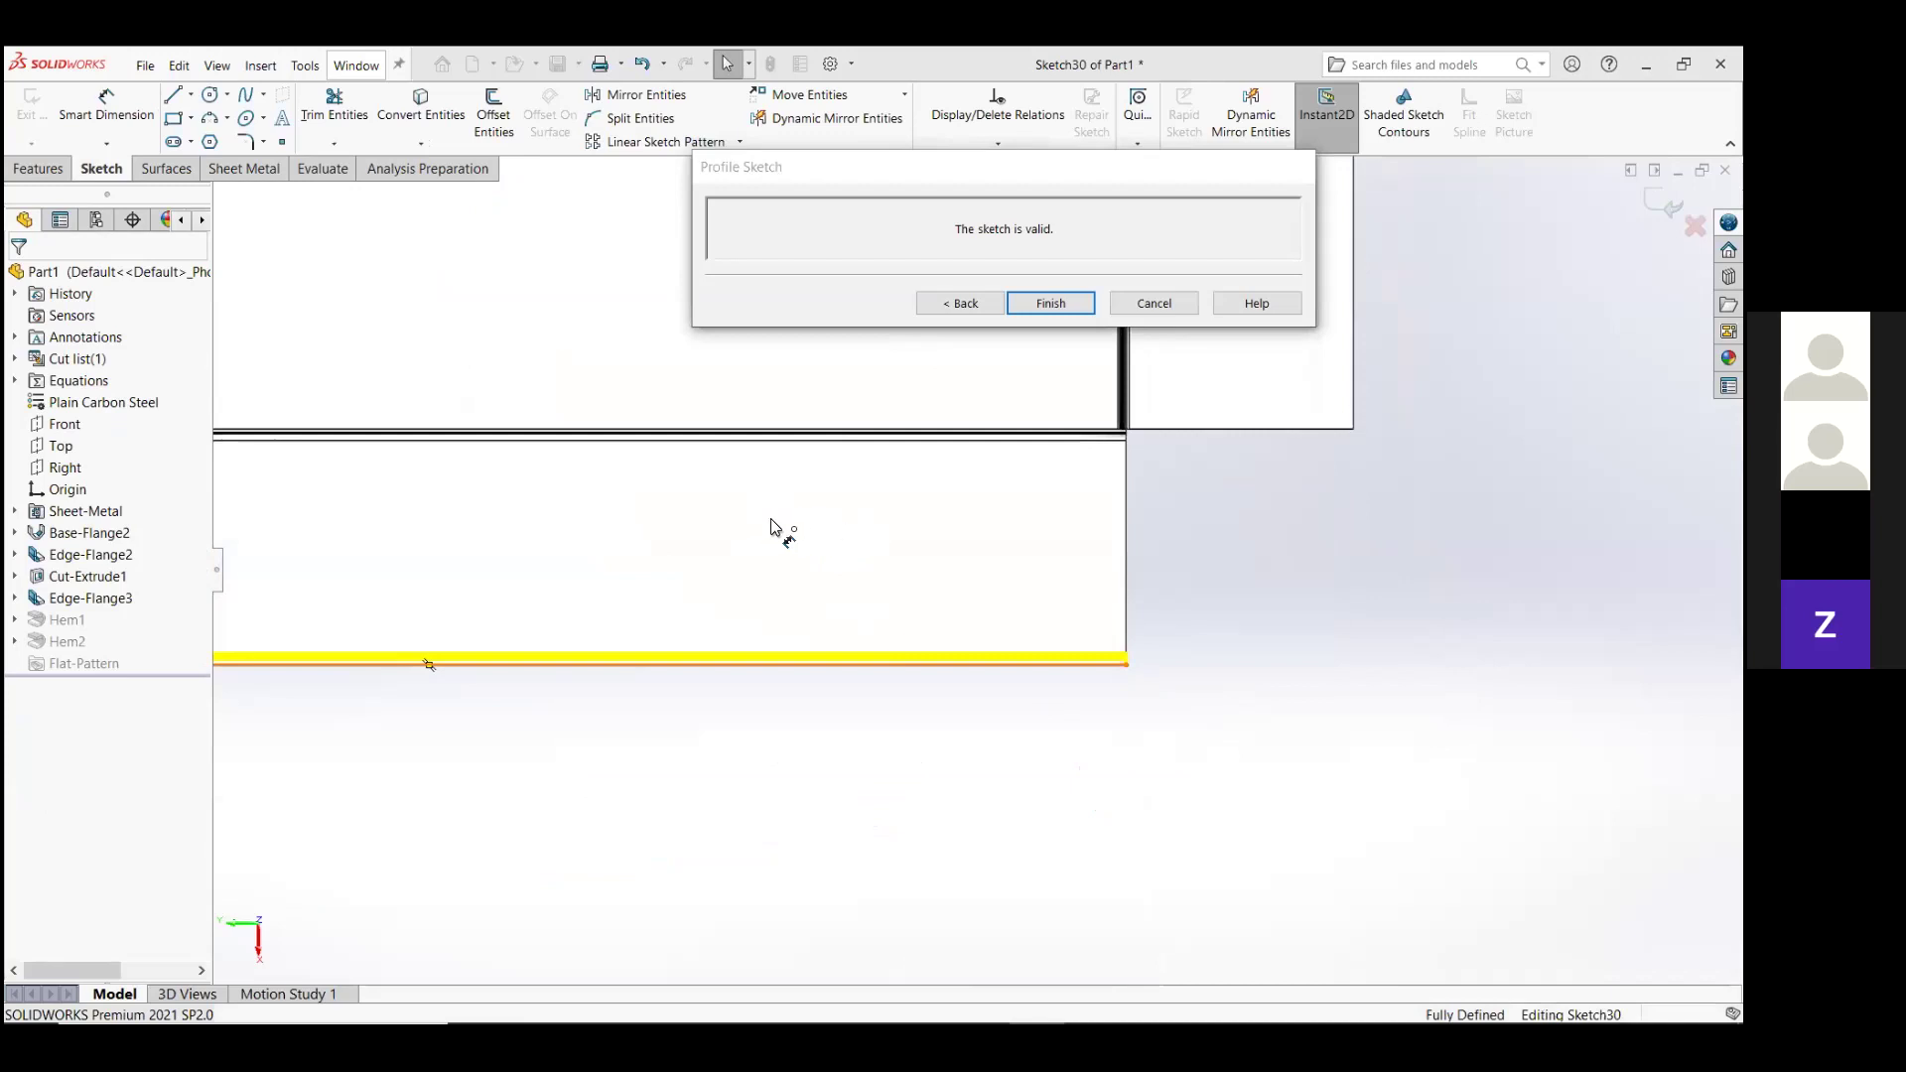
key("d")
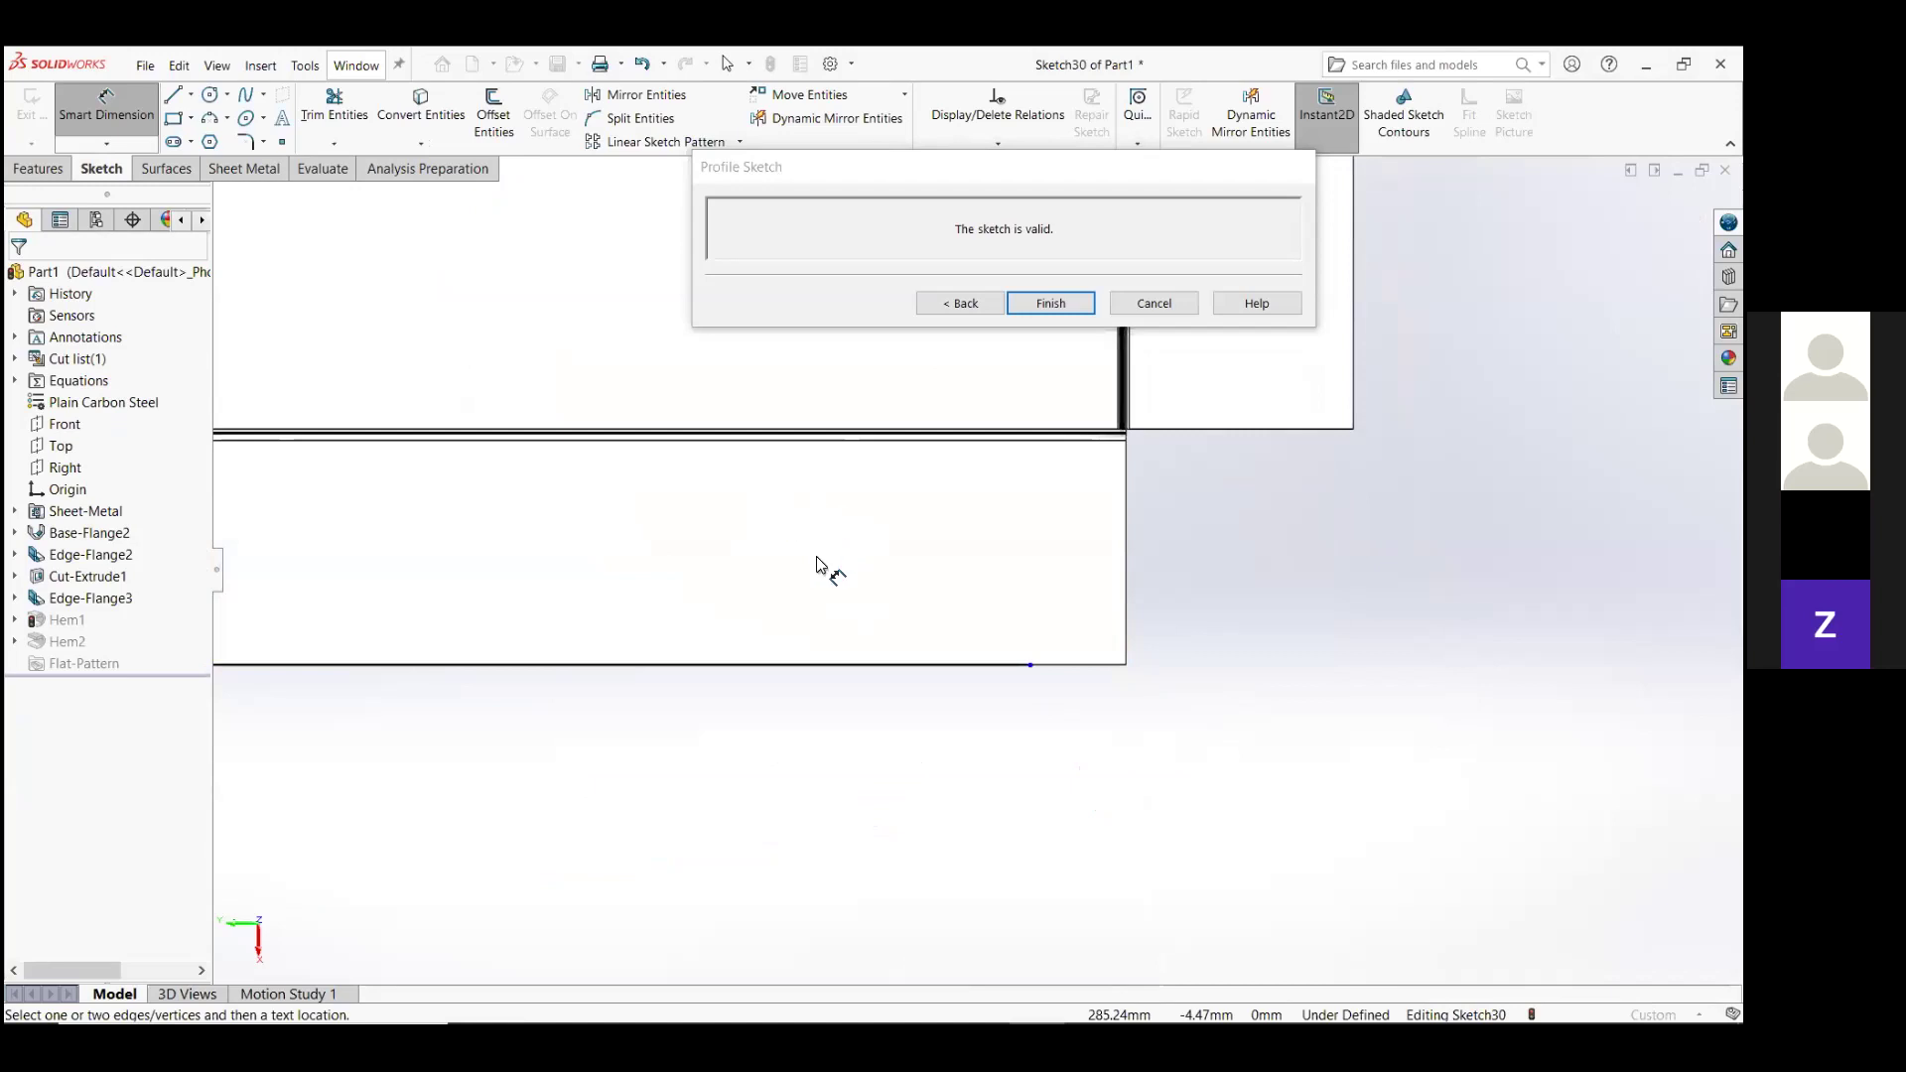
scroll(816, 564, "up", 3)
left_click(760, 509)
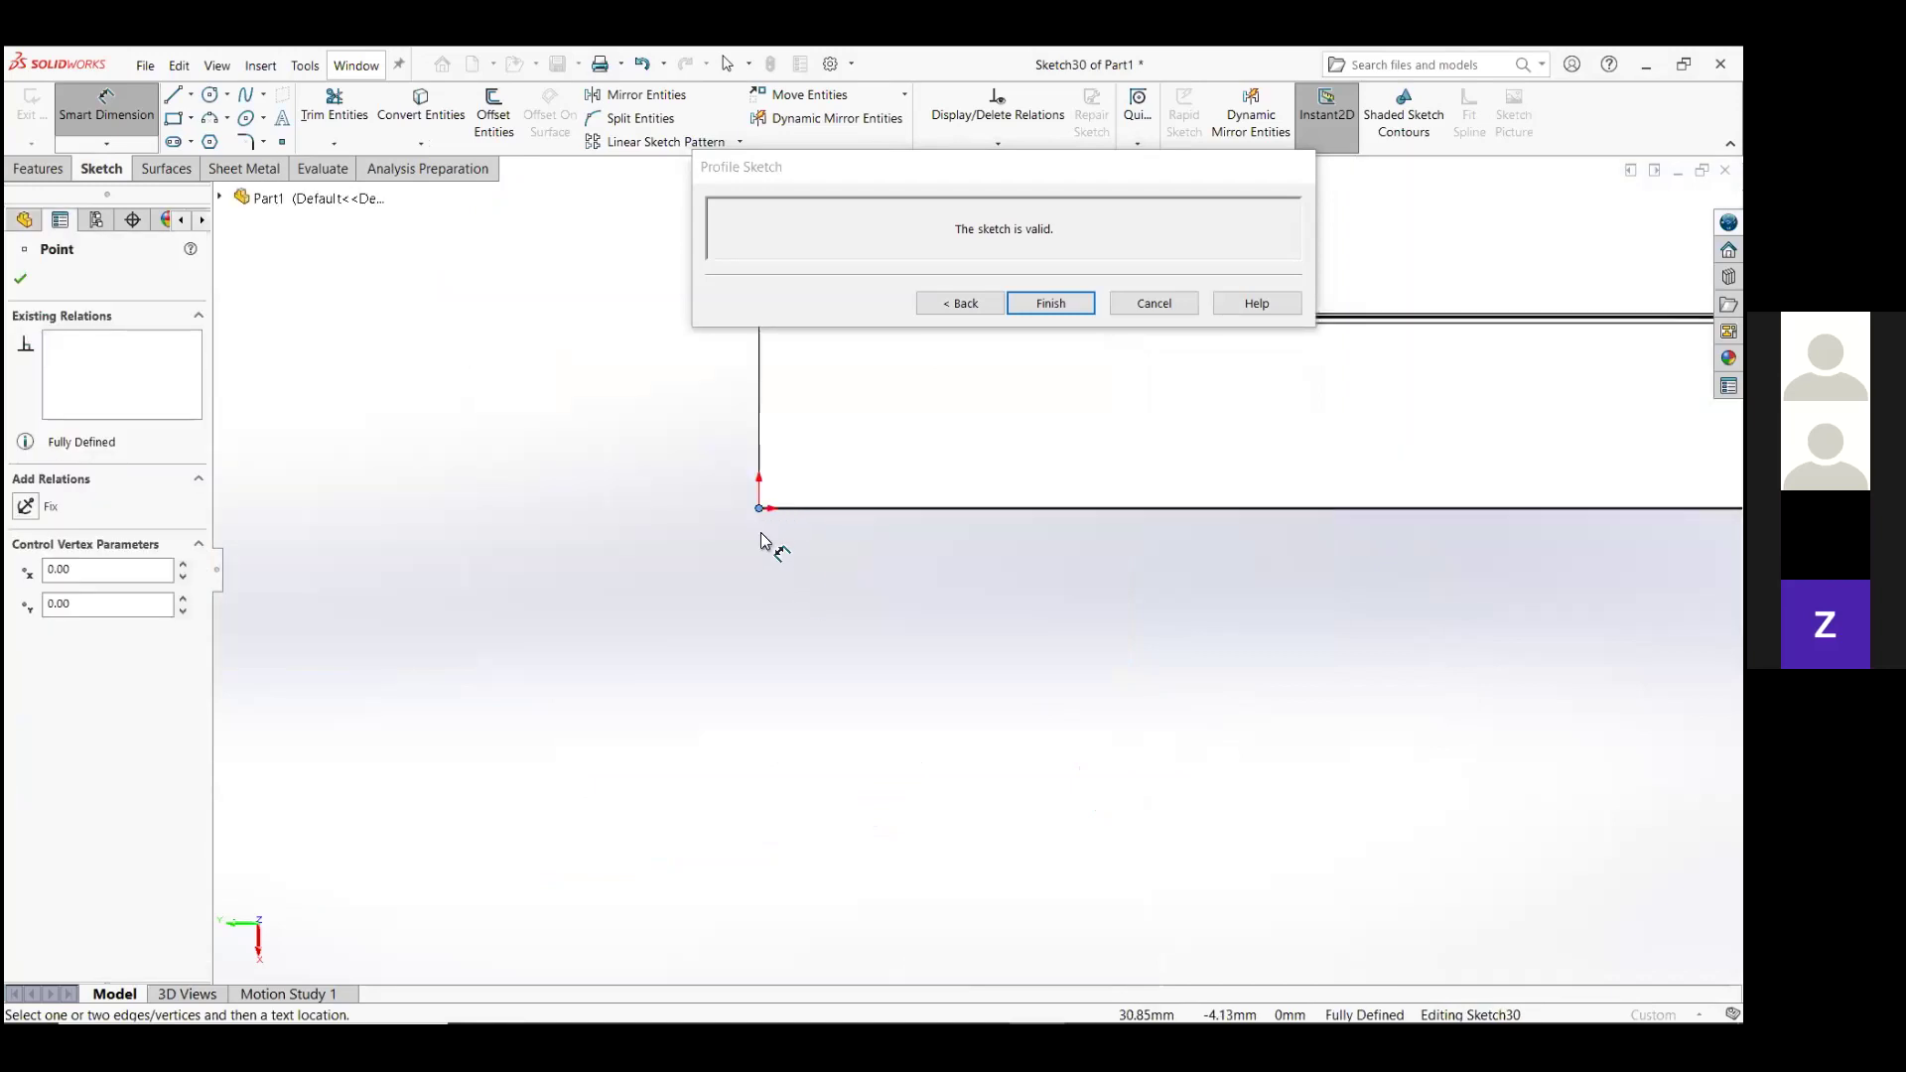
left_click_drag(760, 509, 841, 509)
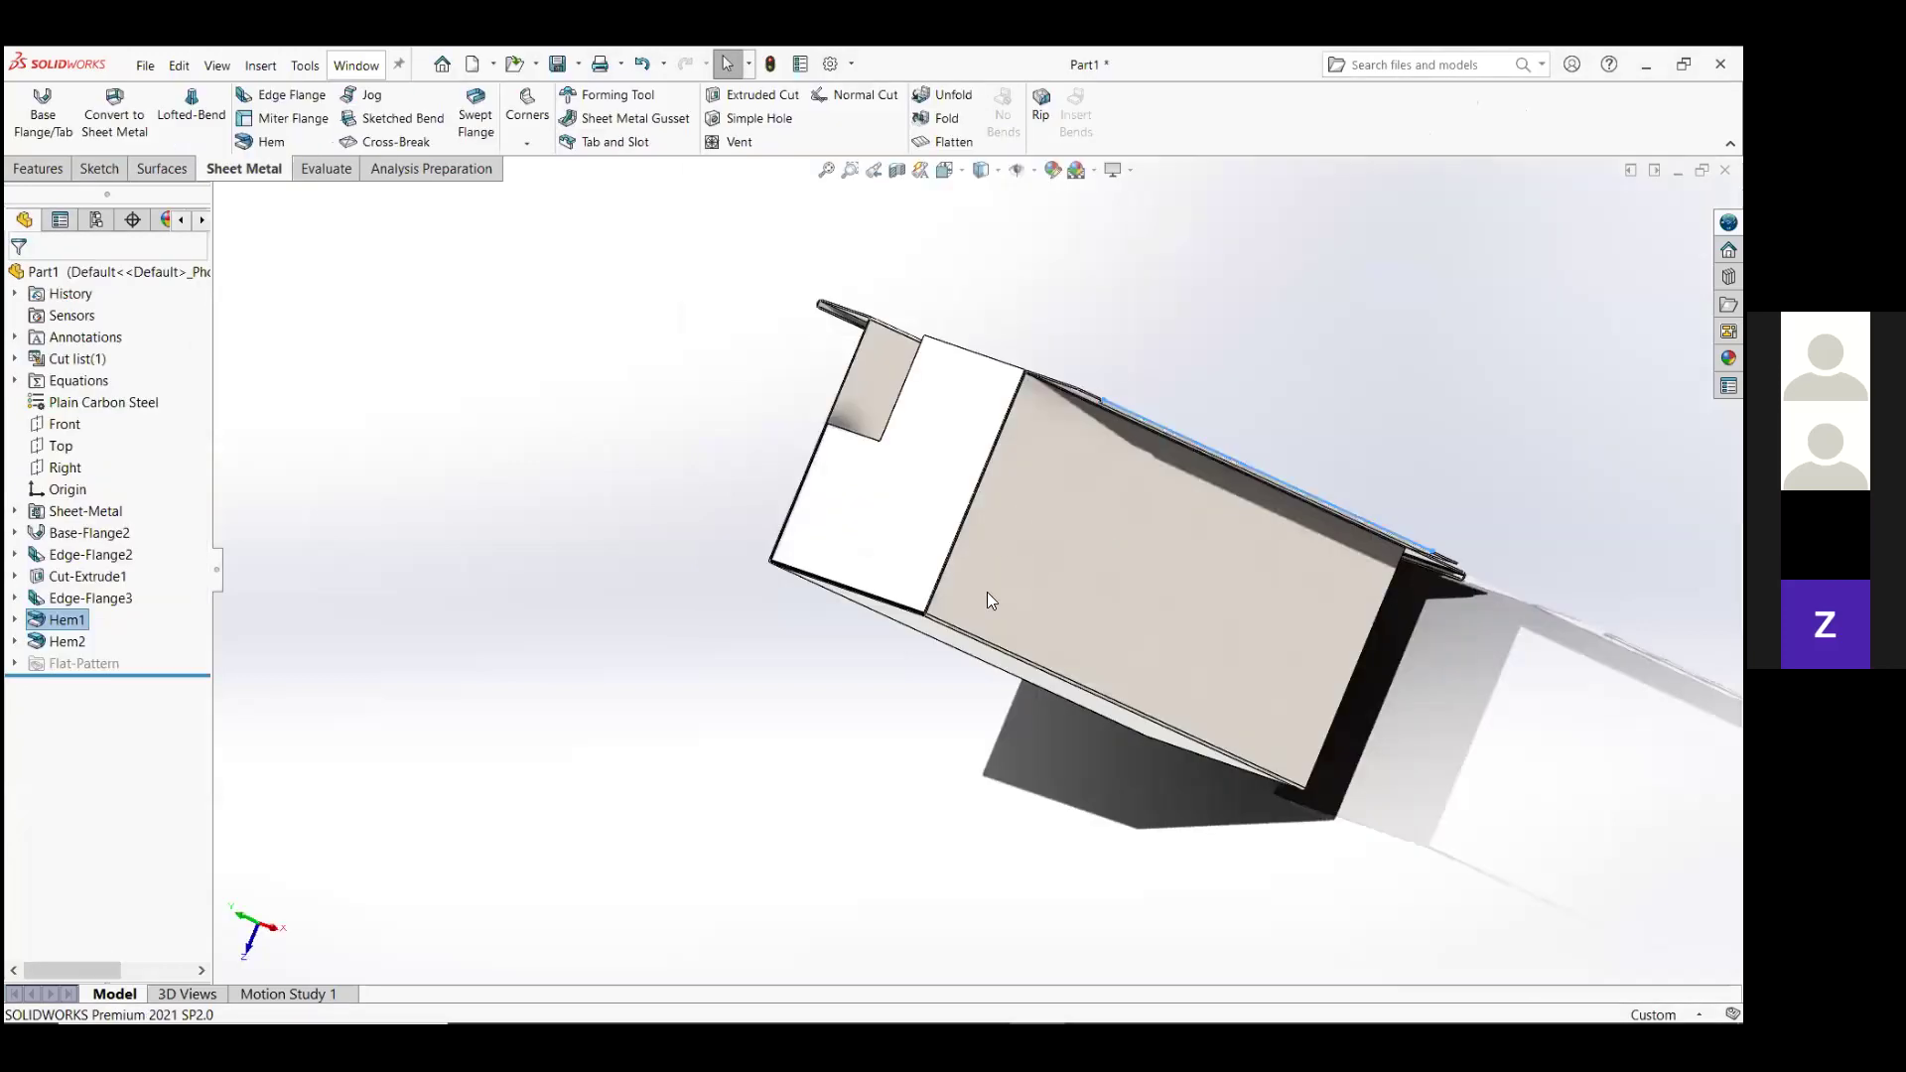
Examine the hems on the three box flanges from several angles, including their ends at the corners.
left_click(867, 765)
middle_click_drag(867, 765, 821, 781)
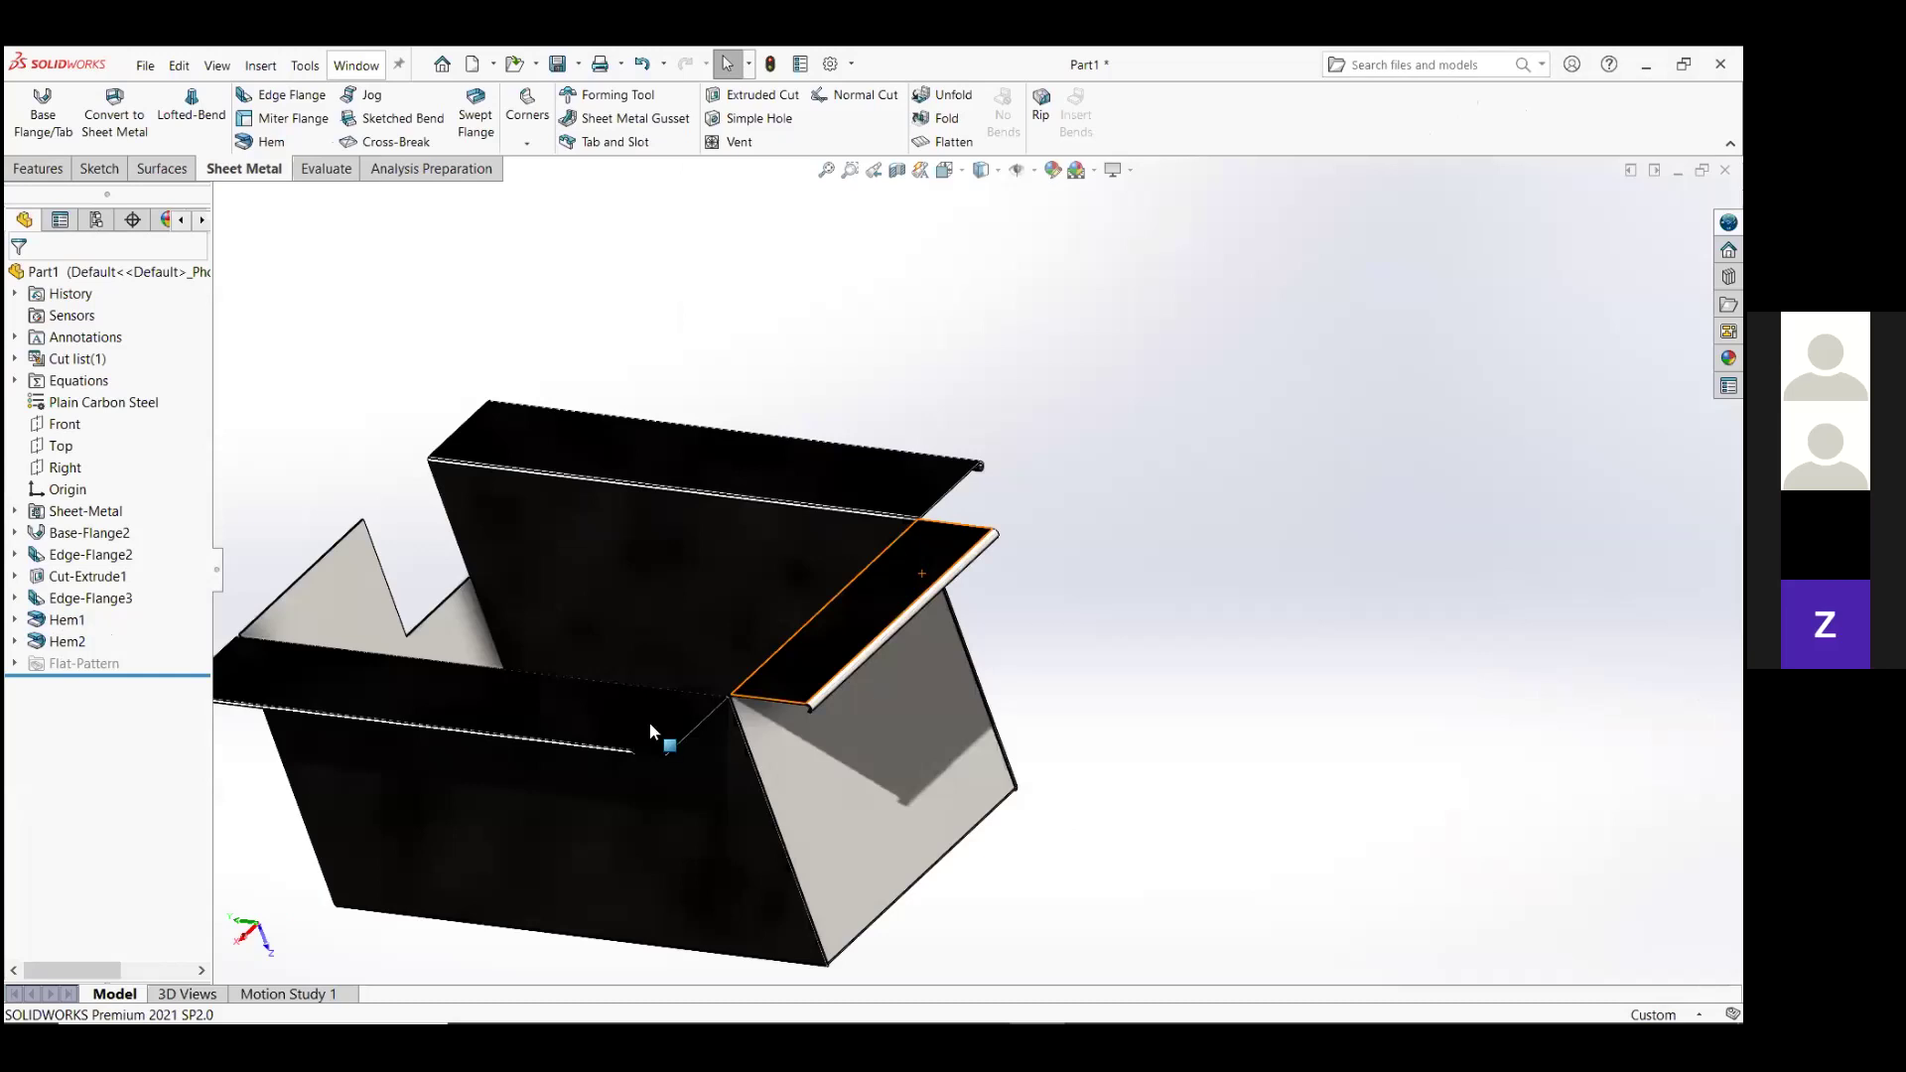
scroll(872, 532, "down", 5)
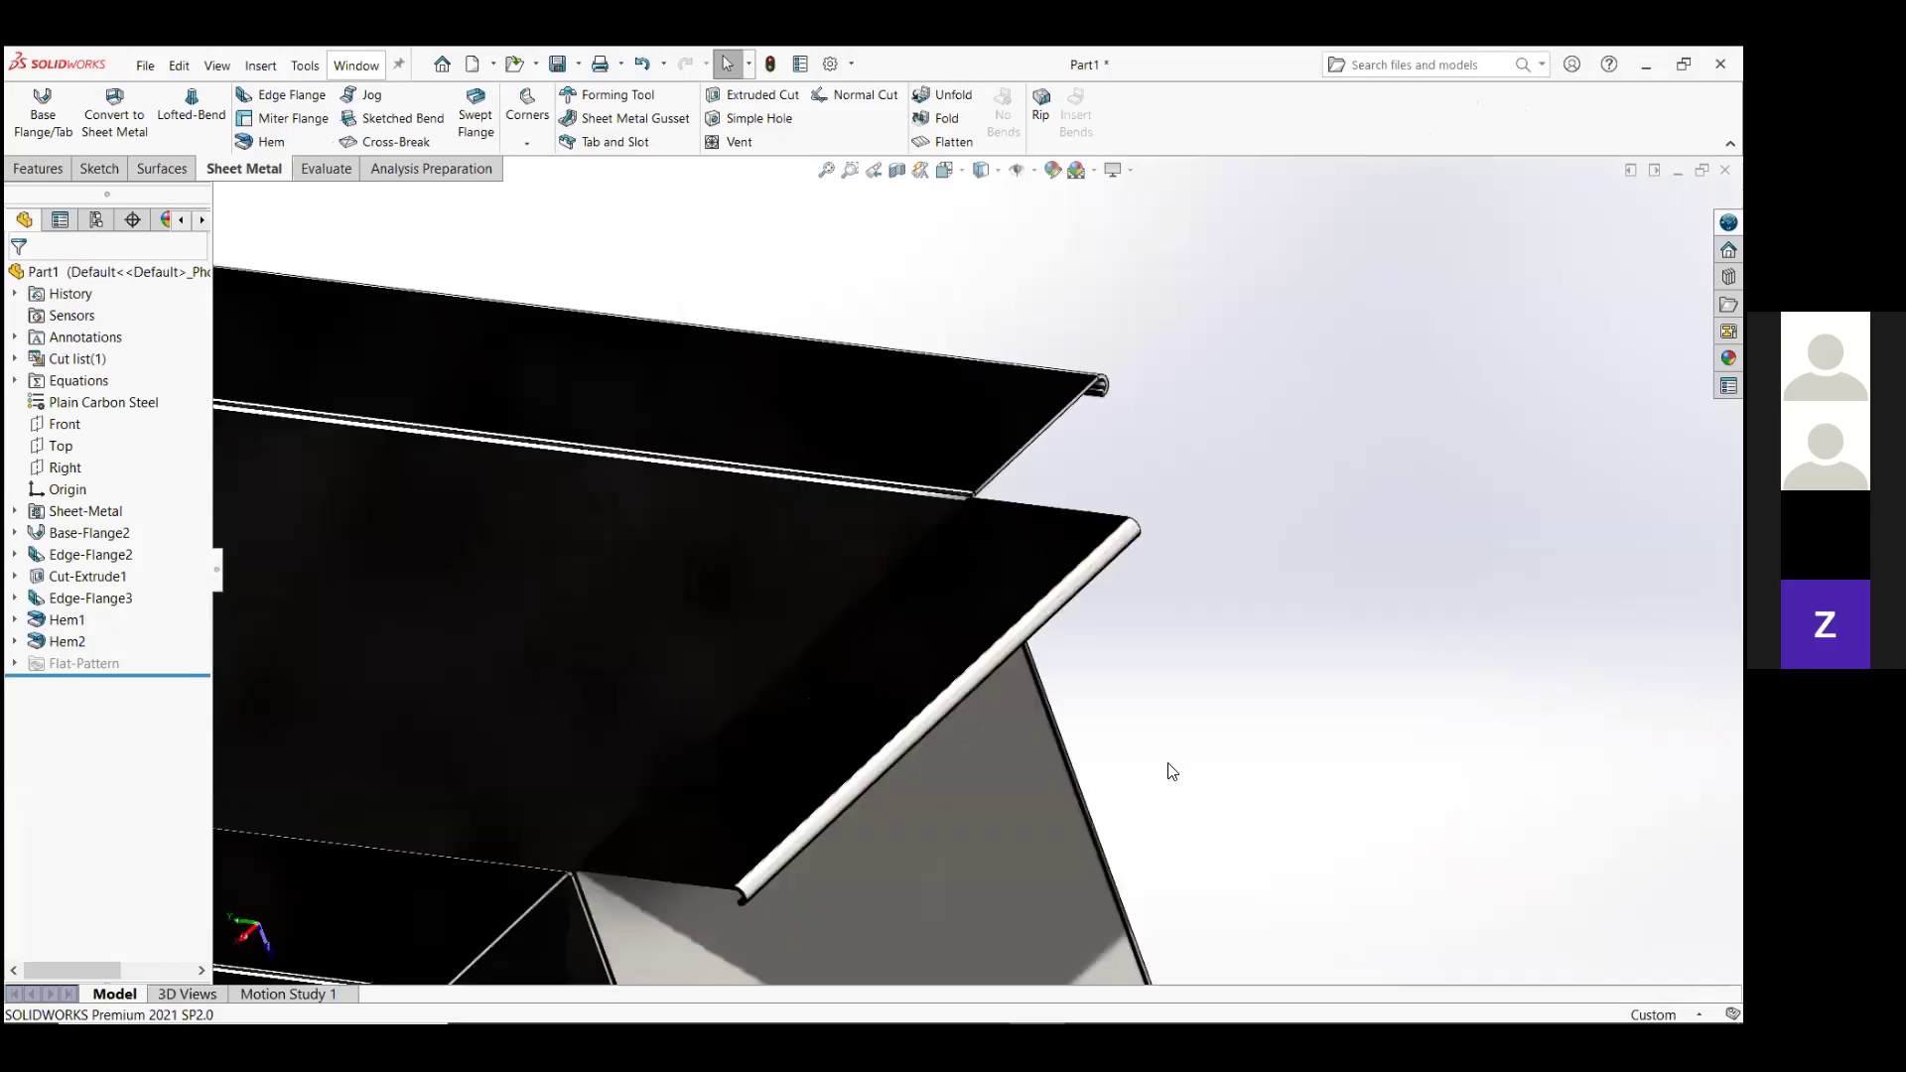
left_click(941, 387)
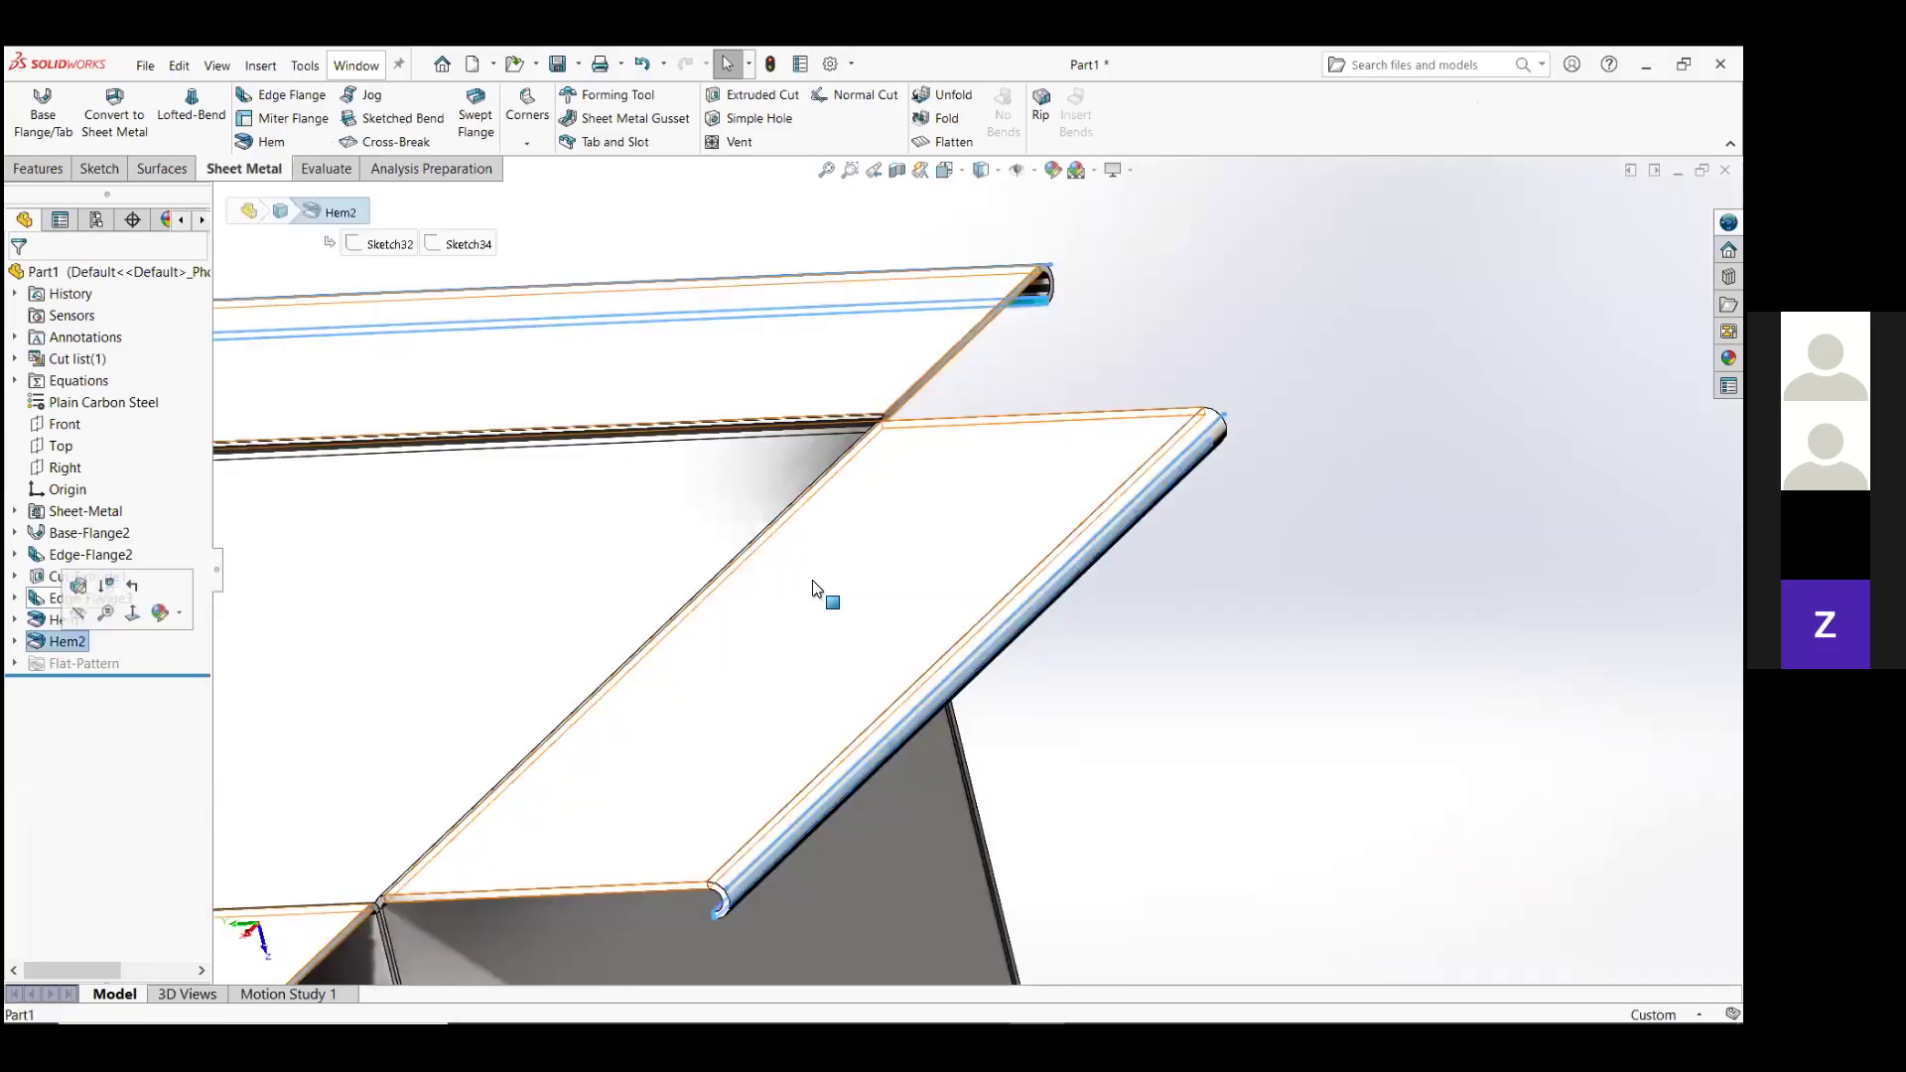
key("Escape")
key("f")
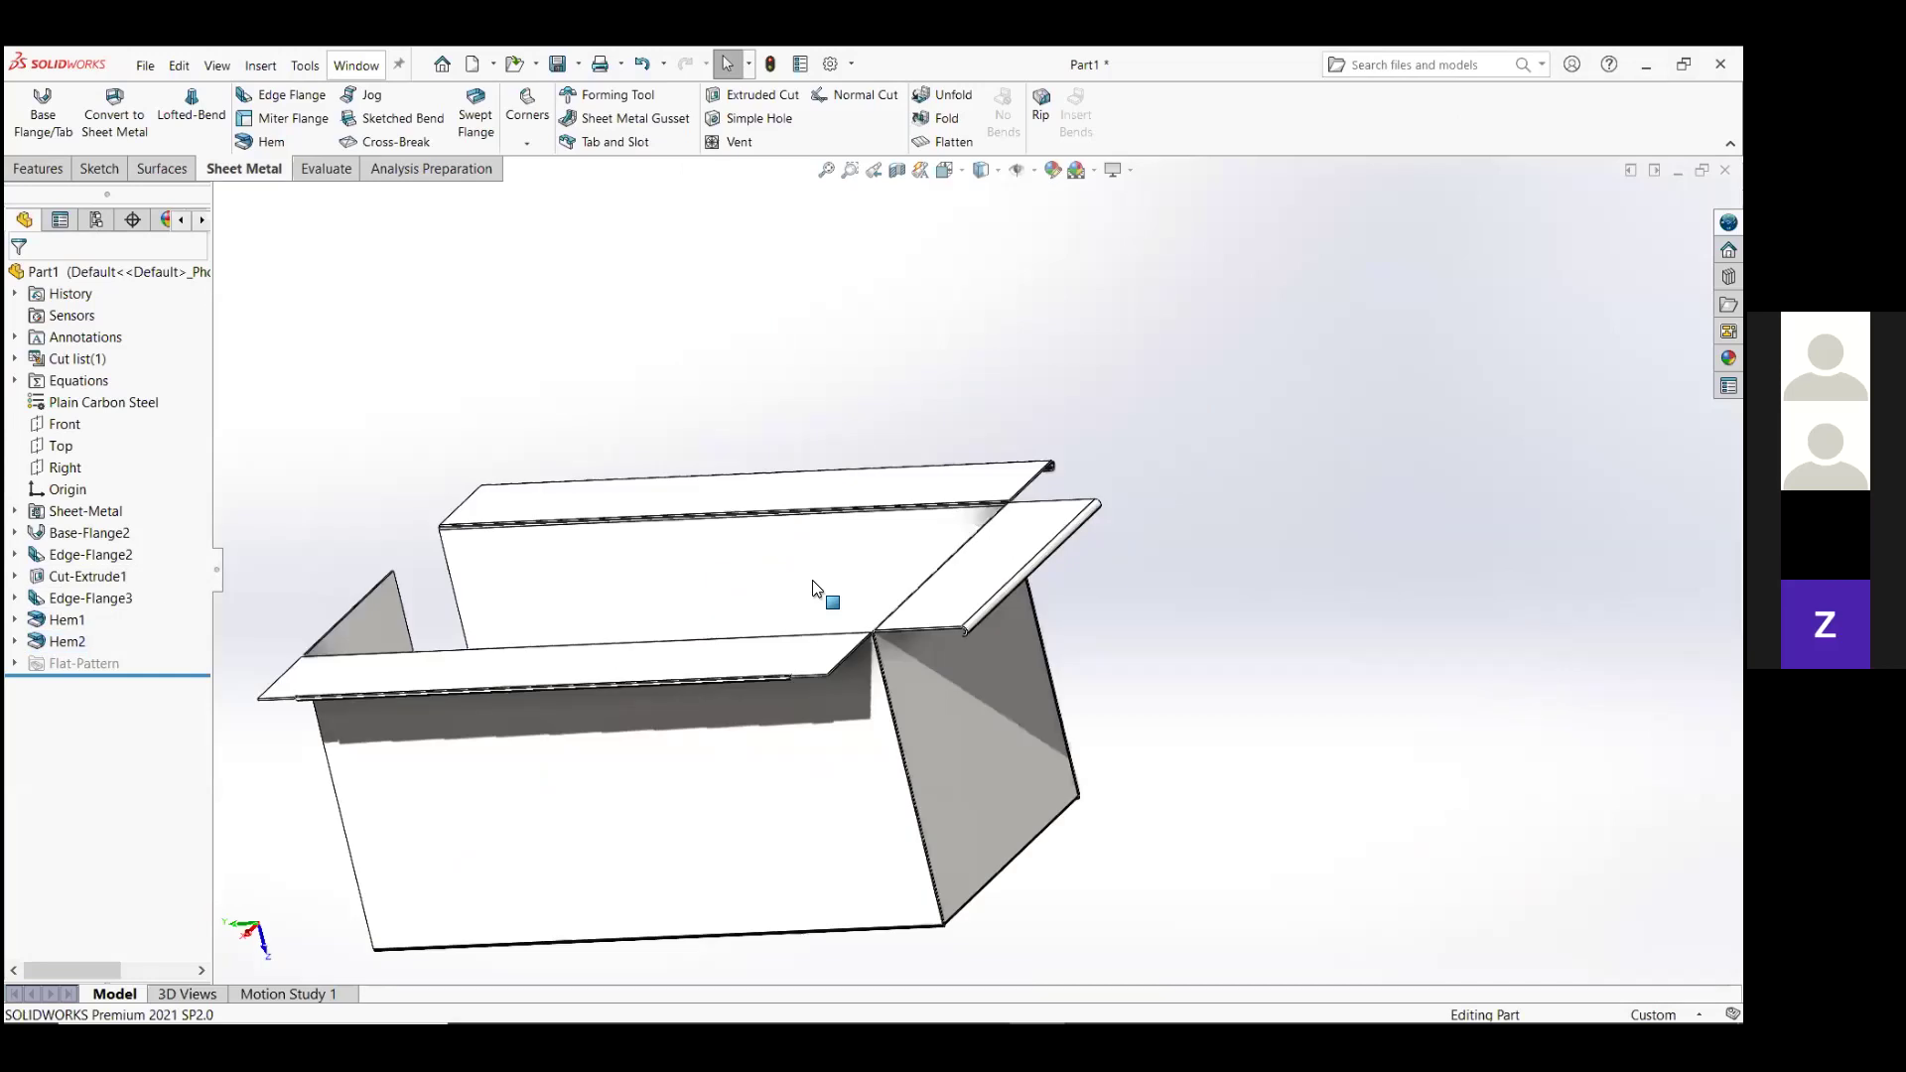
key("Up")
key("Up")
key("Up")
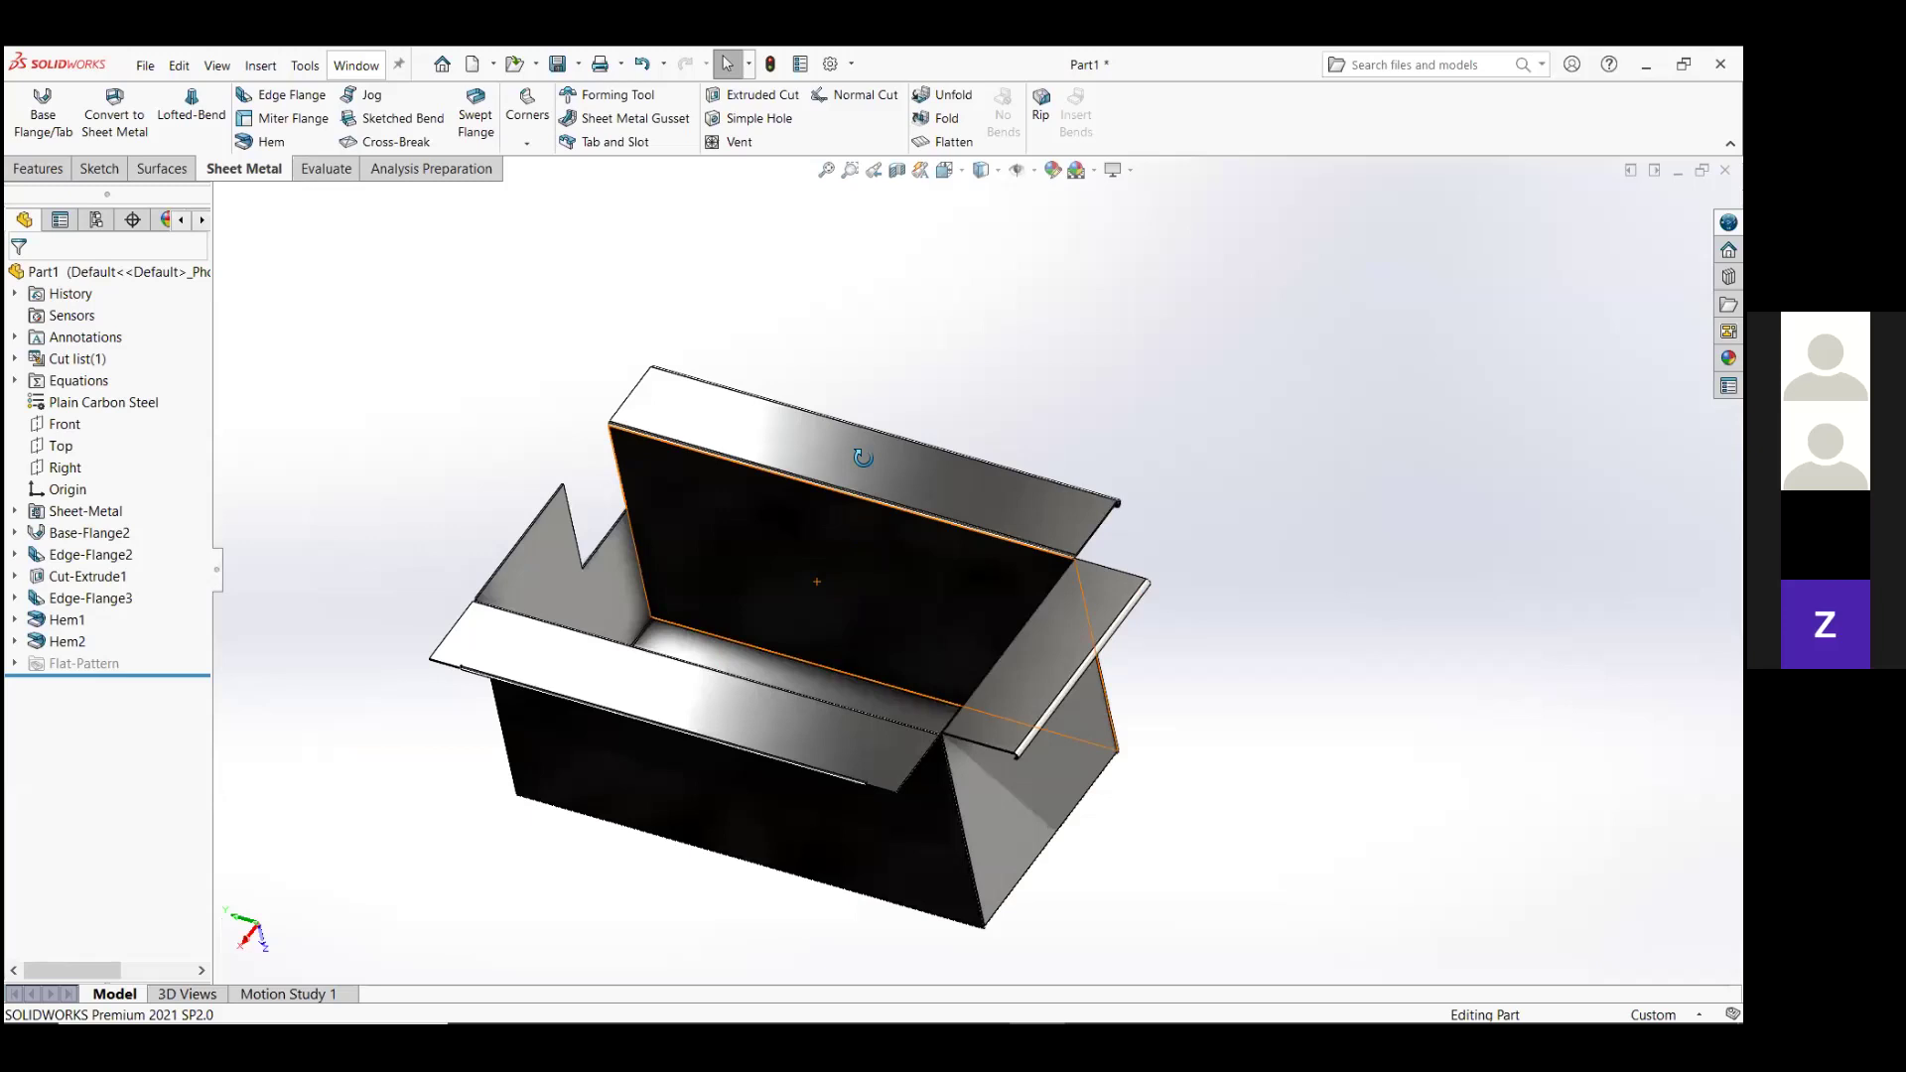
scroll(862, 458, "up", 3)
key("ctrl+7")
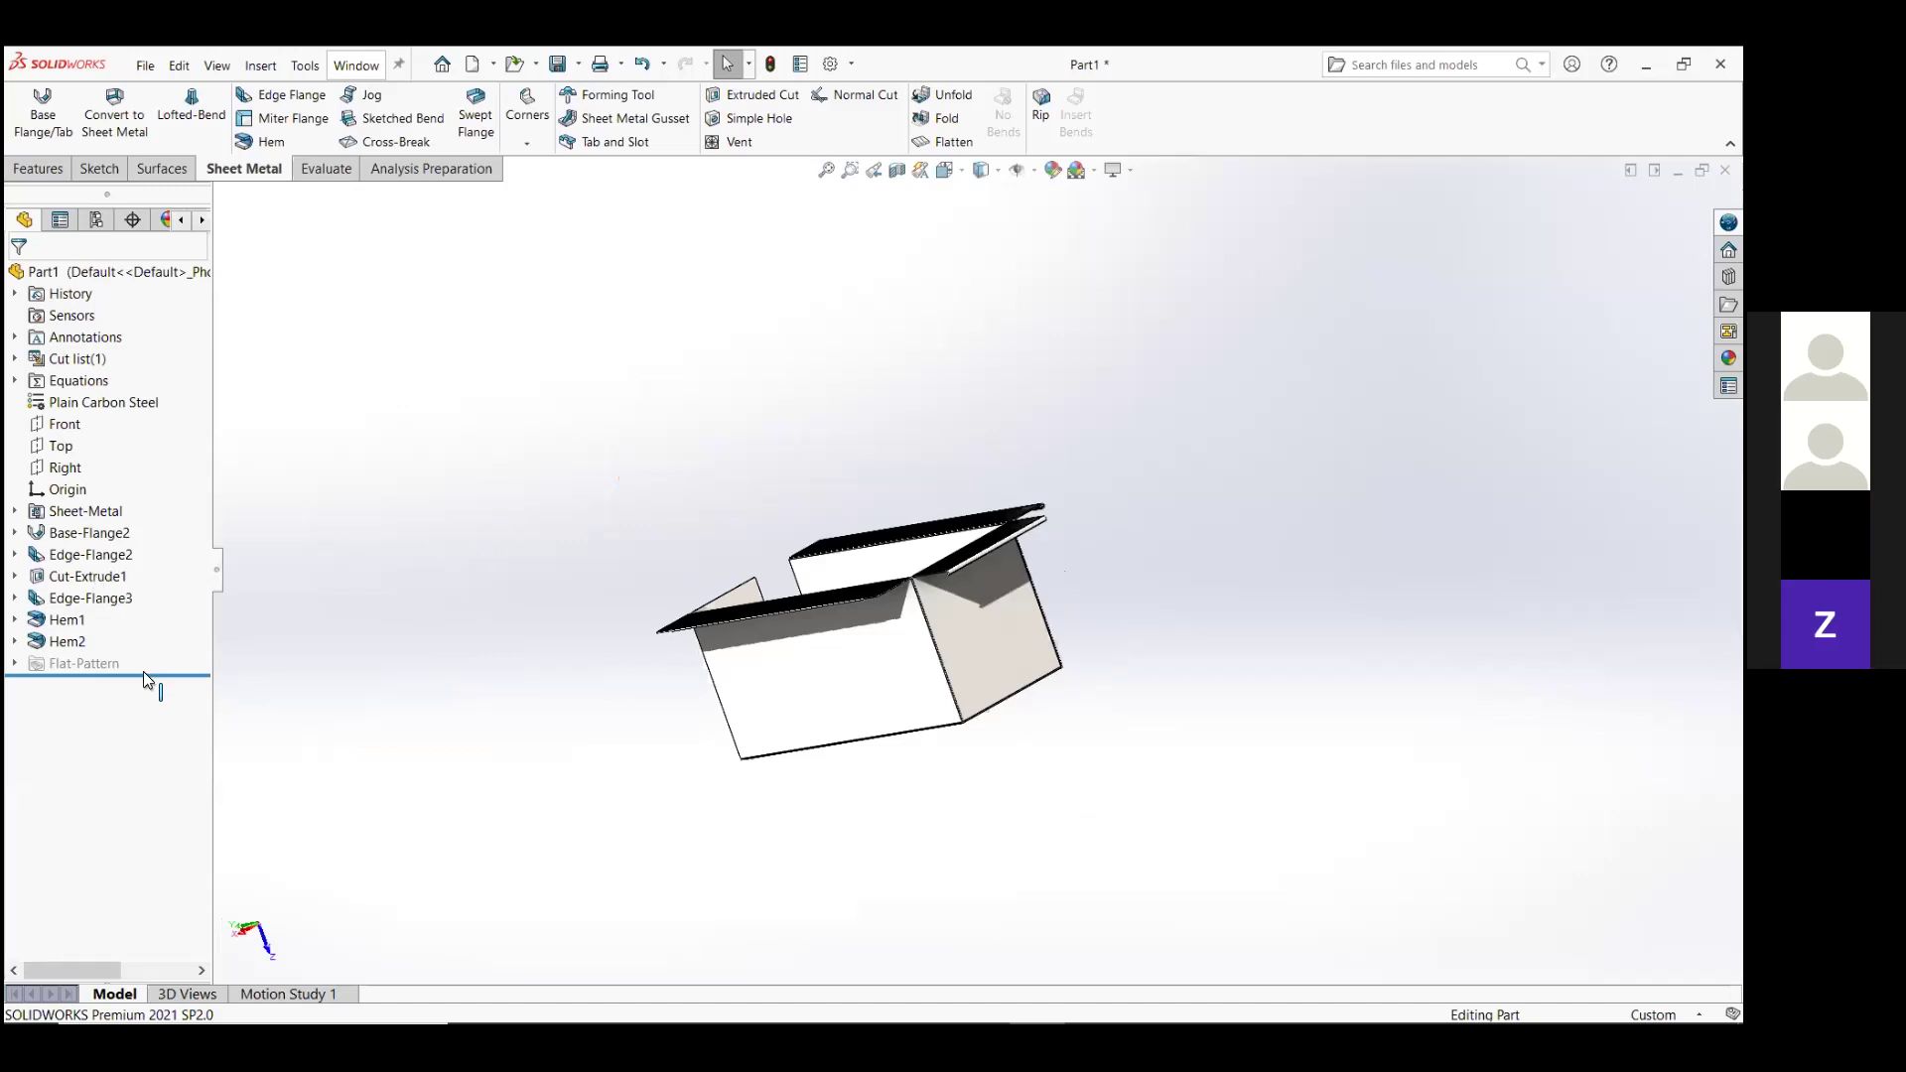
key("Up")
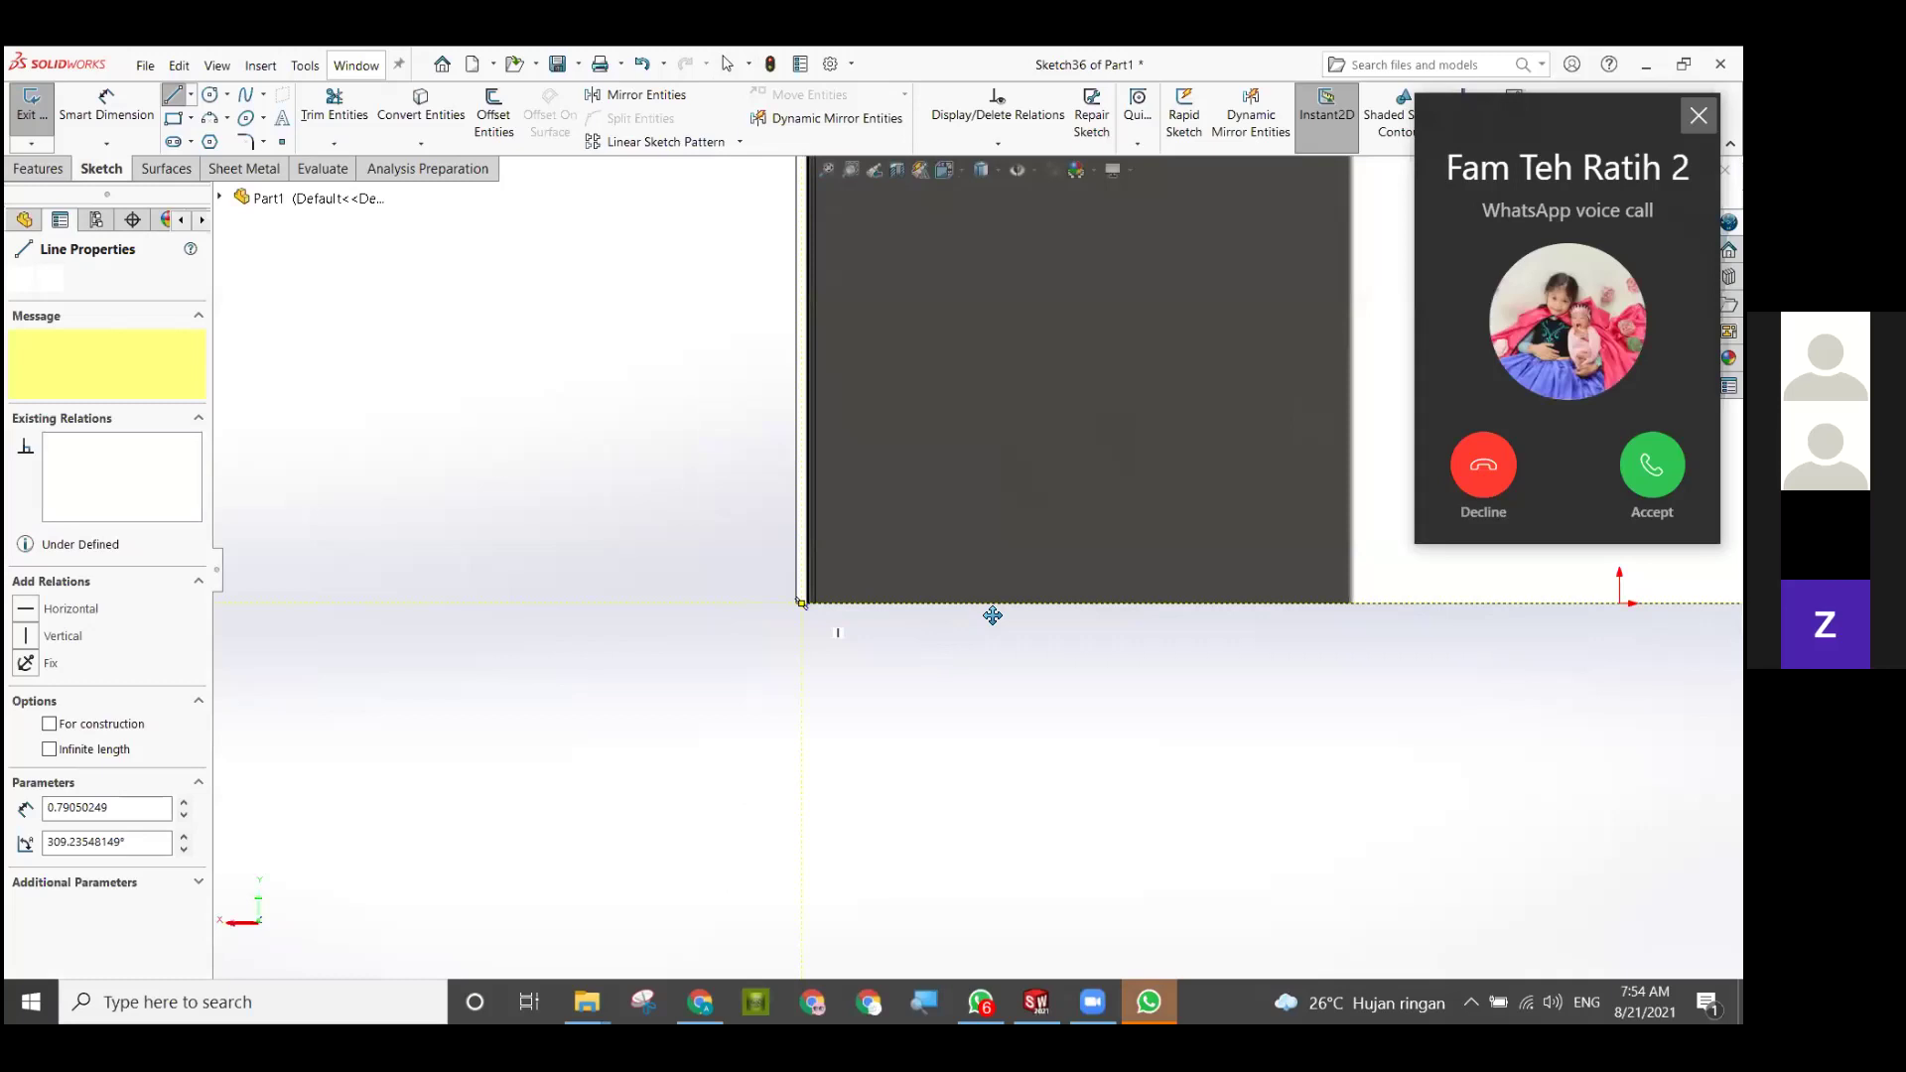
left_click(993, 615)
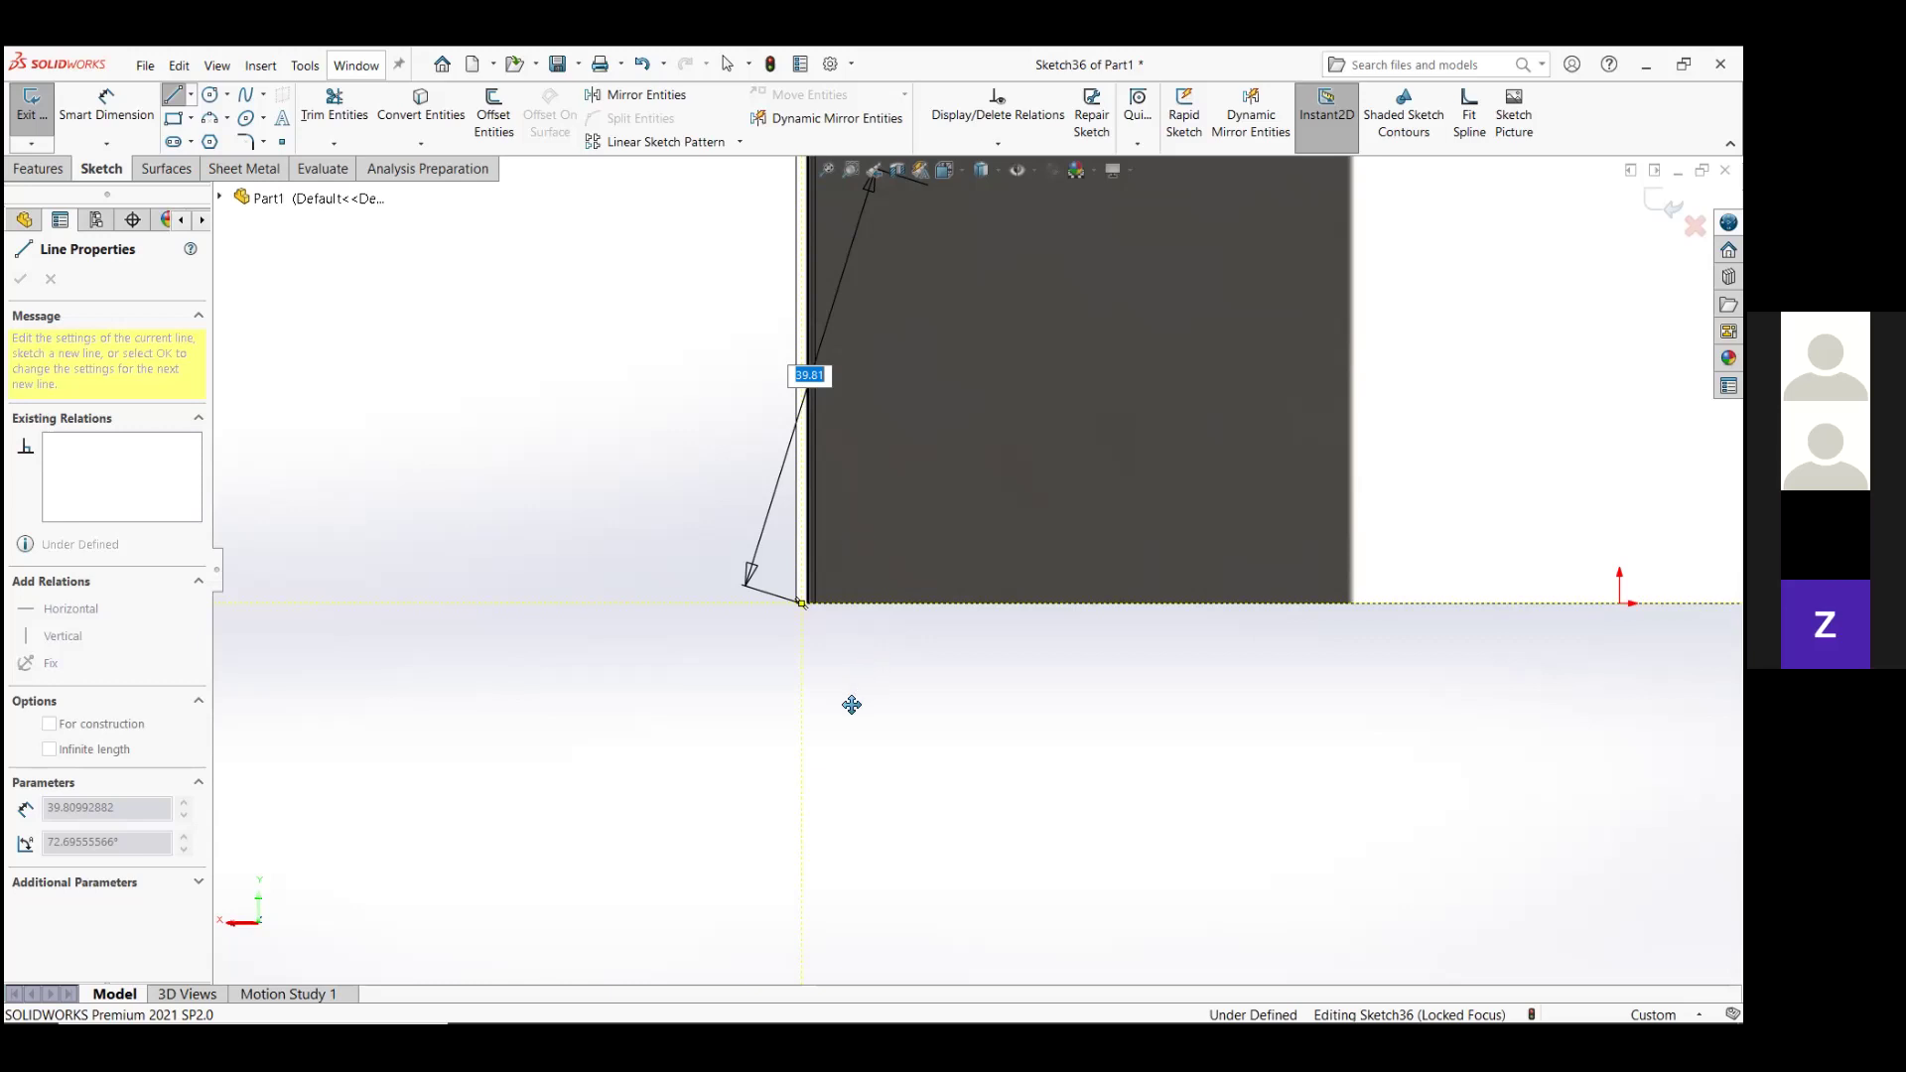
scroll(852, 713, "down", 3)
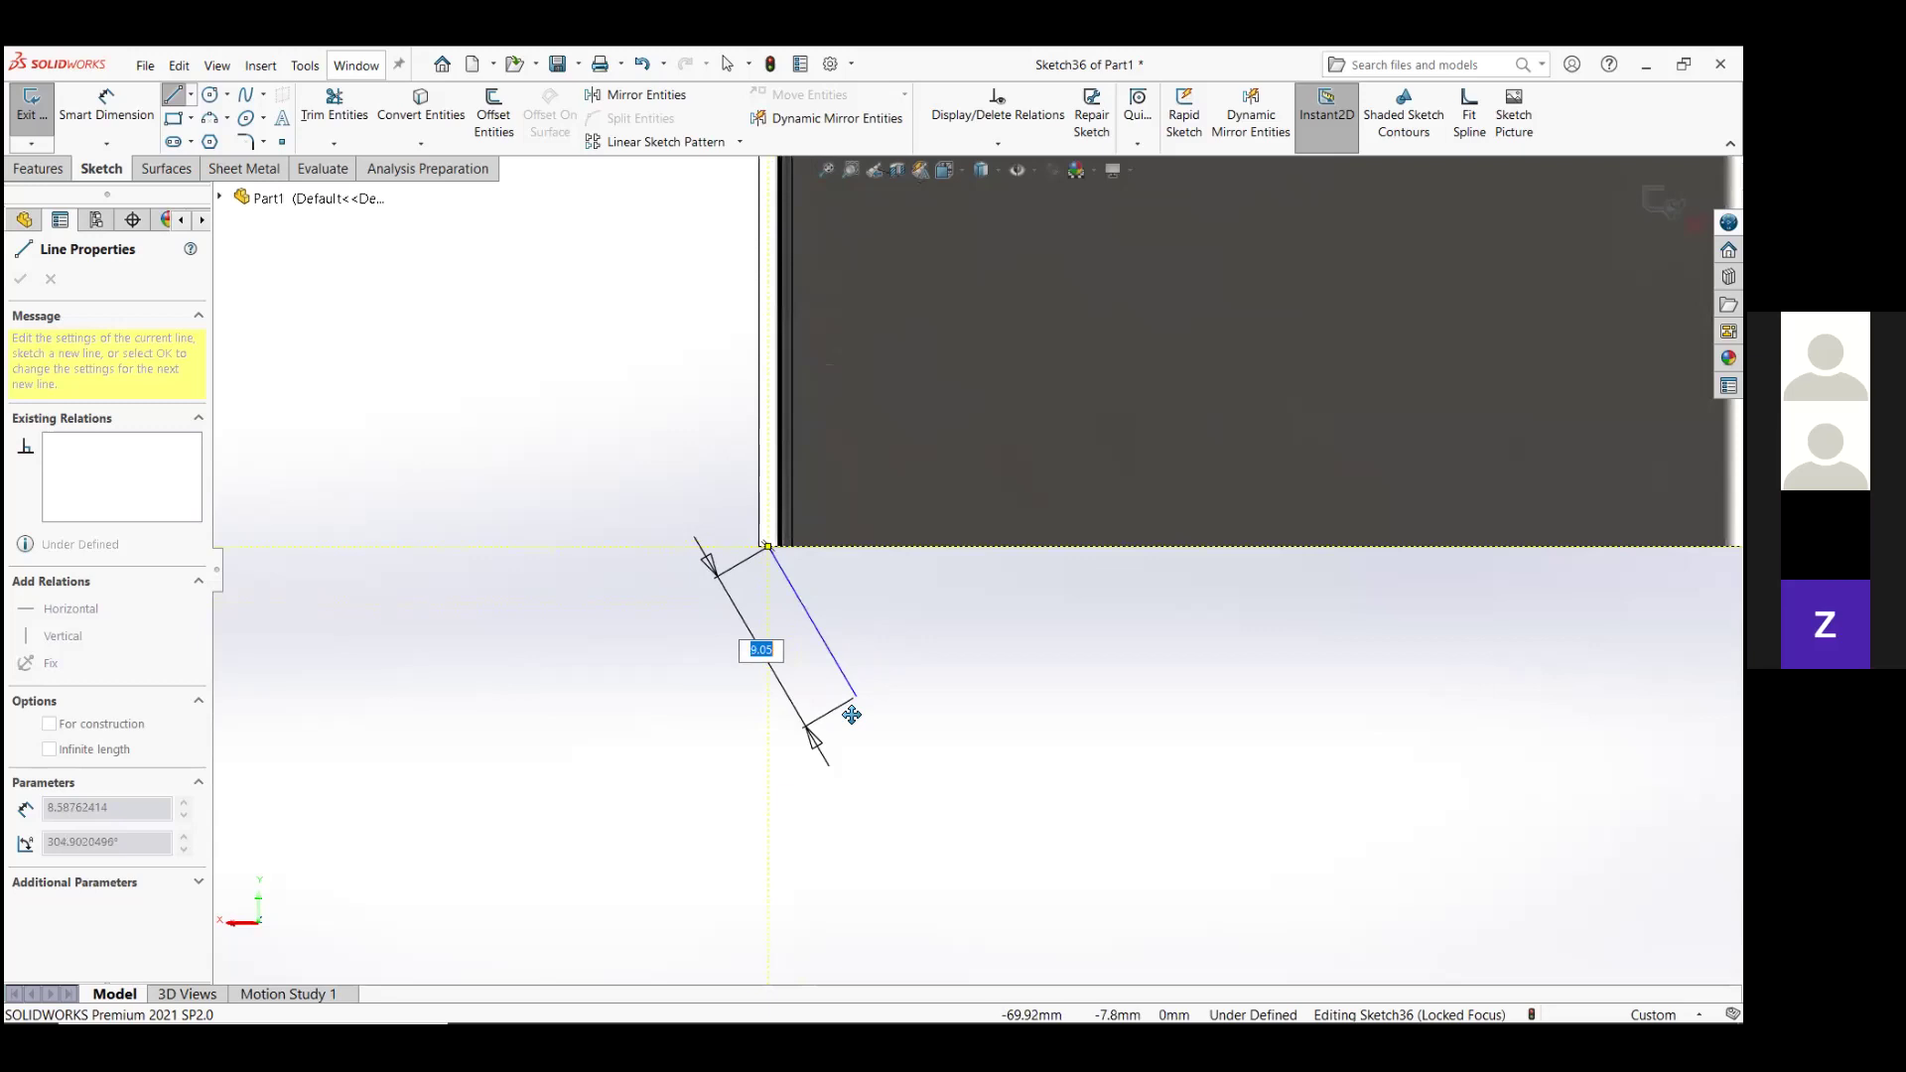
scroll(751, 537, "down", 2)
left_click(836, 555)
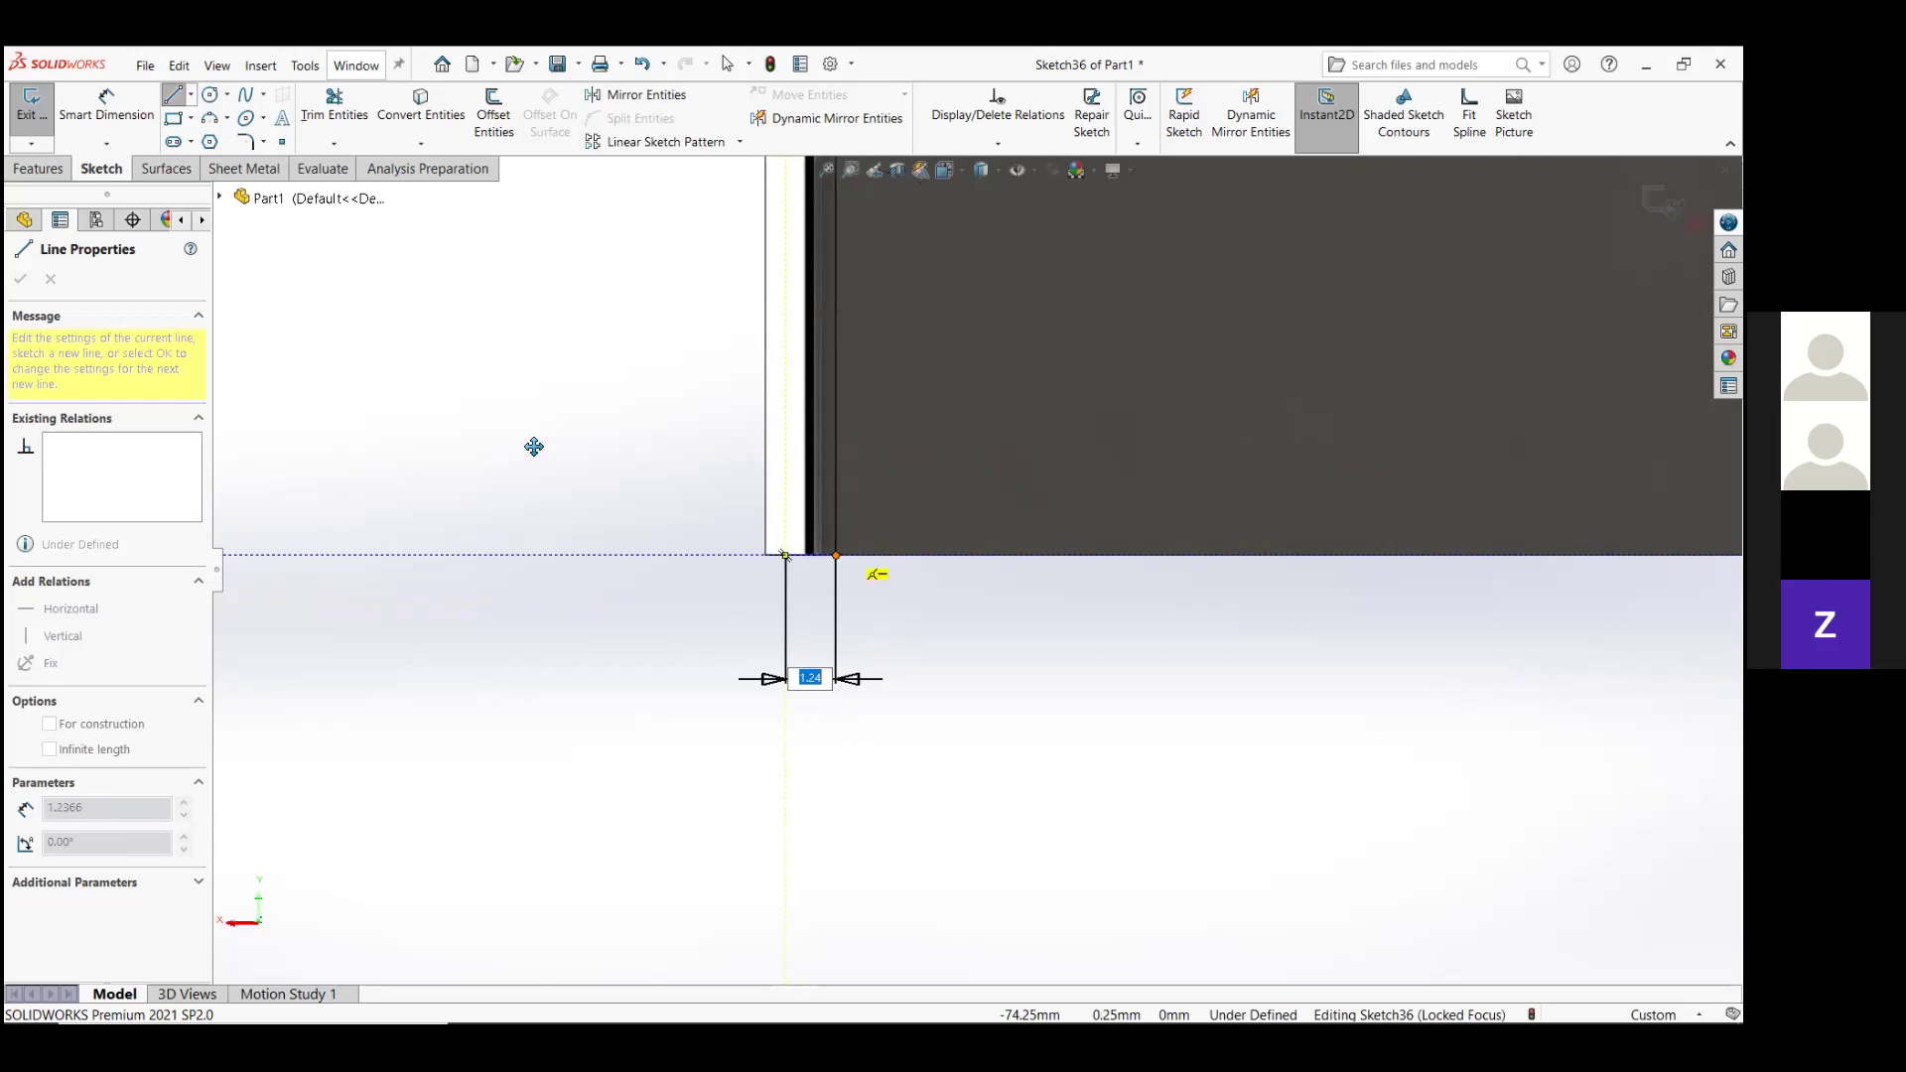
scroll(590, 546, "down", 5)
key("Escape")
key("Escape")
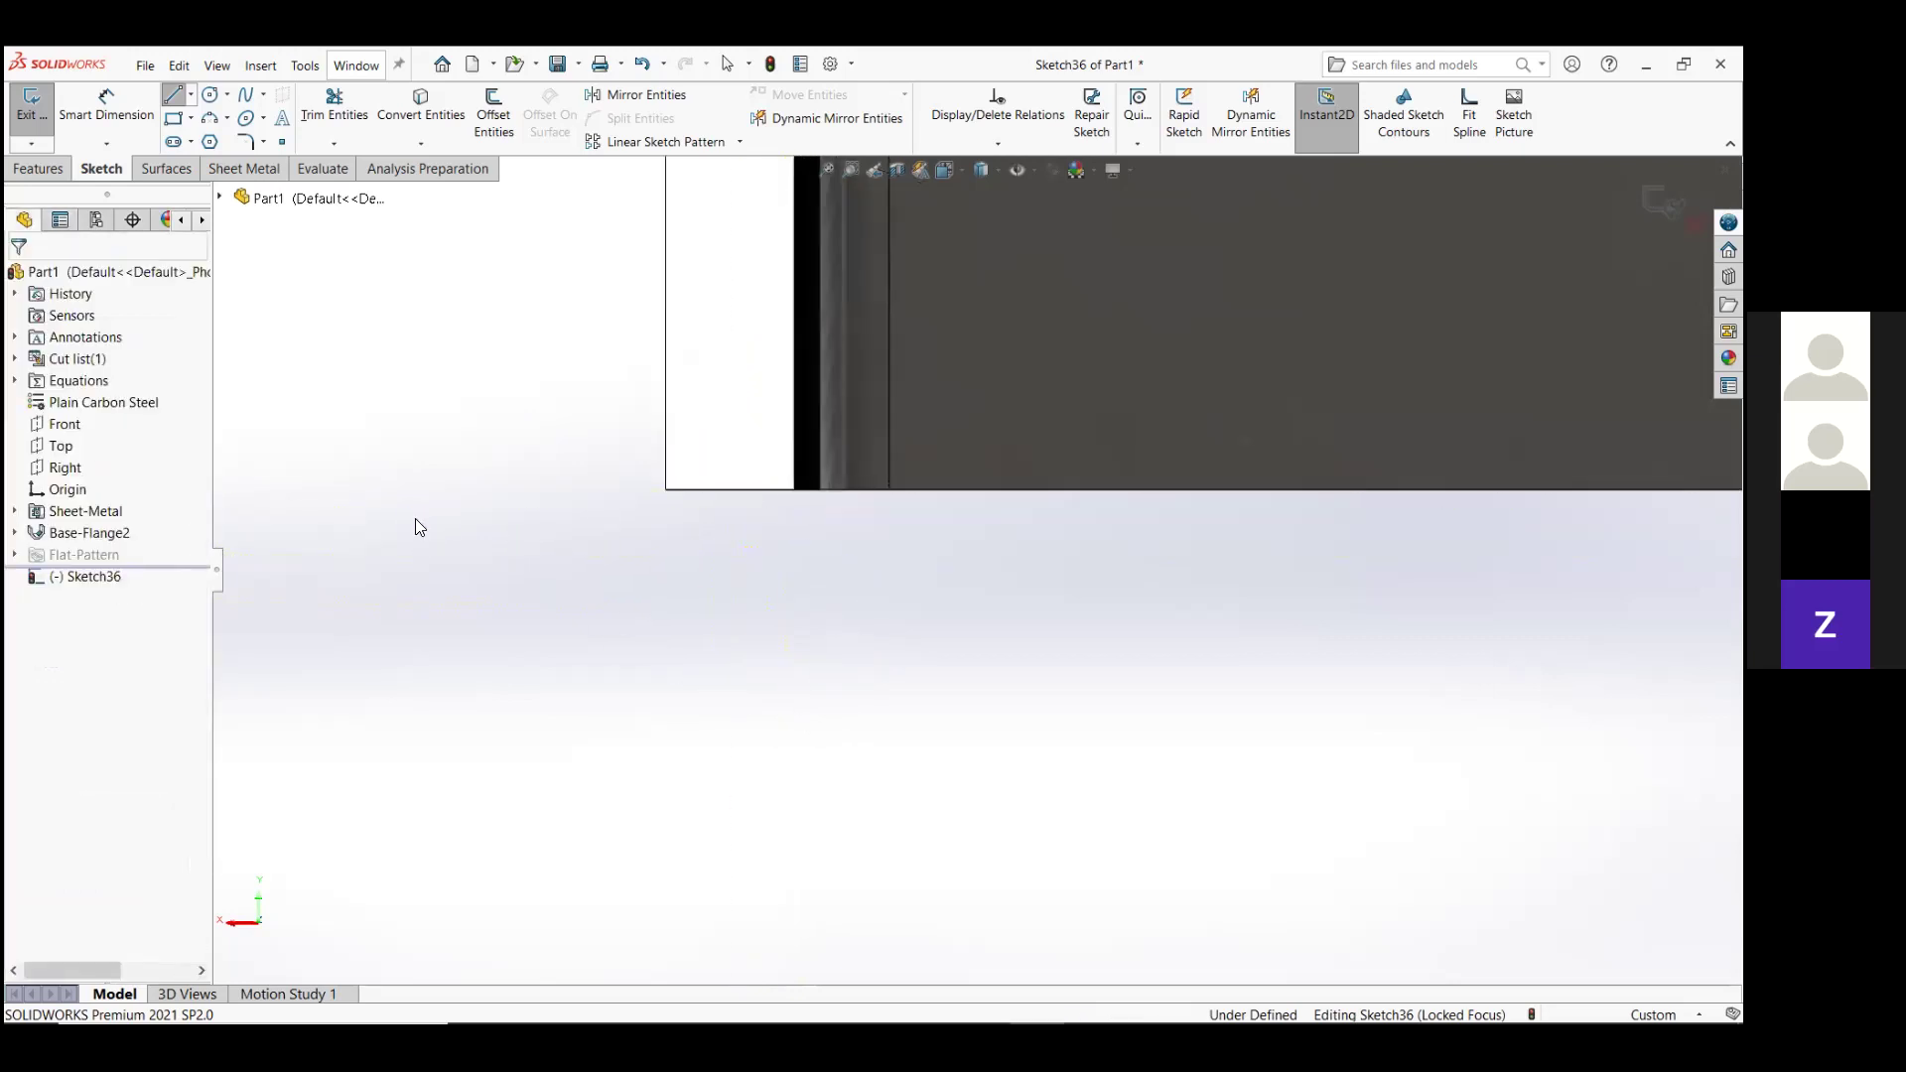
Sketch a slanted line starting from the side flange's end corner, followed by a connected horizontal line, as a miter flange profile.
key("Escape")
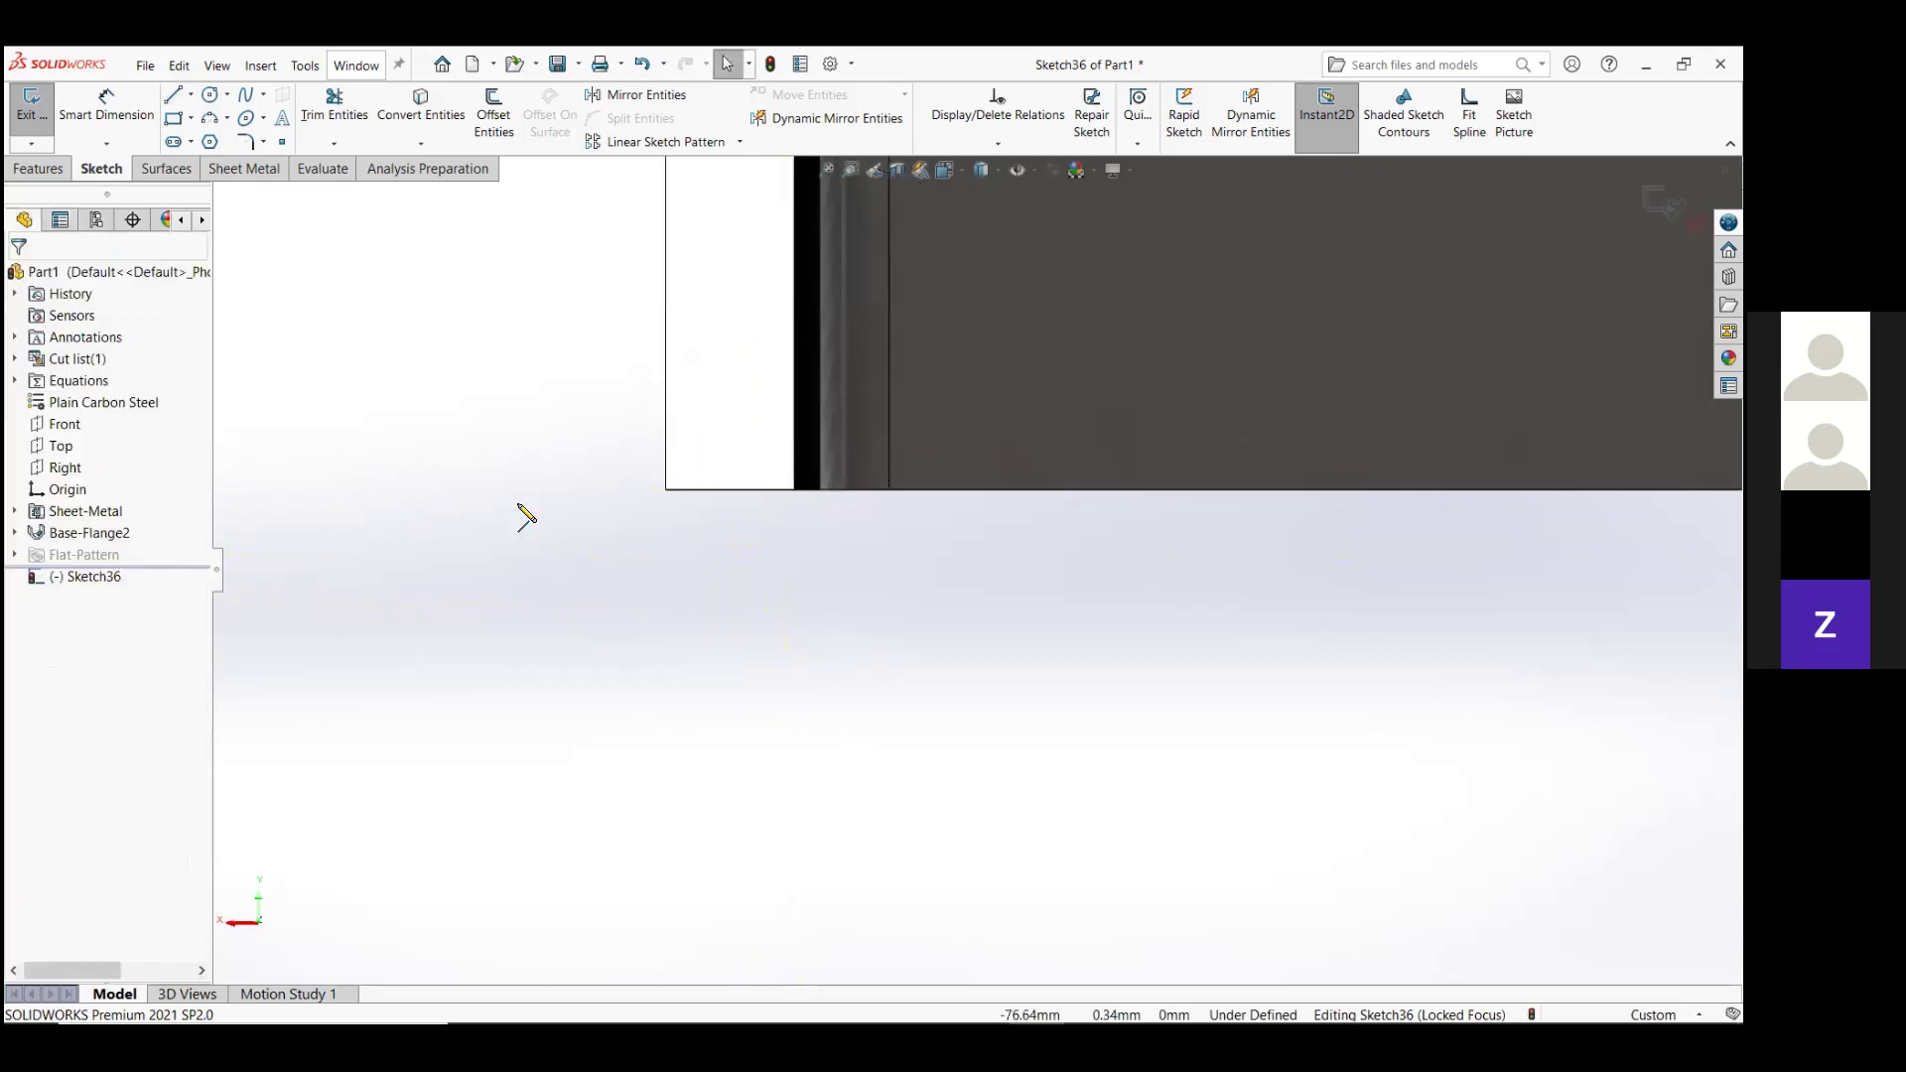
scroll(1042, 756, "up", 3)
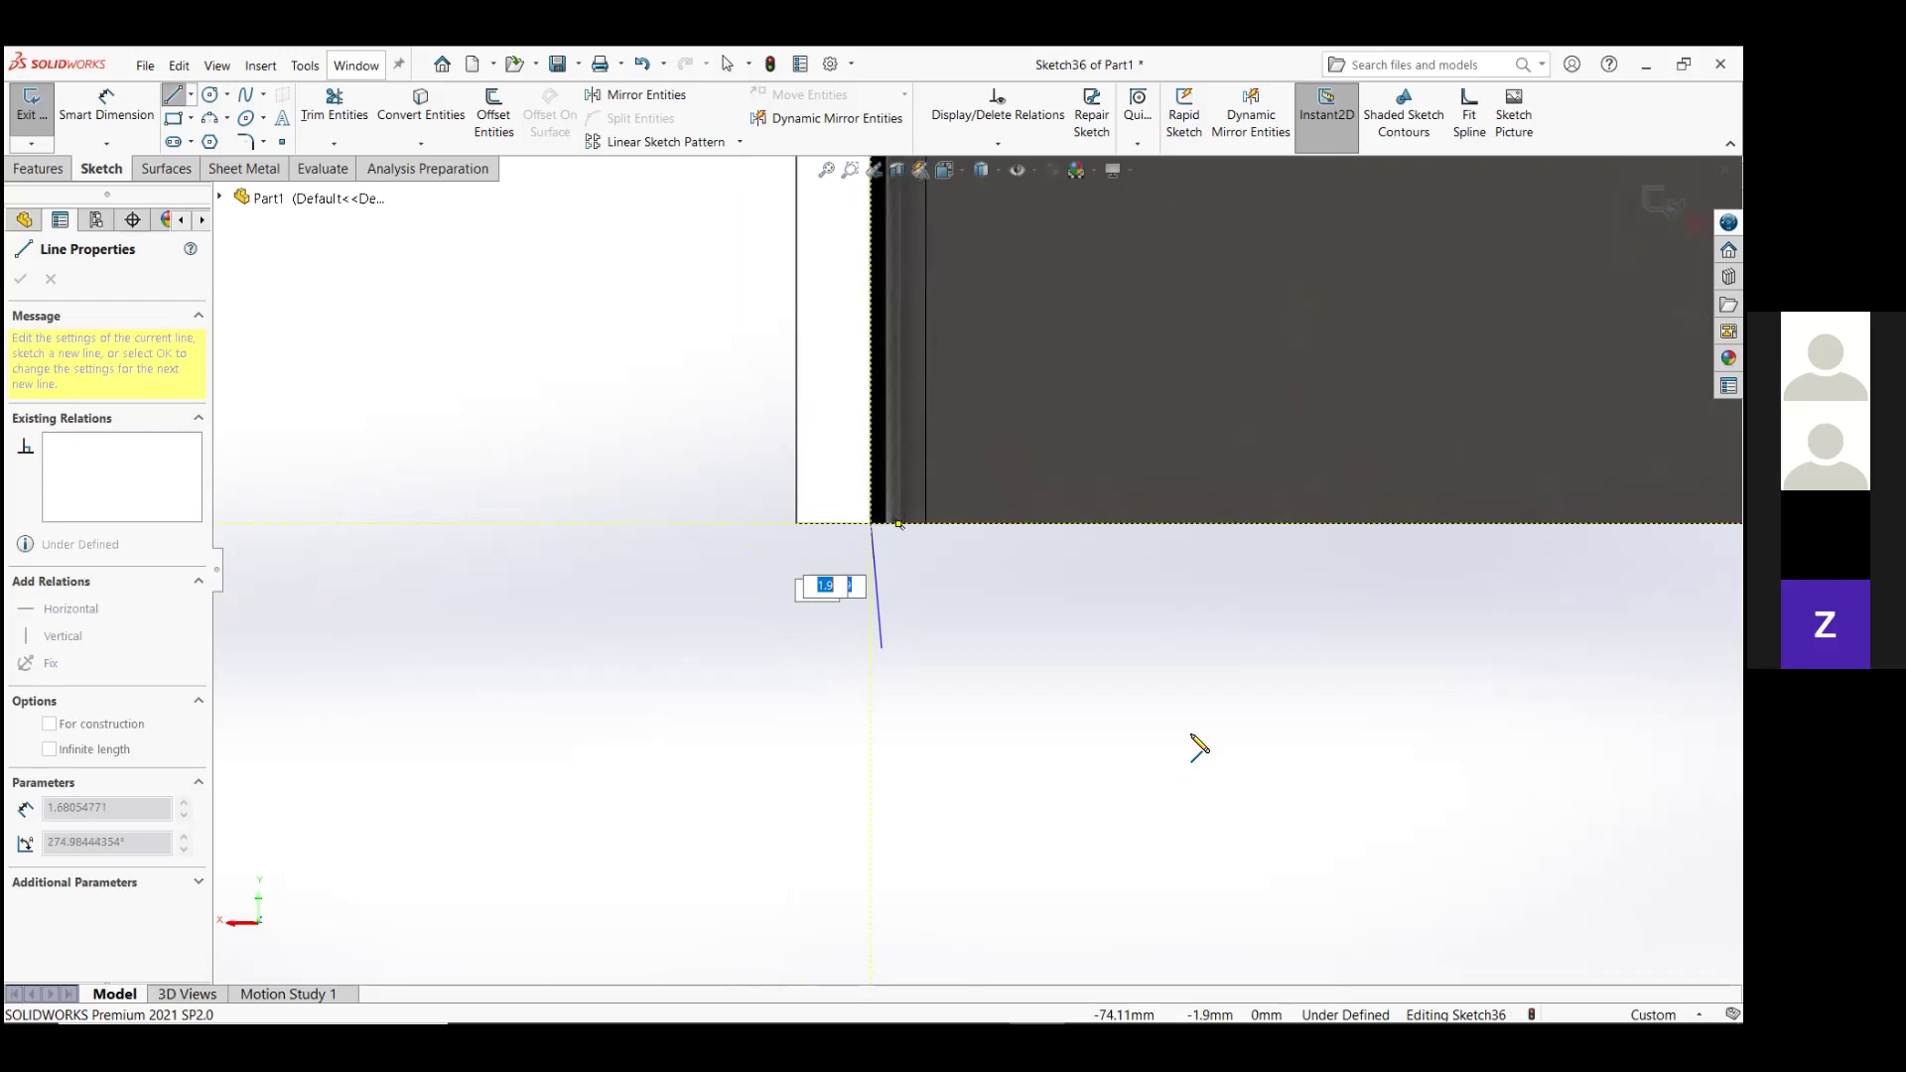
scroll(979, 570, "up", 3)
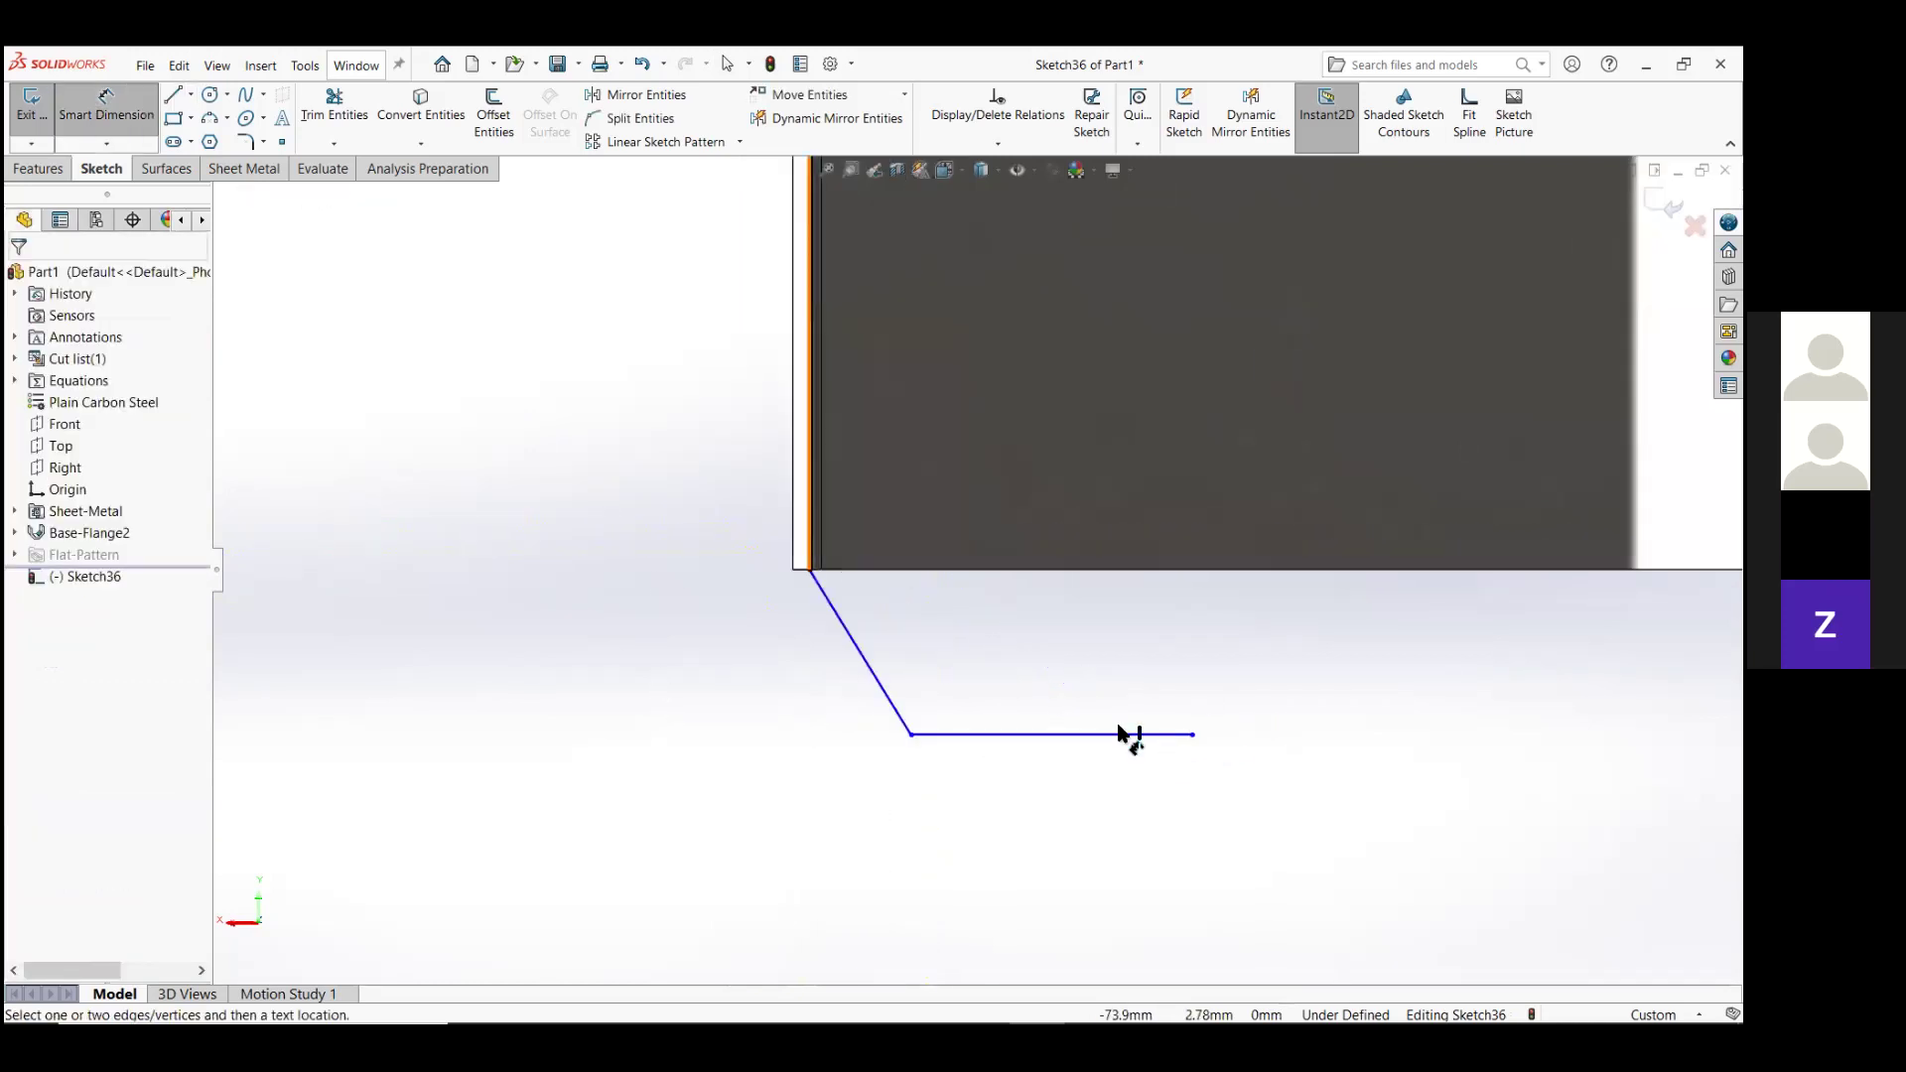
Dimension the slanted line at 145° to the flange edge and the horizontal line at 18 mm, and close the profile sketch.
left_click(915, 709)
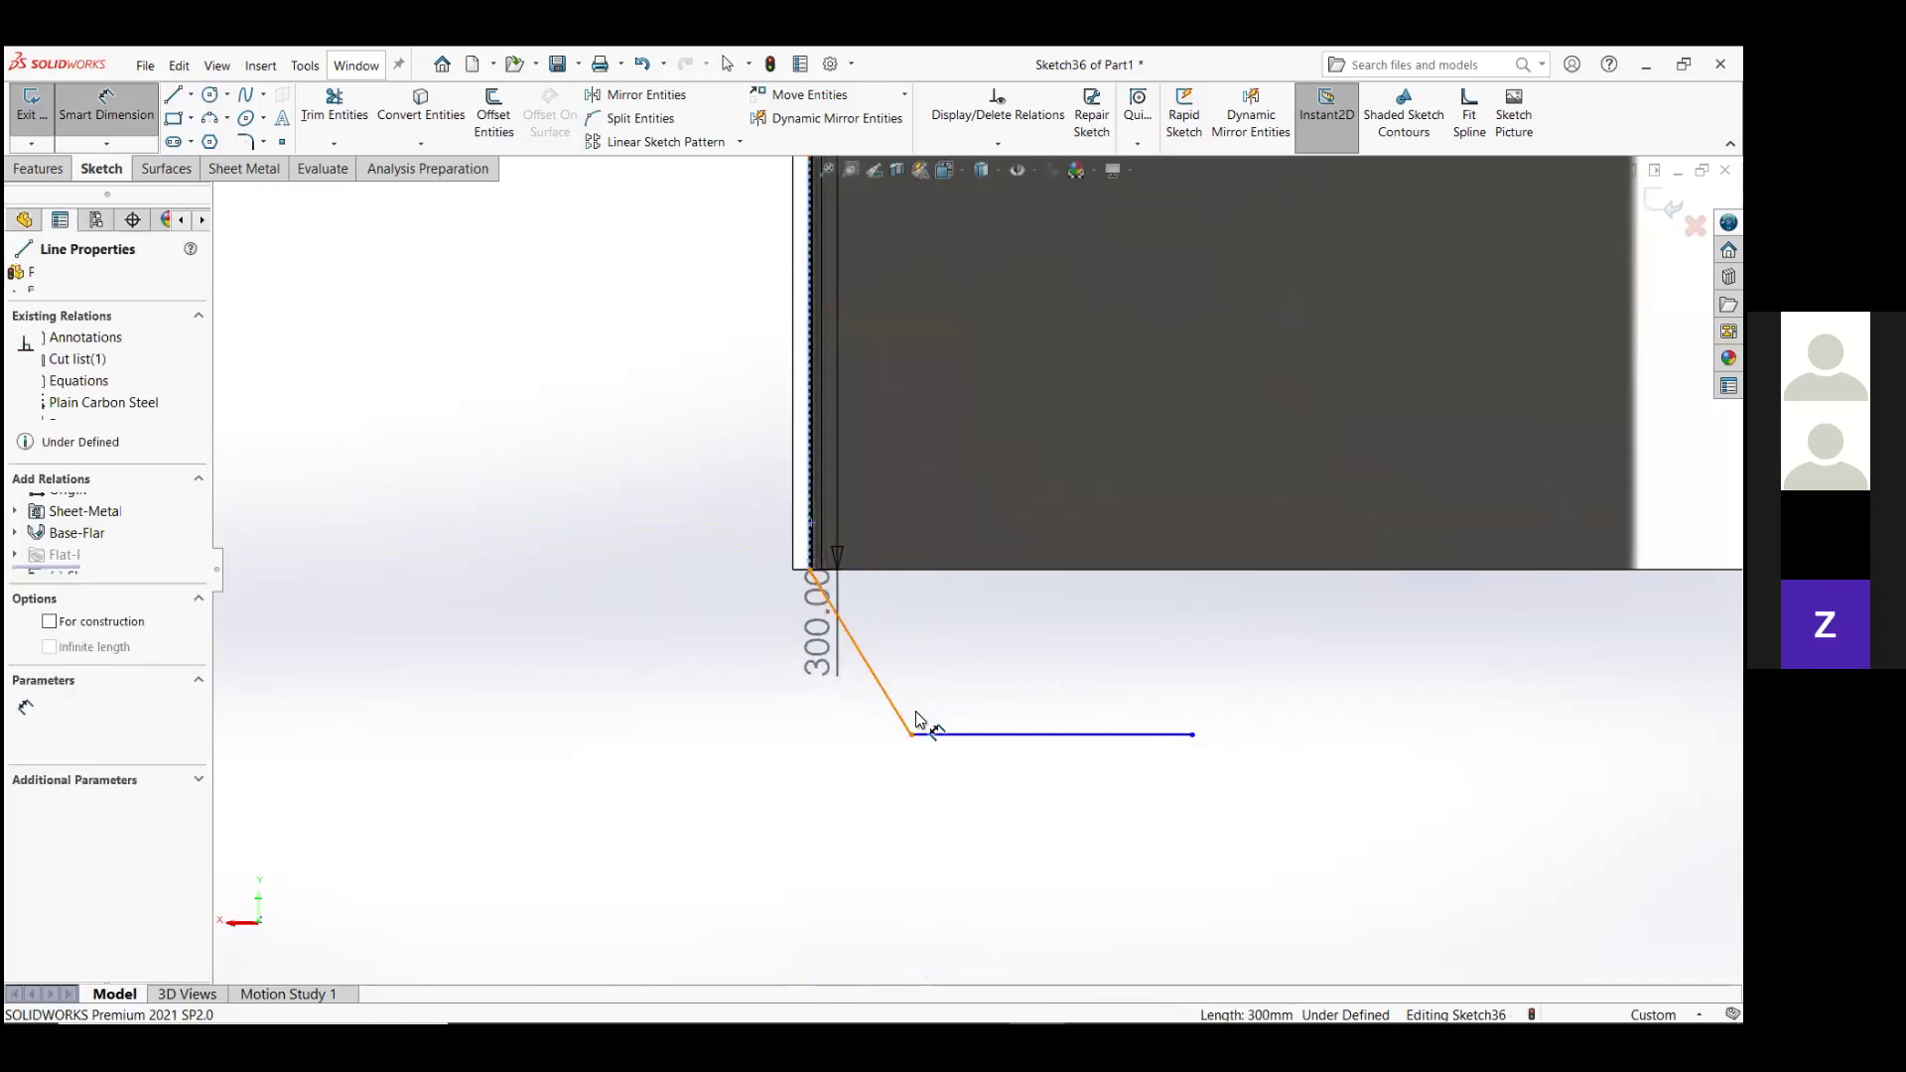
left_click(915, 711)
left_click(993, 711)
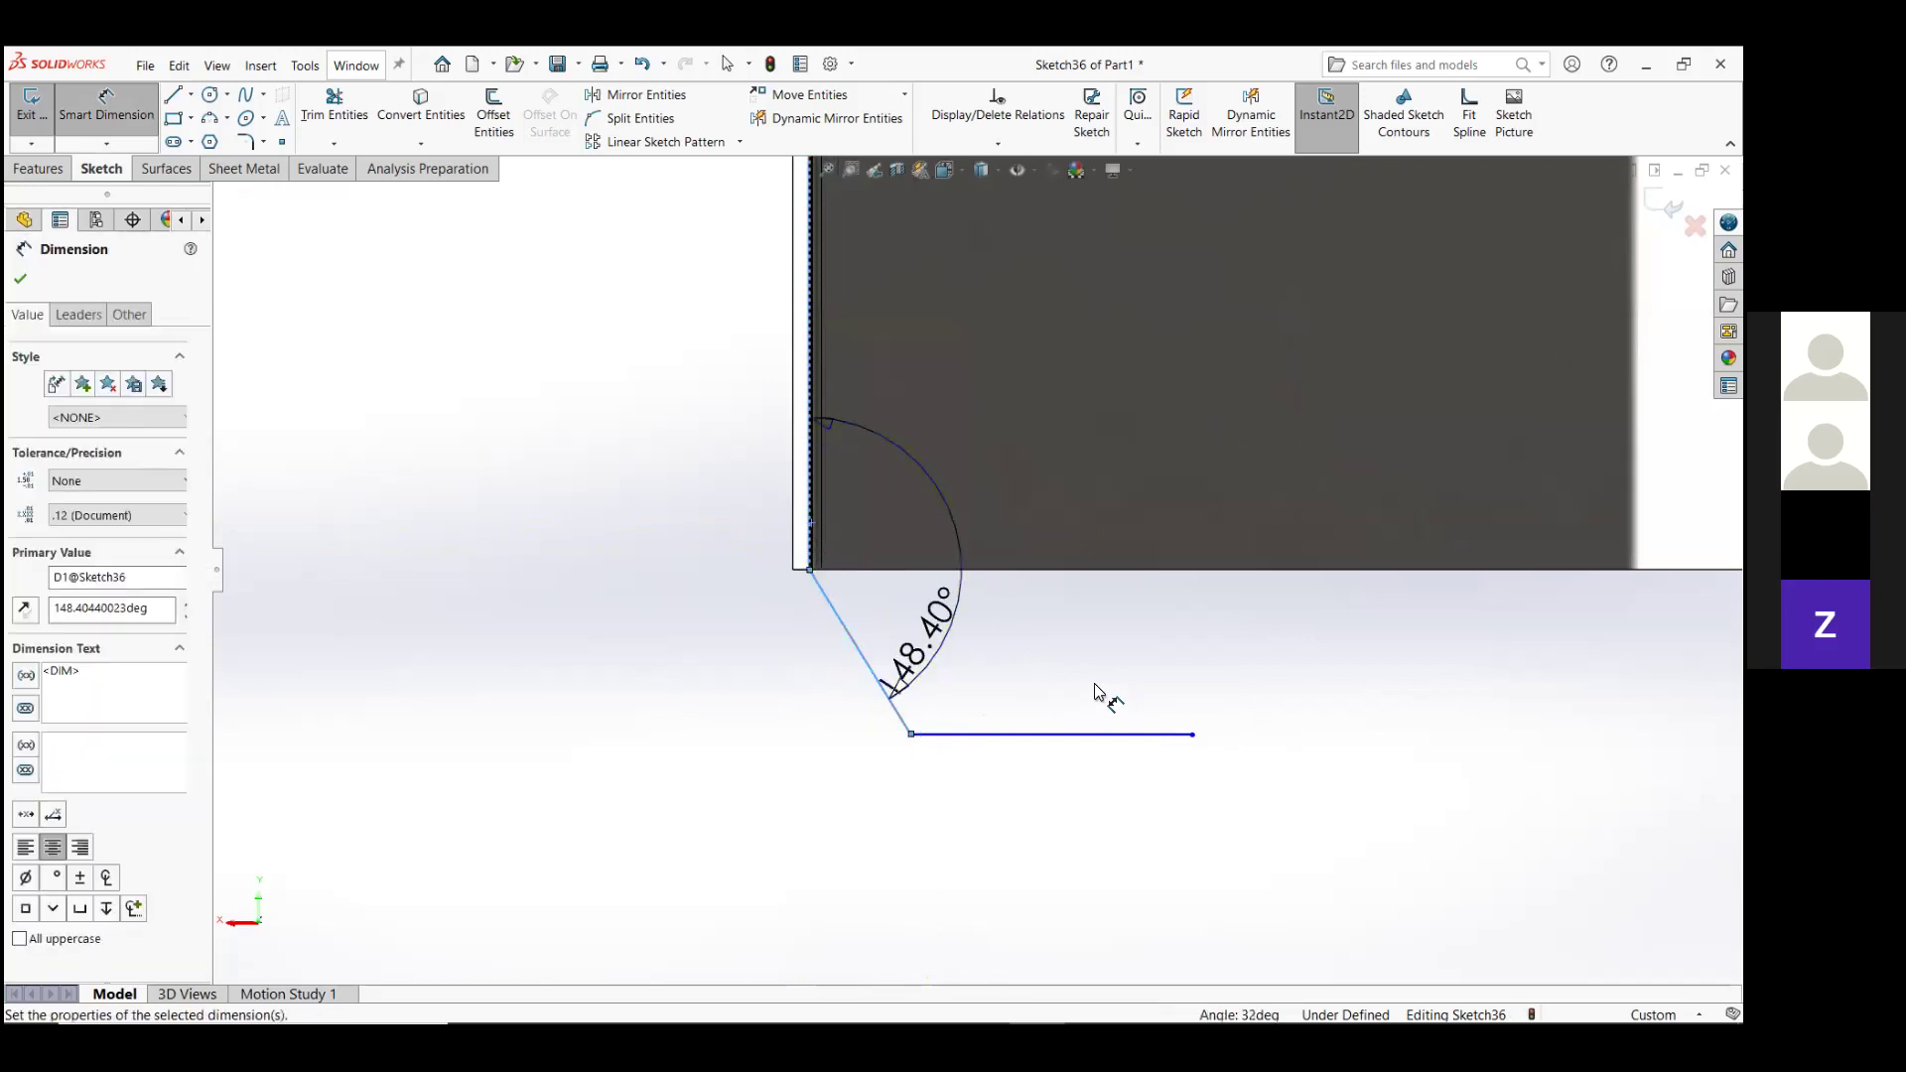
key("Escape")
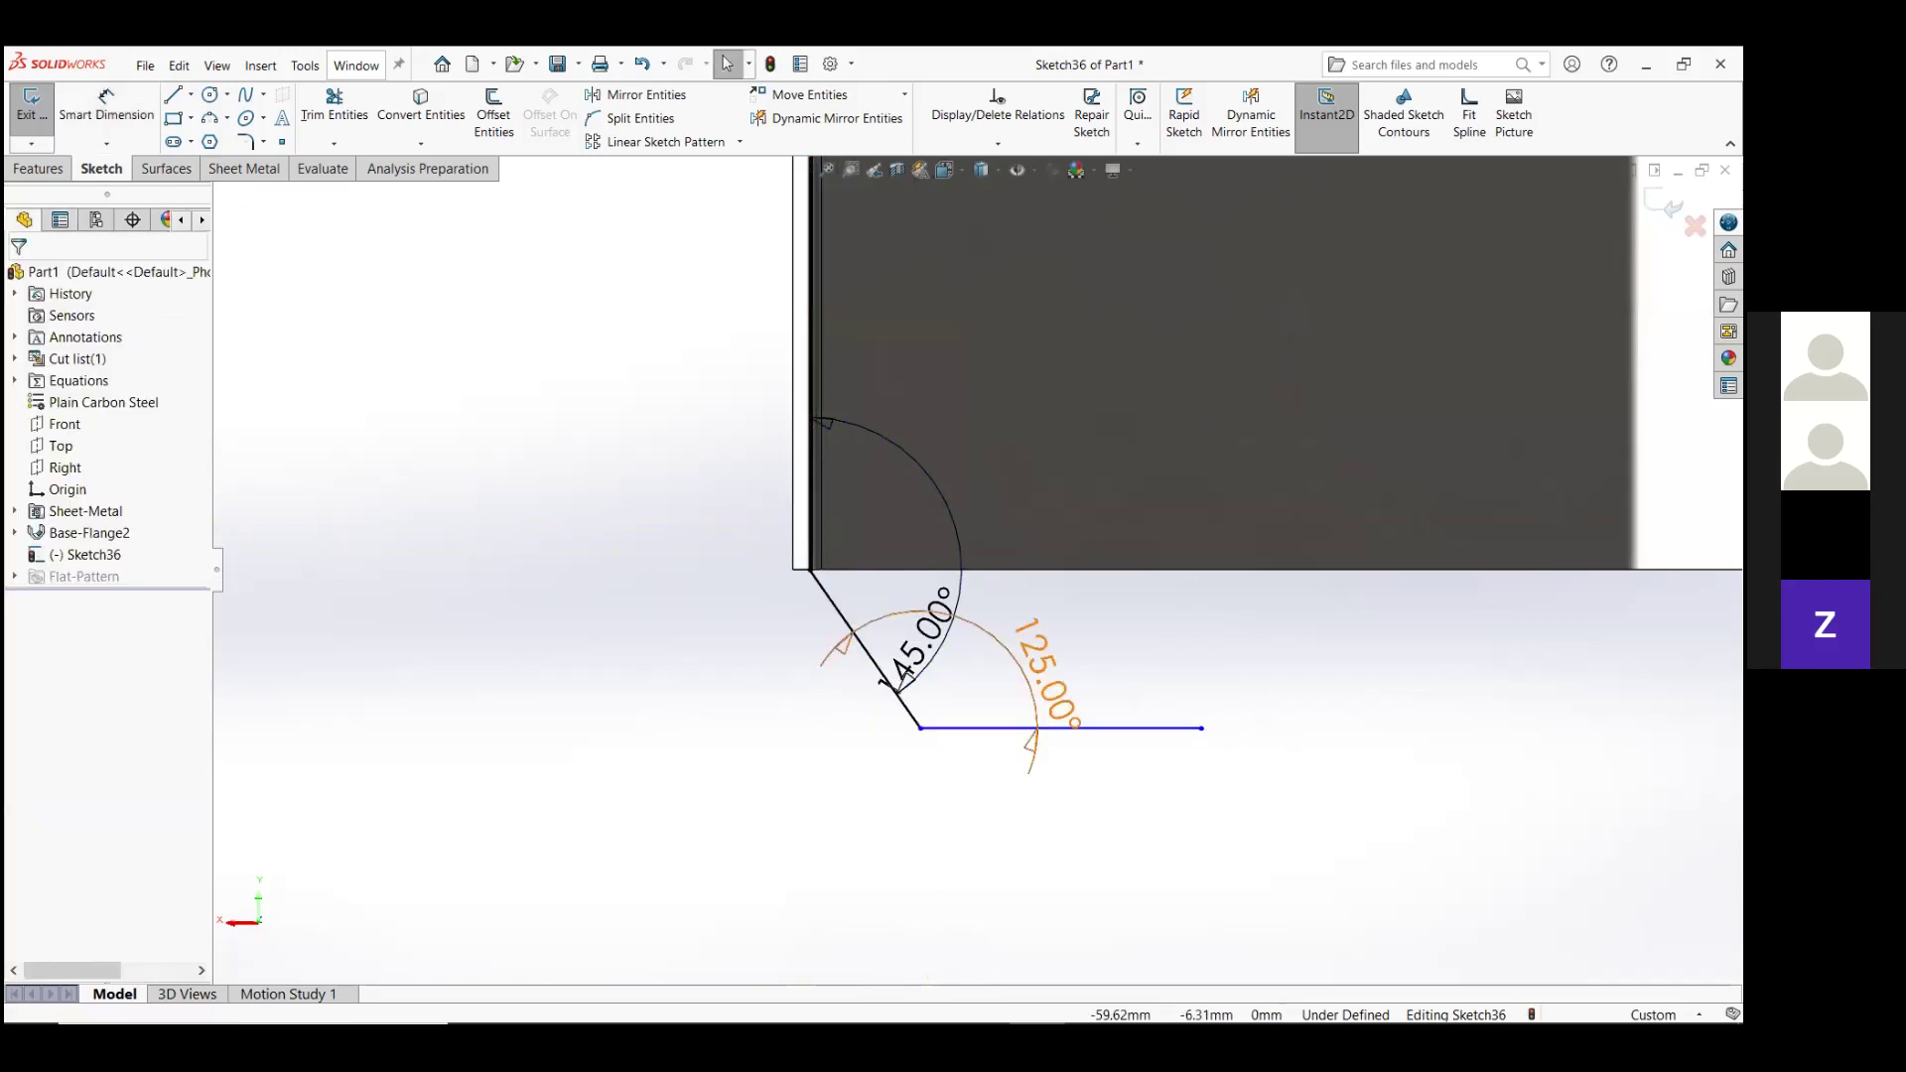
right_click_drag(1212, 770, 1093, 438)
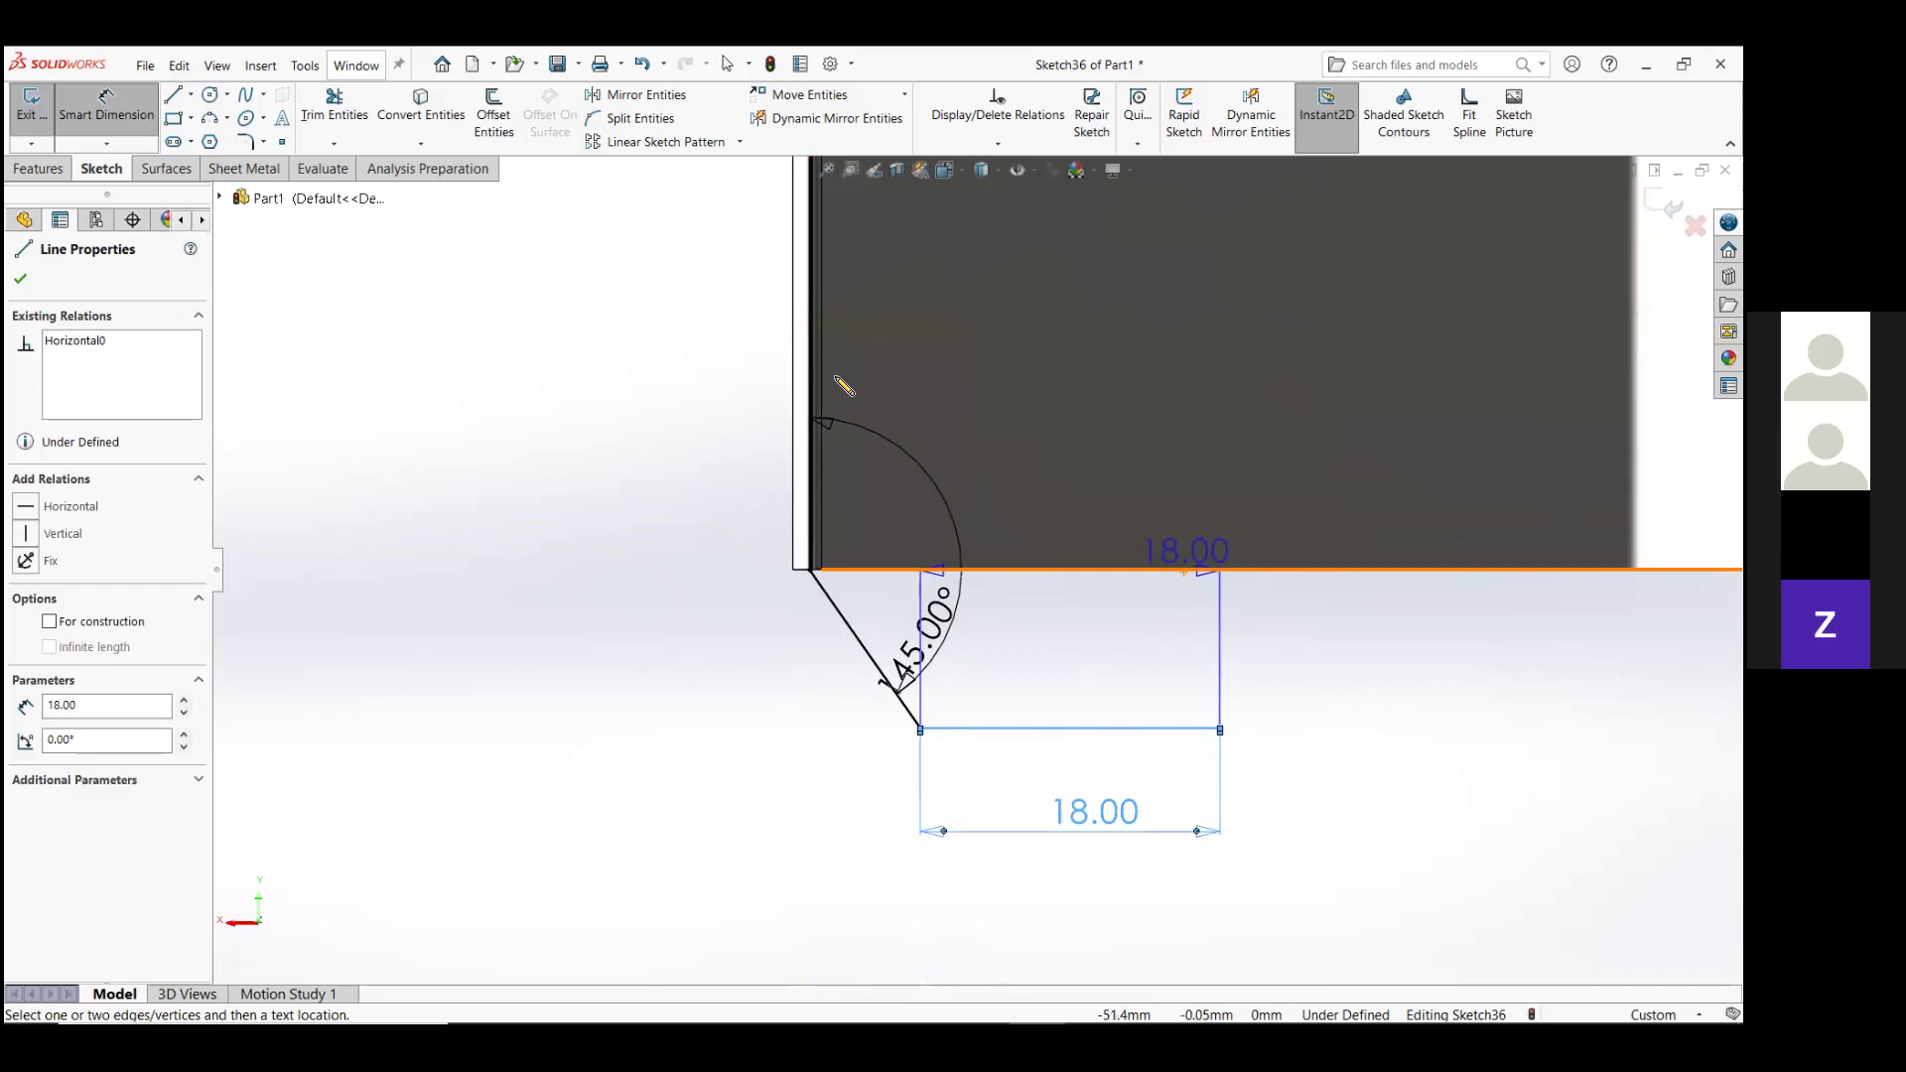
key("ctrl+b")
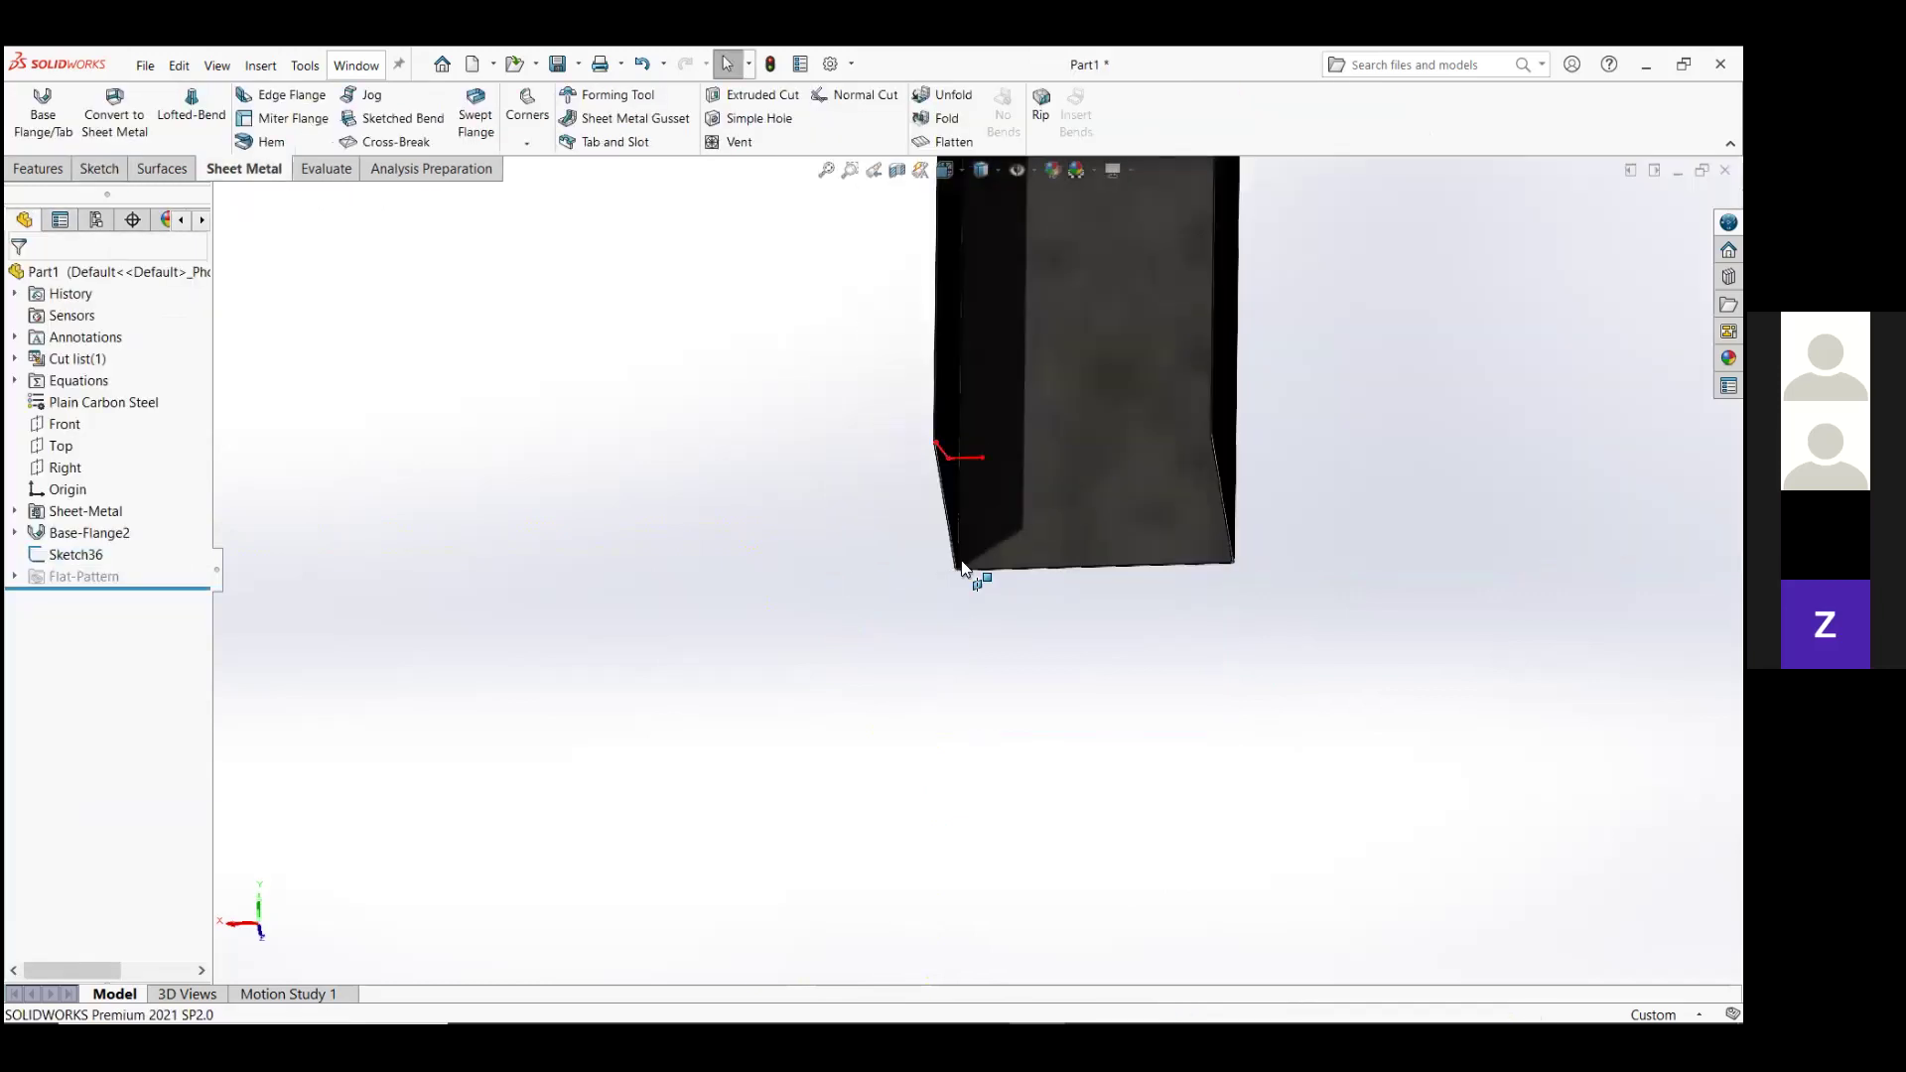
Create a miter flange from the profile along the side flange's end edge, with start and end offsets of 10 mm each.
scroll(962, 568, "down", 5)
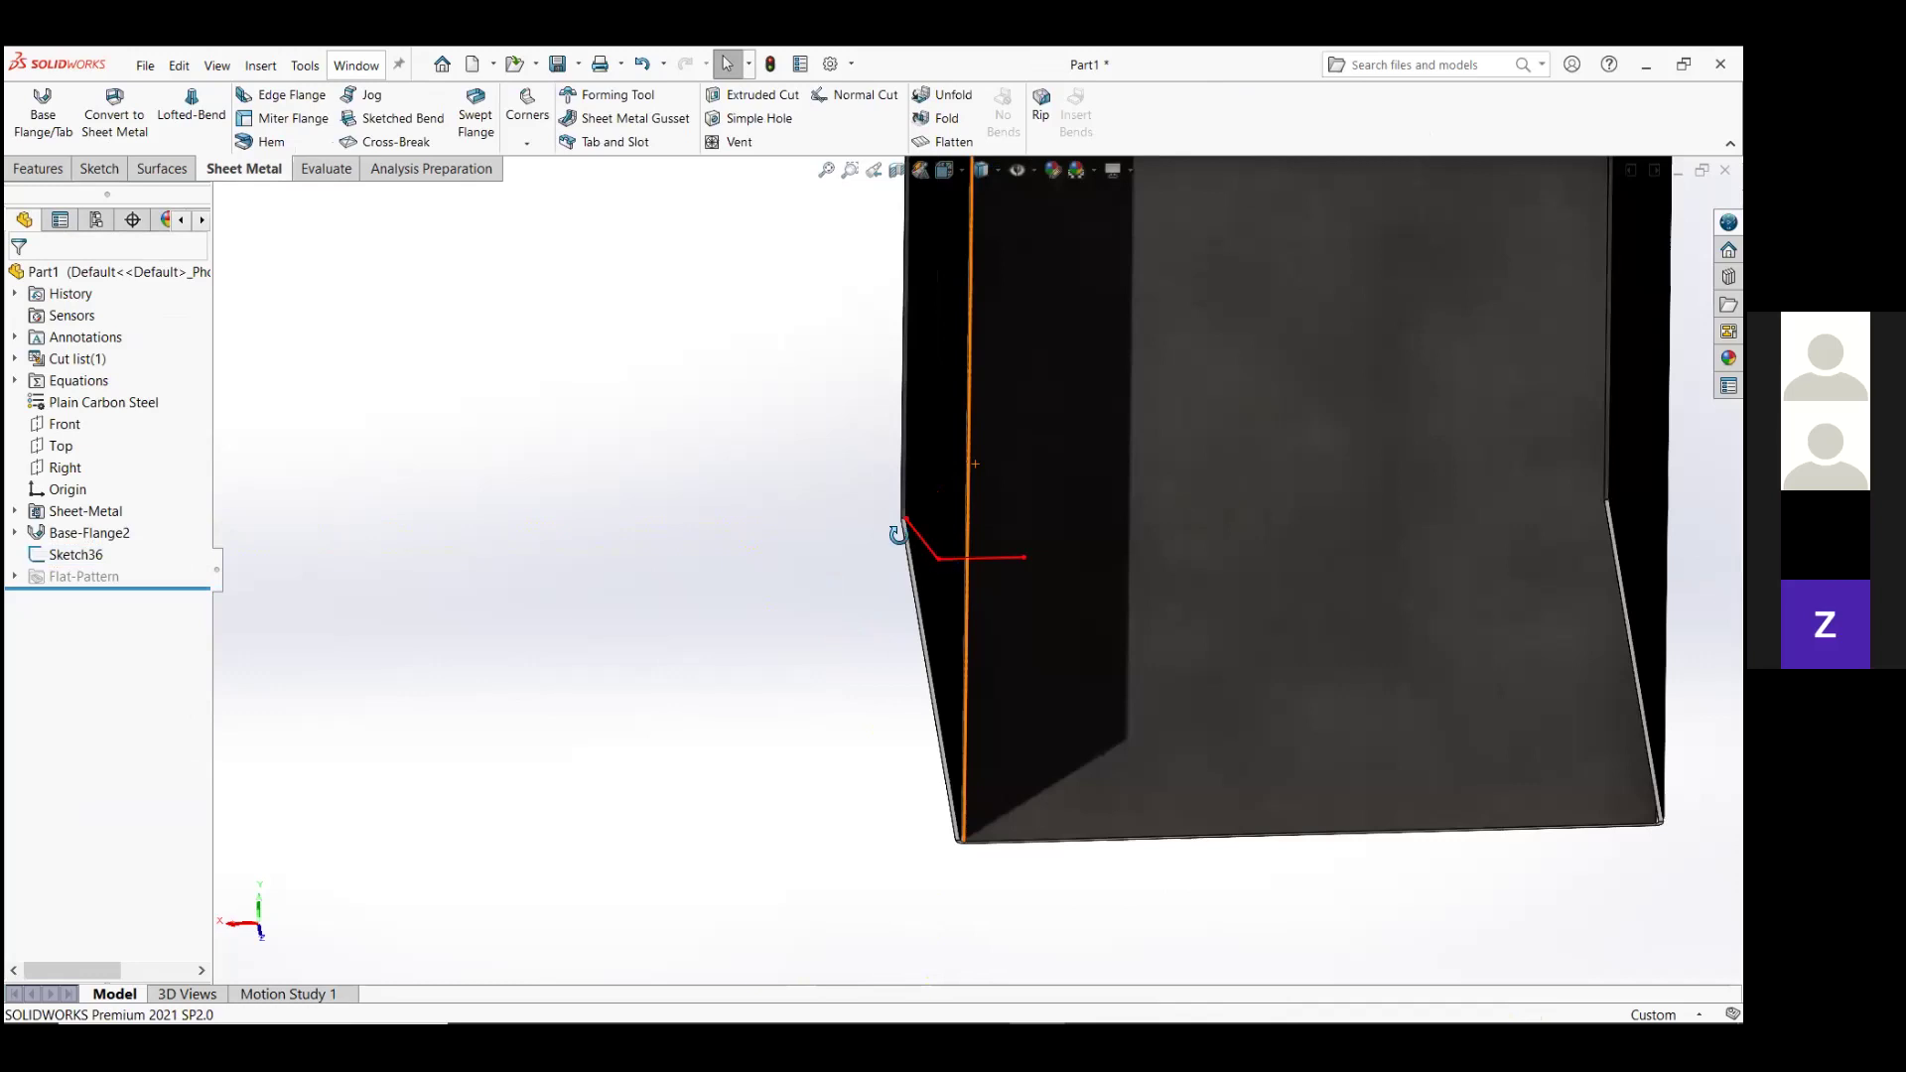
key("m")
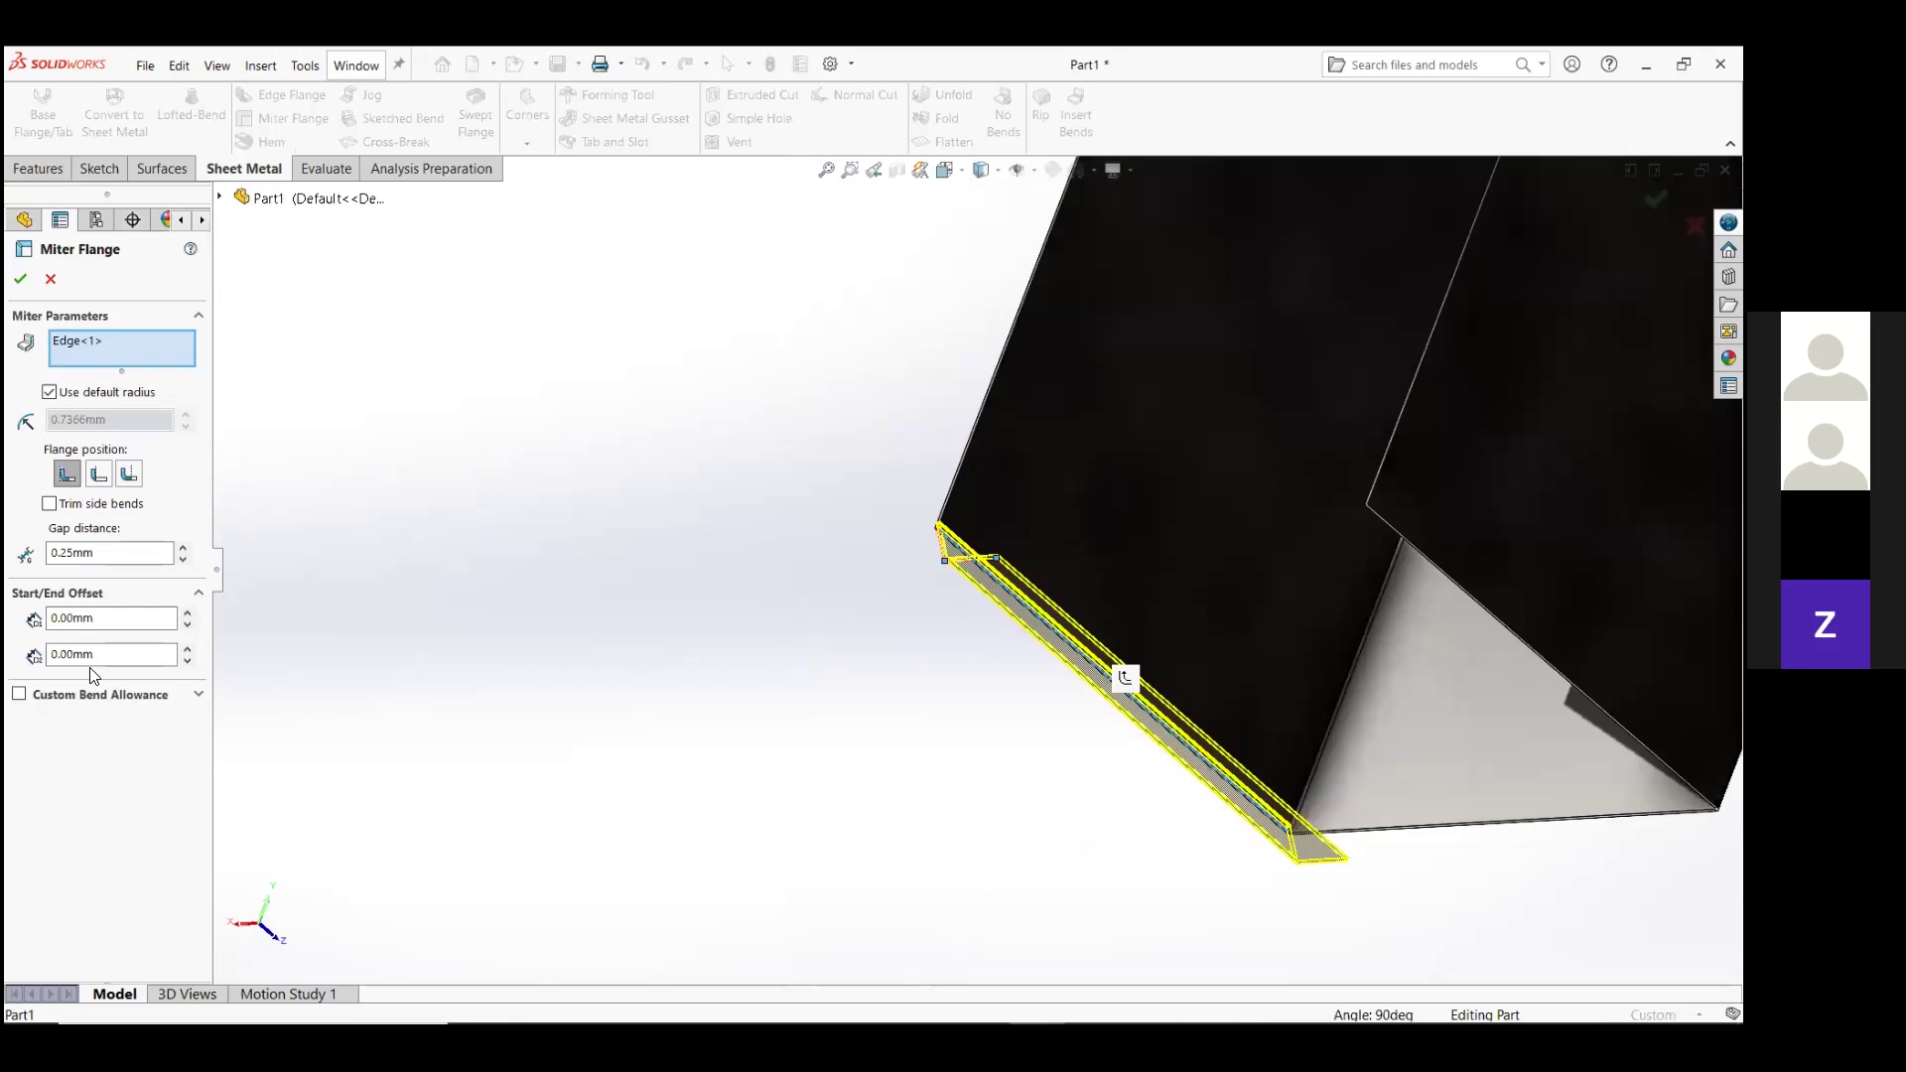
middle_click_drag(635, 784, 923, 829)
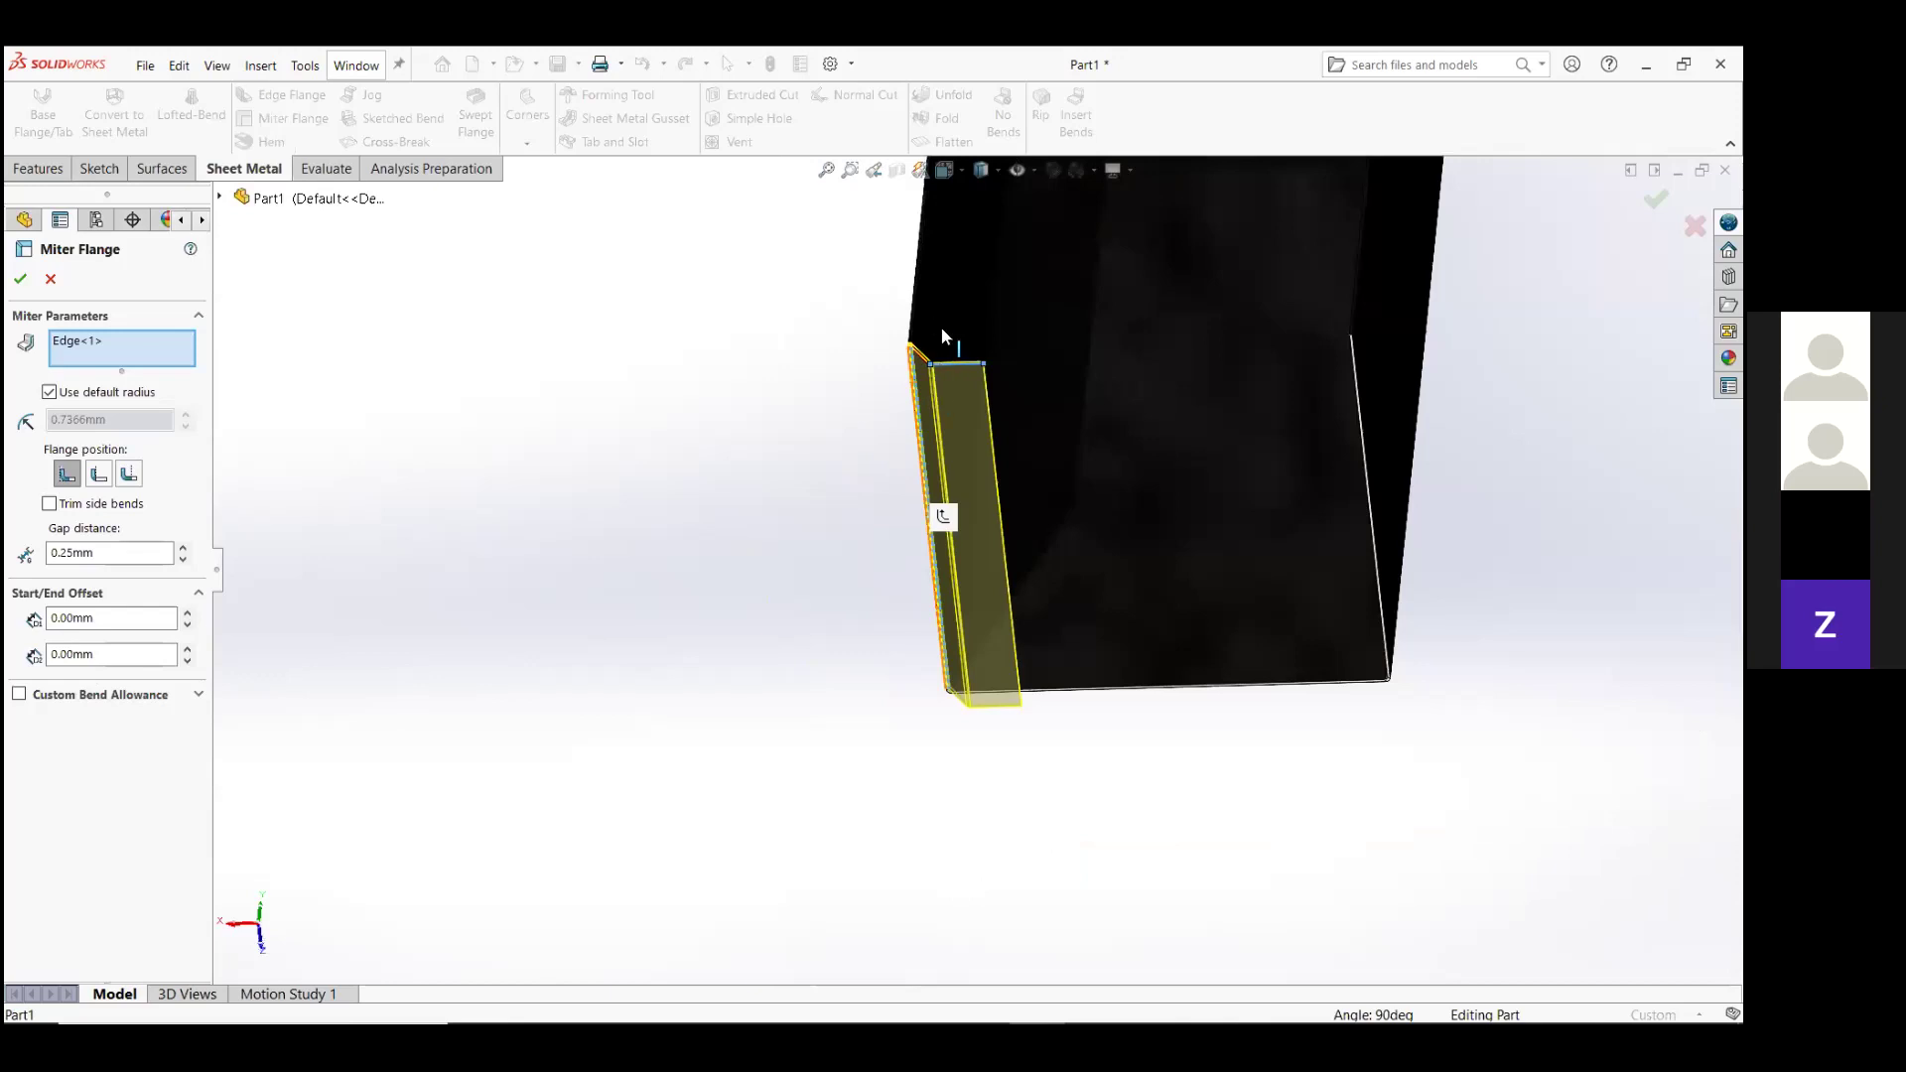
middle_click_drag(941, 336, 957, 447)
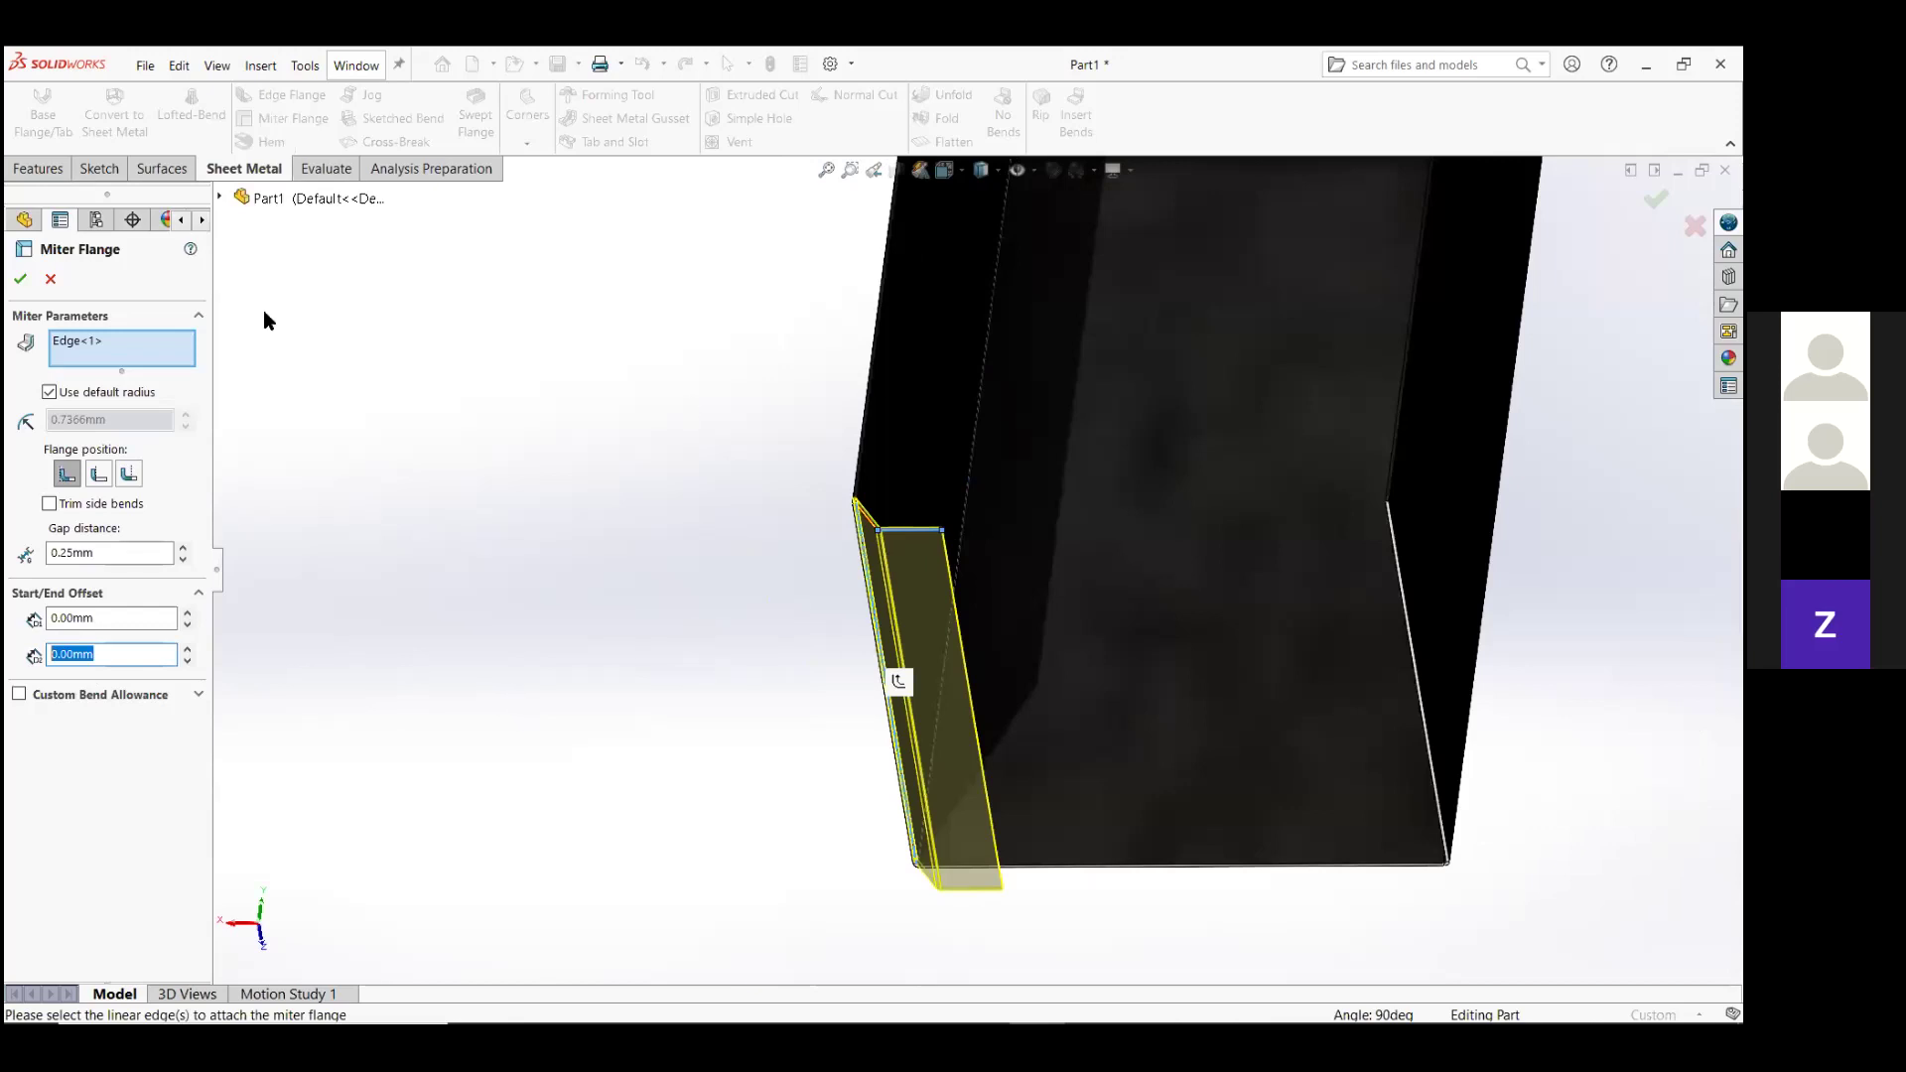
type("10")
scroll(995, 576, "down", 3)
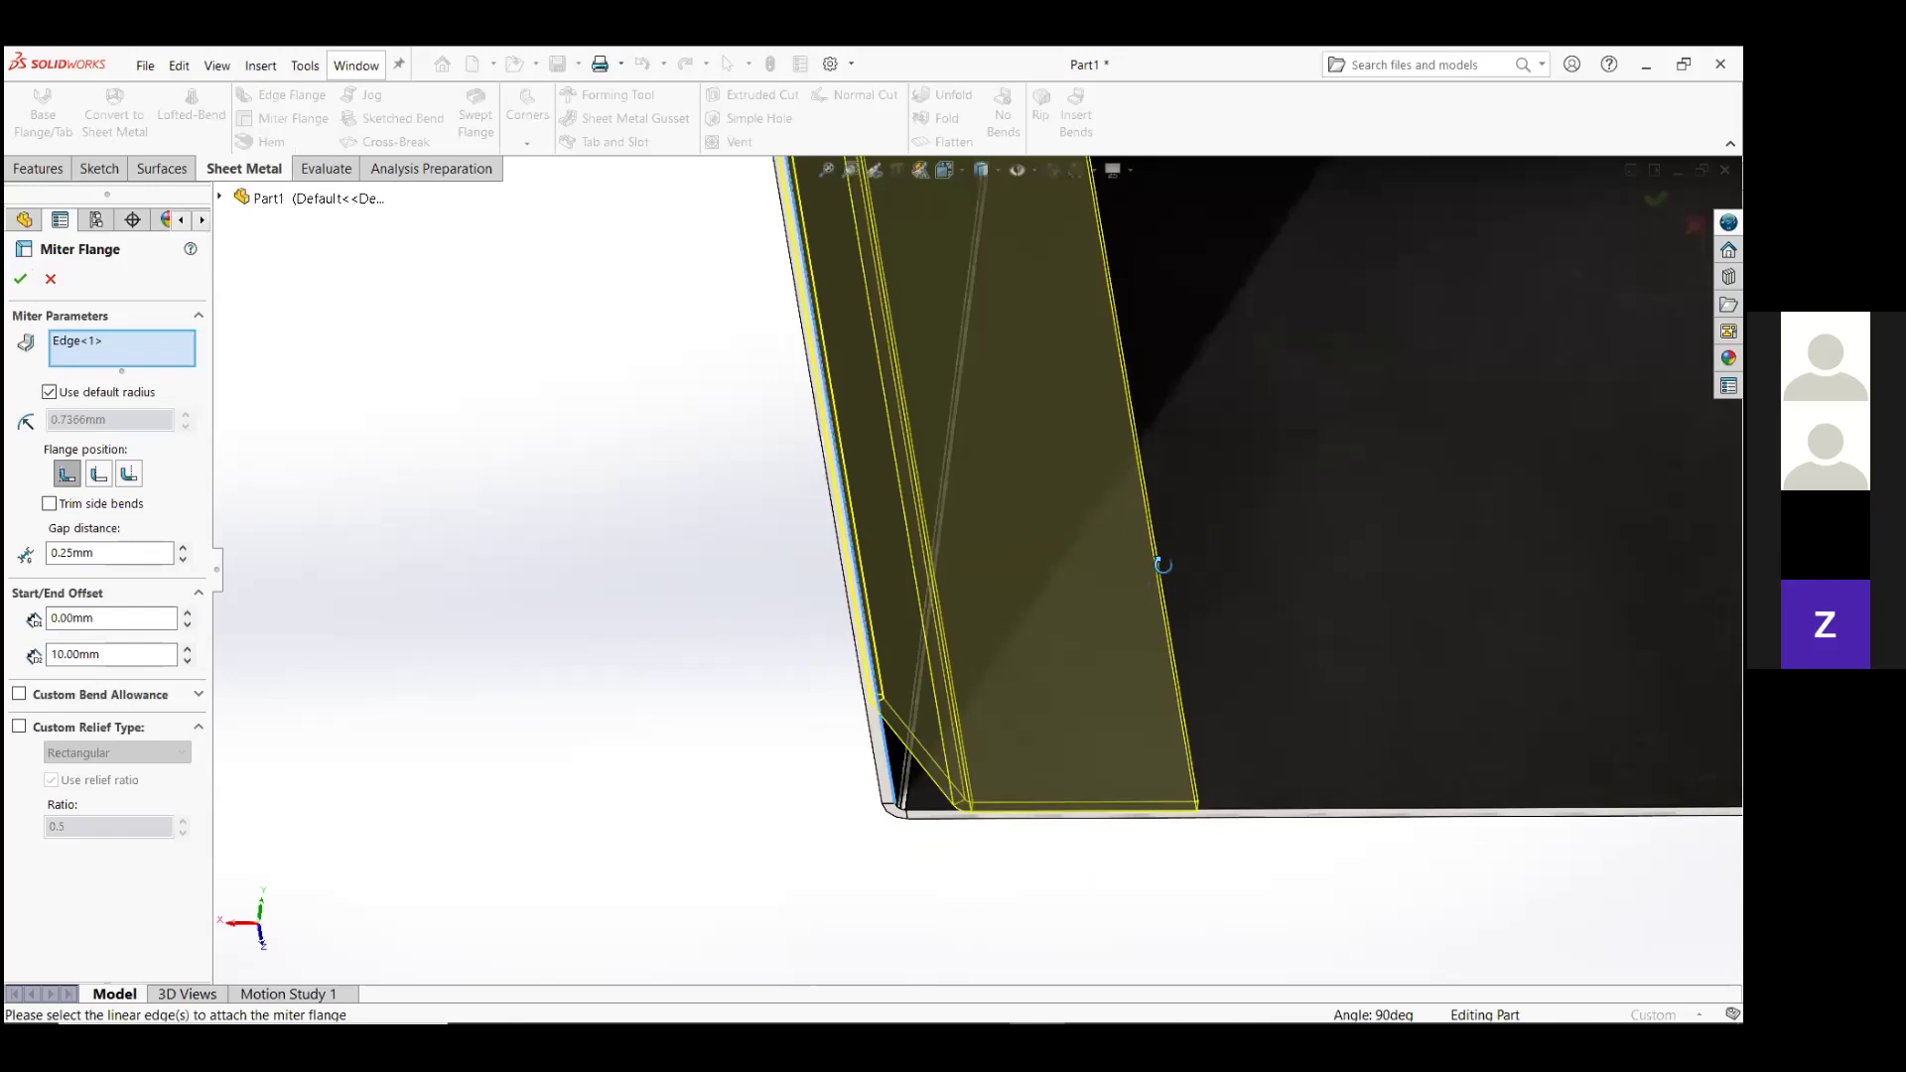
middle_click_drag(1162, 565, 1260, 575)
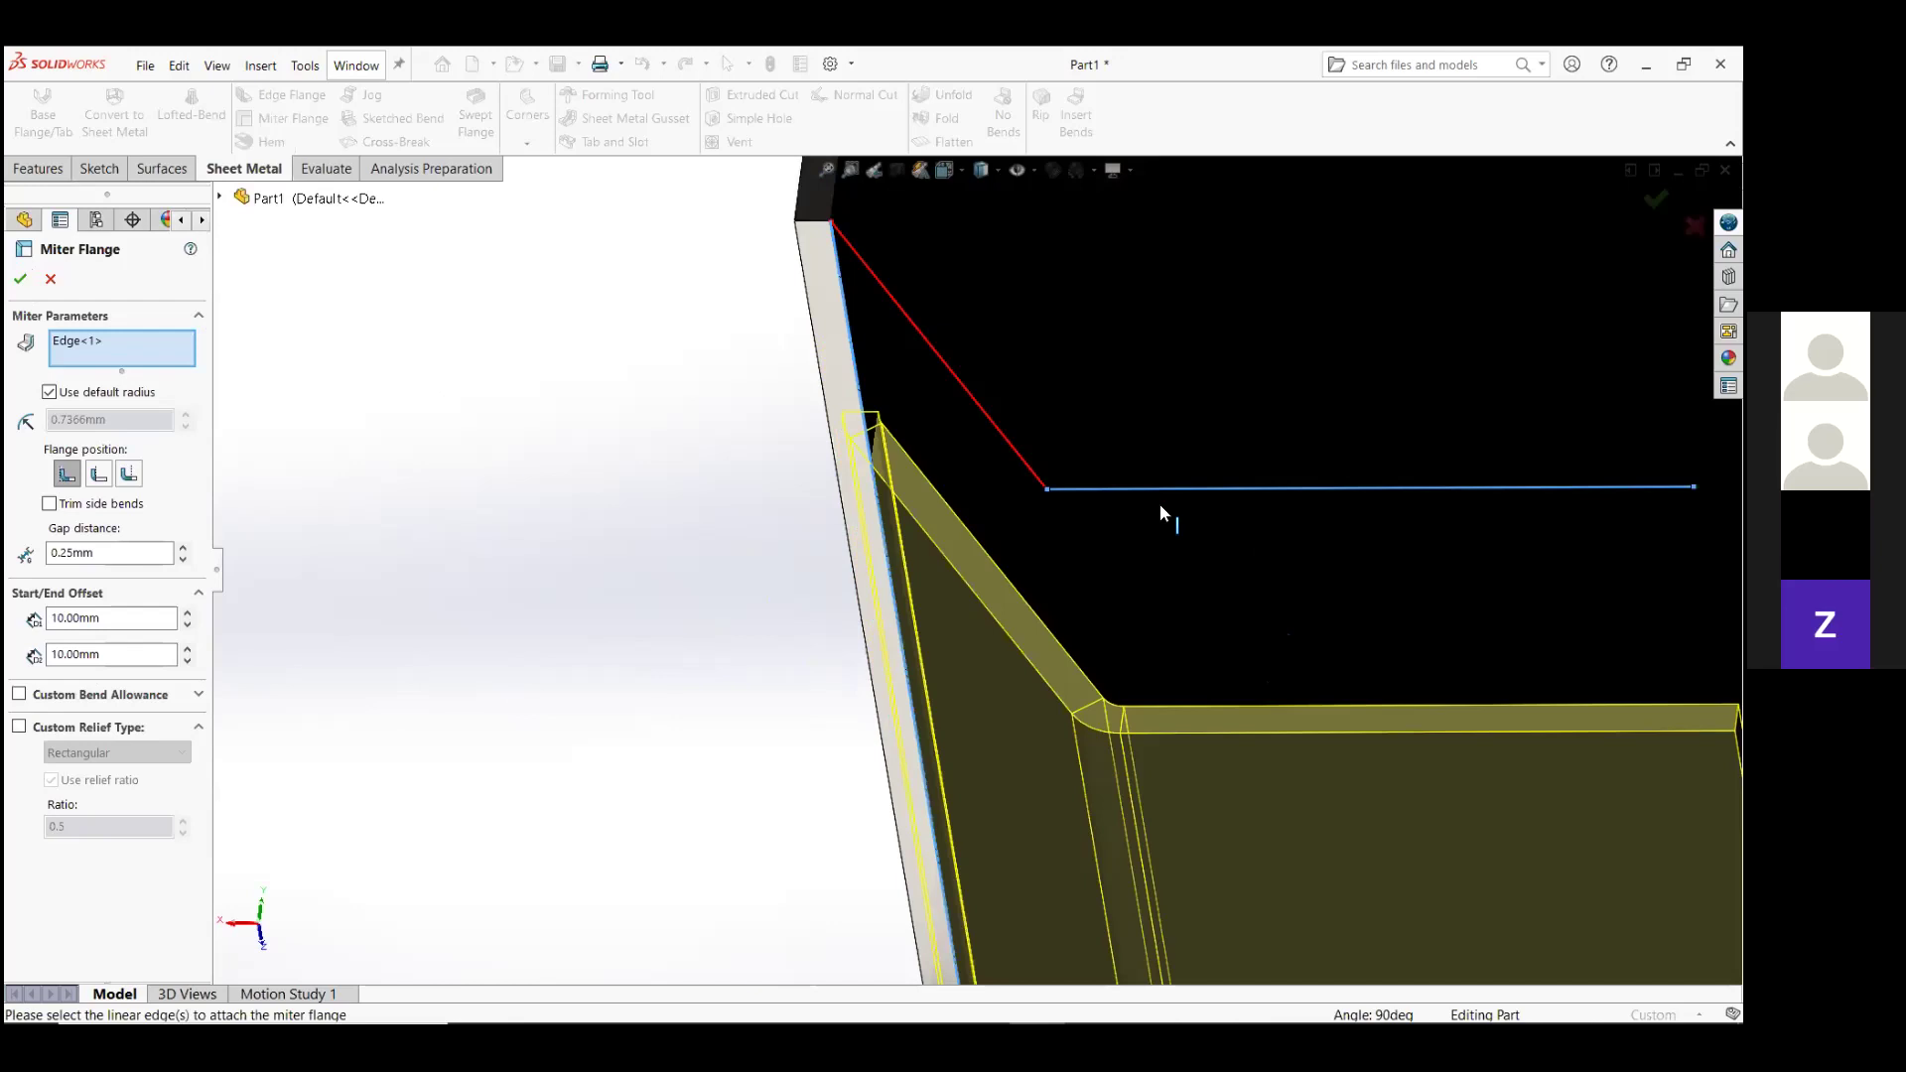
key("Return")
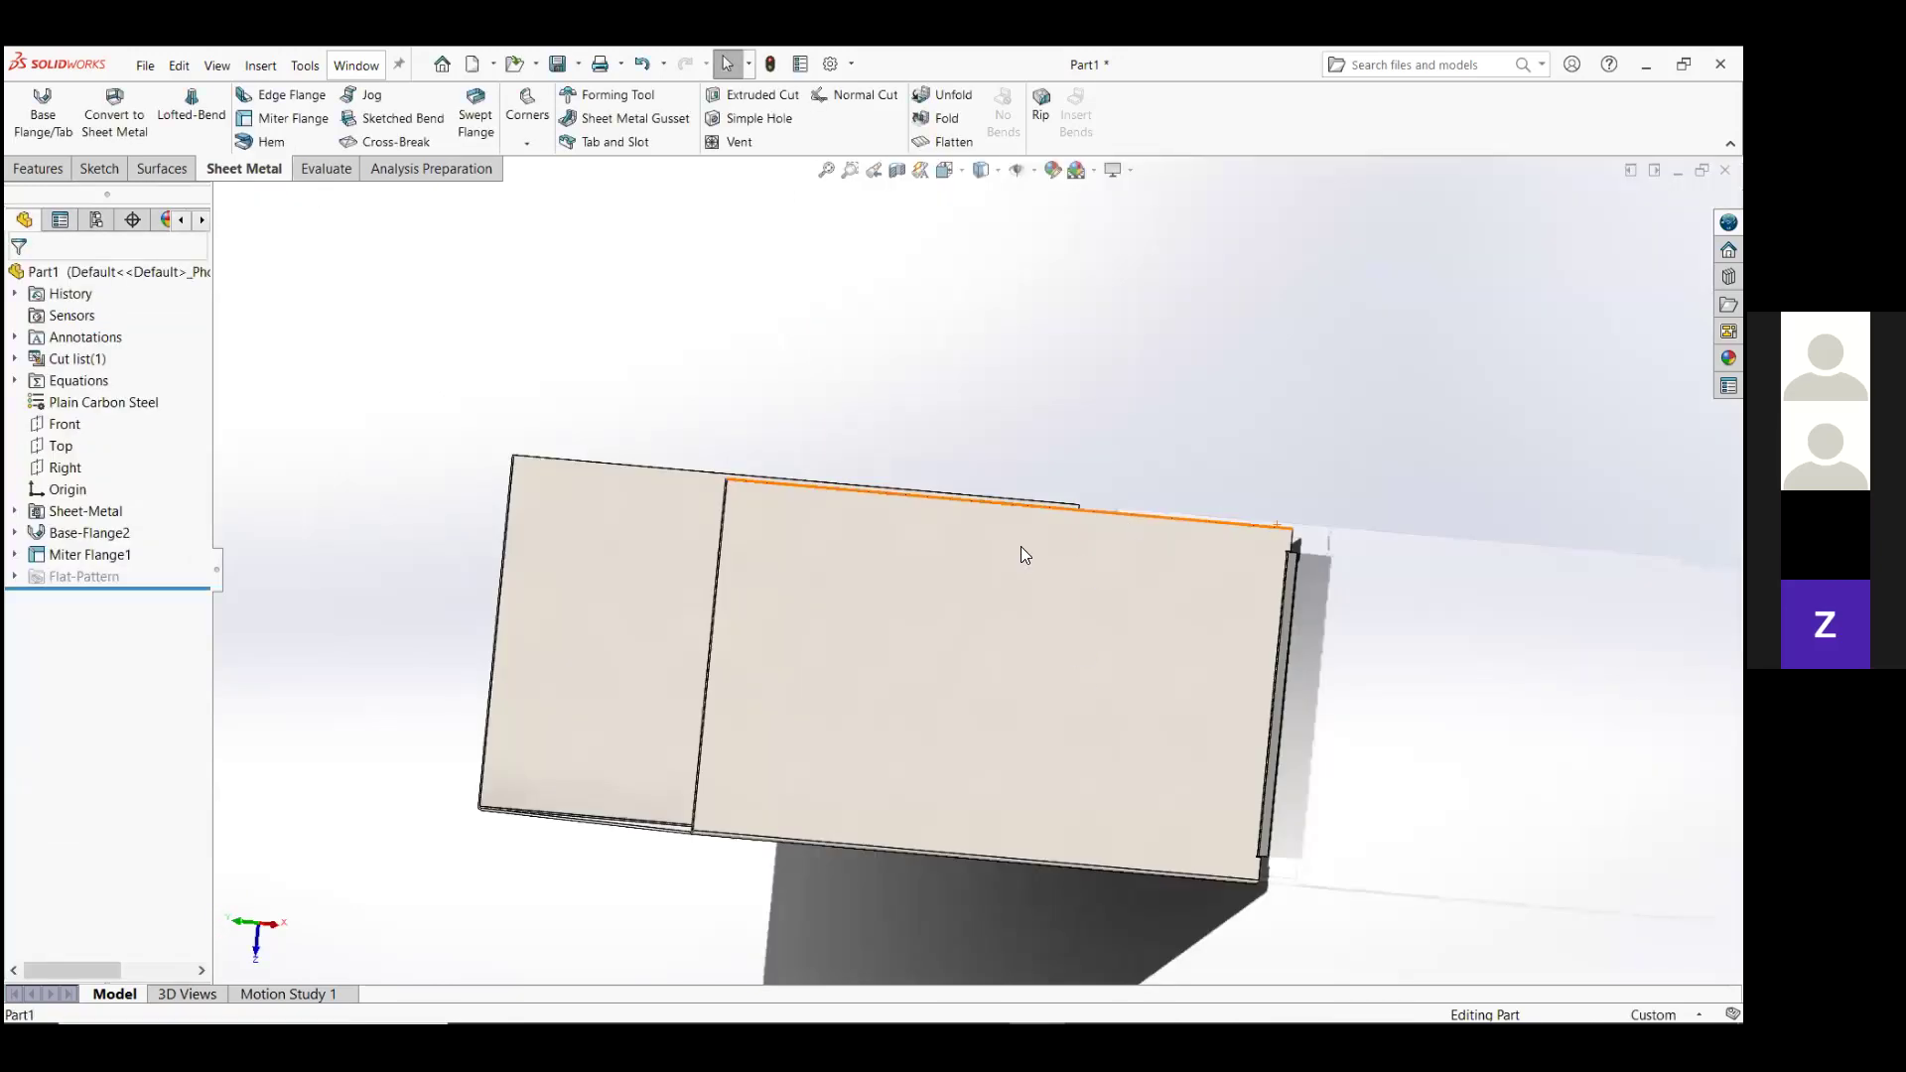
Switch to the NVIDIA Control Panel, view the program-specific 3D settings, and return to SOLIDWORKS.
key("alt+Tab")
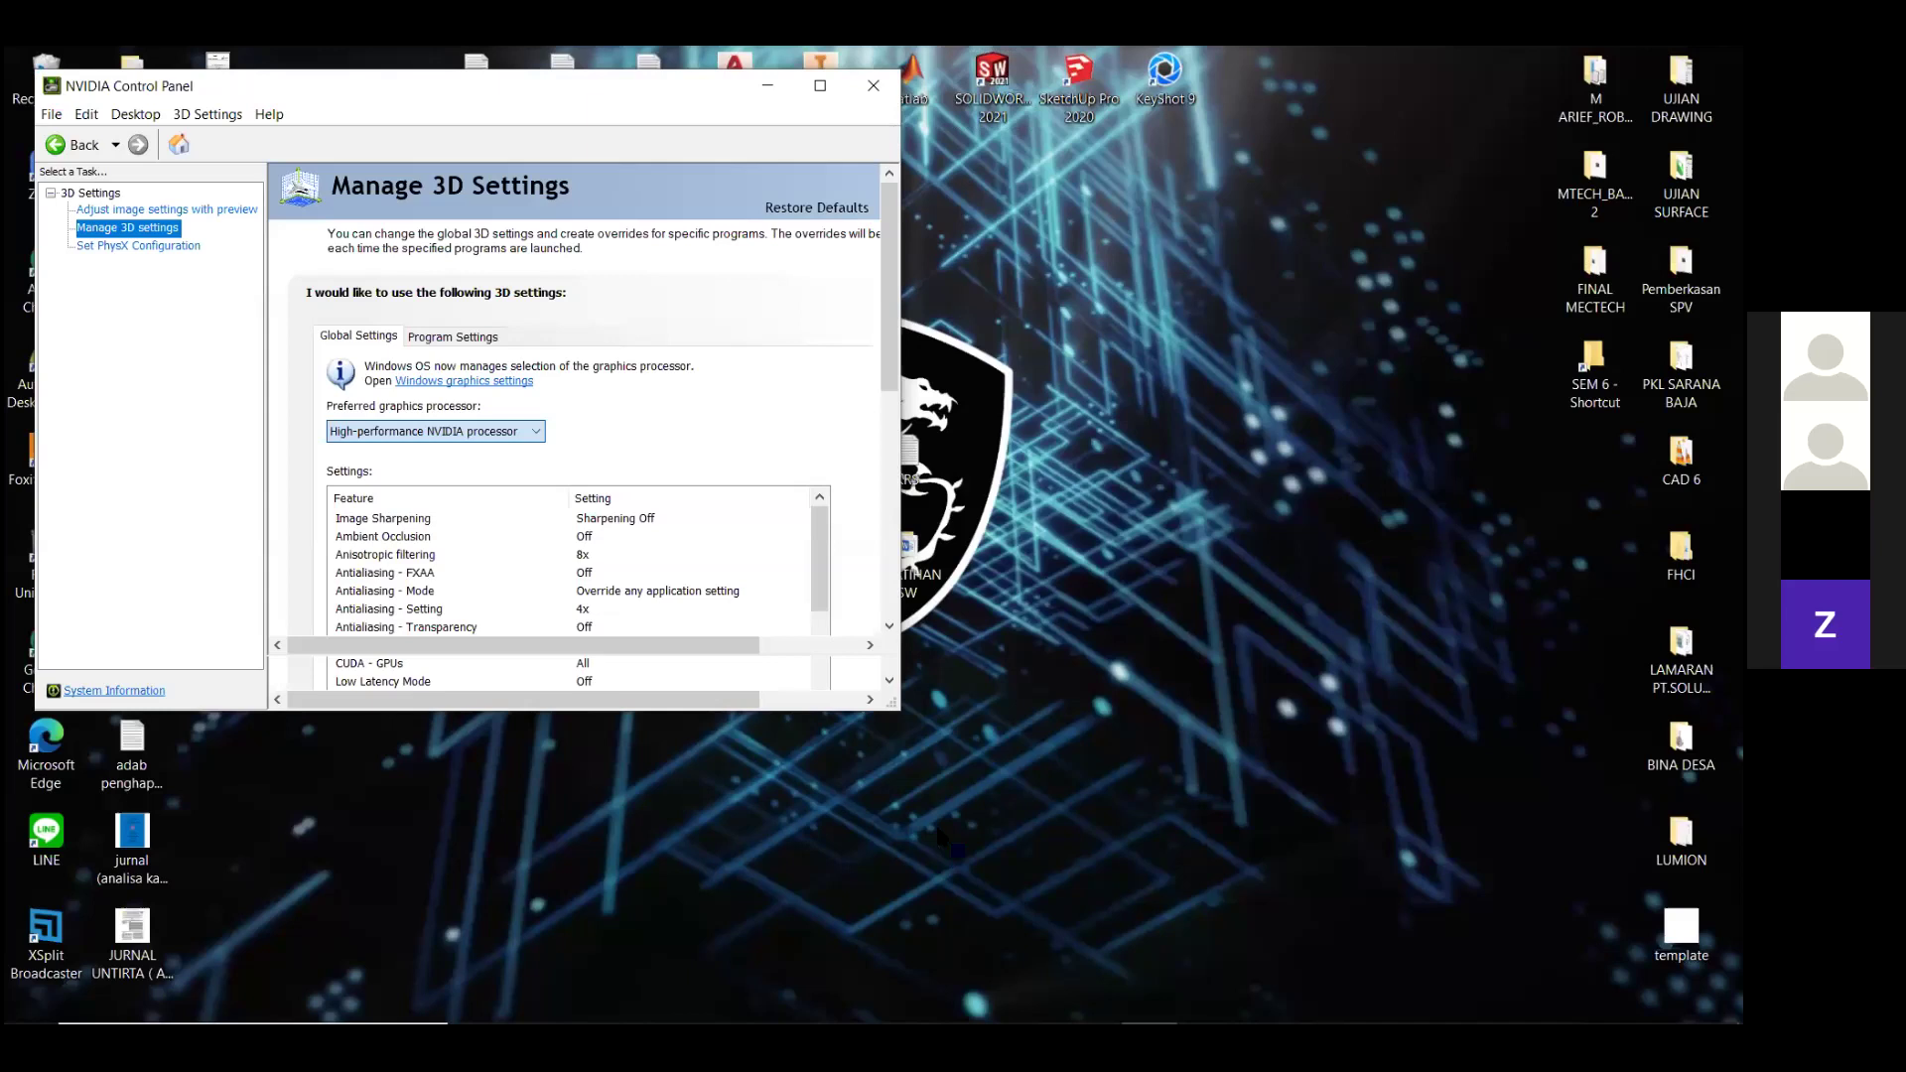
key("ctrl+Tab")
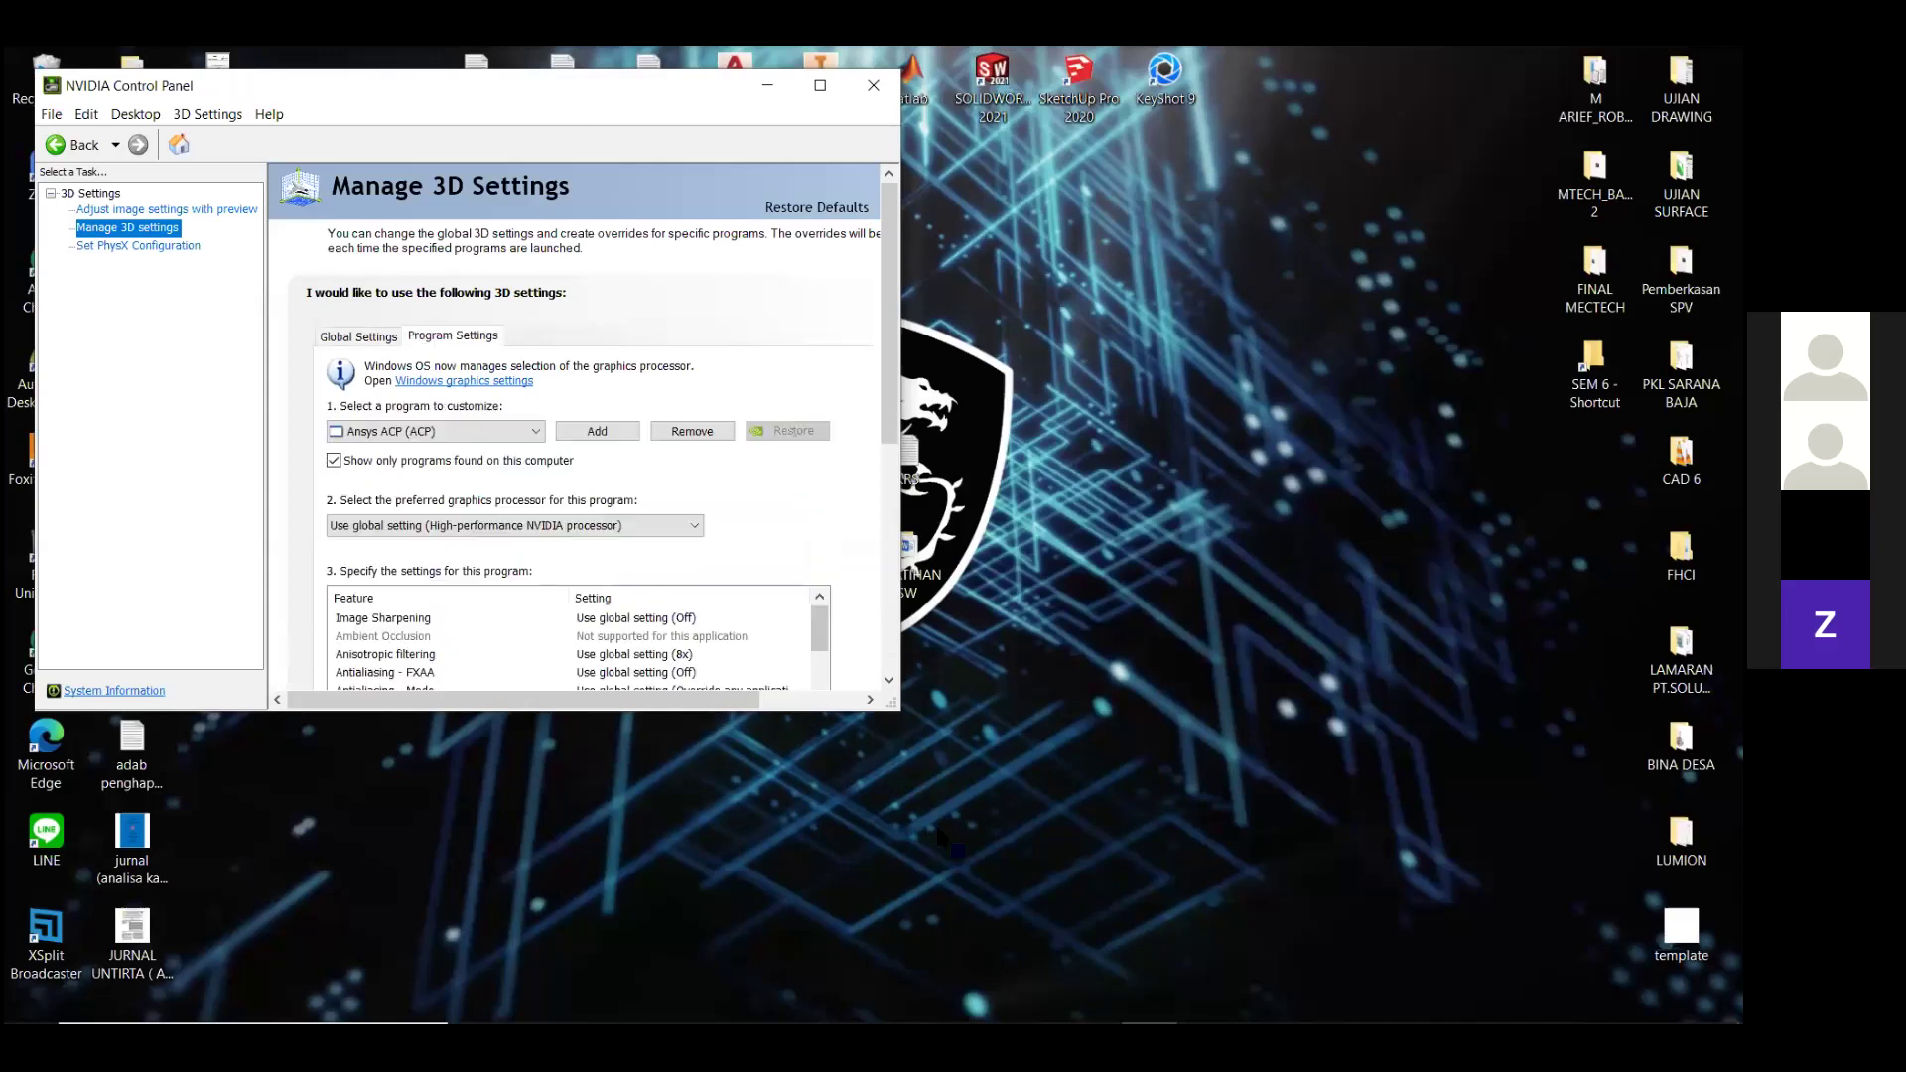
key("alt+Tab")
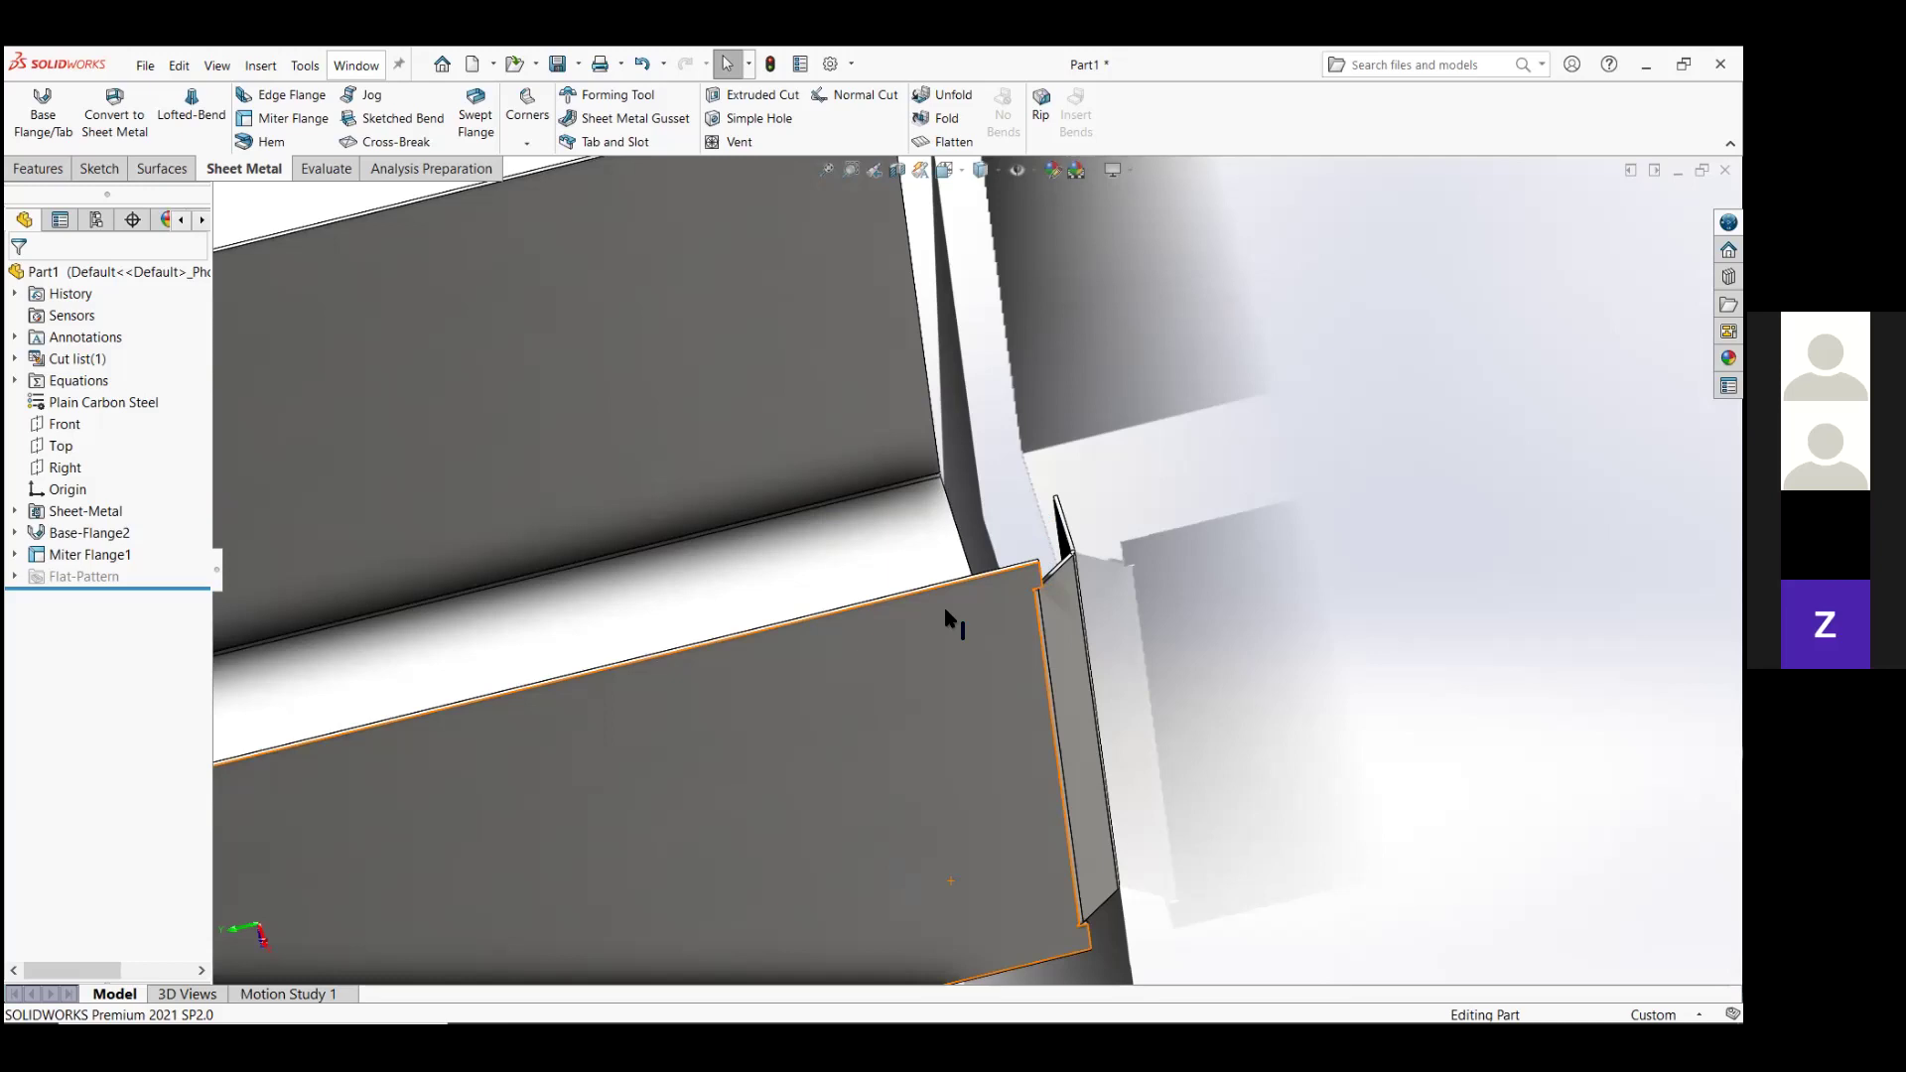
Examine the miter flange and its offset ends on the side flange from several angles.
scroll(949, 618, "up", 3)
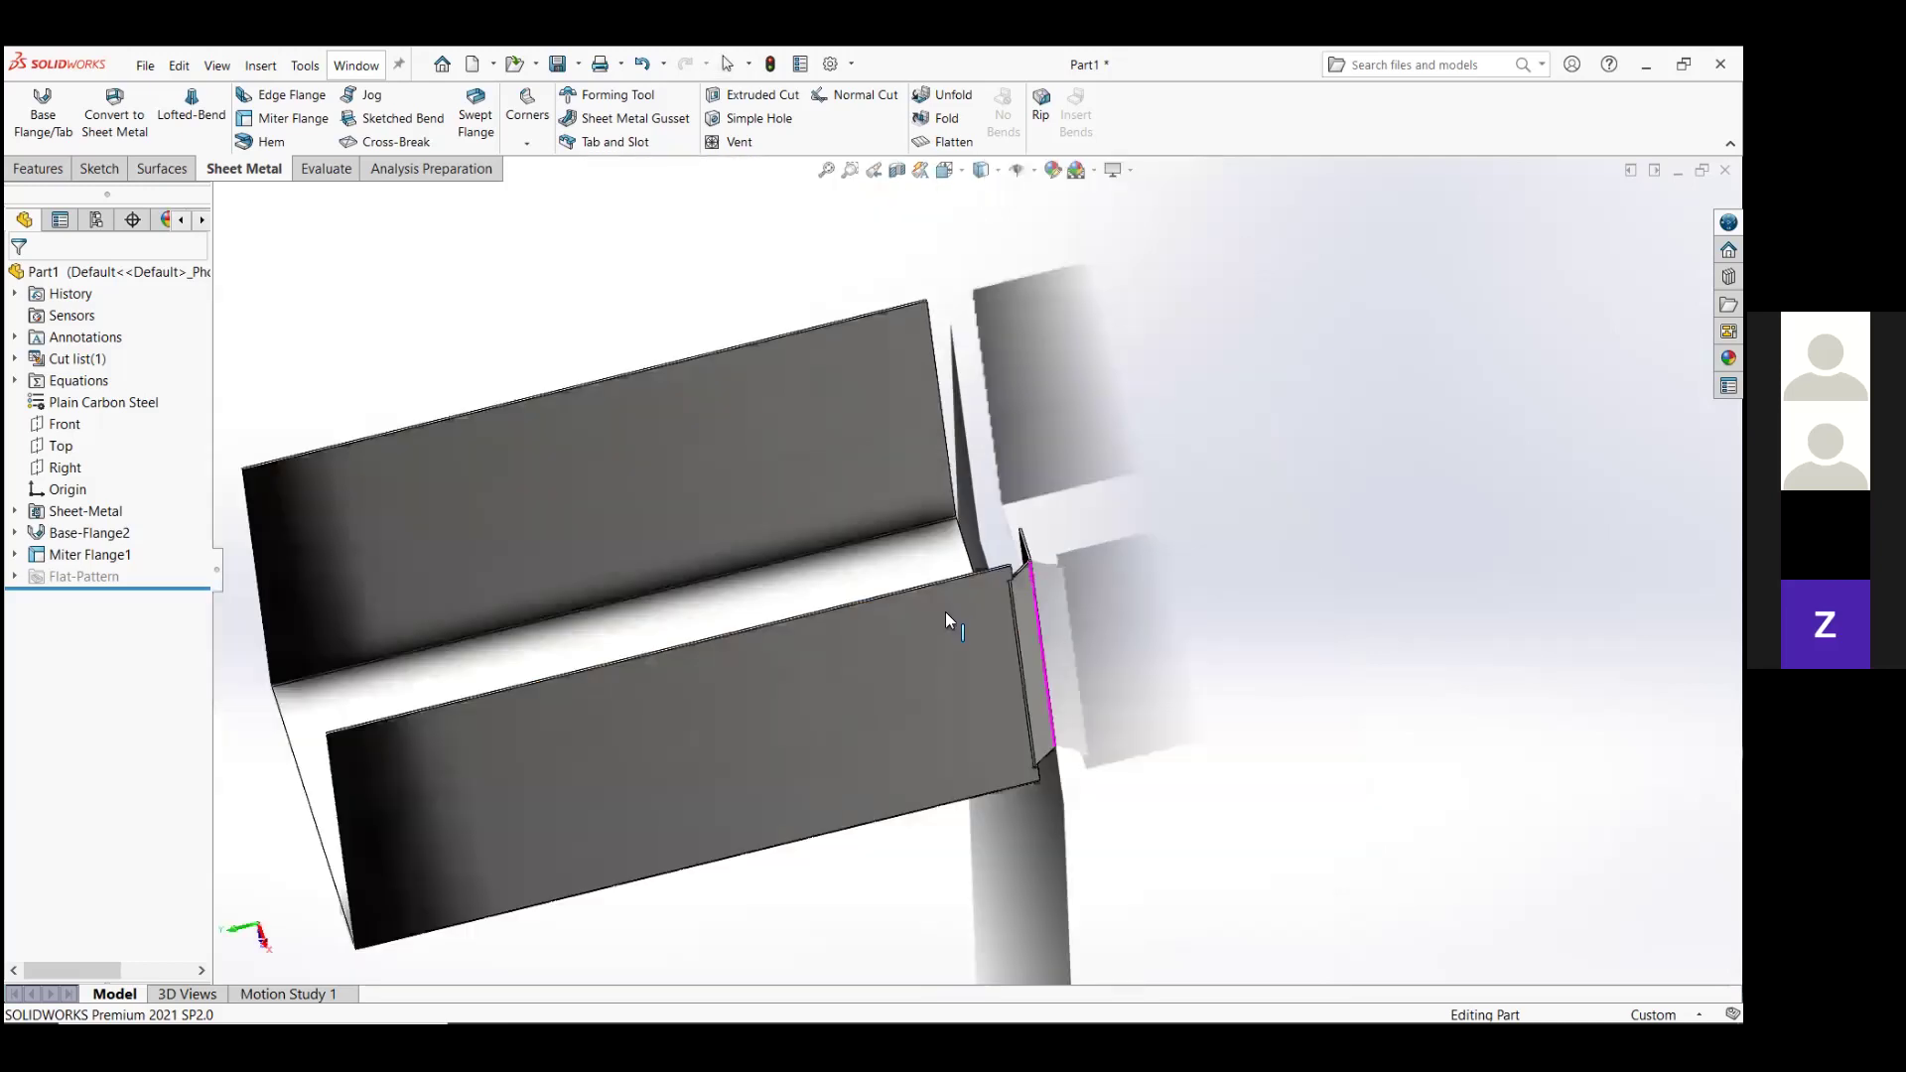
middle_click_drag(945, 612, 872, 638)
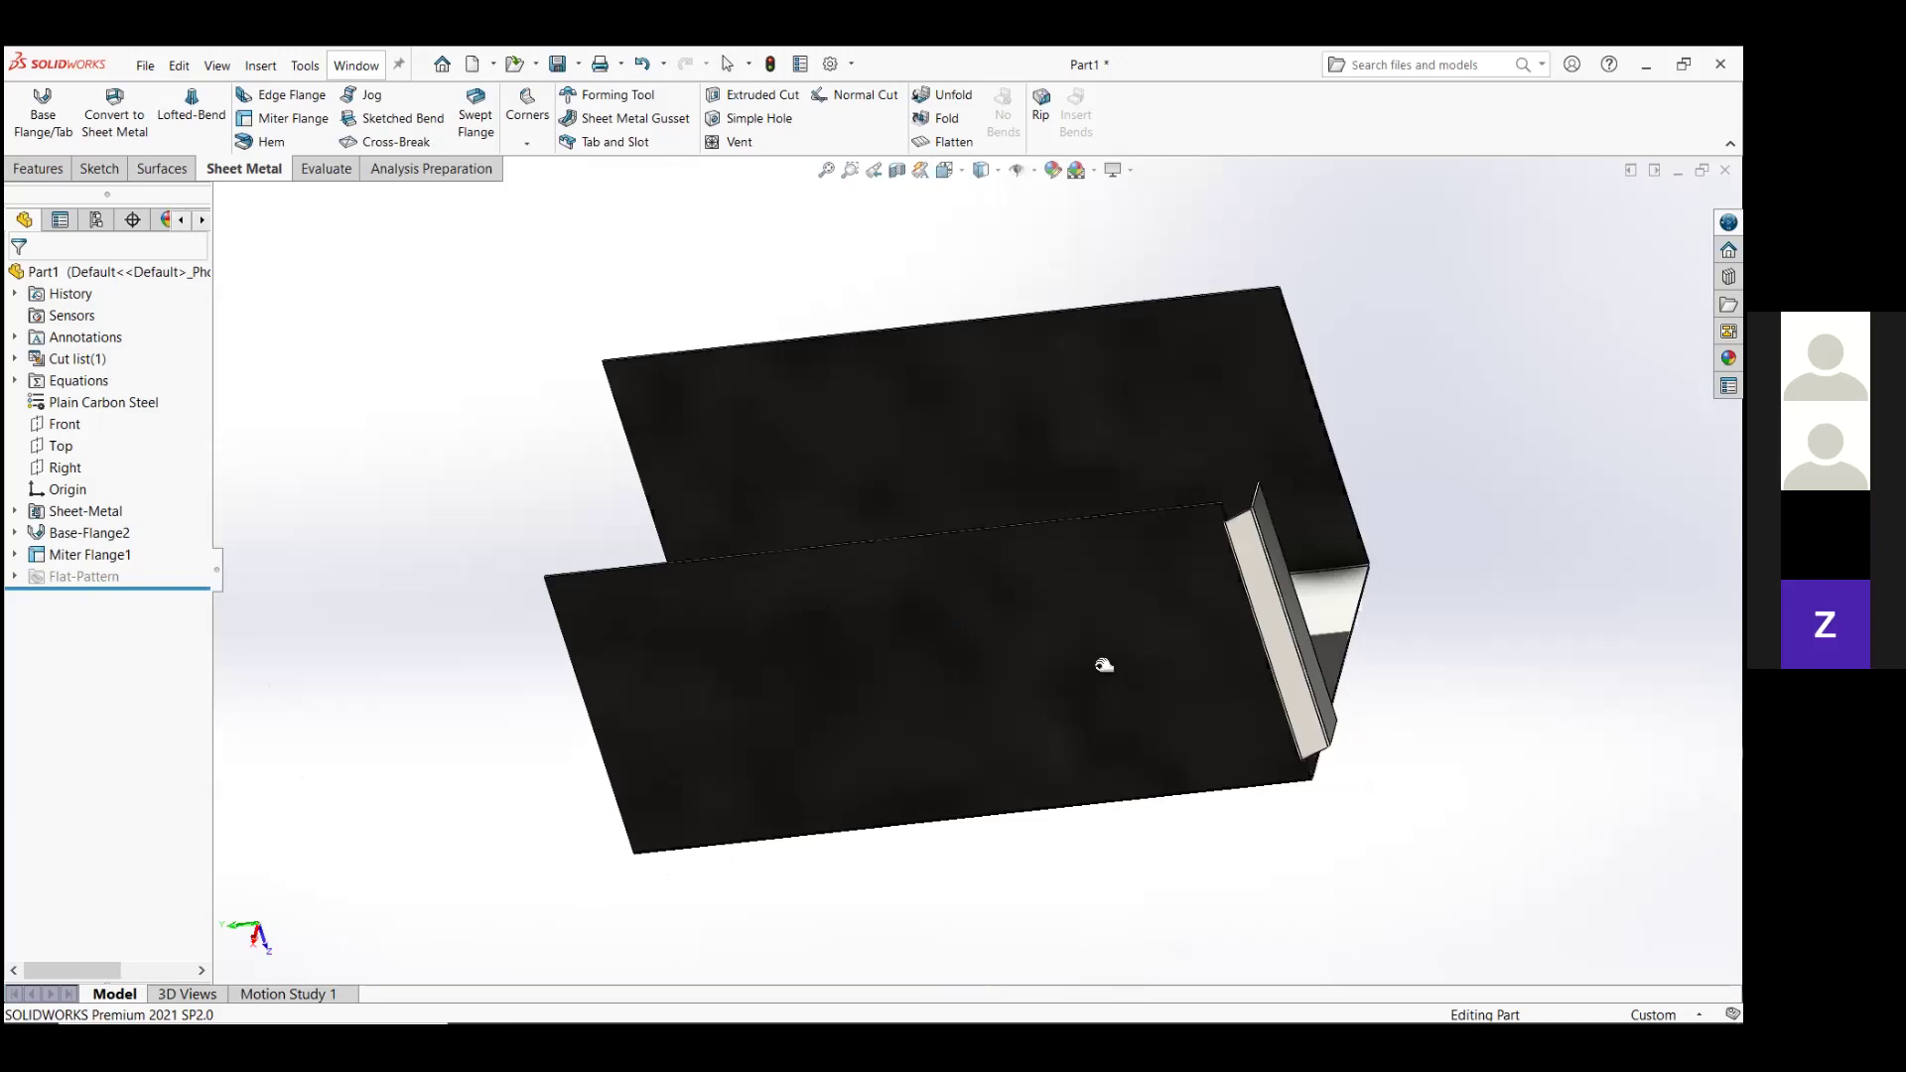
middle_click_drag(1104, 666, 1108, 595)
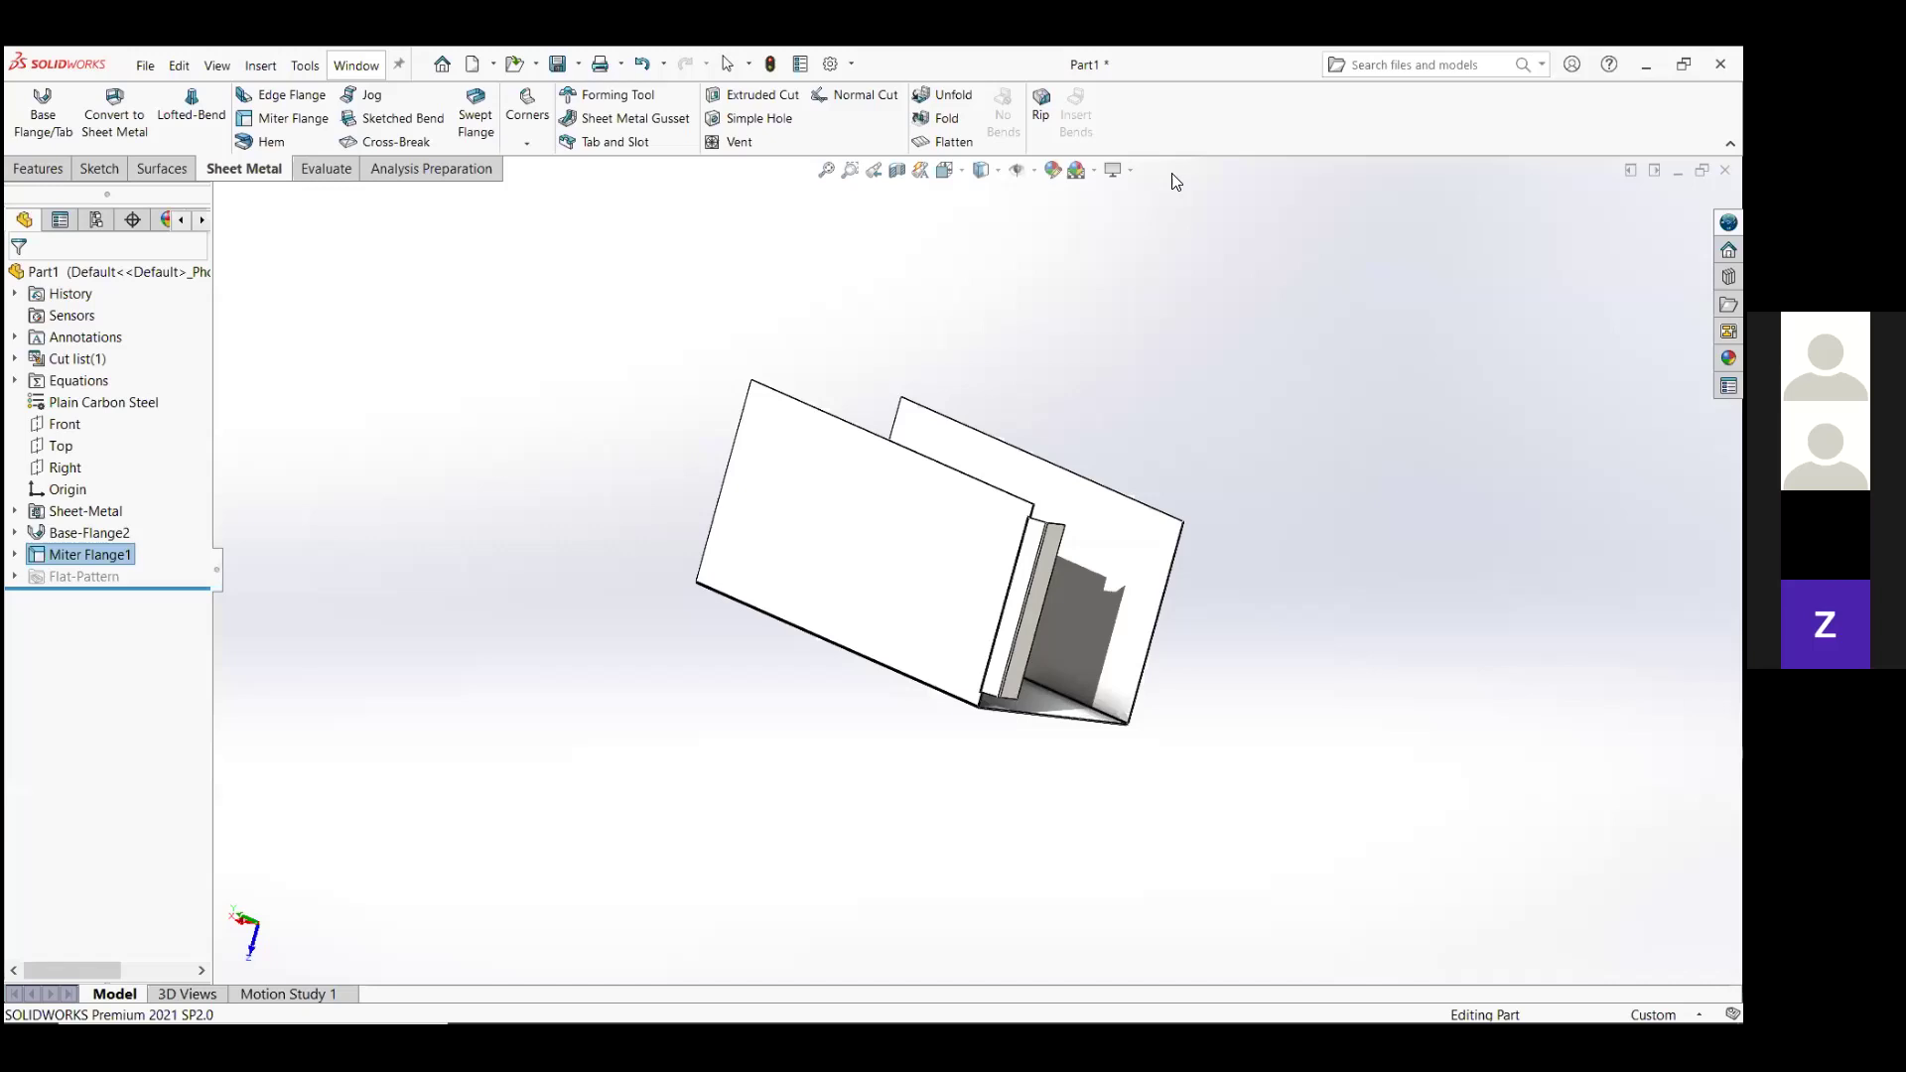
left_click_drag(1175, 181, 1030, 391)
key("Escape")
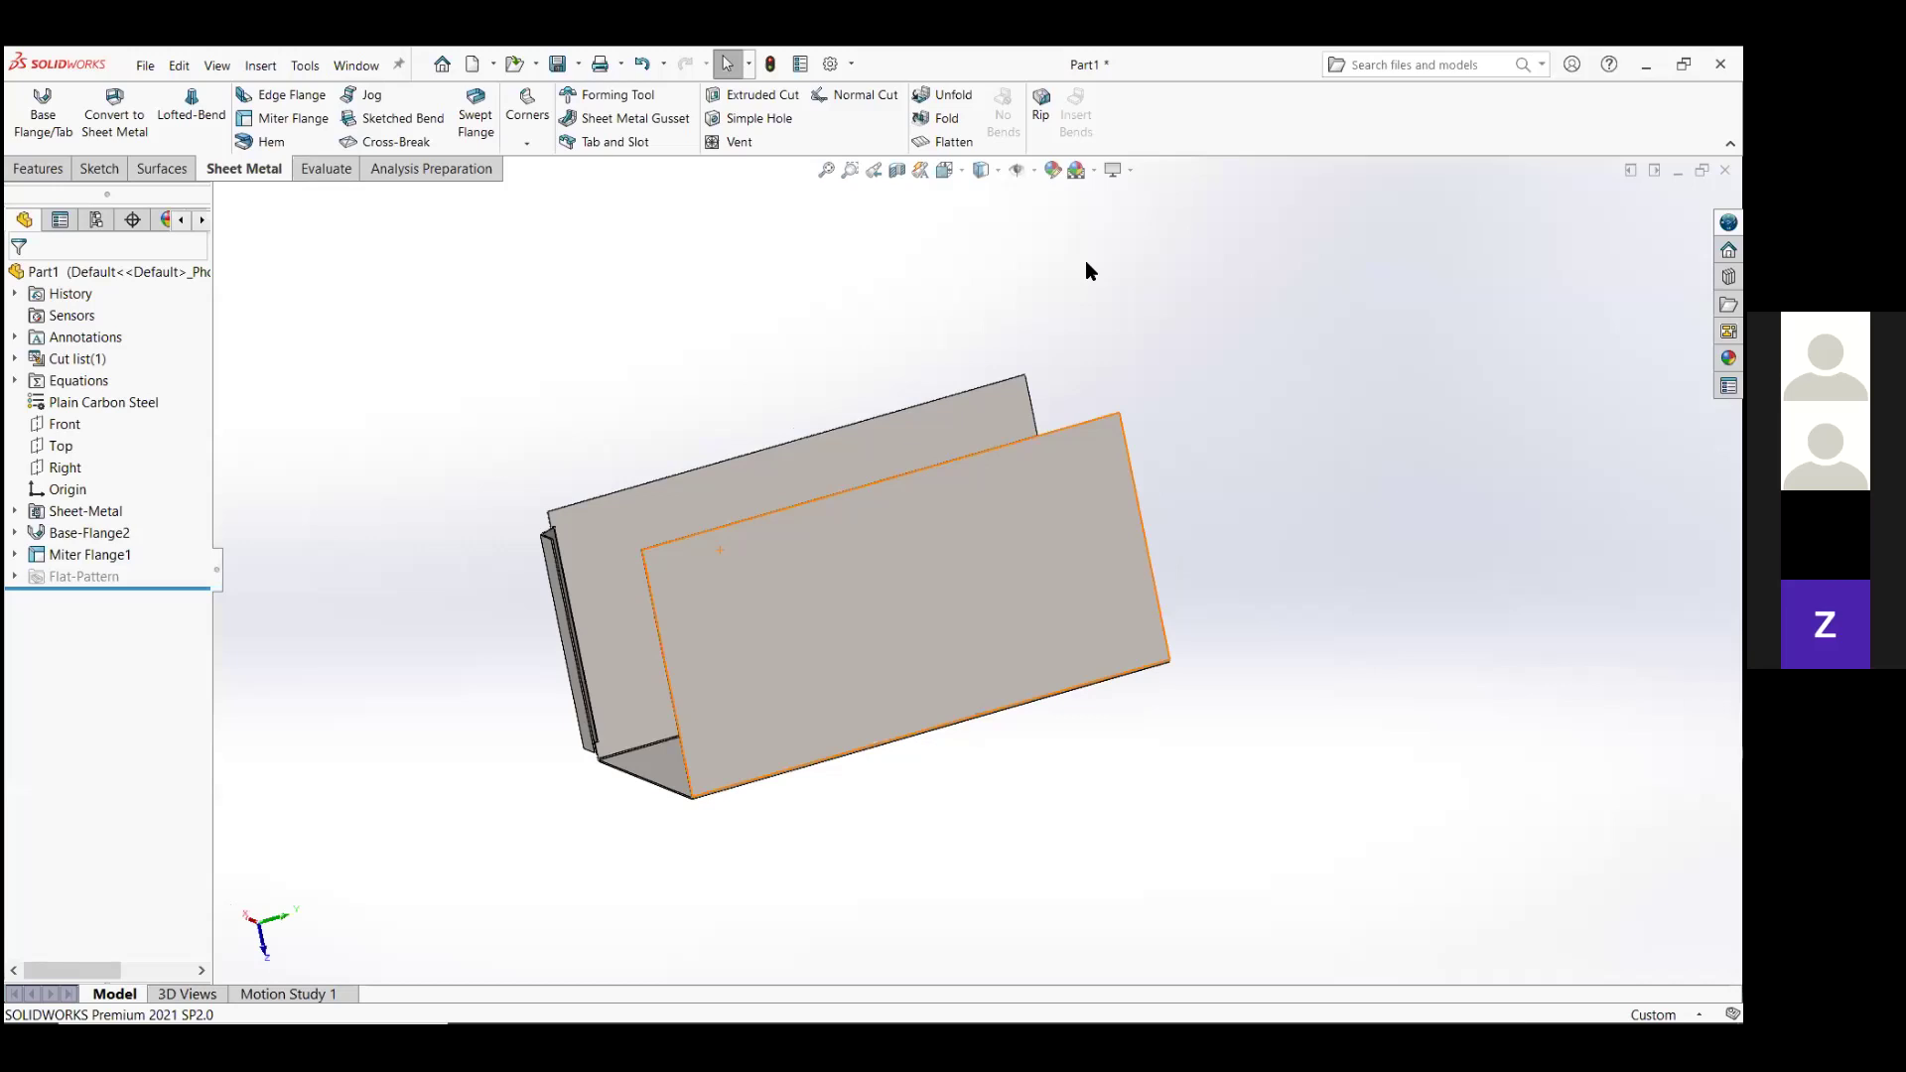
middle_click_drag(1086, 270, 1058, 372)
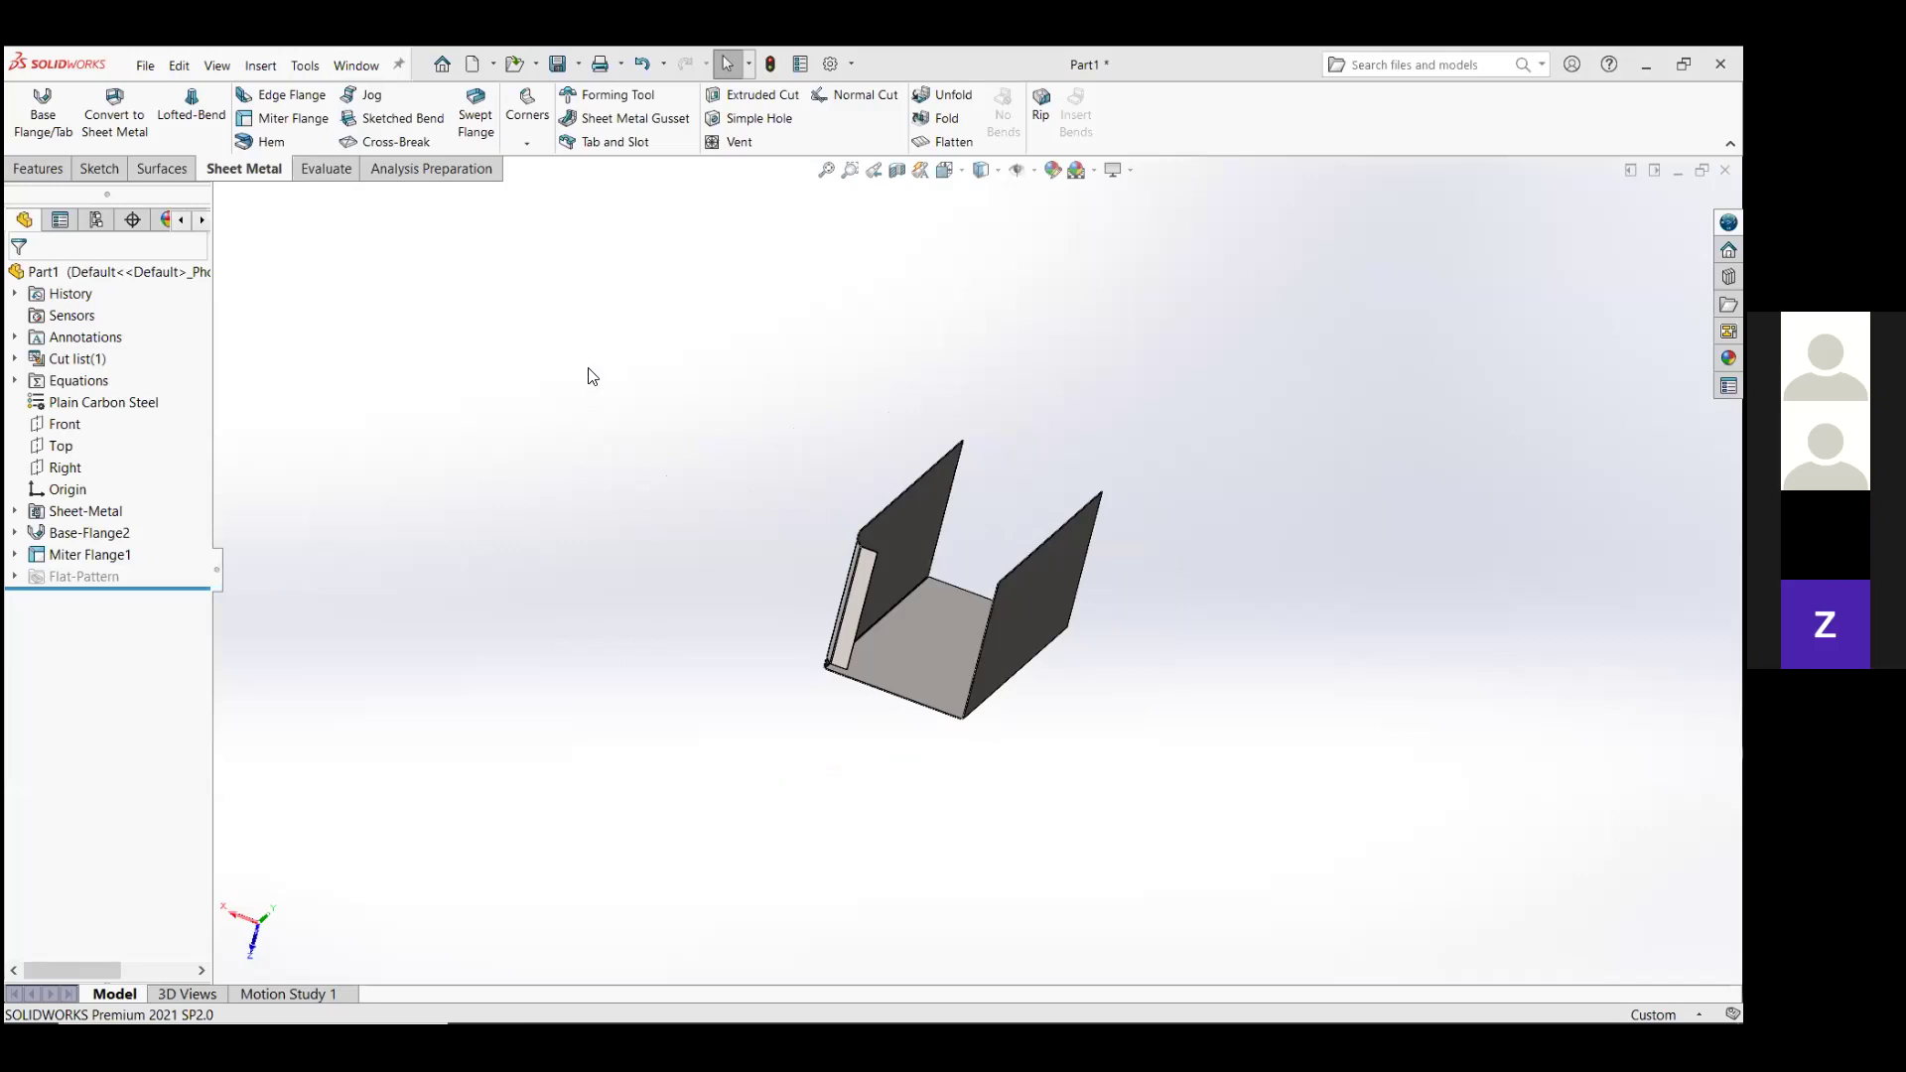
middle_click_drag(589, 375, 484, 234)
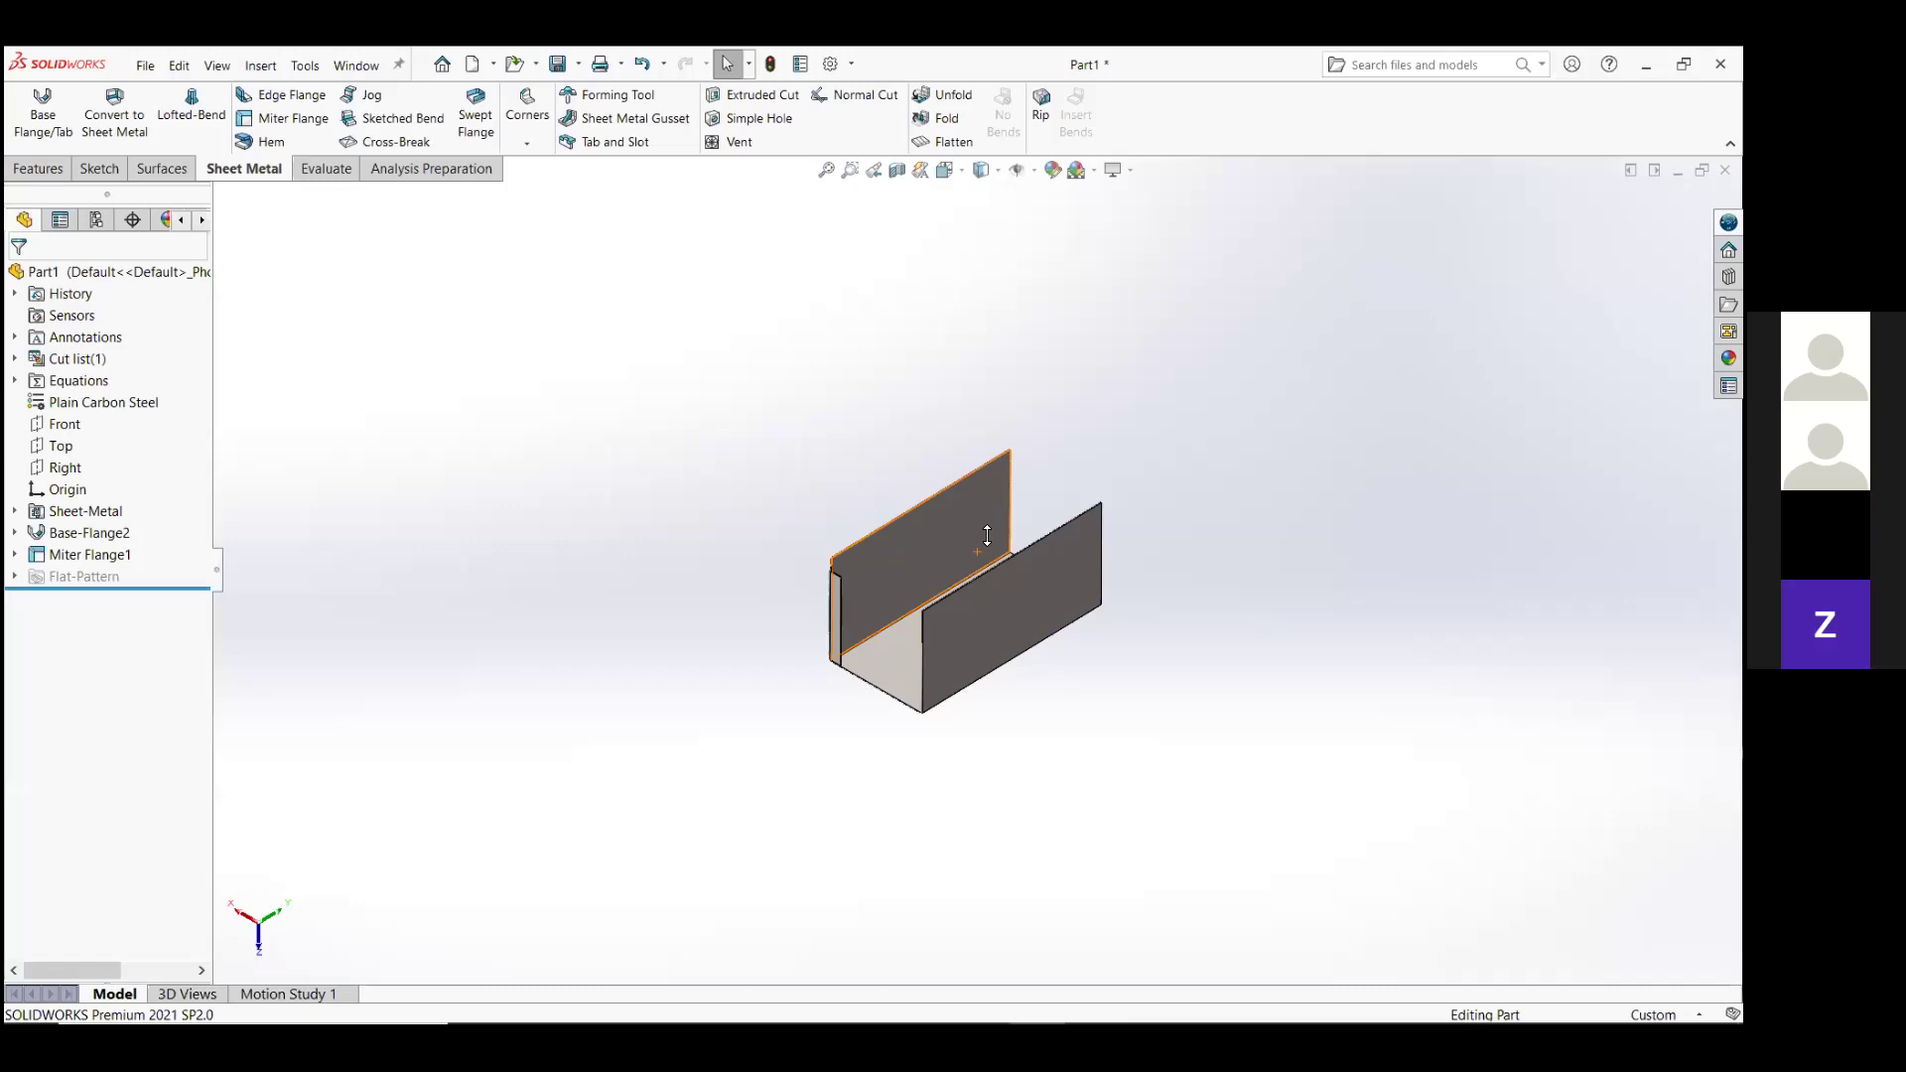
Undo the miter flange and remove its leftover profile sketch.
key("ctrl+z")
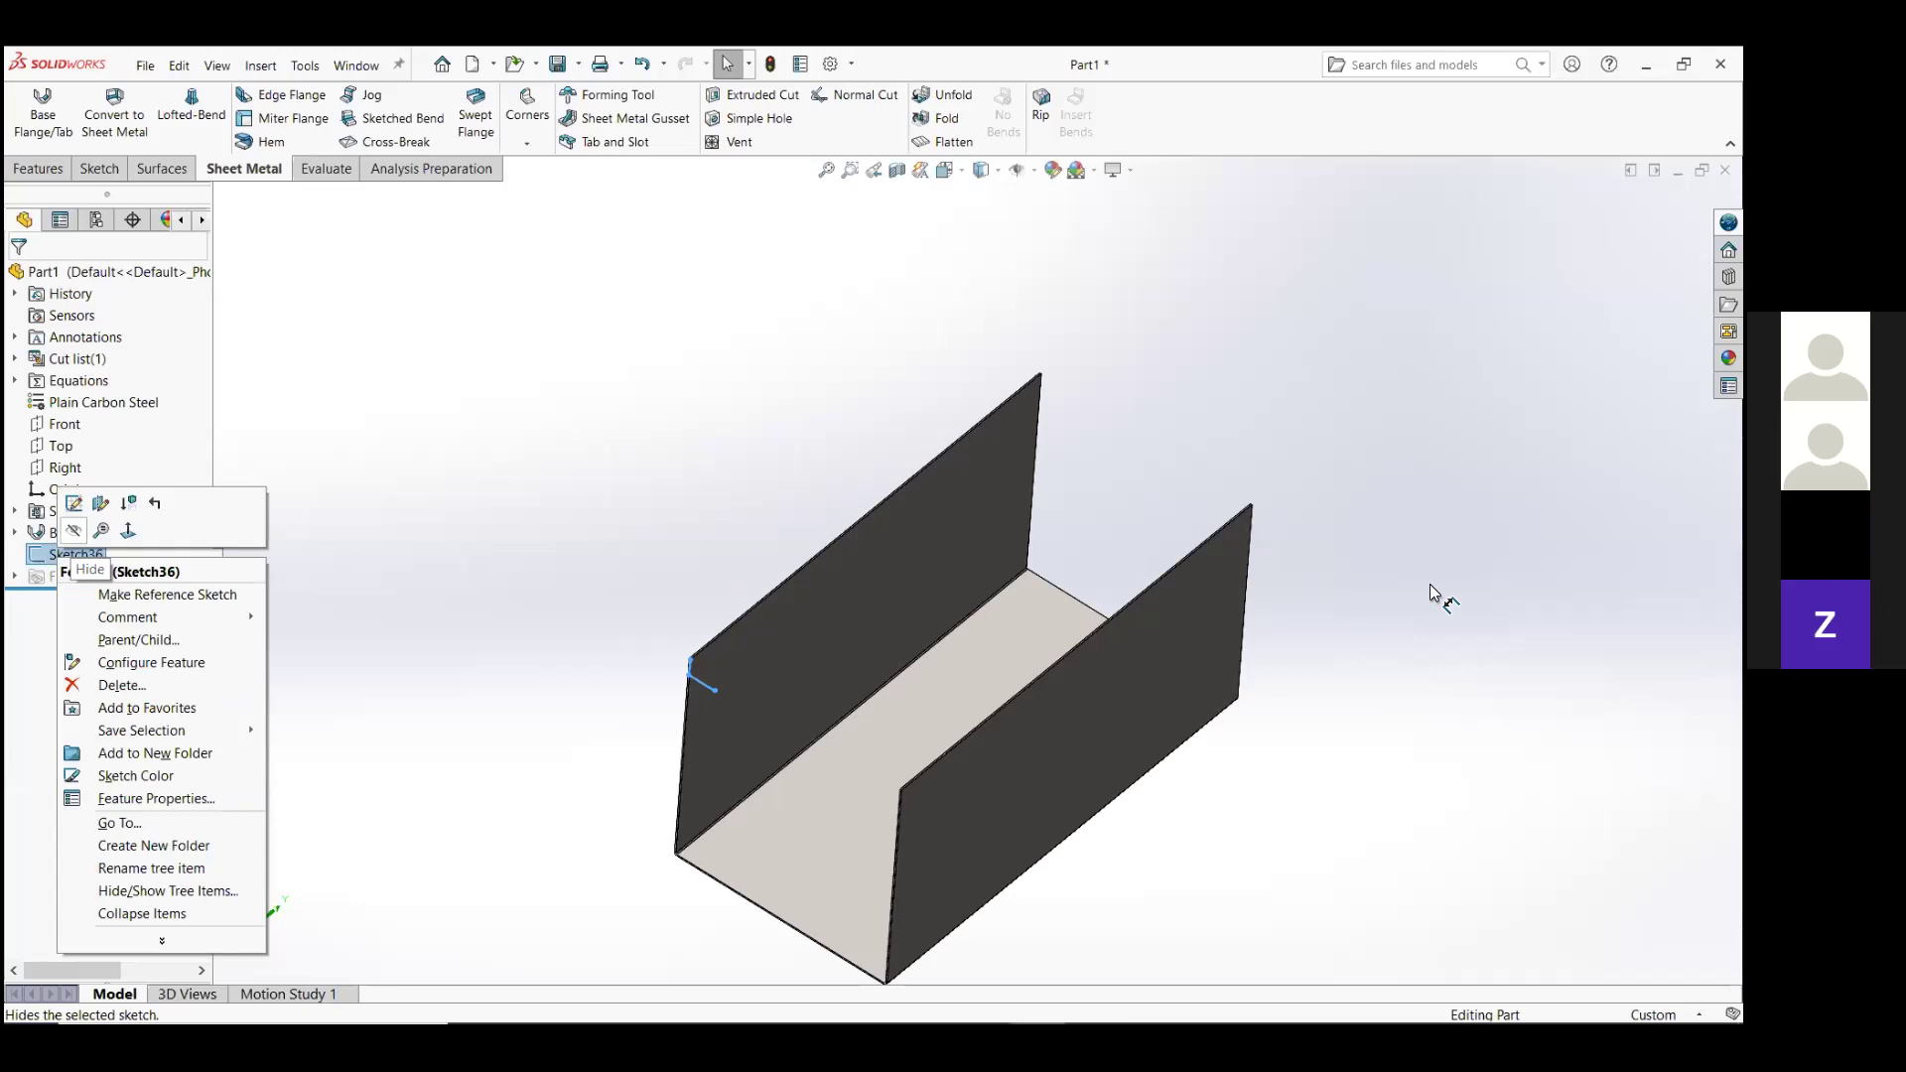
Sketch a vent profile on the side flange: a 100 mm circle, four inward offset circles spaced 10 mm apart, and two crossing diameter lines.
right_click_drag(1278, 523, 1382, 523)
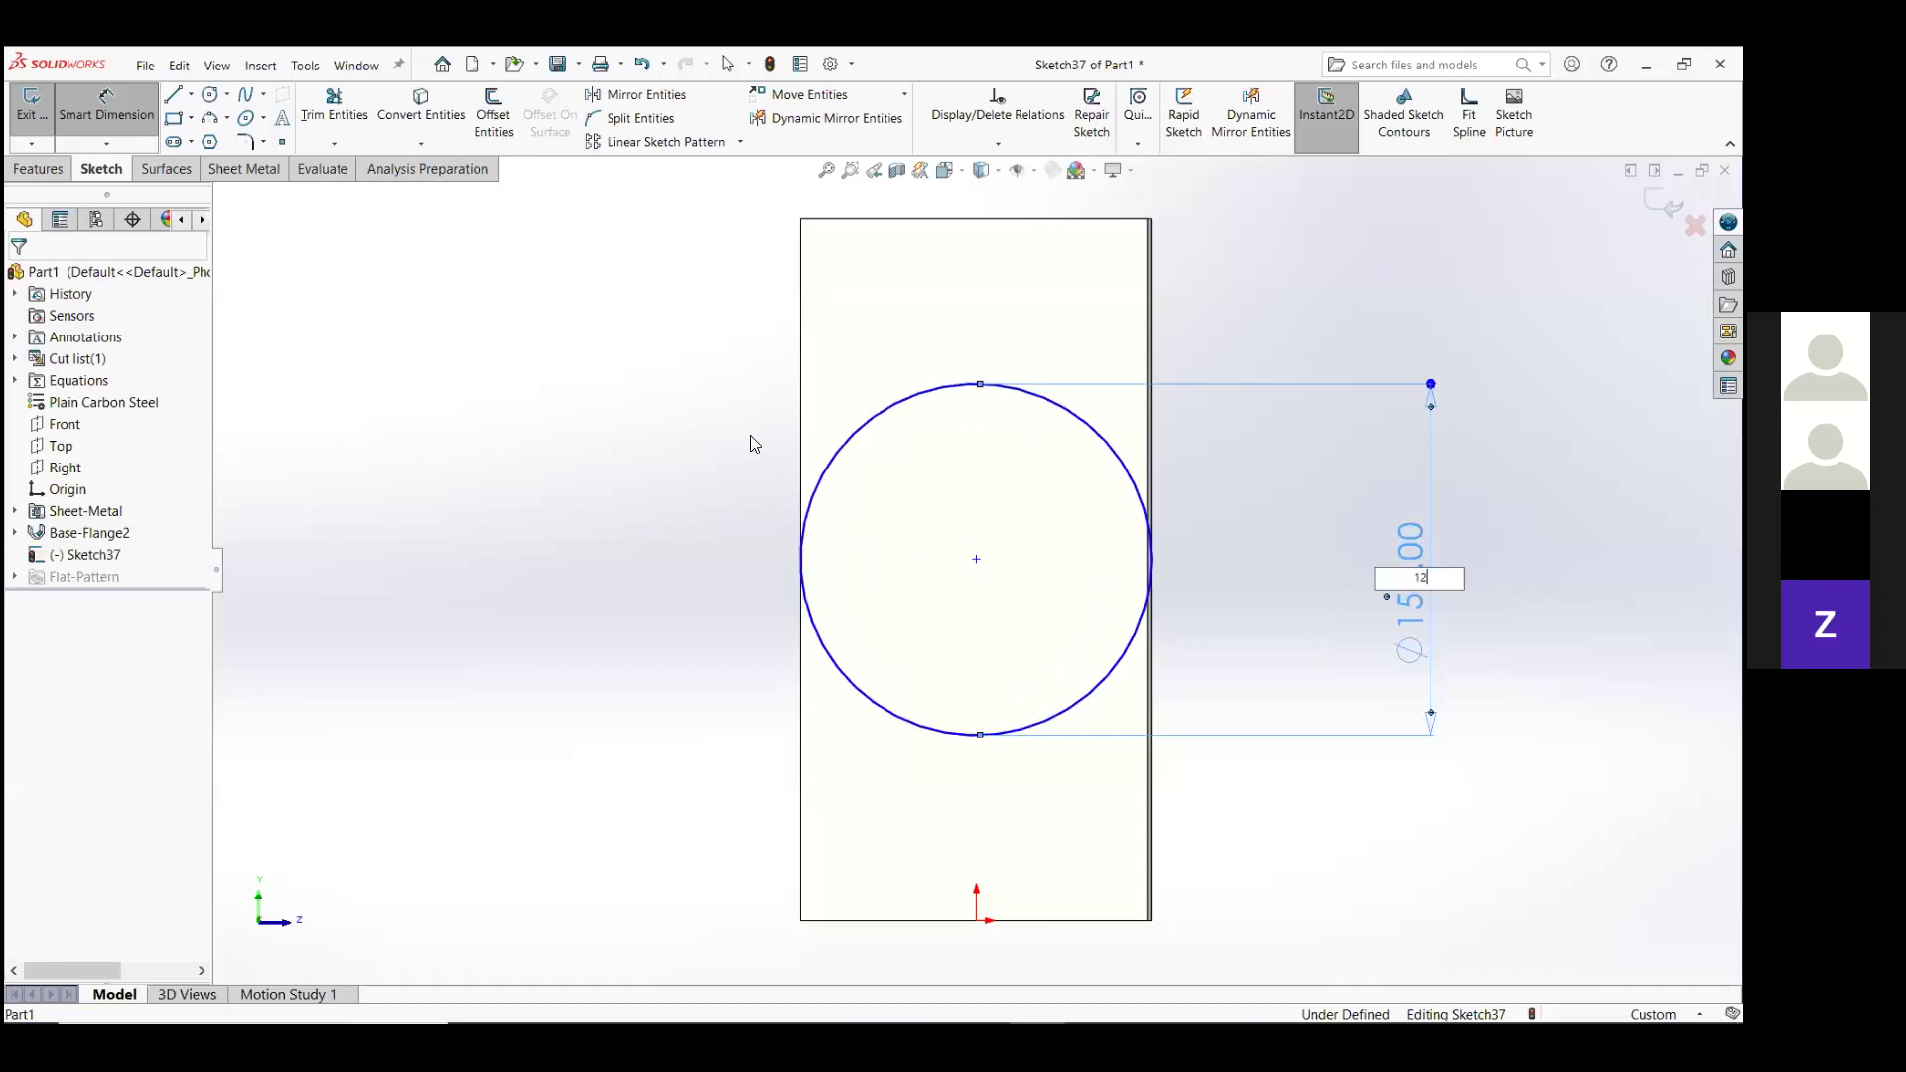
type("12")
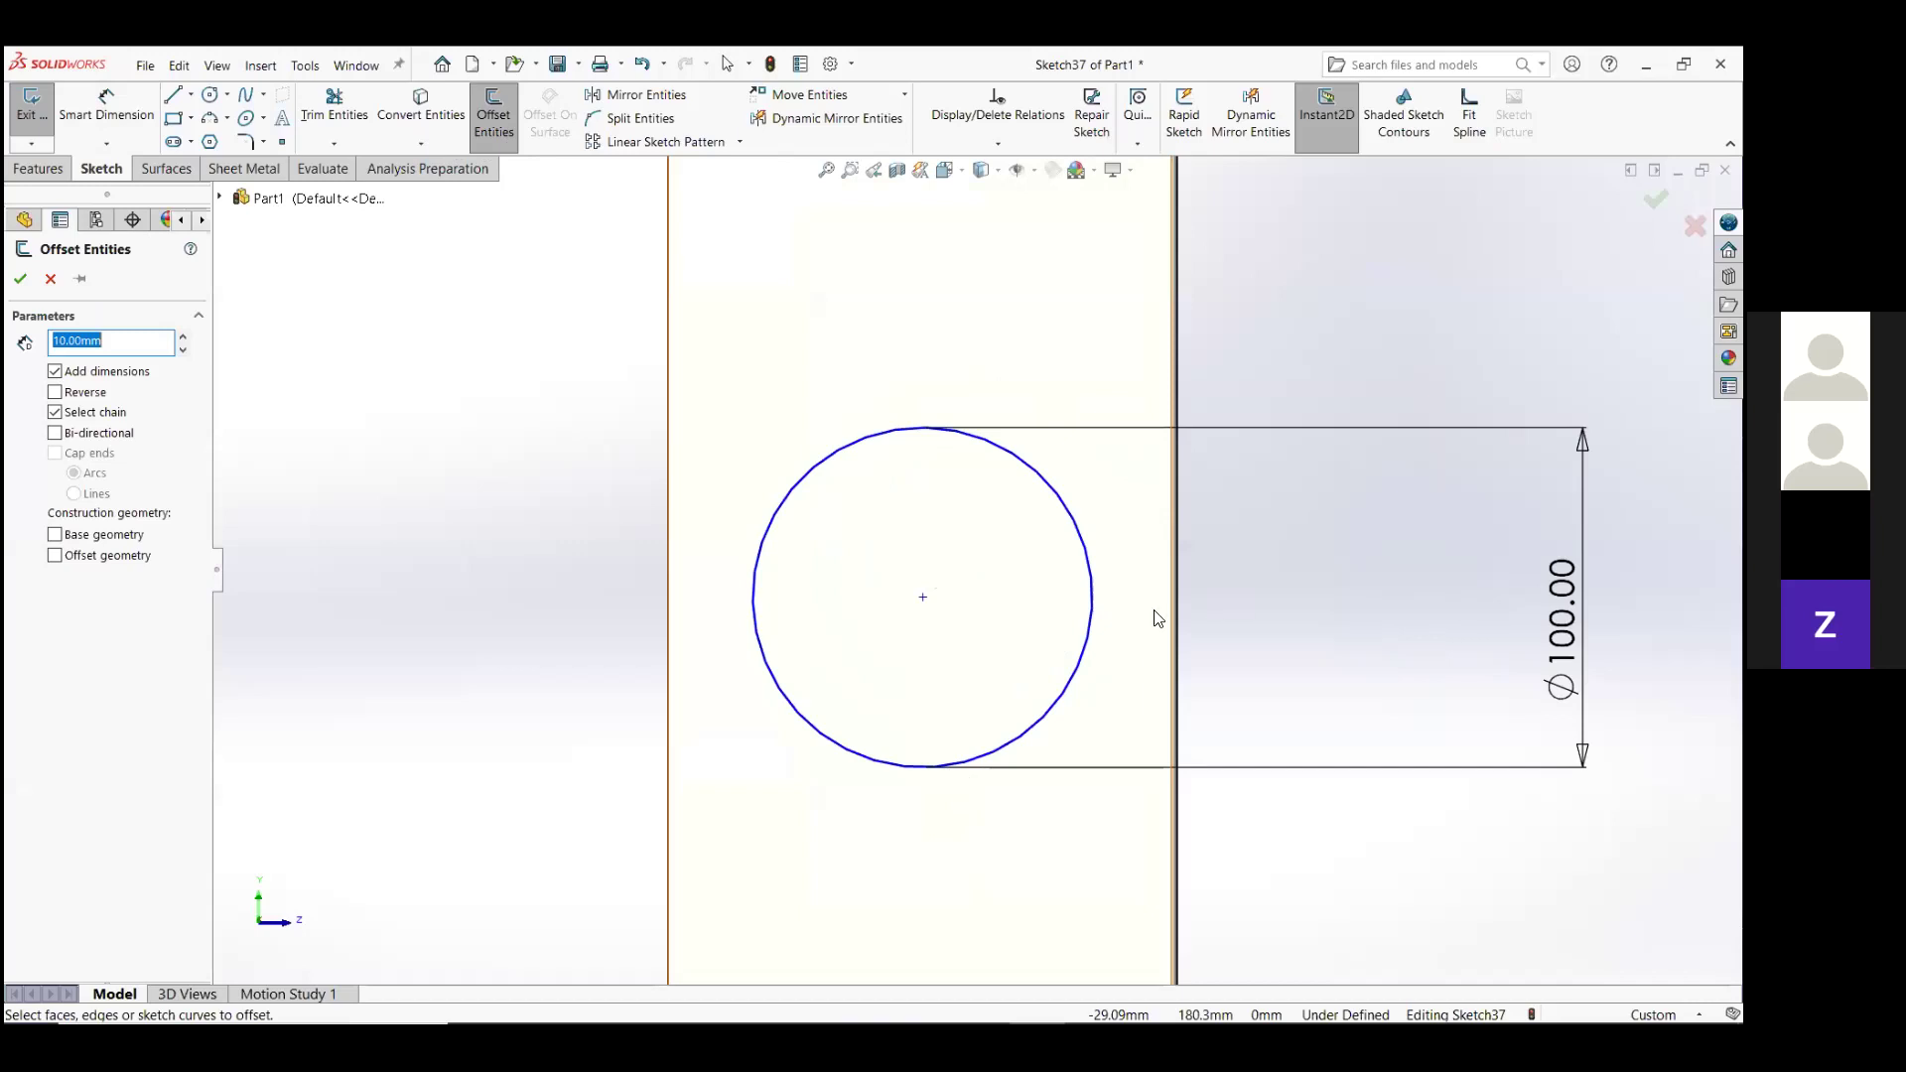
key("Return")
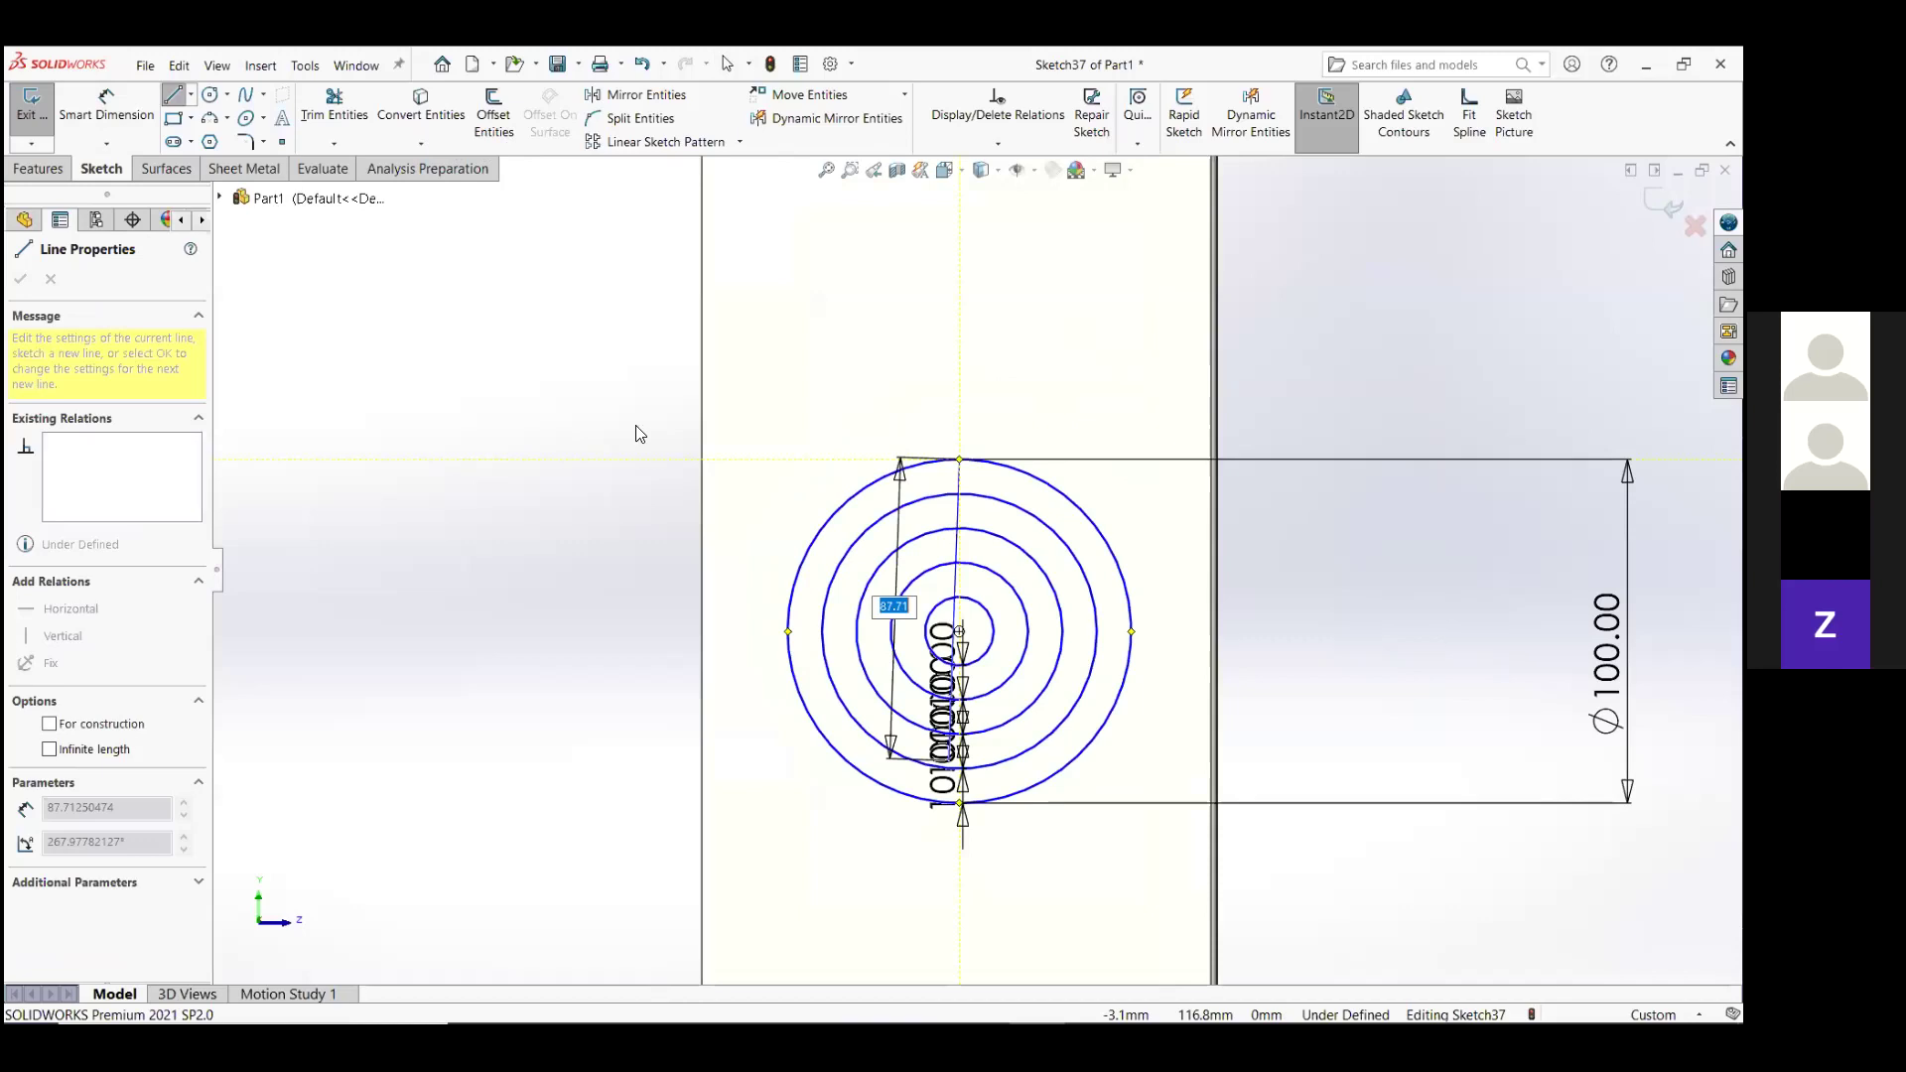
key("Escape")
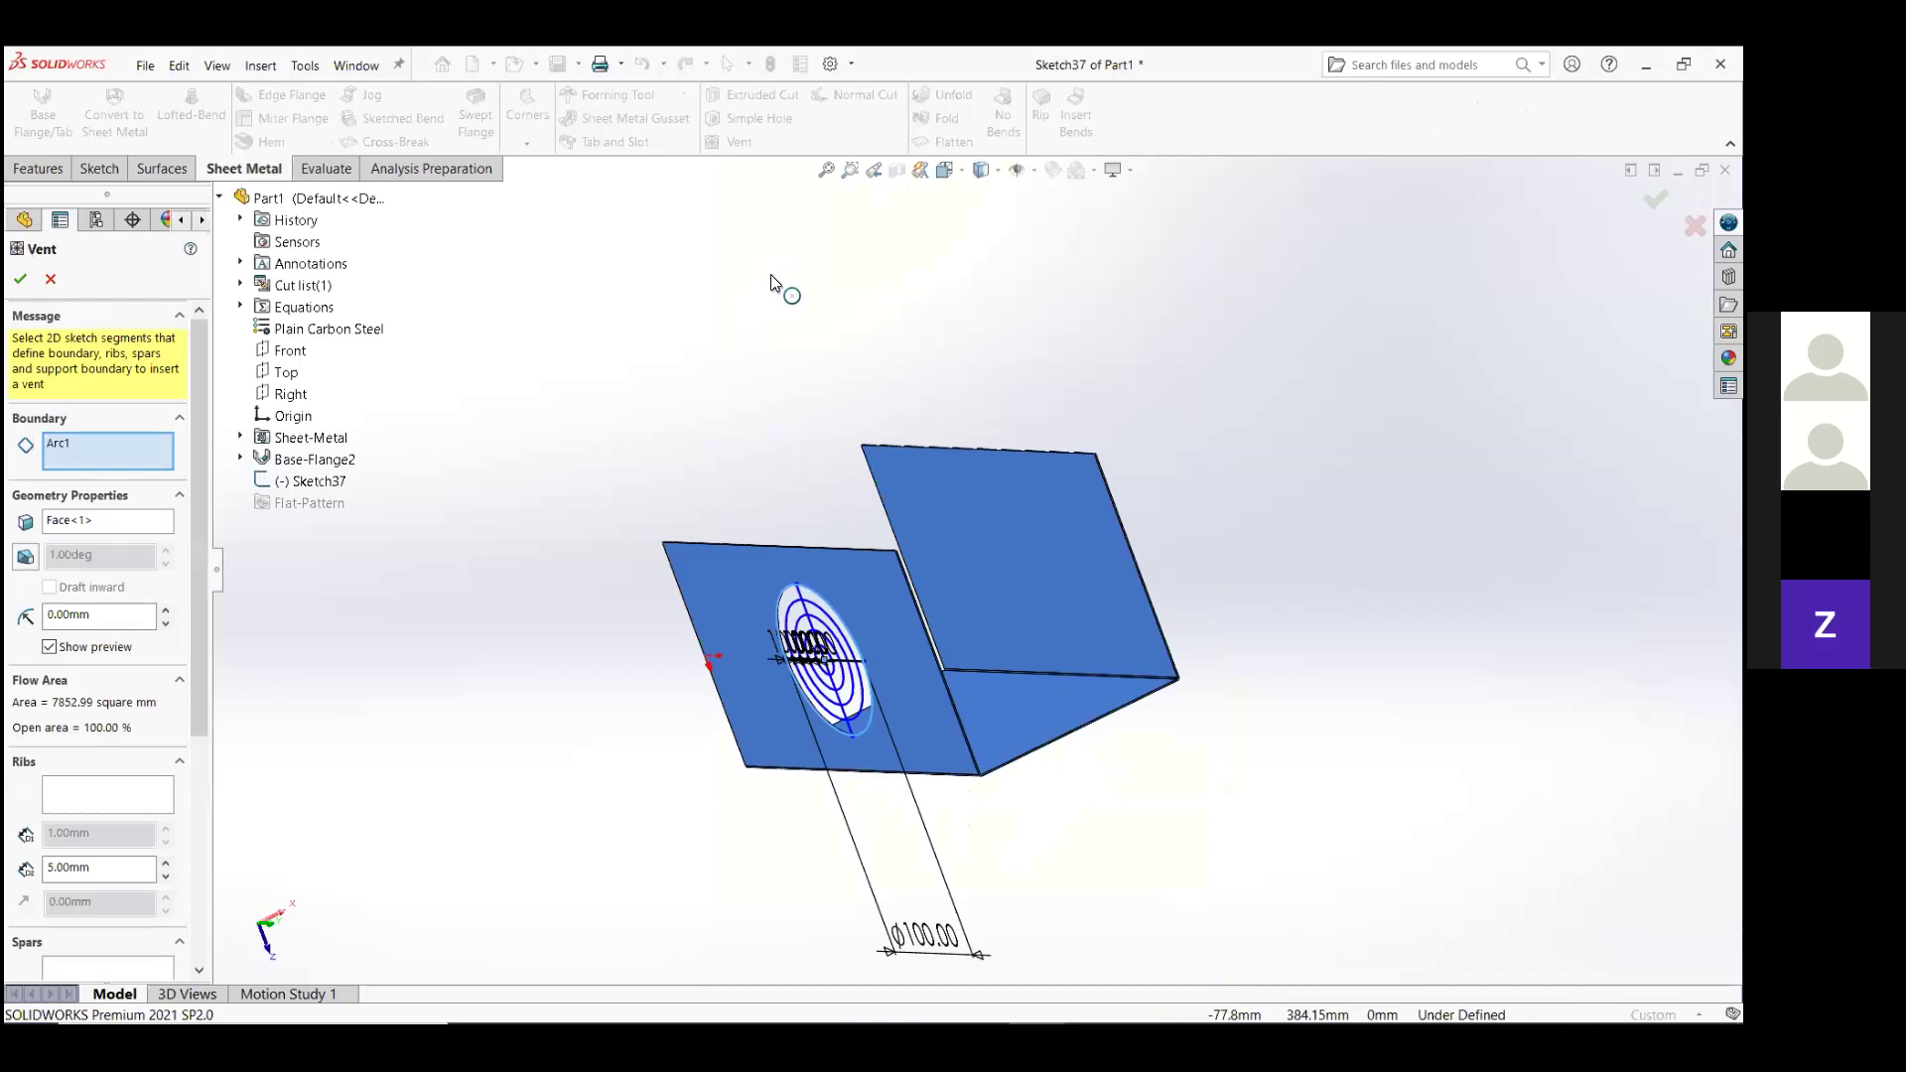
Create a vent bounded by the outer circle, with the crossing lines as 3 mm ribs and the inner circles as 2 mm spars.
left_click(866, 540)
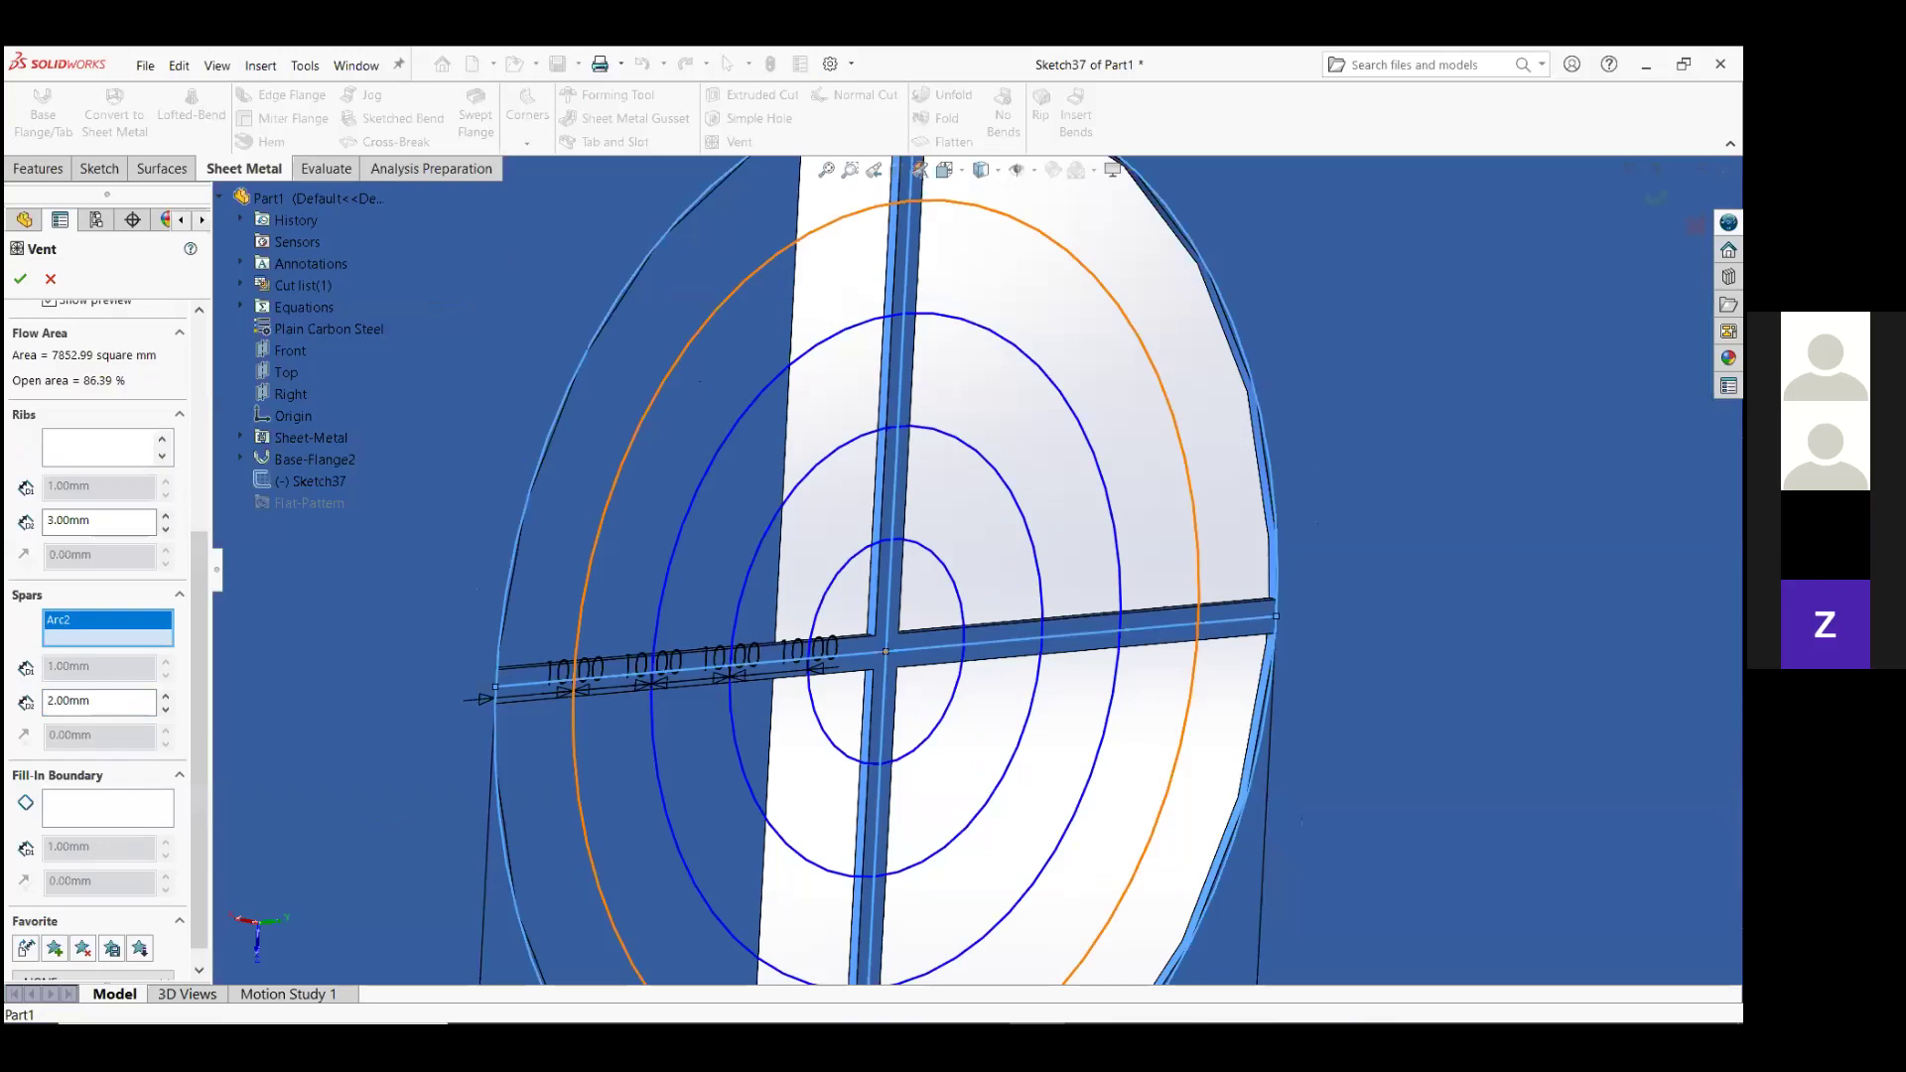
left_click(1059, 609)
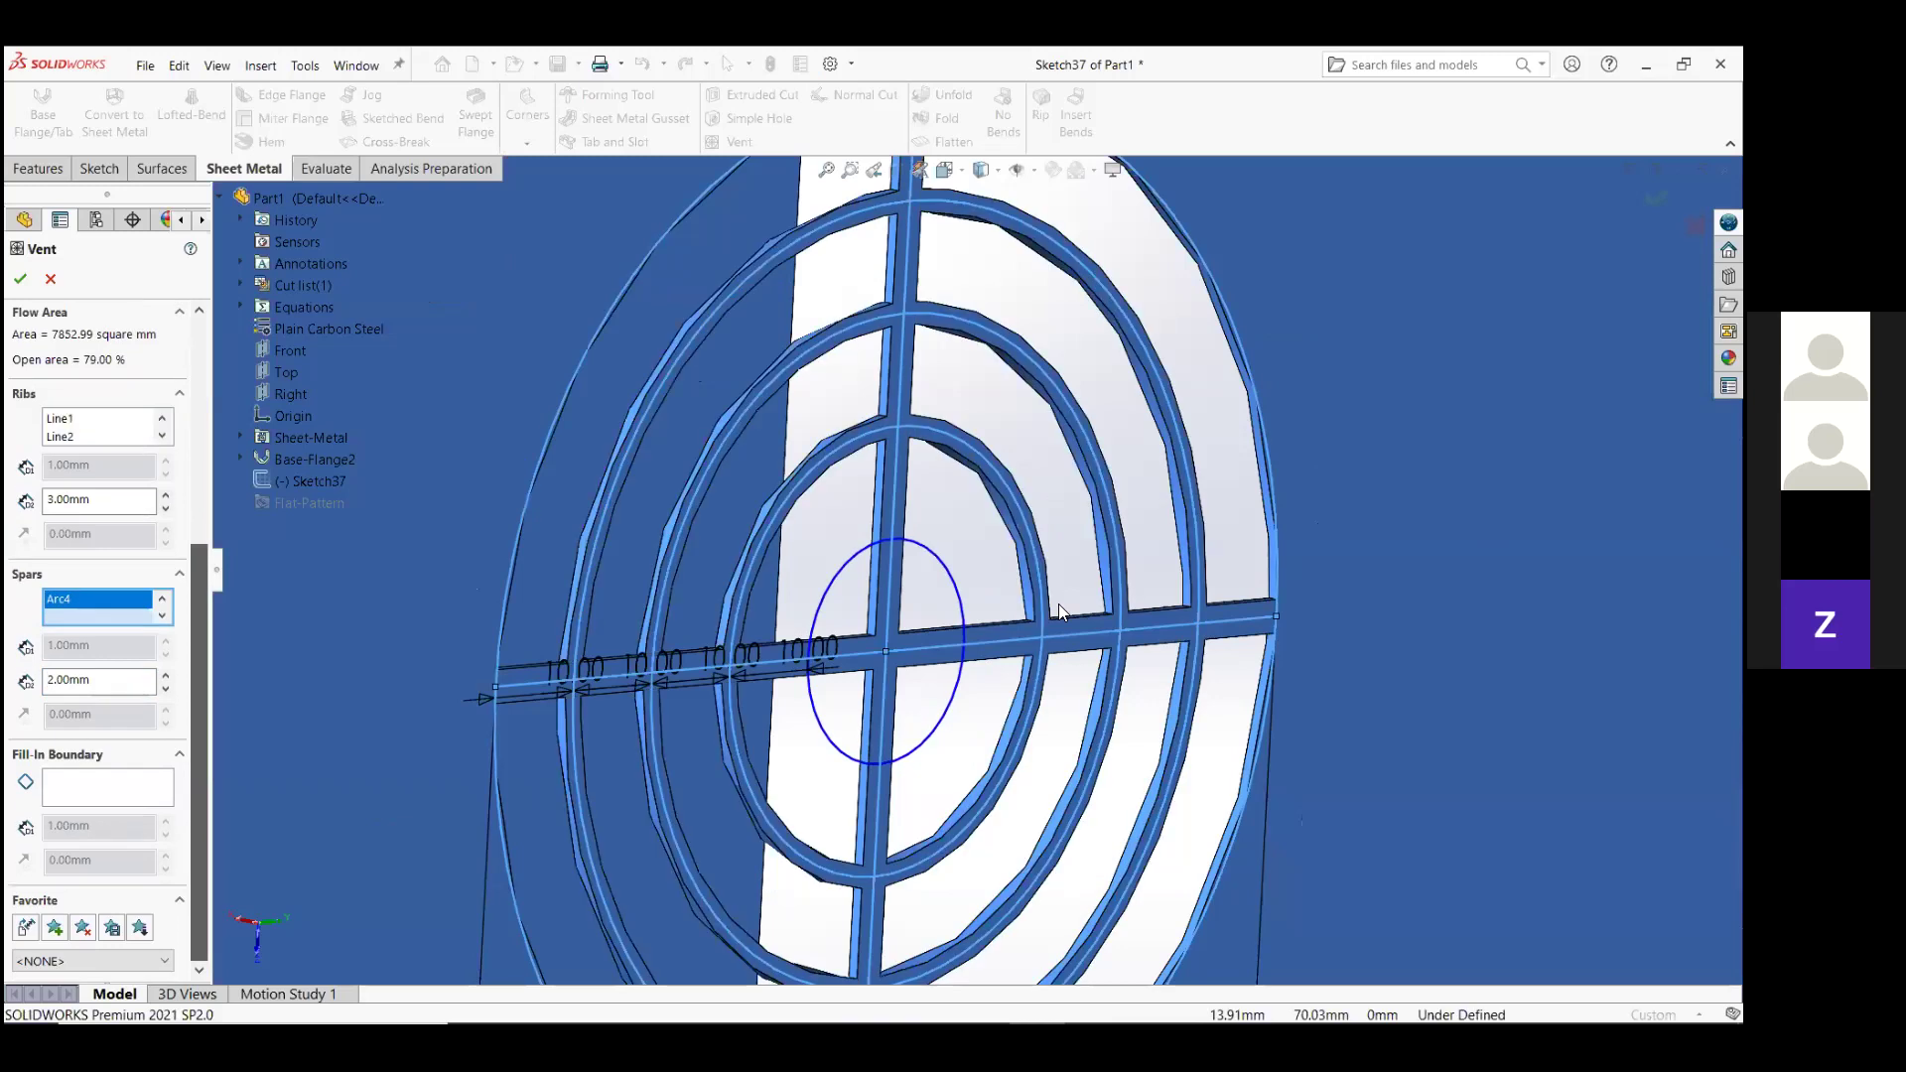
key("Return")
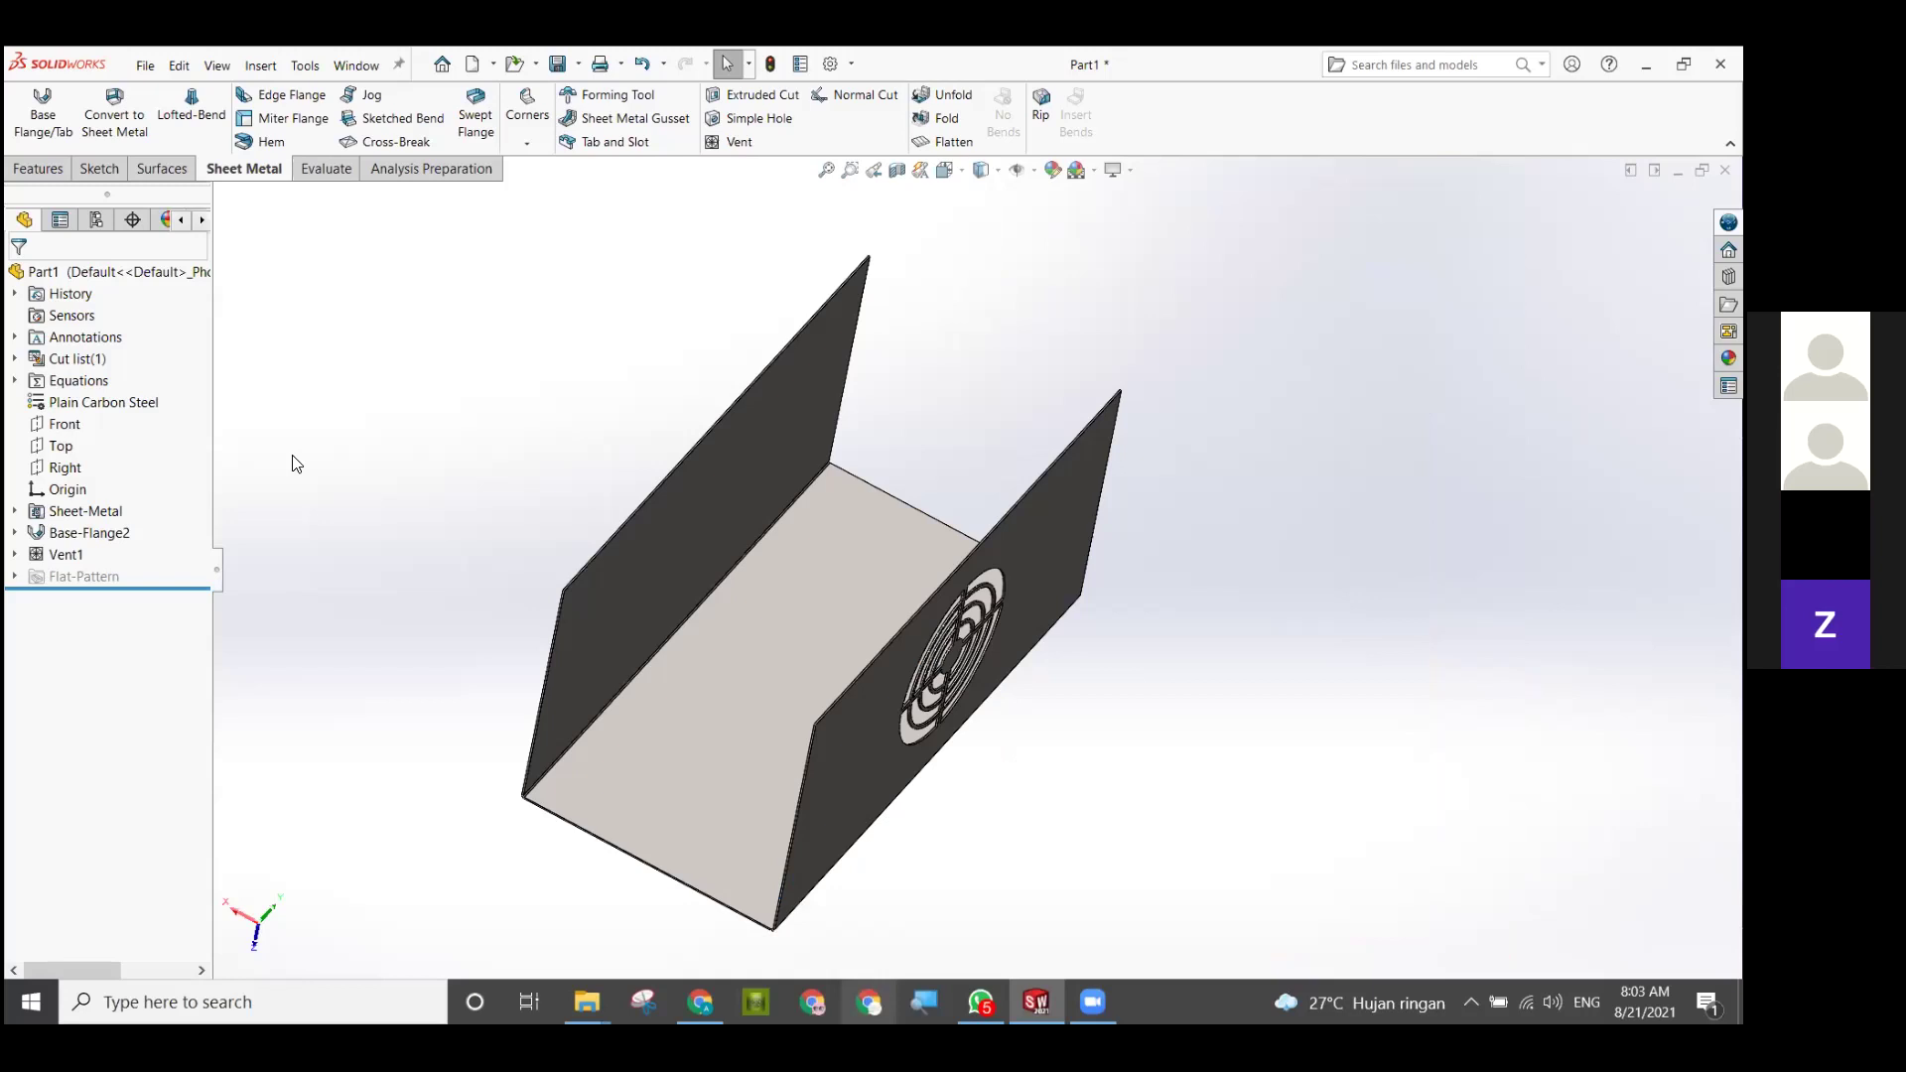
Switch to WhatsApp, send the file 3.JPG to the Pelatihan Solidworks 2021 group chat, and return to SOLIDWORKS.
left_click(980, 1002)
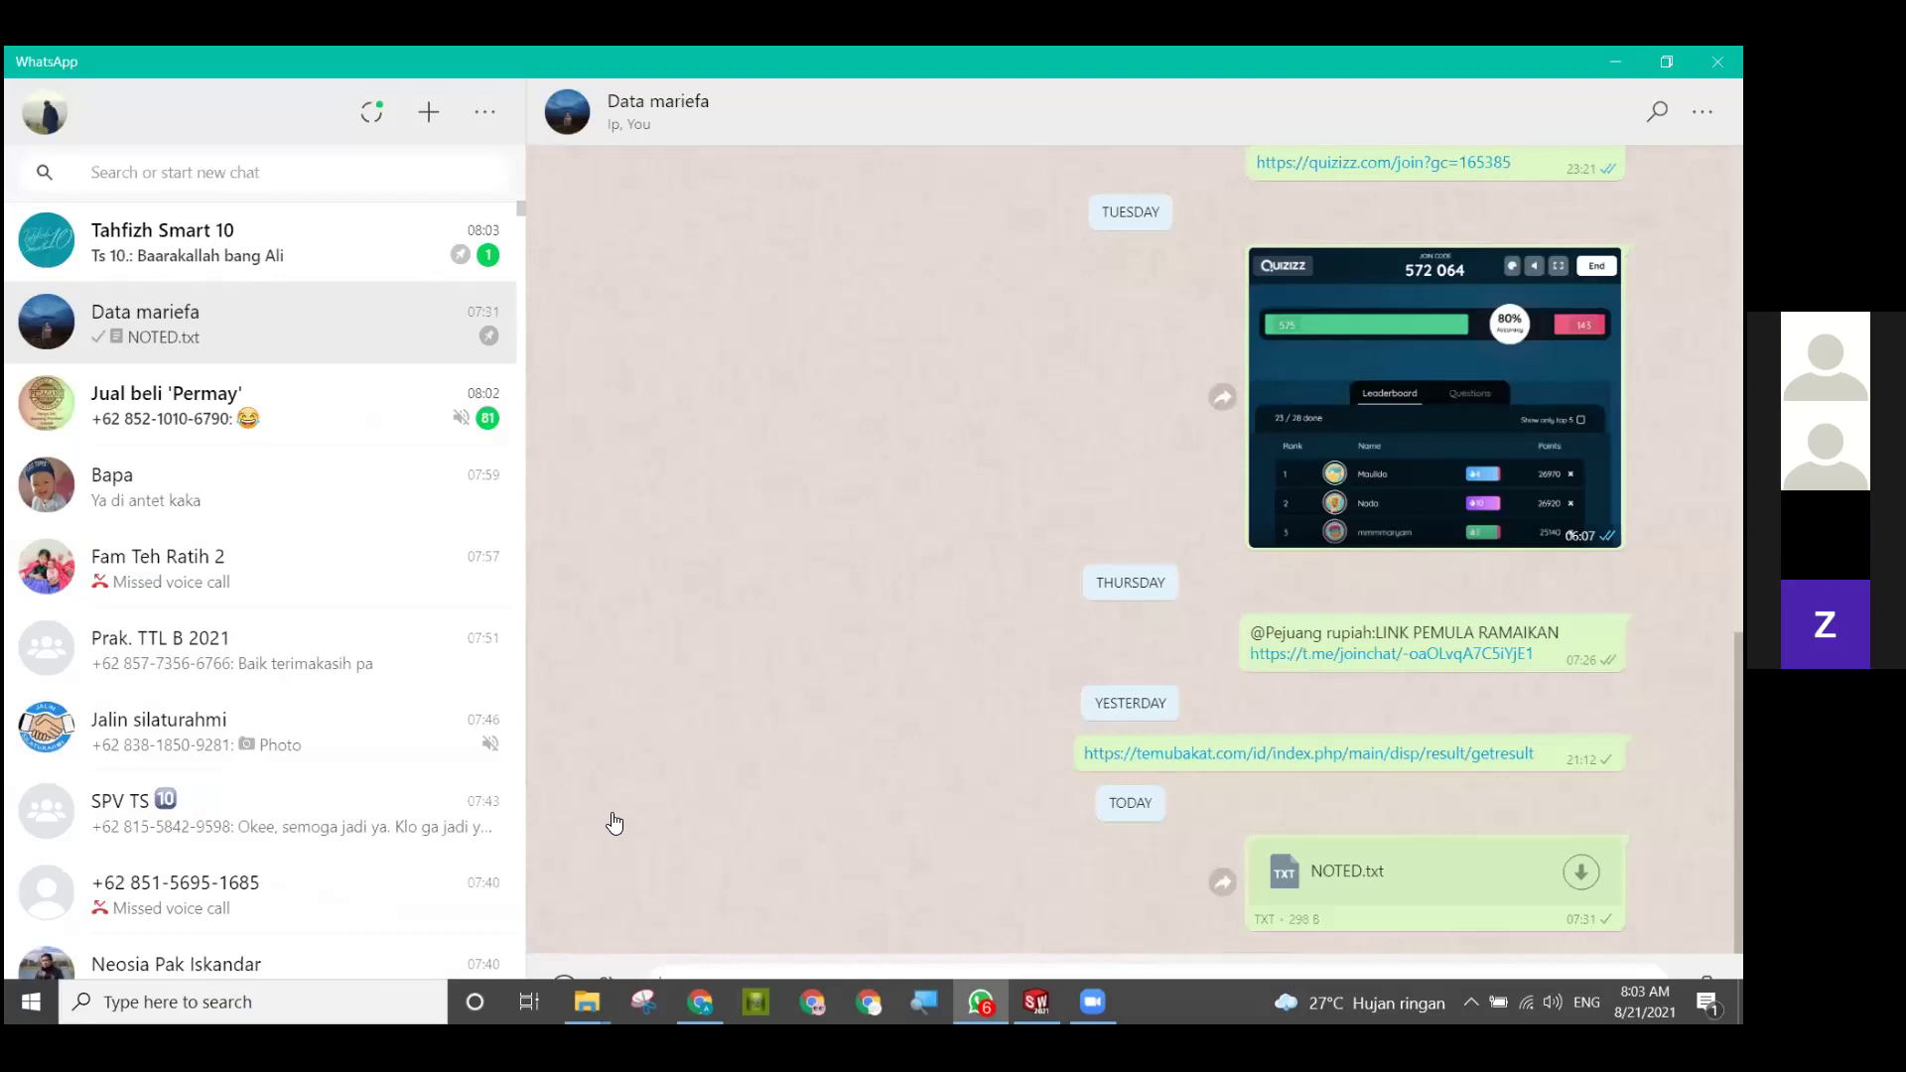
scroll(476, 496, "down", 6)
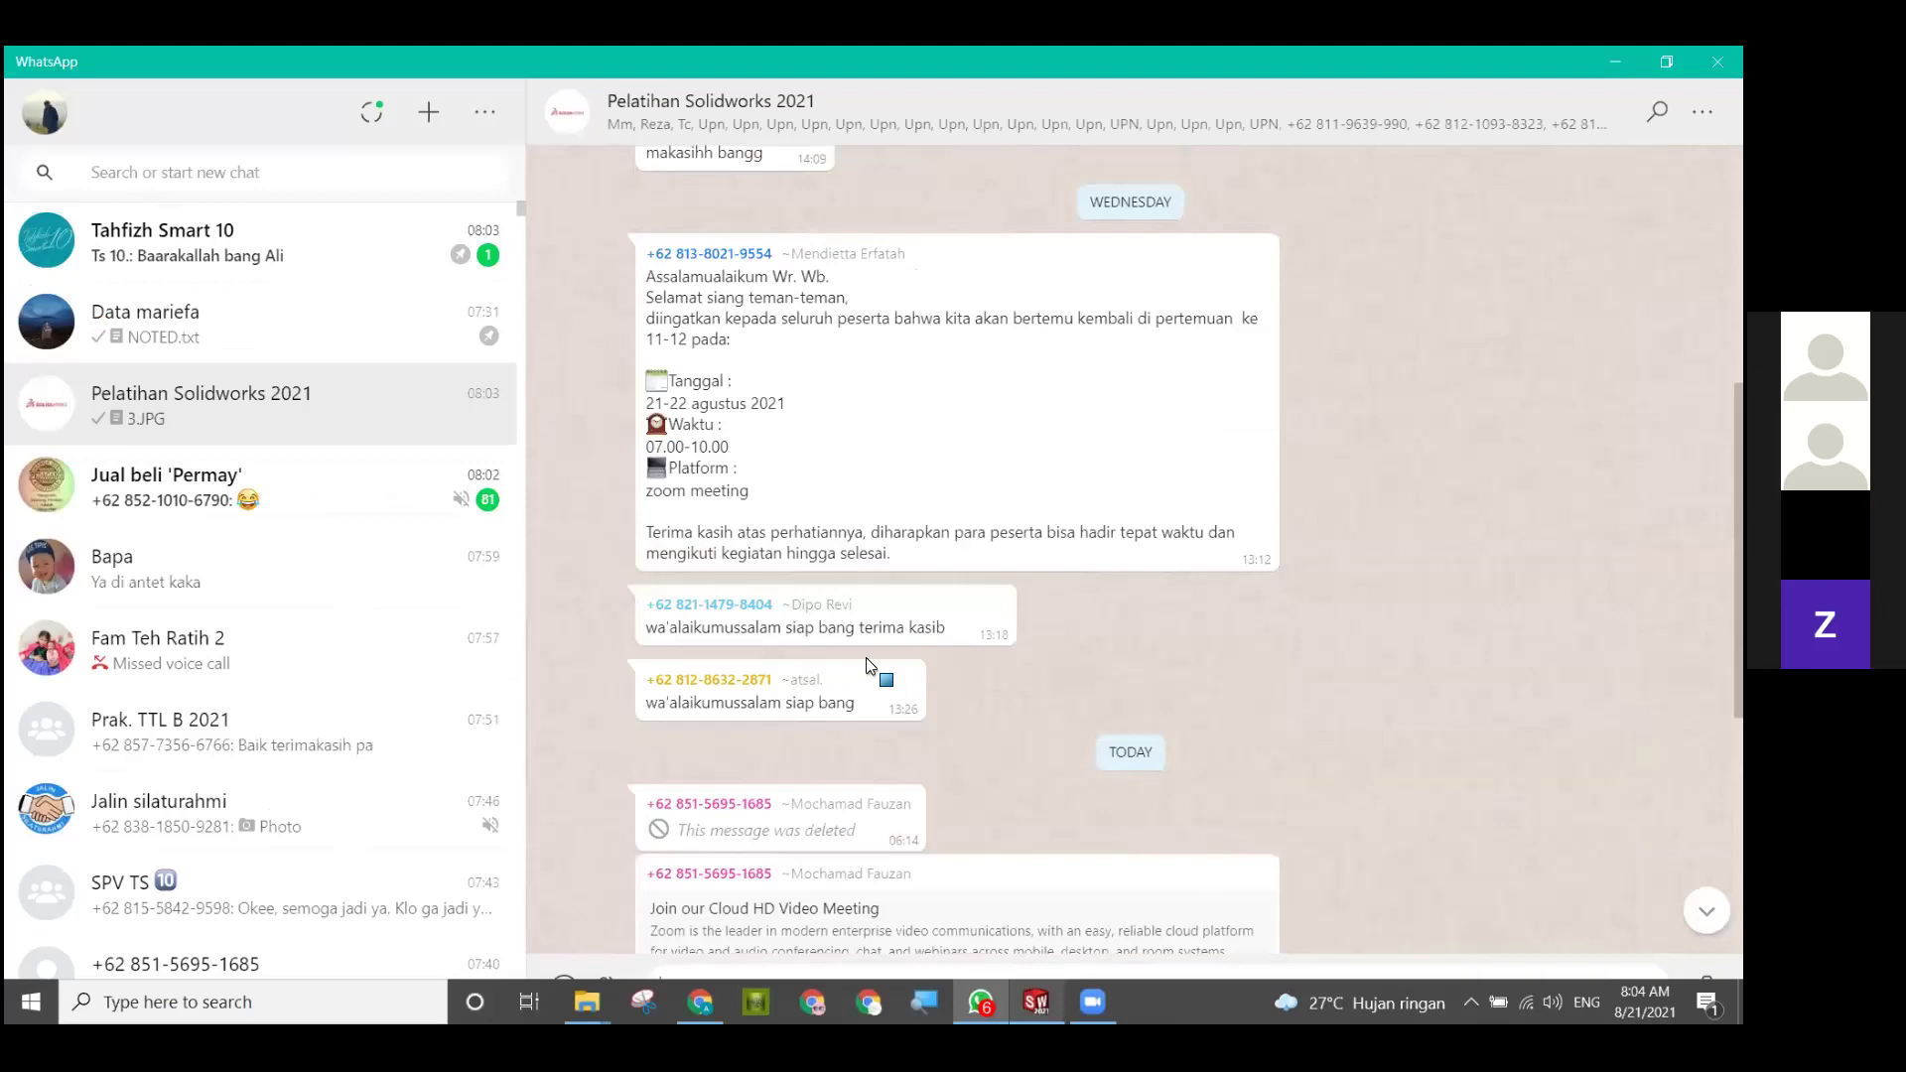
key("alt+Tab")
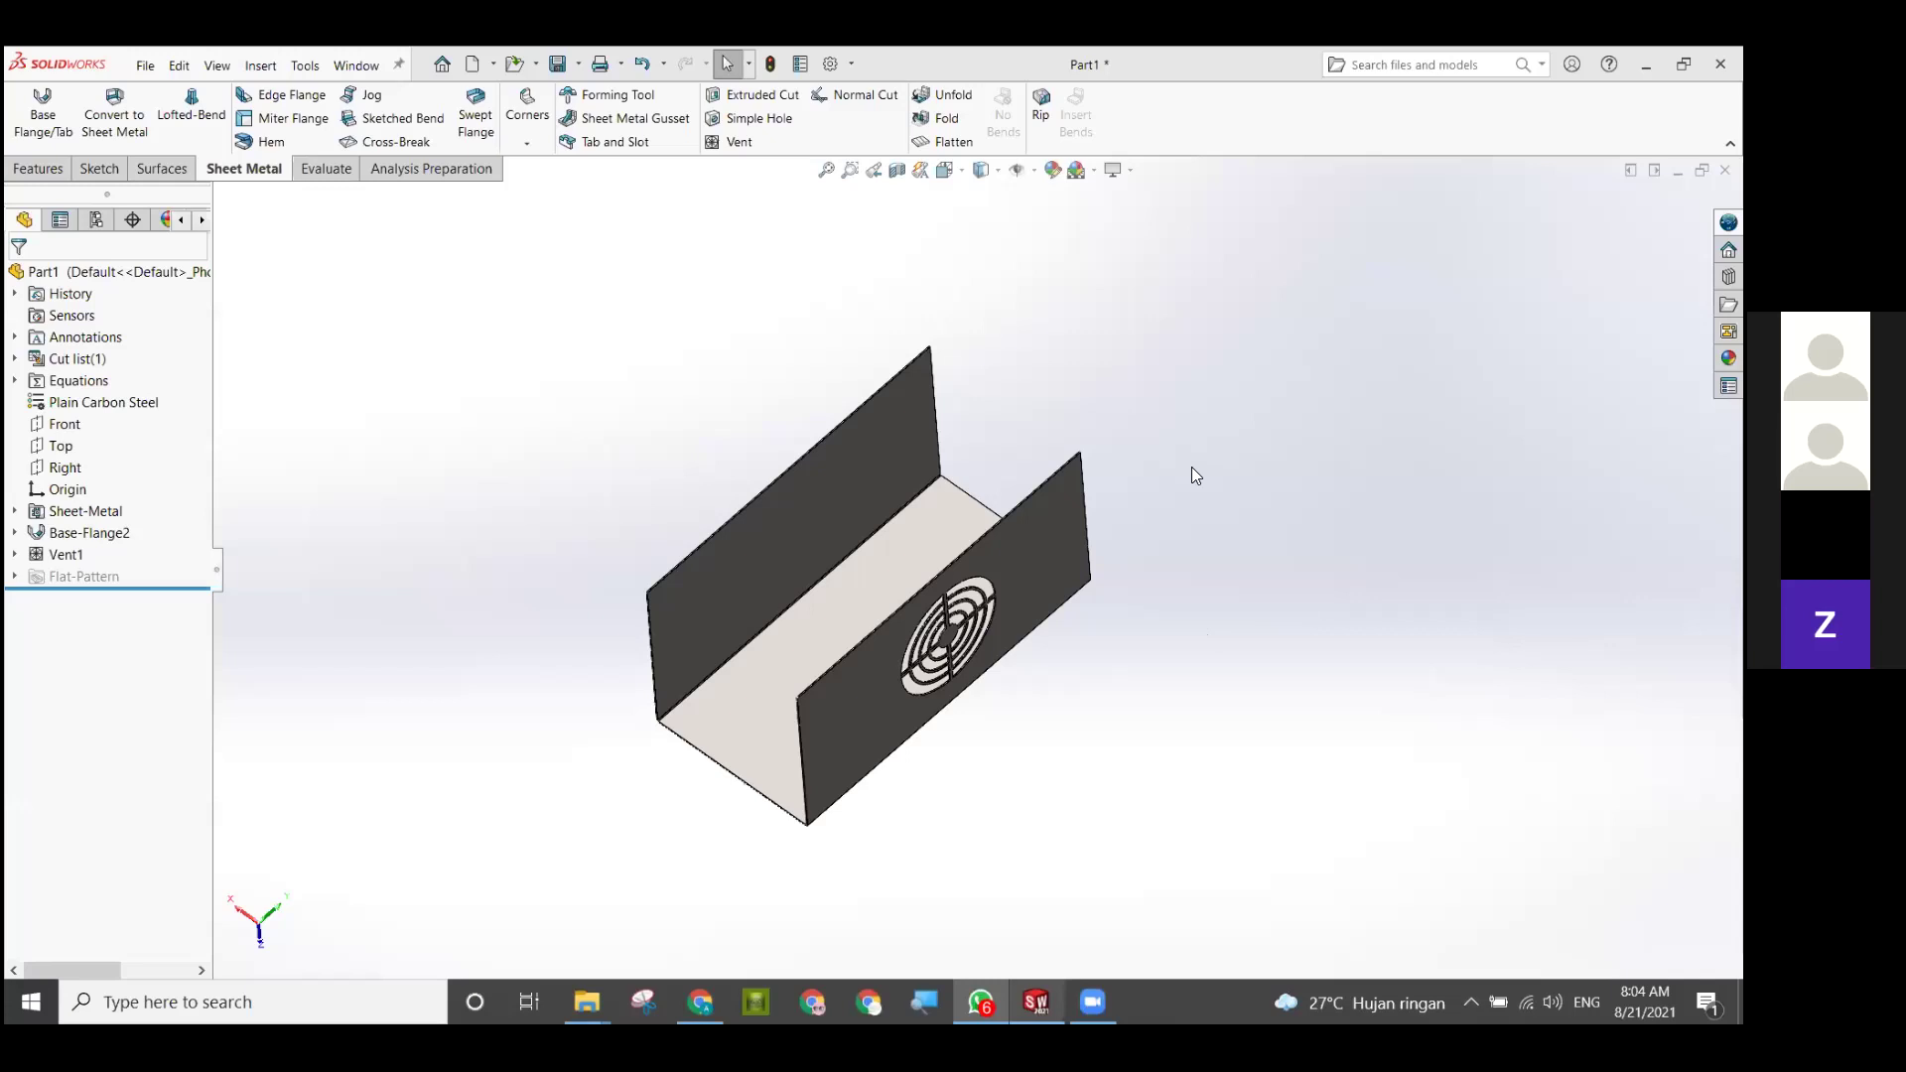
Switch to the Photos app, browse the exercise drawings to 5.JPG and place it side by side with SOLIDWORKS.
key("super+d")
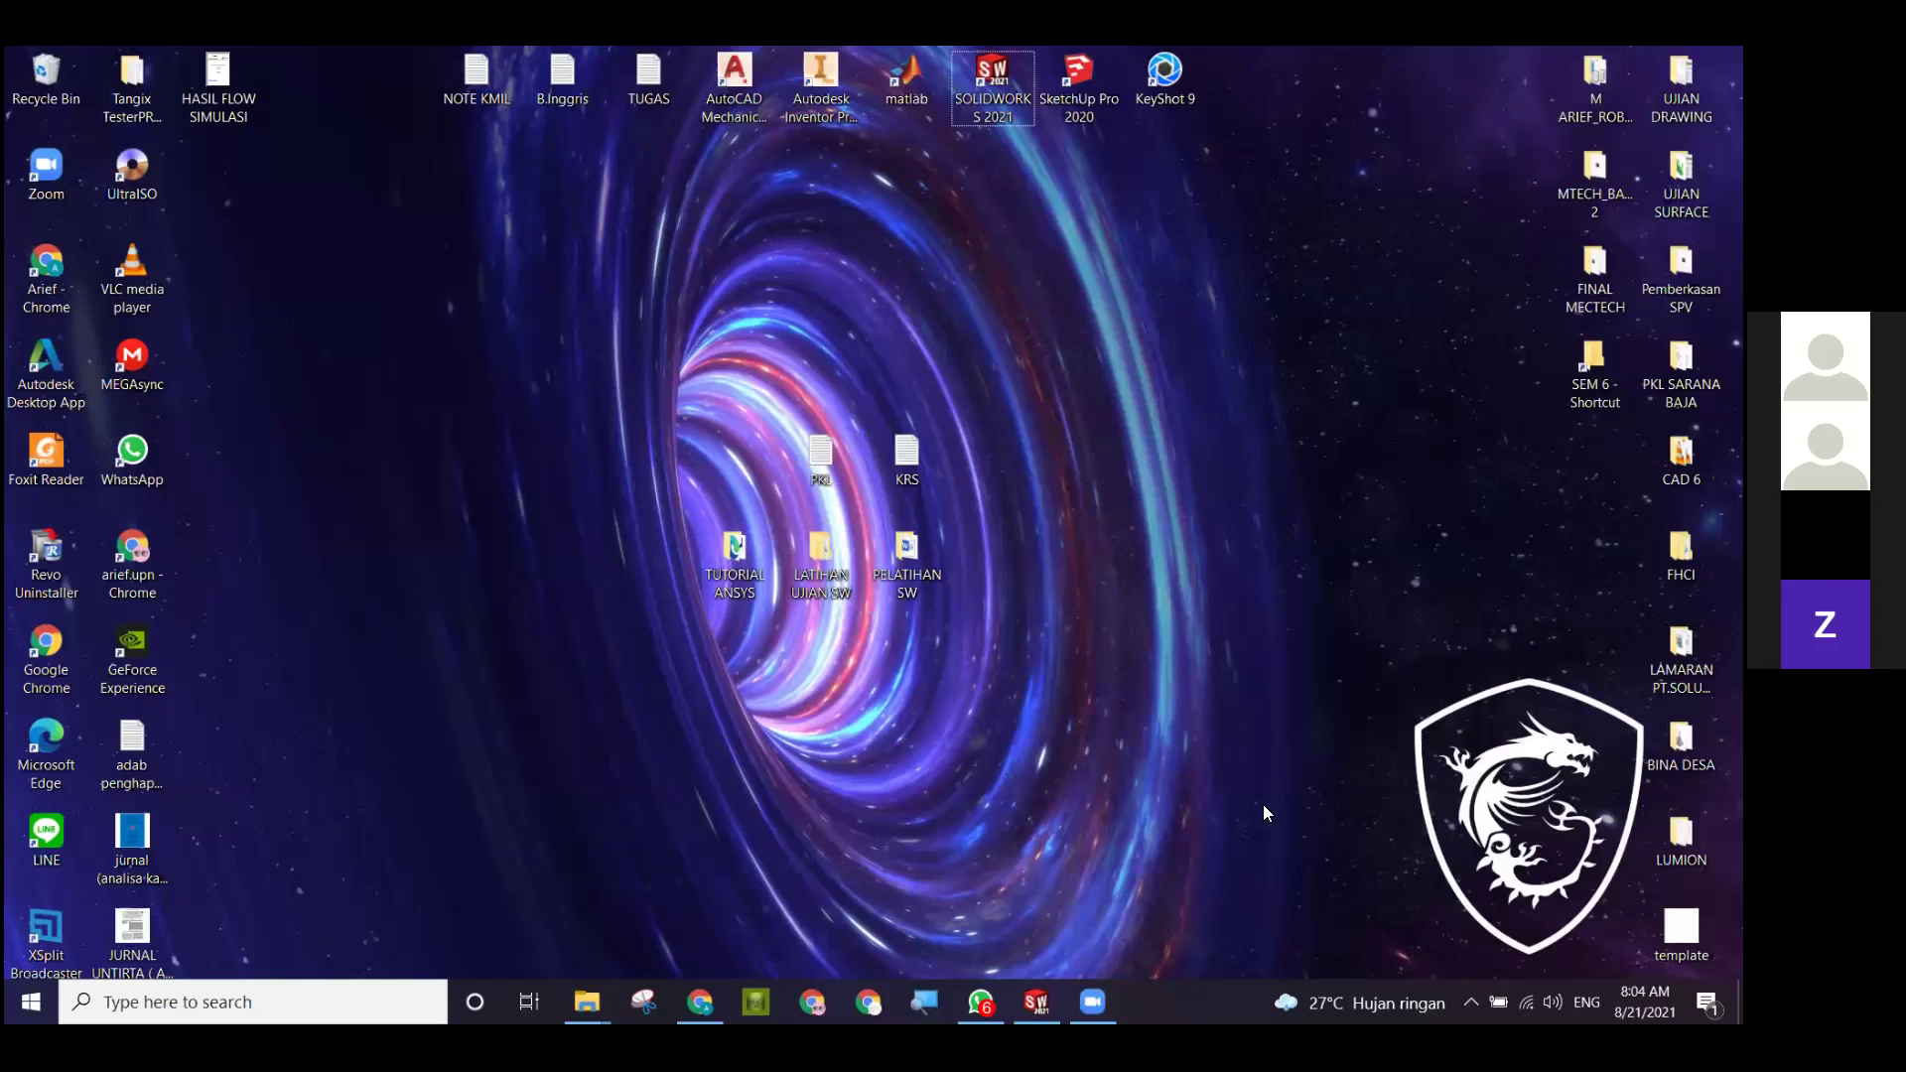
key("alt+Tab")
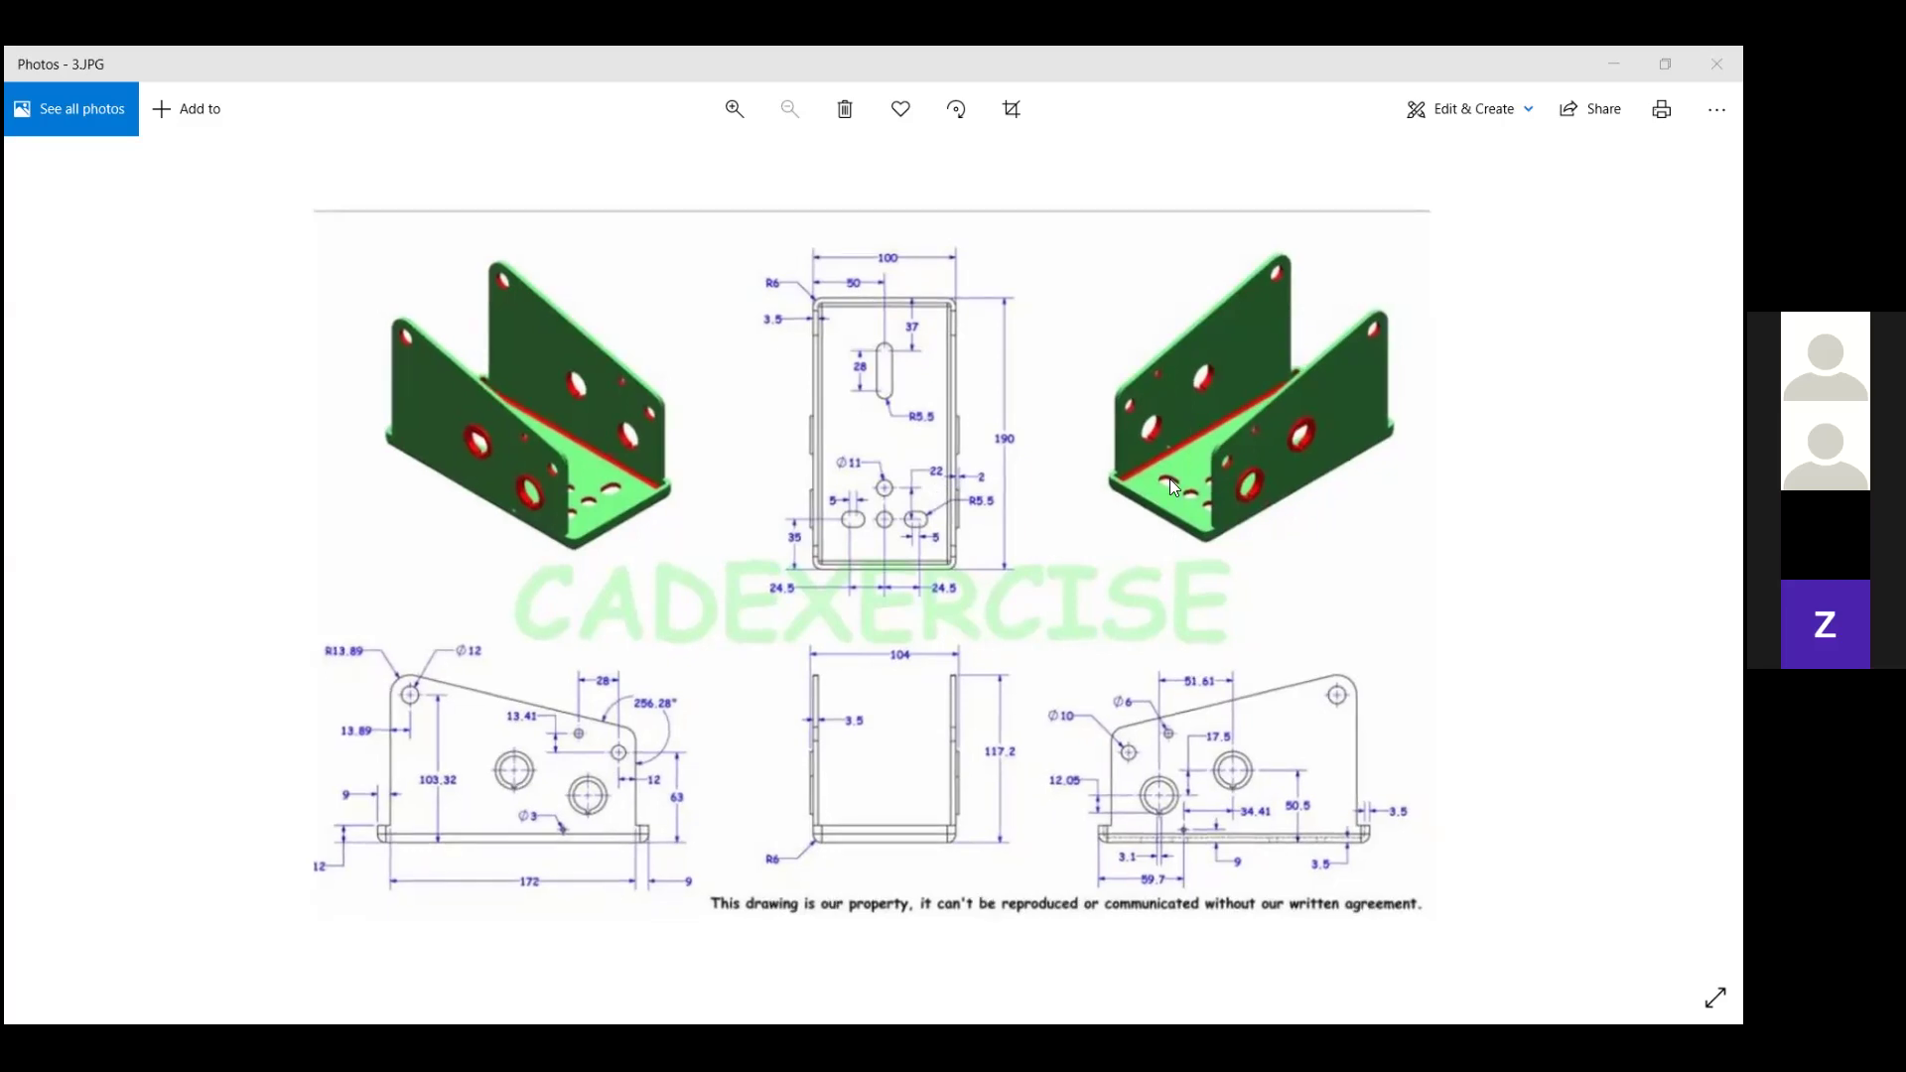
key("Right")
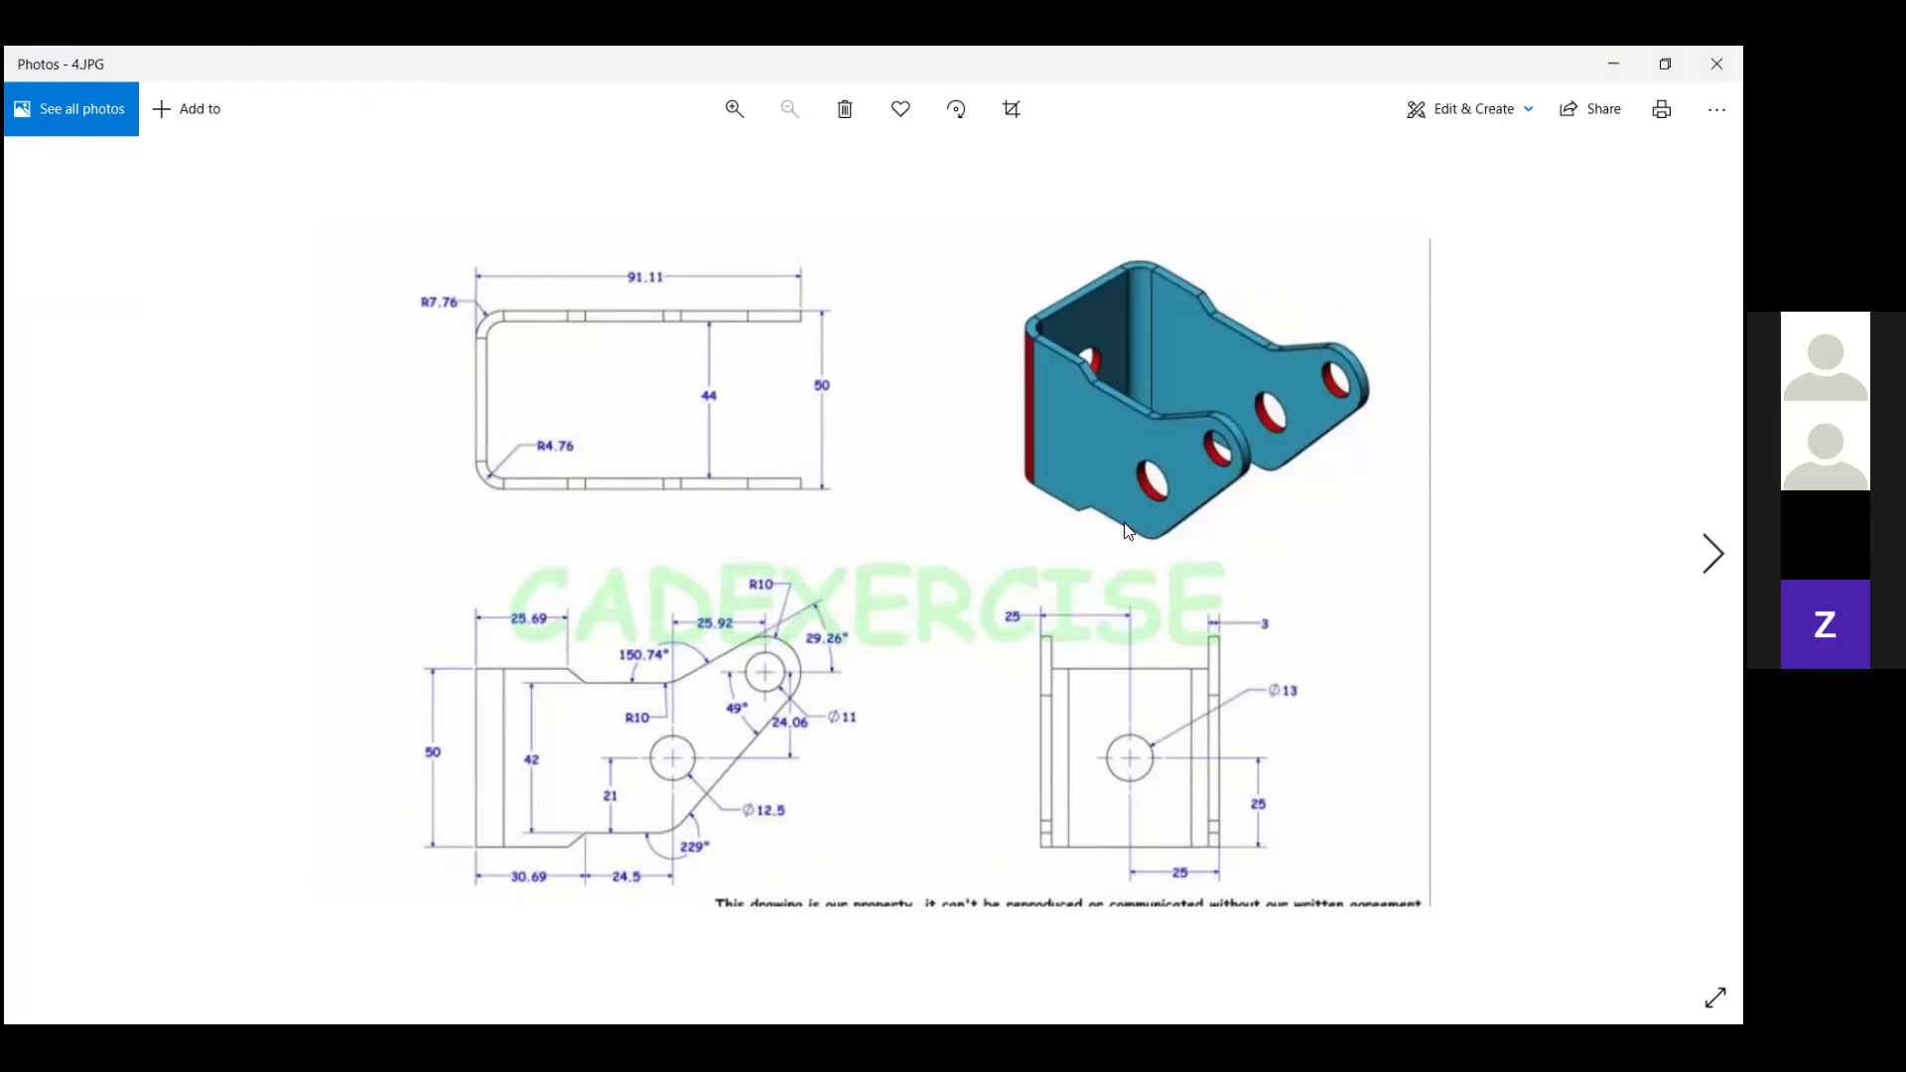
key("Right")
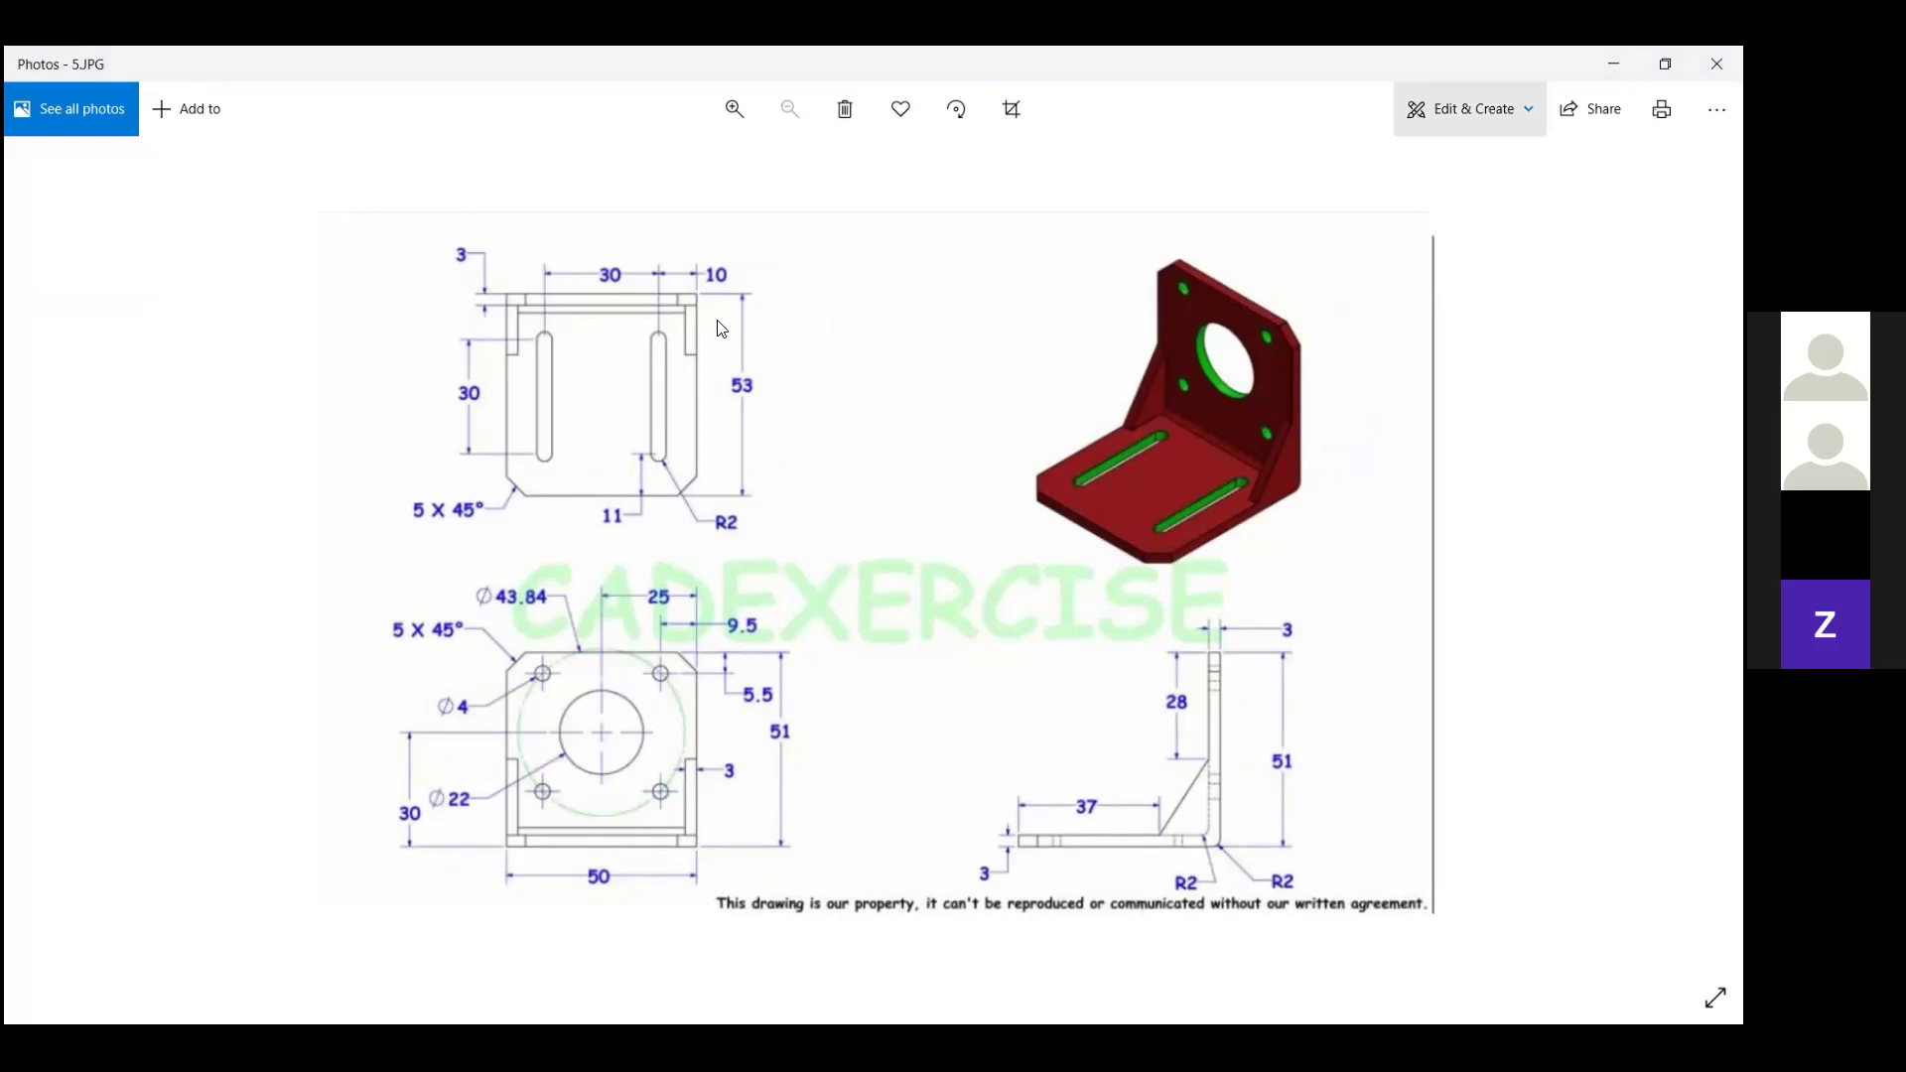
key("super+Right")
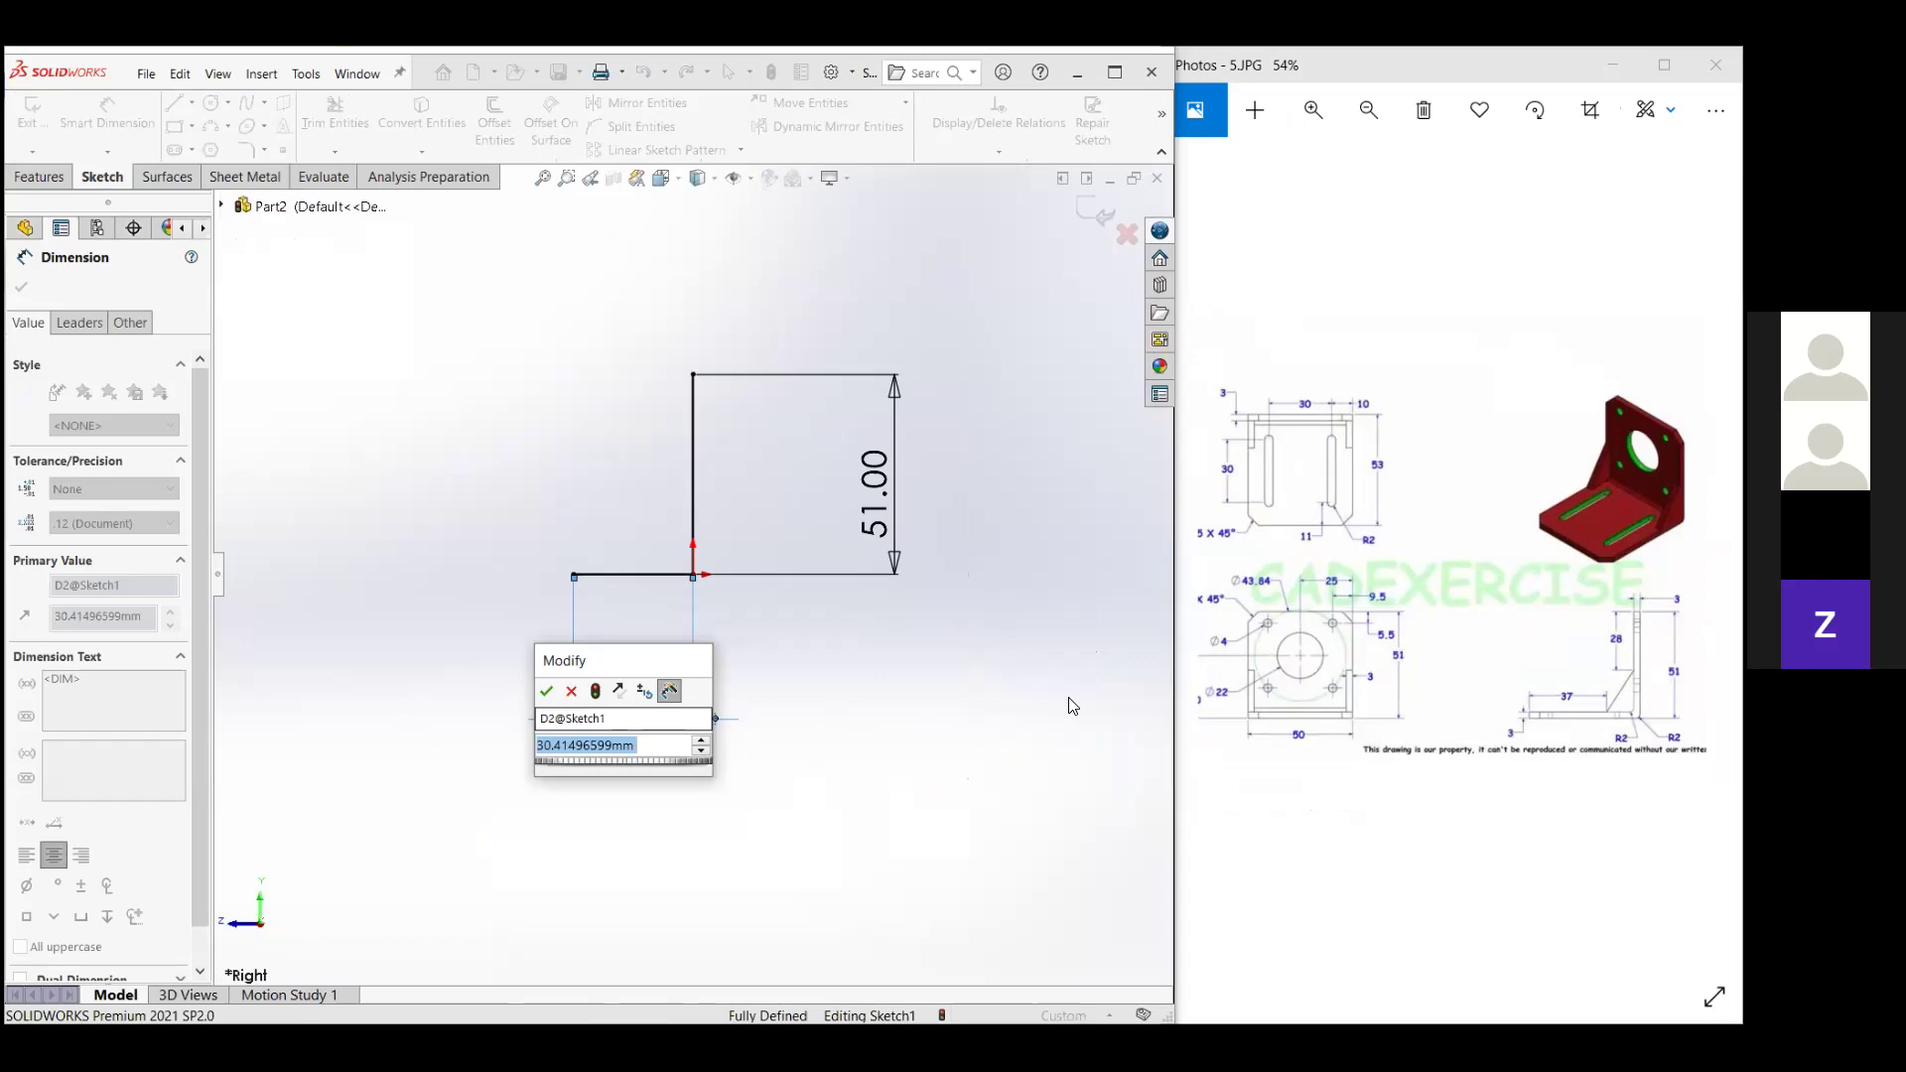
Dimension the horizontal line of the L-shaped sketch on the Right plane to 53 mm.
type("53")
key("Return")
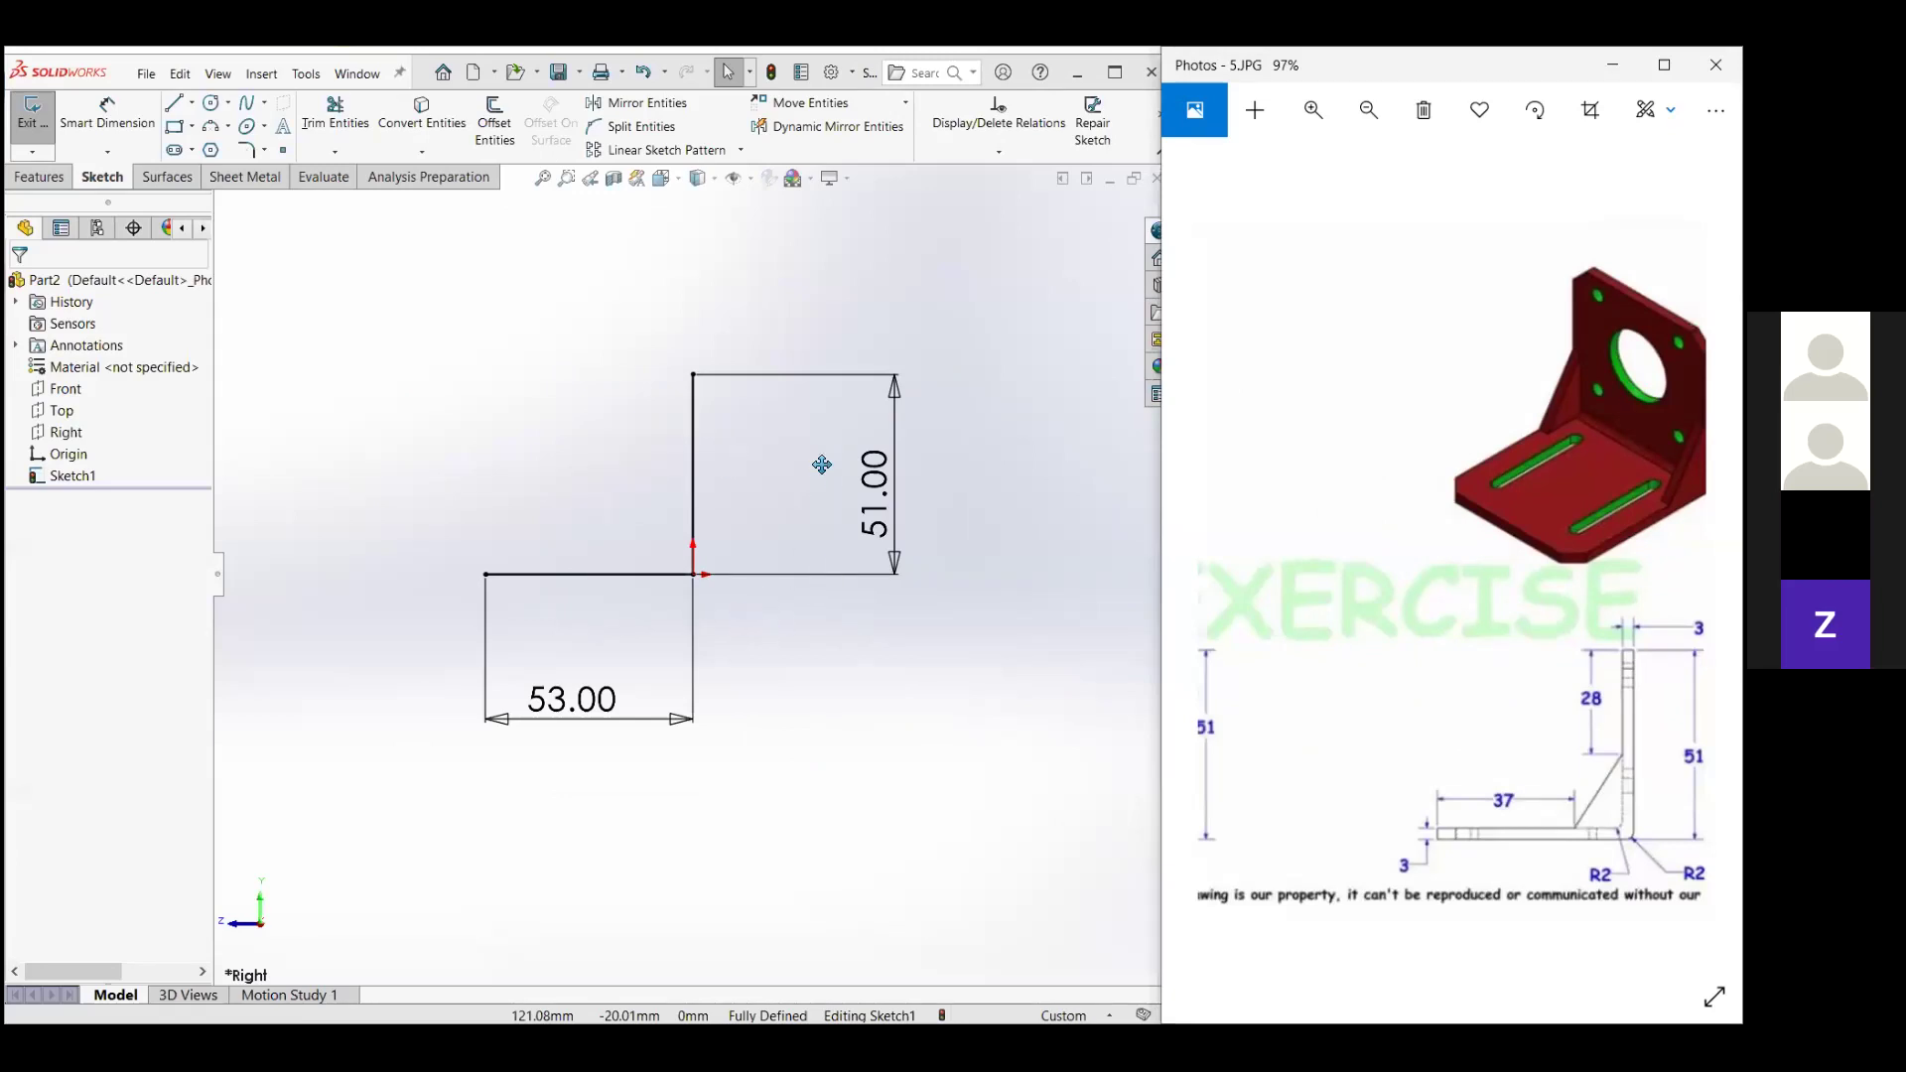
left_click(443, 656)
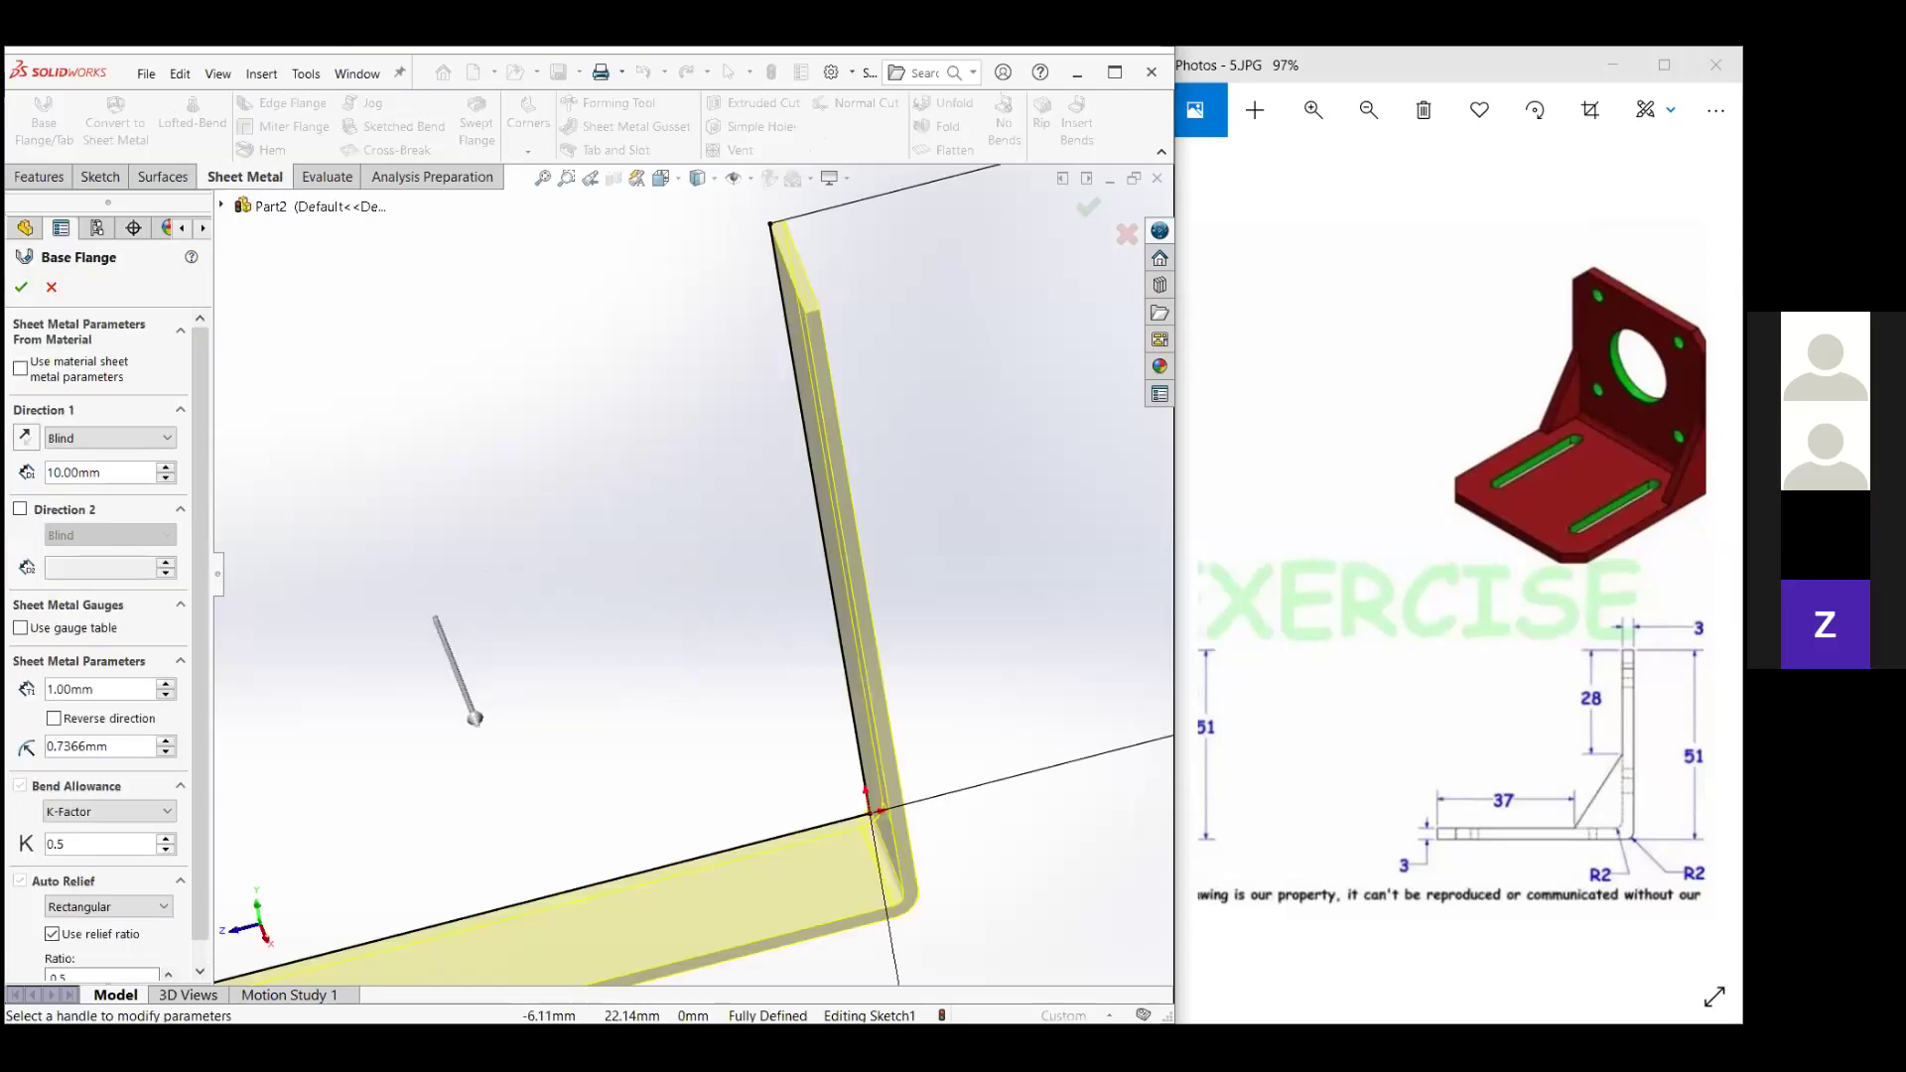
Create a base flange from the L-shaped sketch with a 10 mm reversed blind depth, 1 mm thickness, 0.7366 mm bend radius and K-Factor 0.5.
key("ctrl+8")
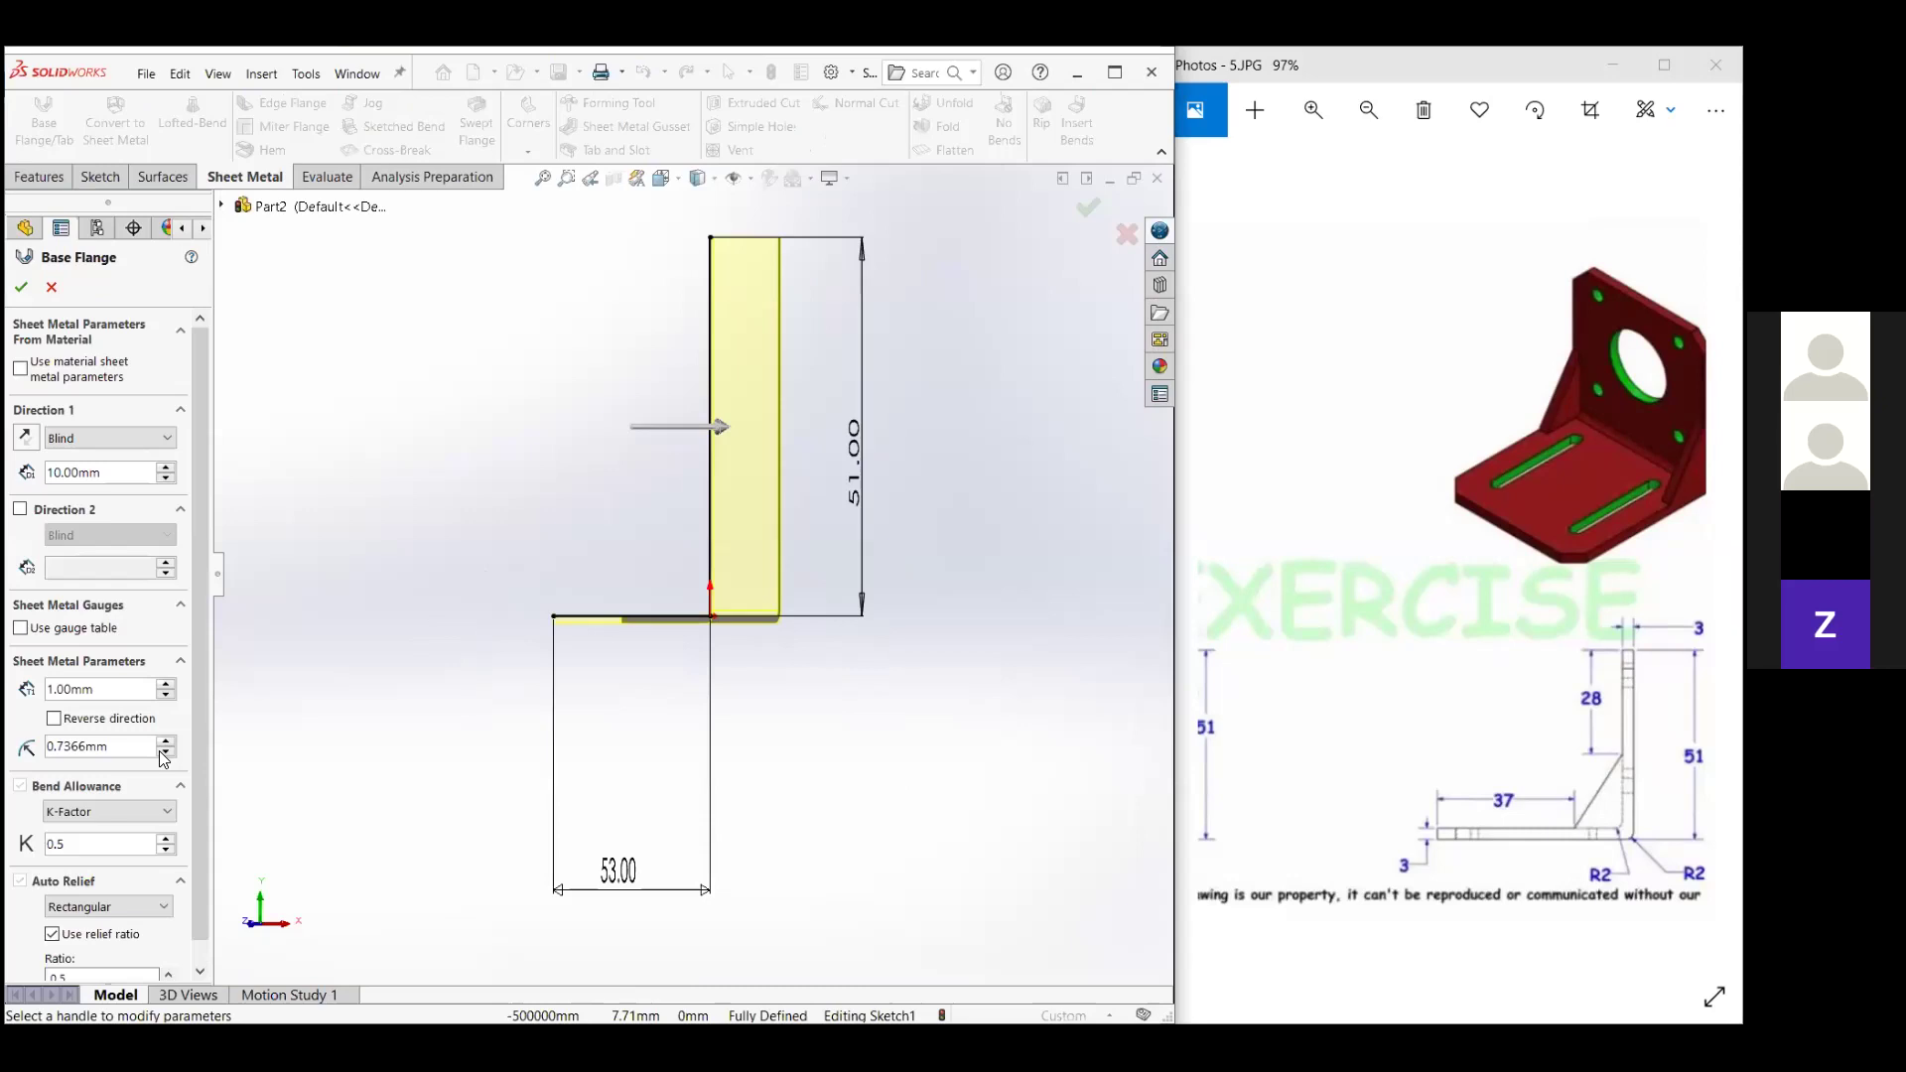
key("ctrl+4")
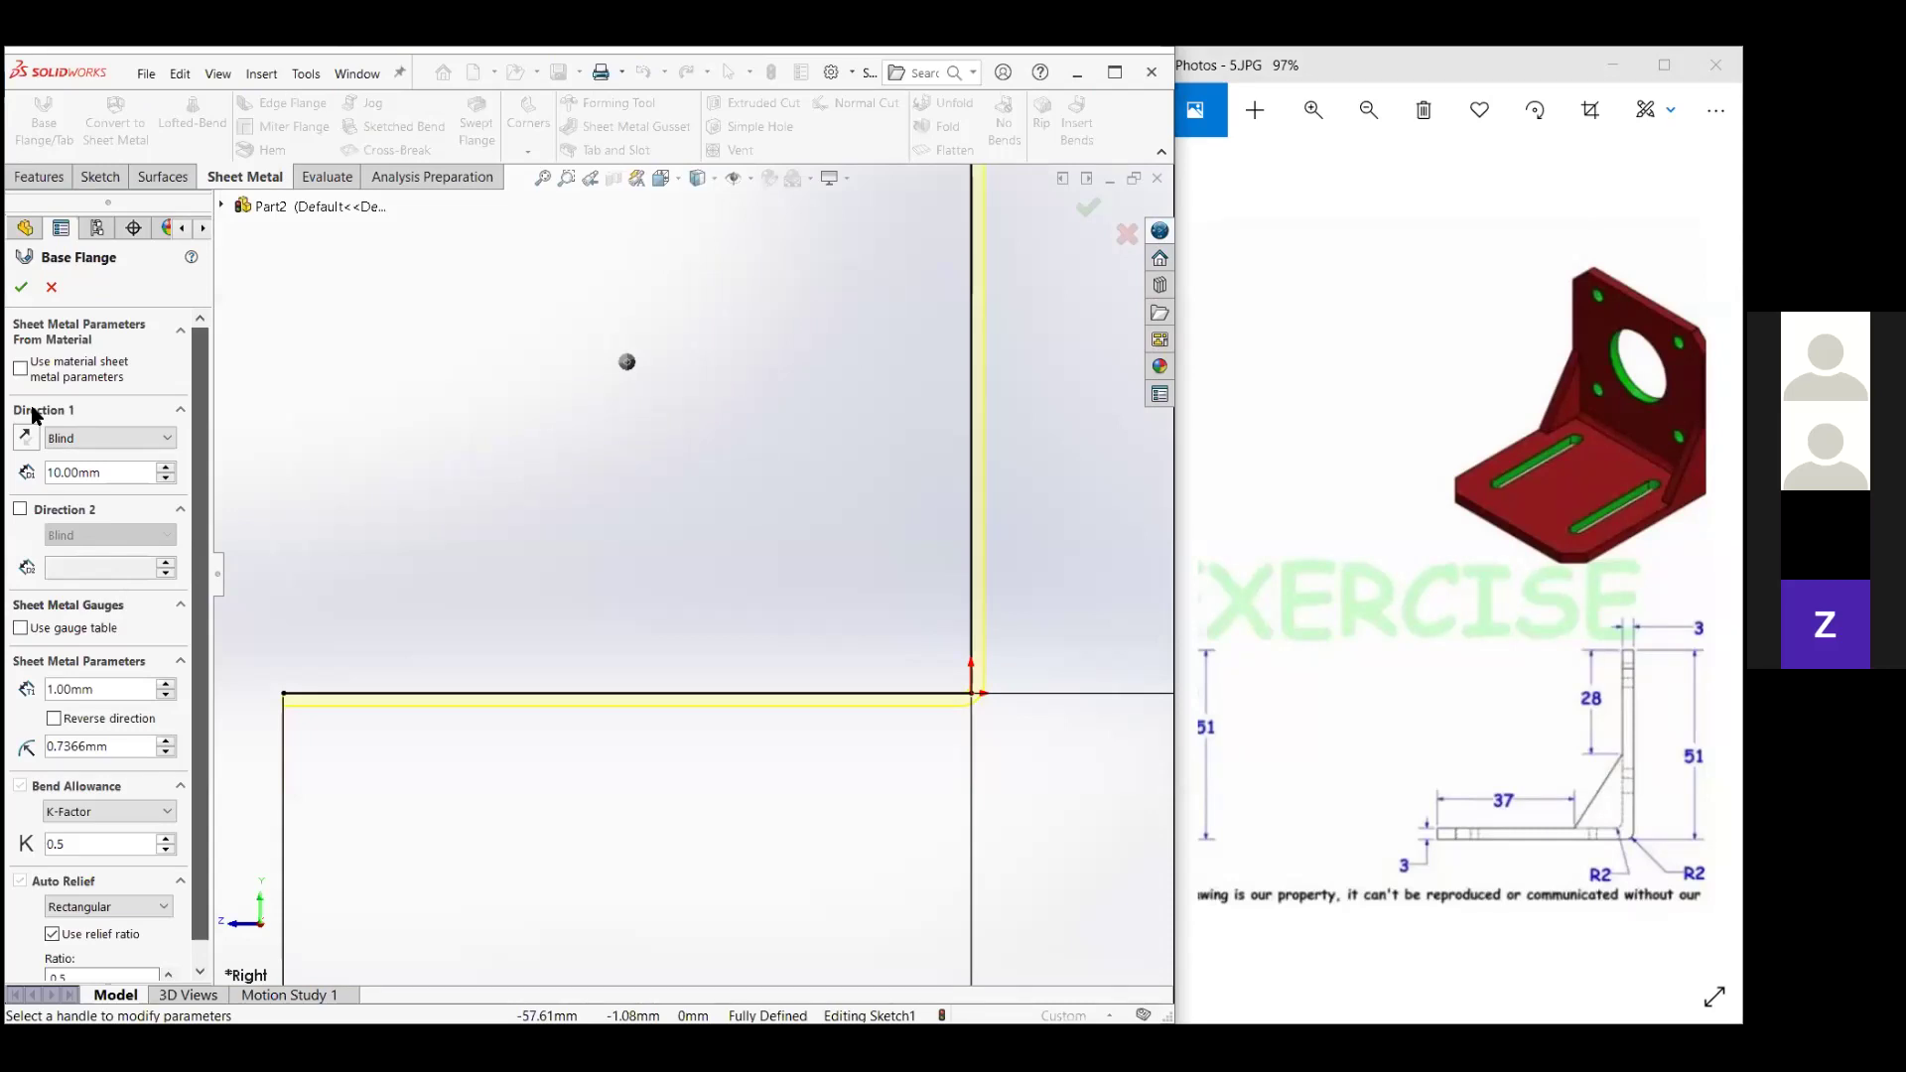
scroll(47, 447, "down", 1)
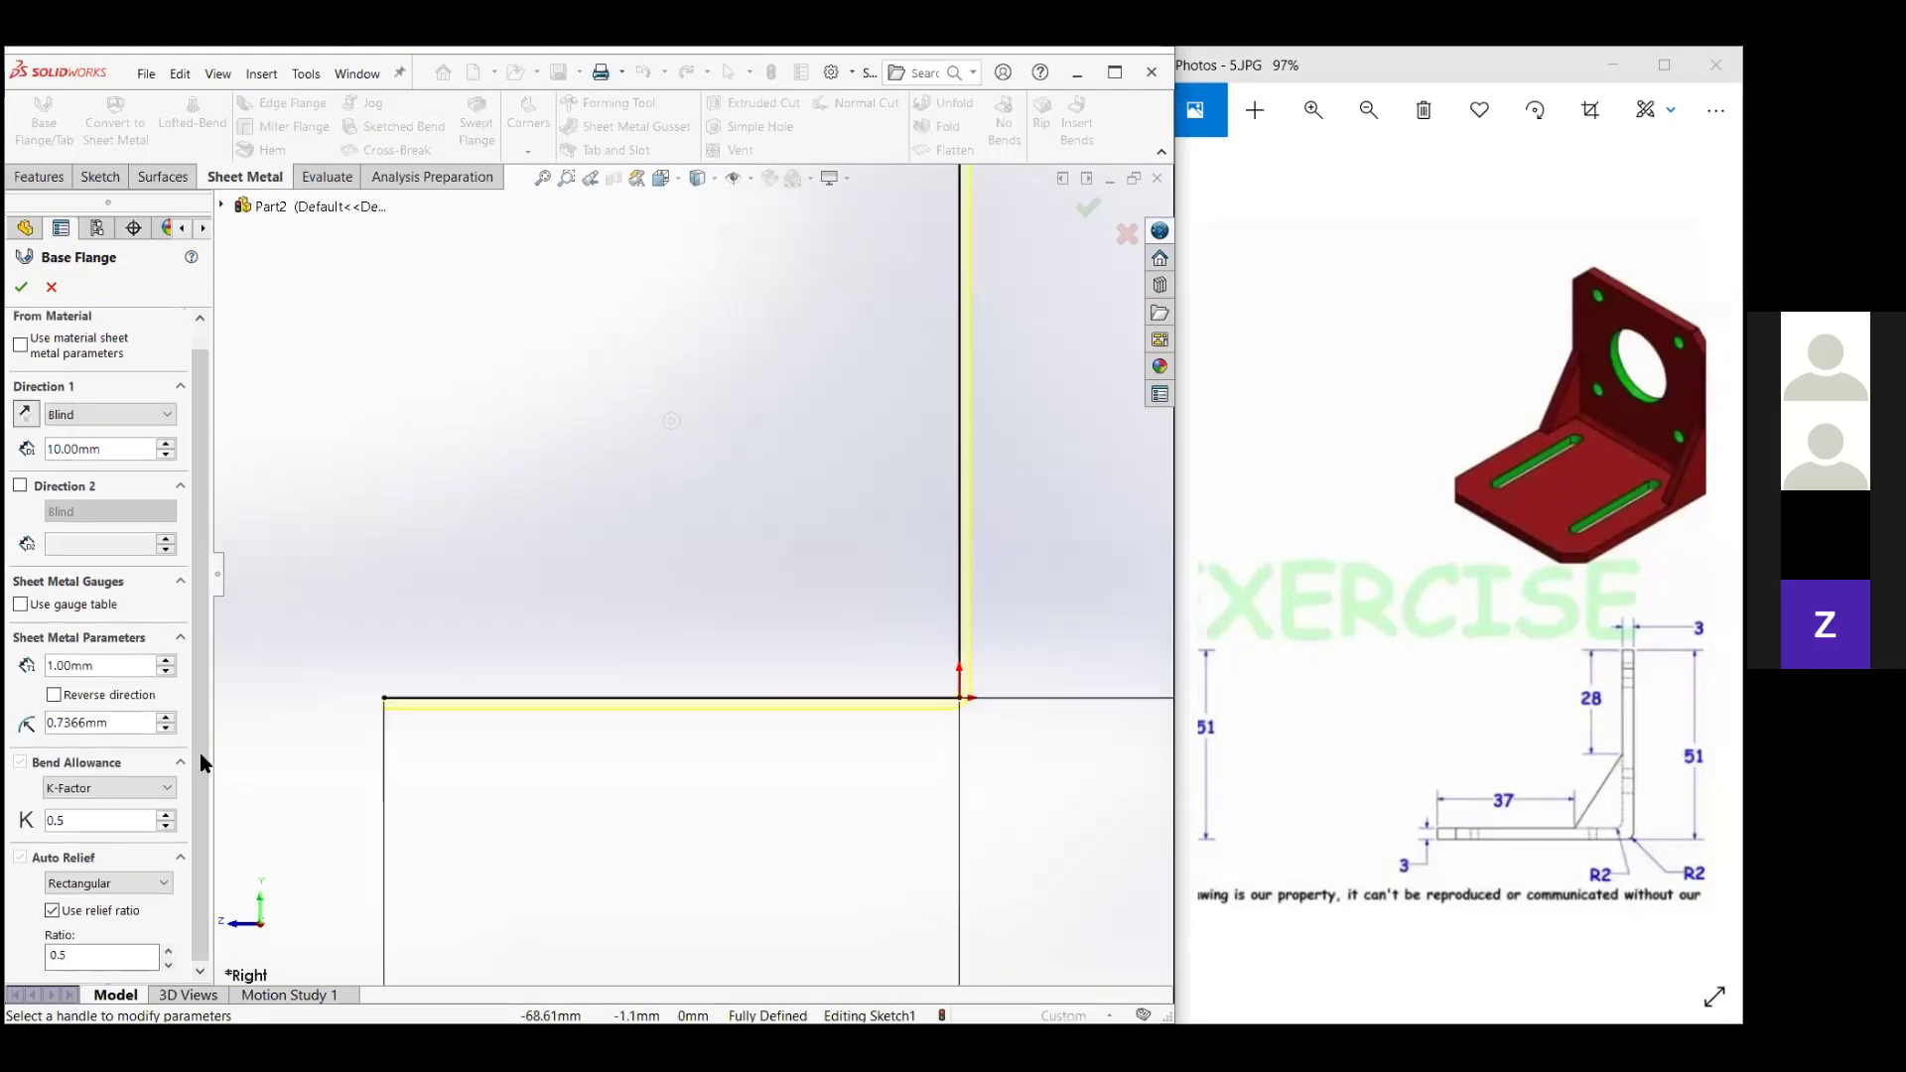
left_click(22, 288)
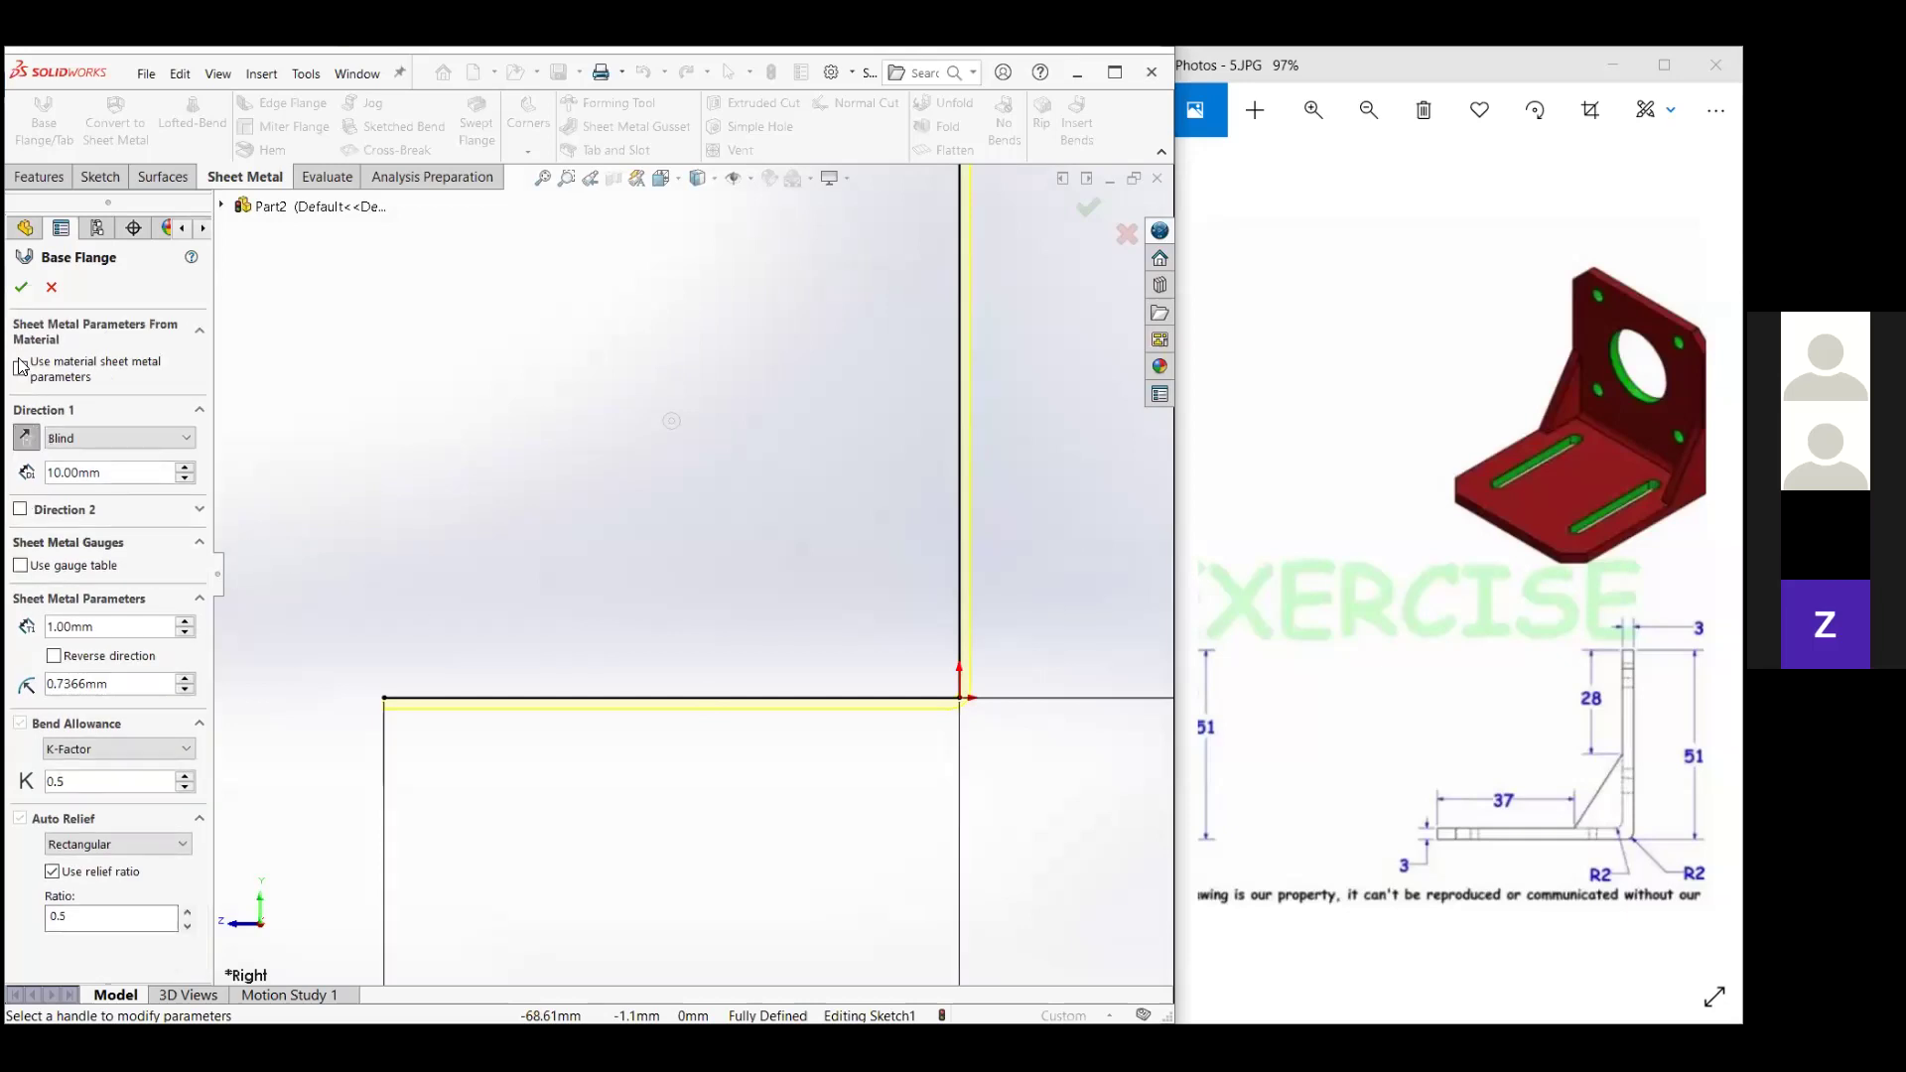
key("Return")
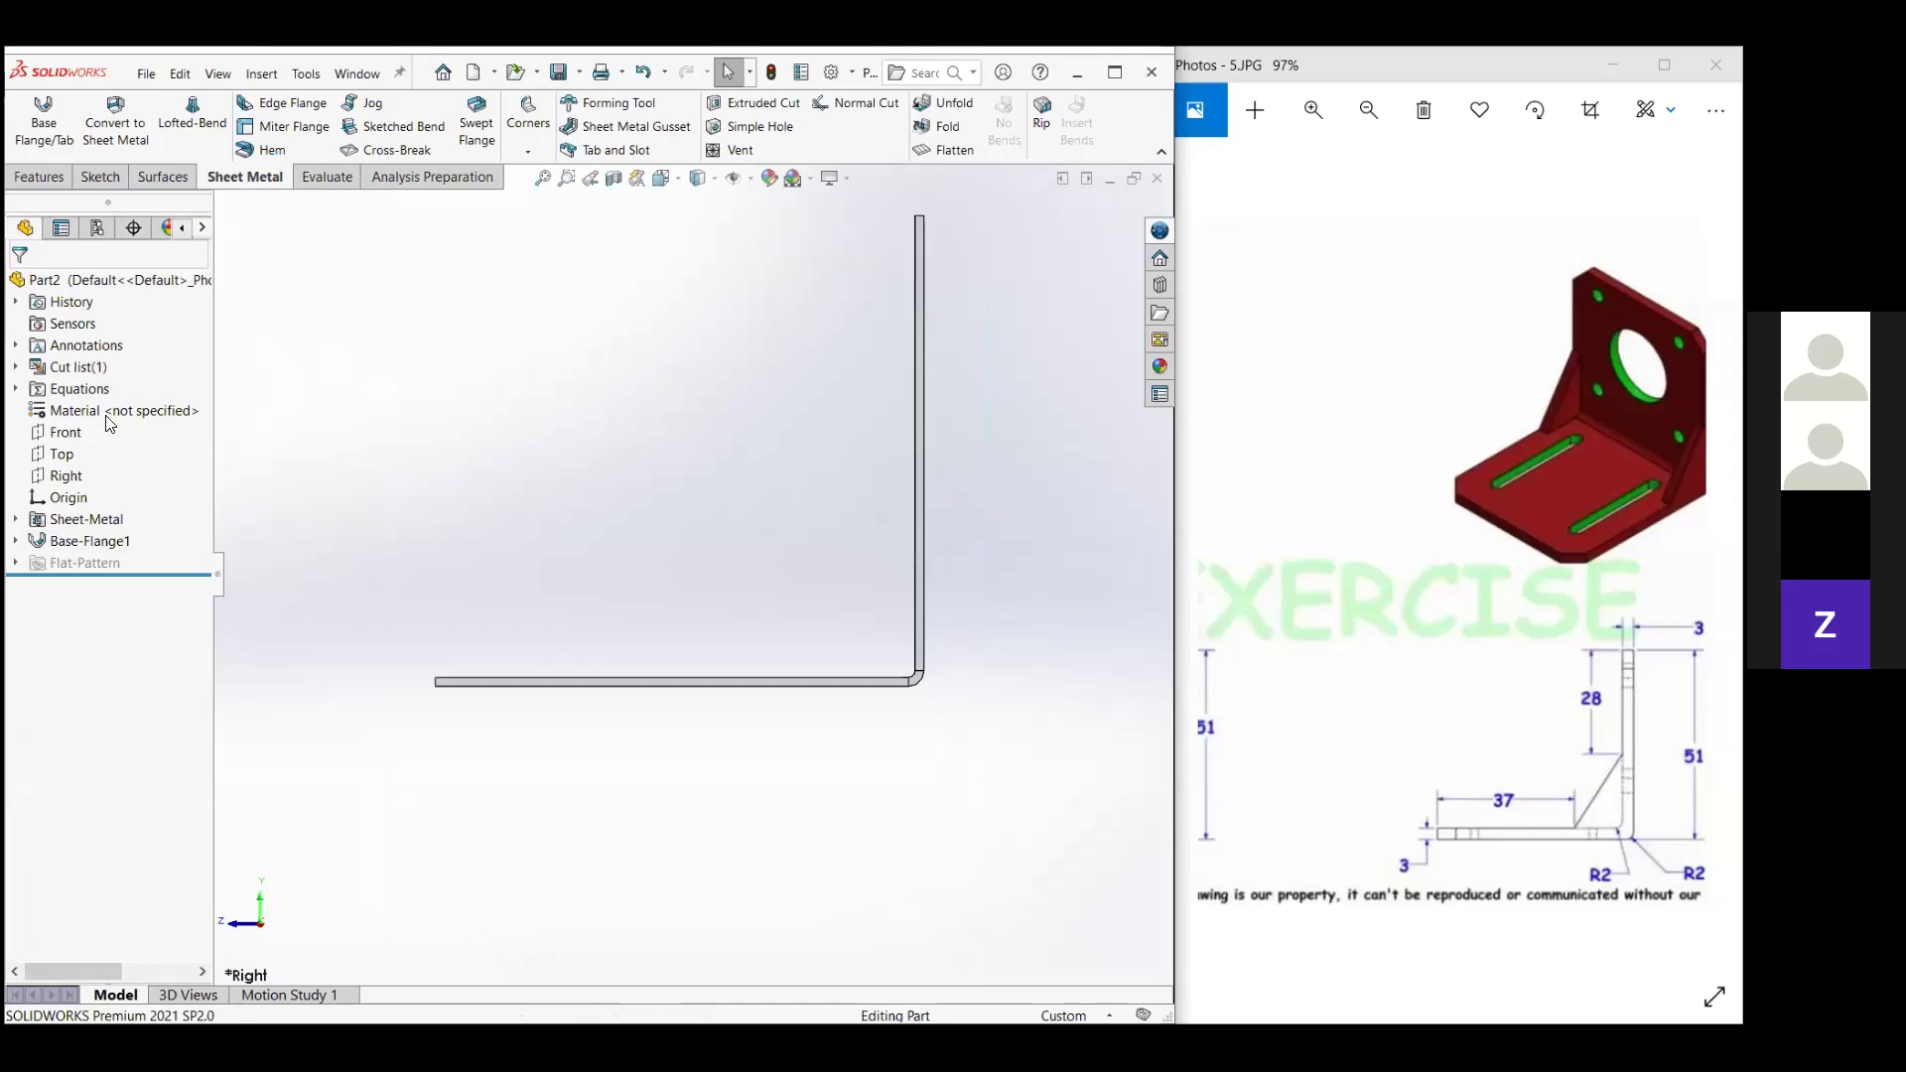
key("ctrl+7")
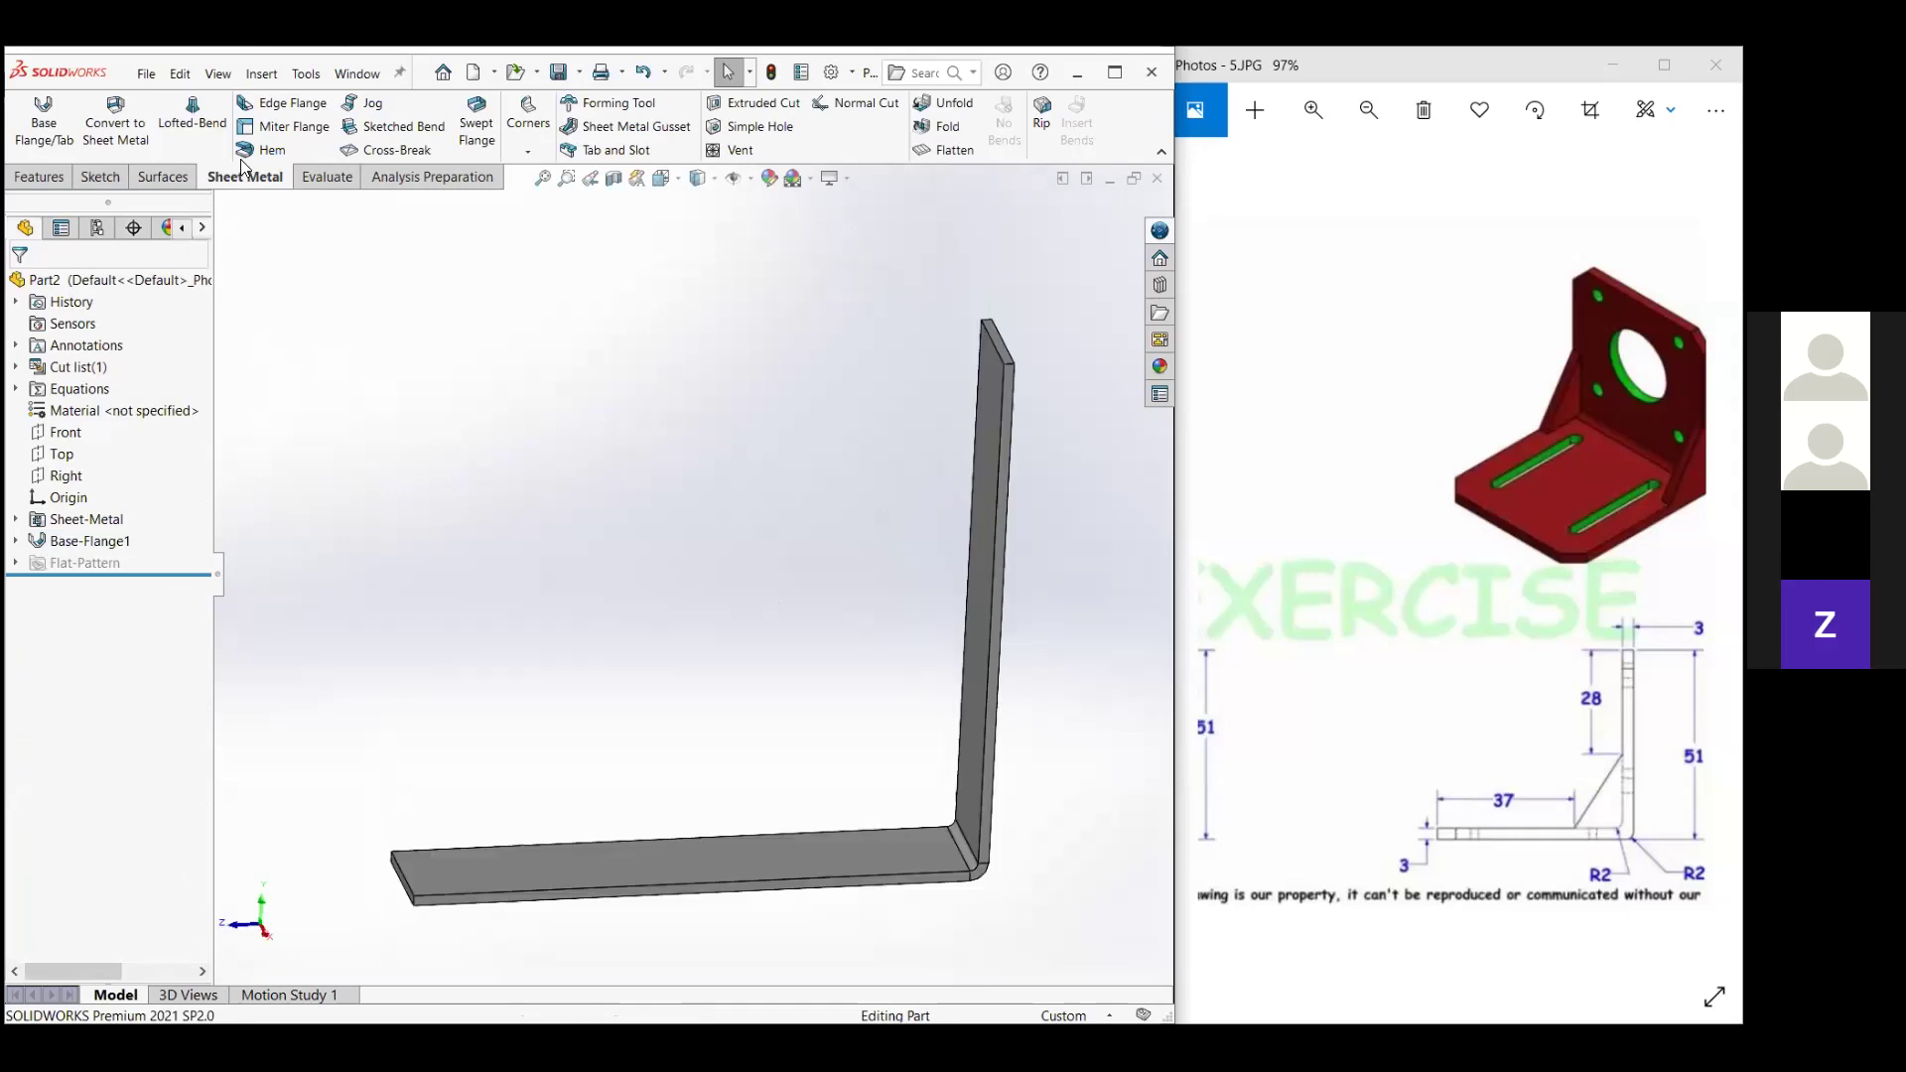
Review the L-shaped base flange's definition and delete the flange feature, leaving its sketch in place.
left_click(19, 144)
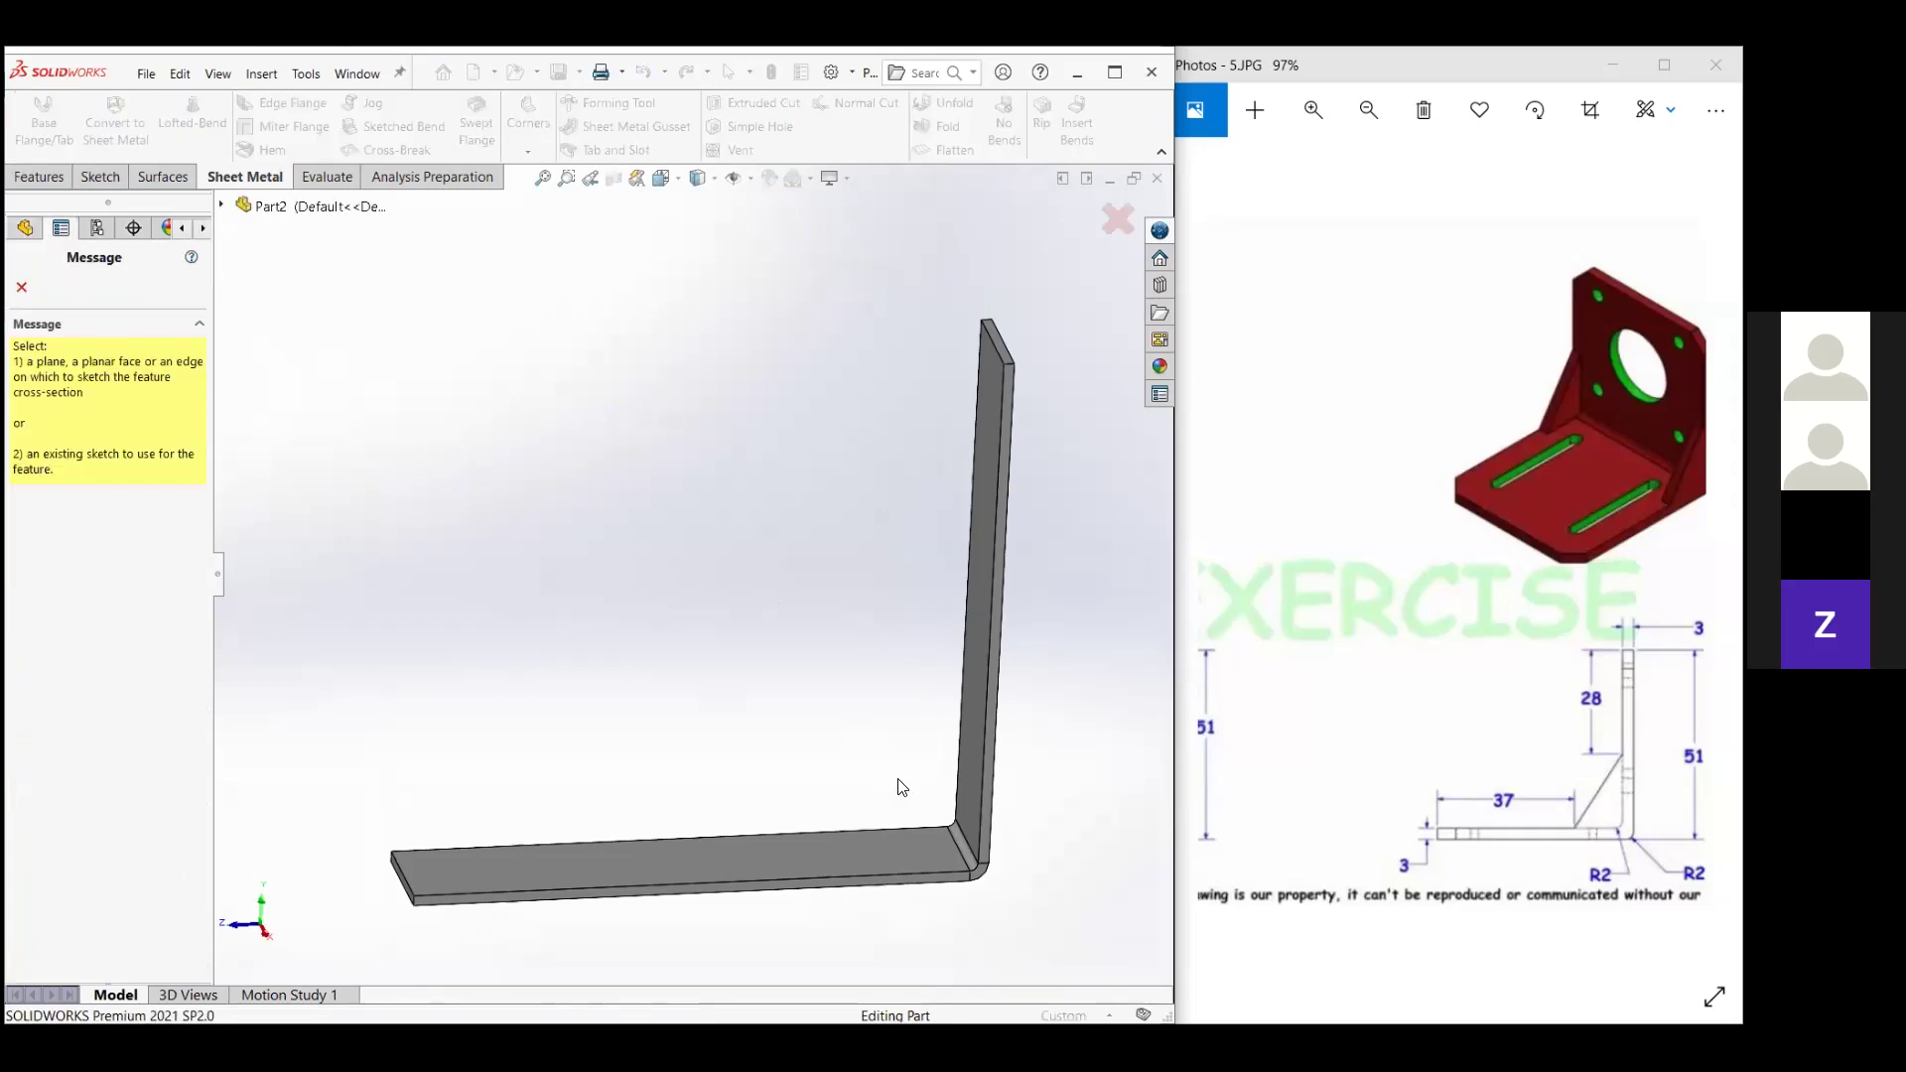
key("Escape")
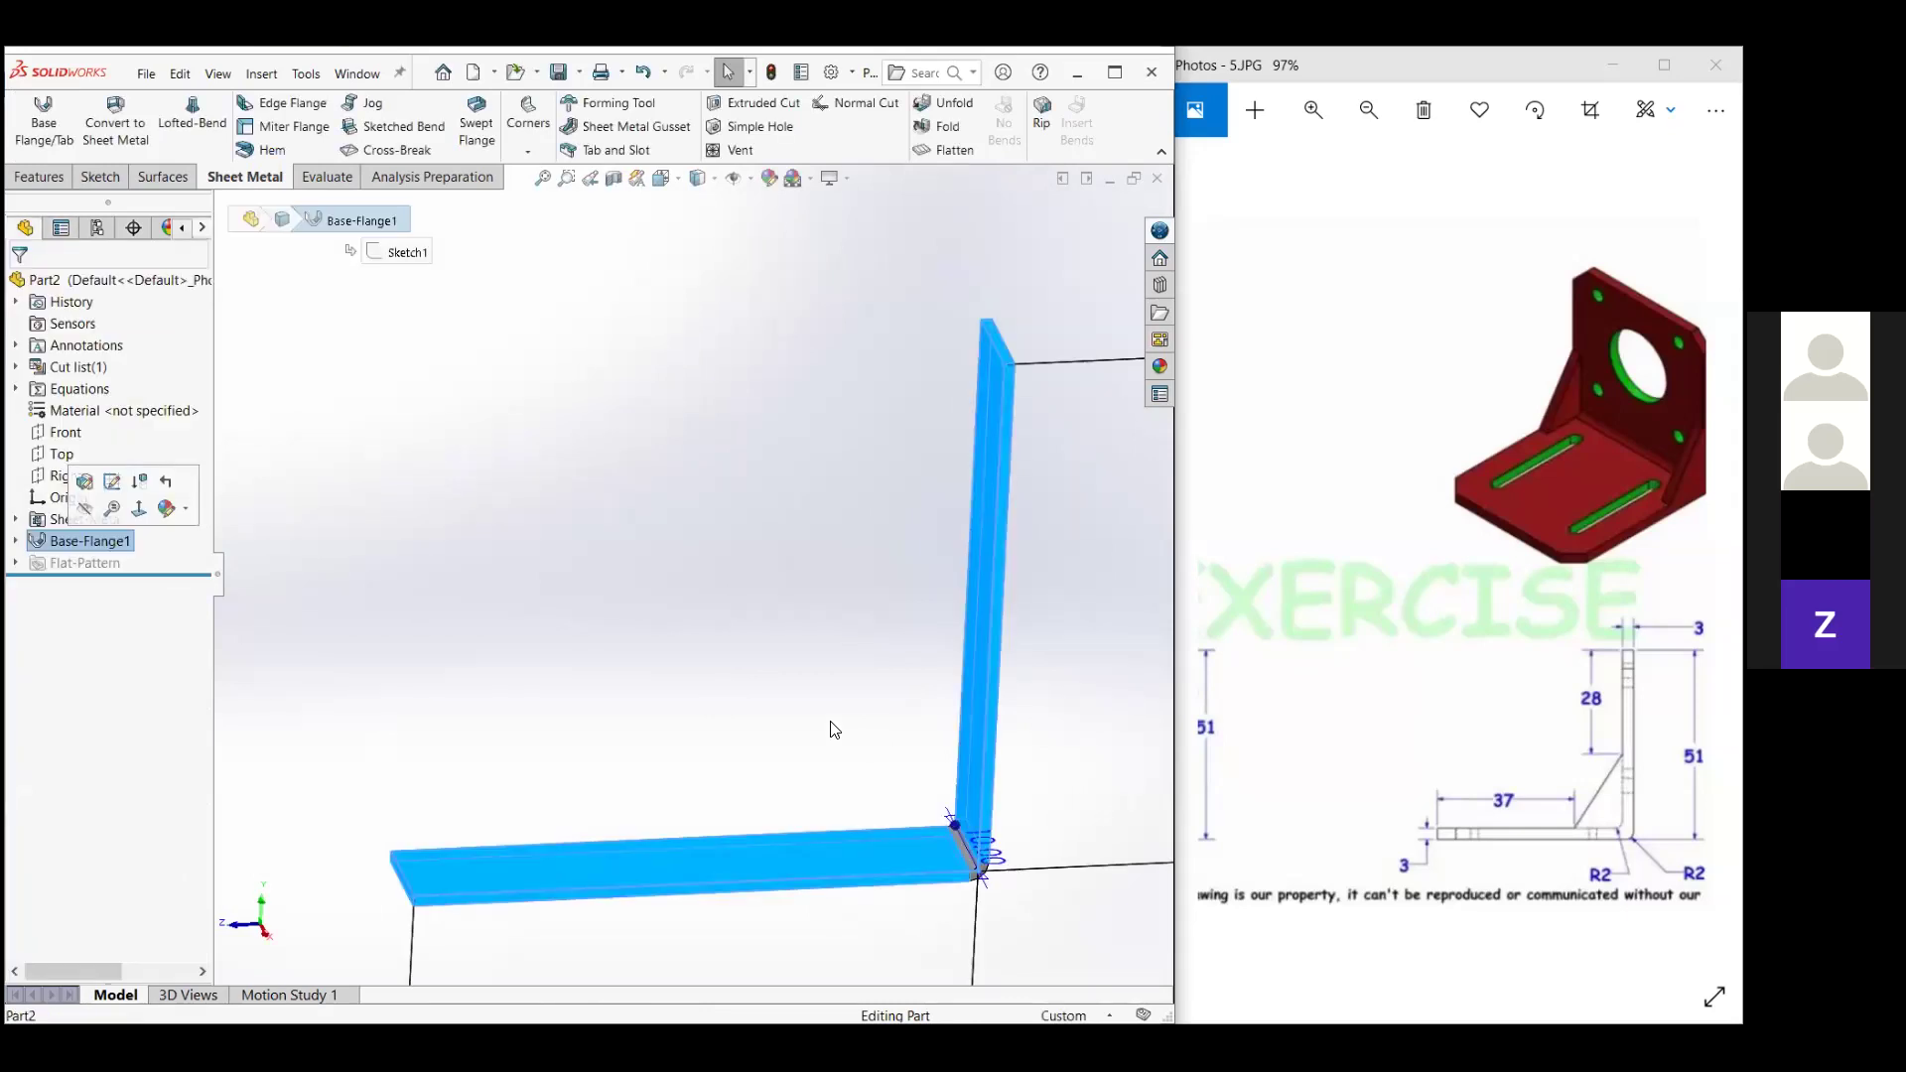
left_click(85, 482)
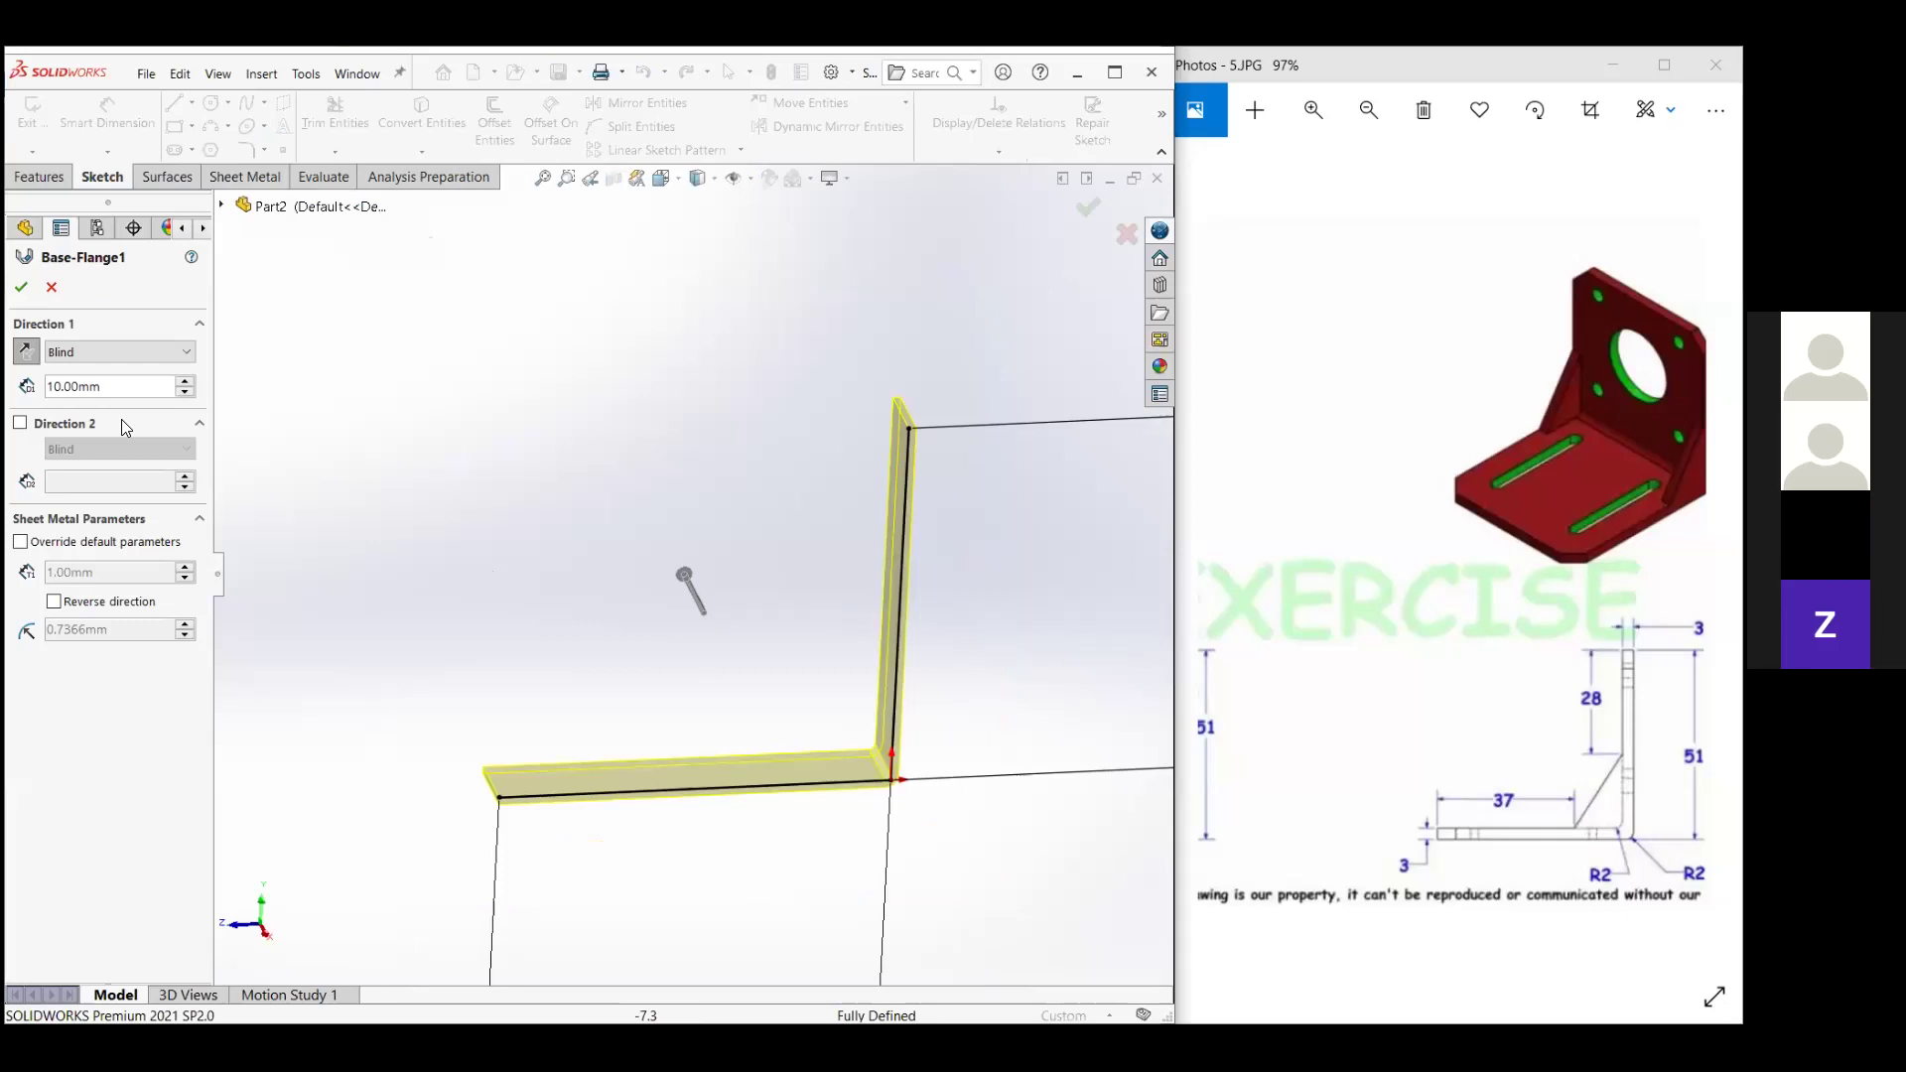
left_click(198, 423)
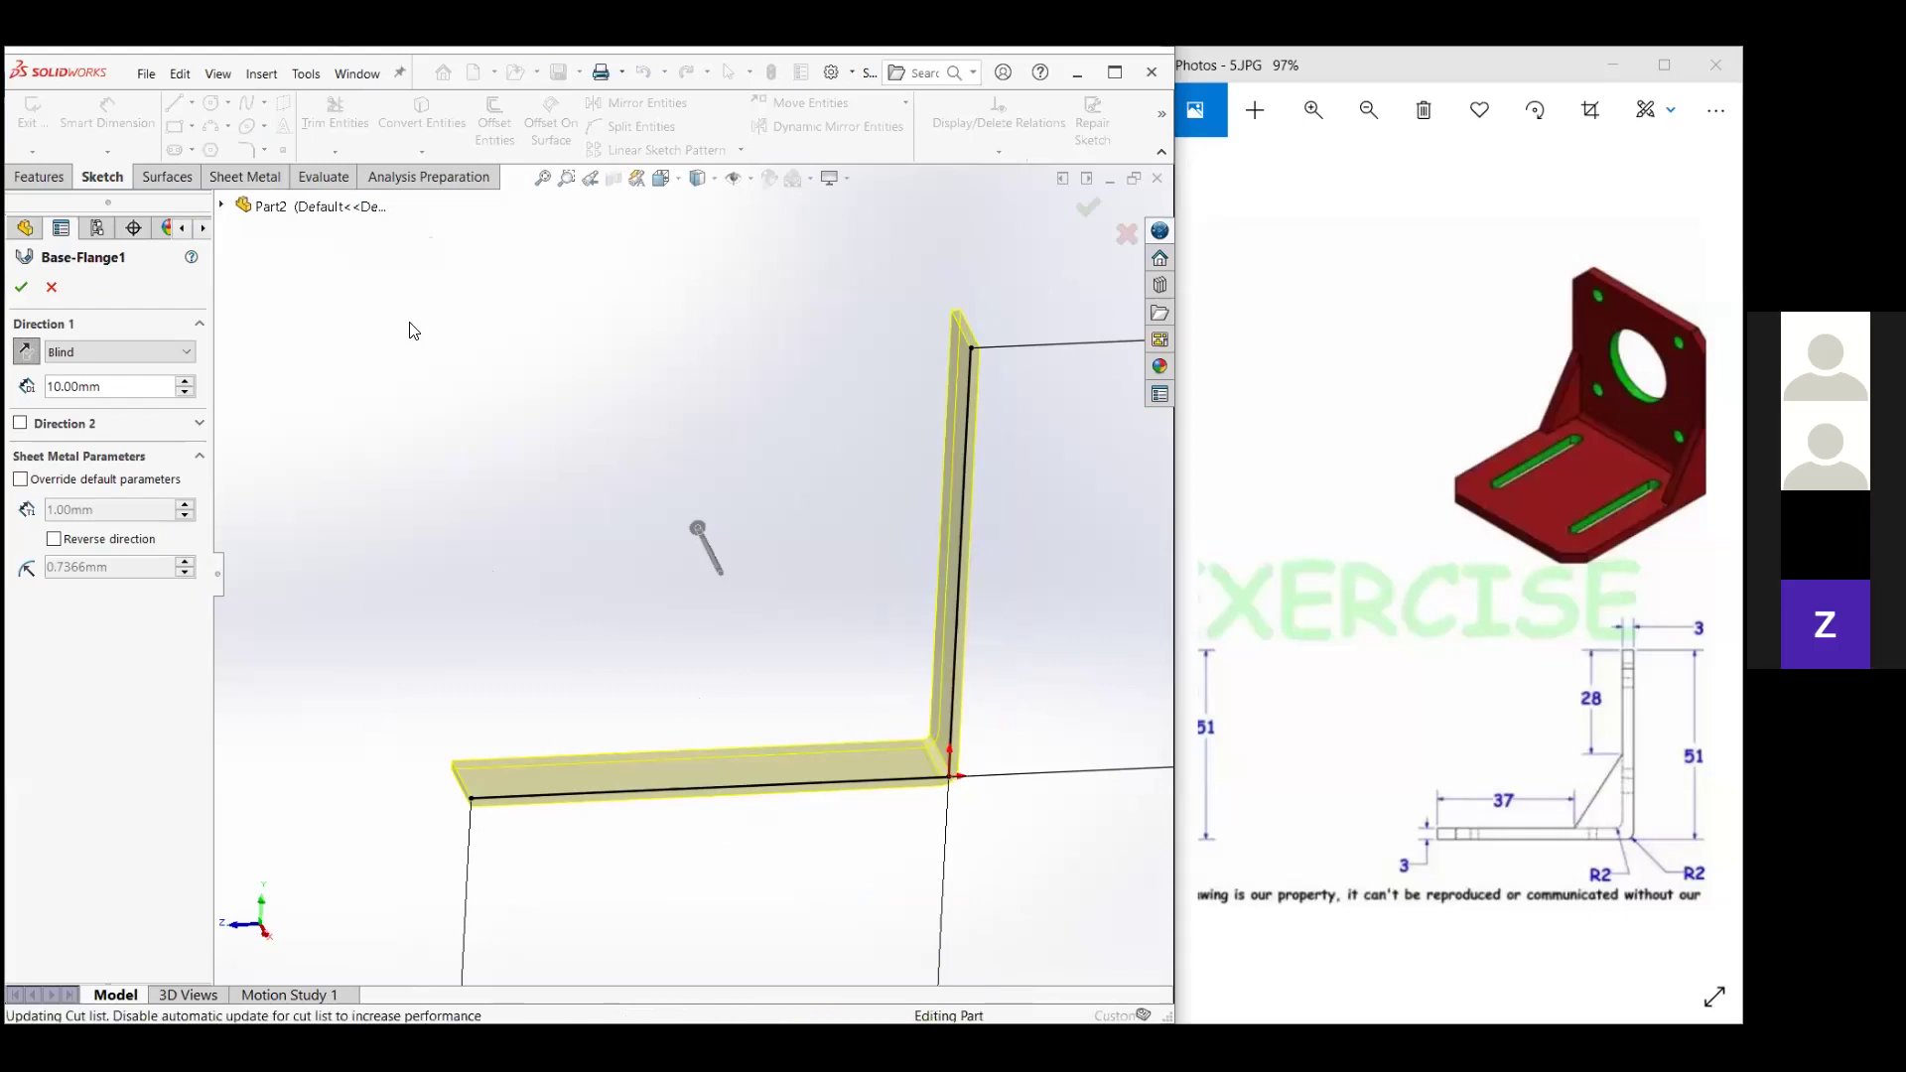
key("Return")
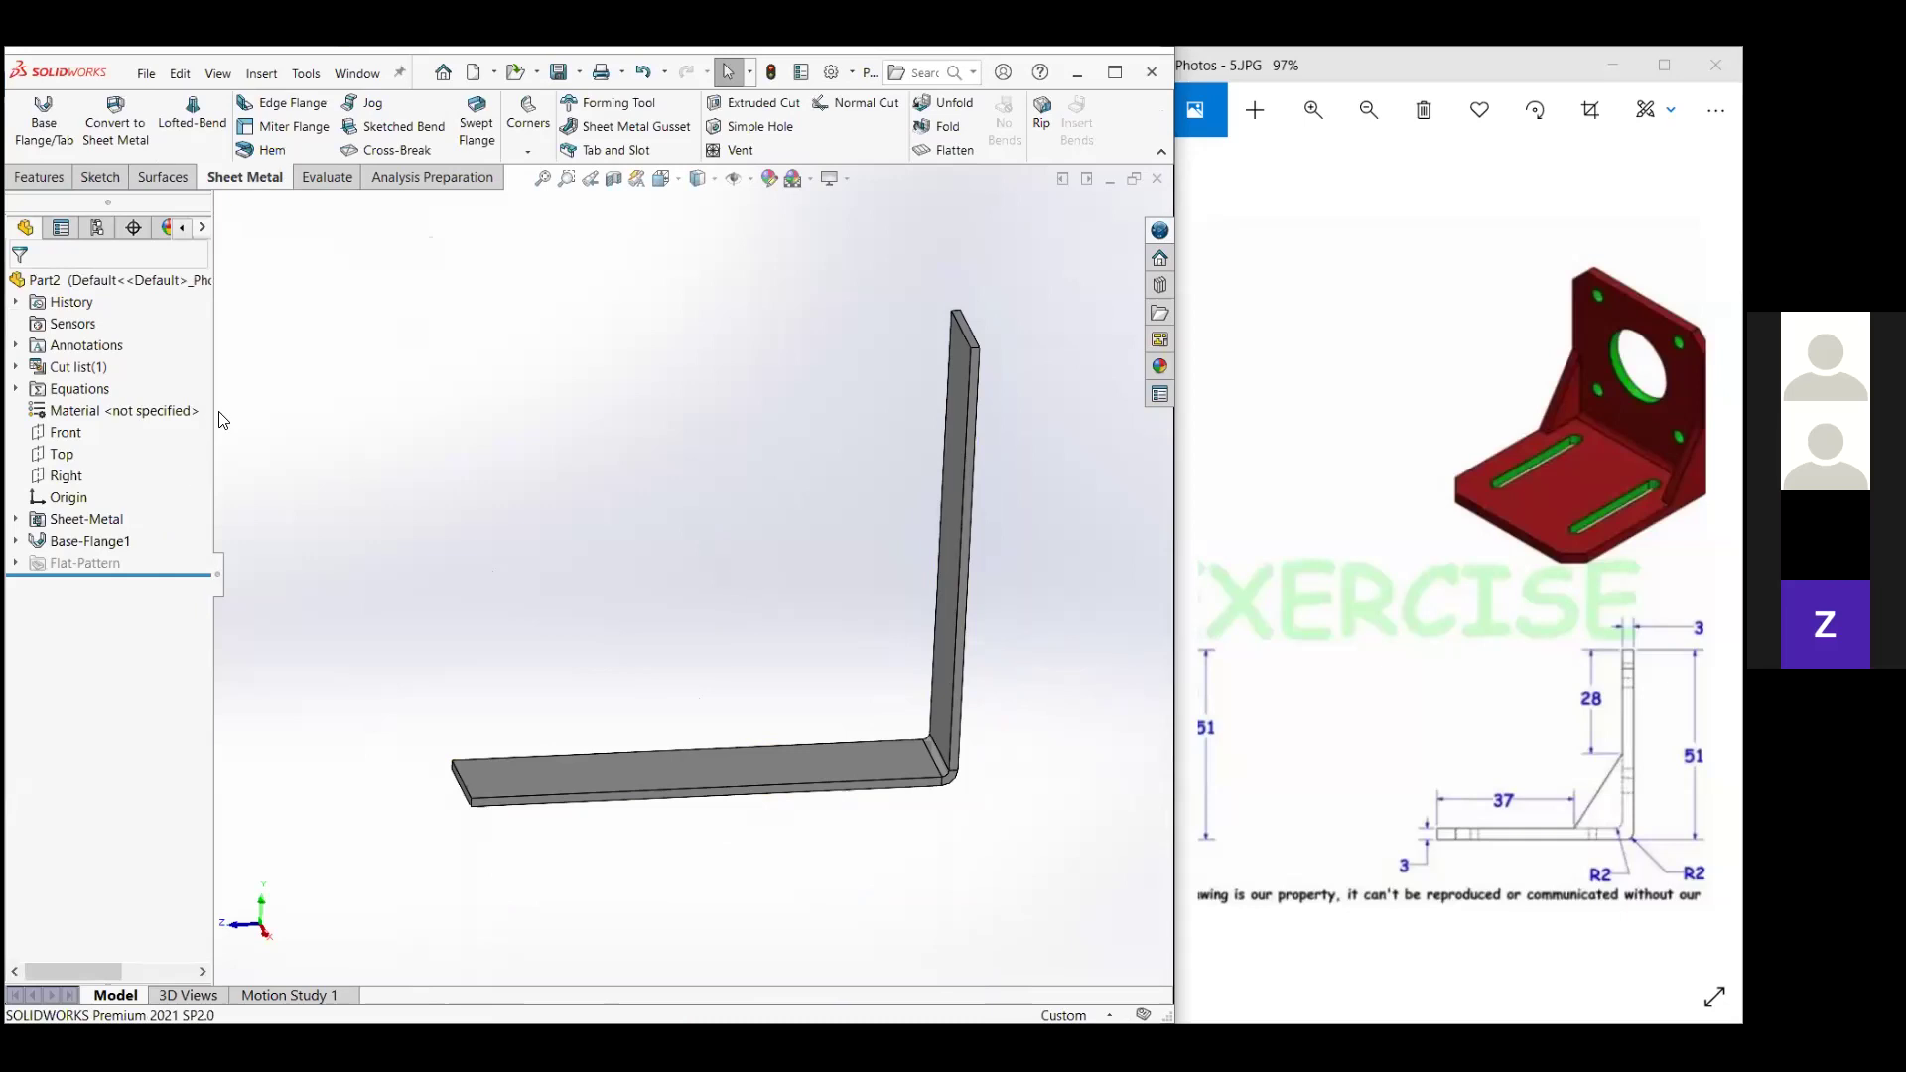
key("f")
right_click(84, 542)
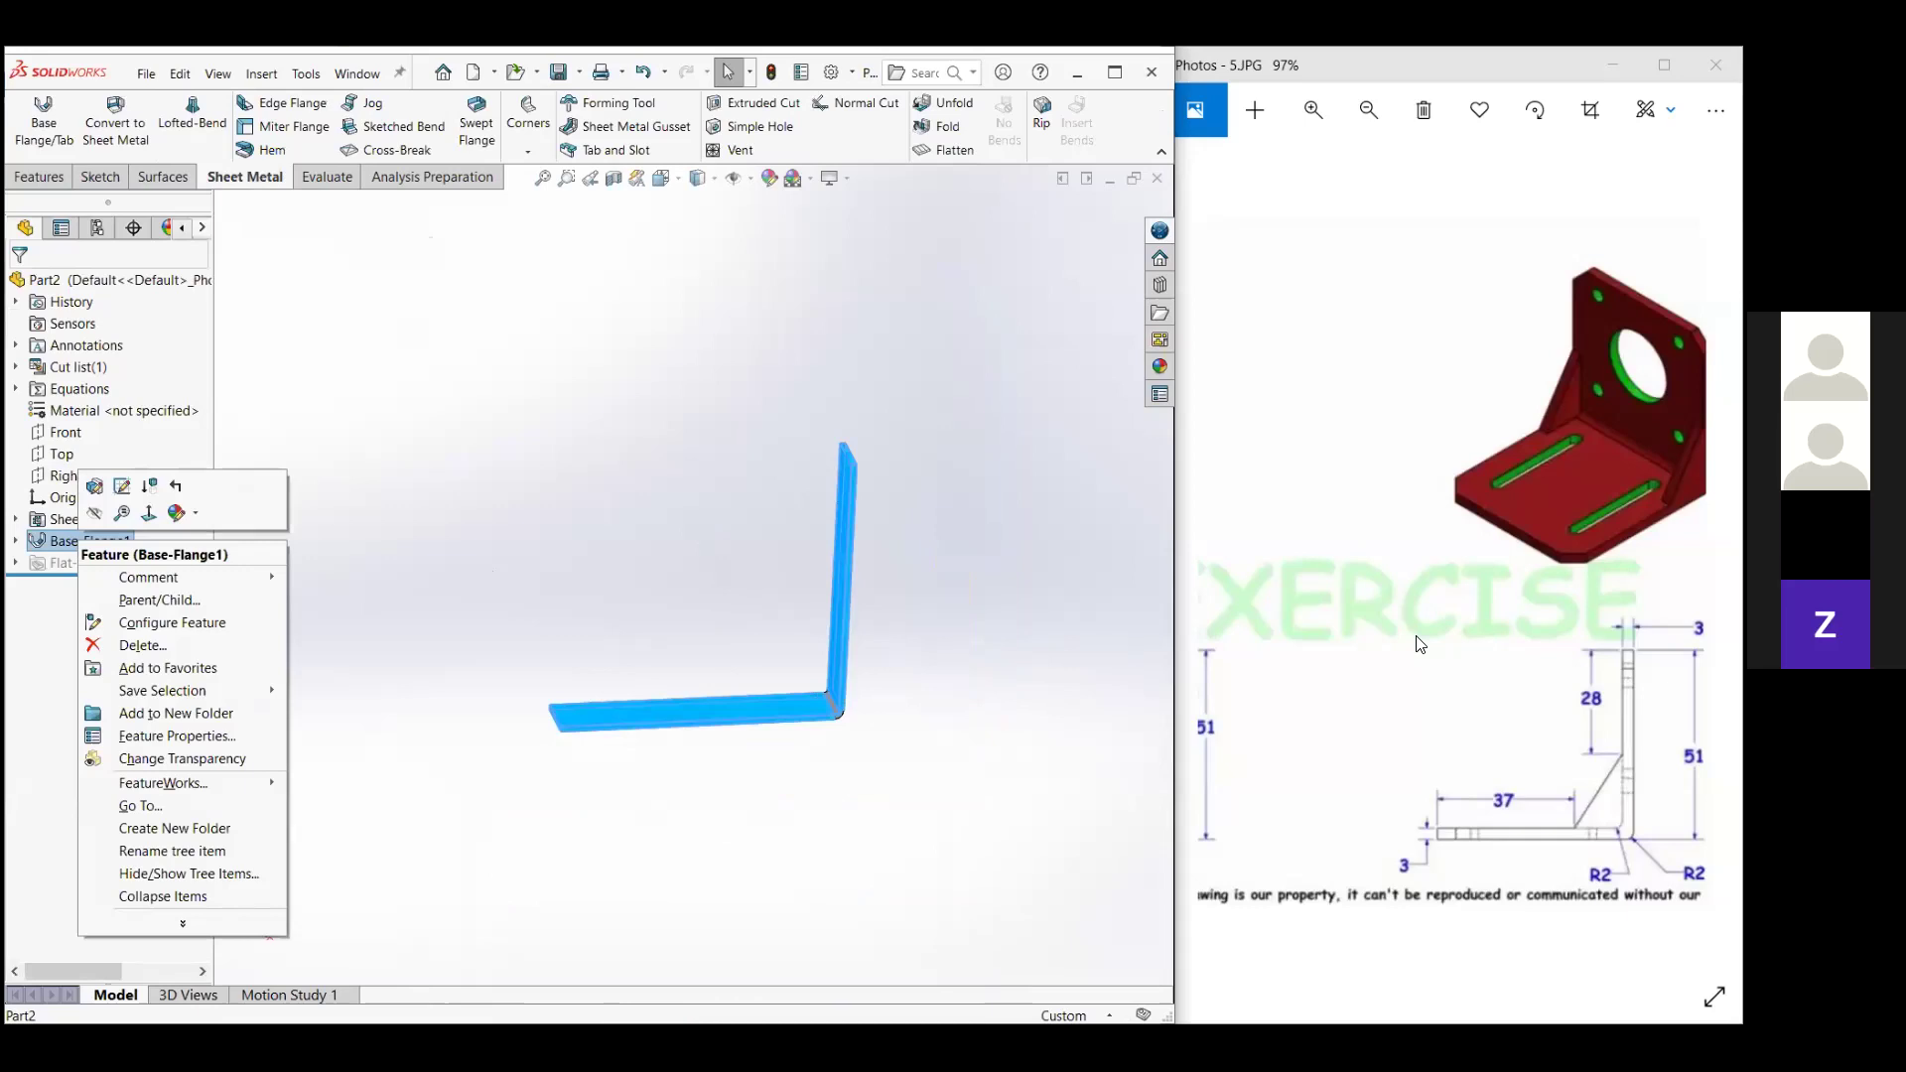
left_click(142, 645)
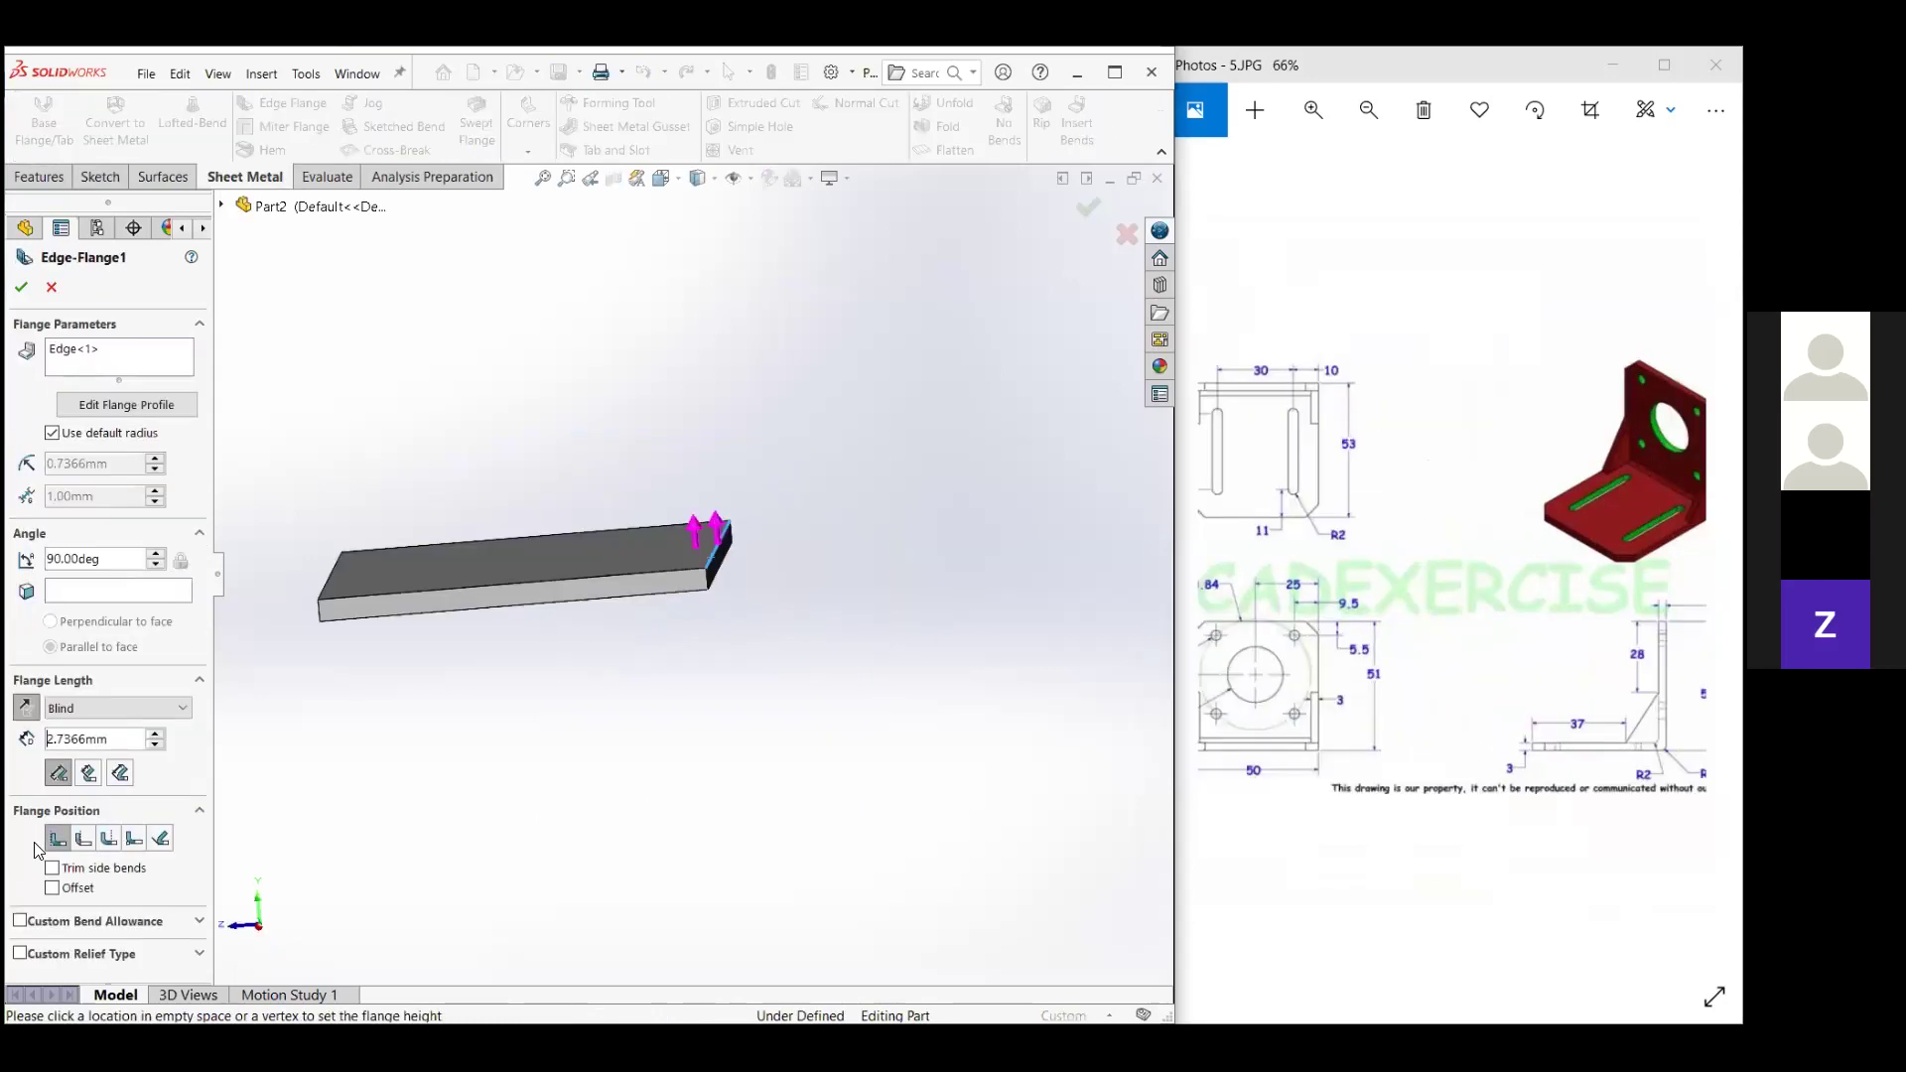
Add a 51 mm edge flange at 90 degrees along the plate's rear edge, using the Material Inside flange position.
left_click(58, 839)
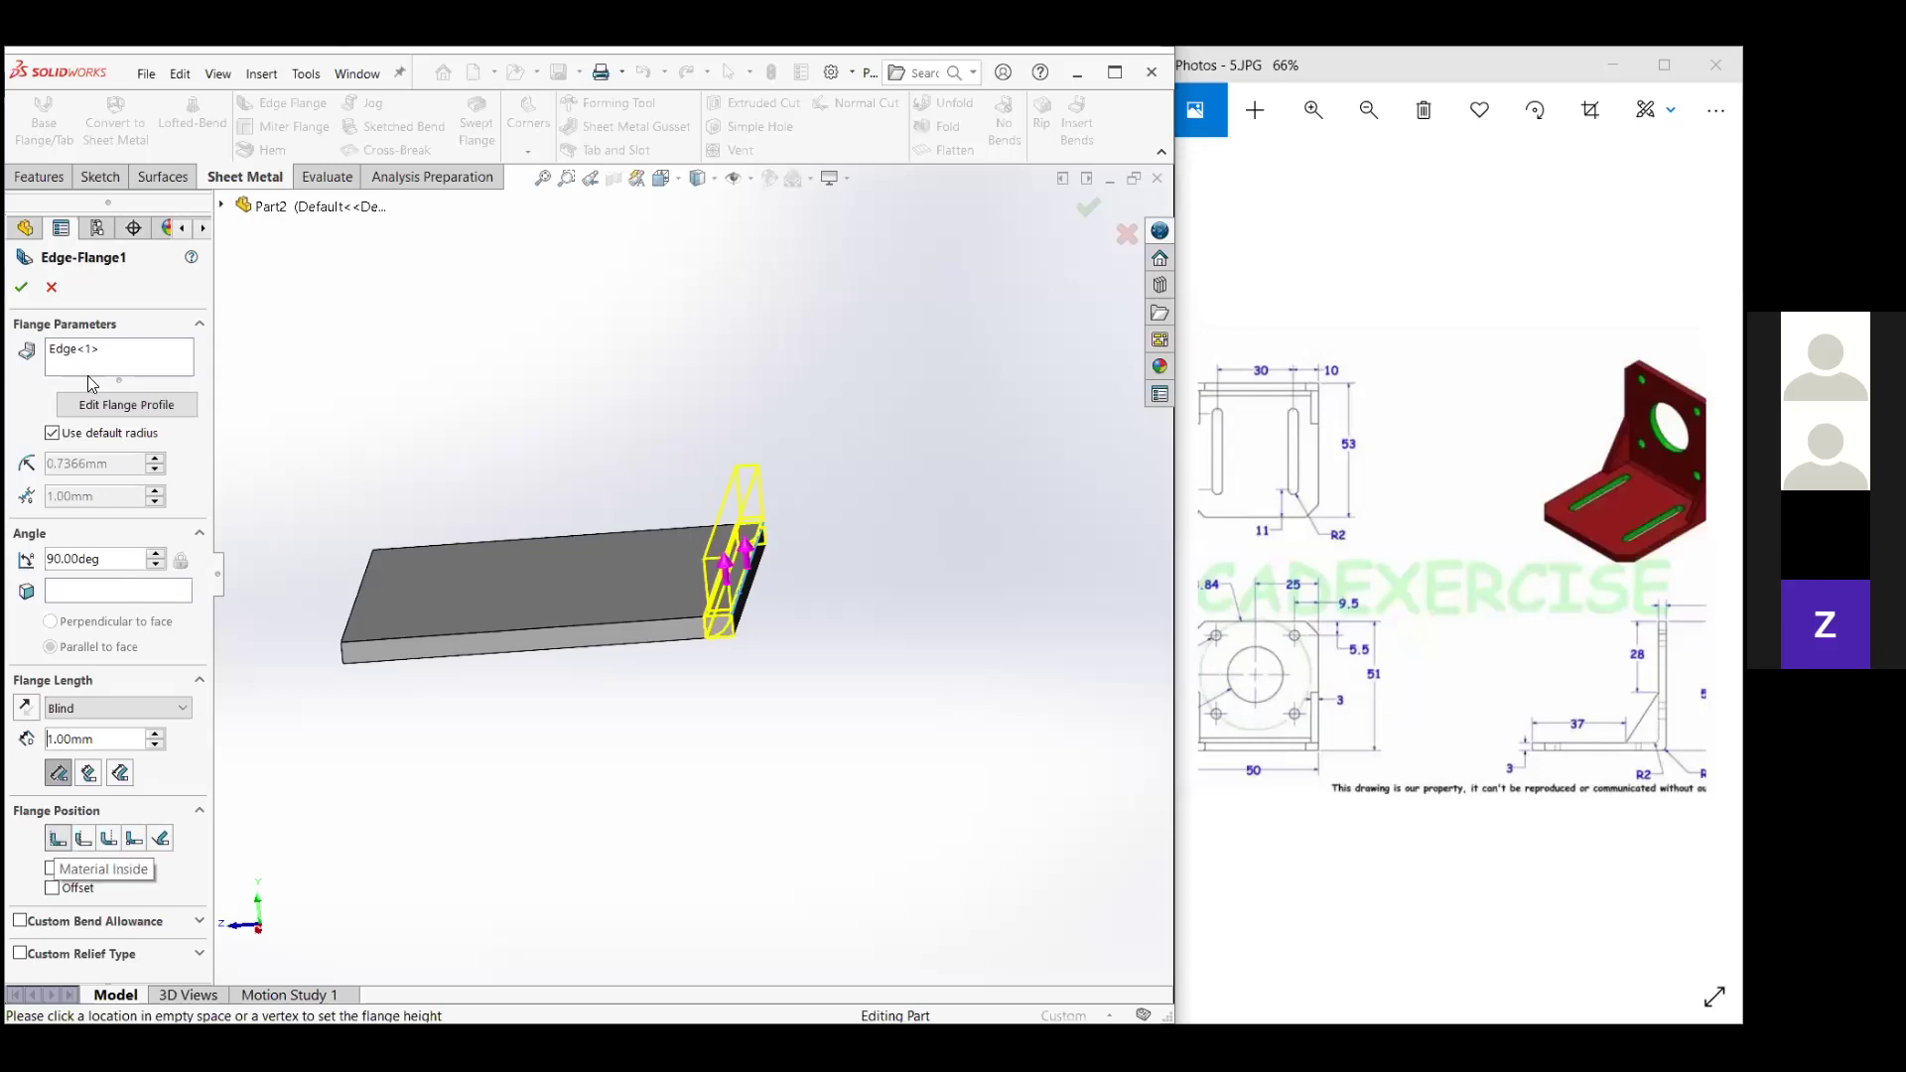
left_click(21, 287)
scroll(1376, 576, "down", 2)
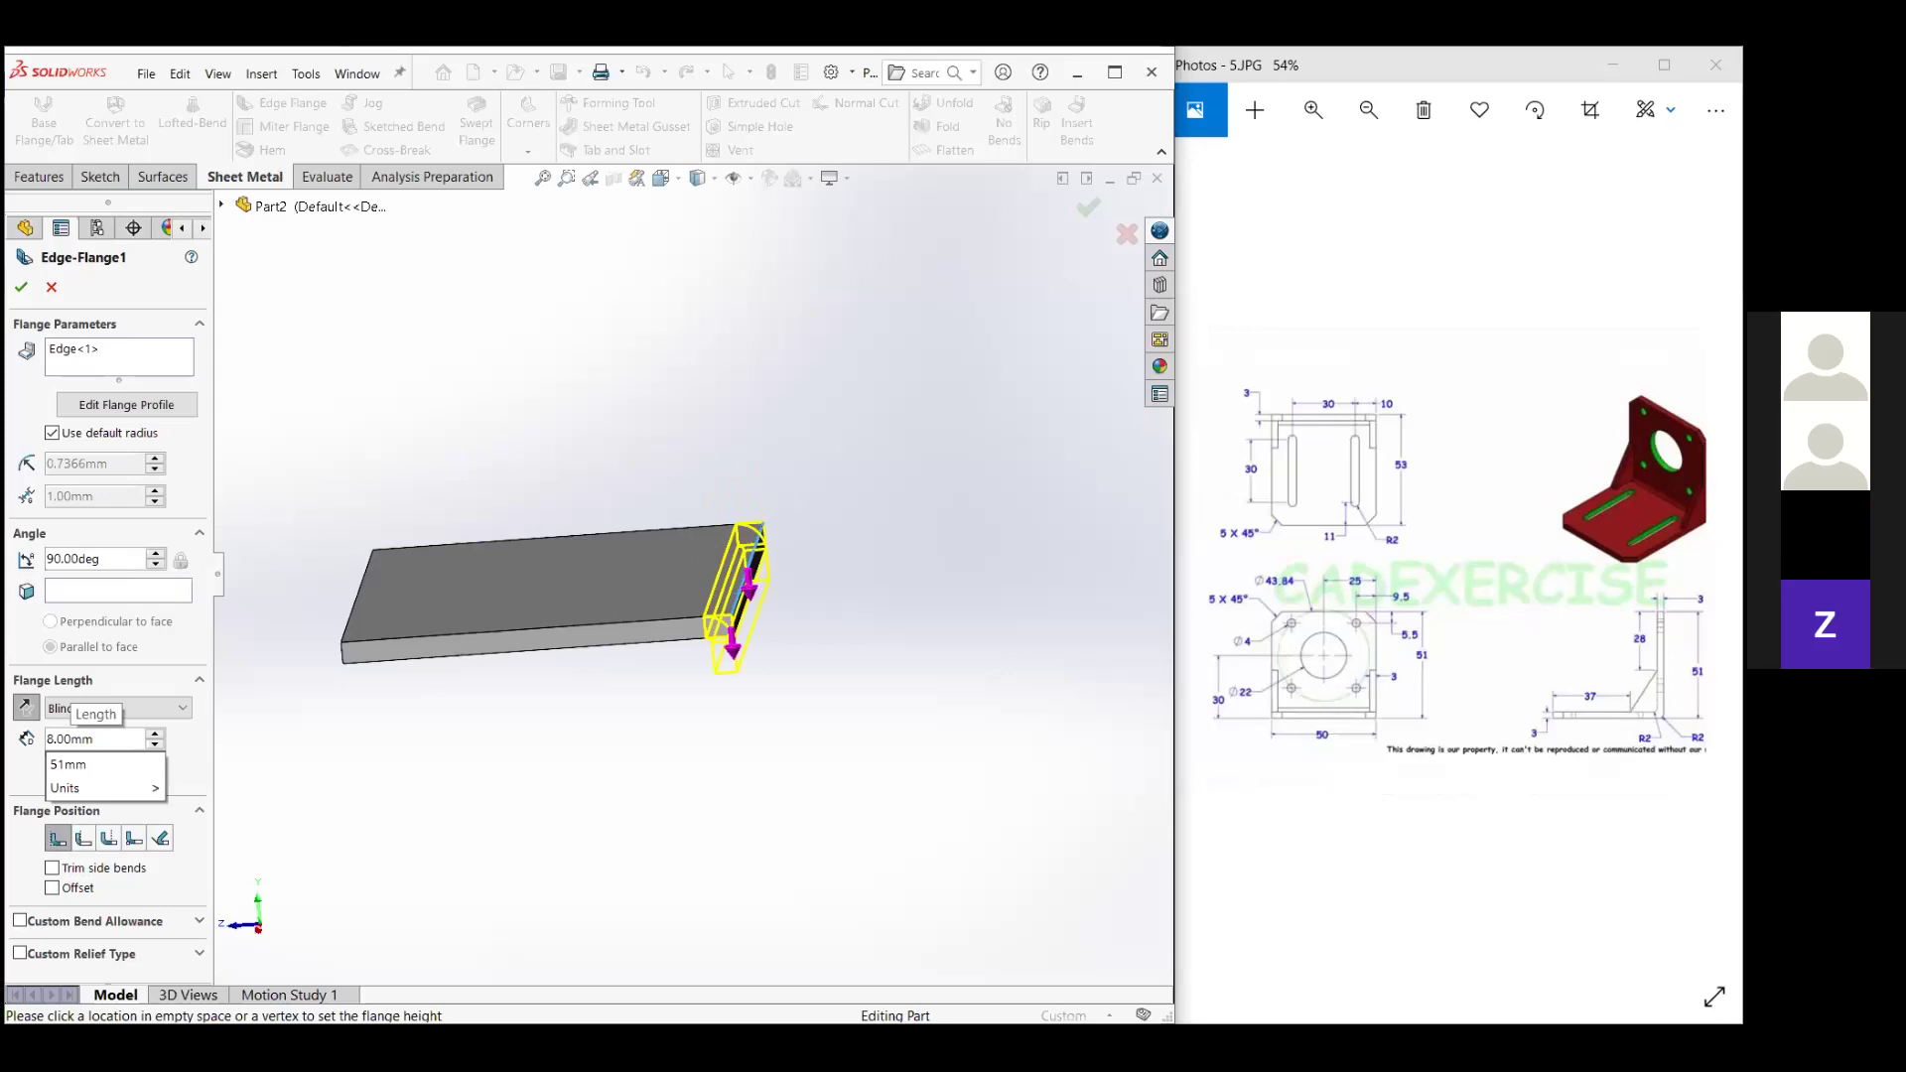
key("Return")
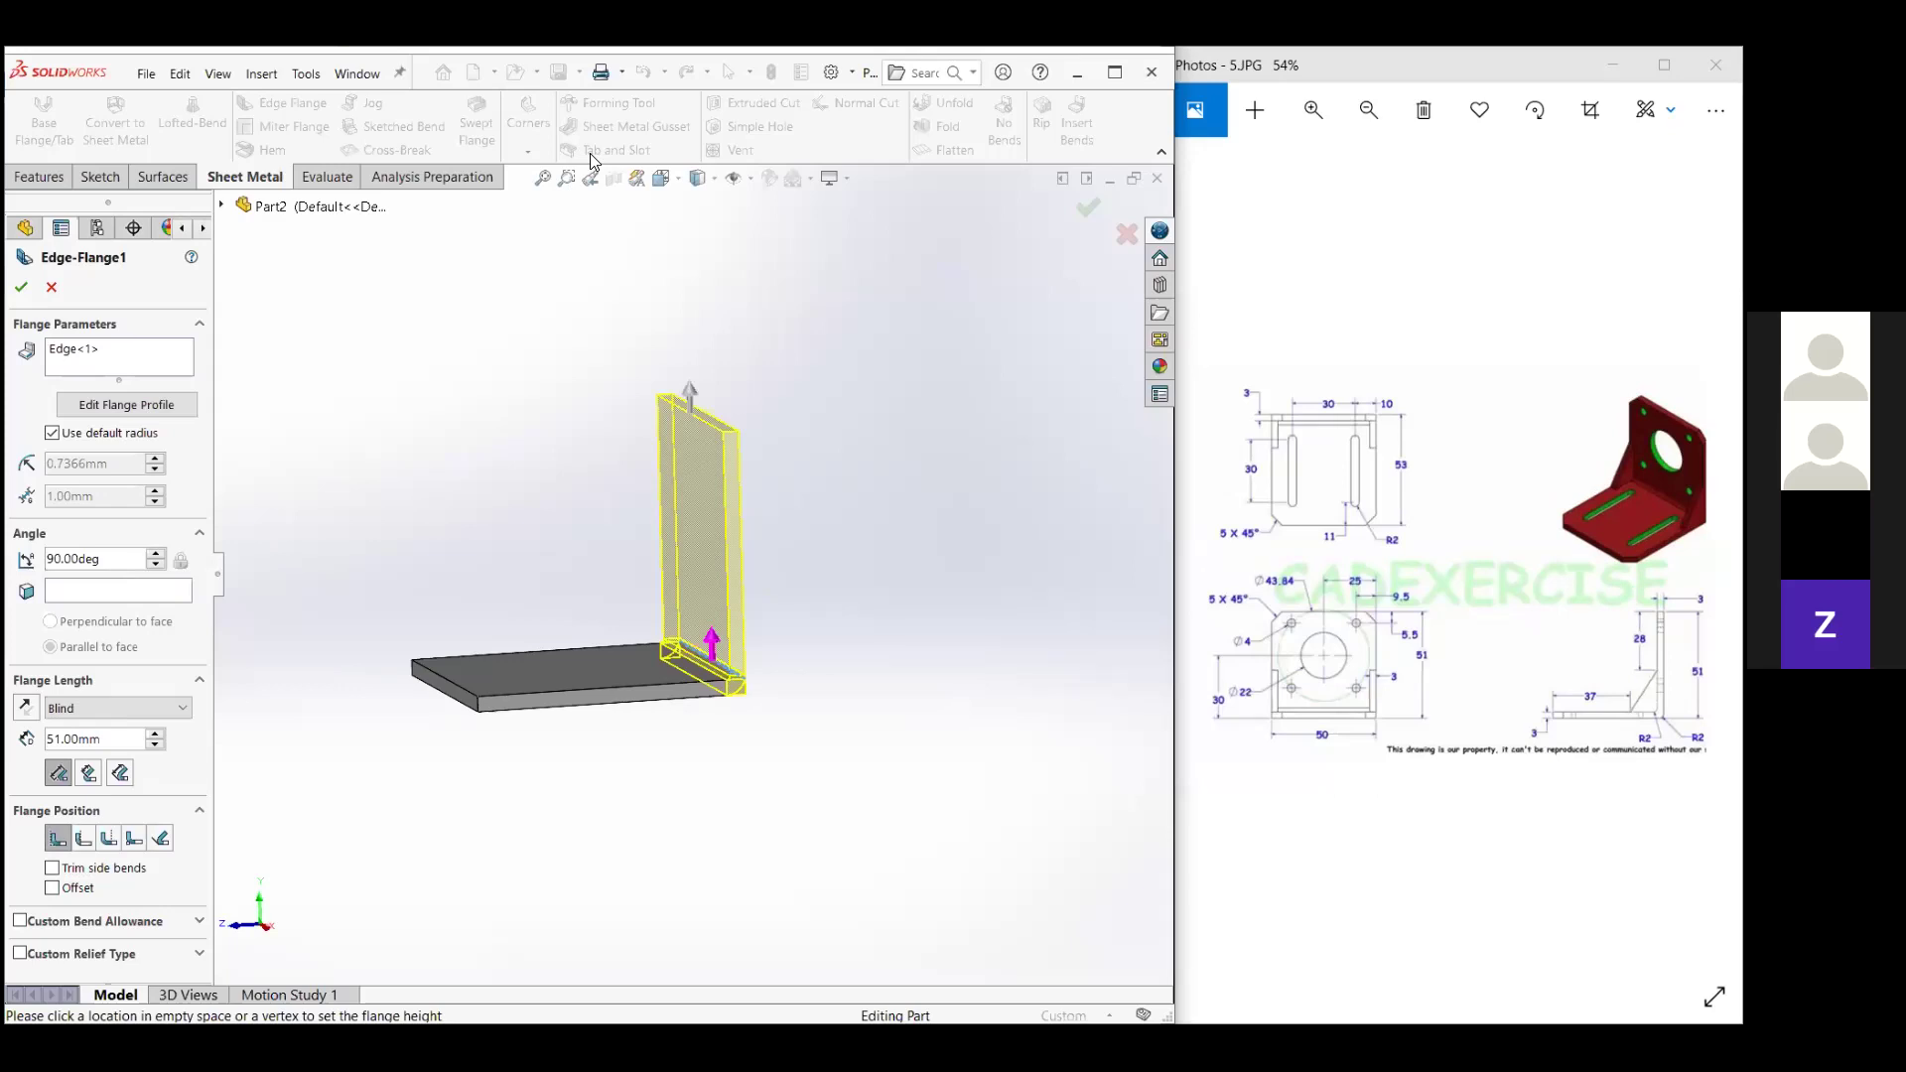
key("Return")
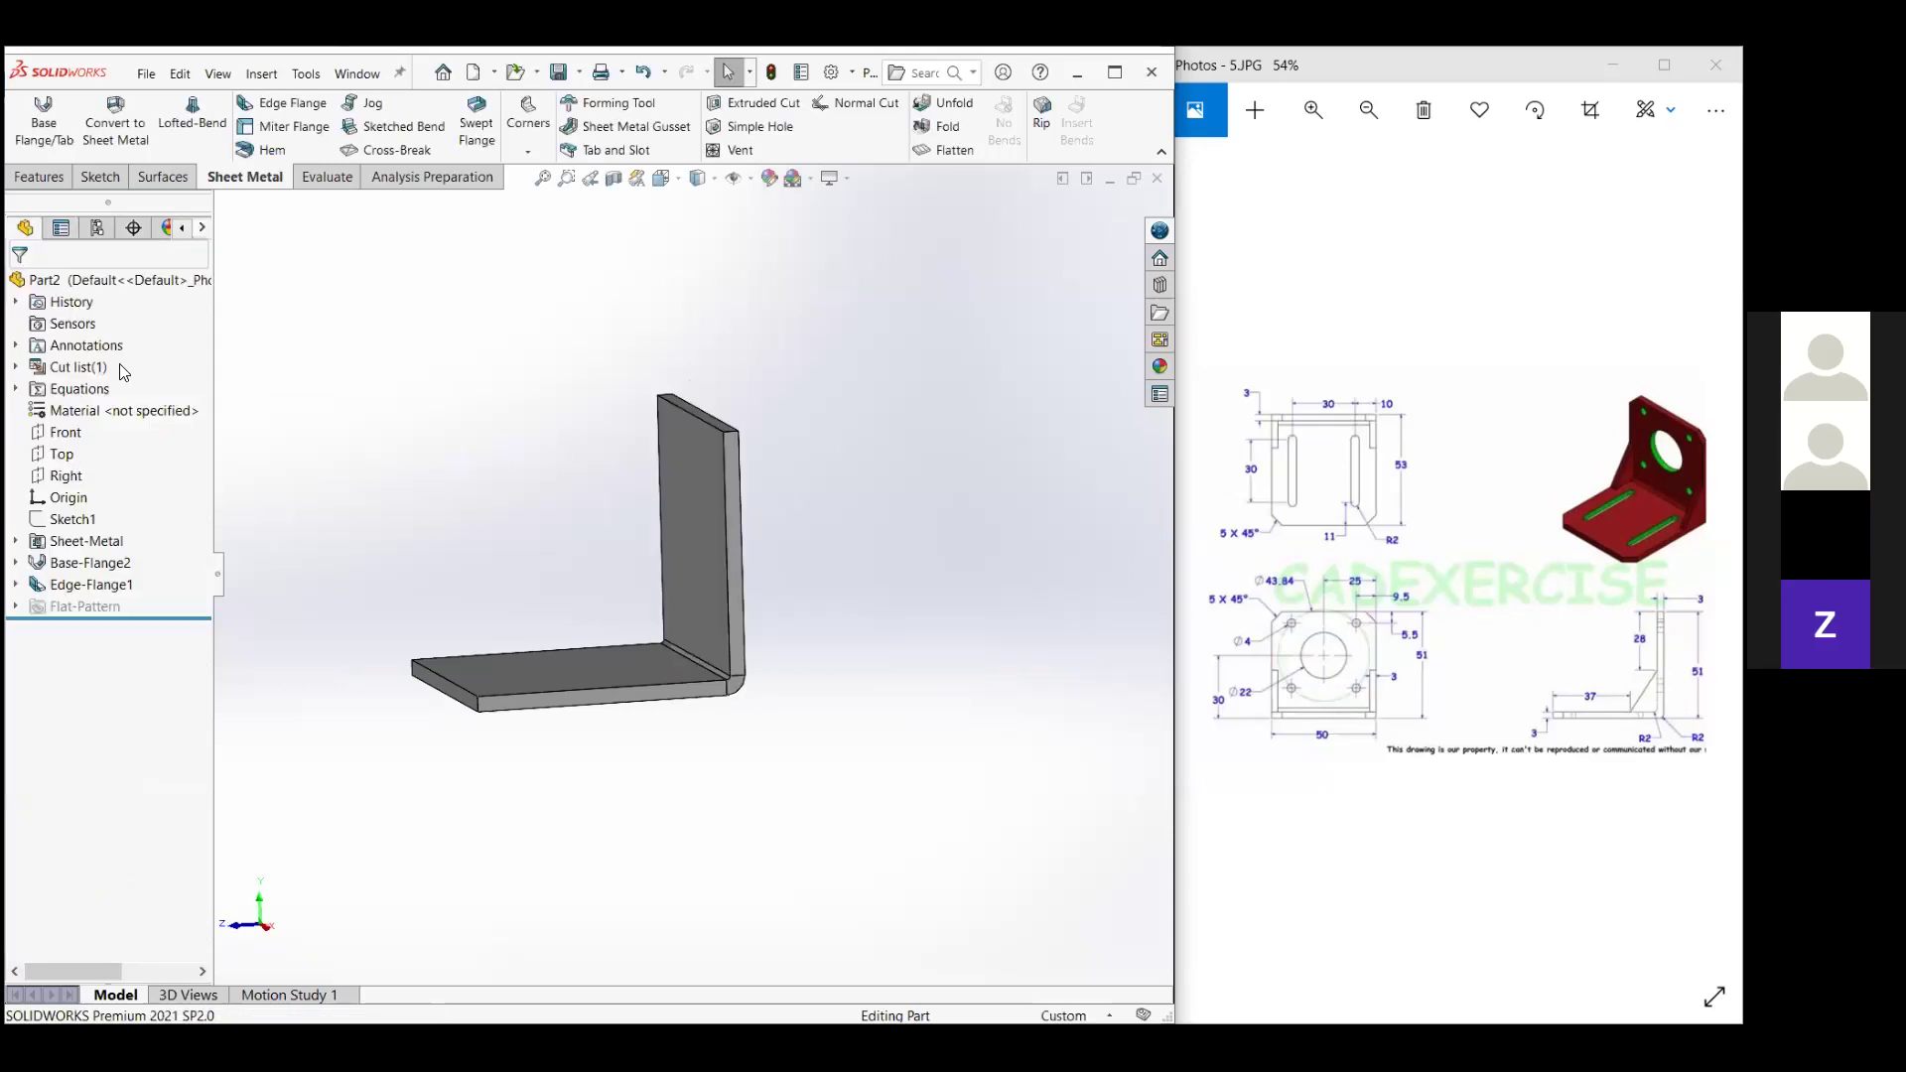
key("ctrl+7")
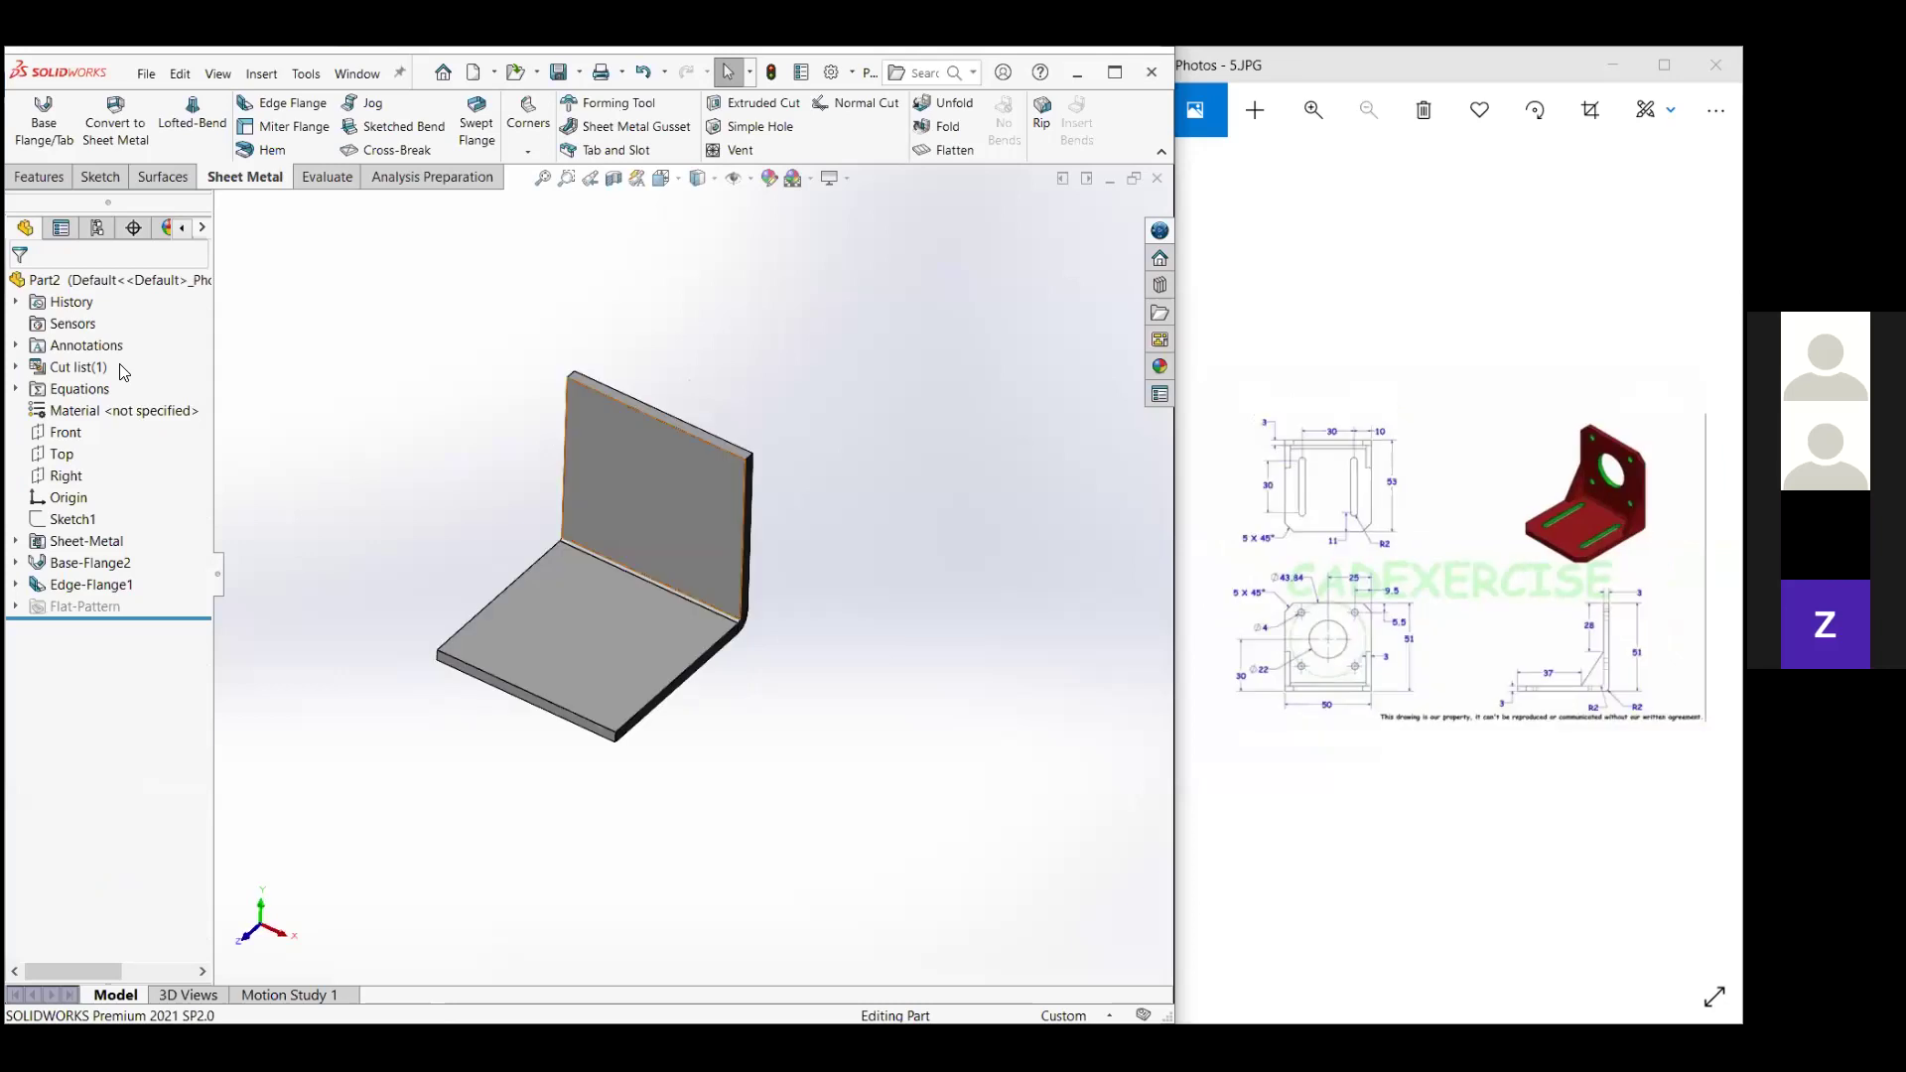
Start a sheet metal gusset on the base plate's upper face, with the inner bend edge as reference line and its end vertex as reference point.
key("g")
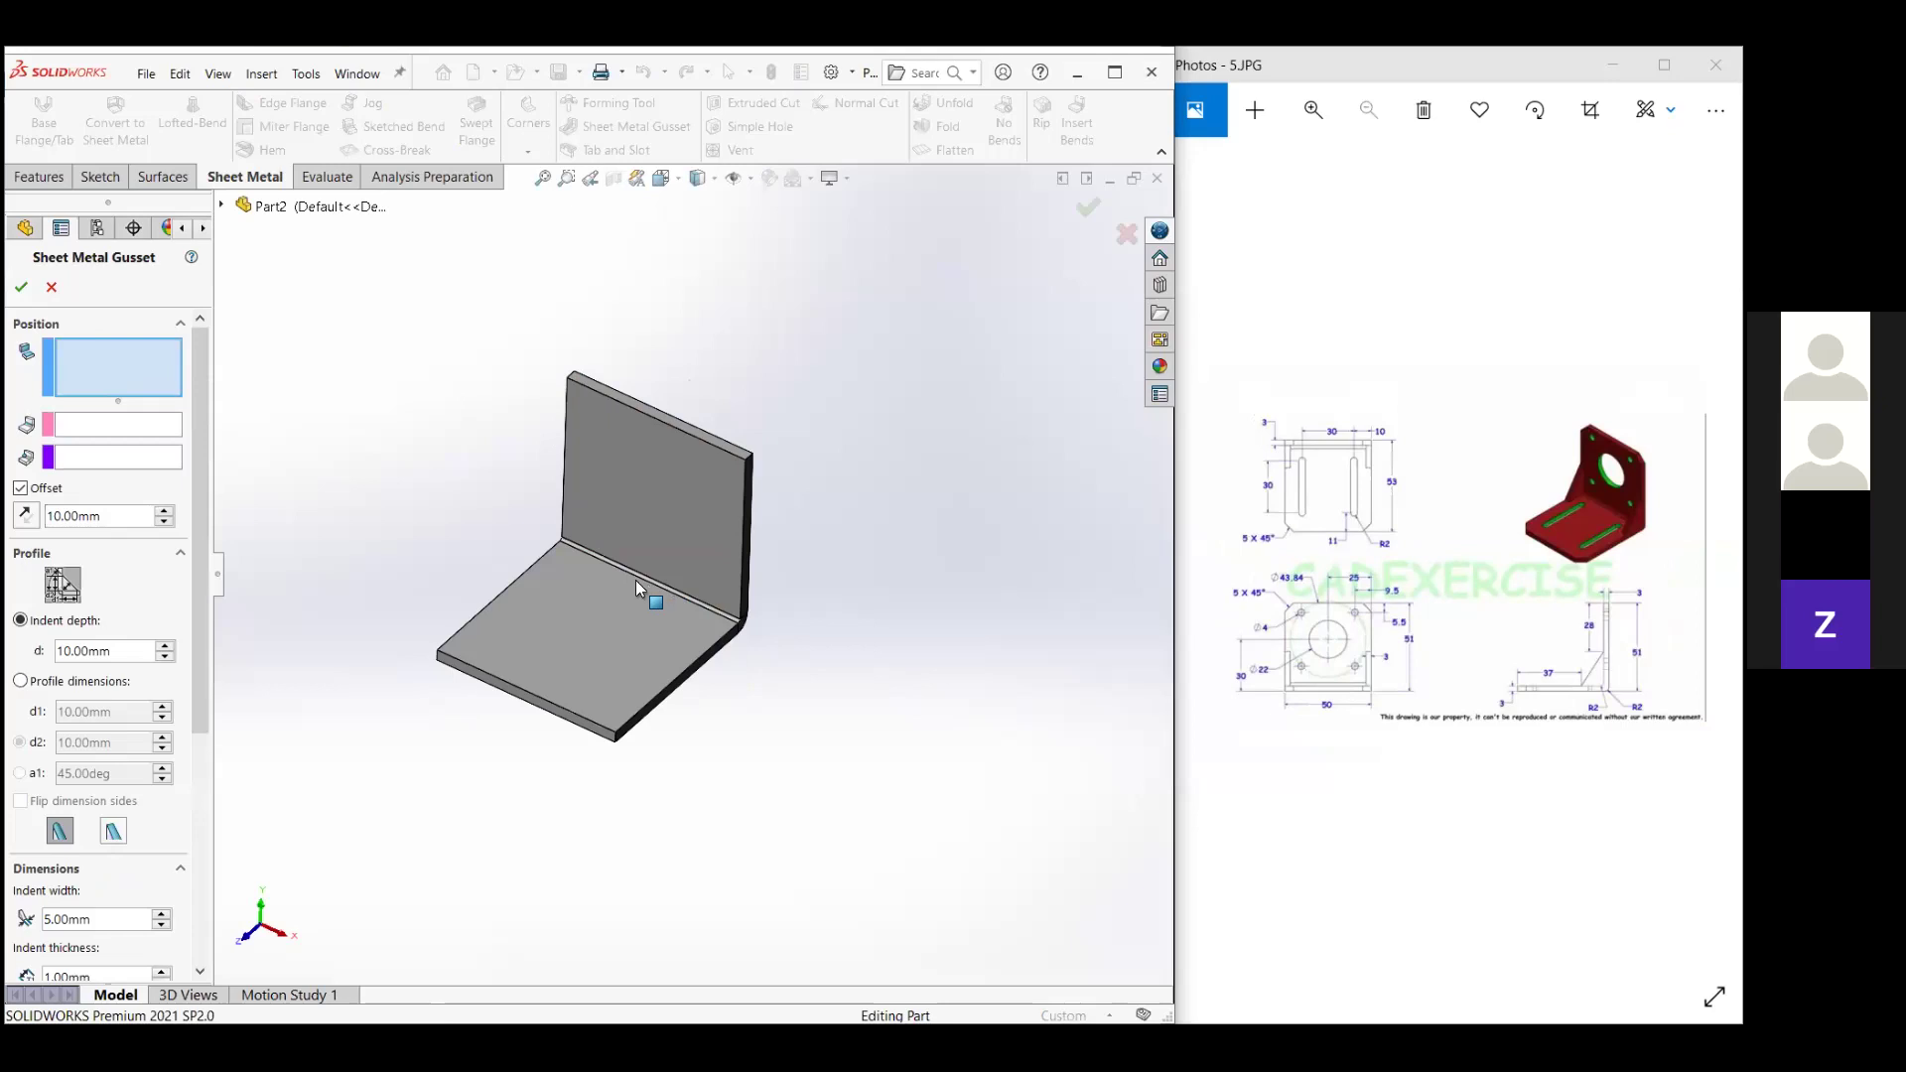
scroll(636, 580, "down", 5)
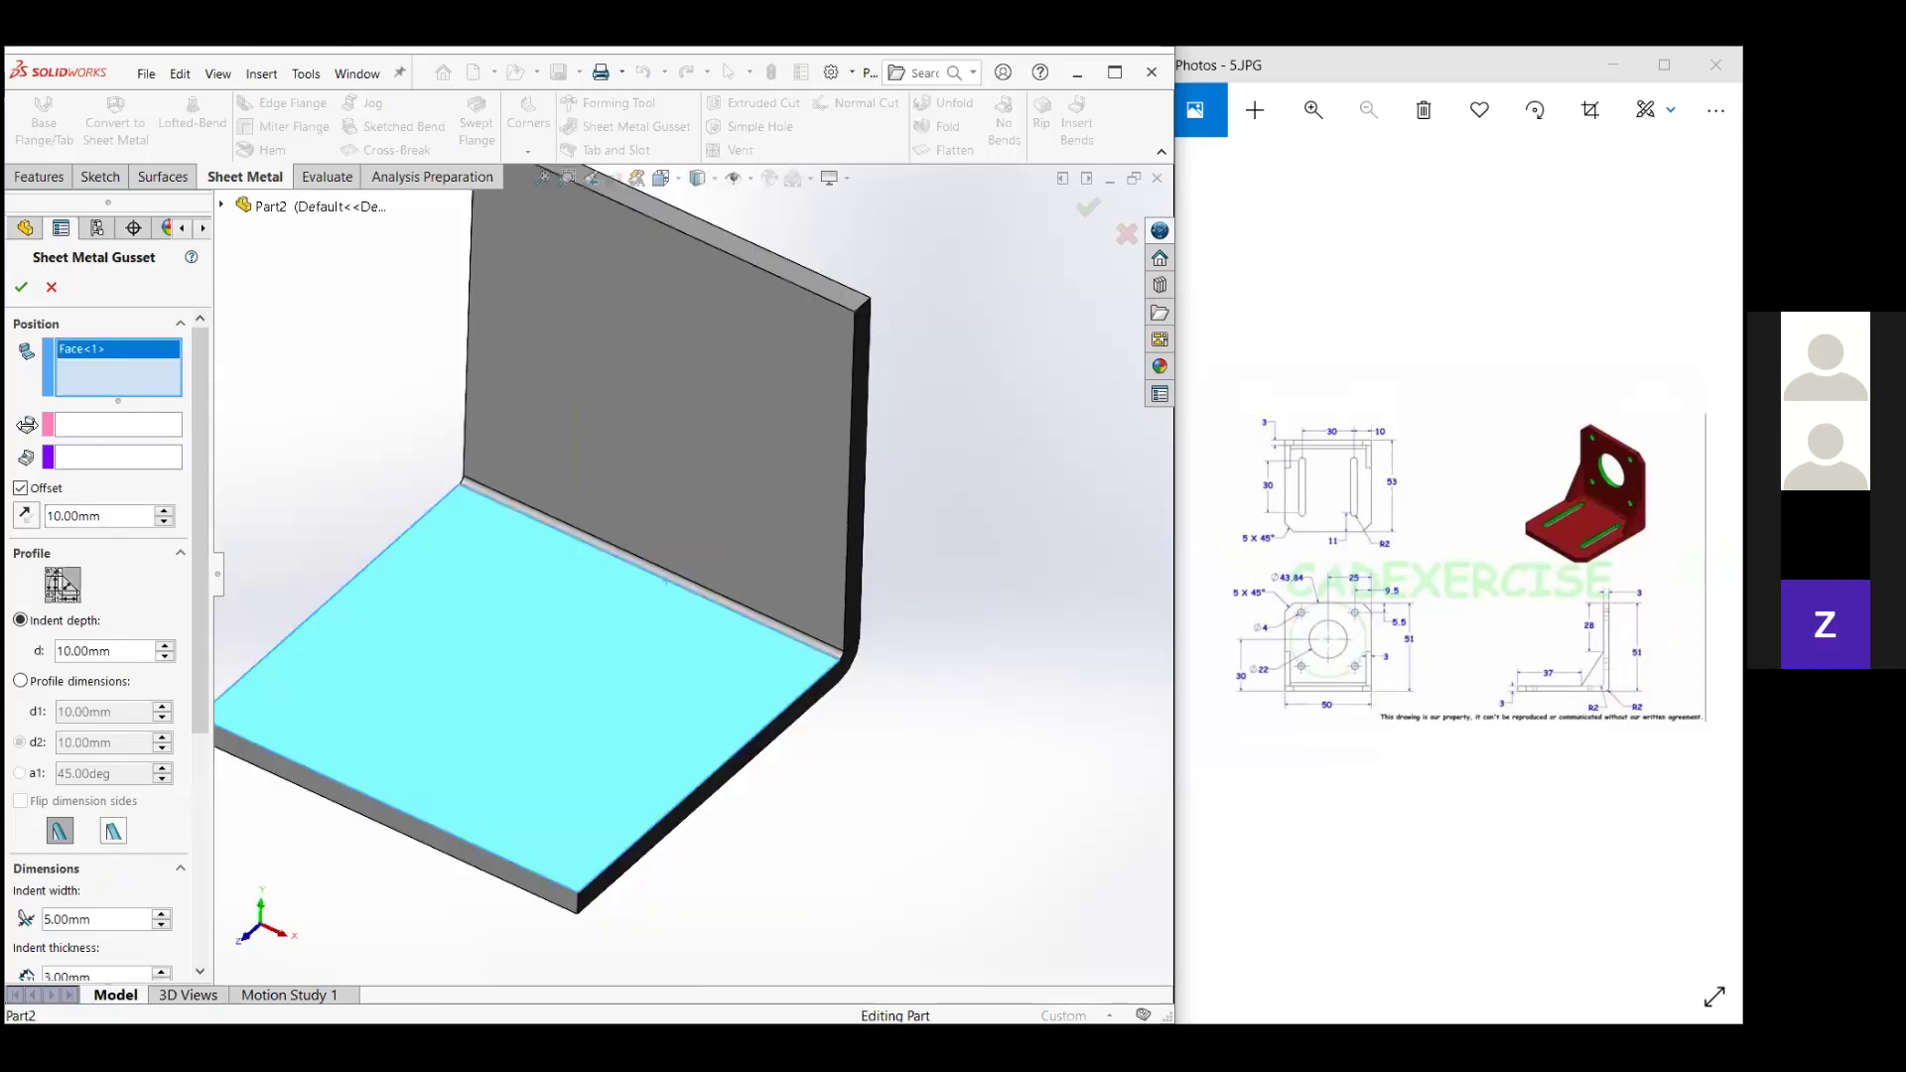
left_click(72, 421)
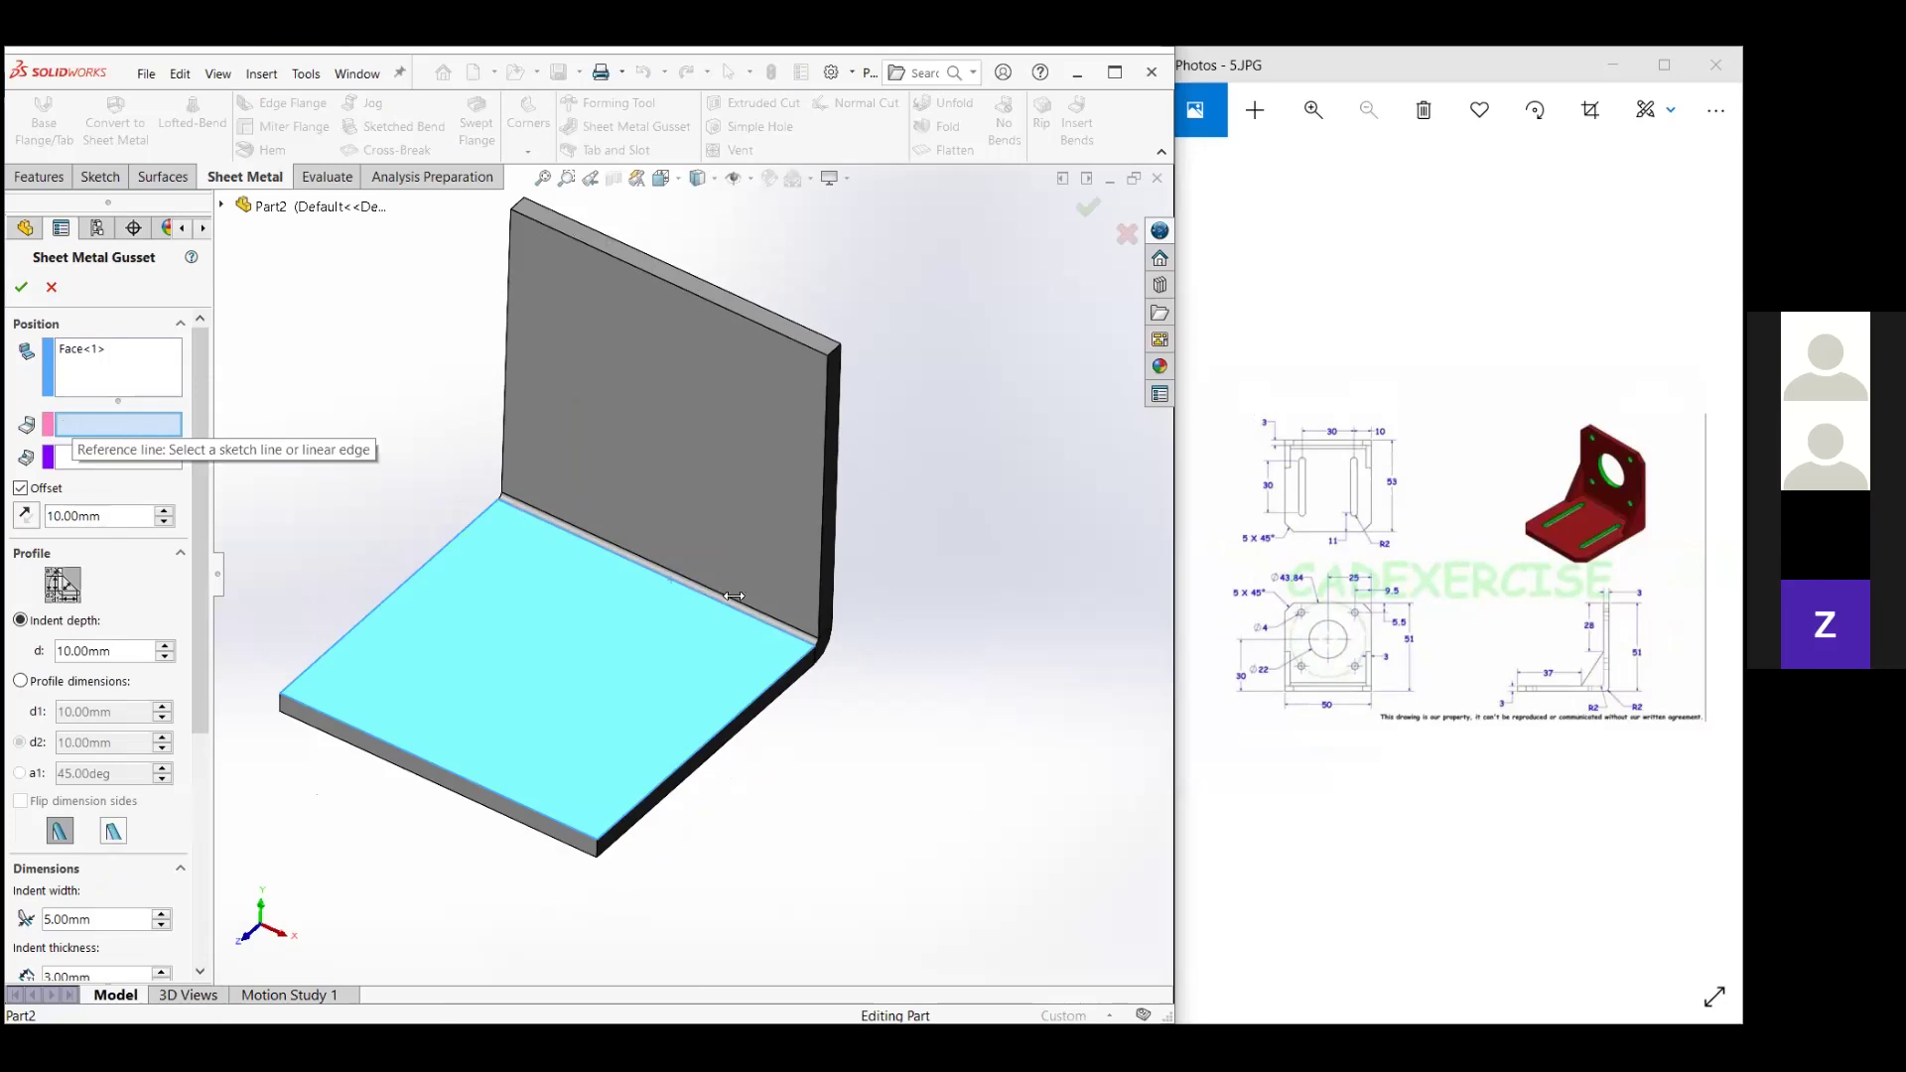
scroll(734, 606, "down", 3)
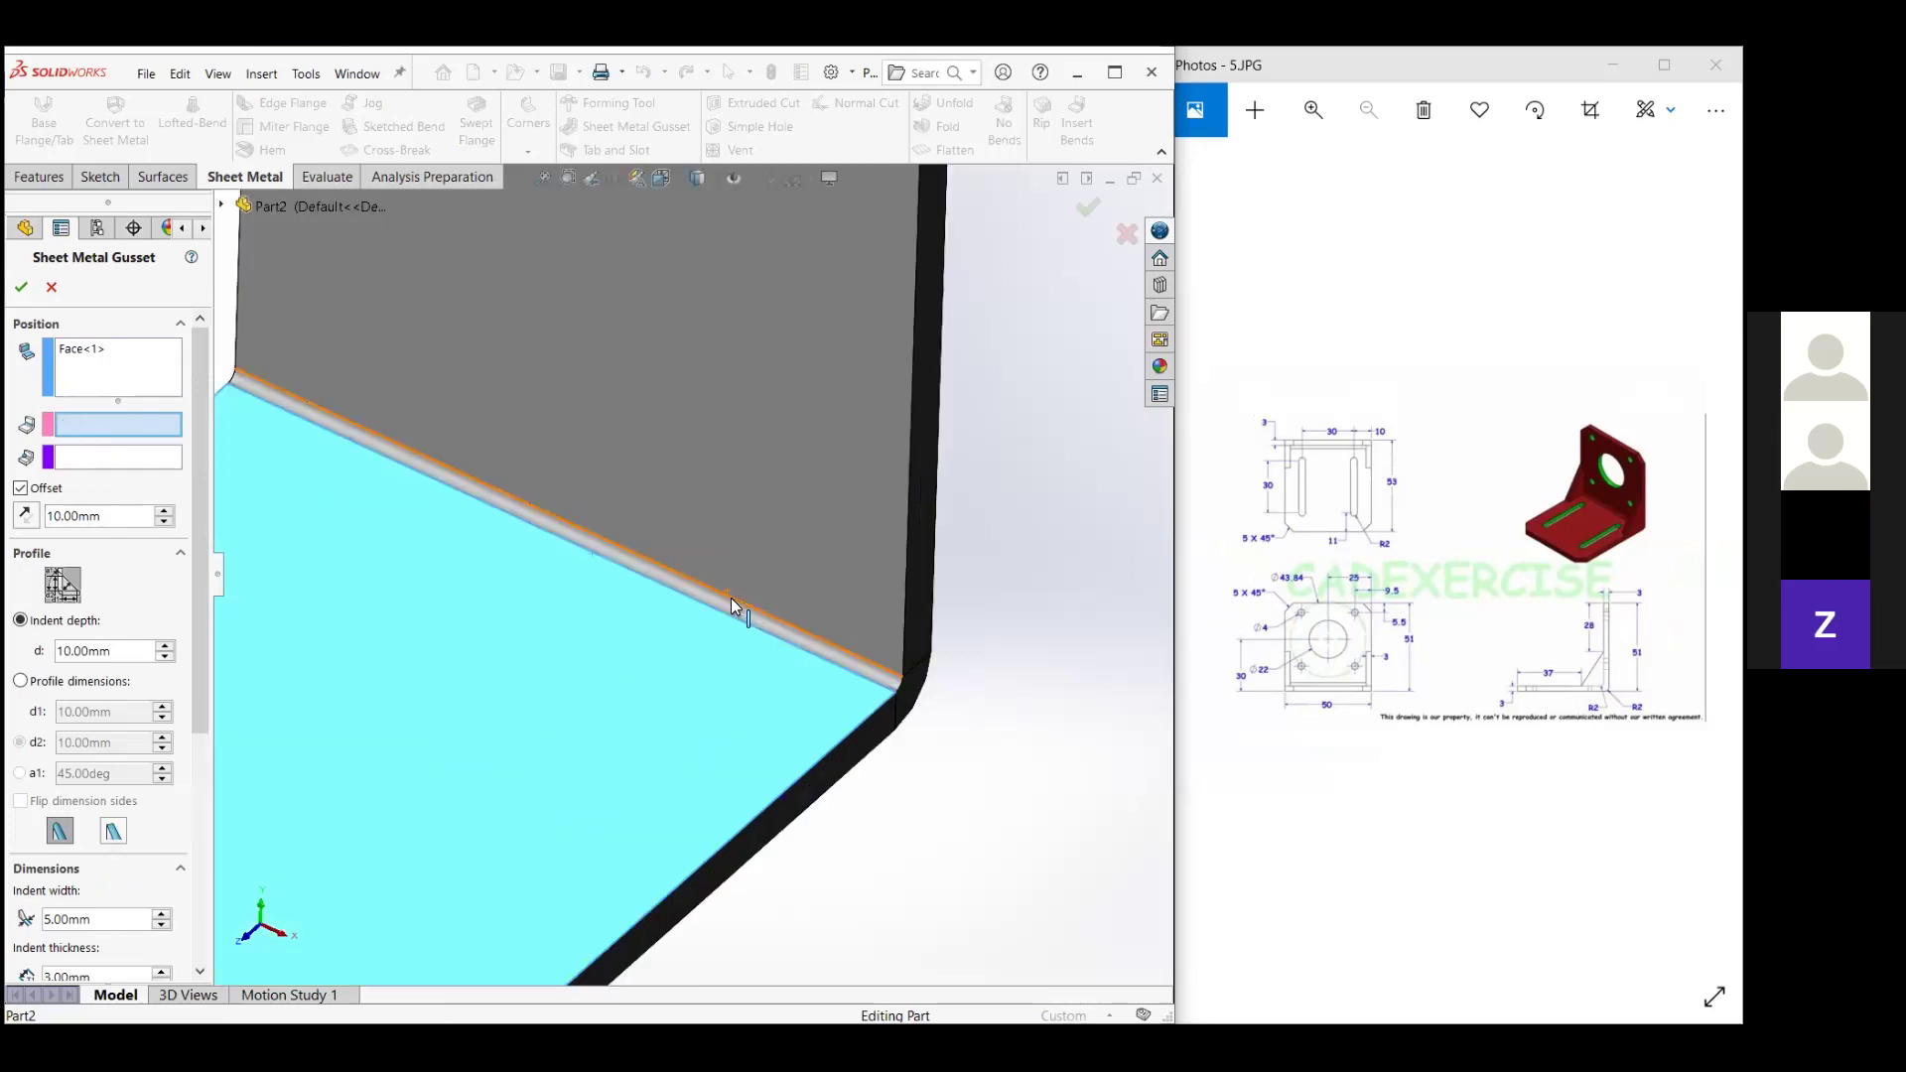
left_click(732, 606)
scroll(803, 655, "up", 2)
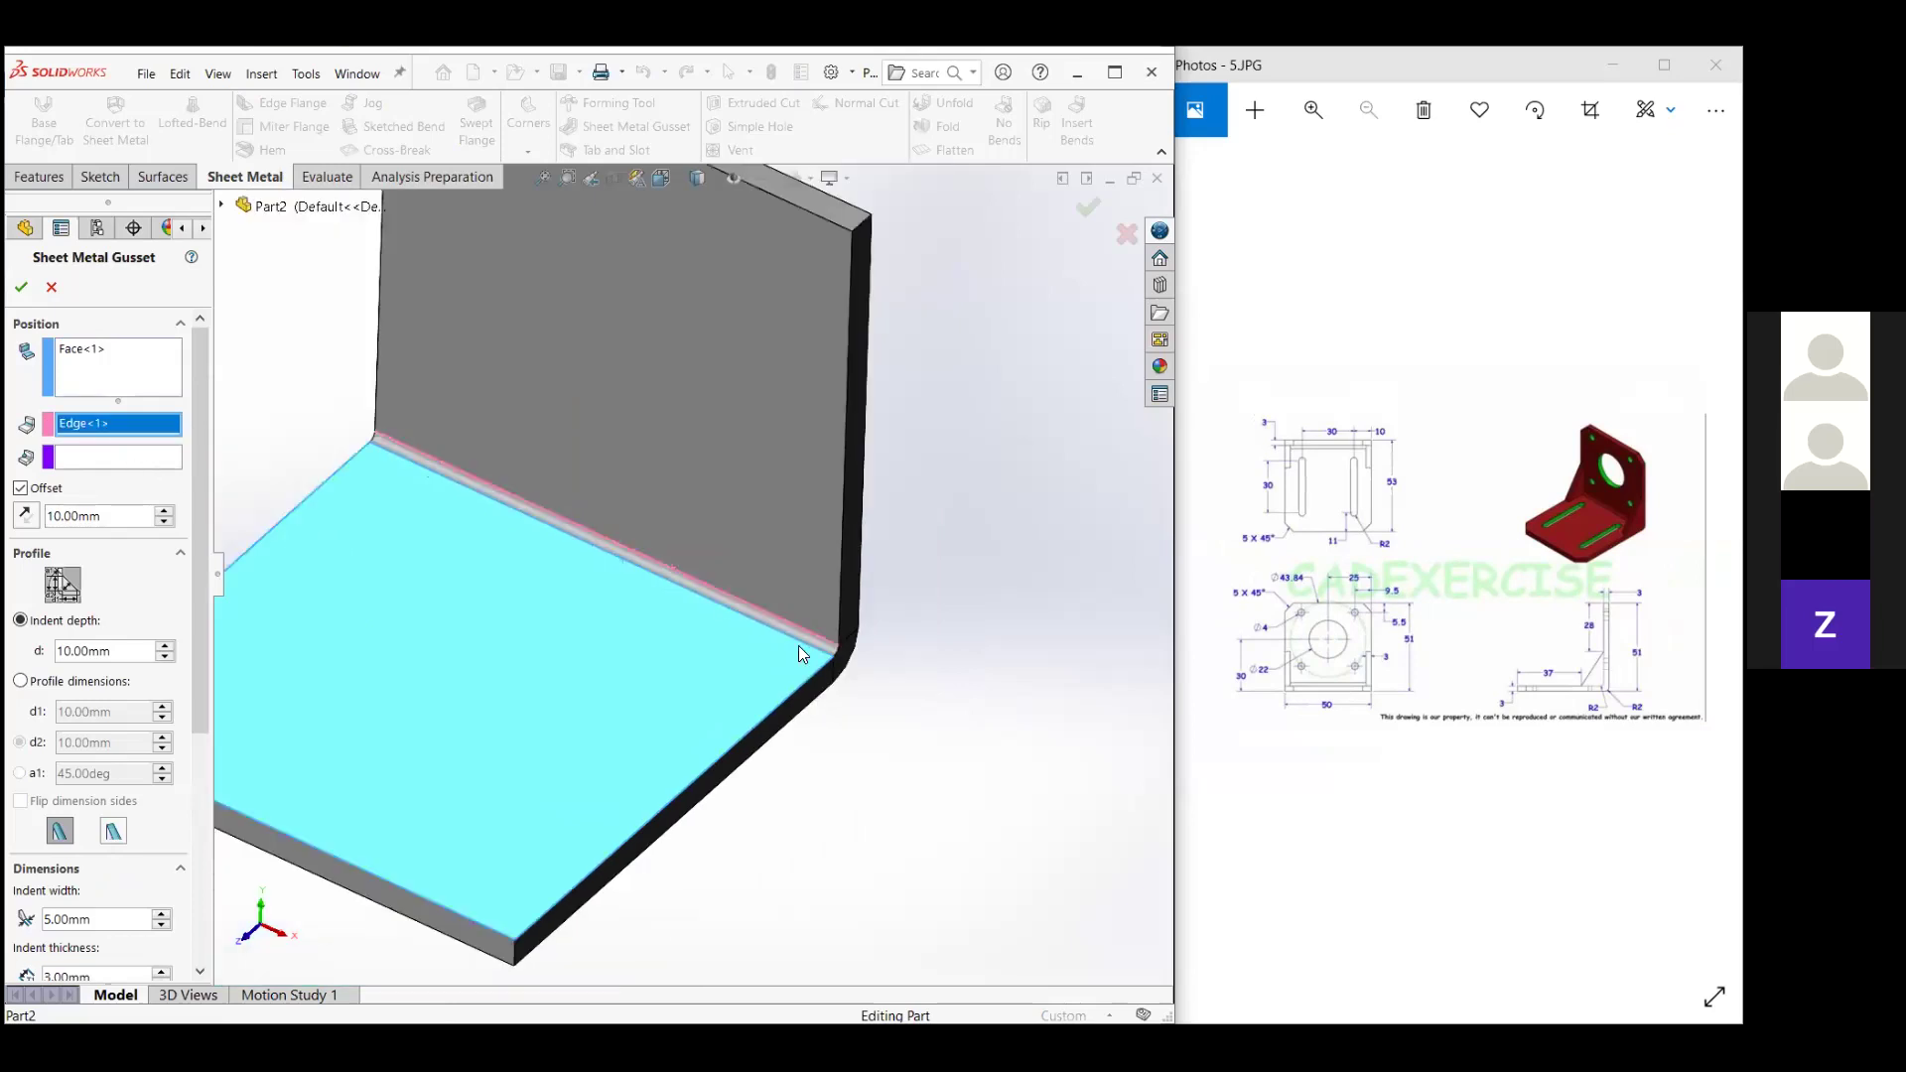
scroll(800, 650, "up", 1)
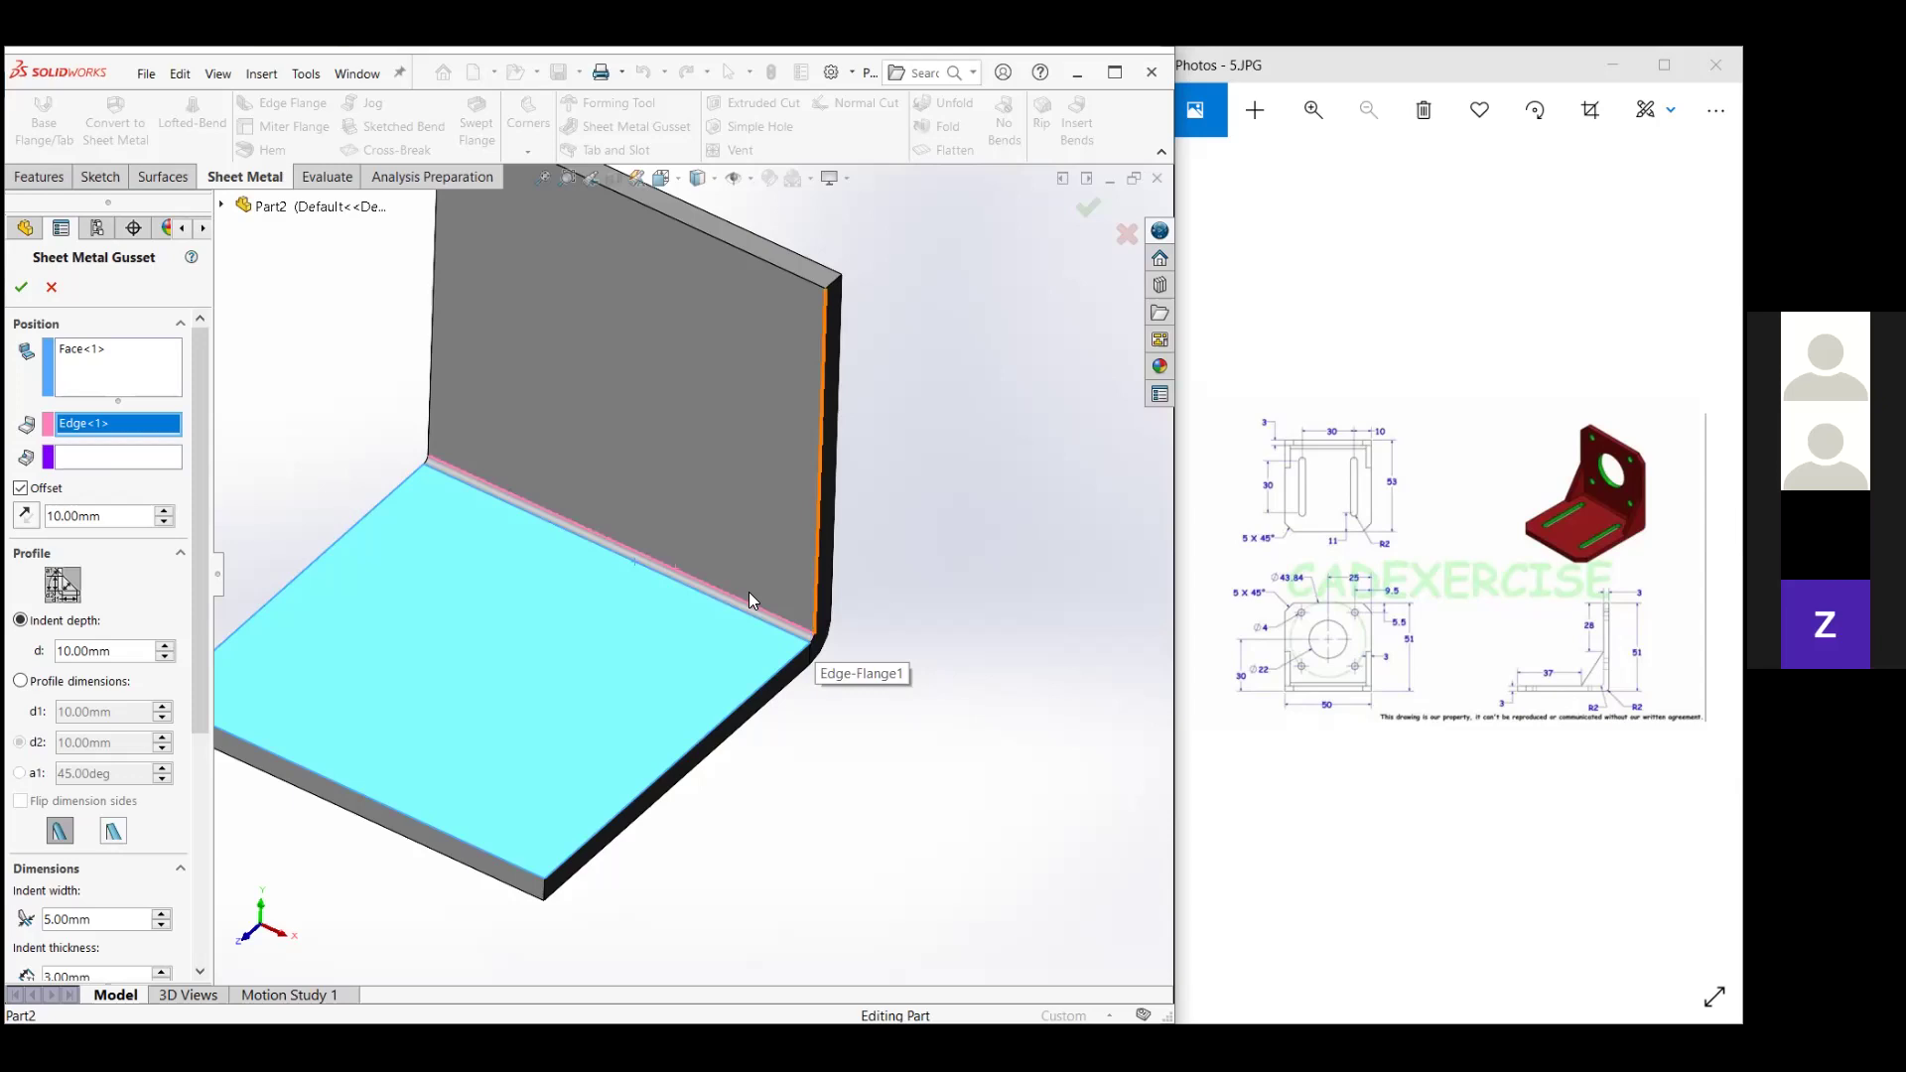
scroll(749, 591, "down", 5)
left_click(655, 587)
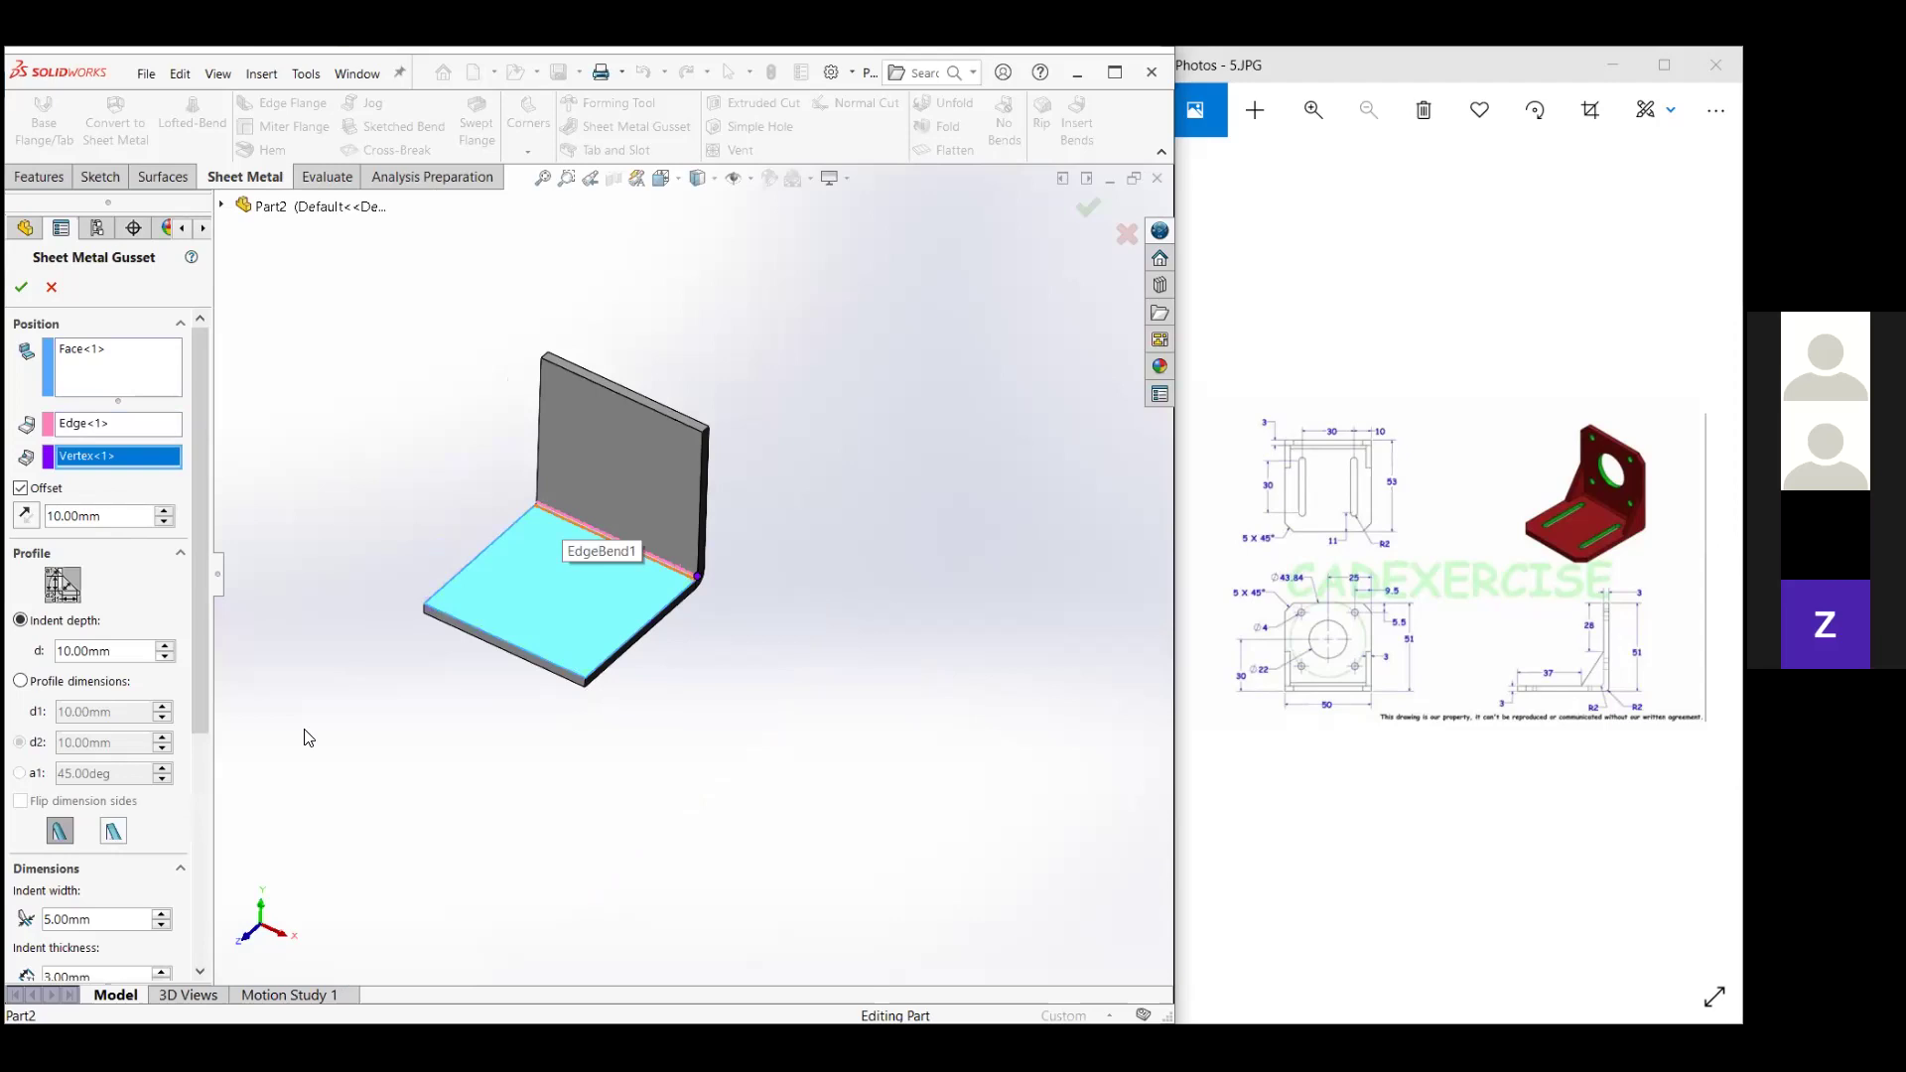
Try to define the gusset between the base and flange faces with a 45 mm offset and 5 mm profile dimensions.
scroll(530, 490, "down", 3)
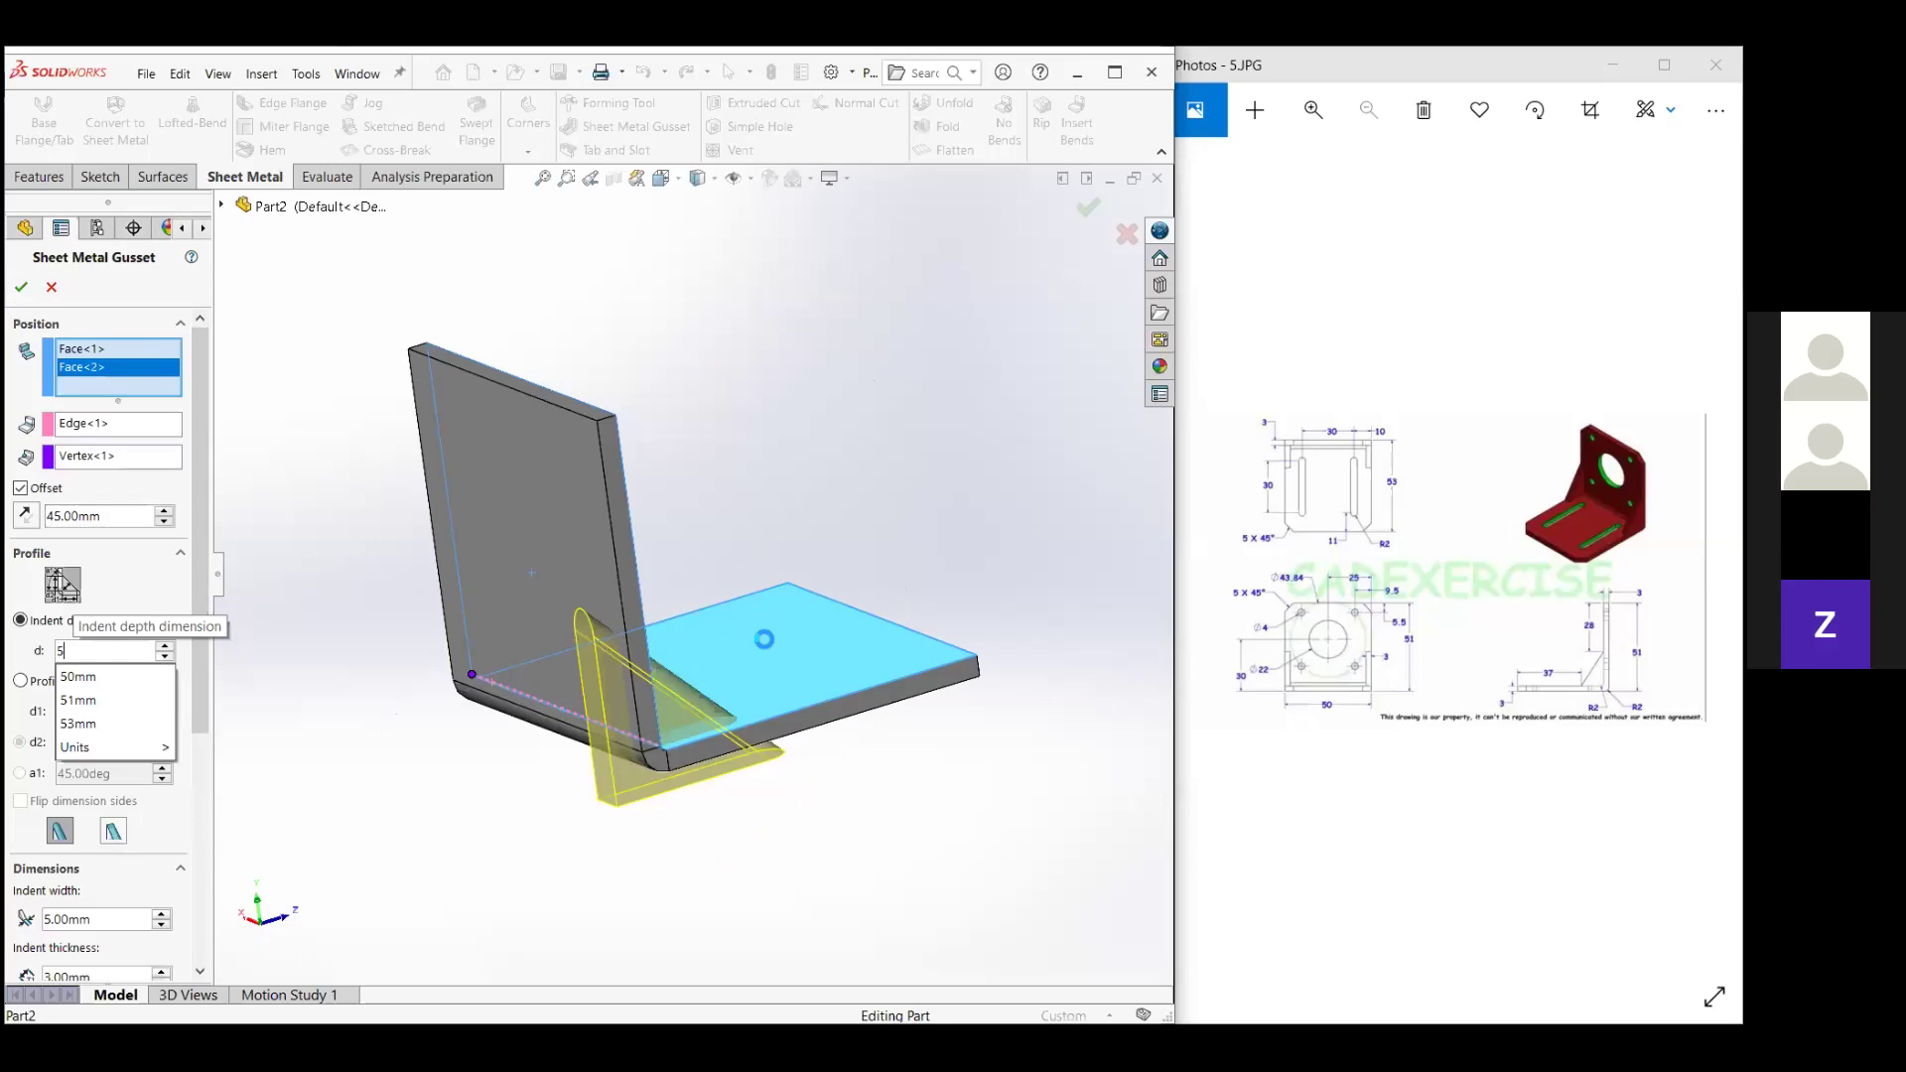
key("Return")
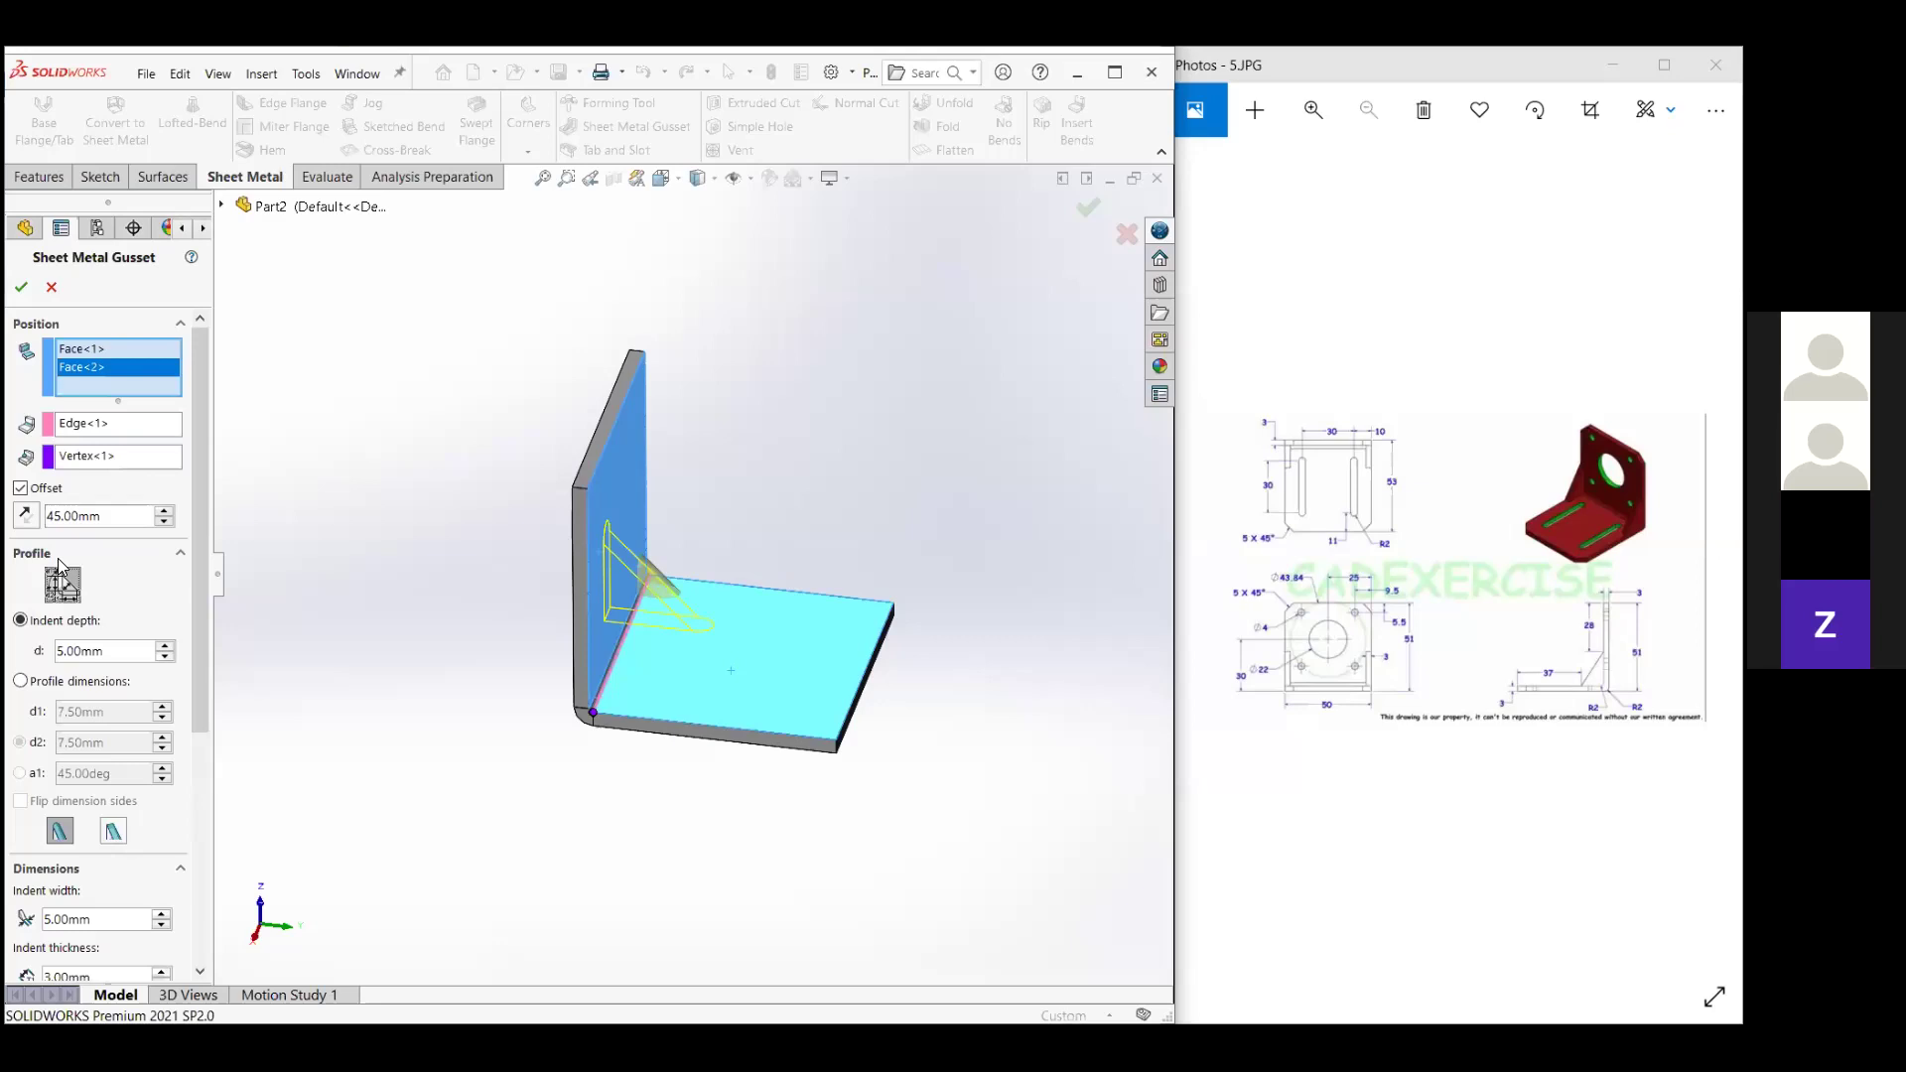
left_click(20, 681)
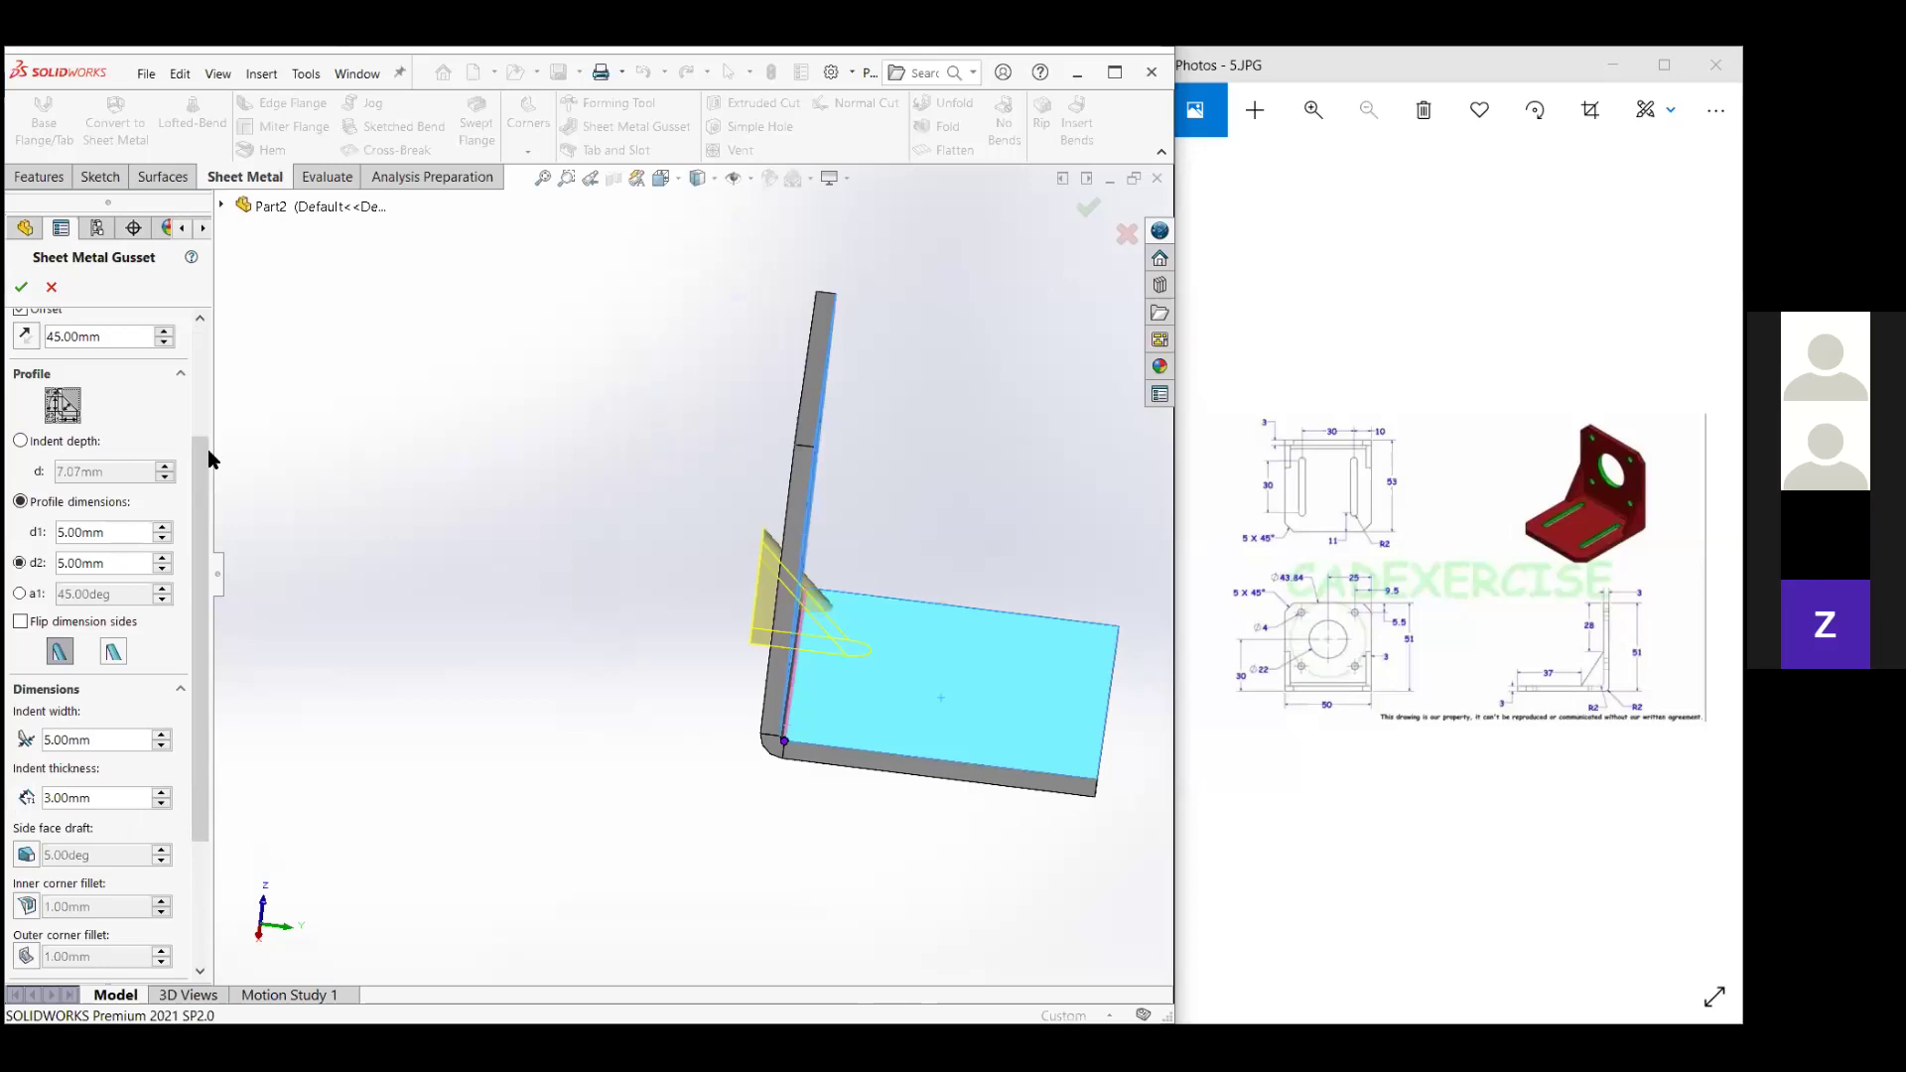
scroll(104, 518, "down", 1)
key("Tab")
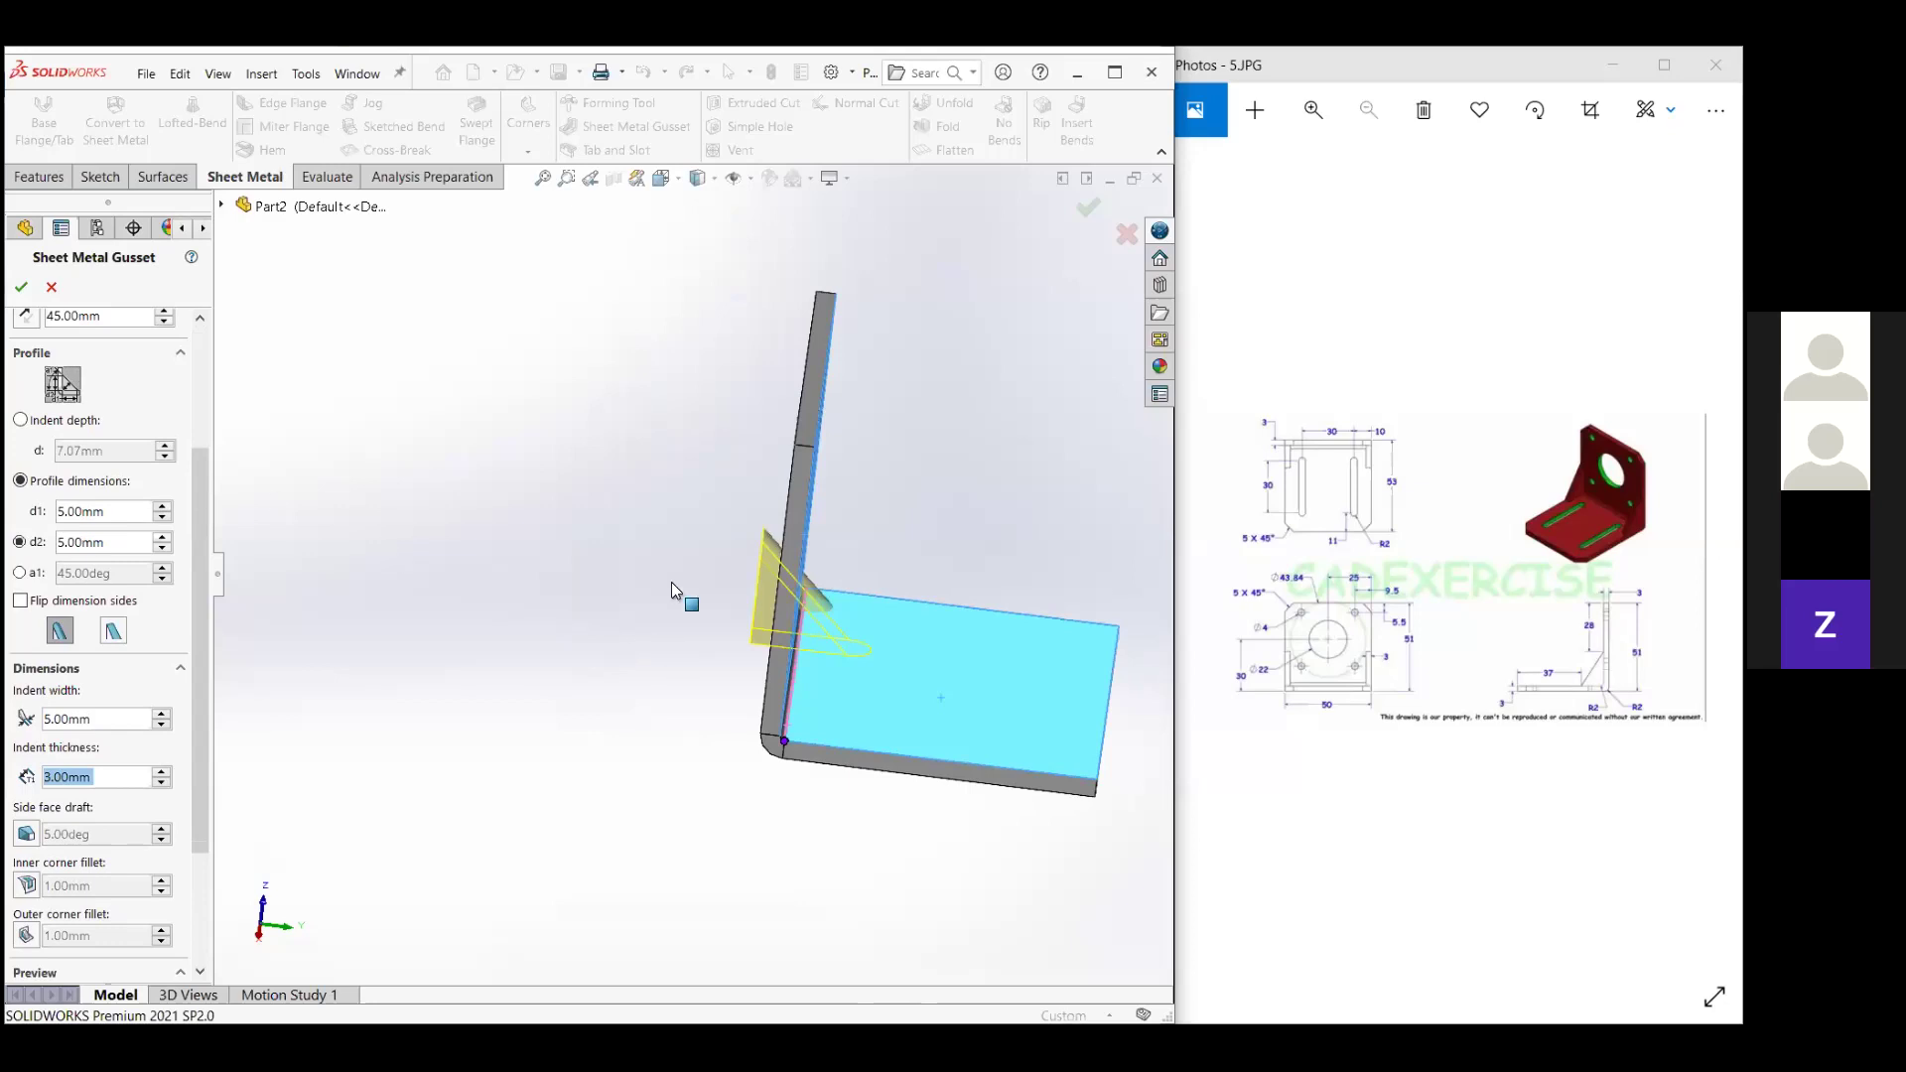
scroll(117, 724, "up", 2)
scroll(193, 689, "down", 3)
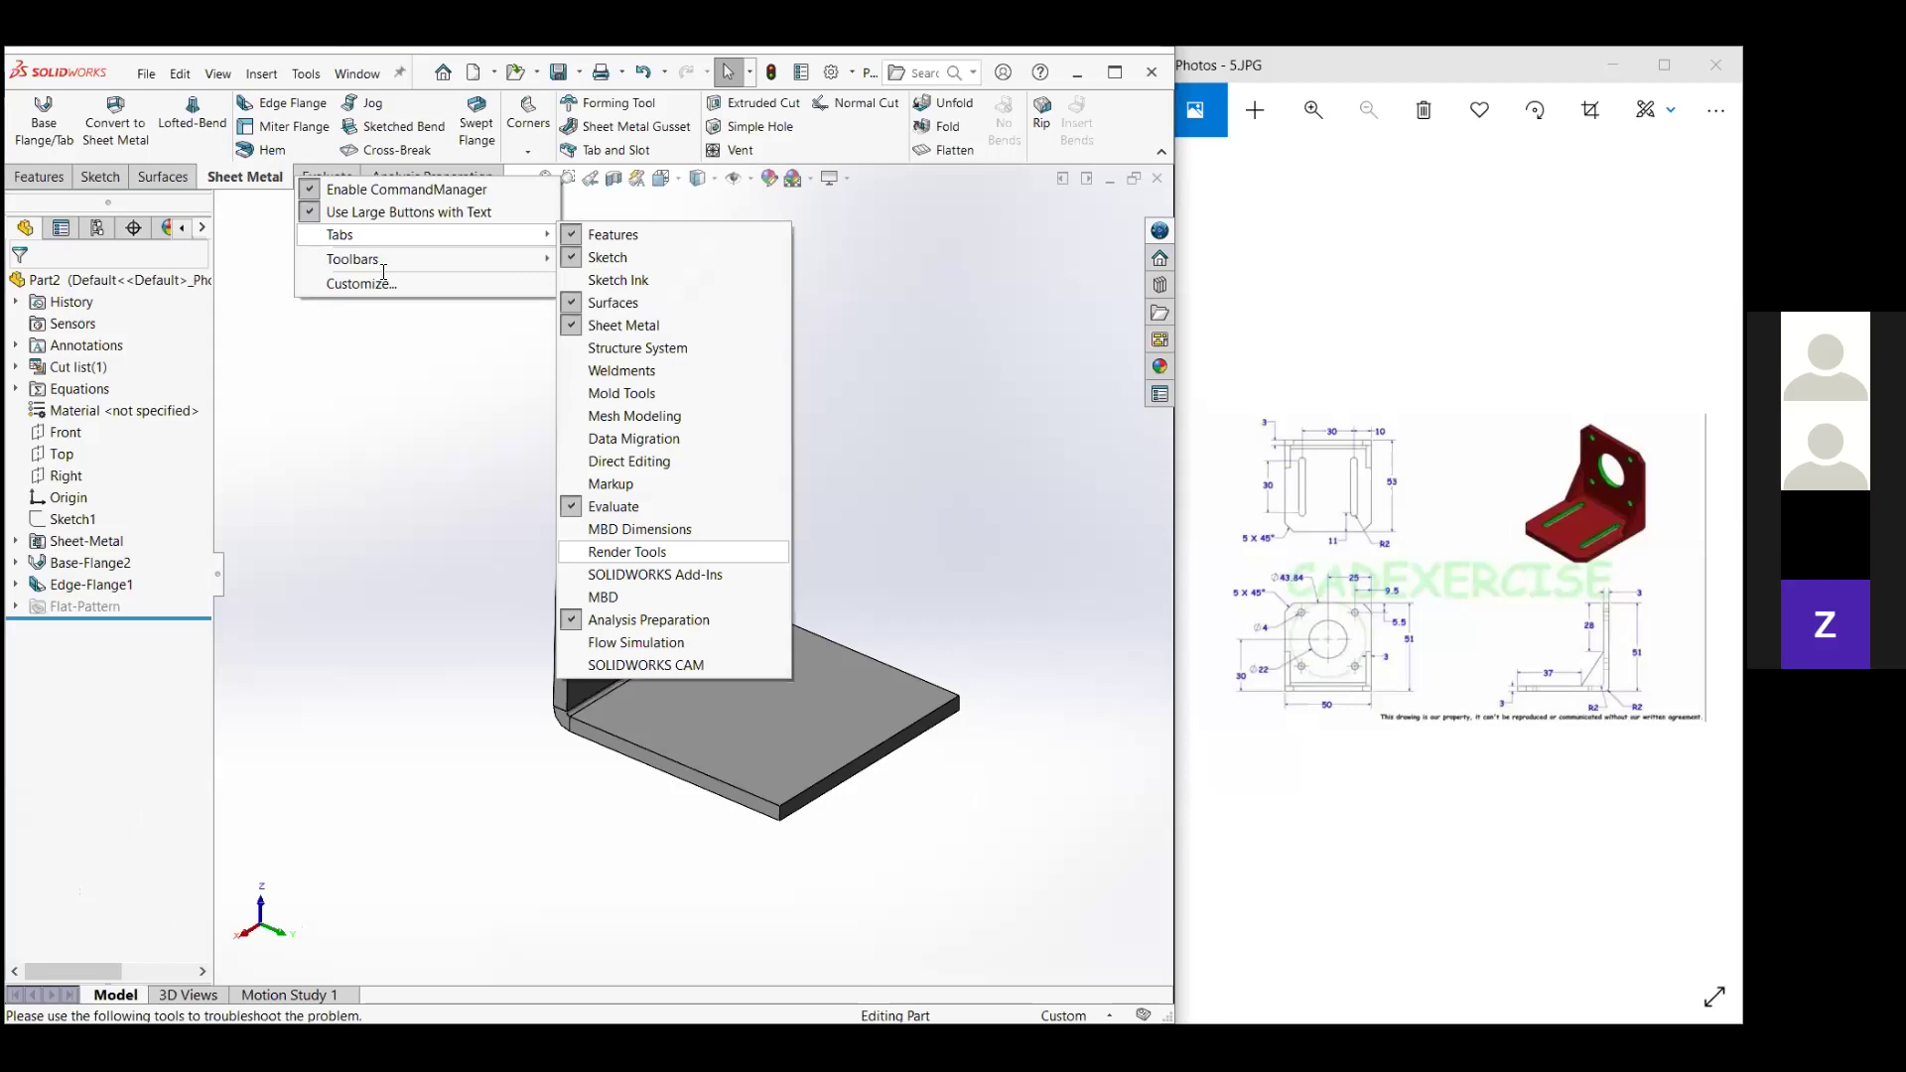
left_click(379, 412)
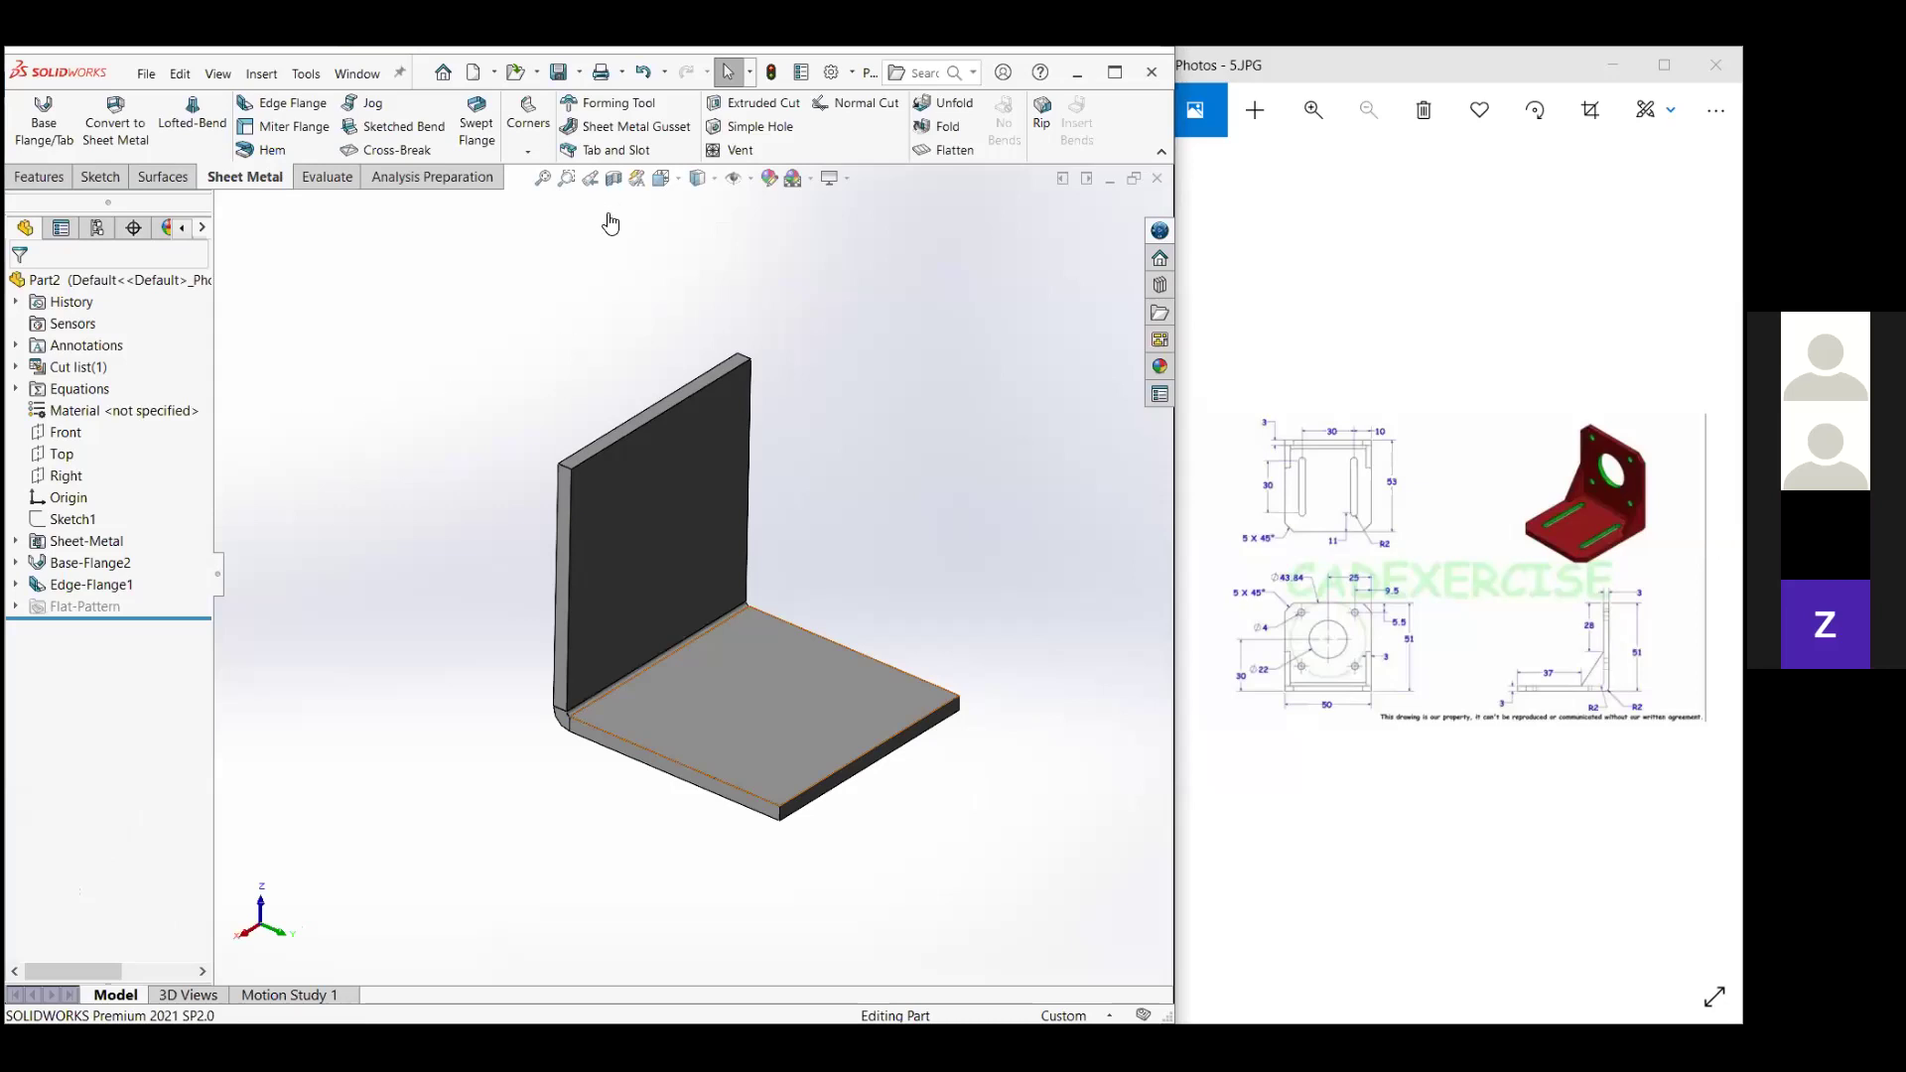
Switch to YouTube in the browser and play "Best Sheetmetal Nesting Software for SolidWorks Users - SolidTrust" in full screen.
key("alt+Tab")
type("yo")
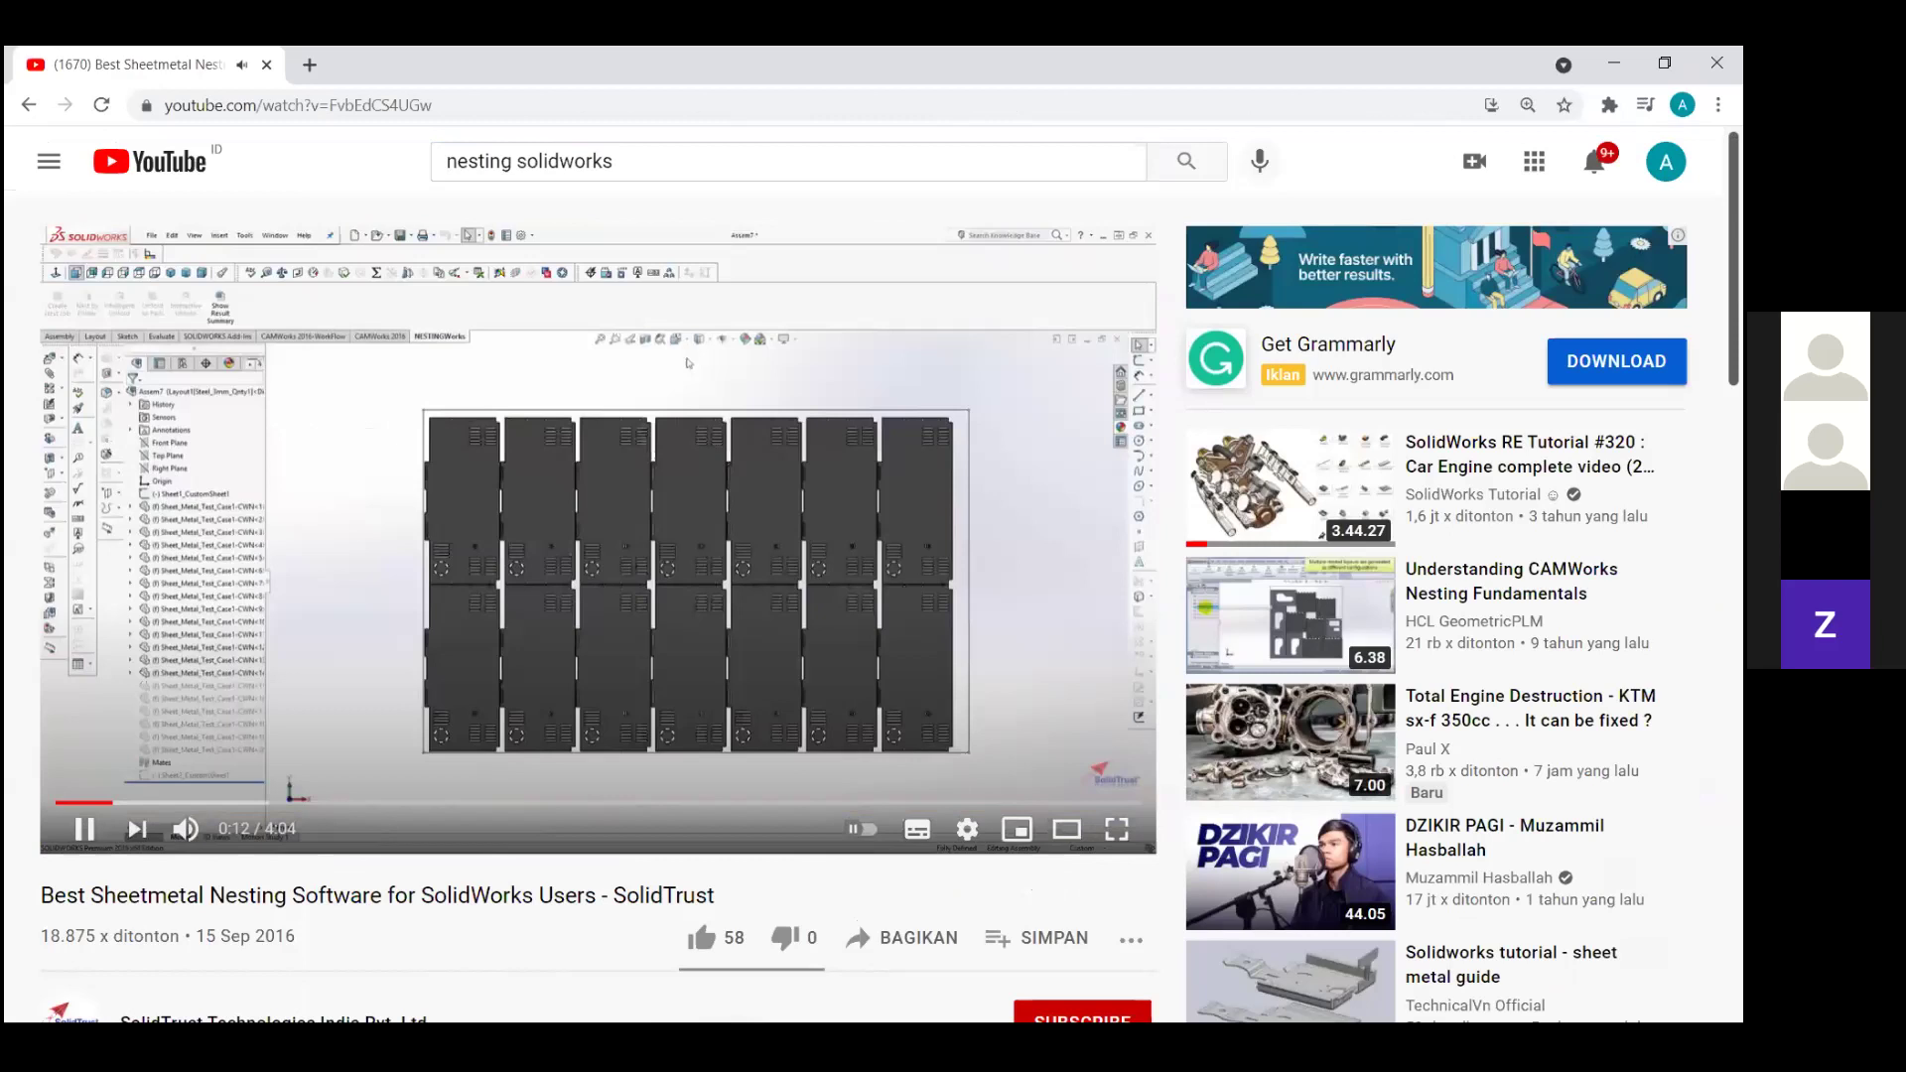
key("f")
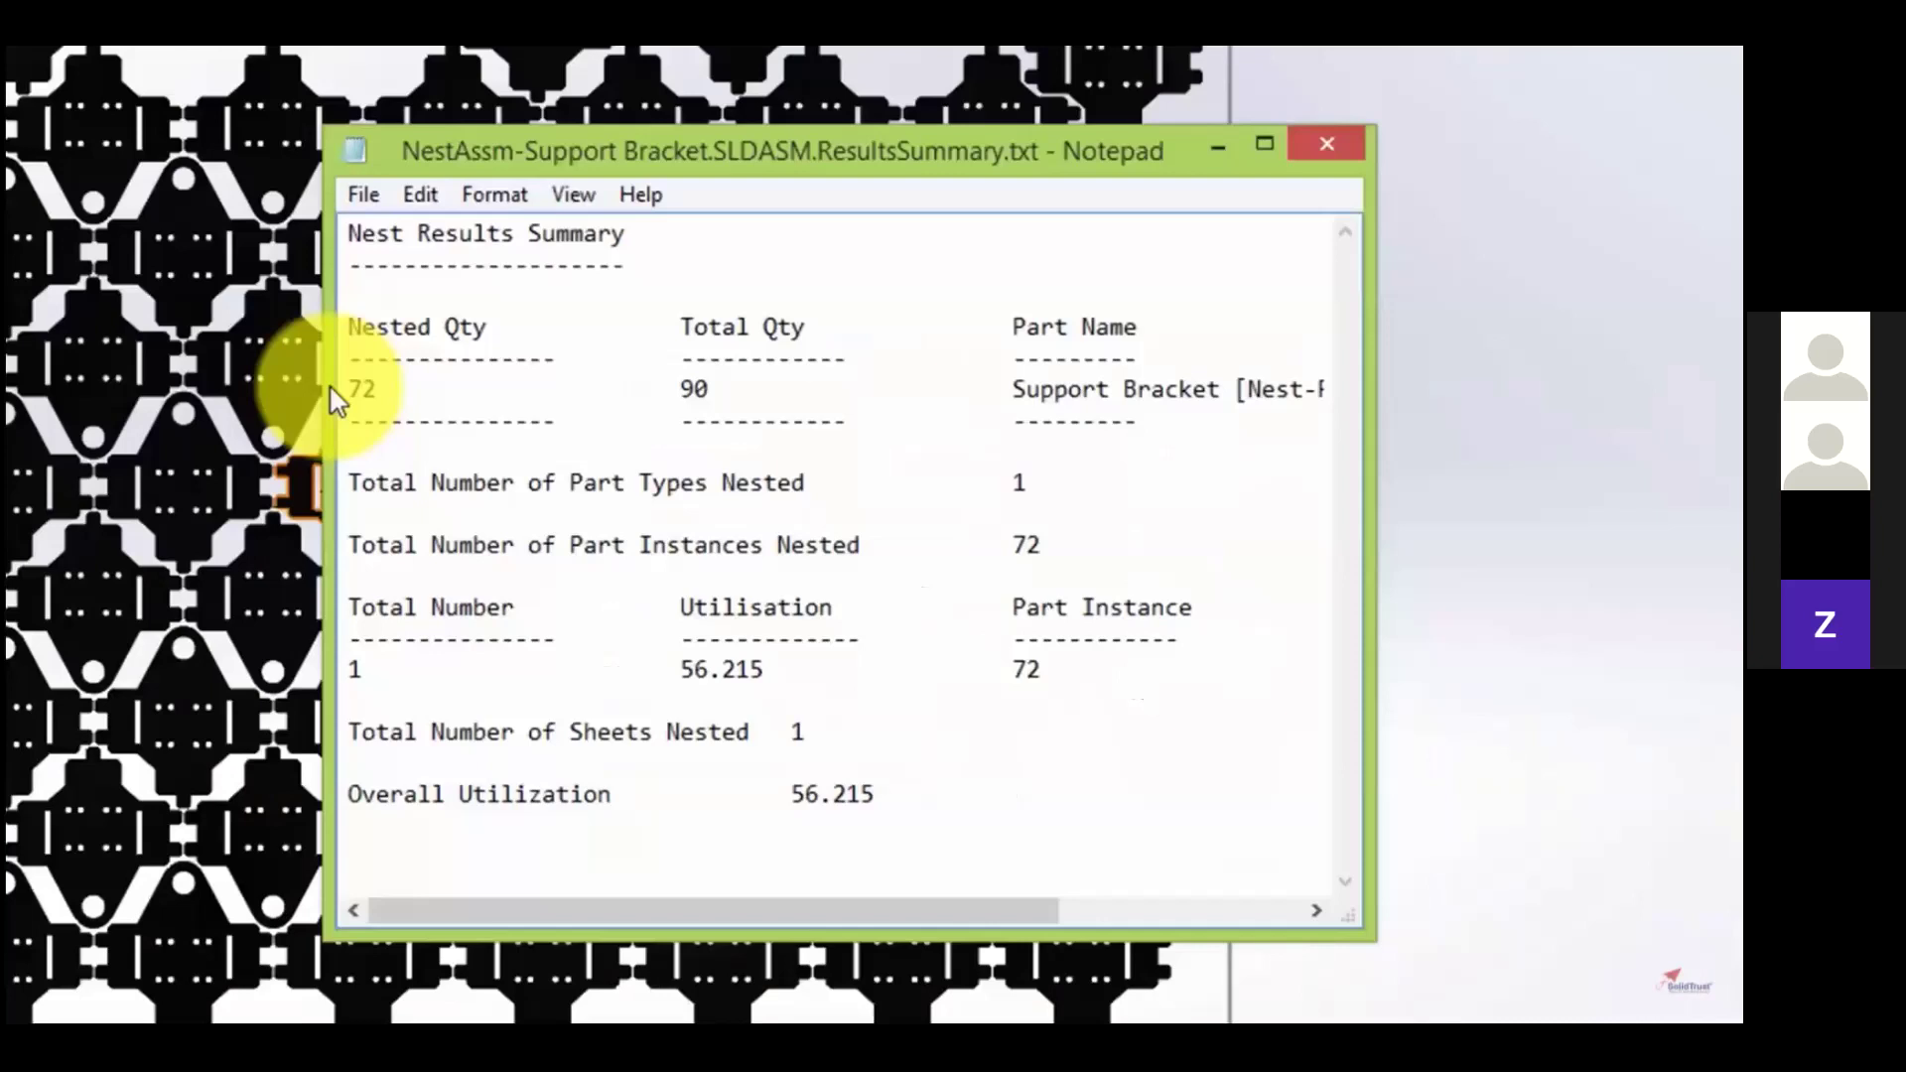
left_click(1327, 144)
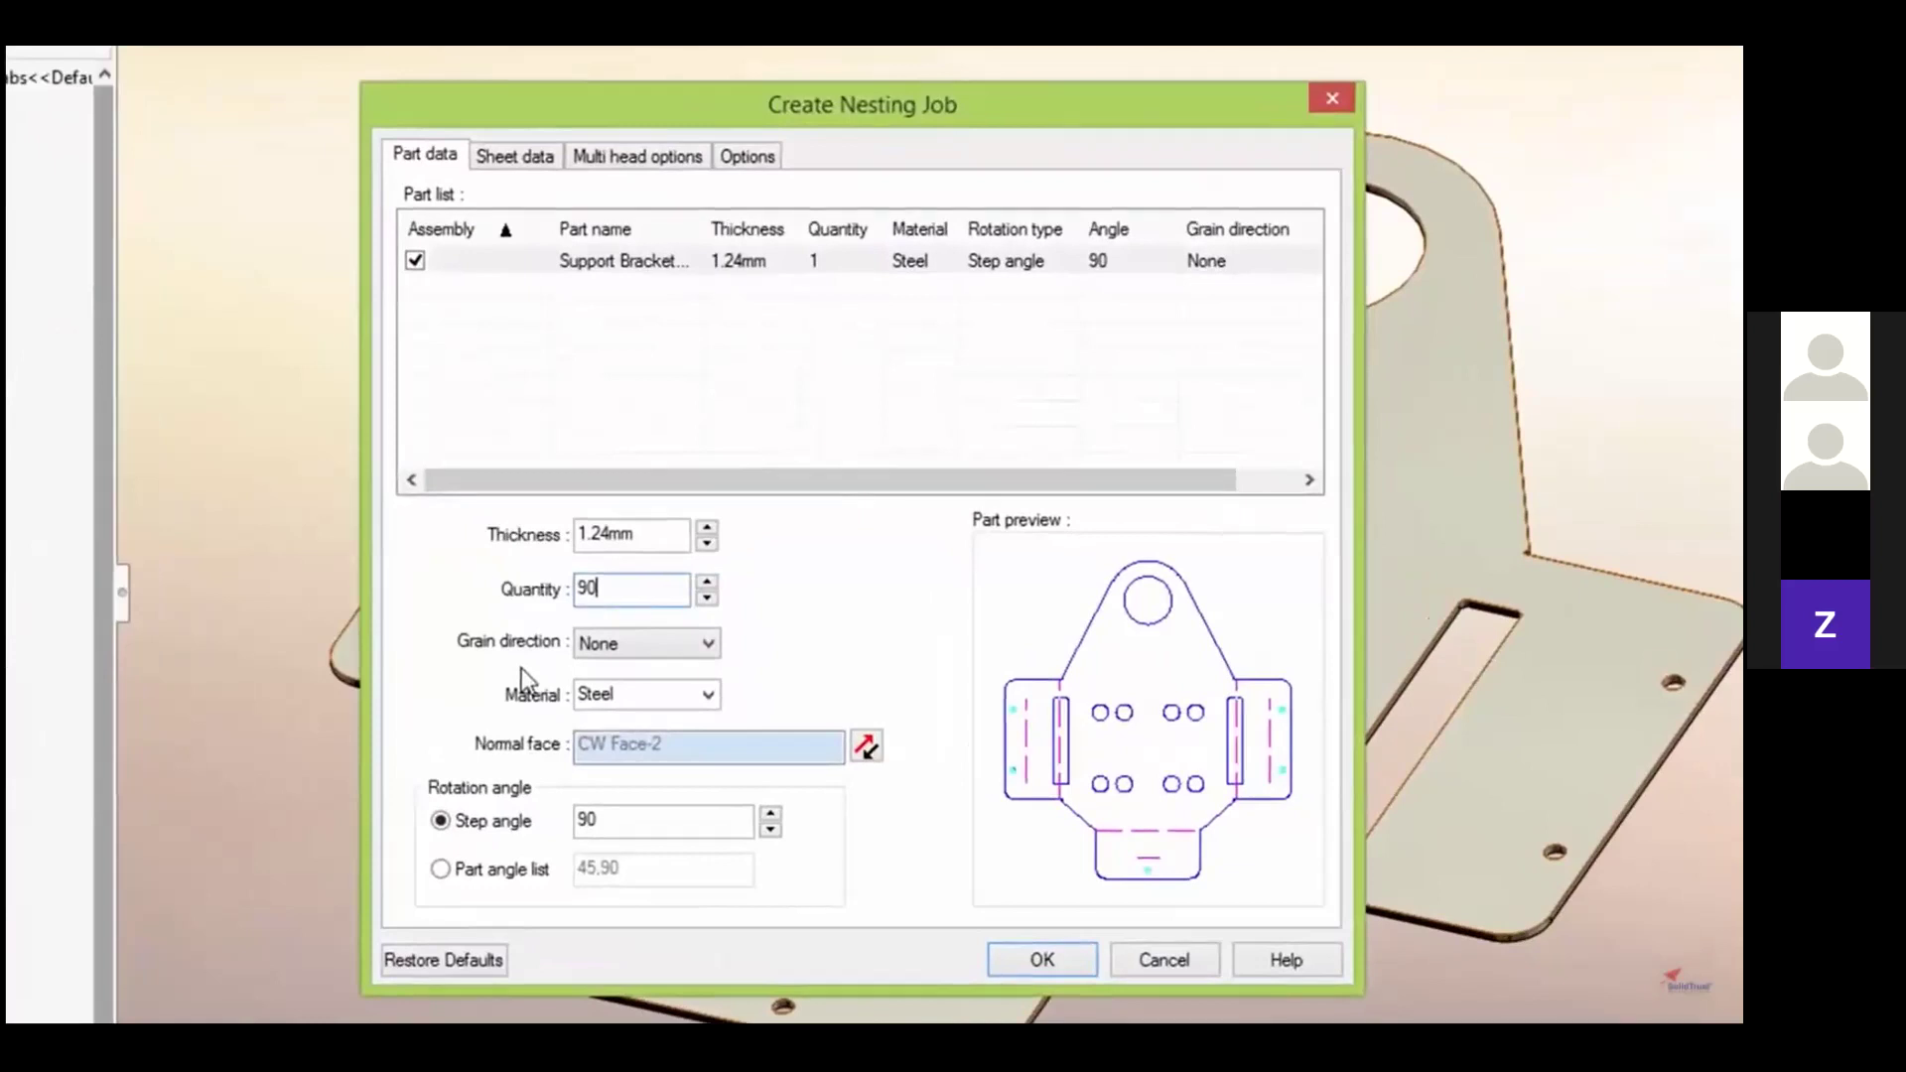
left_click(650, 646)
left_click(655, 664)
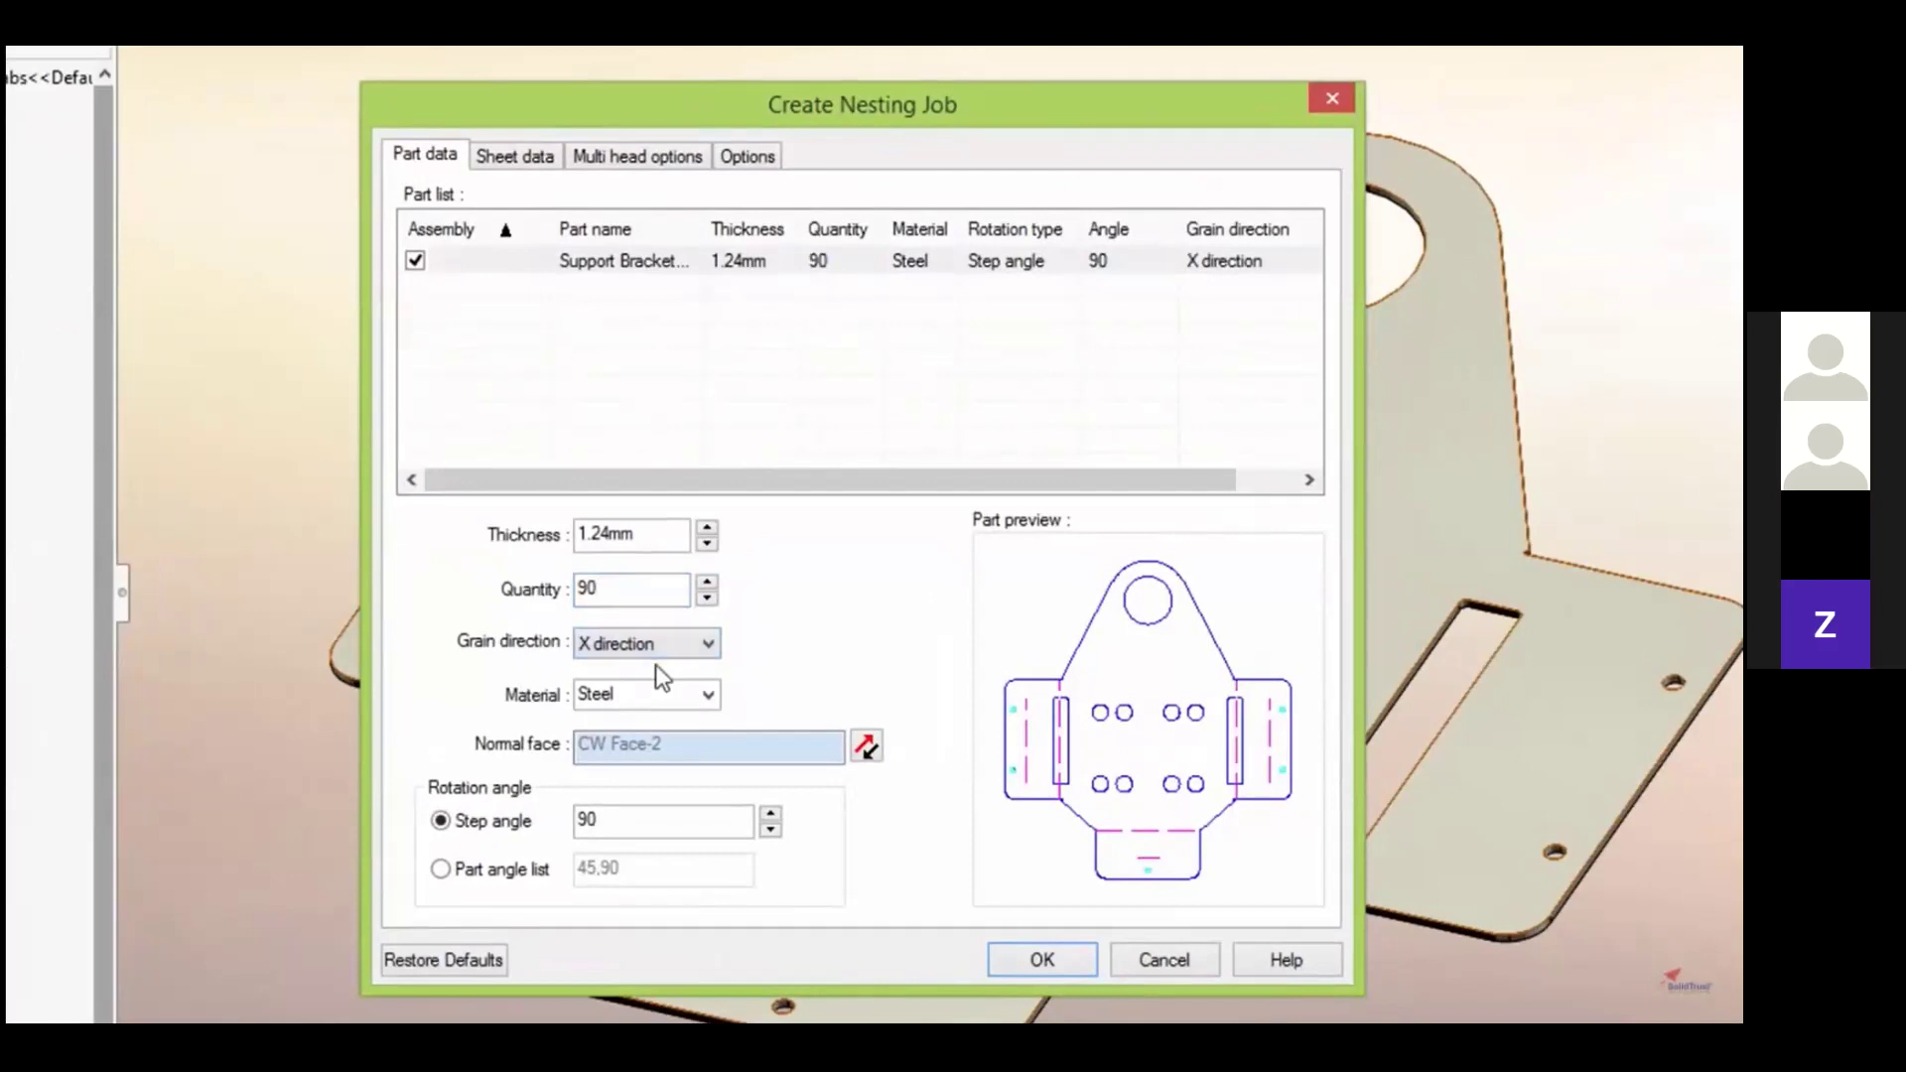
left_click(510, 149)
left_click(587, 257)
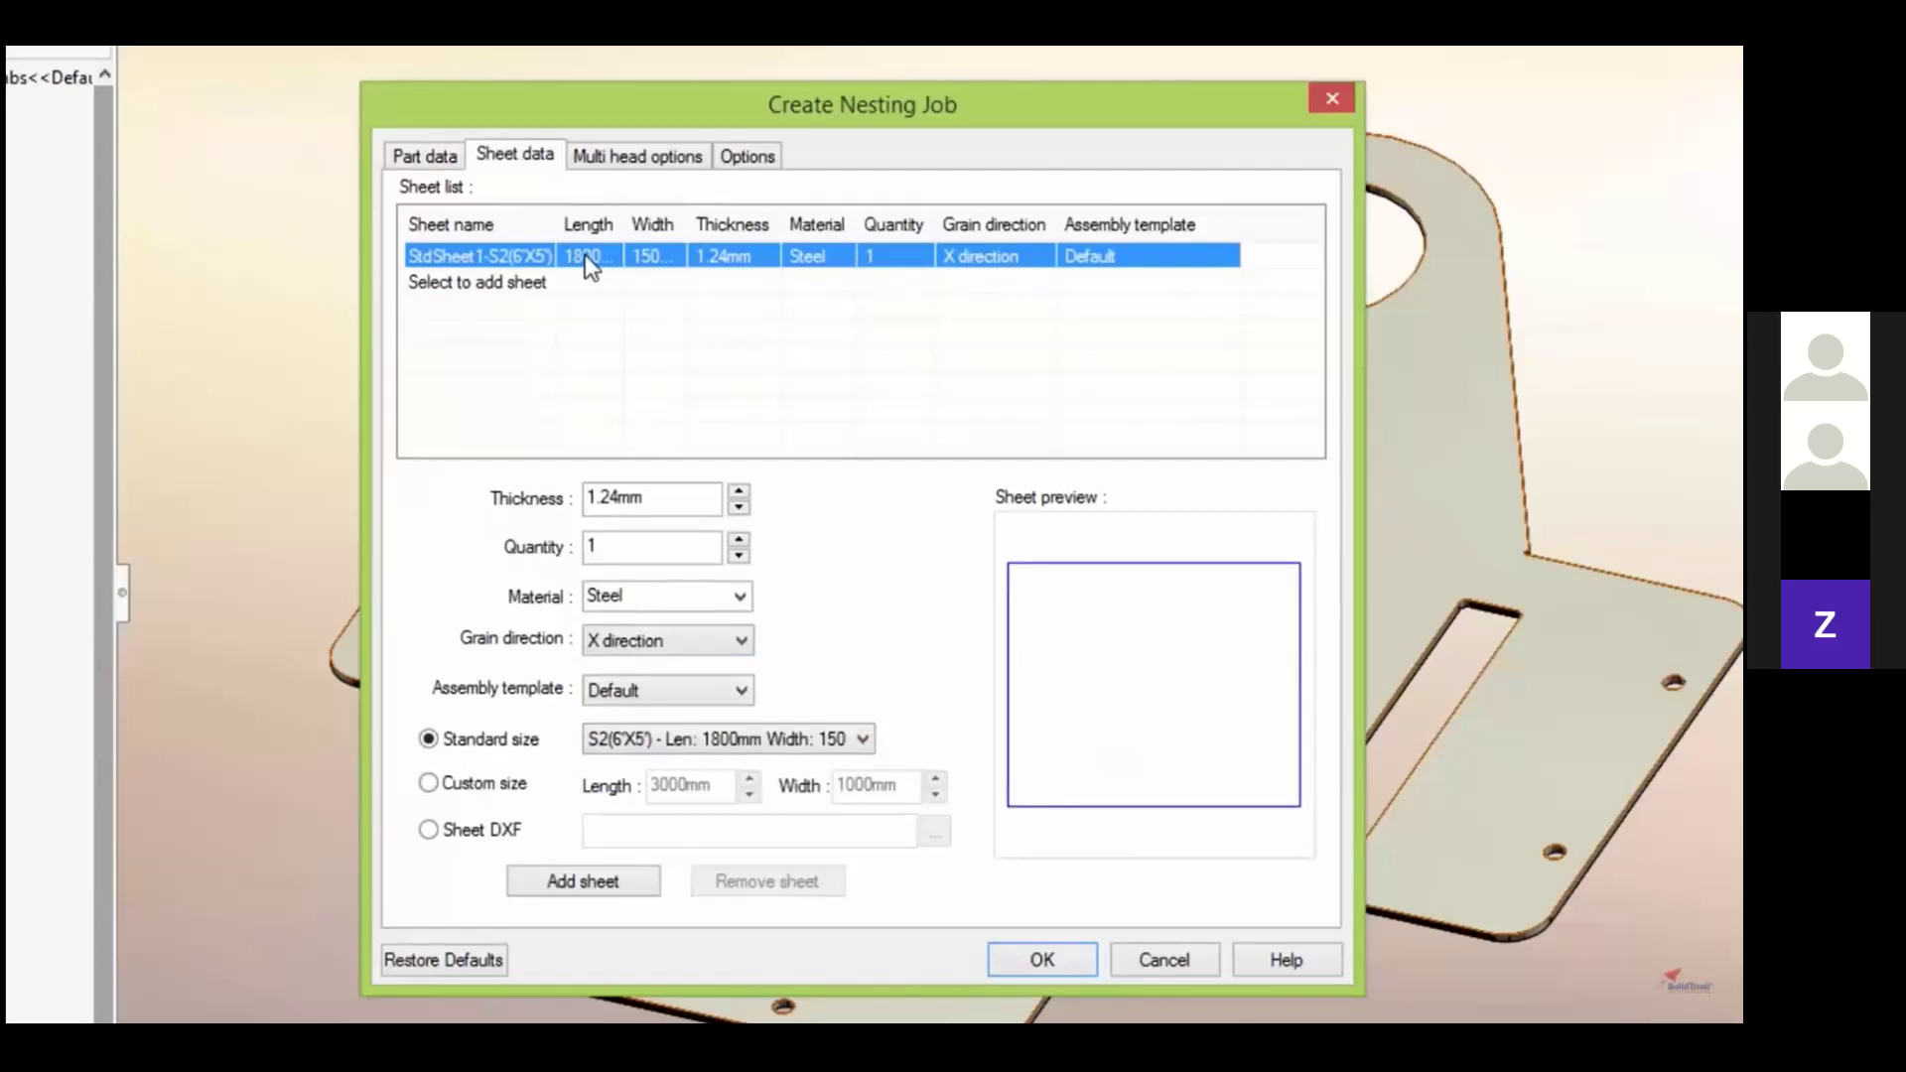
left_click(585, 255)
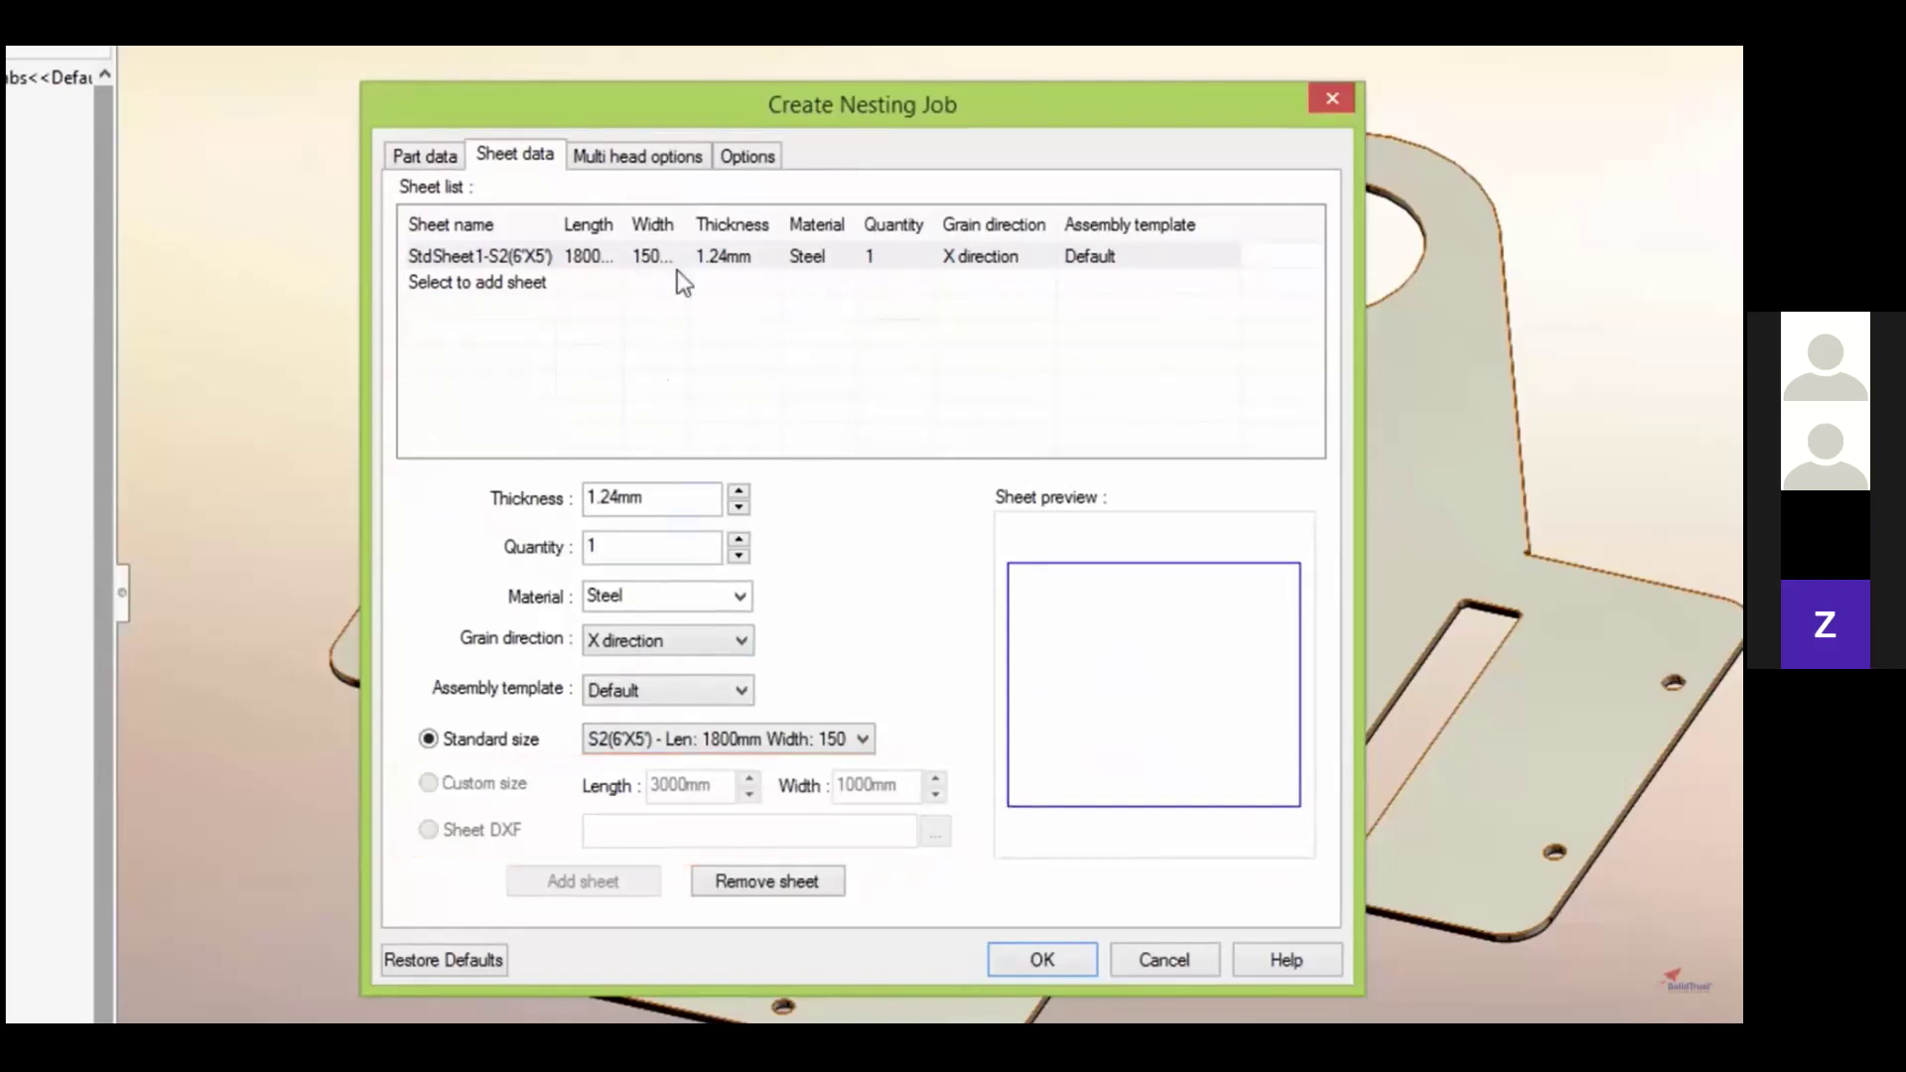
left_click(743, 156)
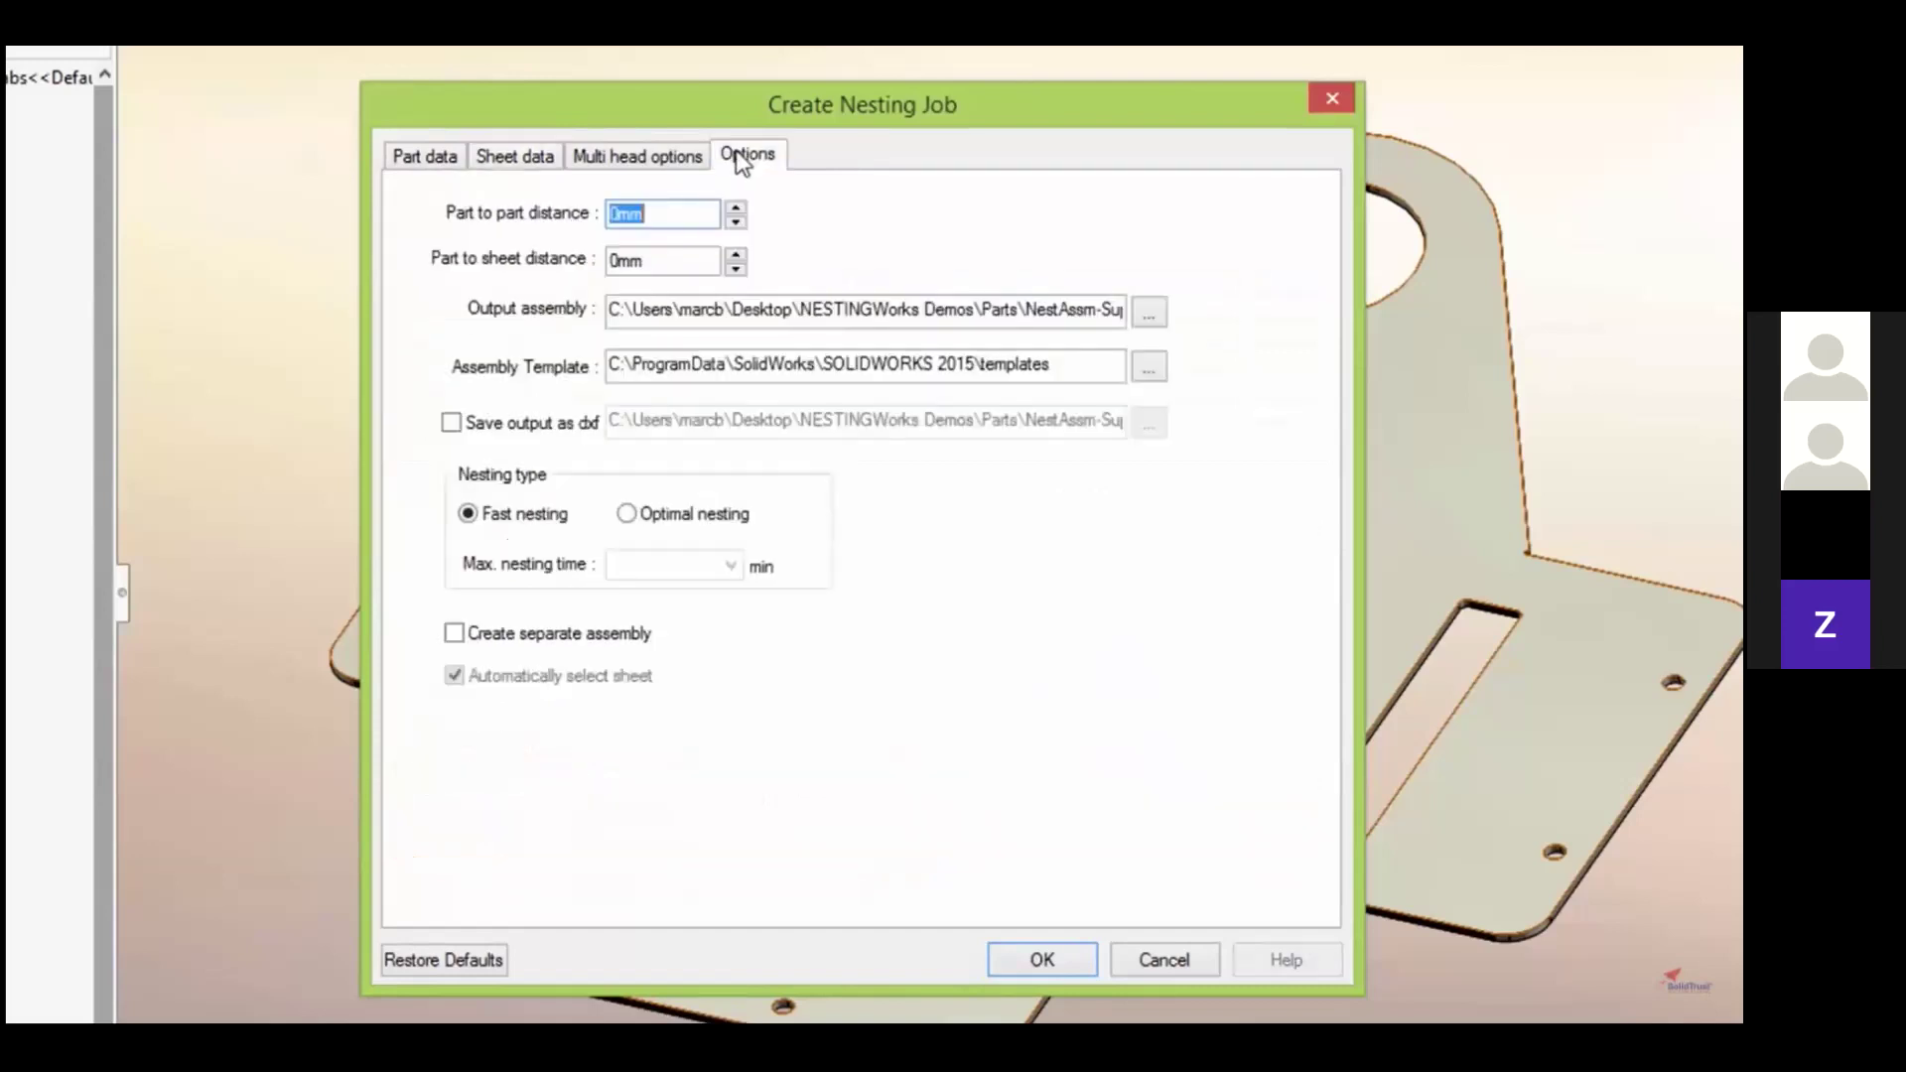
Skip ahead through the nesting video to its closing part and leave full screen.
mouse_move(1088, 955)
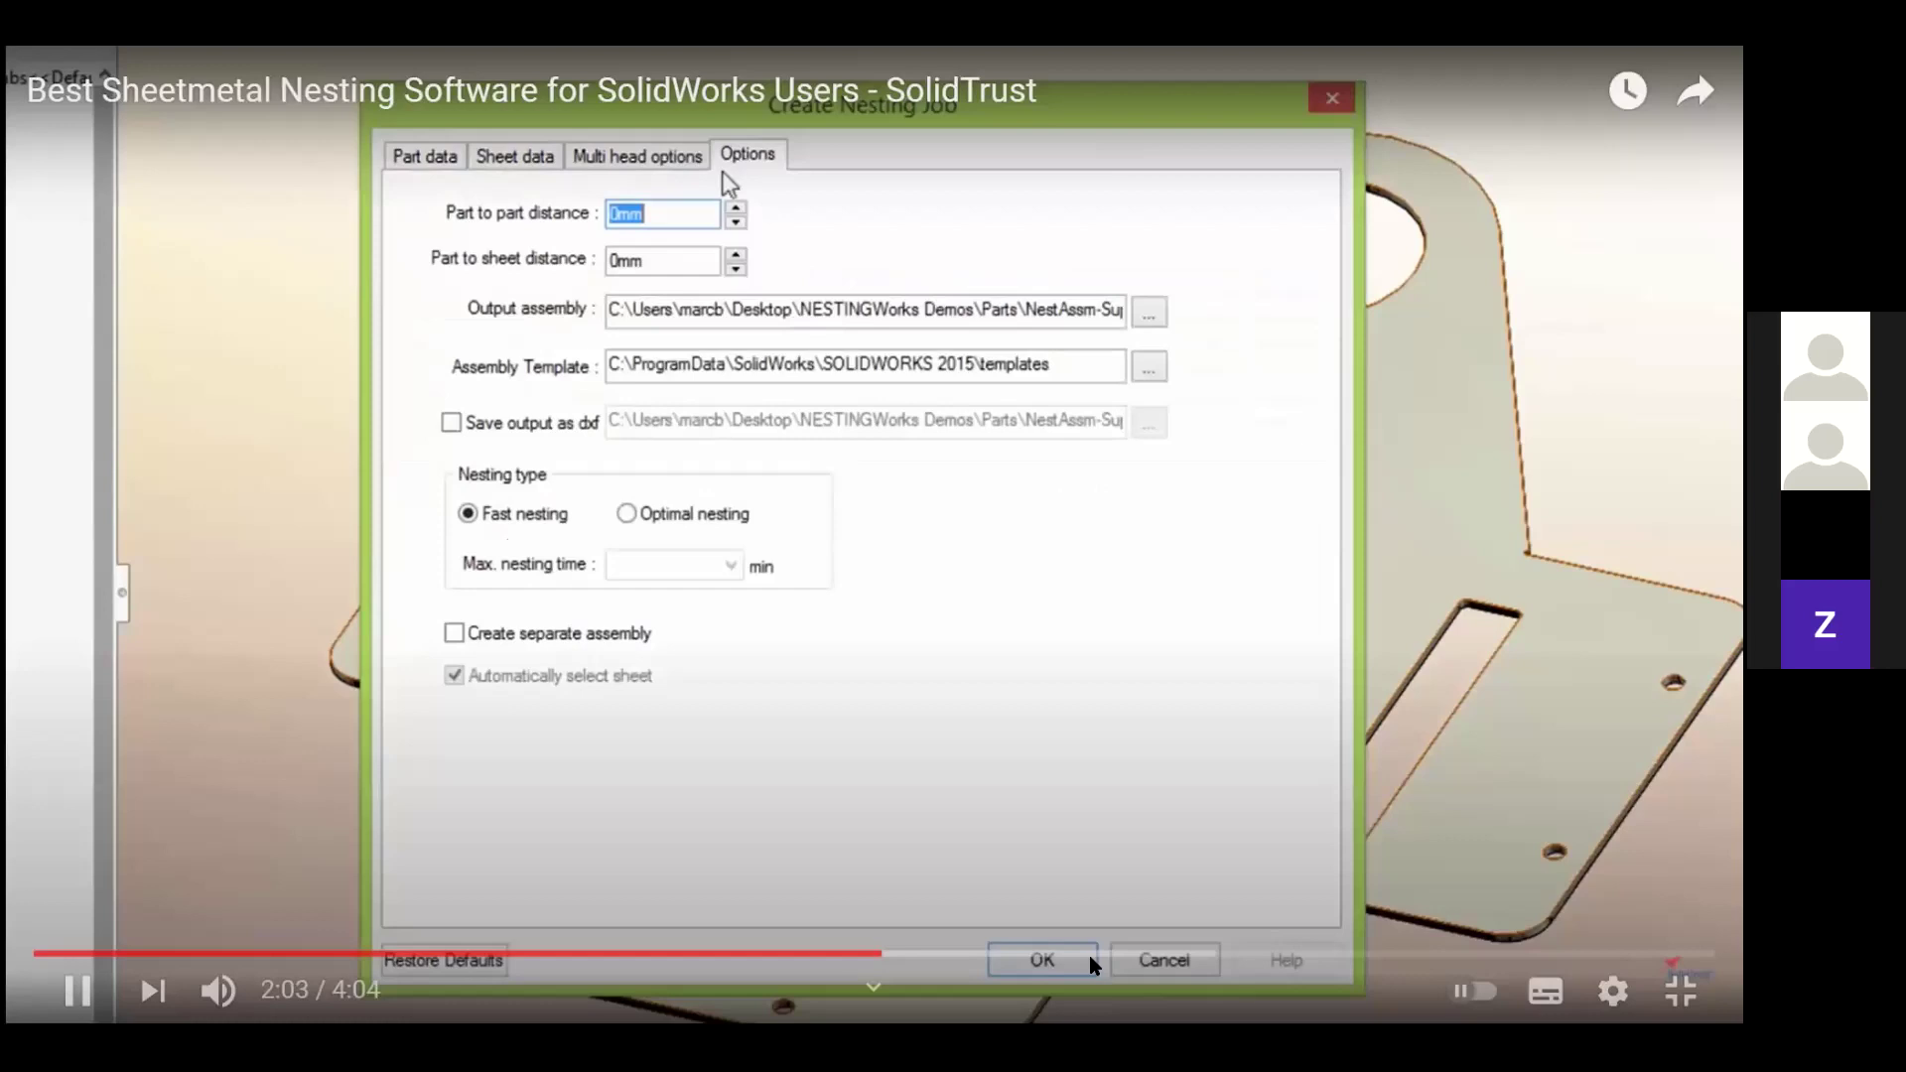
key("Right")
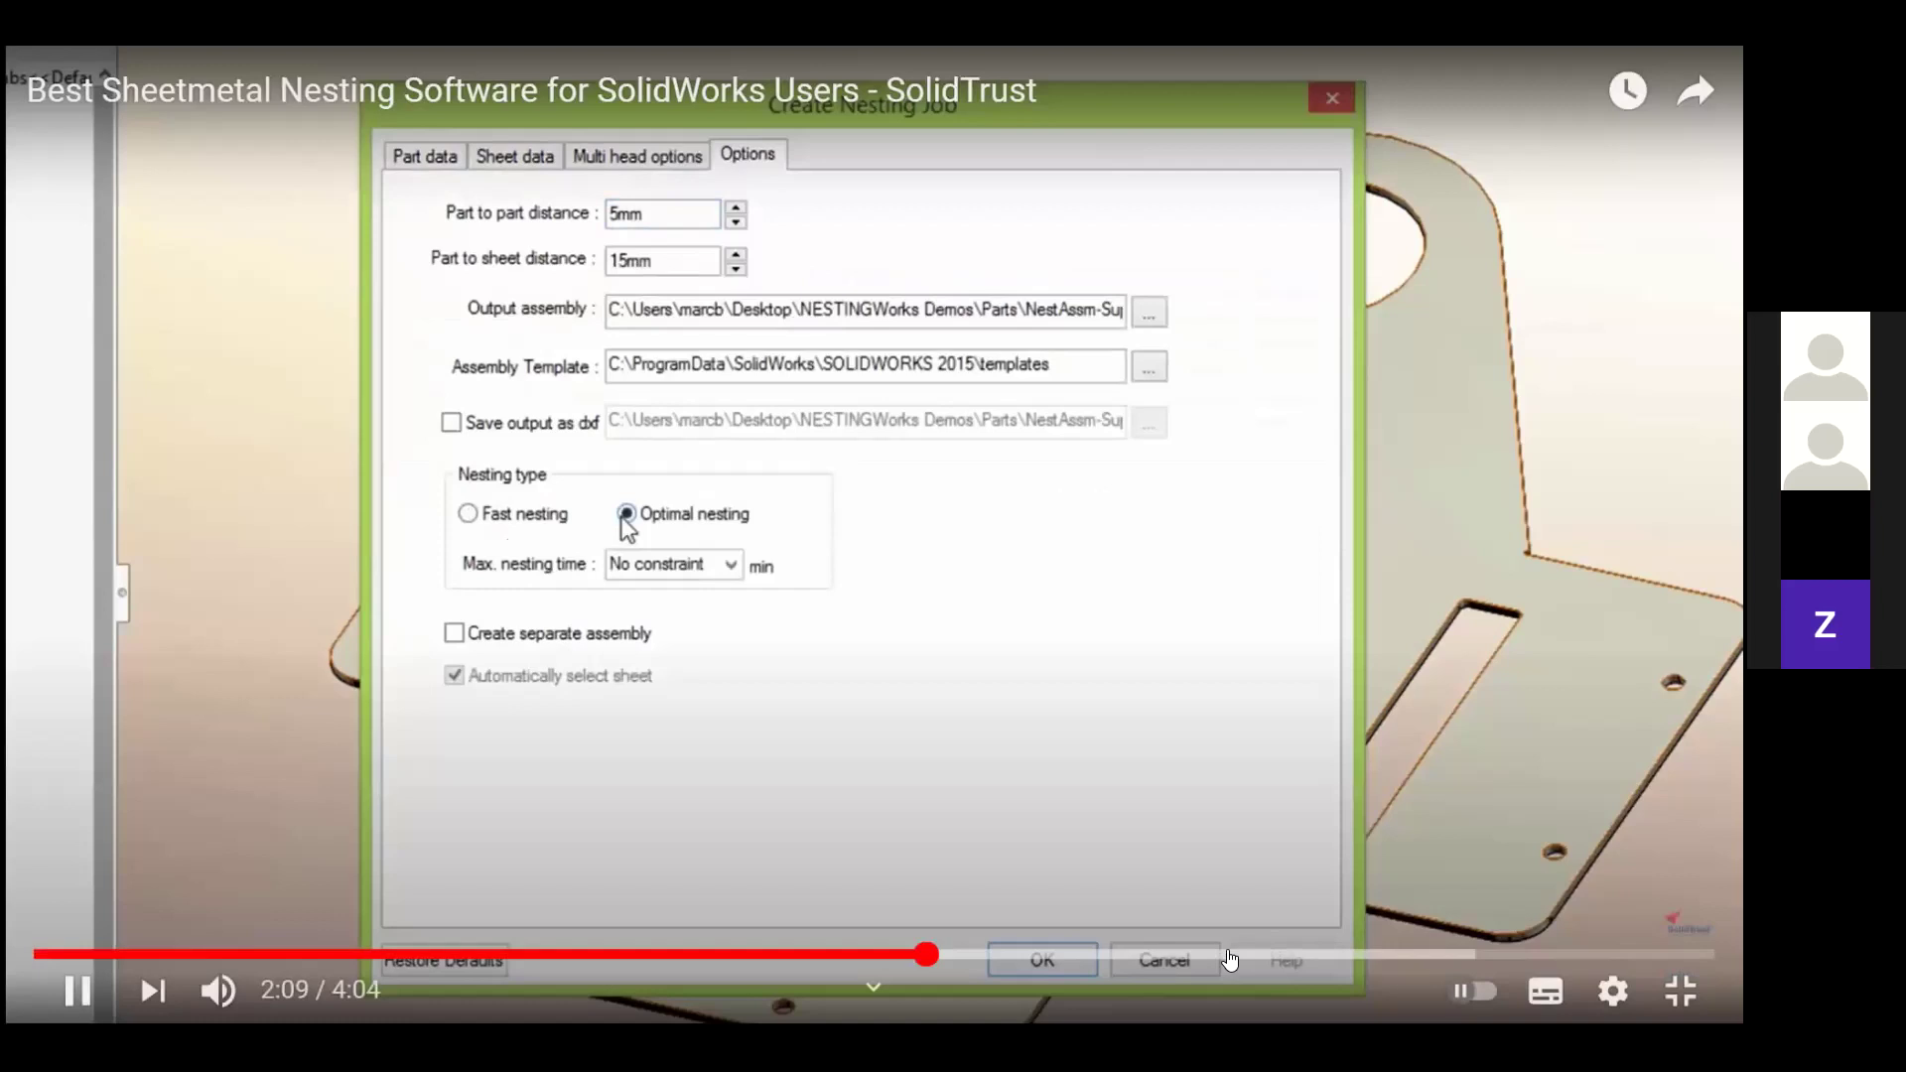
key("Right")
key("Right")
key("Right")
key("Right")
key("Right")
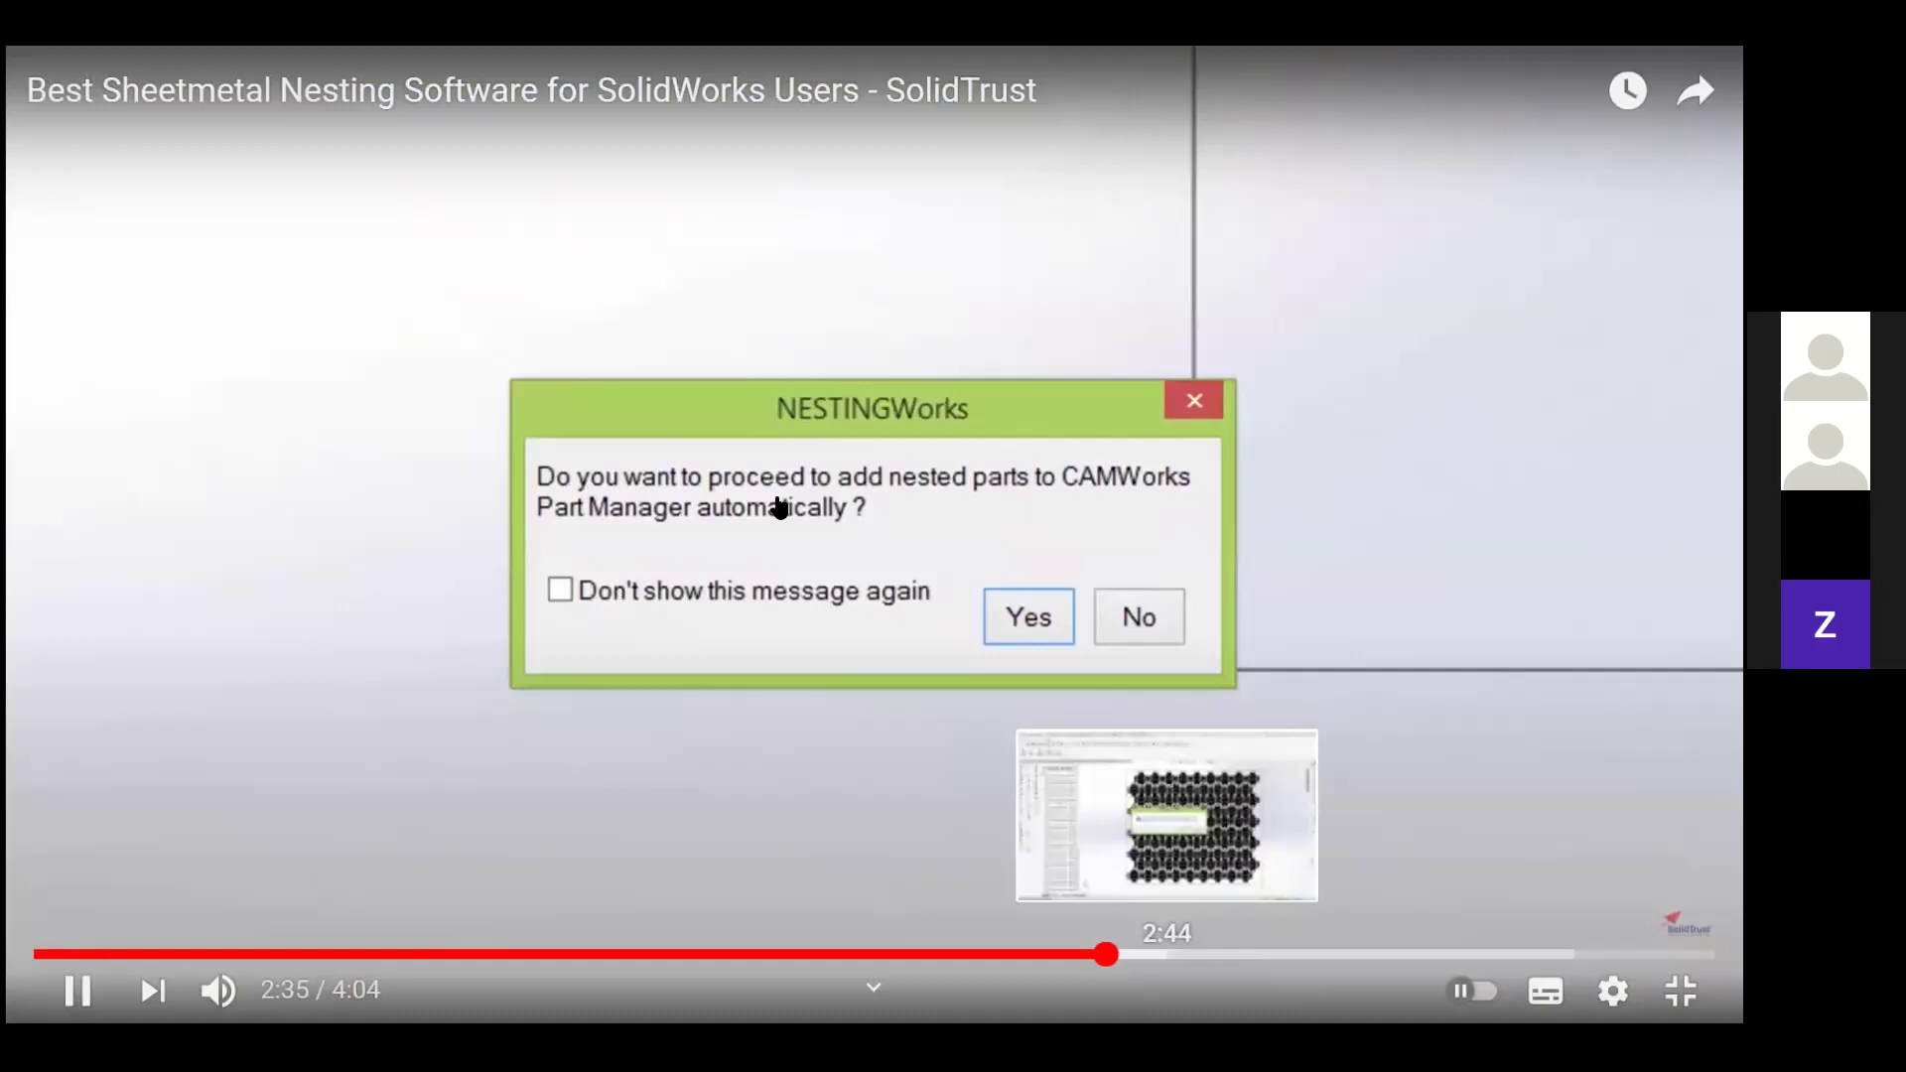
left_click(1489, 954)
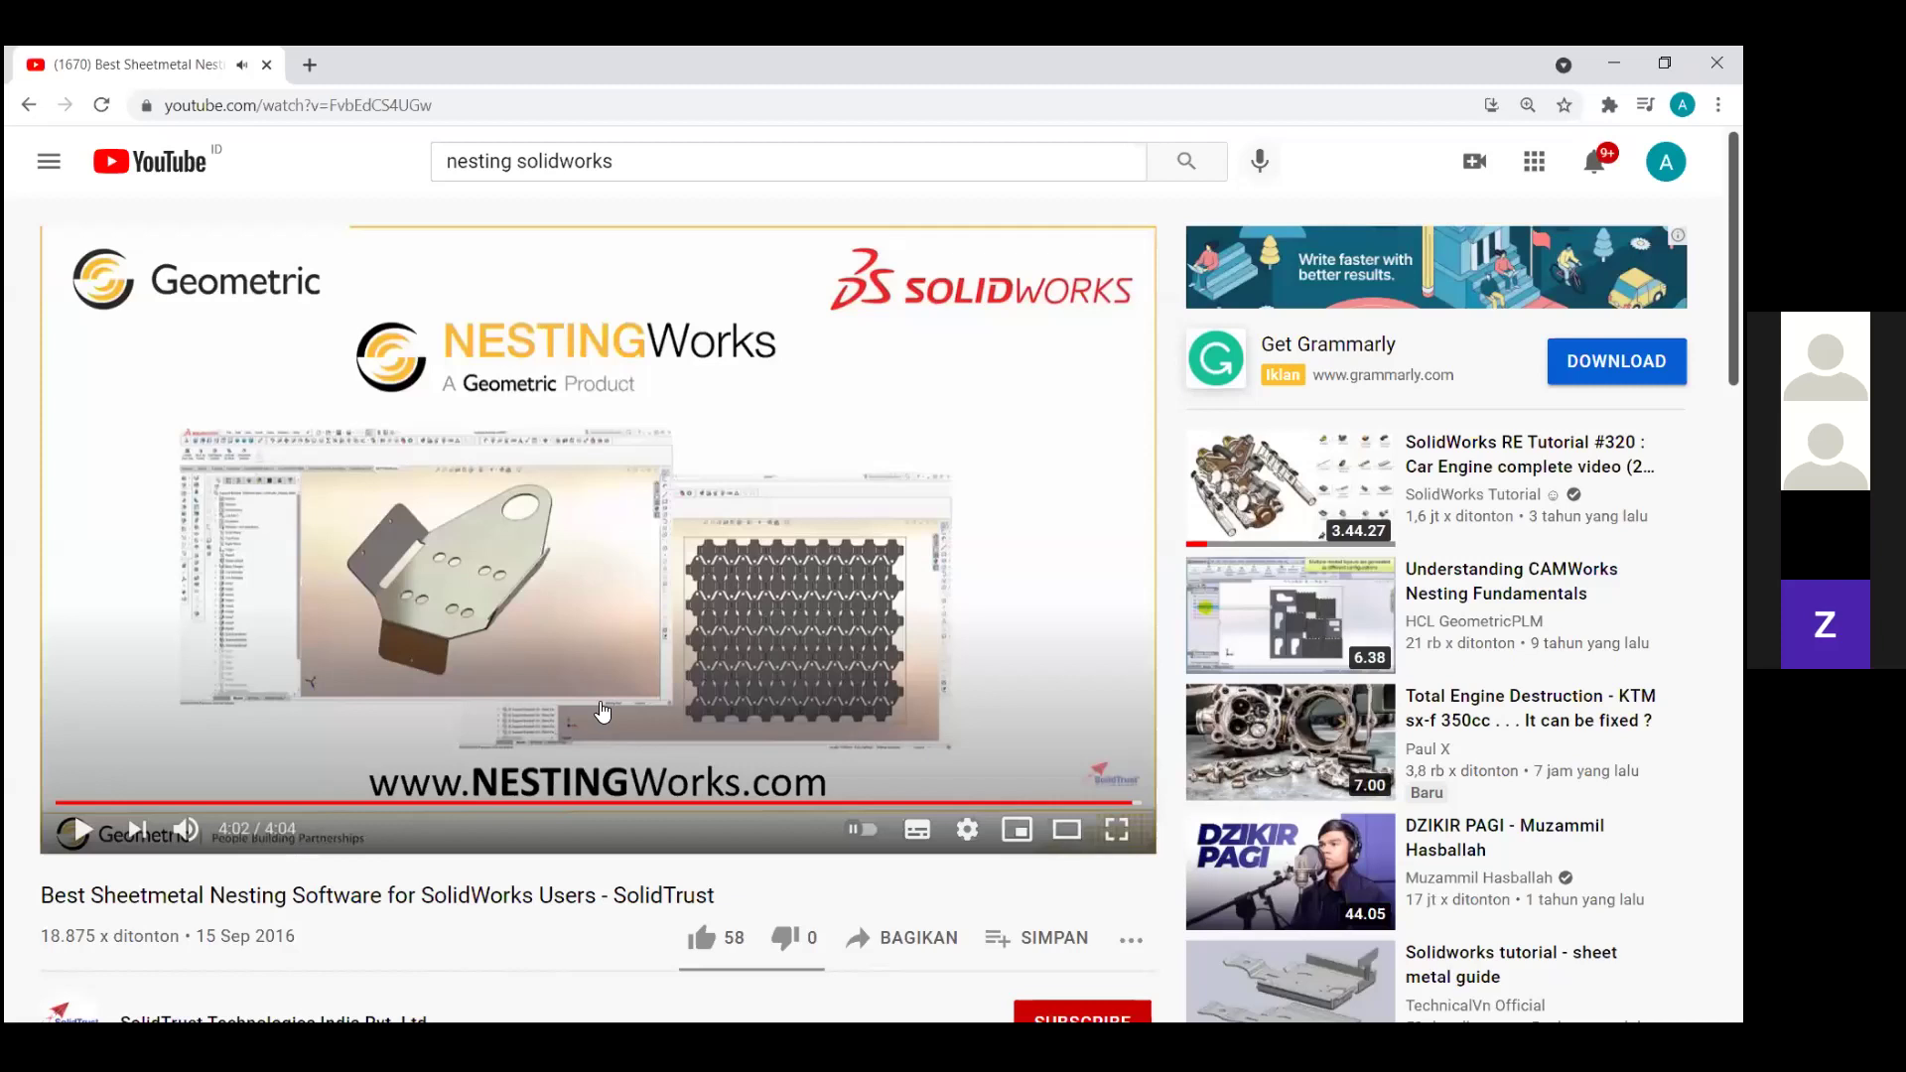
Play the YouTube video "Introduction to SOLIDWORKS CAM" and review its stock setup, toolpath simulation and NC code sections.
key("alt+Left")
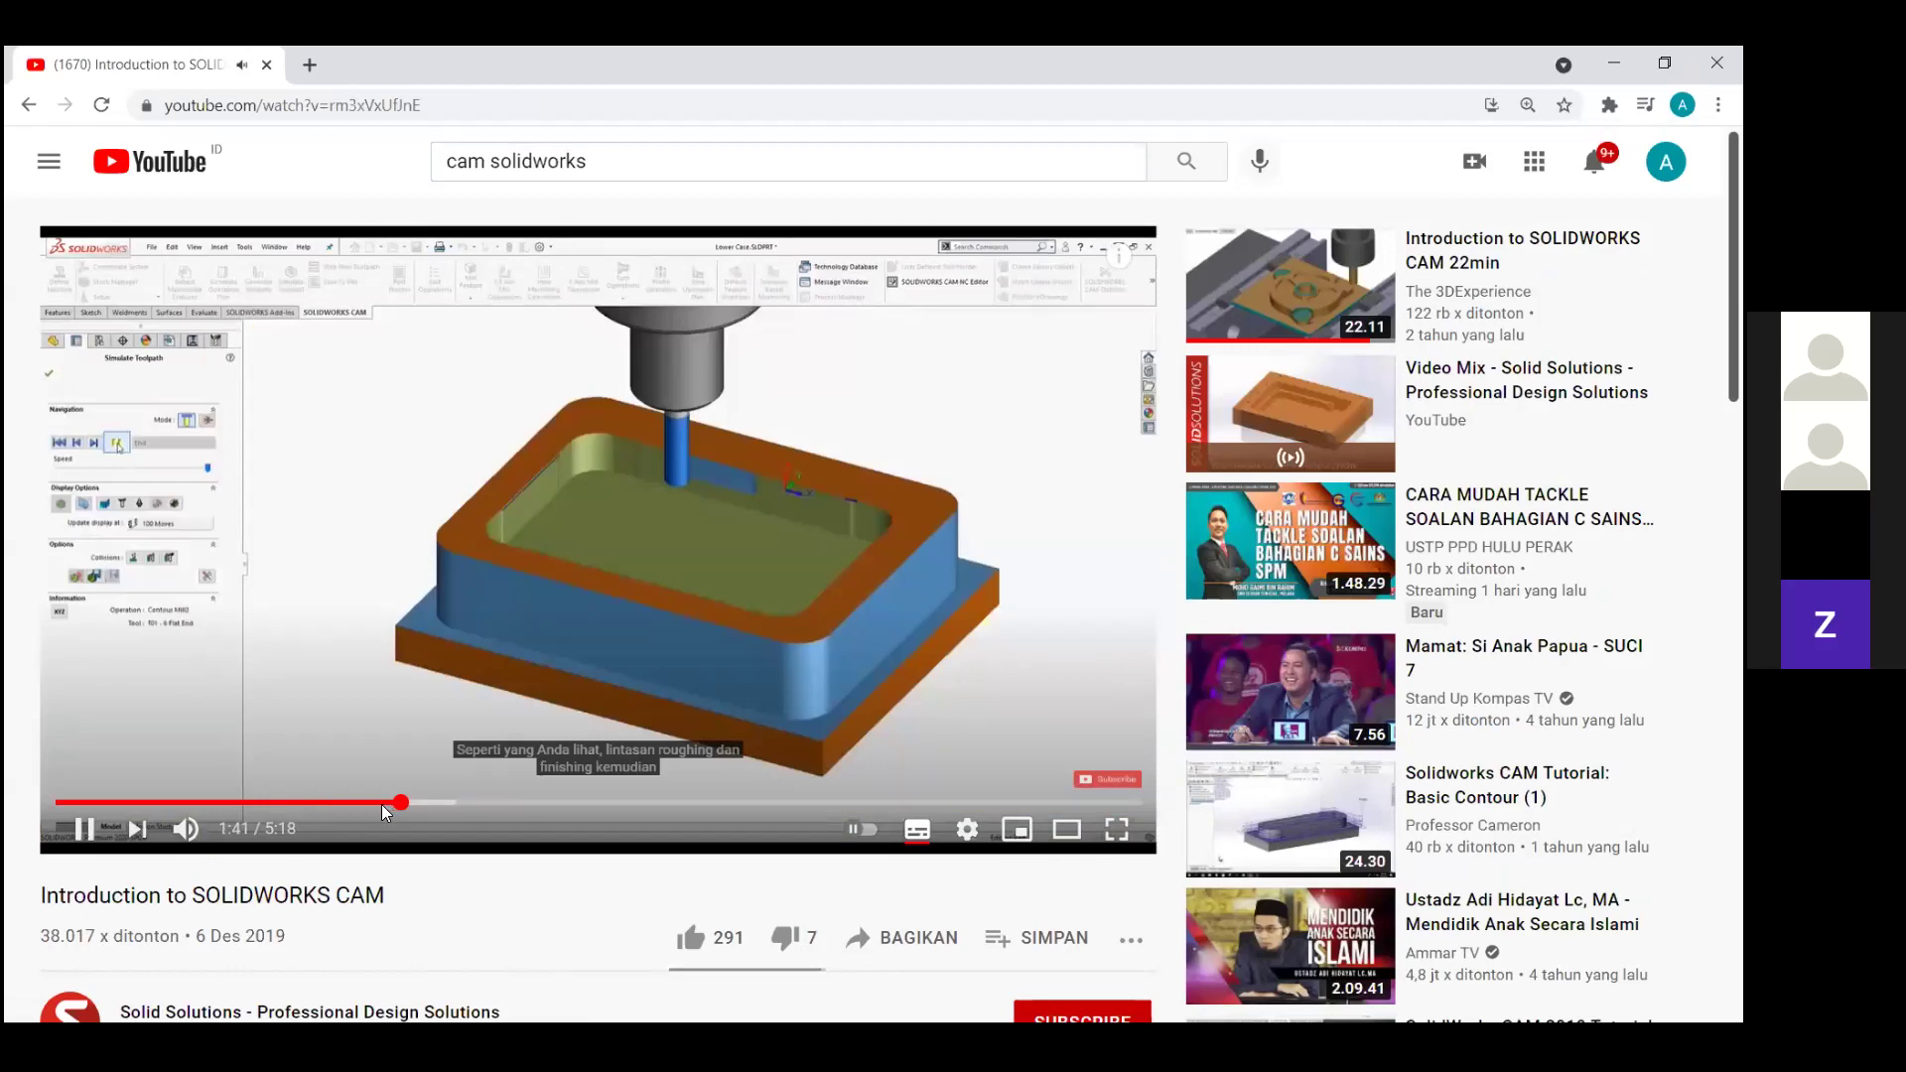
left_click(225, 802)
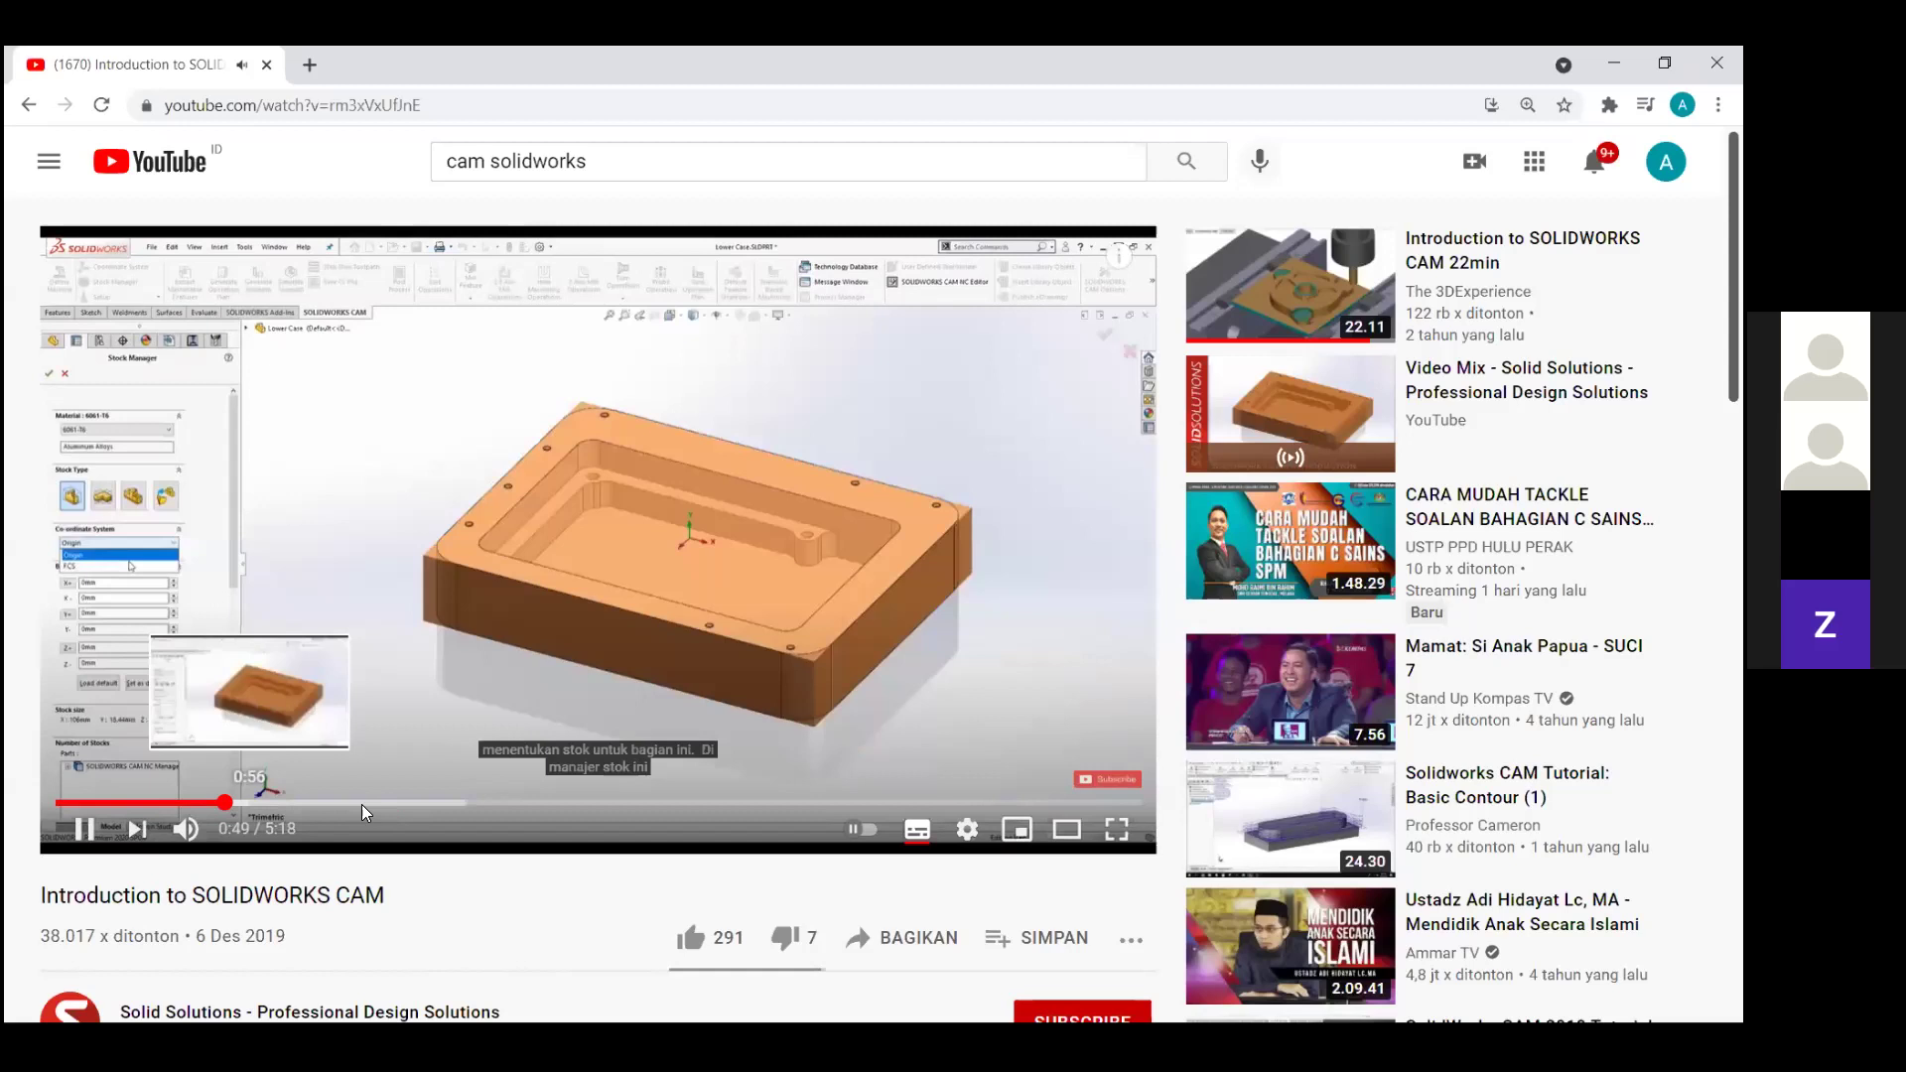
left_click(363, 803)
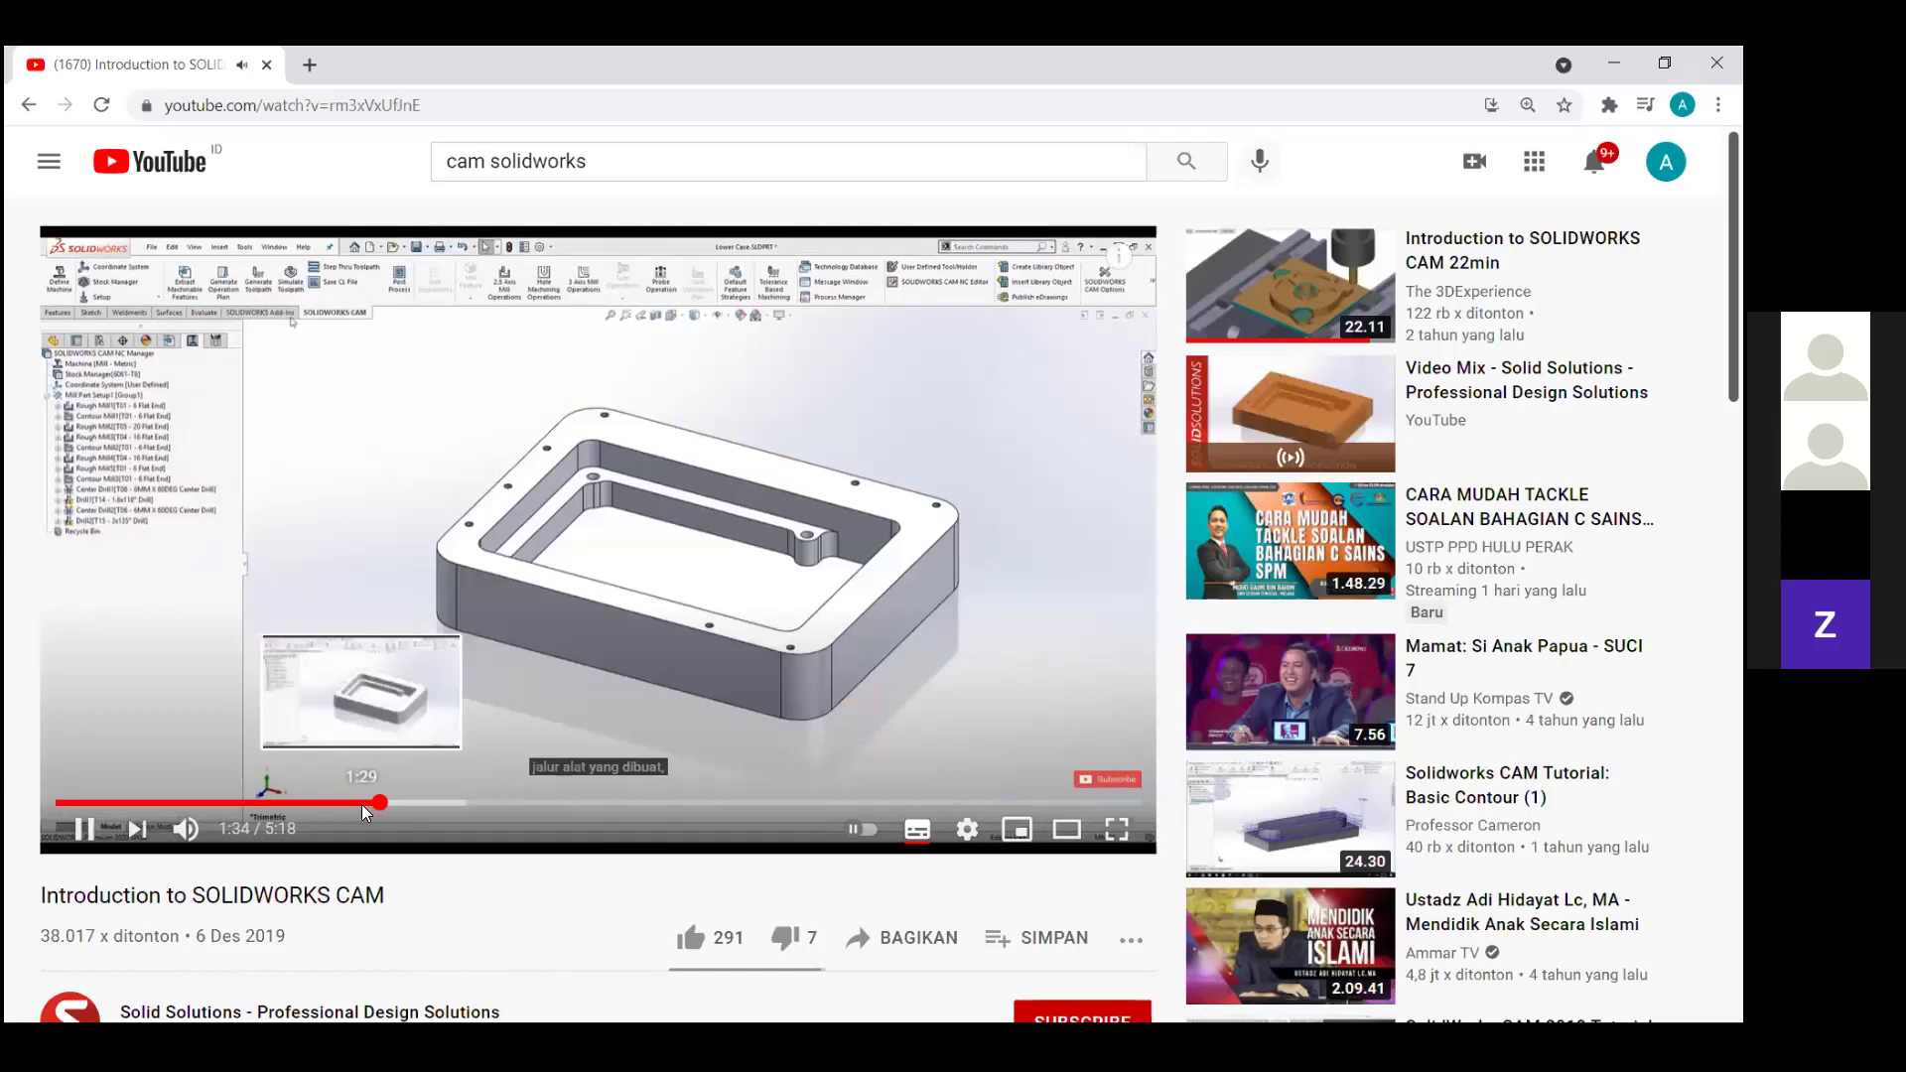
left_click(401, 806)
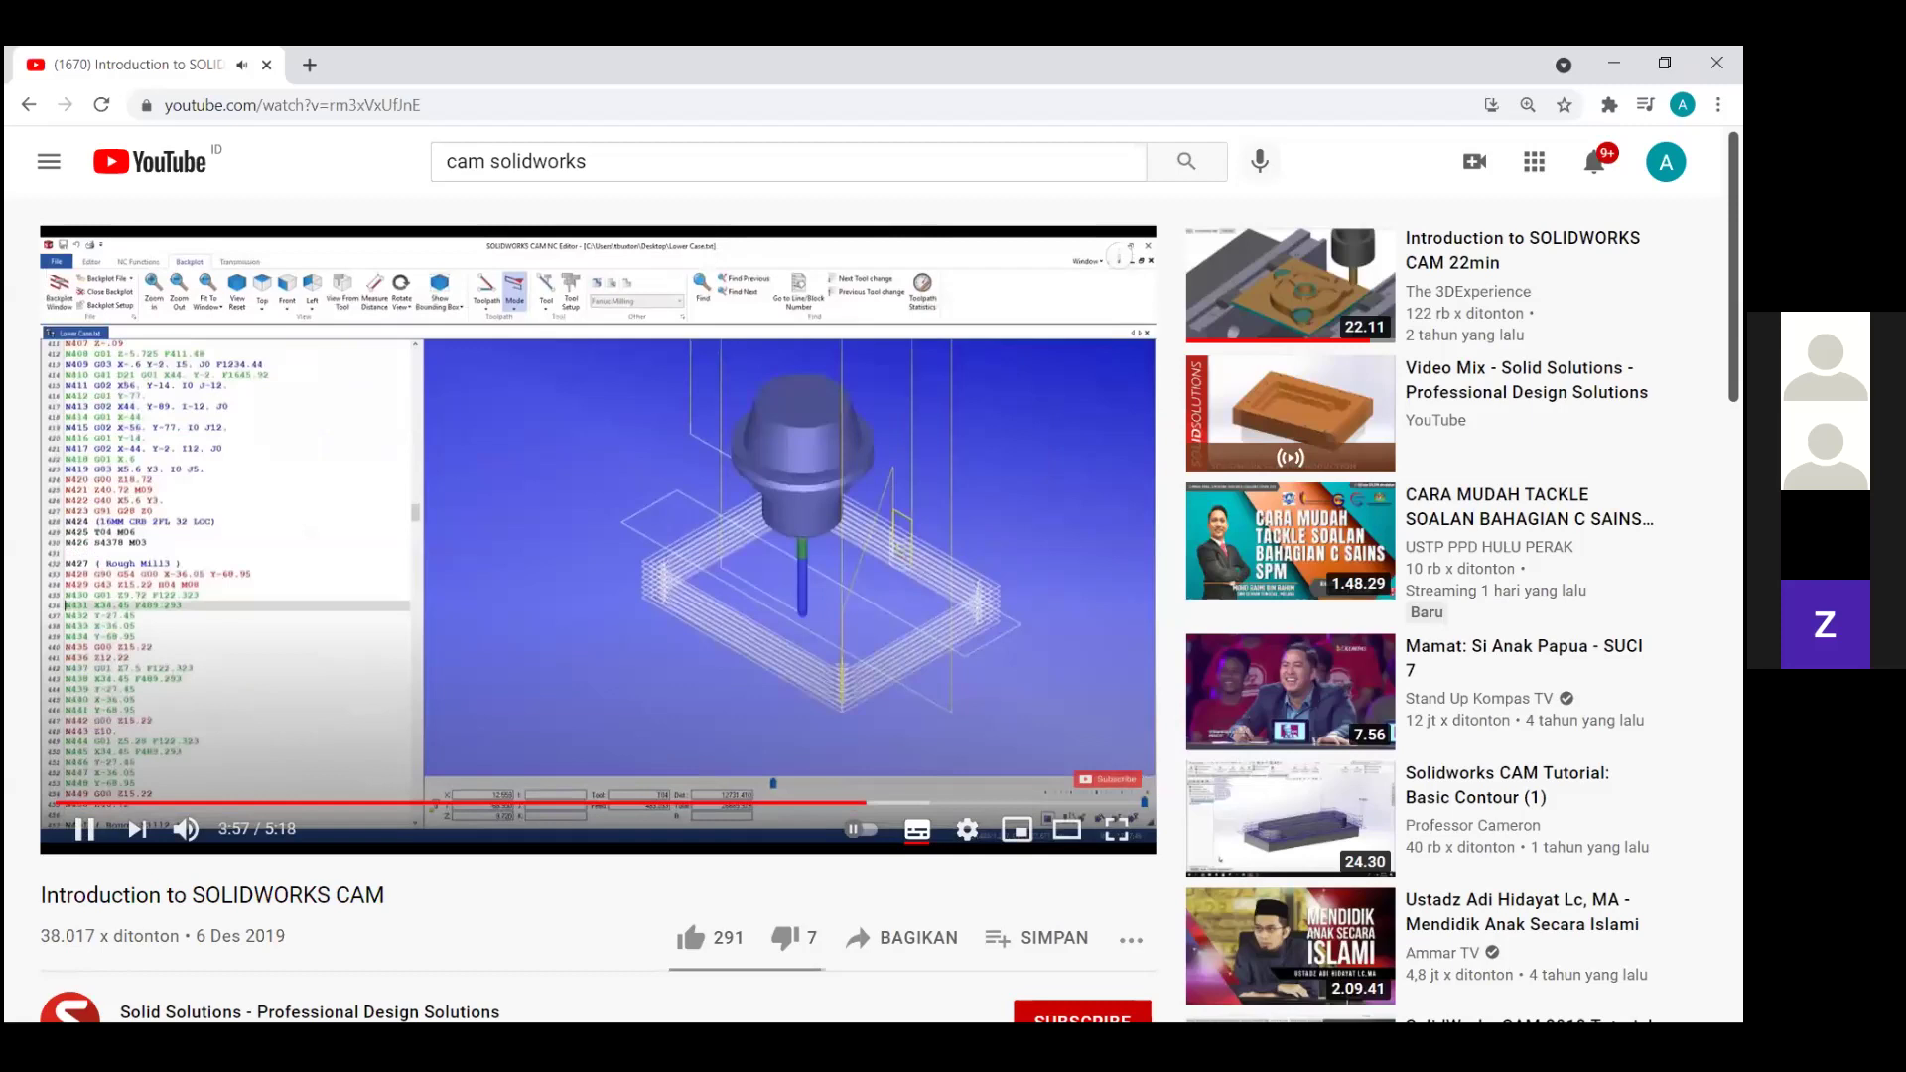
key("Right")
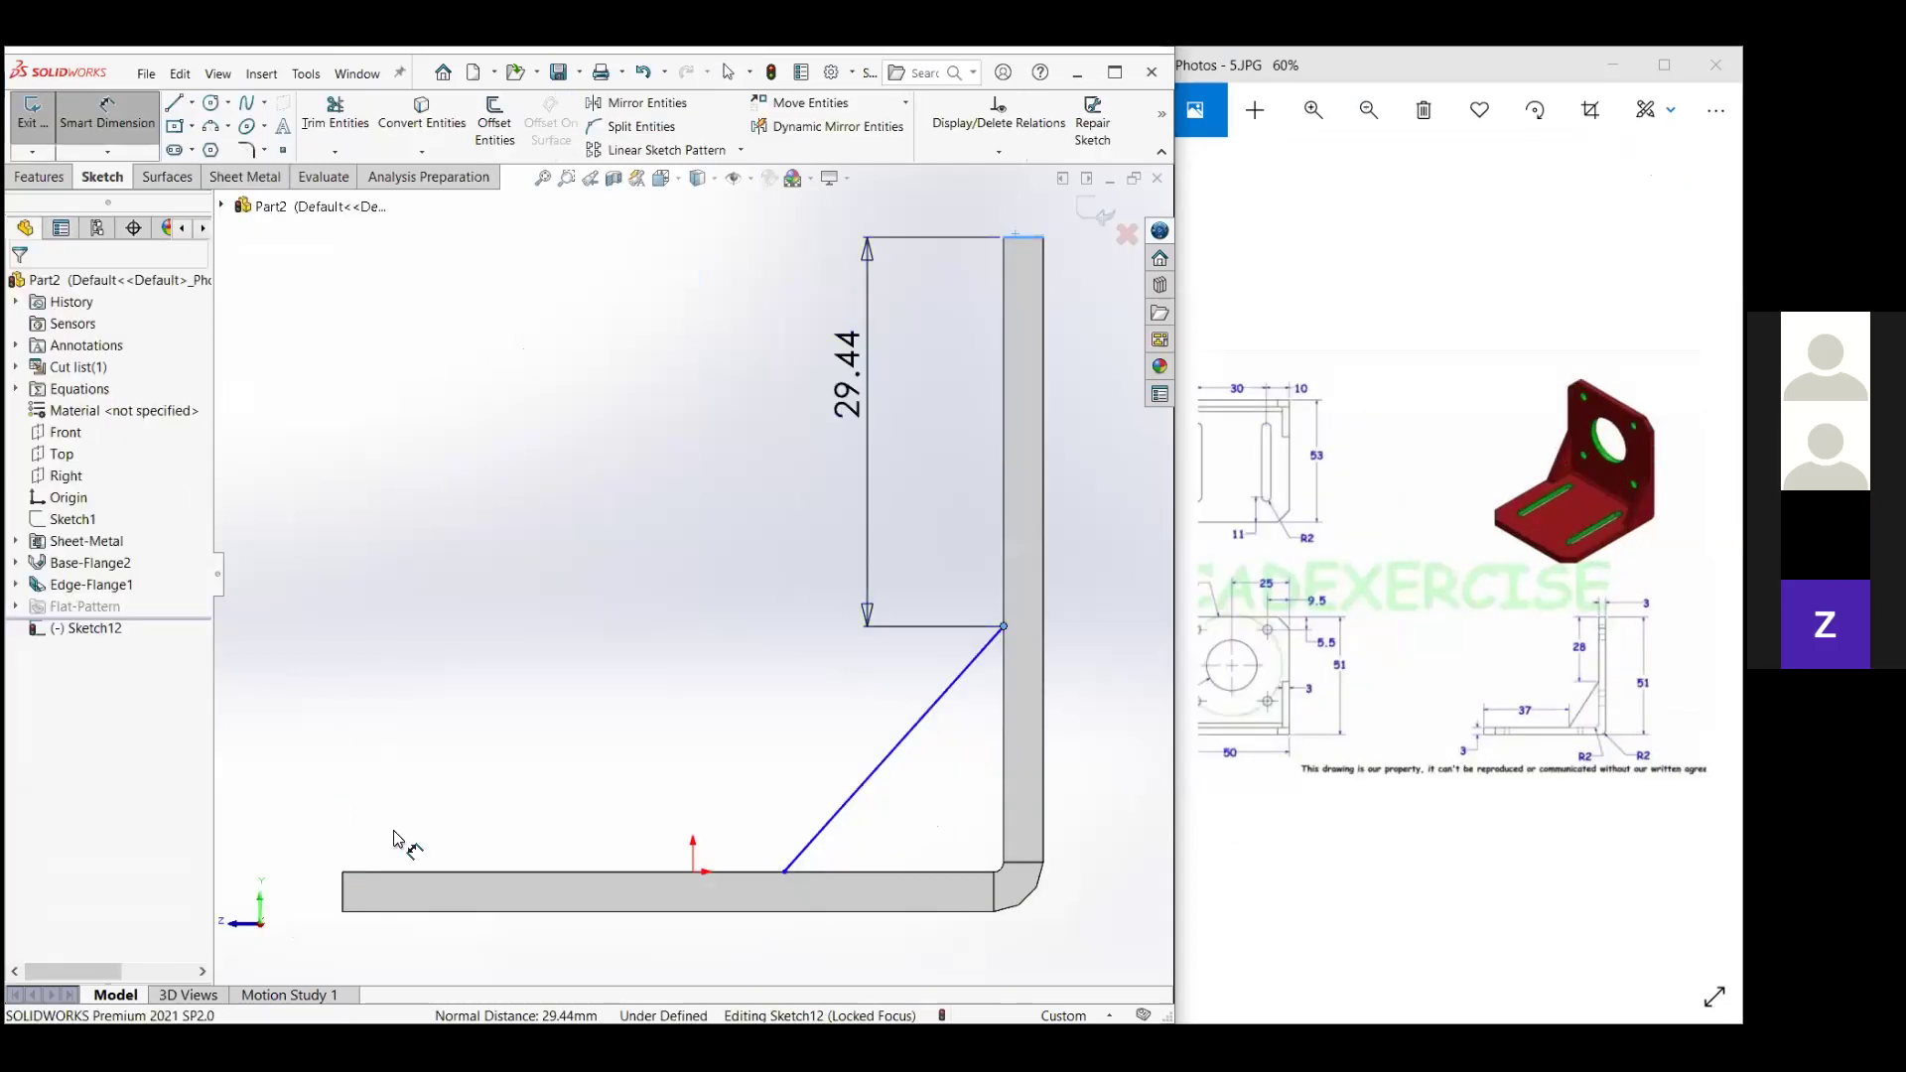
Return to SOLIDWORKS, sketch a diagonal gusset line in the bracket's side view and try a 3 mm rib from it.
key("Return")
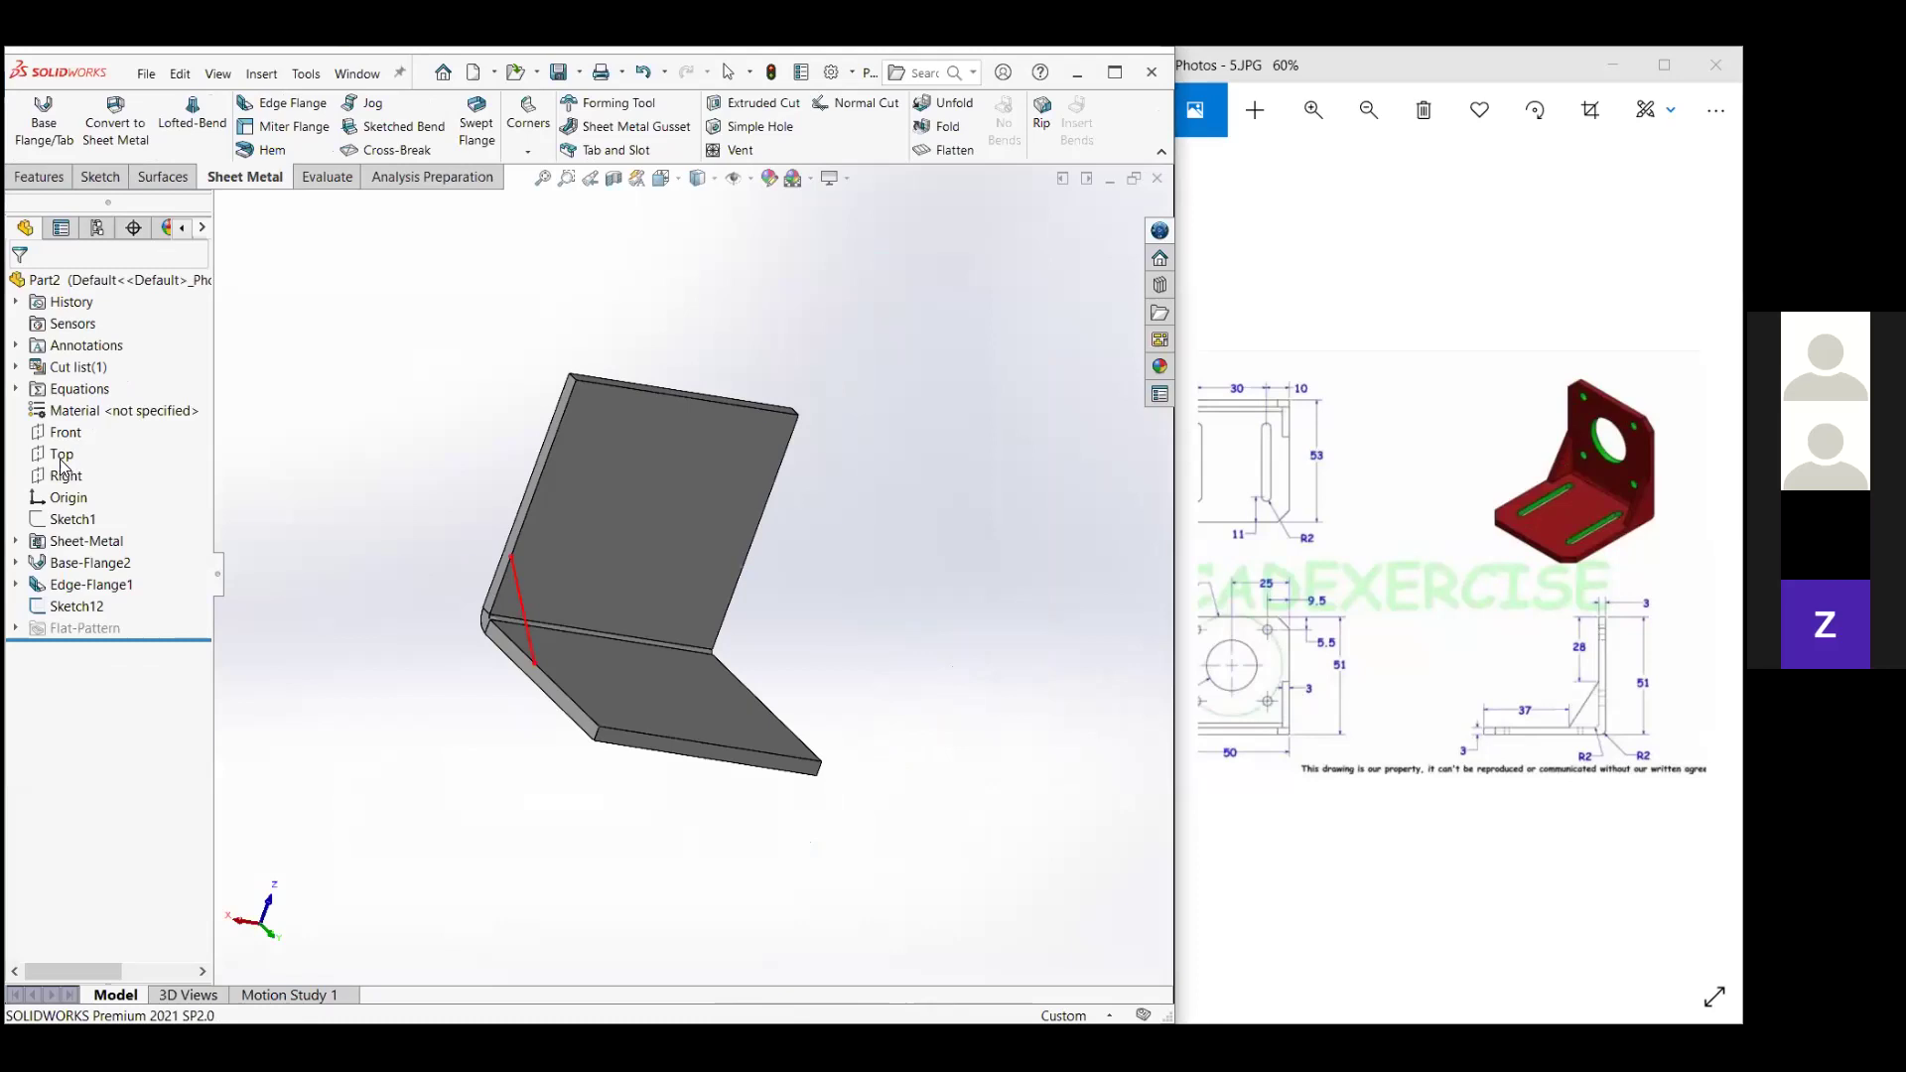
key("r")
middle_click_drag(516, 635, 592, 609)
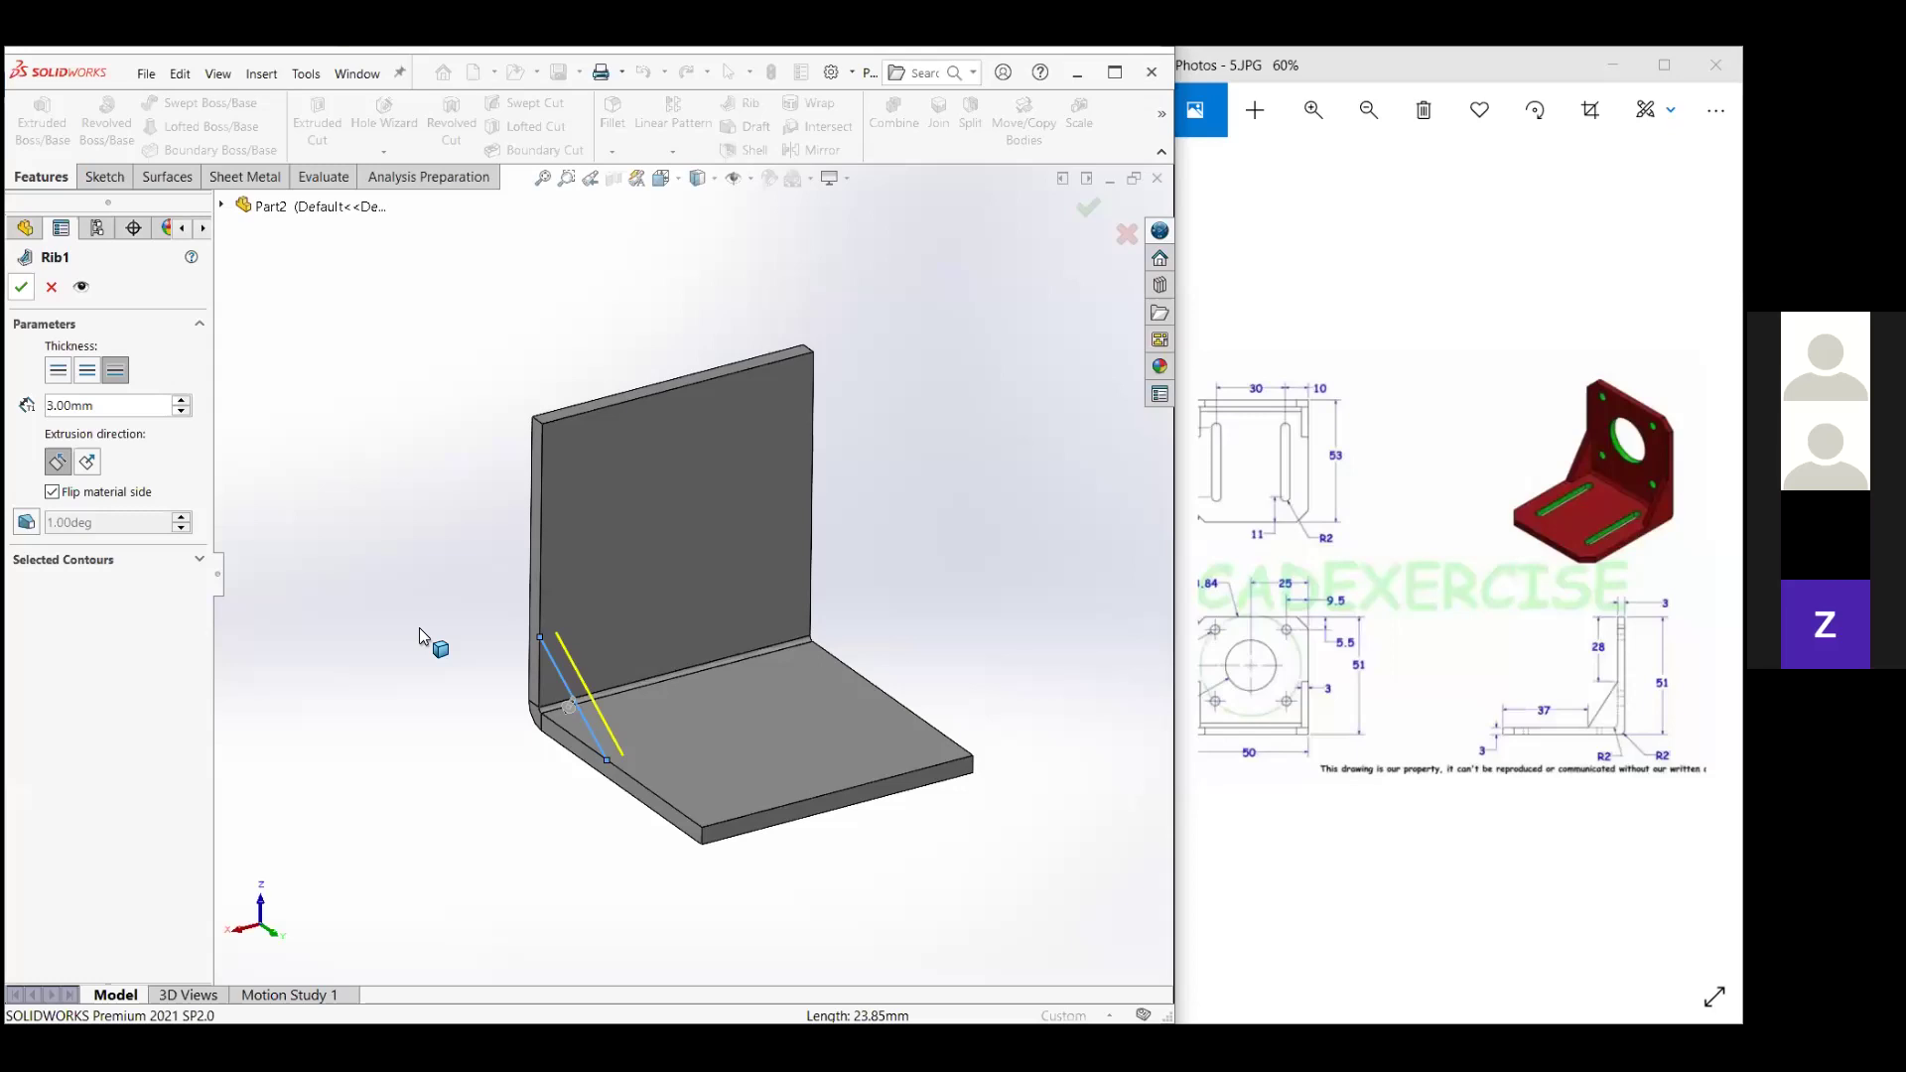
scroll(419, 628, "down", 3)
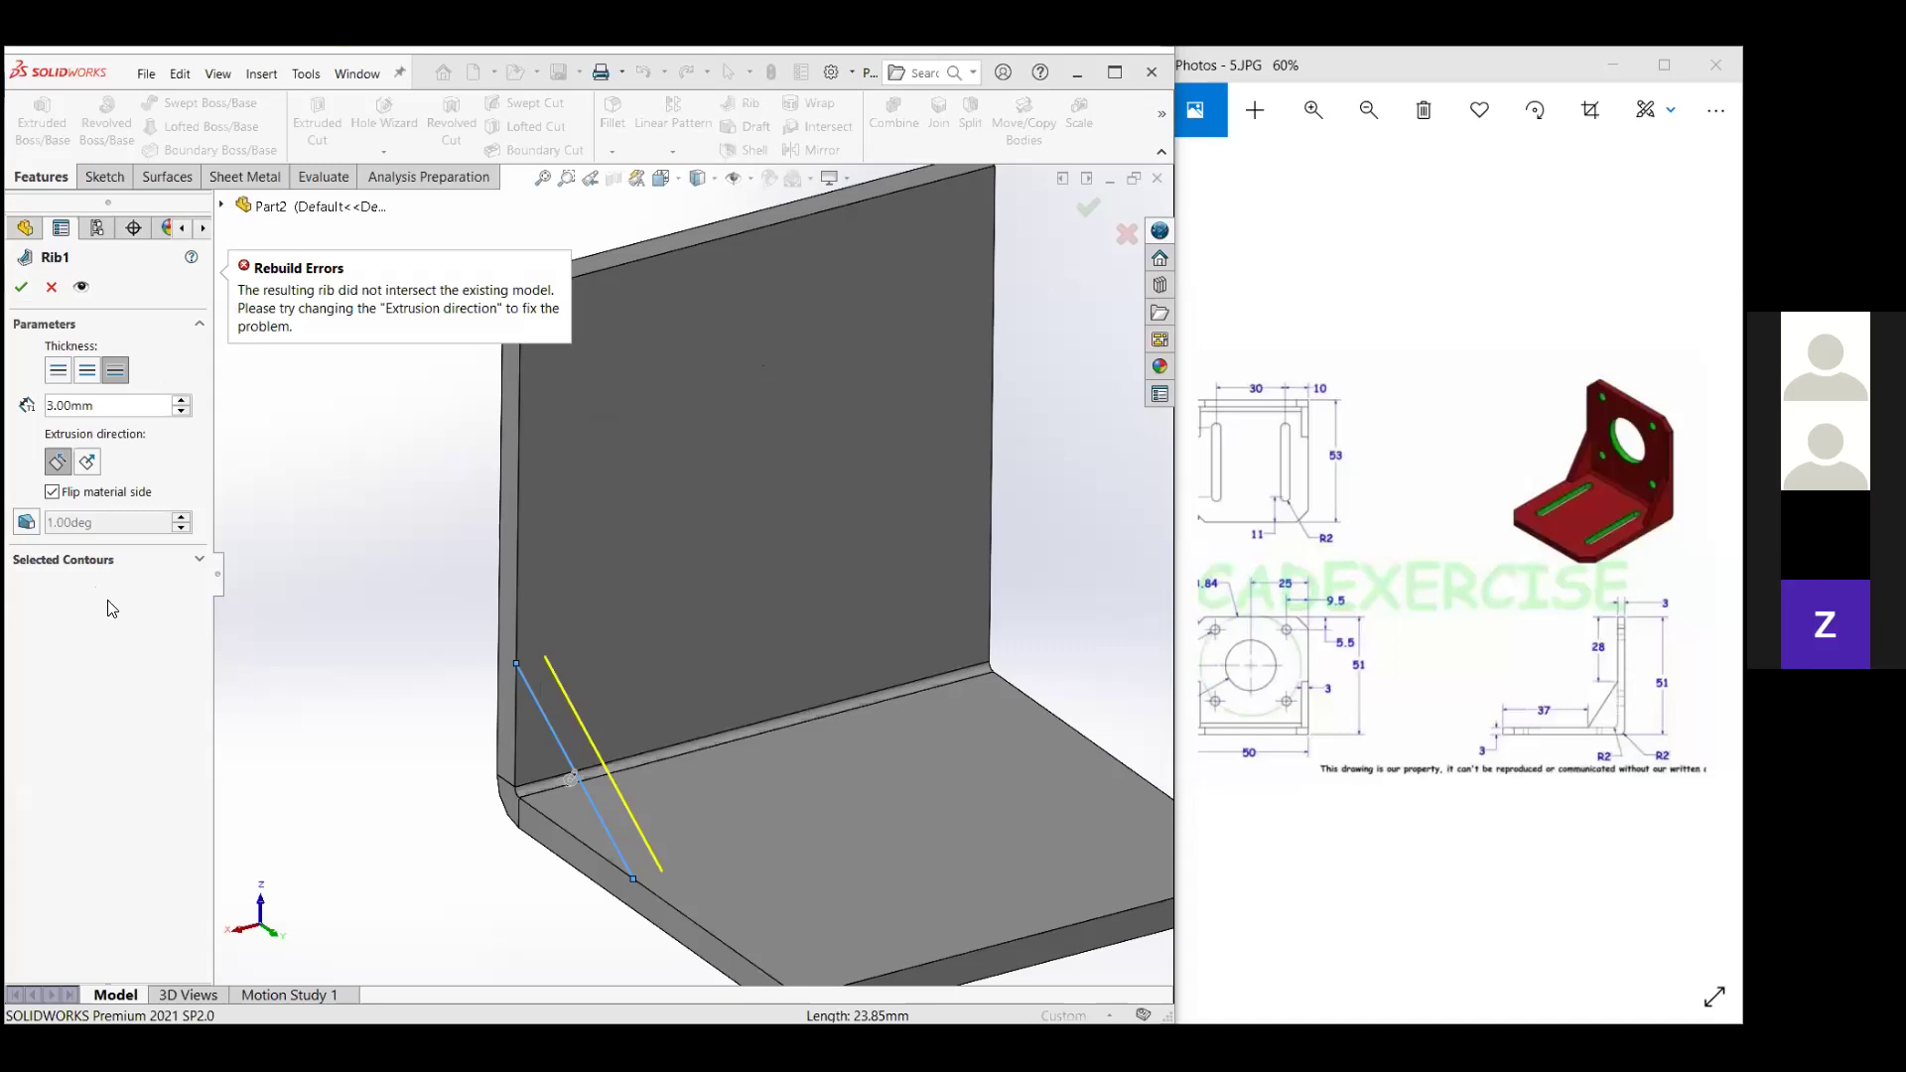
middle_click_drag(556, 595, 611, 576)
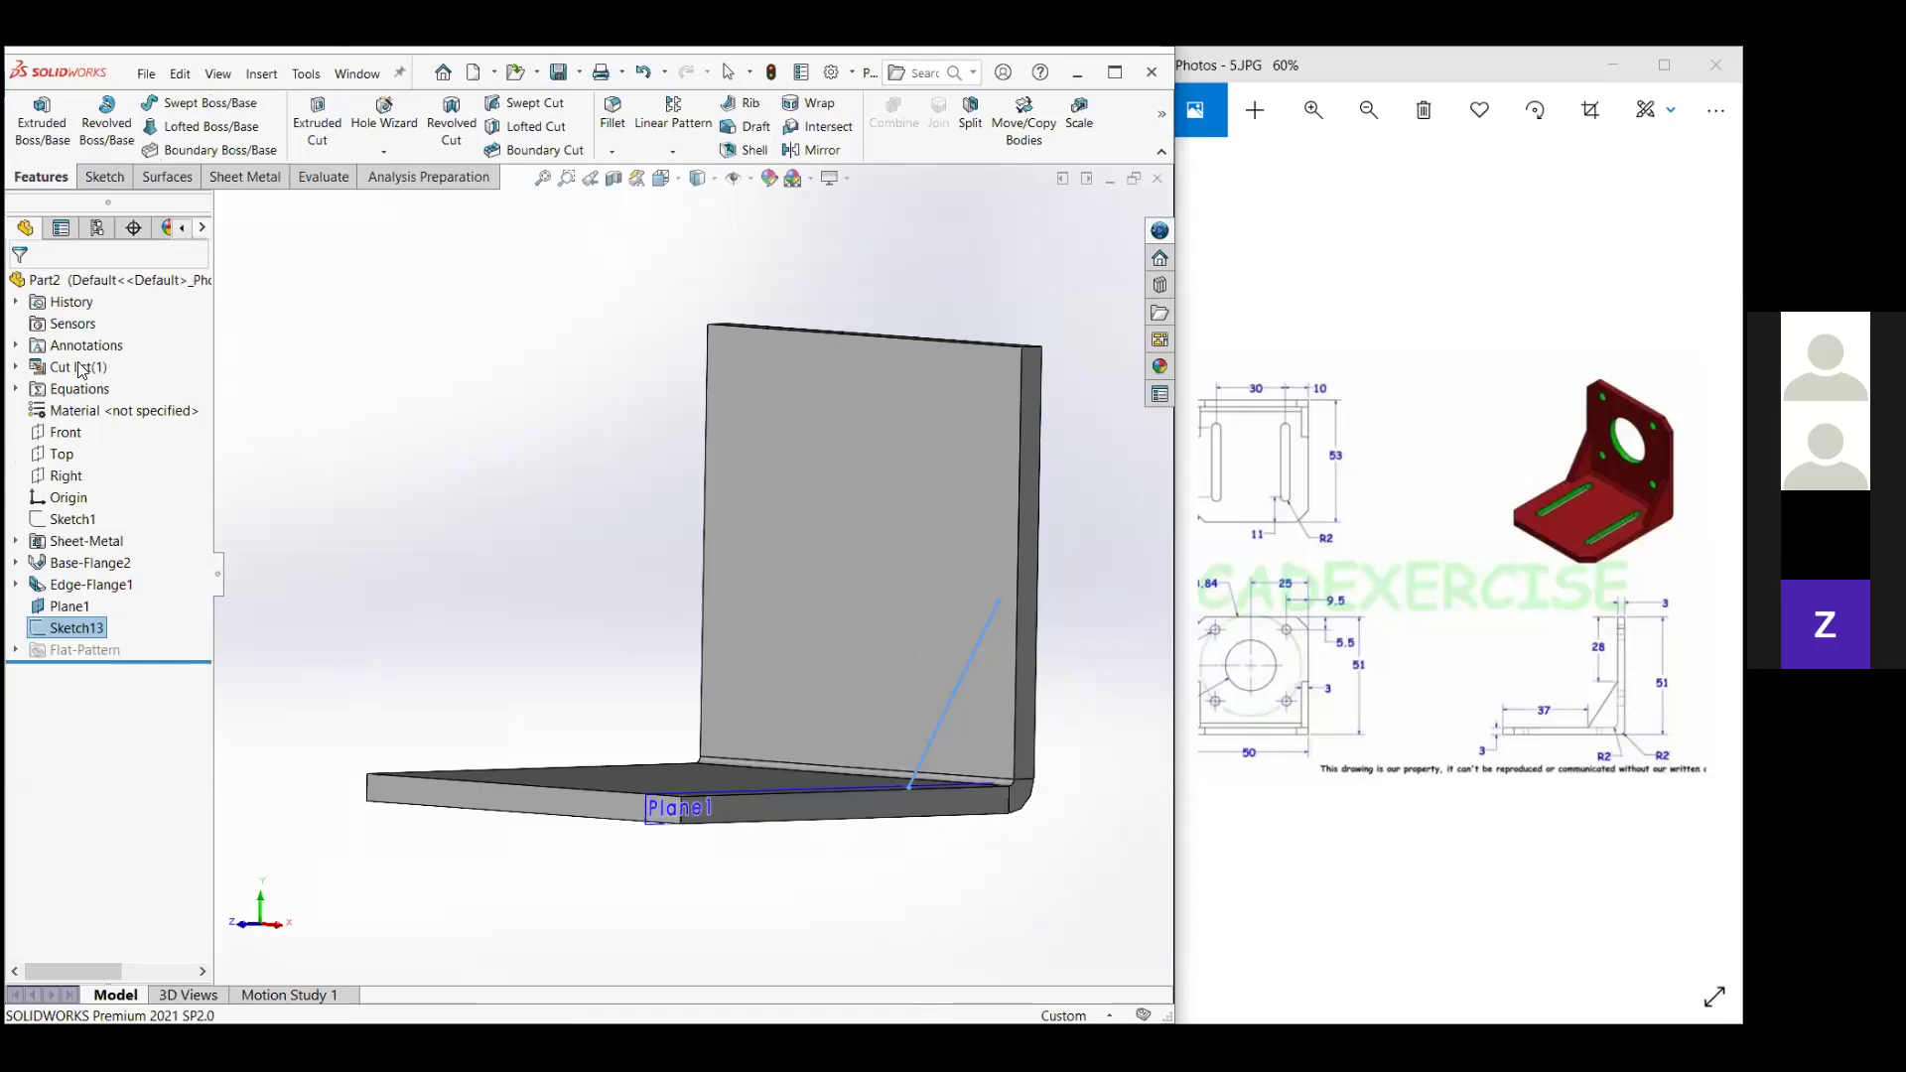
Create triangular rib gussets between the base plate and flange at both side edges, using the diagonal line on the offset plane.
key("s")
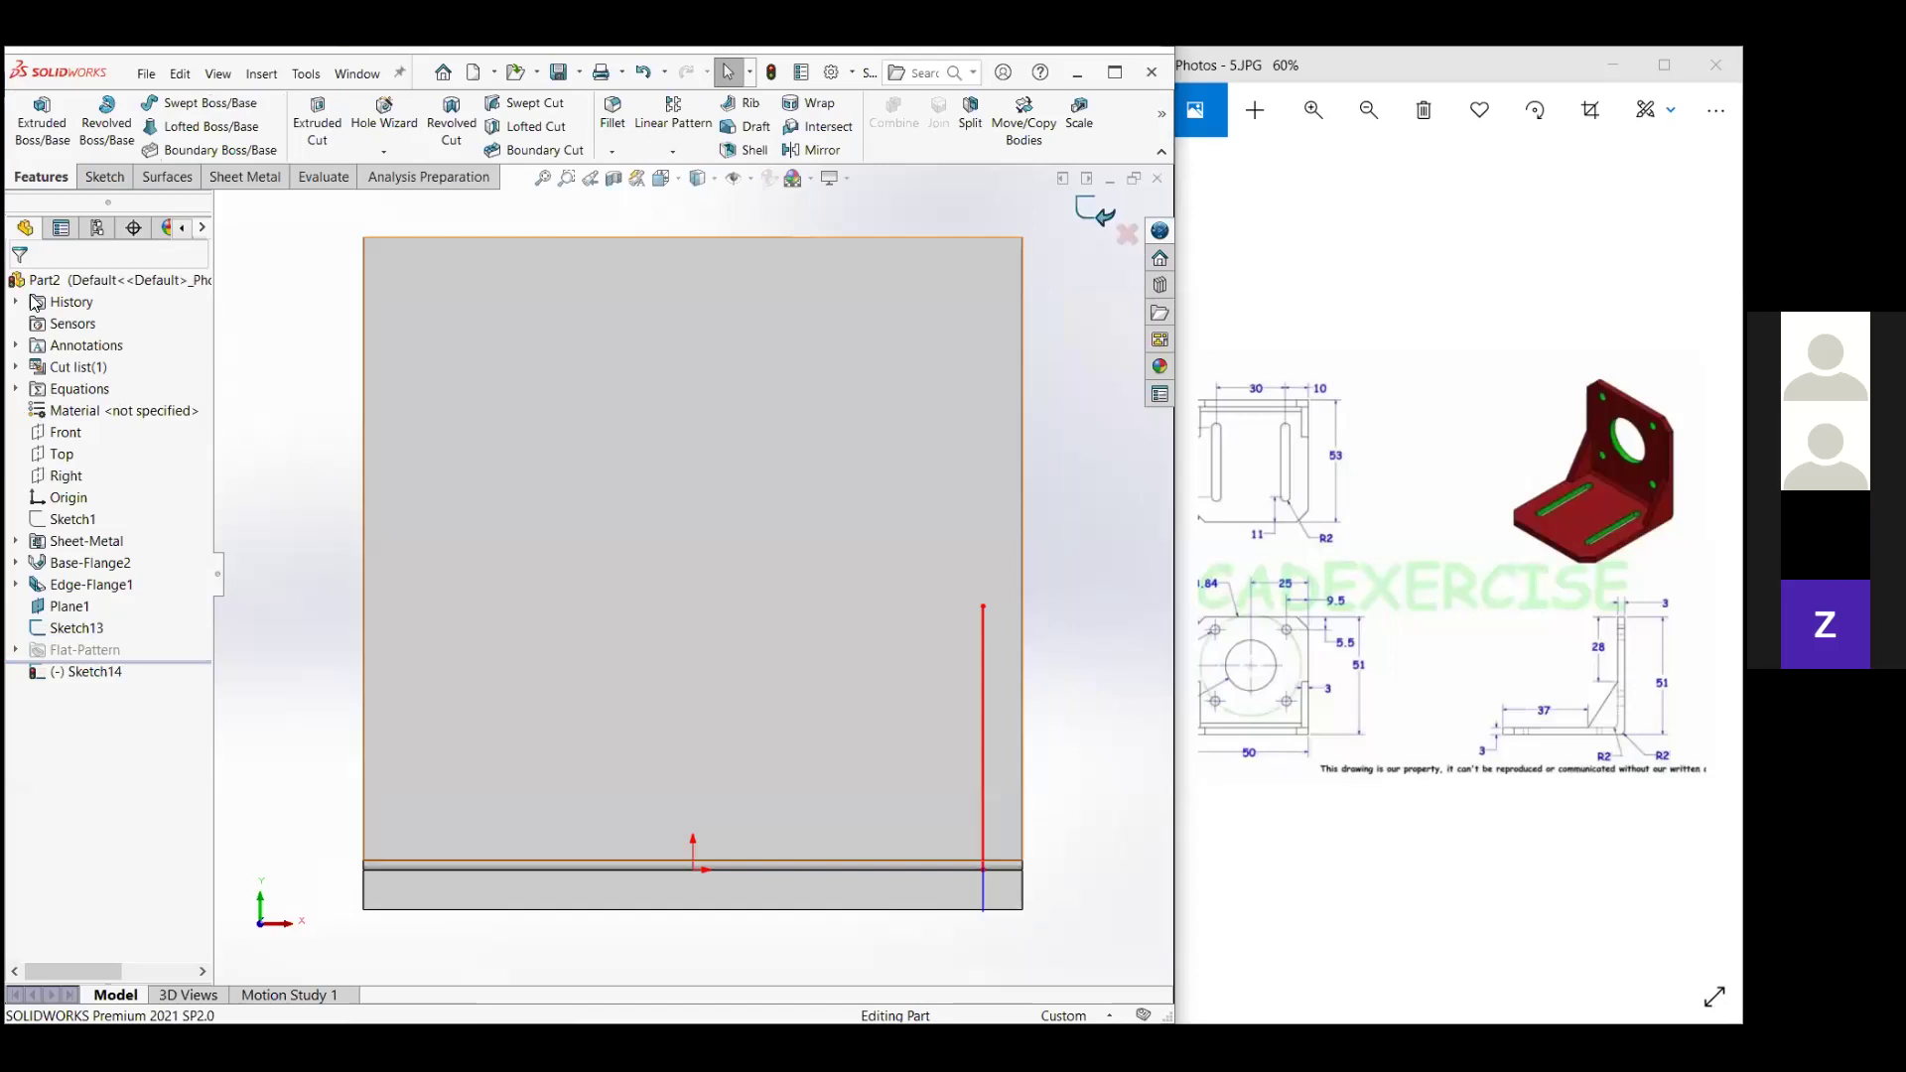
left_click(743, 103)
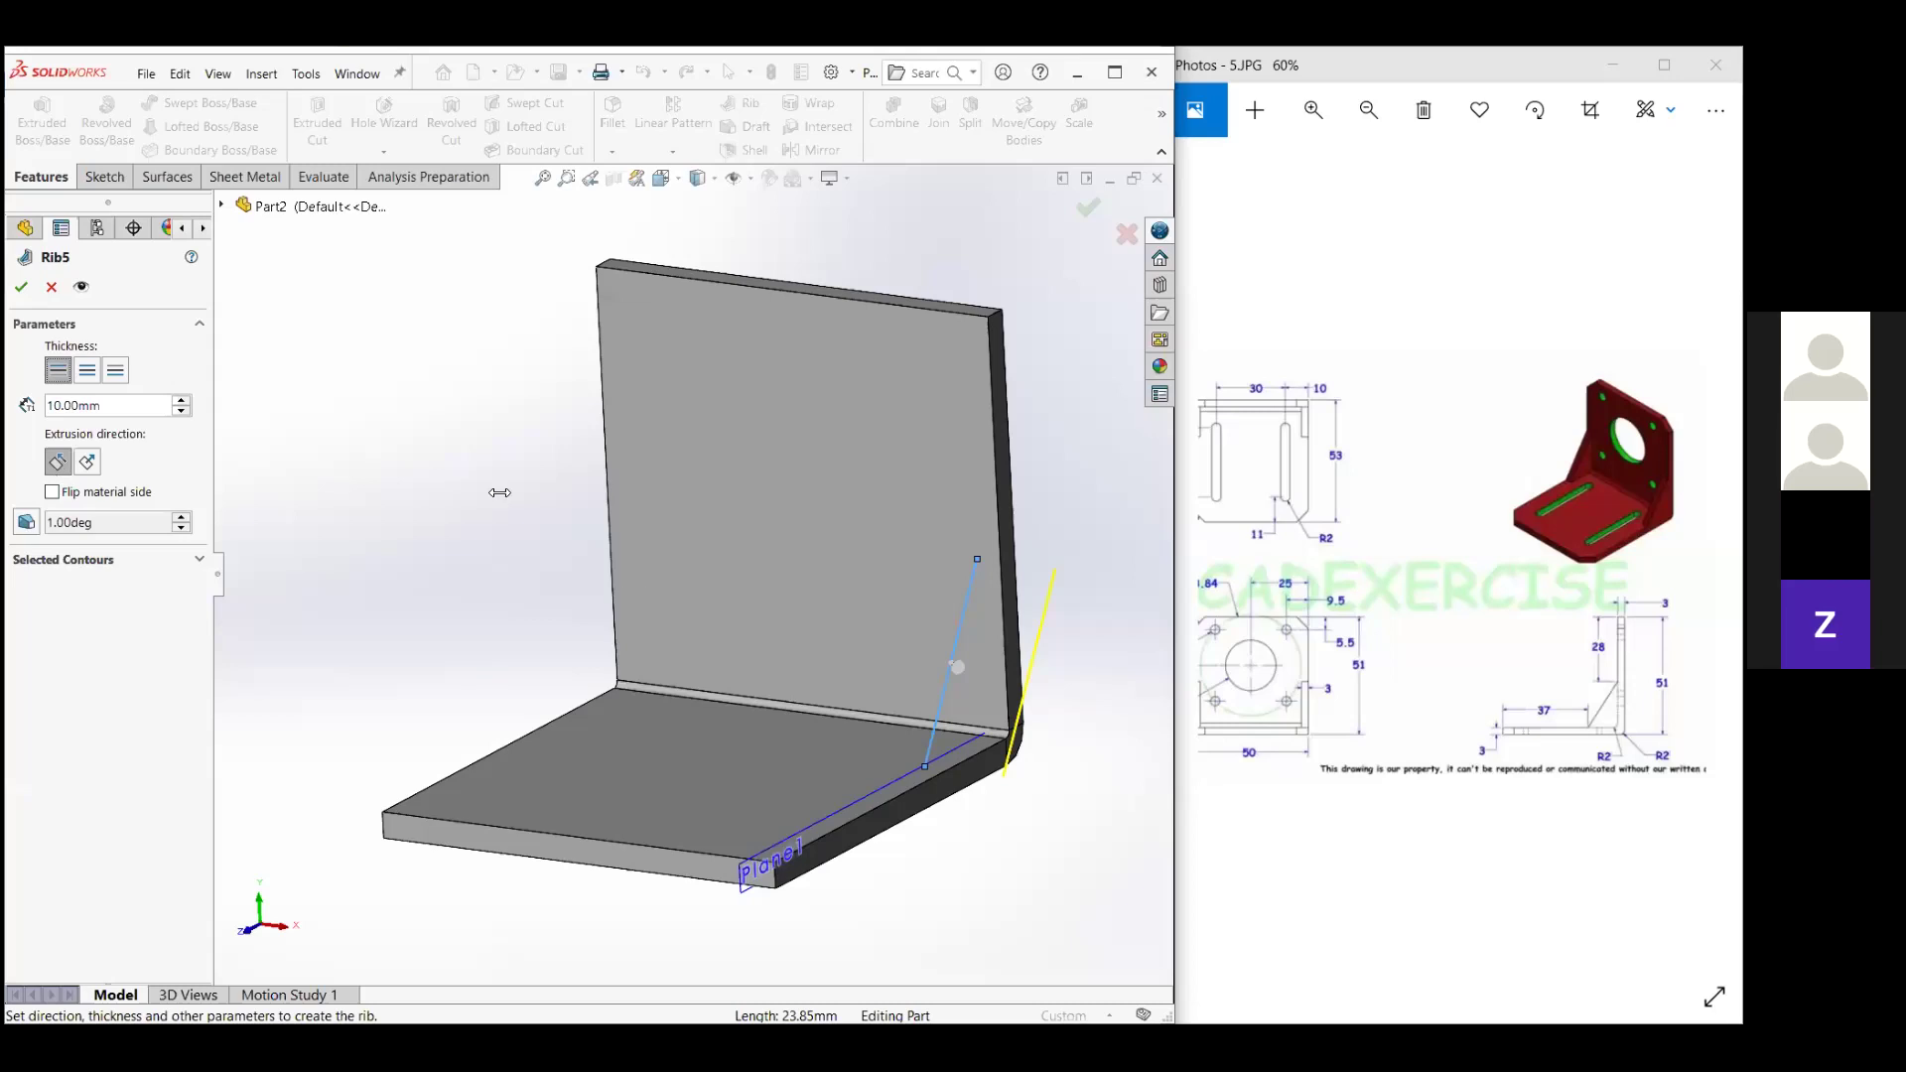
scroll(696, 493, "down", 3)
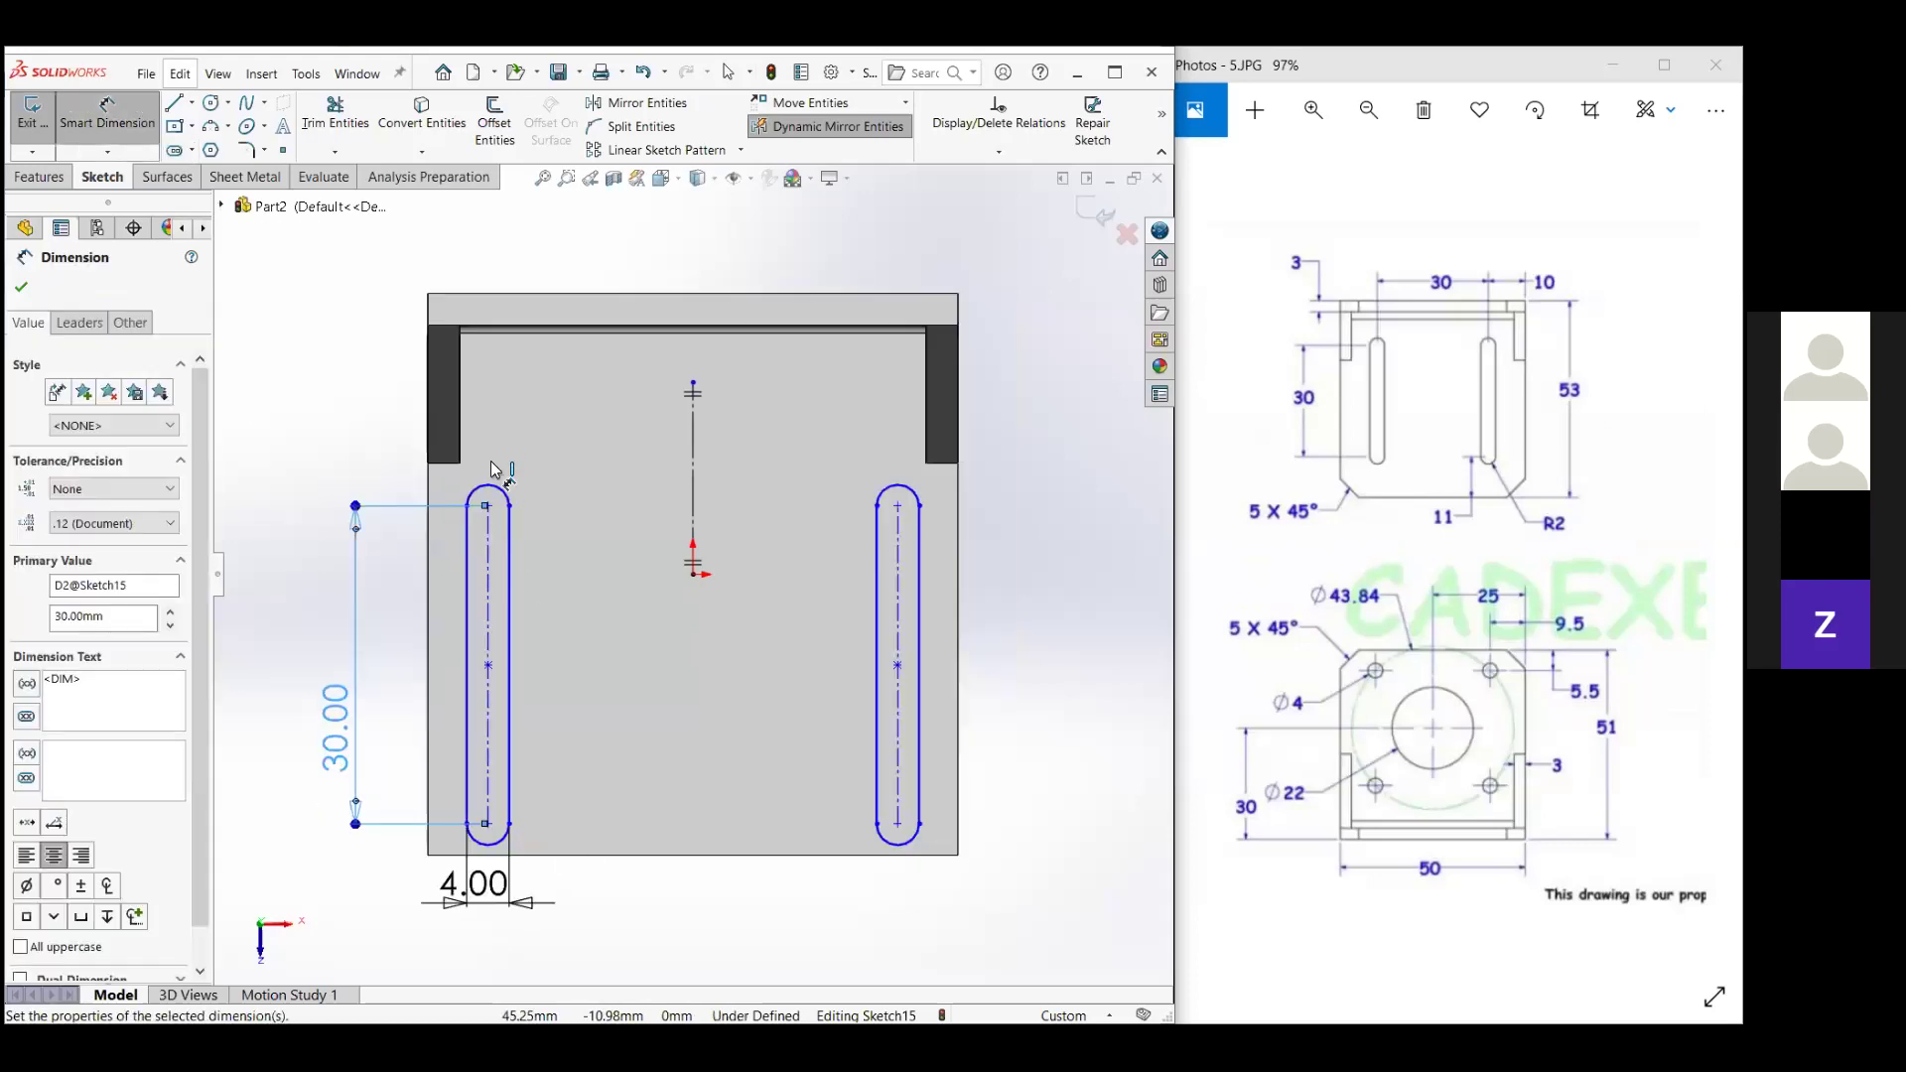
Position the two mirrored slots 15 mm from the centreline and 11 mm from the base plate's front edge, and cut them out.
left_click(656, 244)
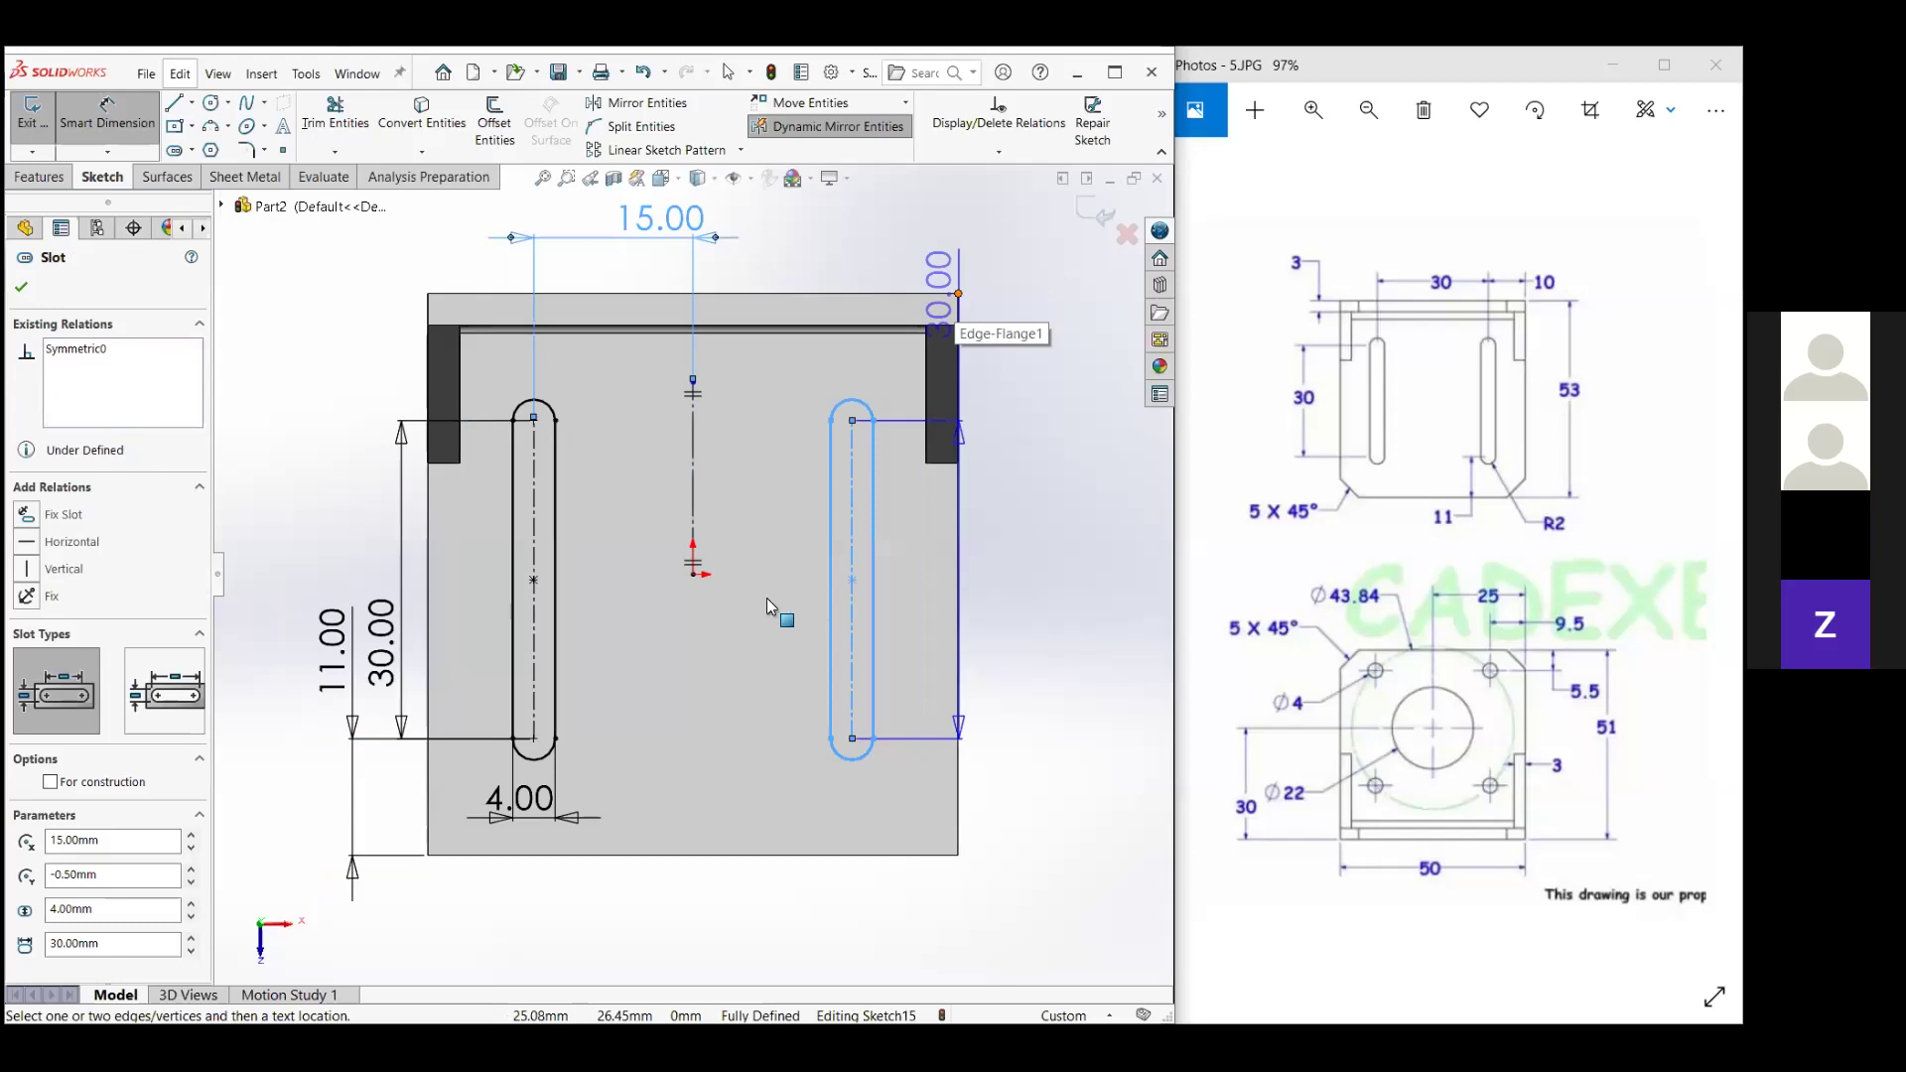
key("ctrl+e")
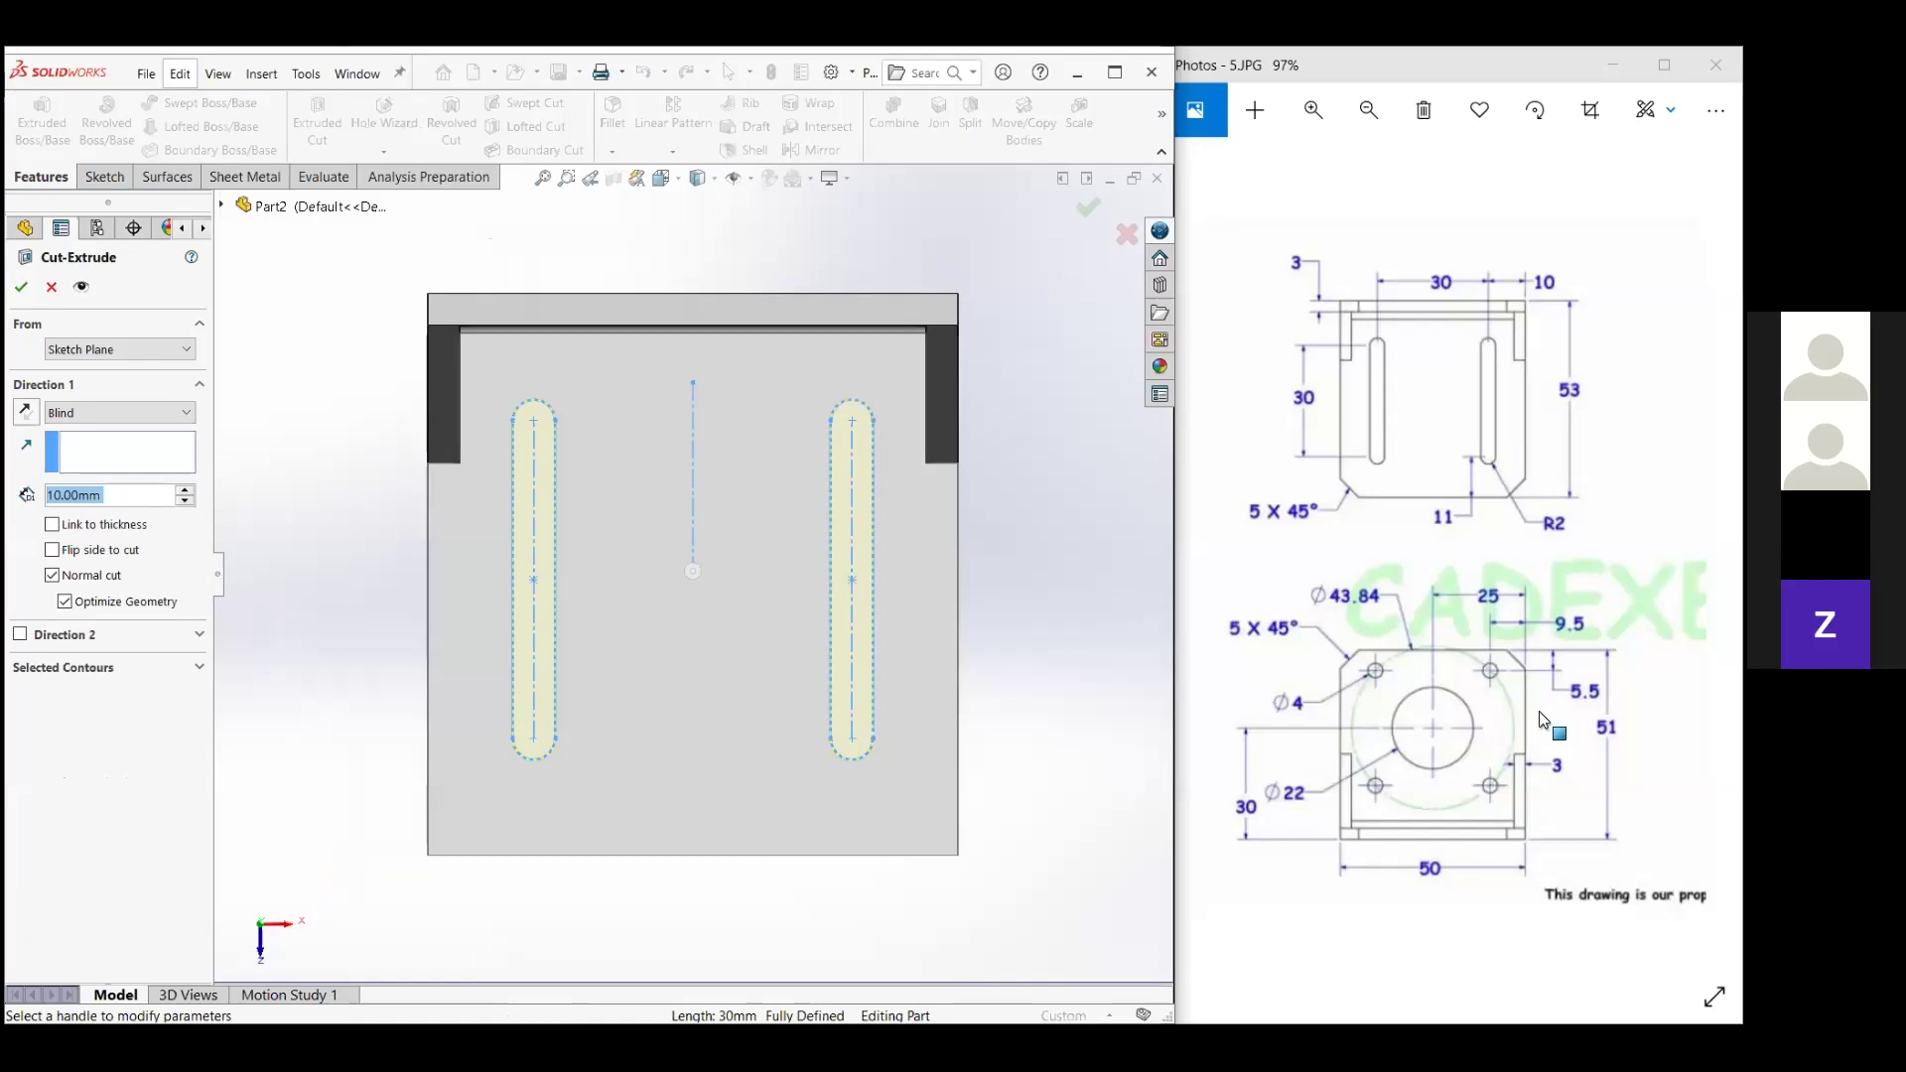
key("Return")
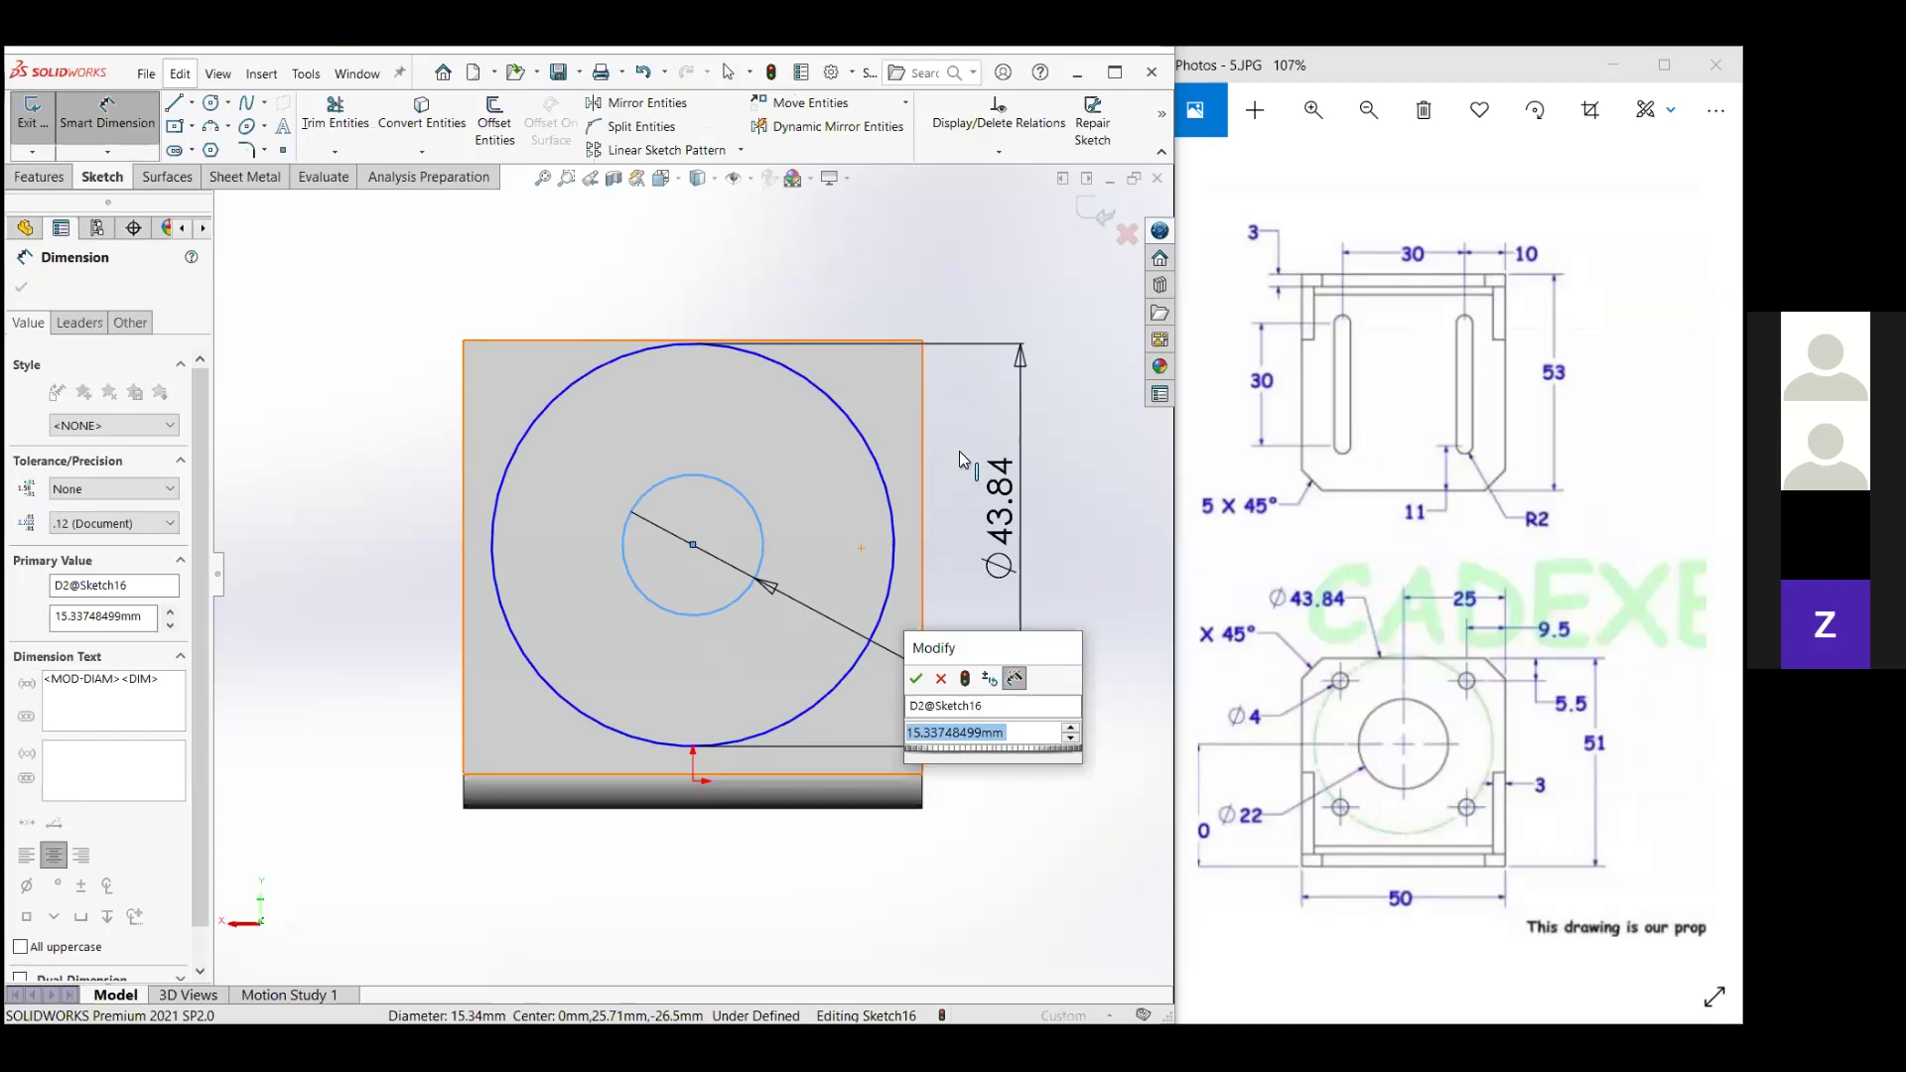
Set the flange's inner circle diameter to 22 mm, with its centre 30 mm above the bottom and vertically aligned with the origin.
type("22")
key("Return")
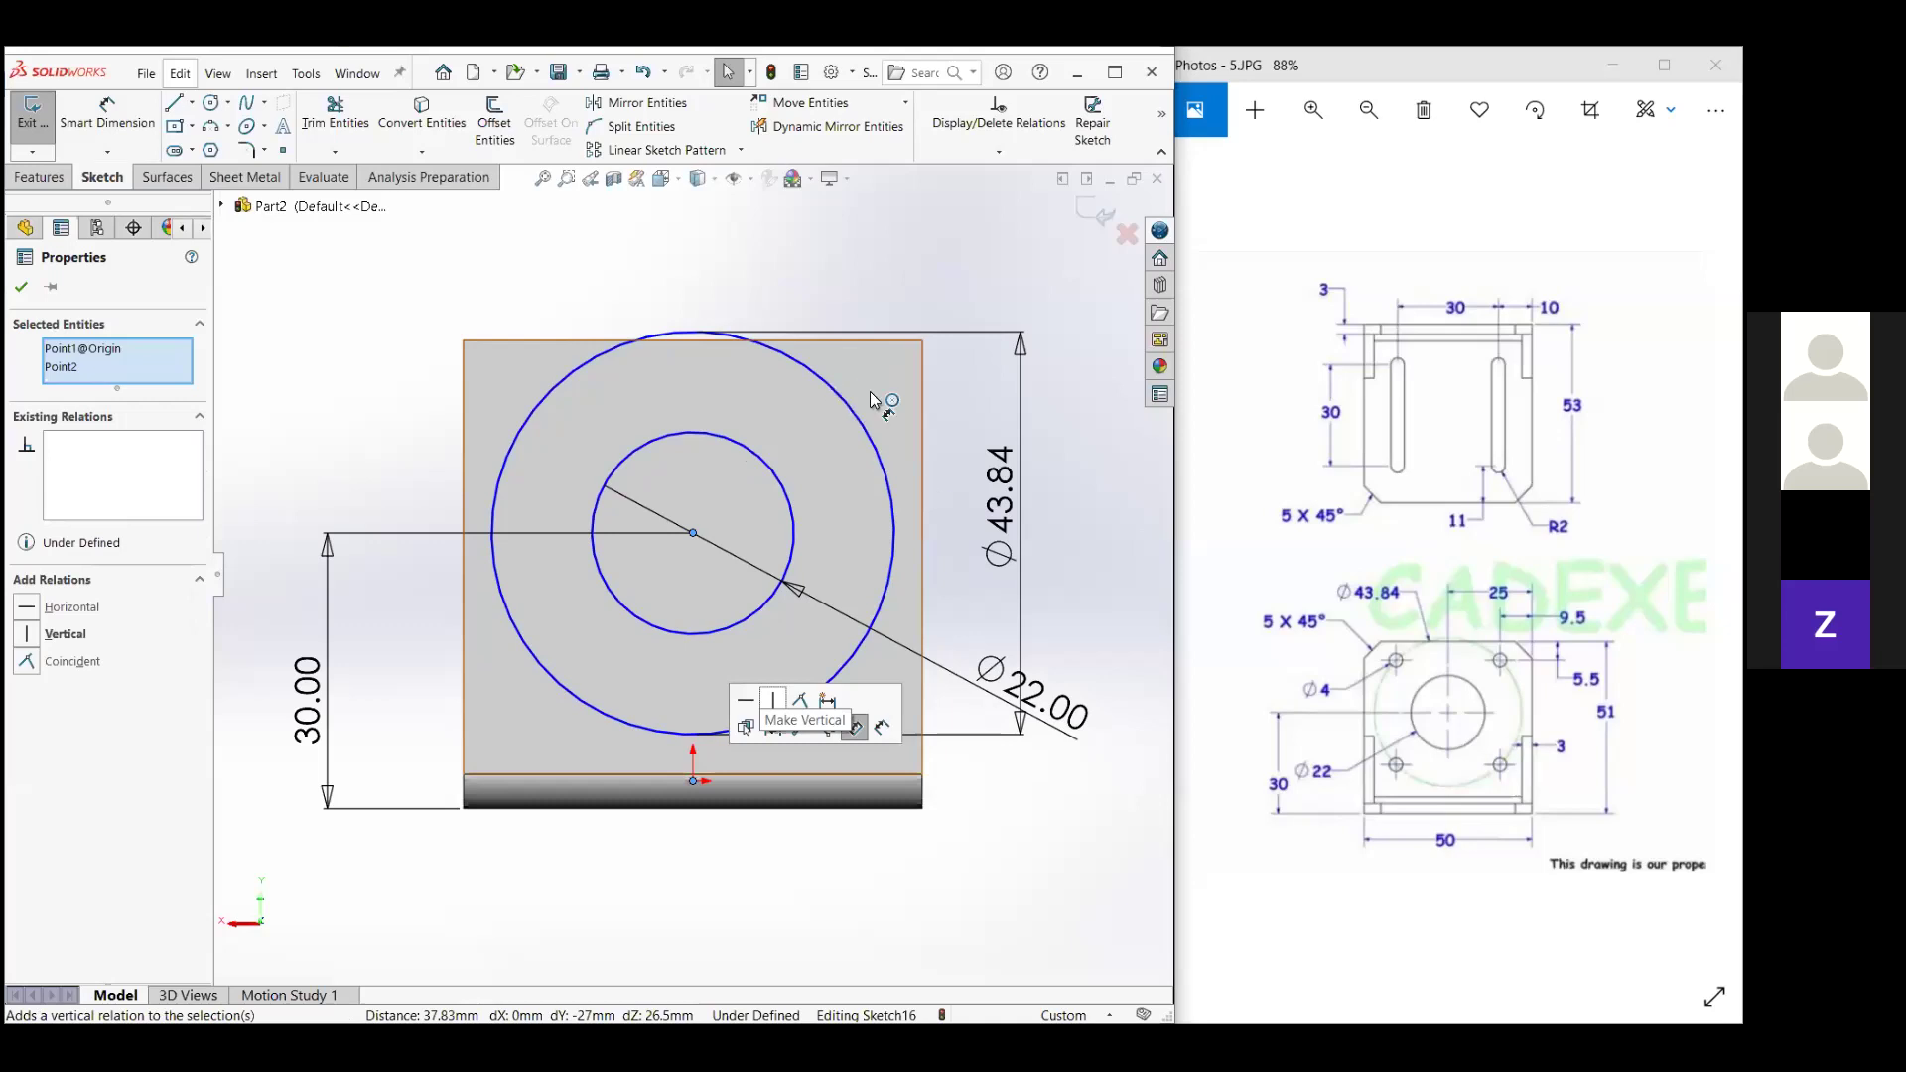
Dimension a 4 mm hole circle 9.5 mm from the flange's side edge and 5.5 mm from its top, and try a four-instance circular pattern.
key("Return")
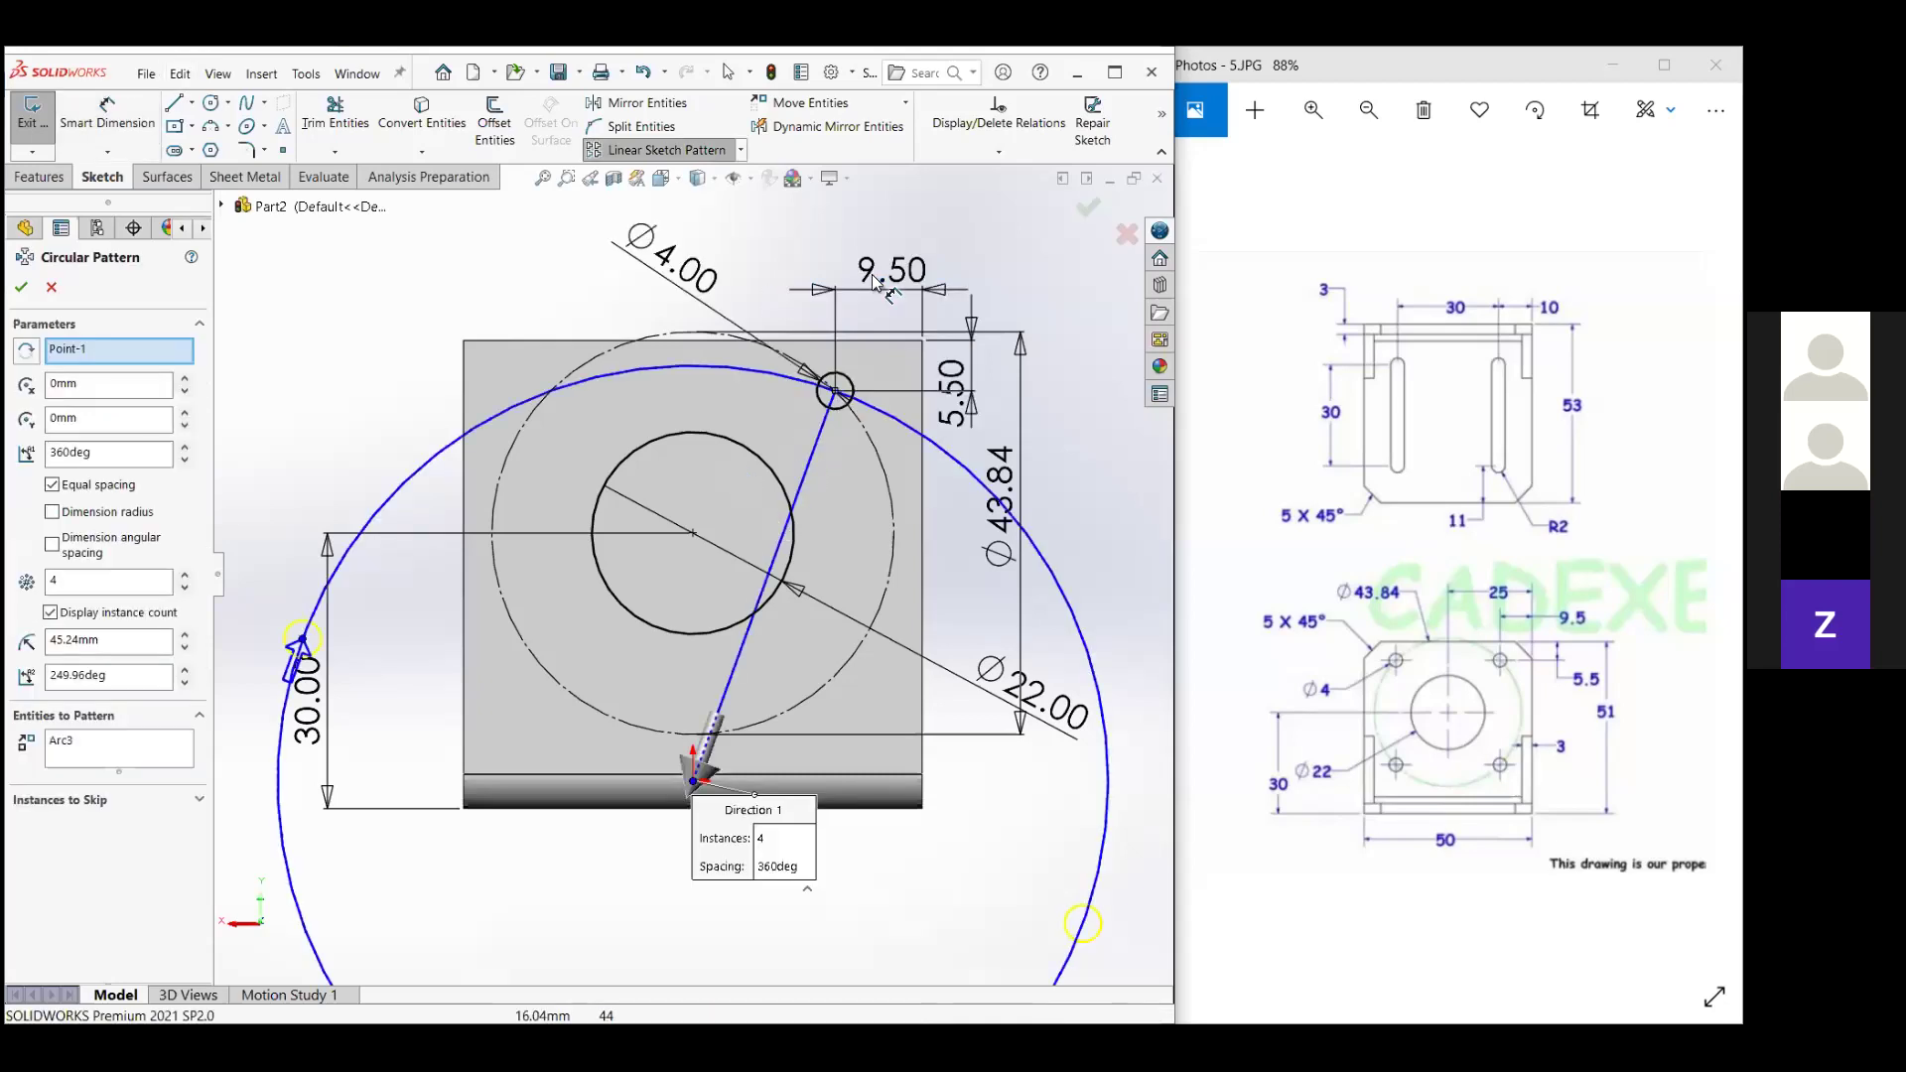
left_click(1085, 212)
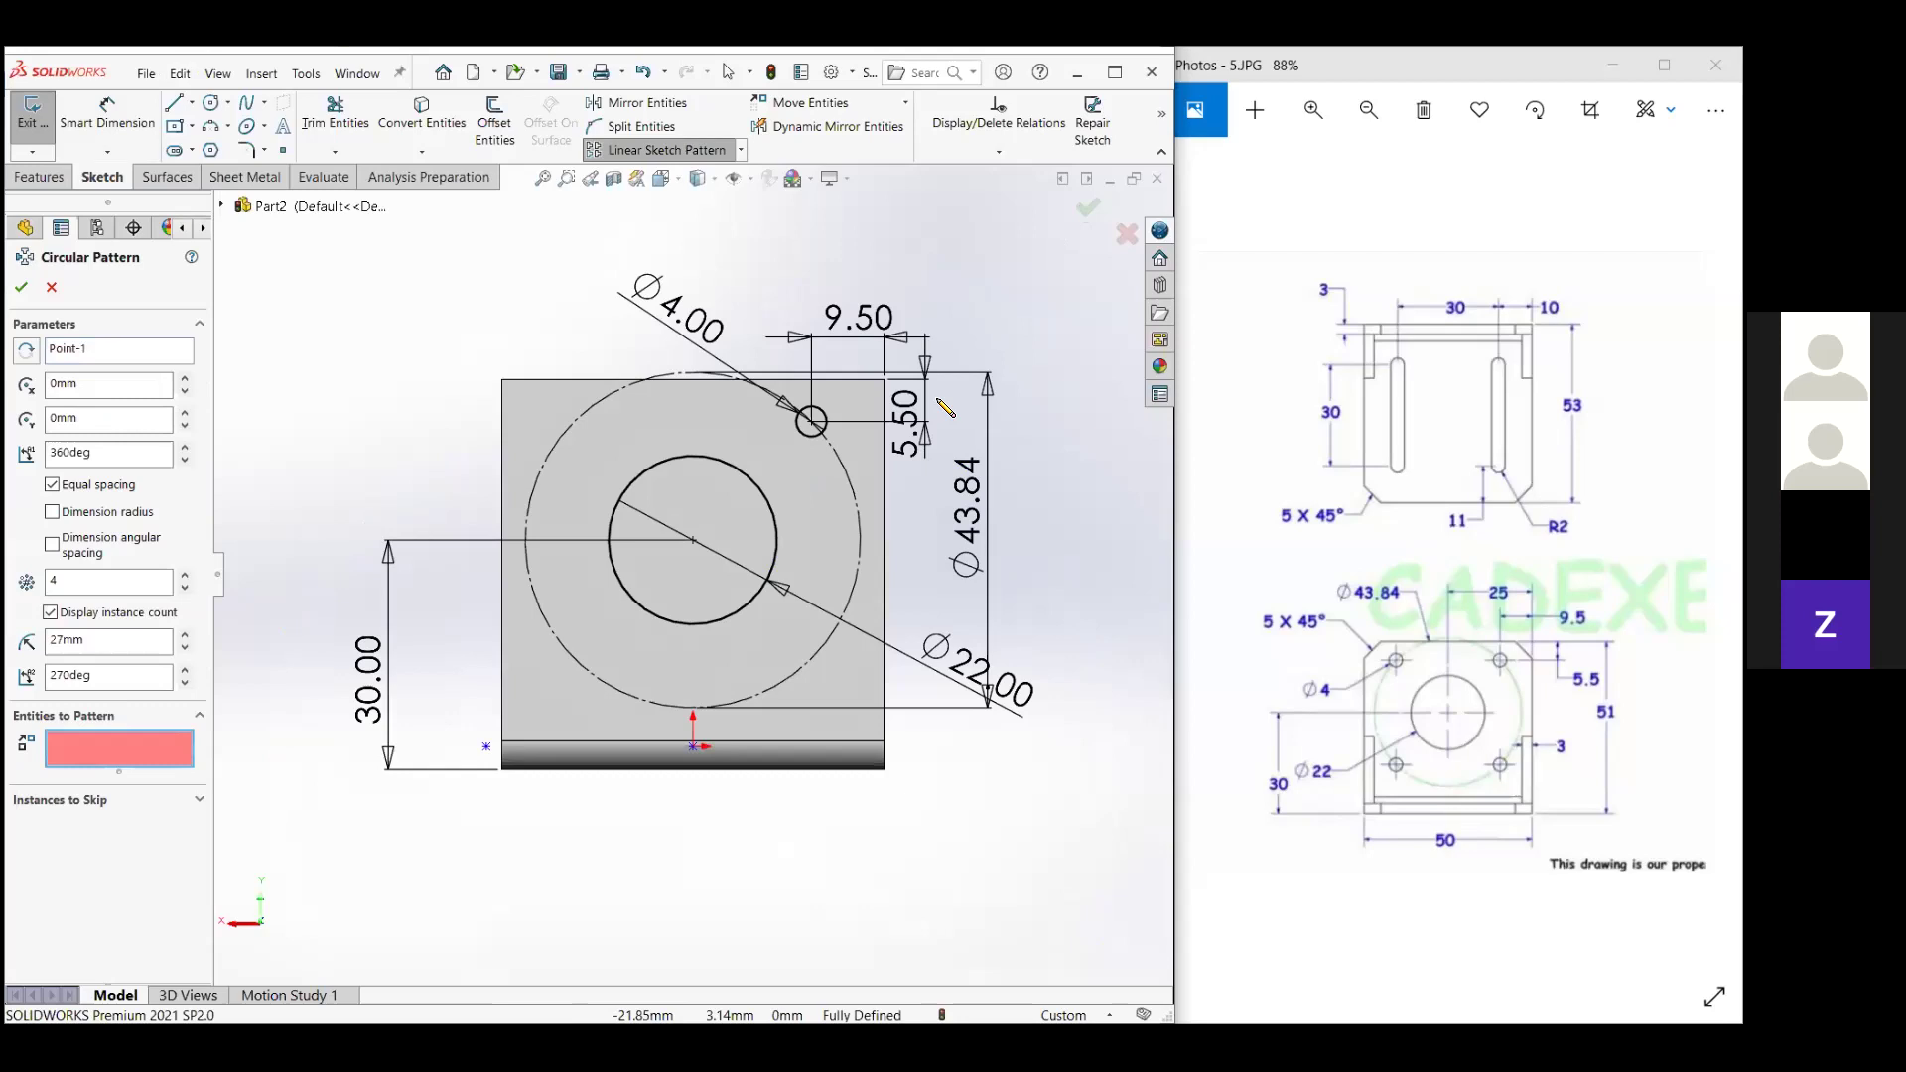
key("Escape")
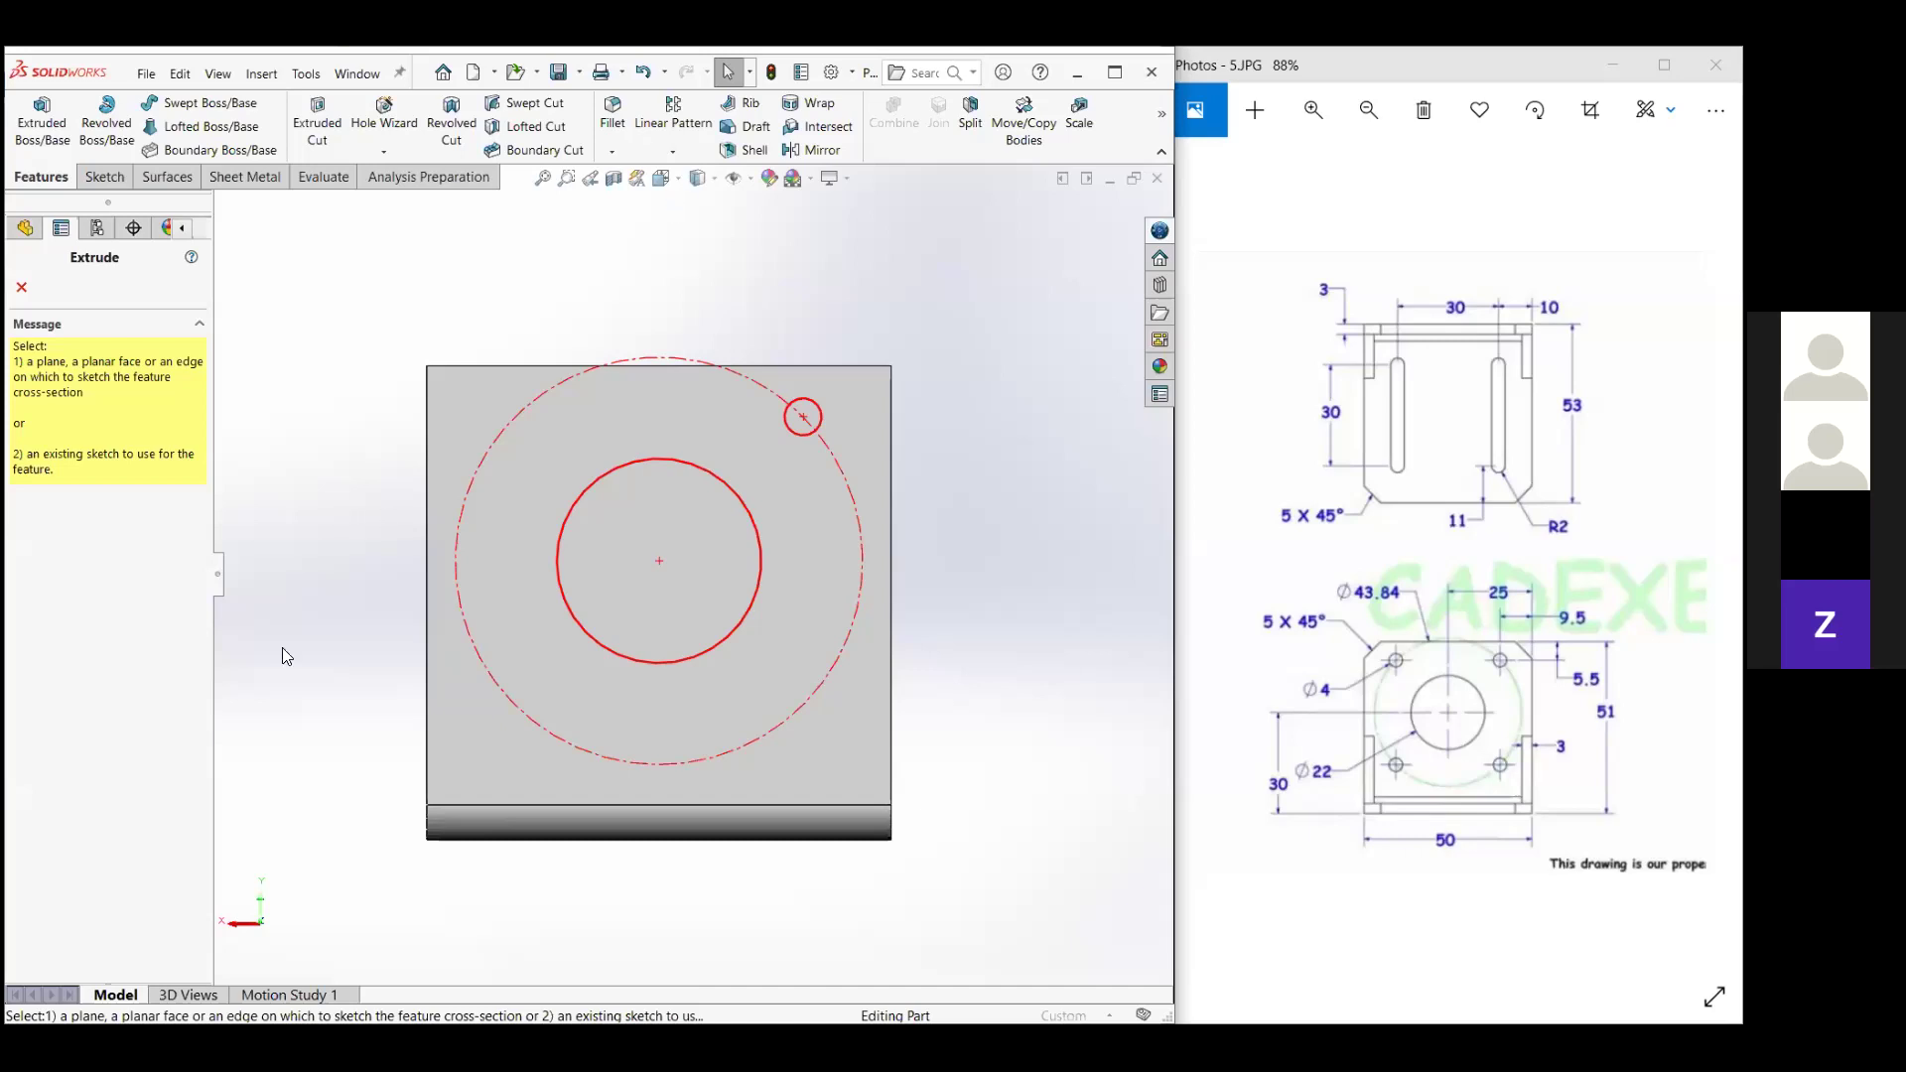
Try to cut the 4 mm corner hole as a separate feature and repeat it with a circular pattern.
key("Escape")
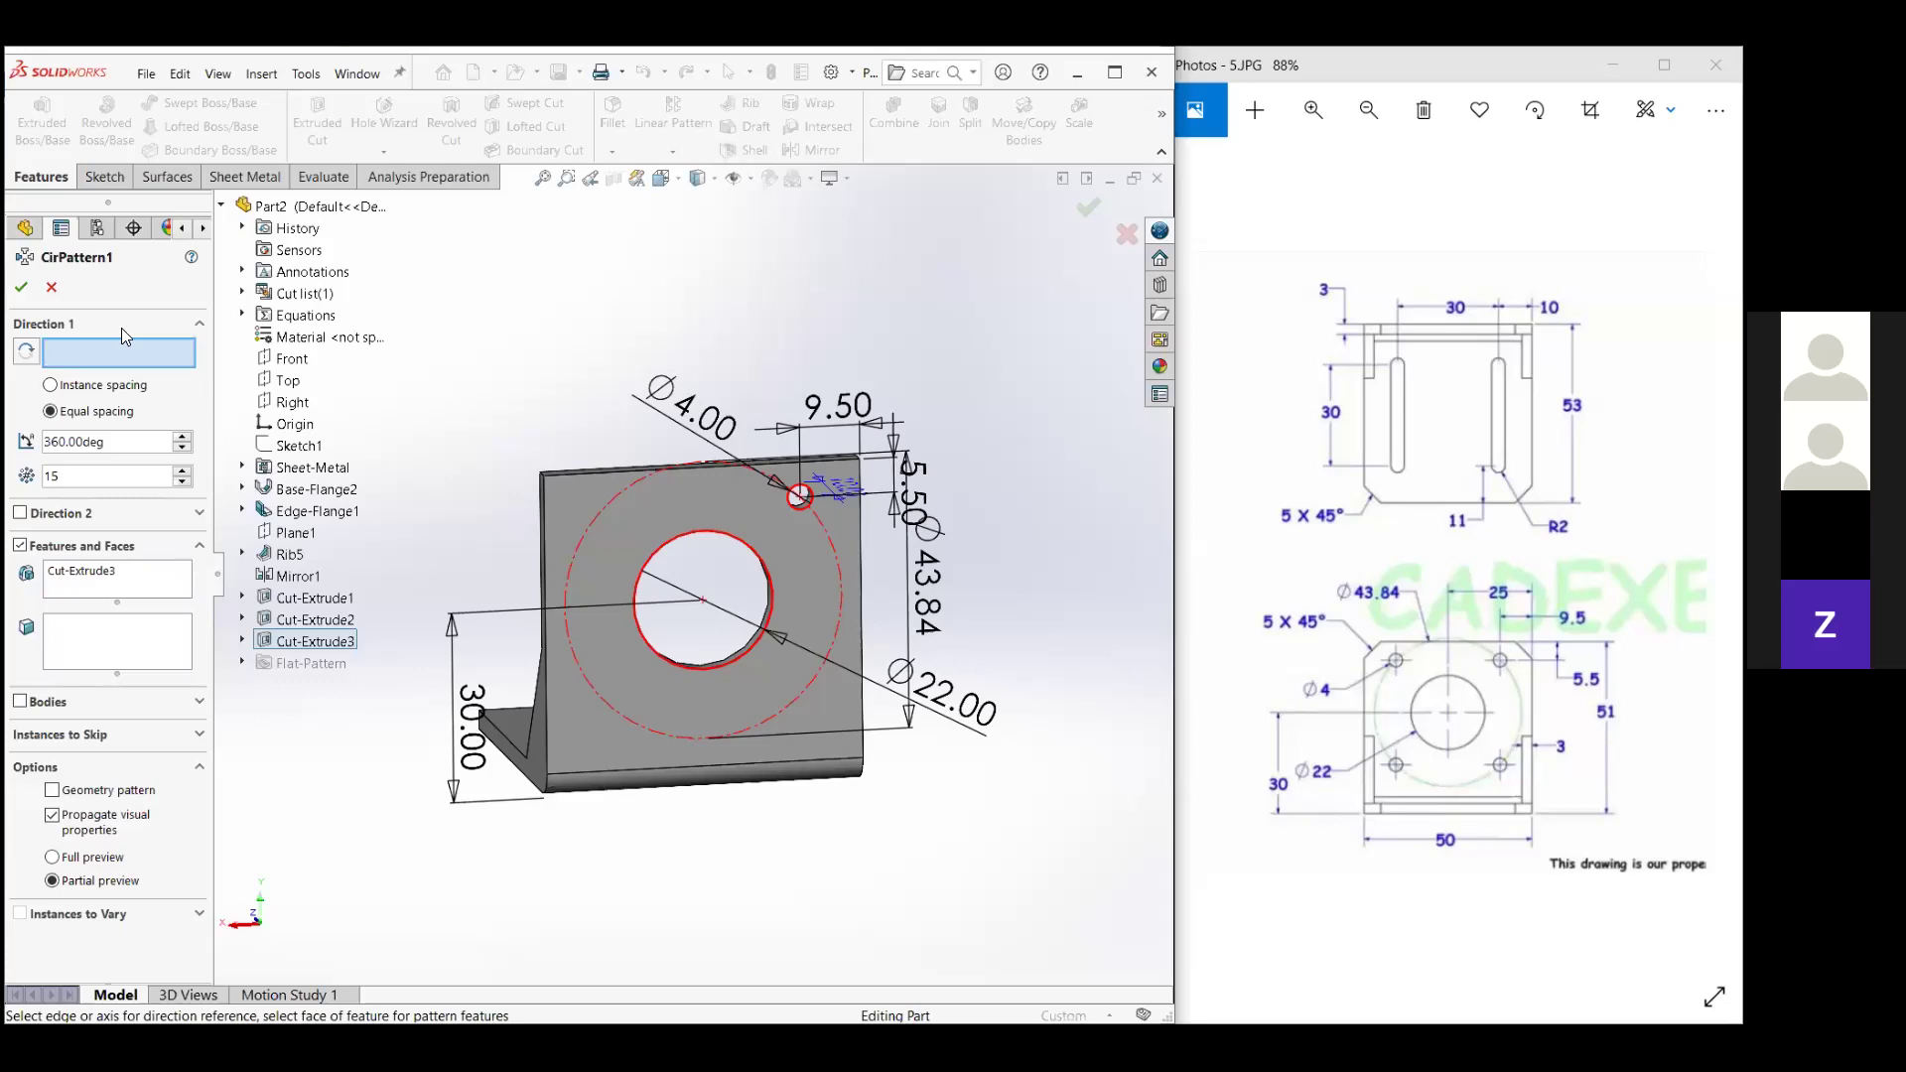
key("Escape")
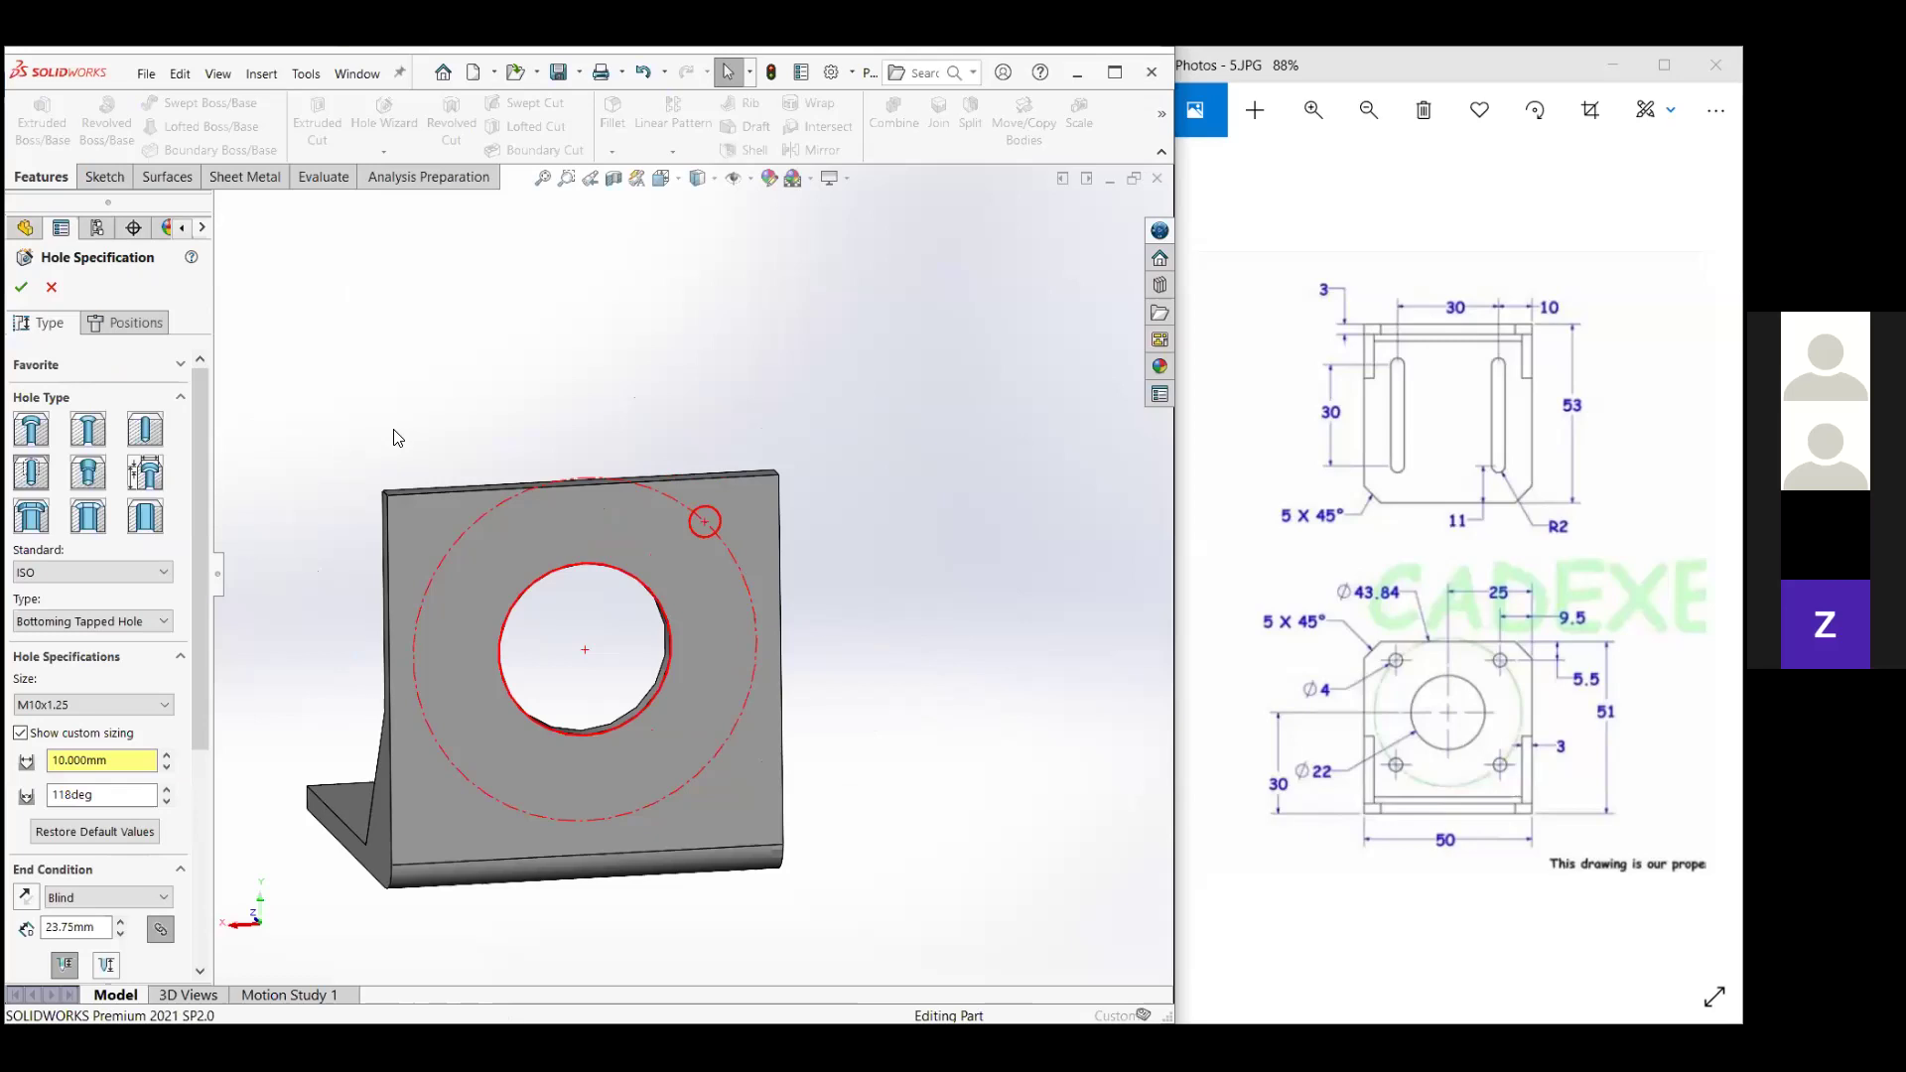
Try to place four Hole Wizard holes on the flange's construction circle and align them with sketch relations.
left_click(396, 636)
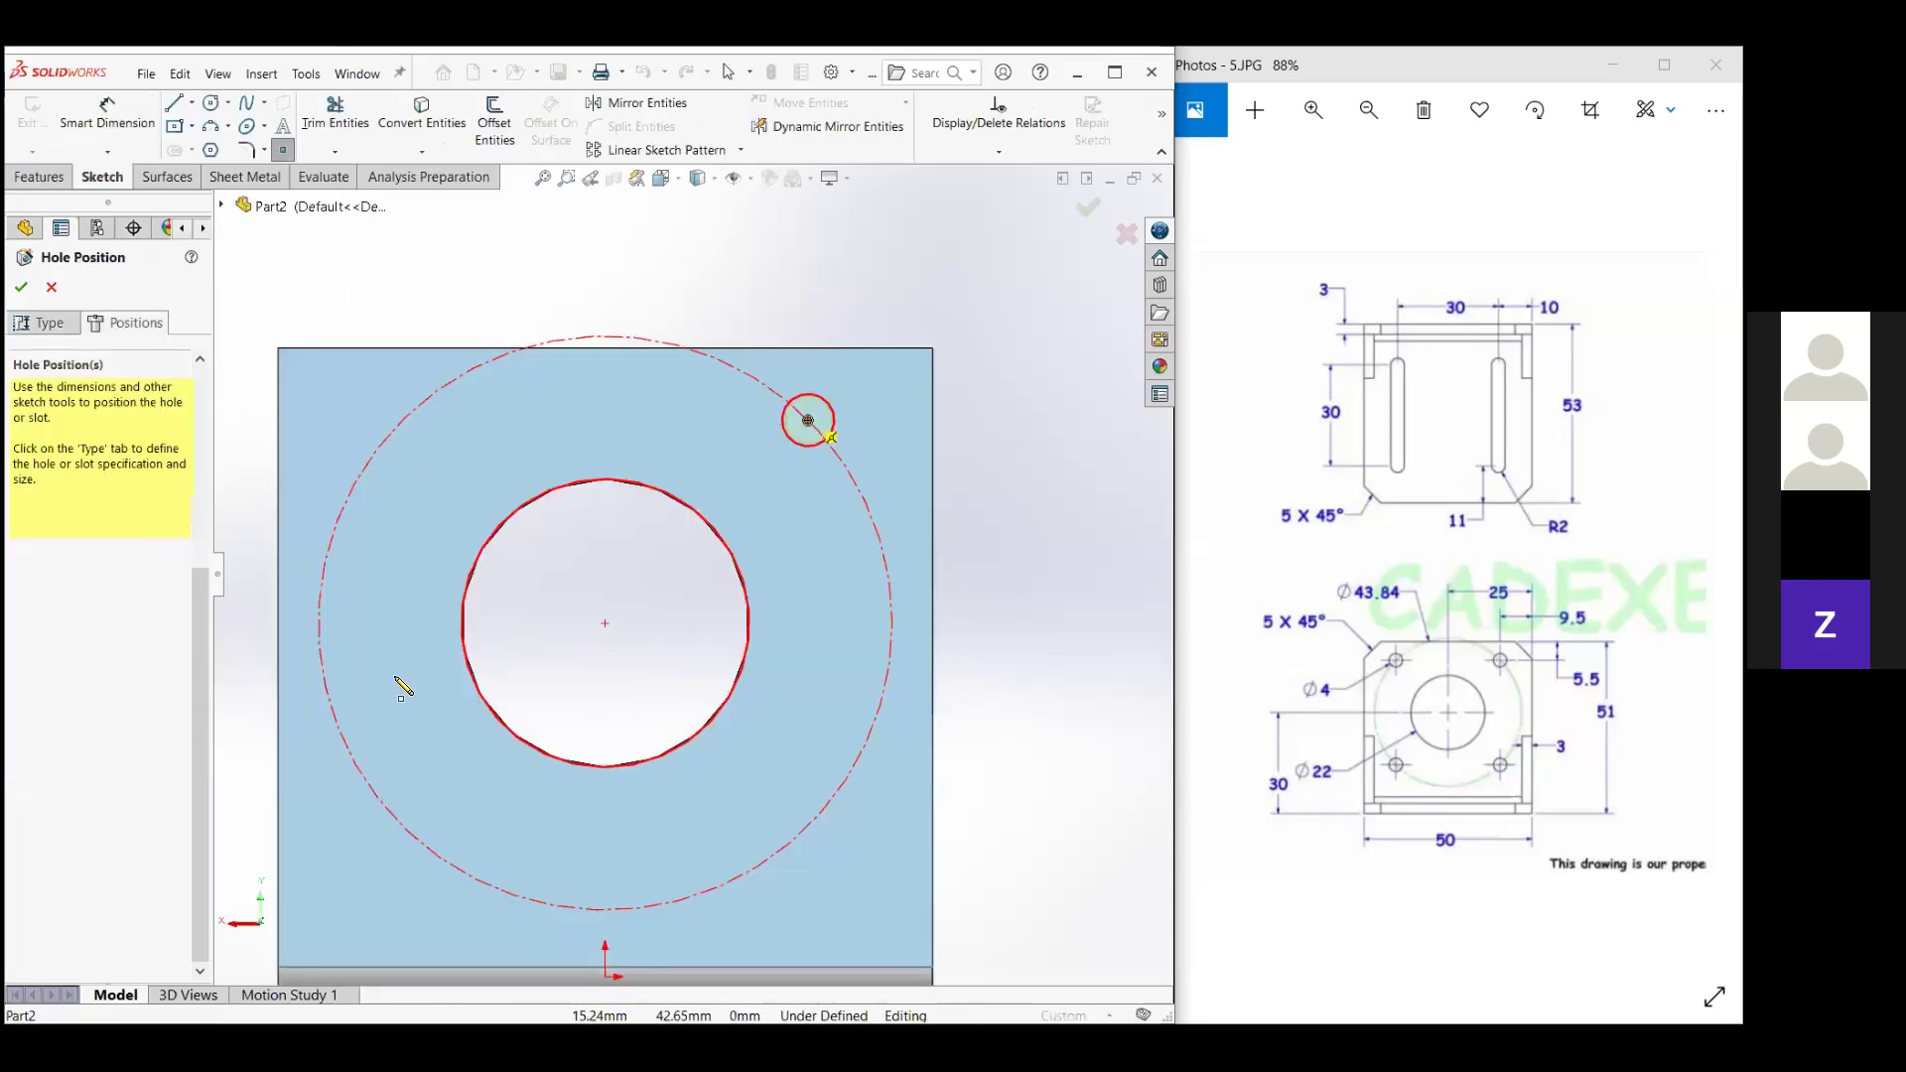
left_click(809, 403)
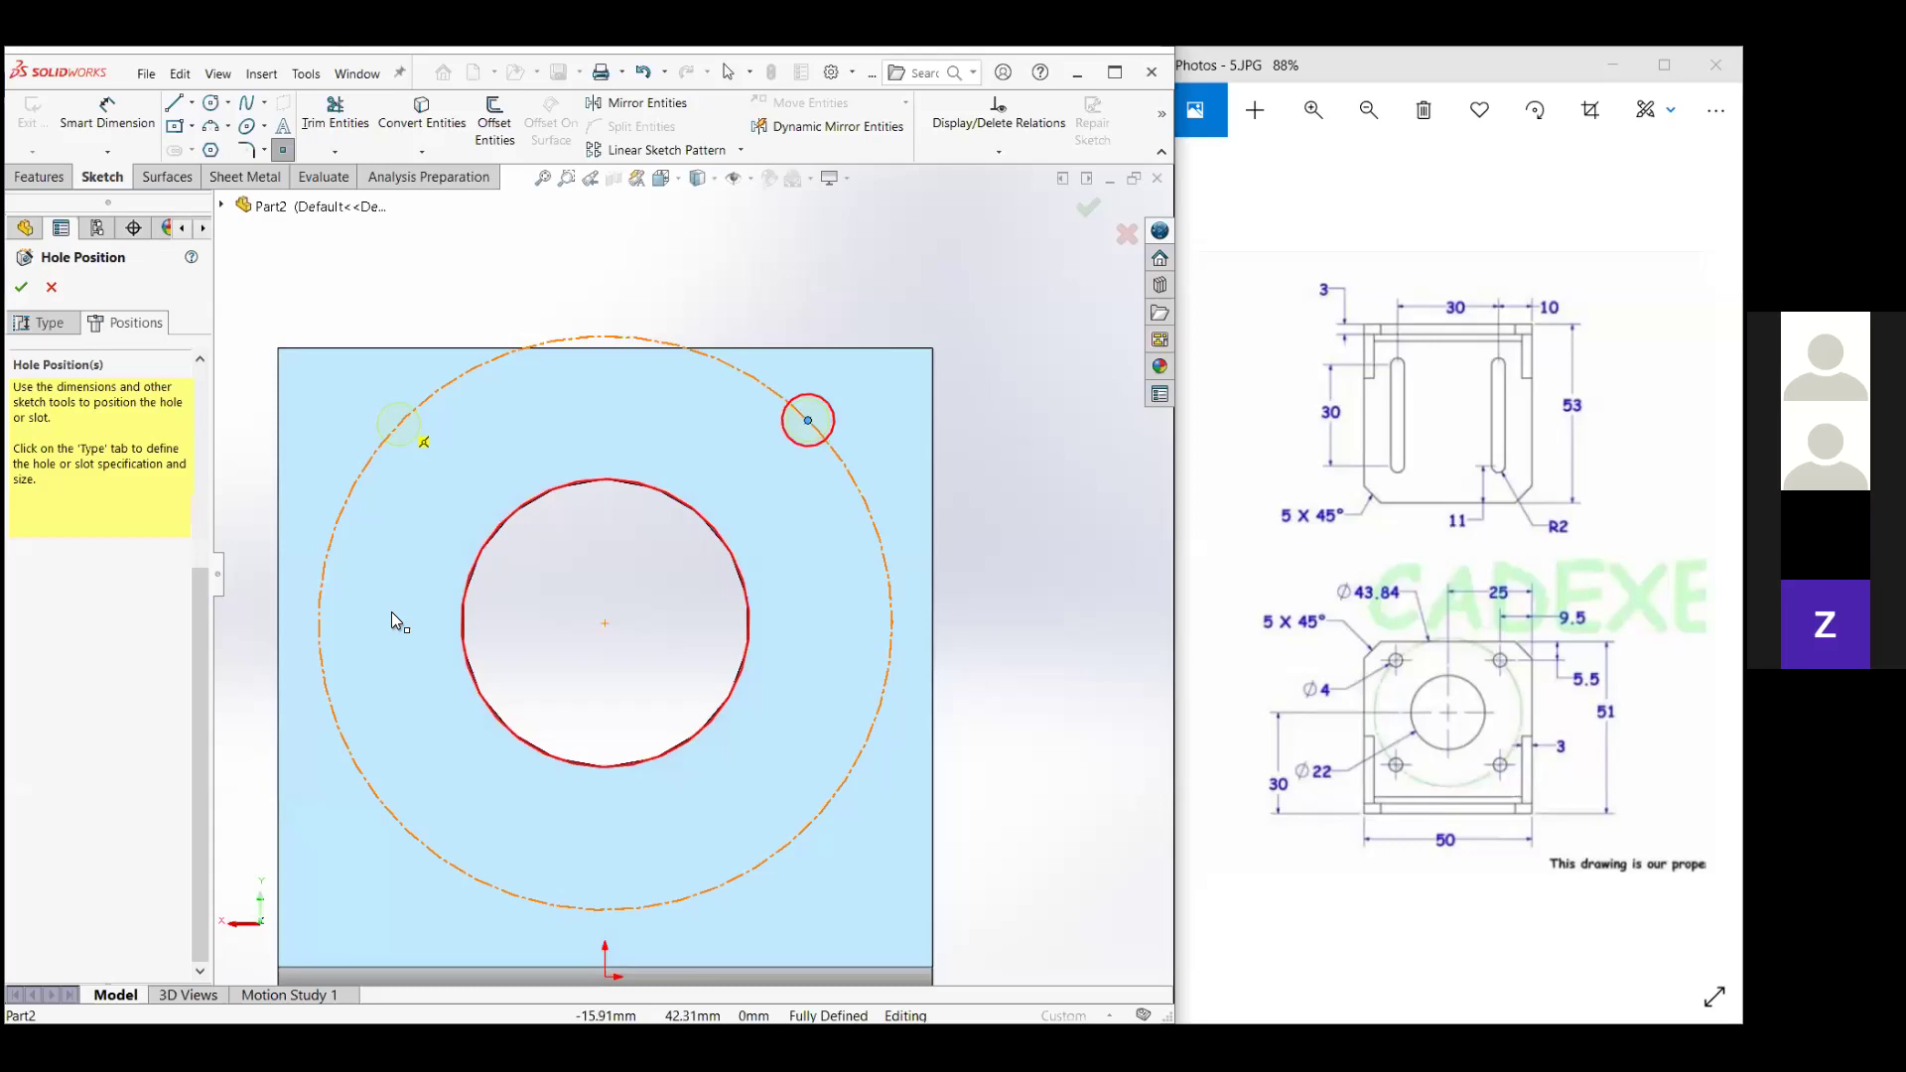
left_click(395, 433)
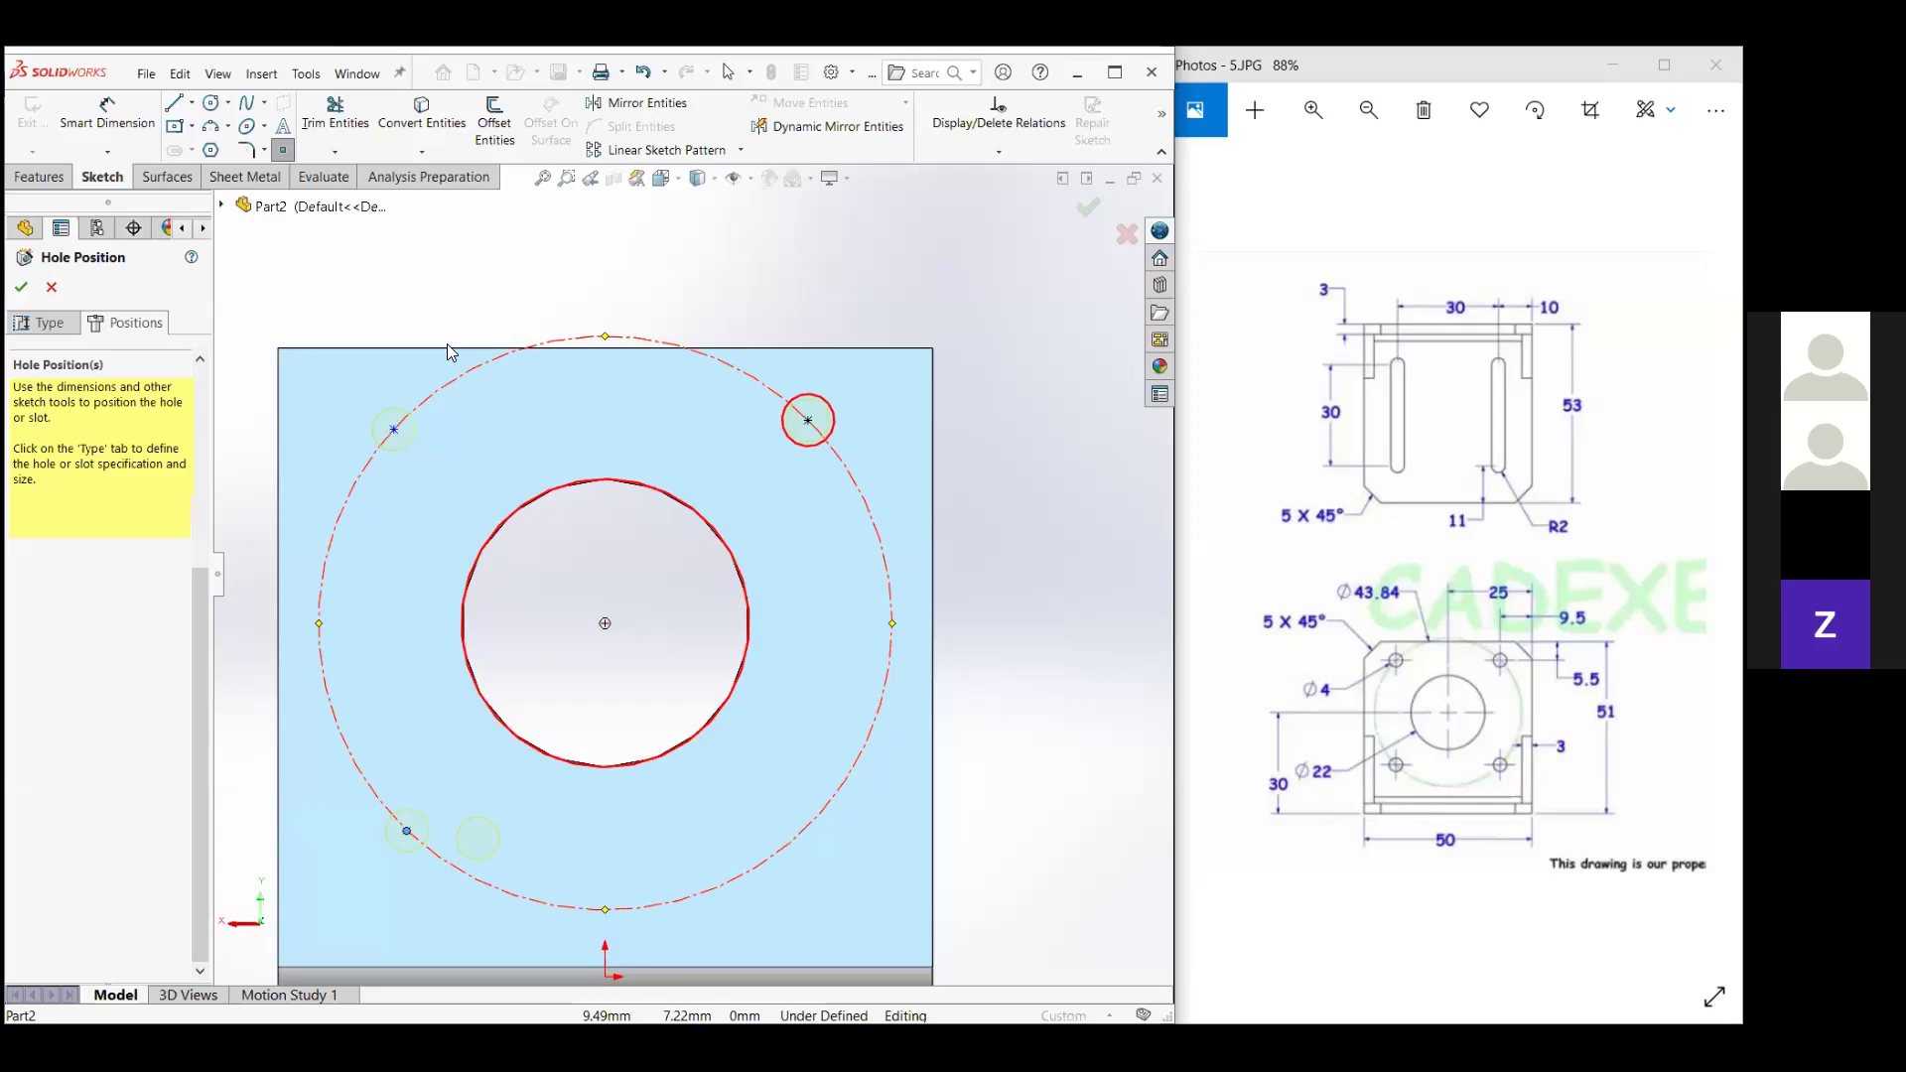
key("Escape")
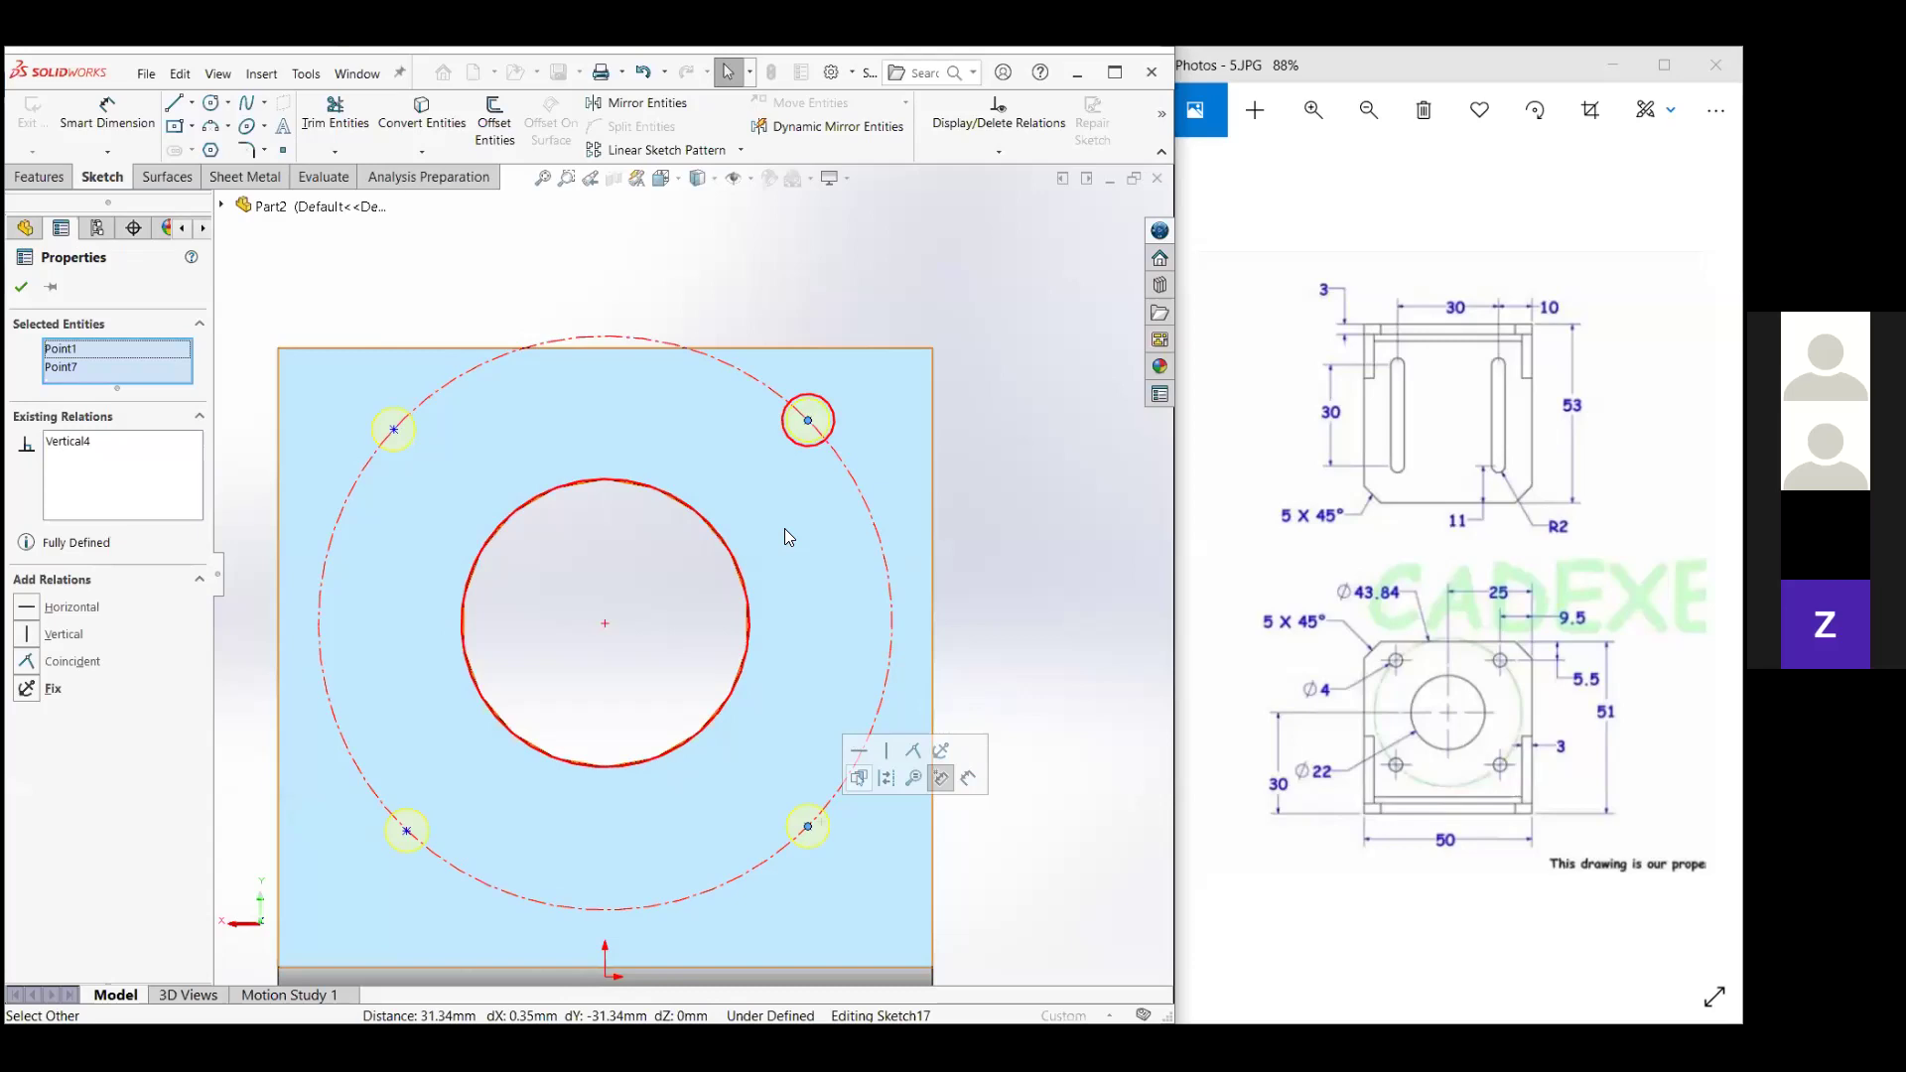
key("ctrl+z")
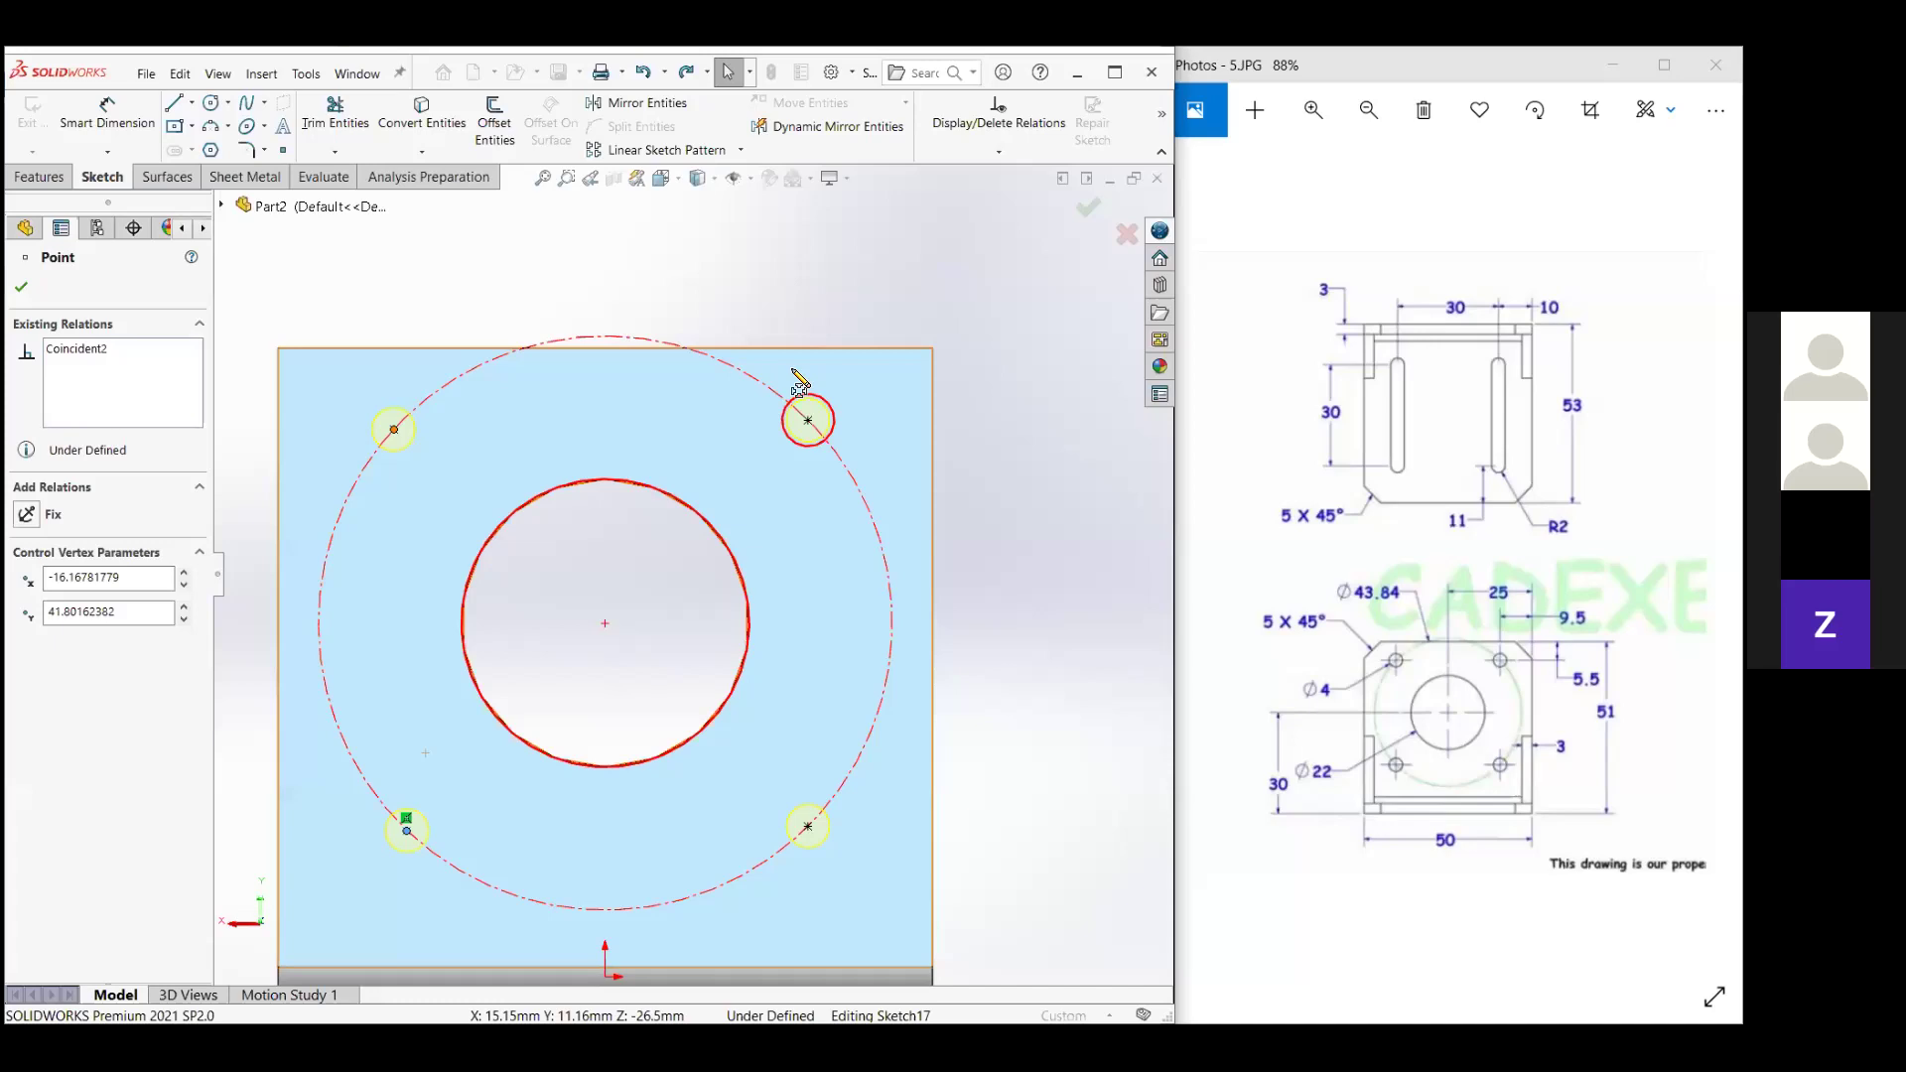
key("ctrl+b")
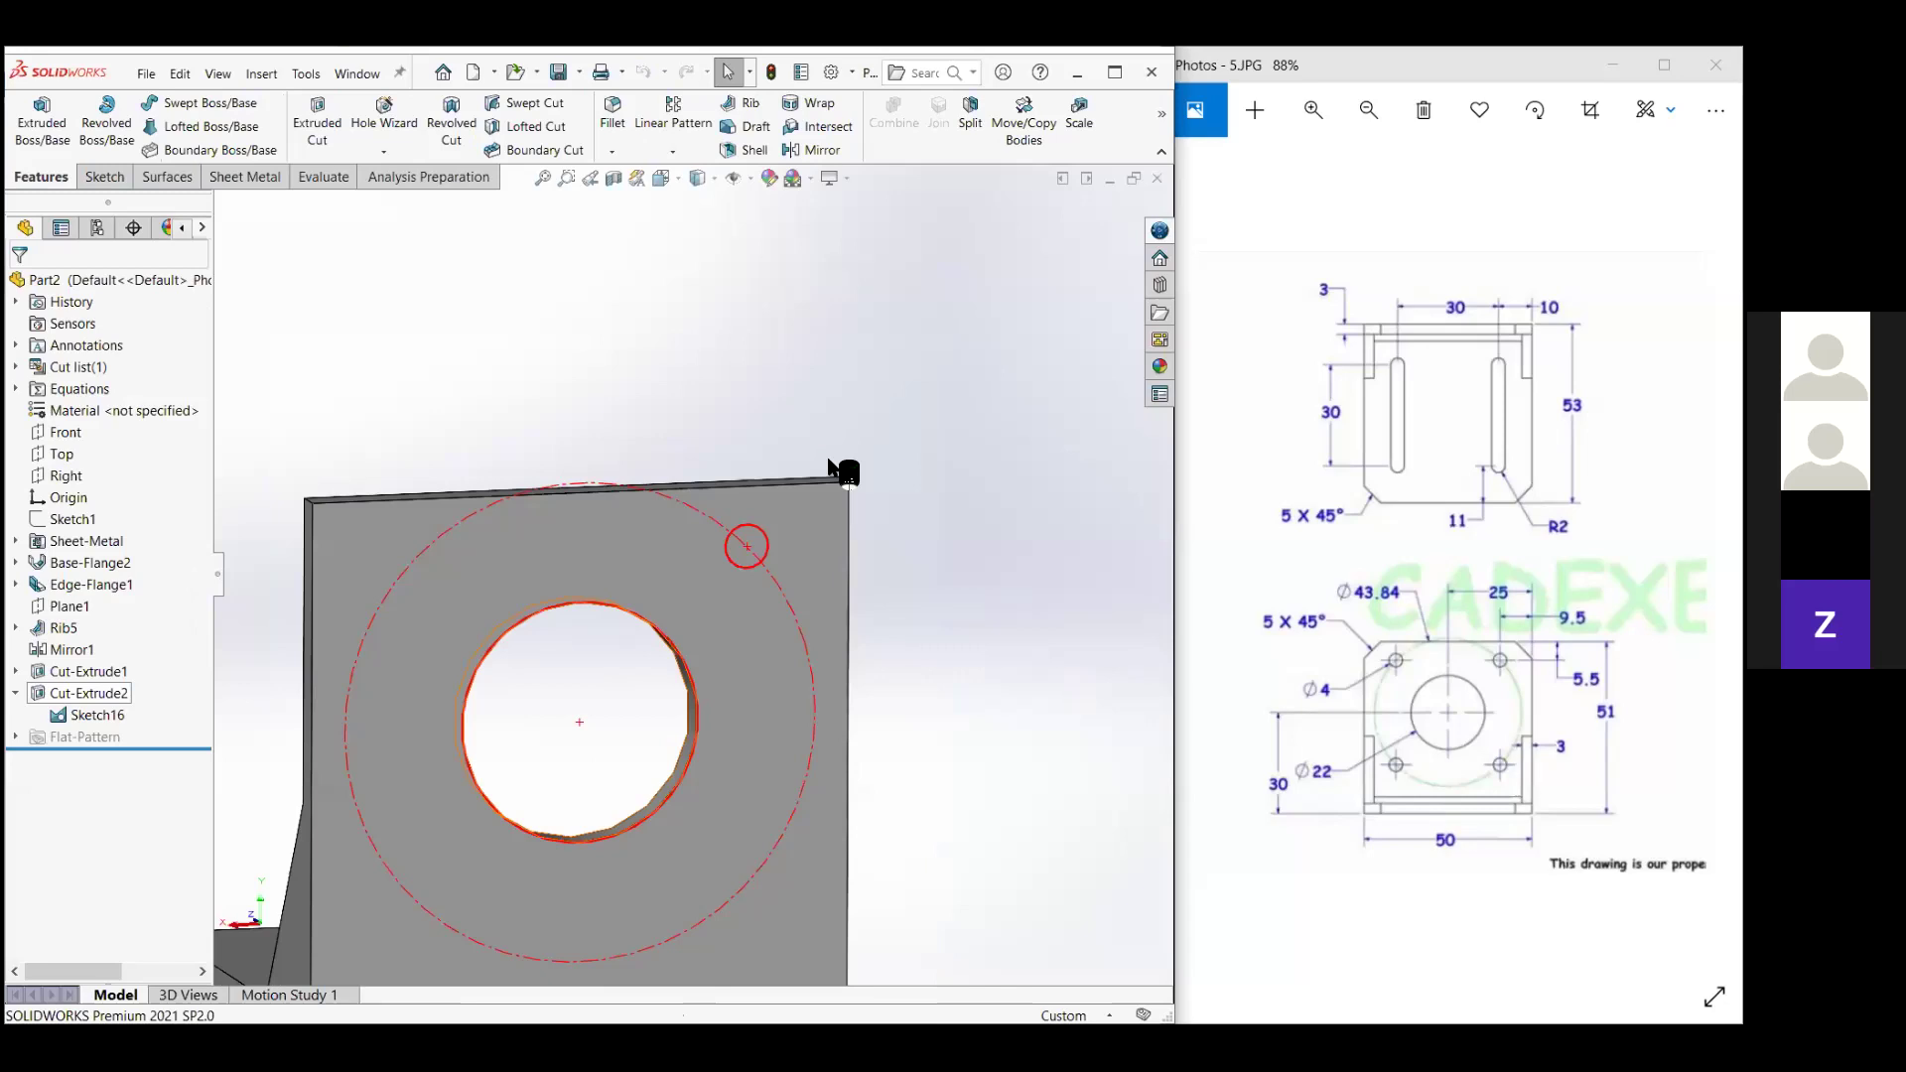
Complete the flange cut's sketch with four 4 mm circles on the 43.84 mm construction circle, and cut the holes through the flange.
left_click(116, 695)
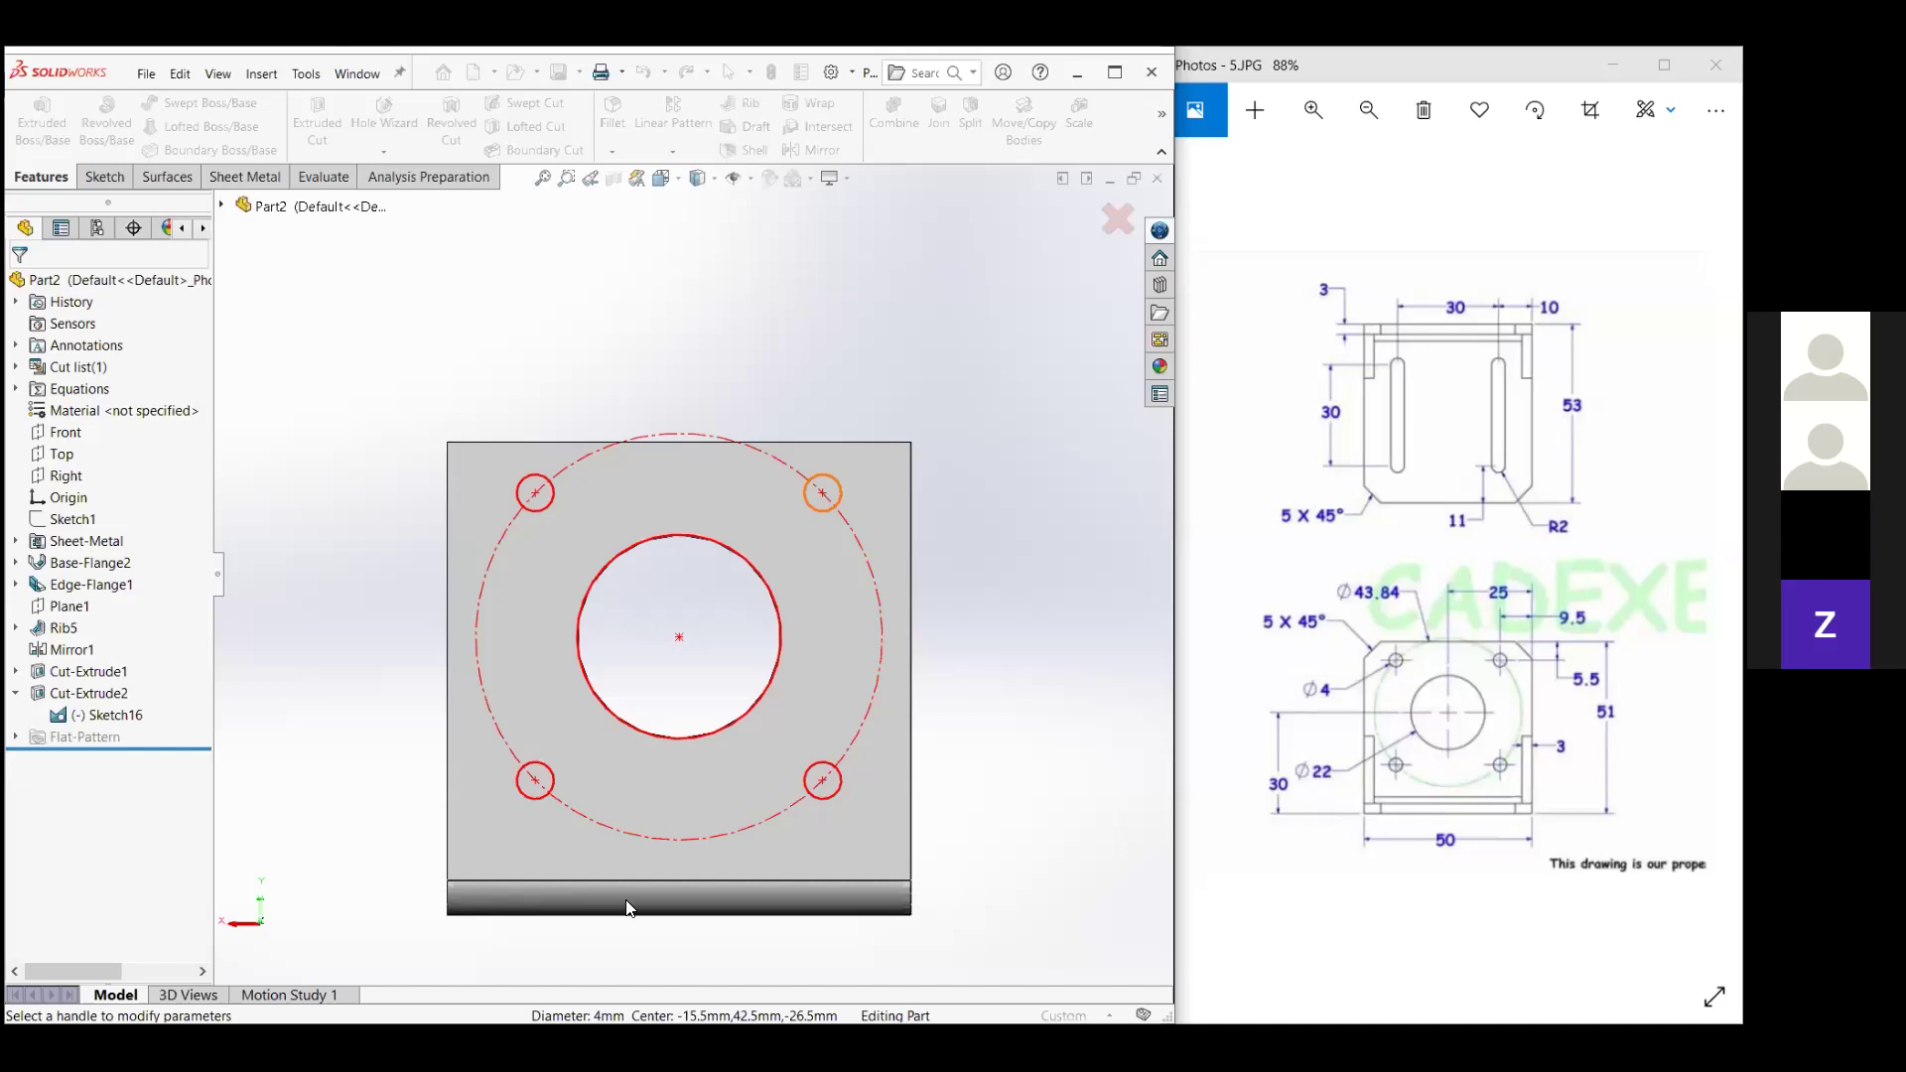
key("Return")
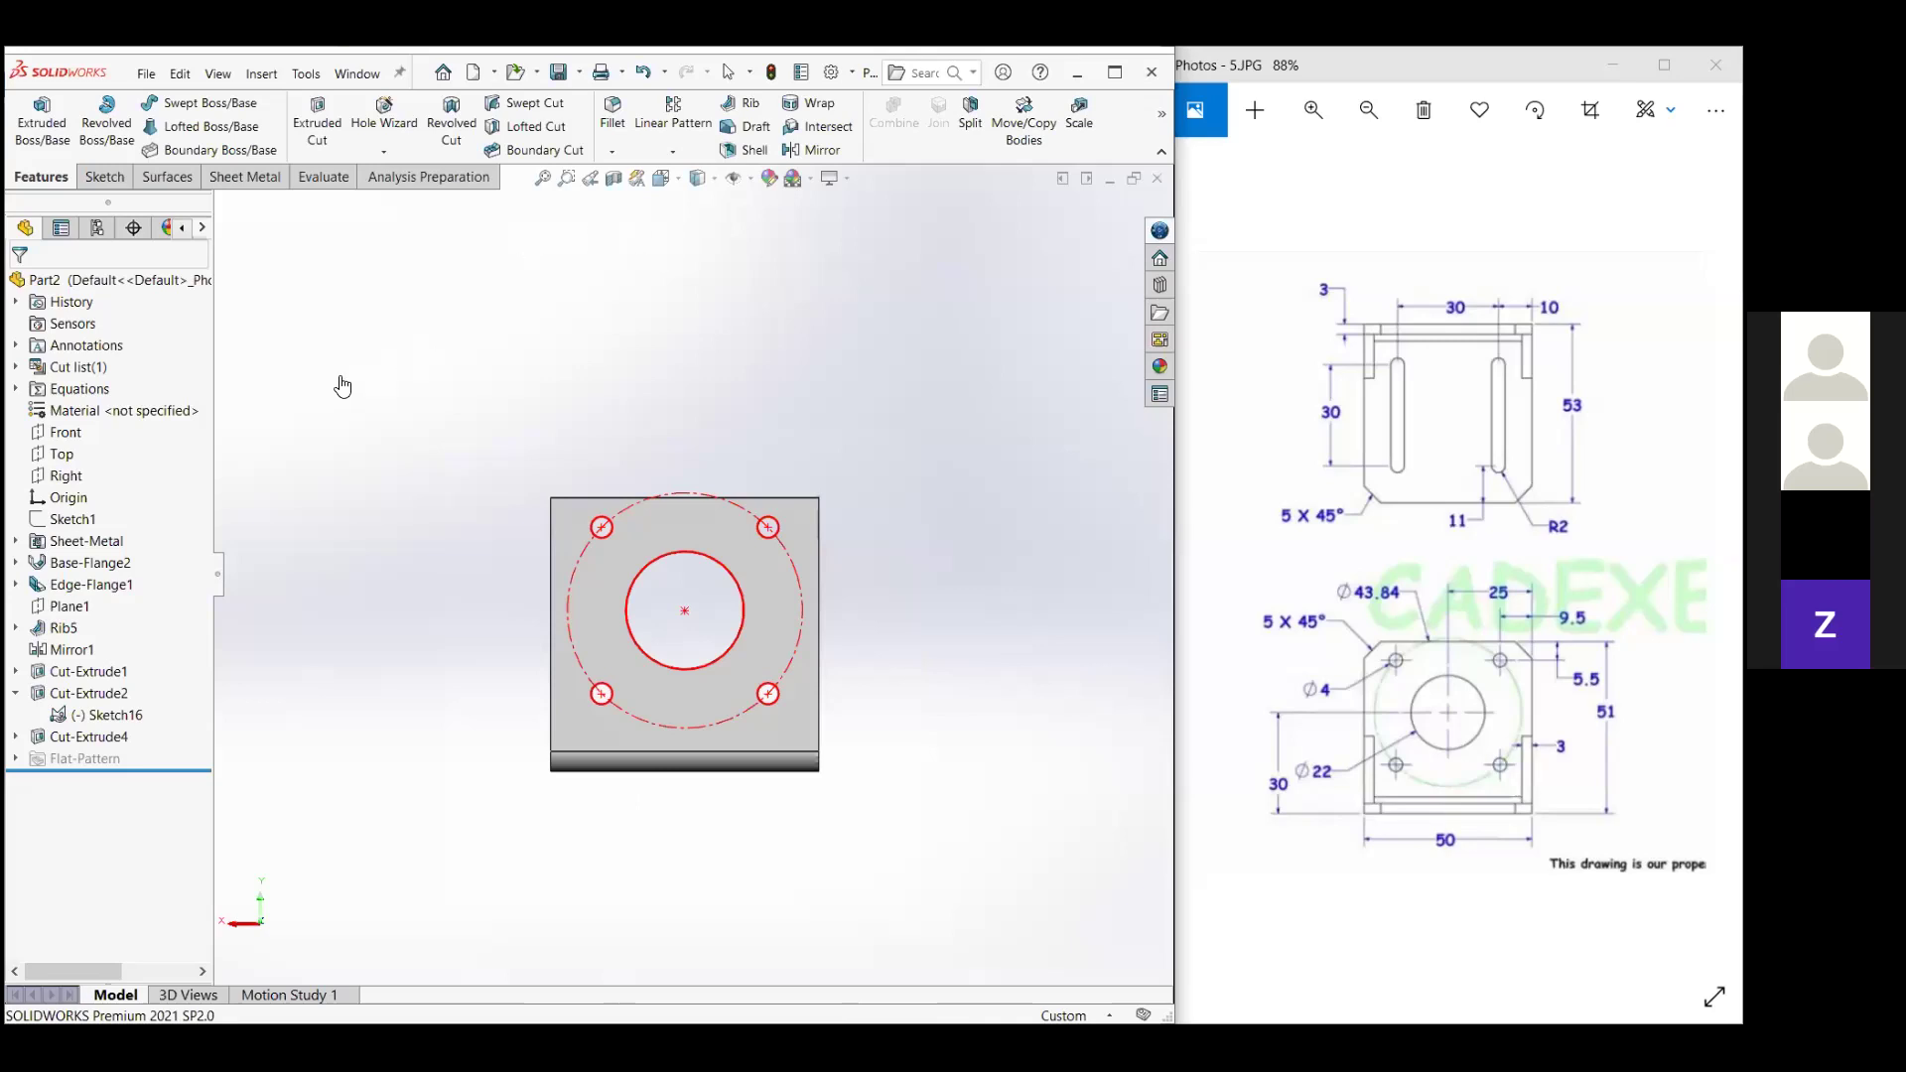
Switch to WhatsApp and send the exercise drawings, including files 1 and 2, as documents to the Pelatihan Solidworks 2021 group.
key("alt+Tab")
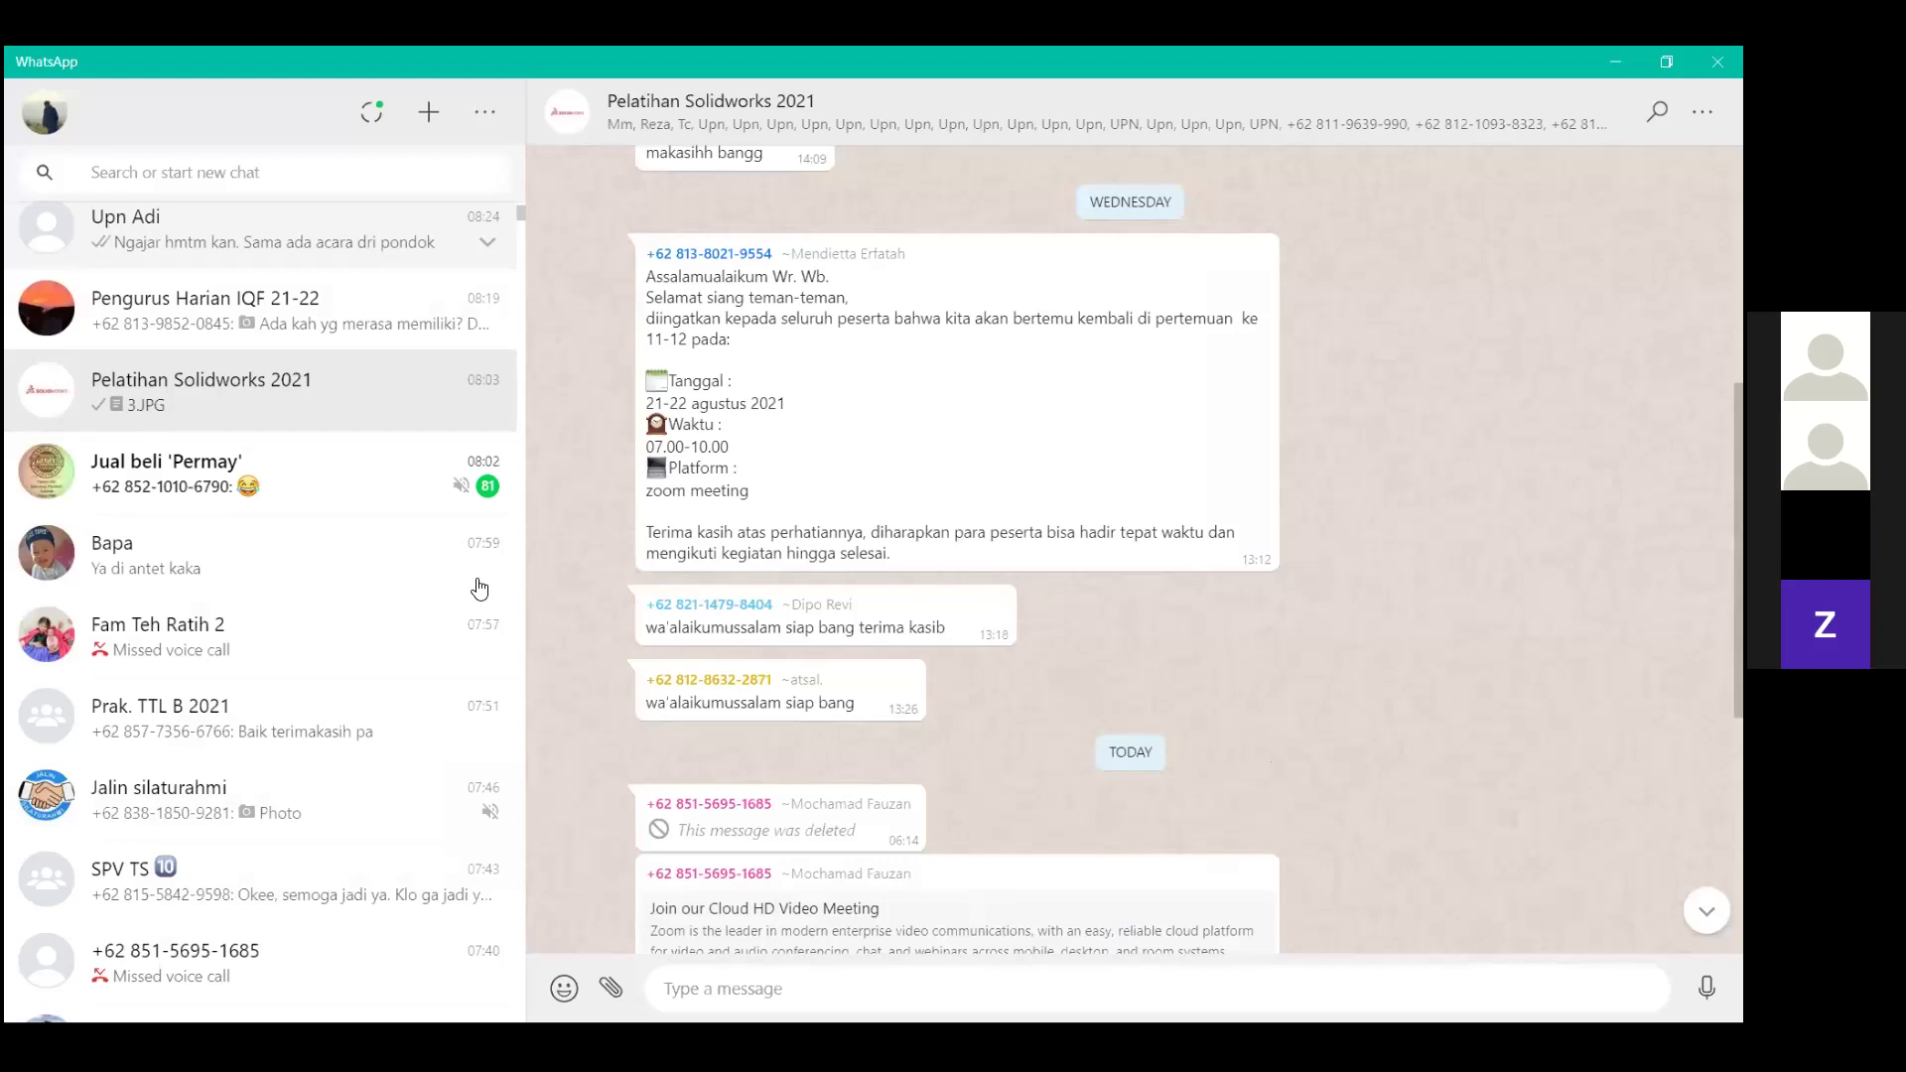
left_click(296, 592)
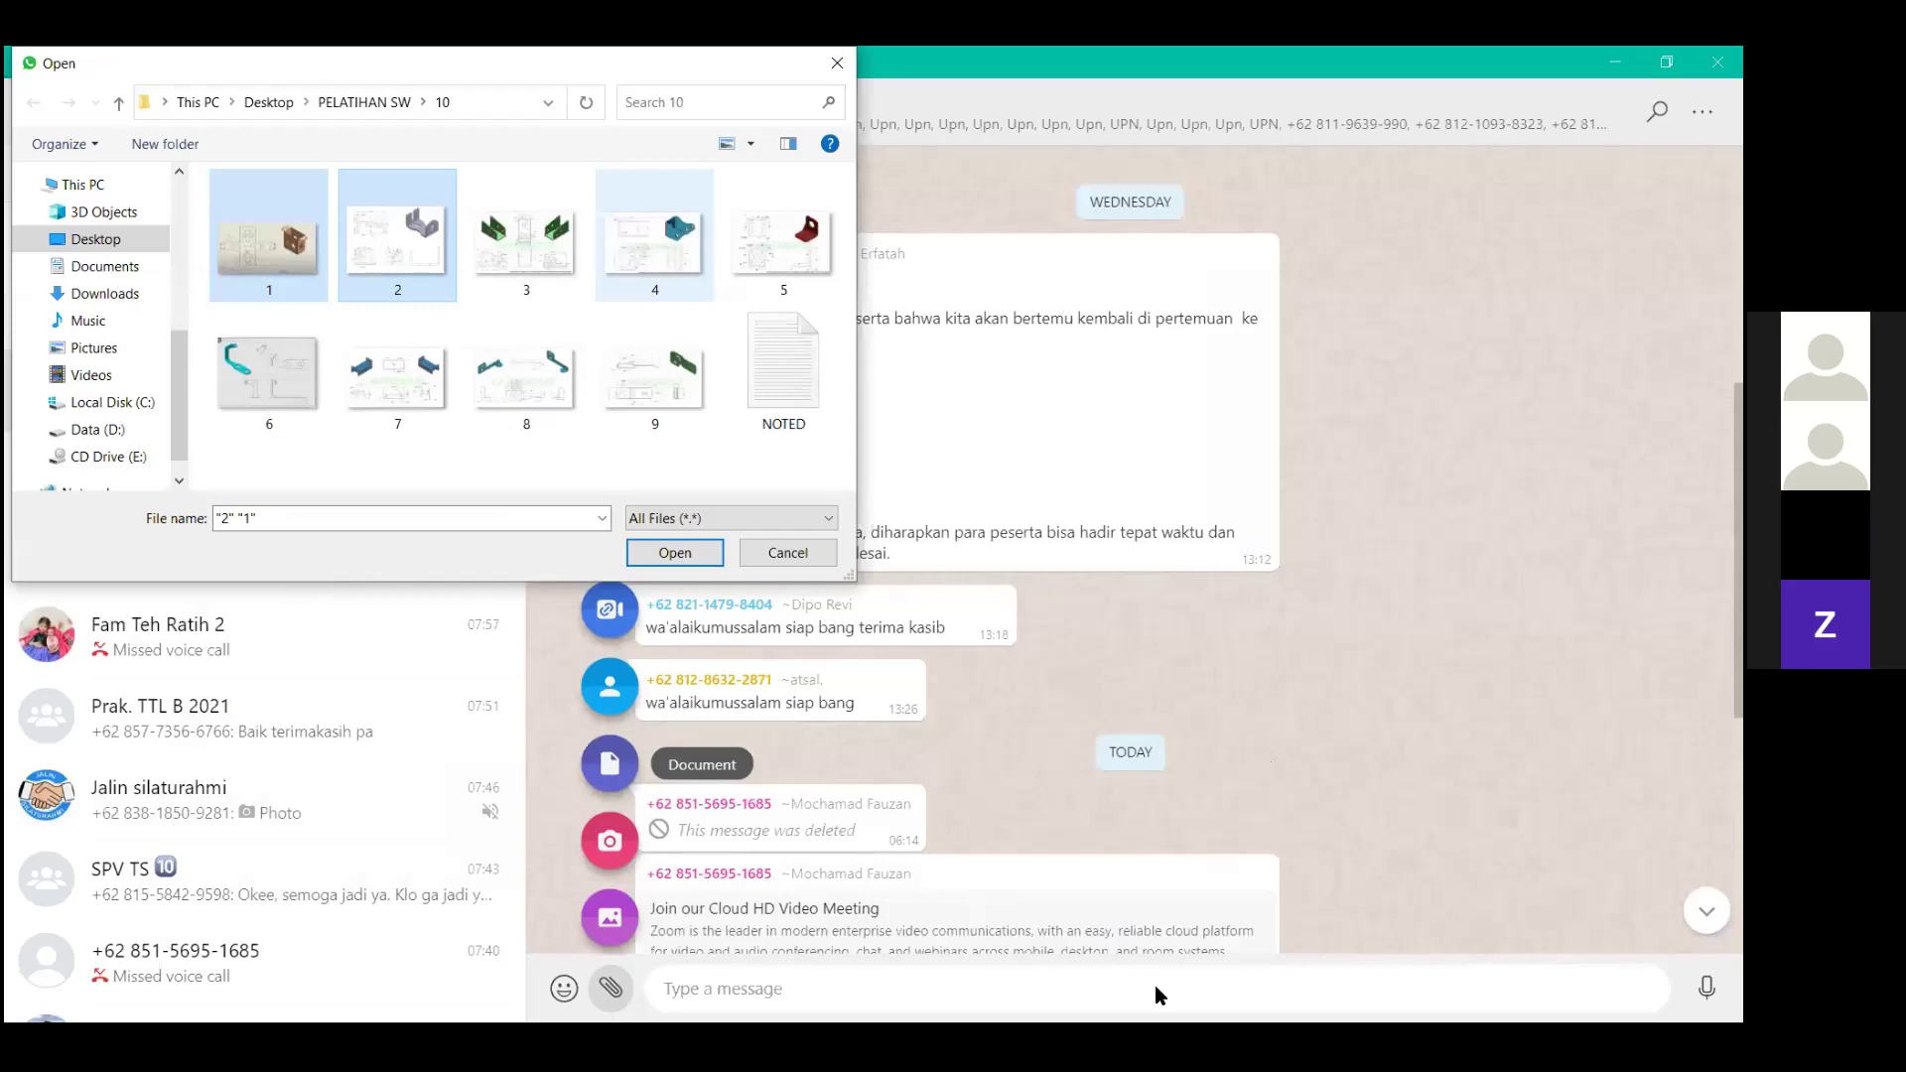
key("Return")
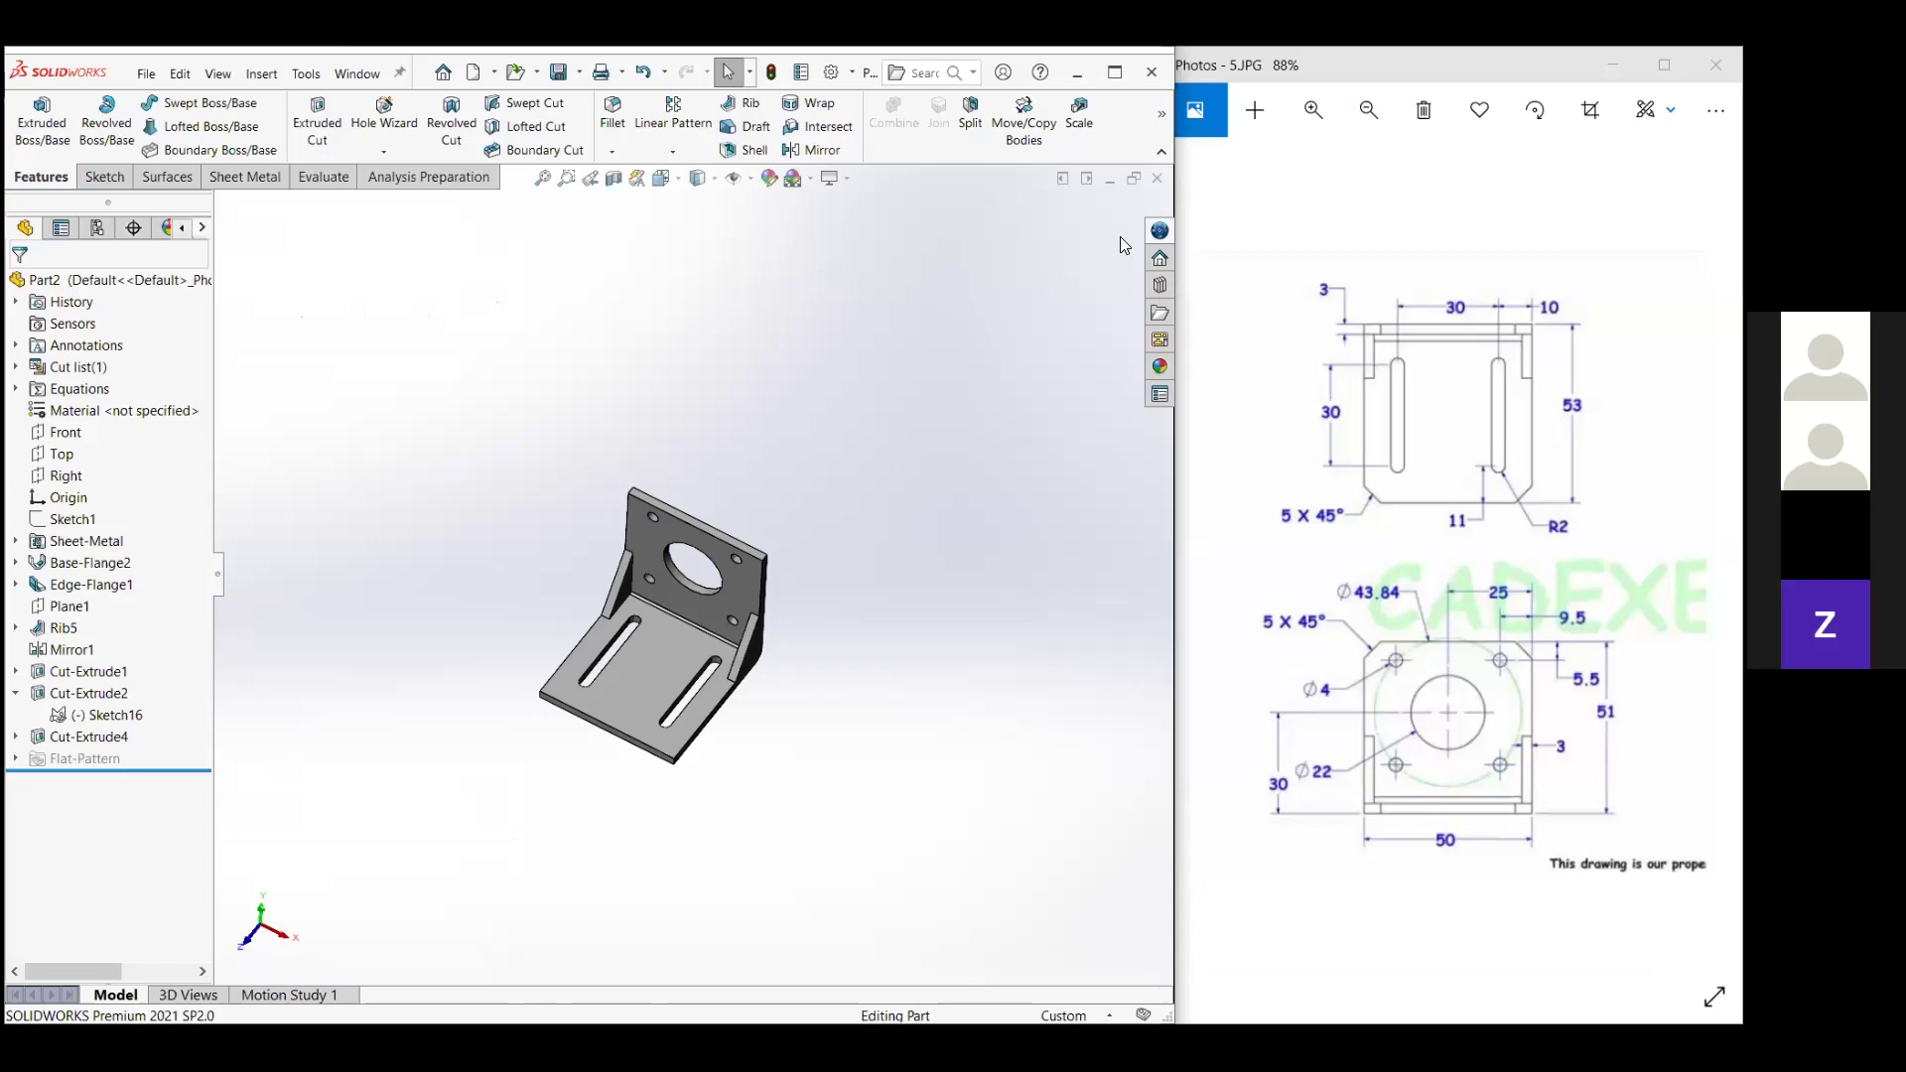
Leave the finished bracket and bring up the sheet metal box drawing 1.JPG in Photos.
key("super+d")
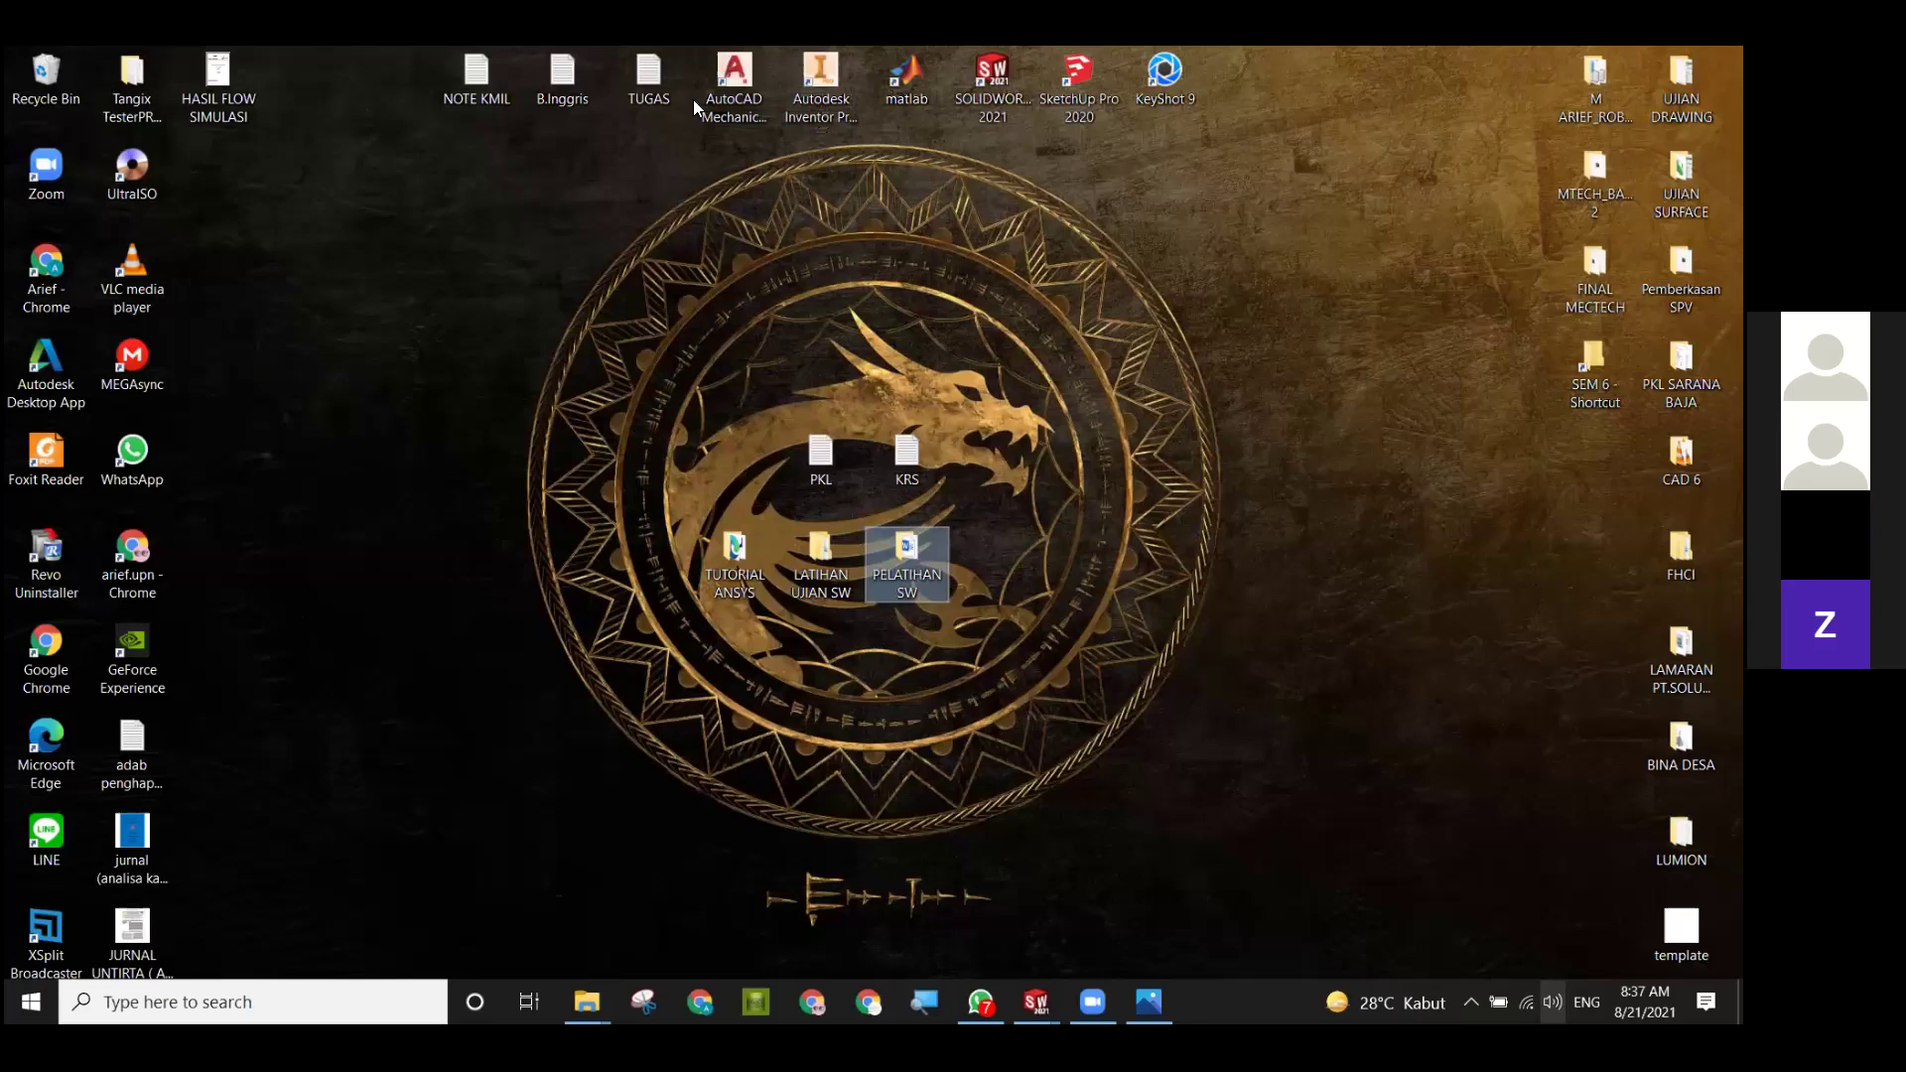
key("alt+Tab")
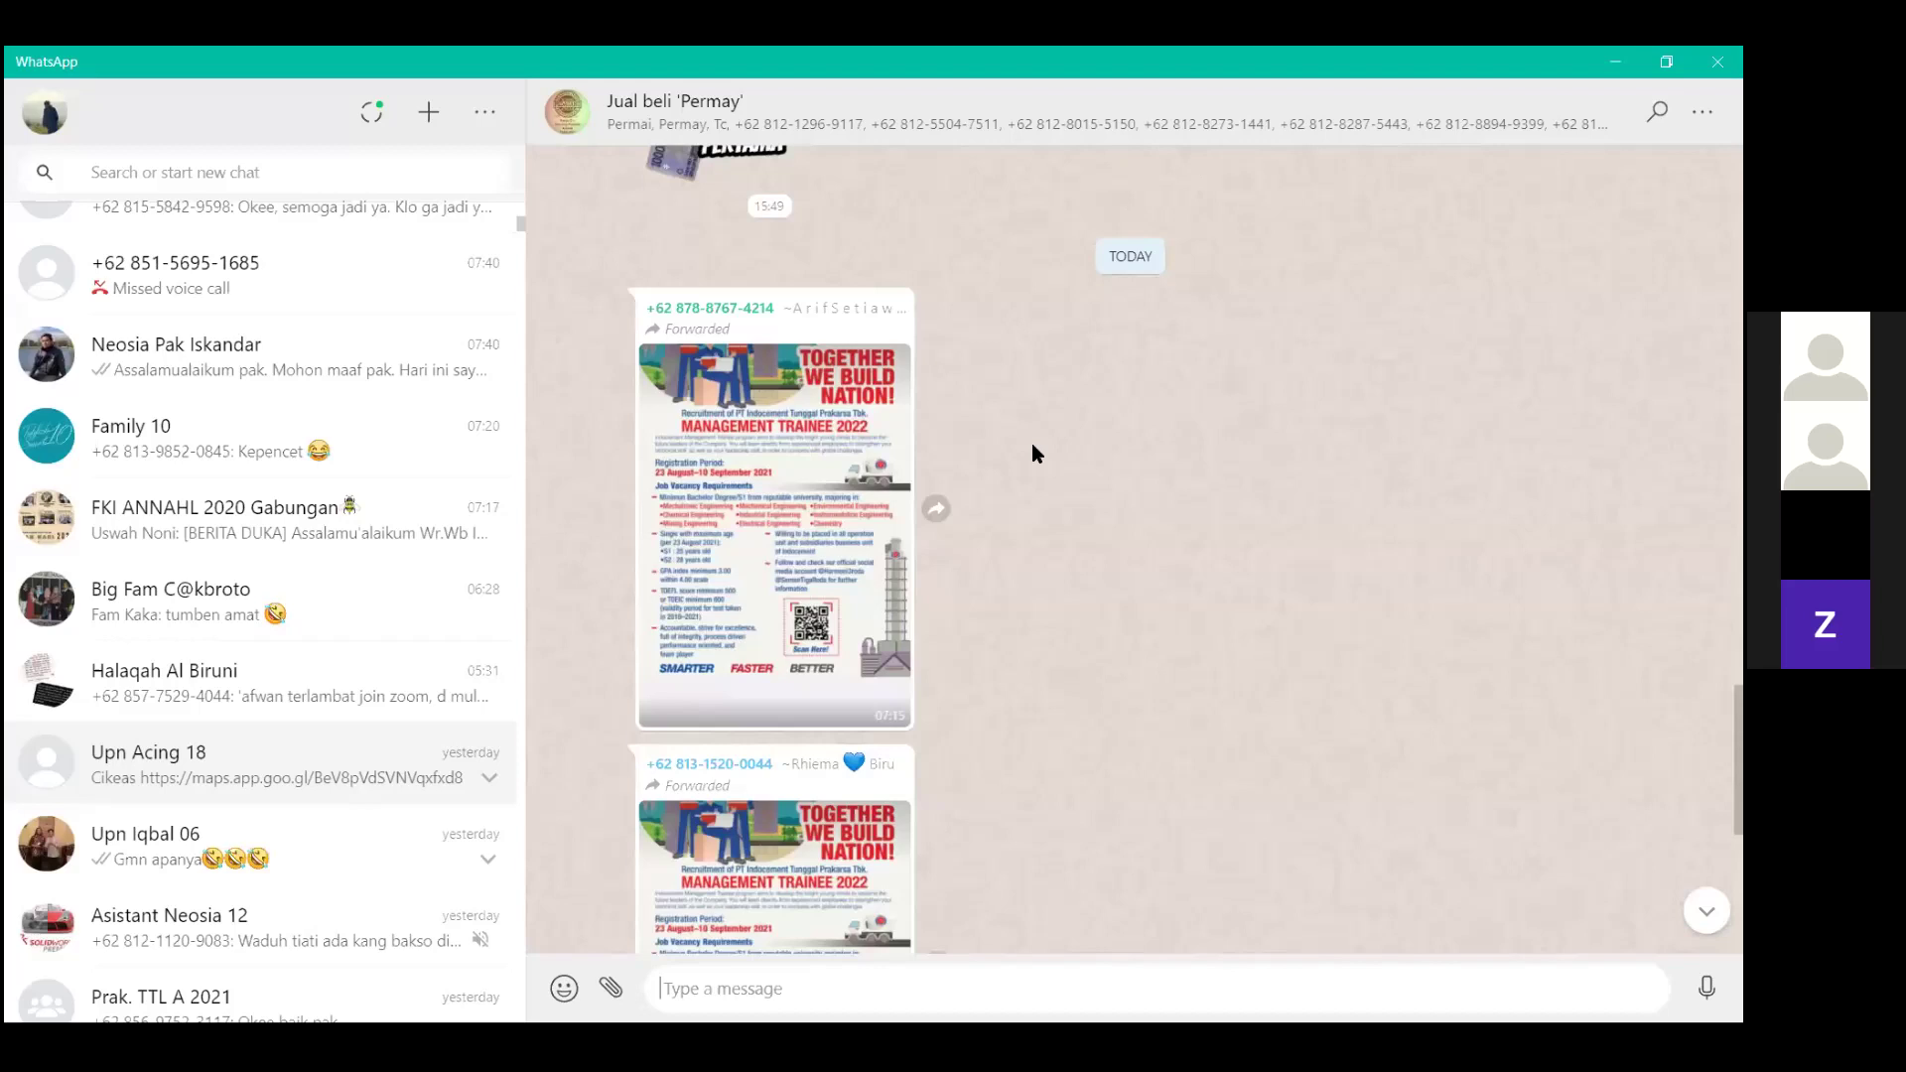
key("alt+Tab")
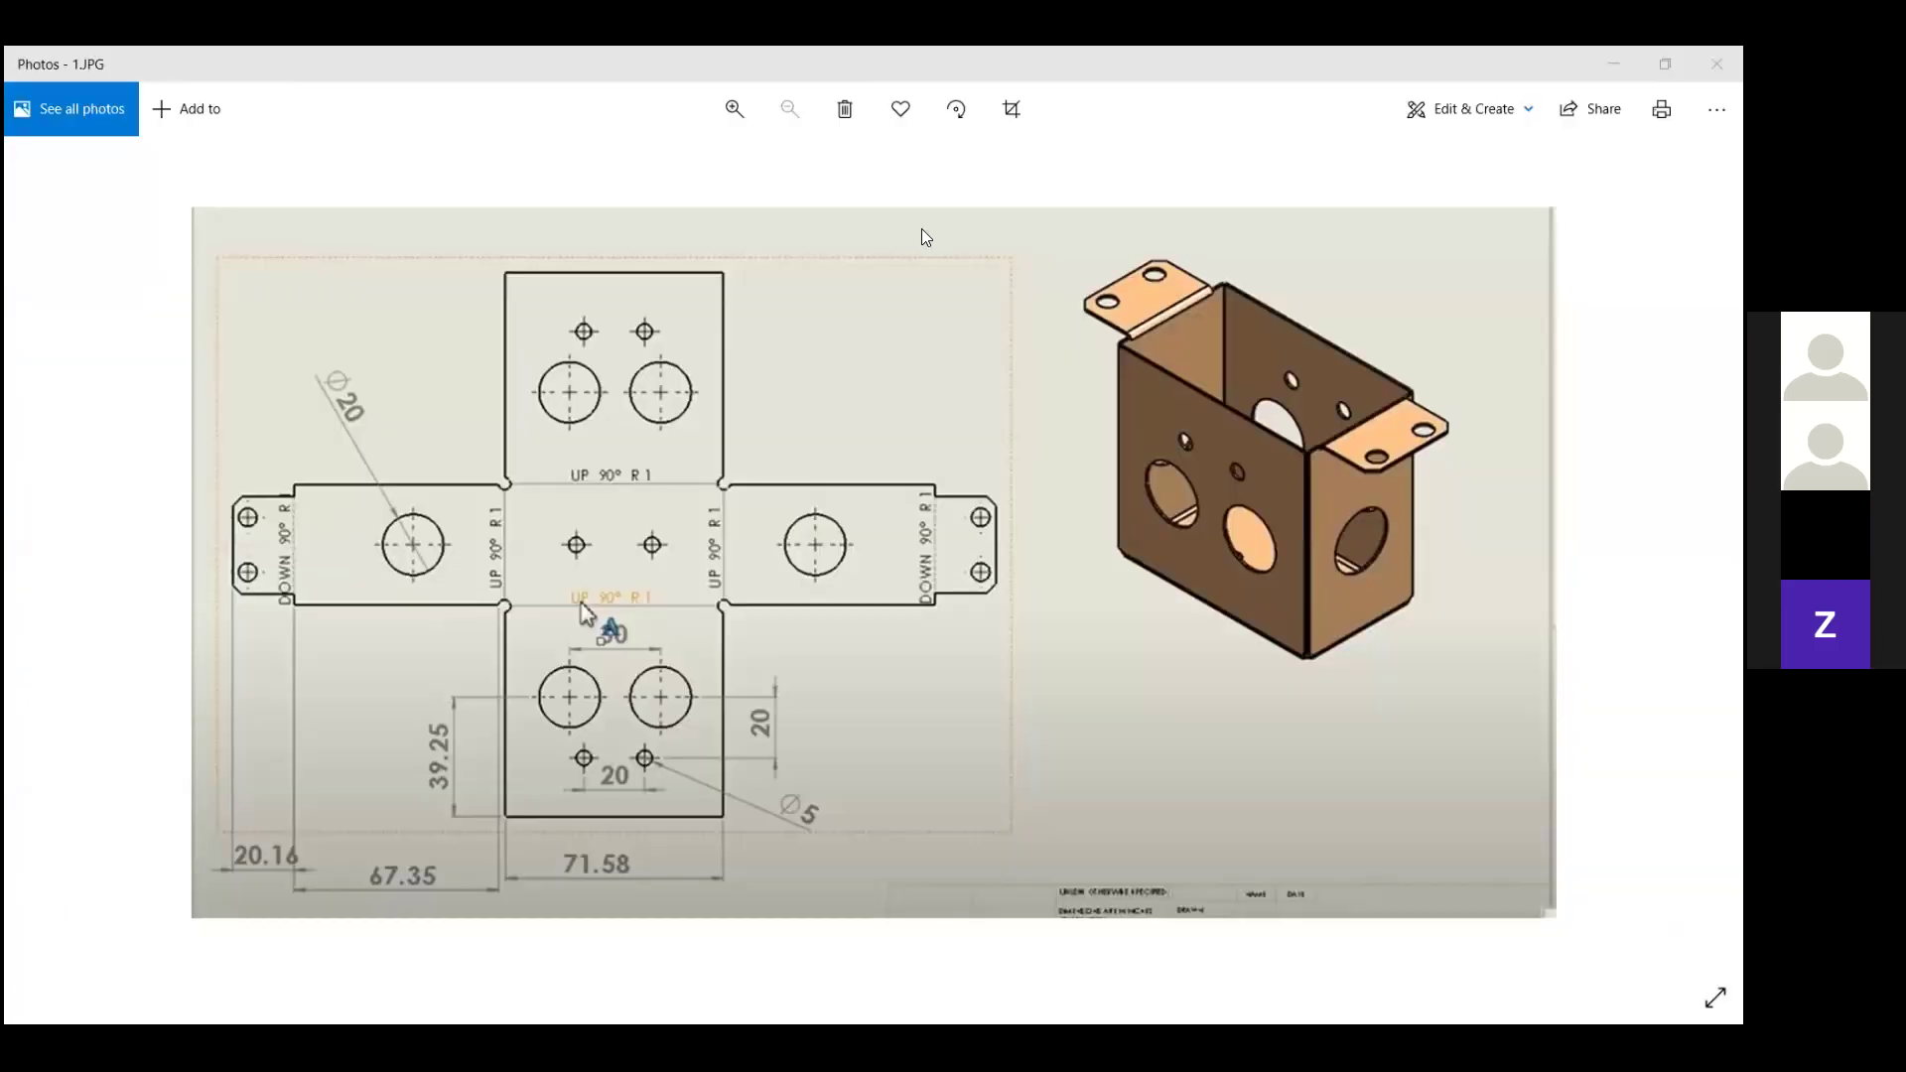